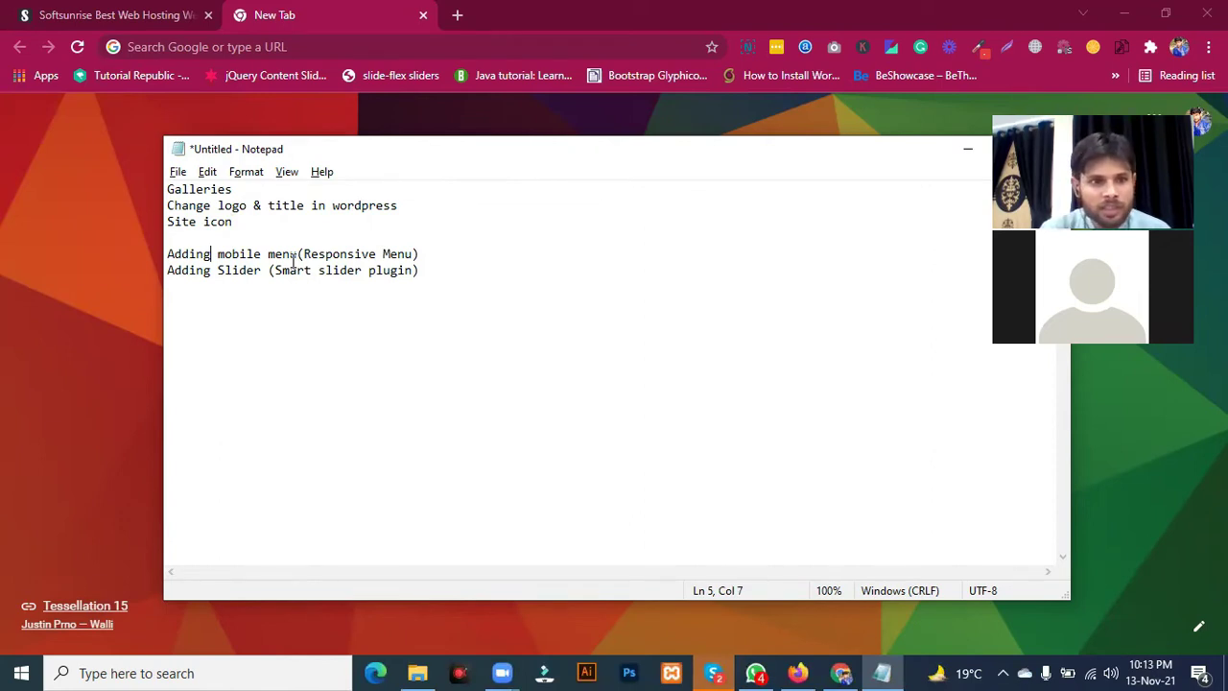
Step: Switch to Chrome, load the local site localhost/softsunrise, and look over its home page
click(106, 365)
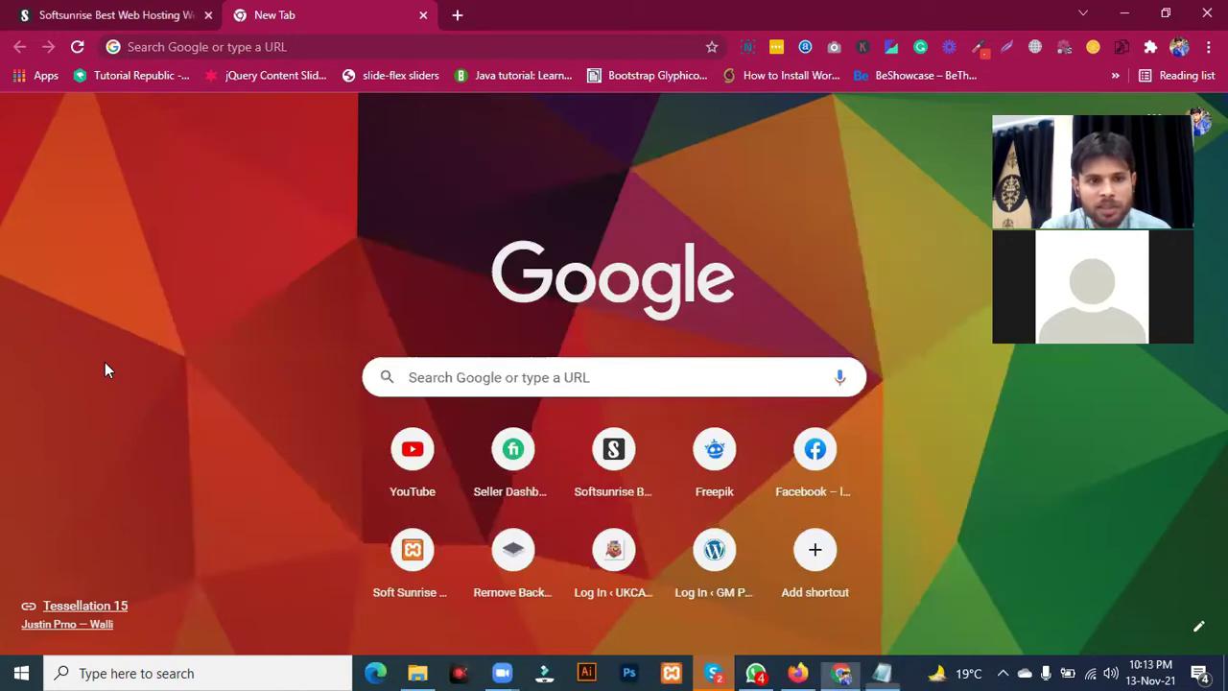
click(254, 47)
text(localhost)
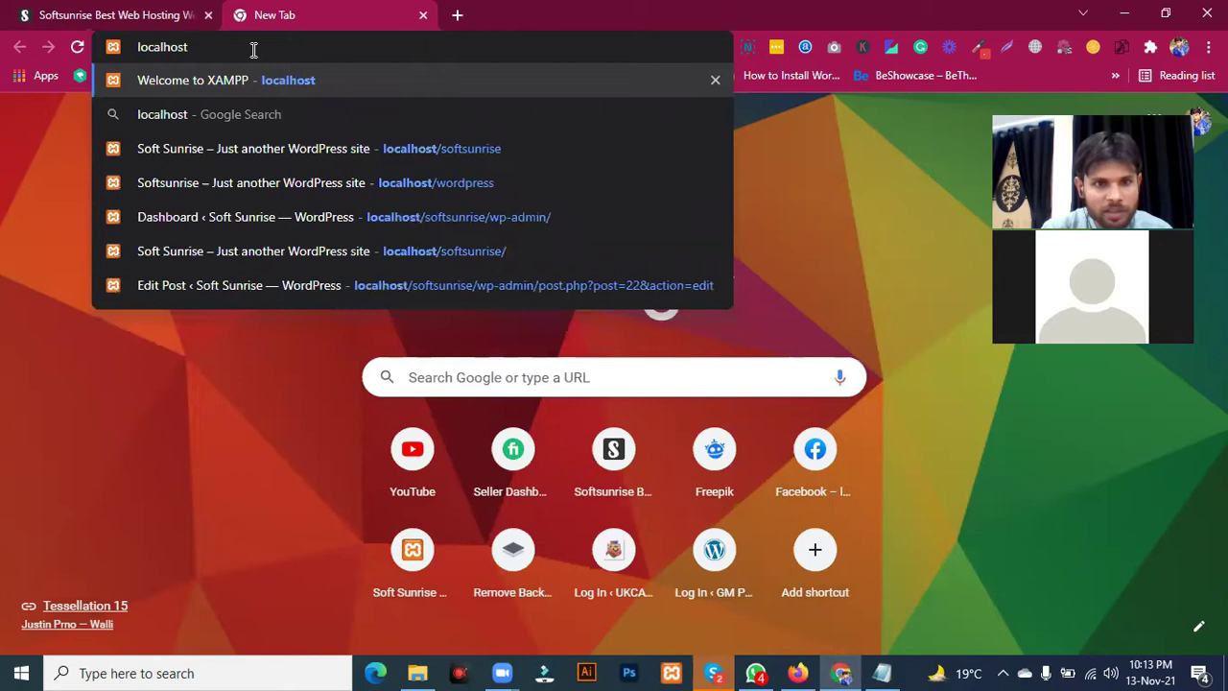
key(Down)
key(Down)
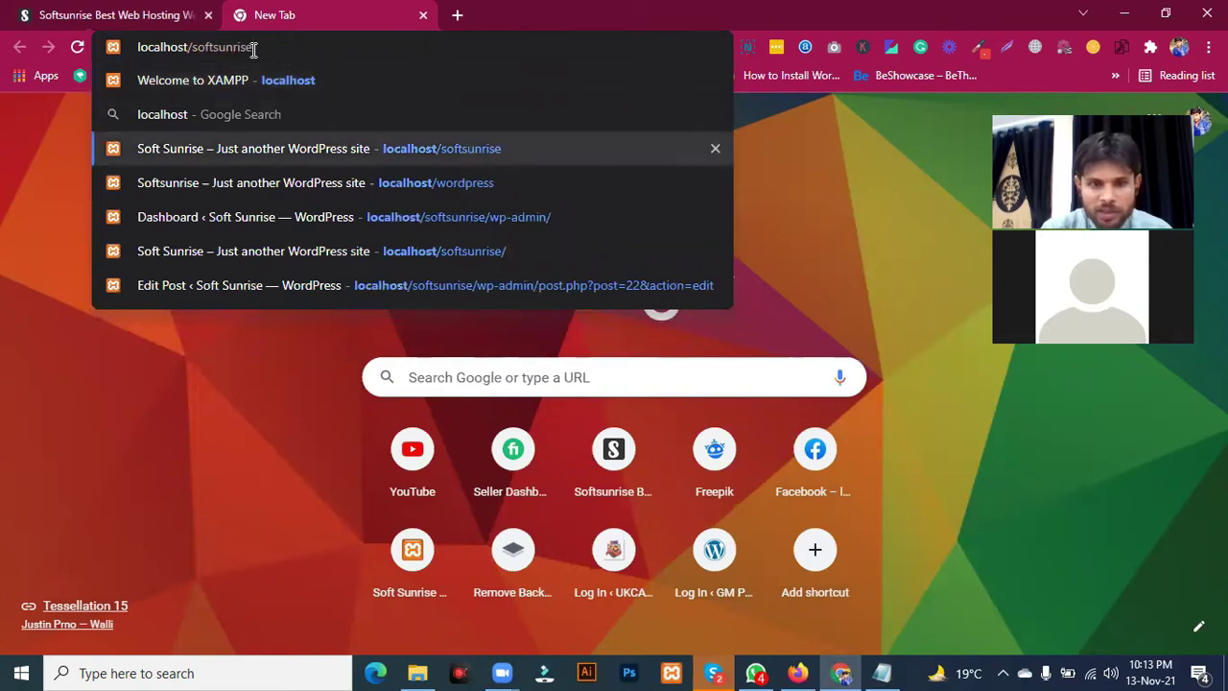
key(Return)
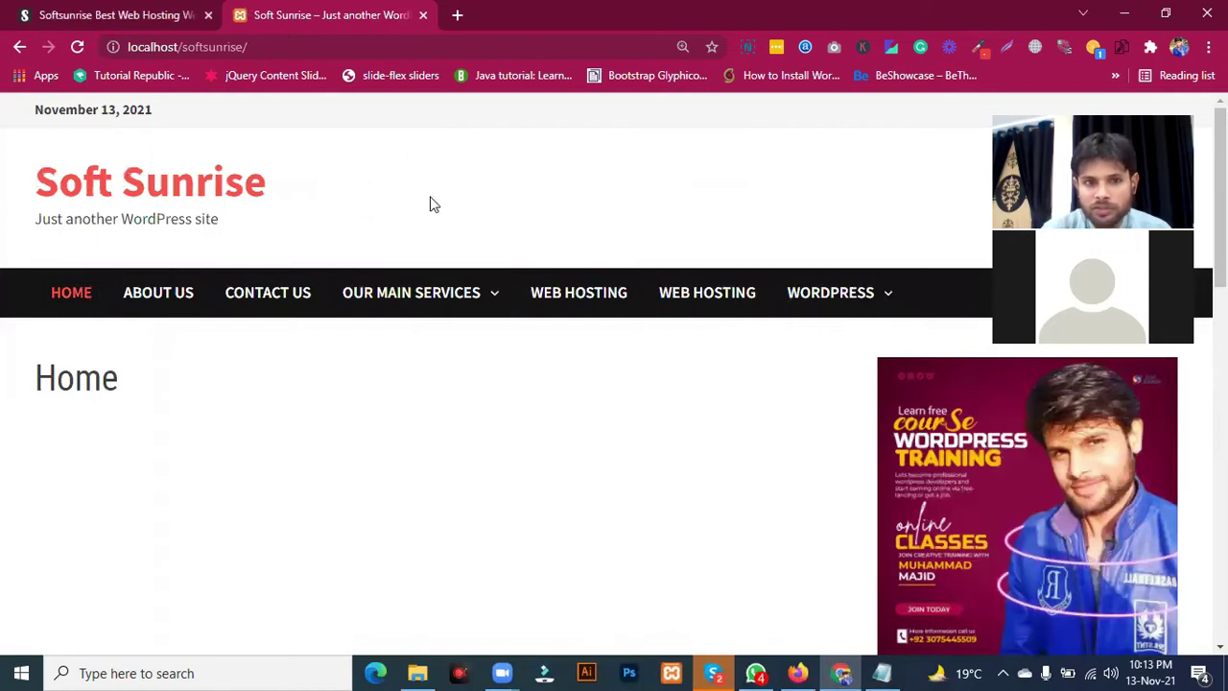
scroll(455, 215, down, 10)
scroll(457, 219, down, 1)
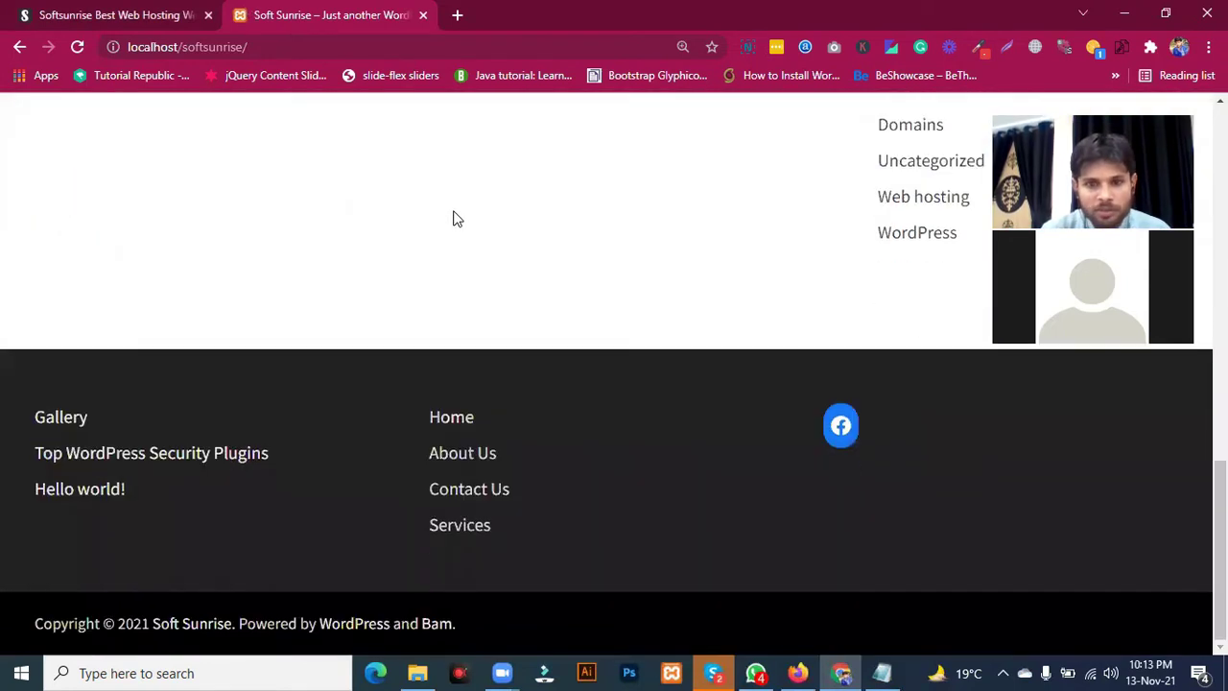
scroll(457, 218, up, 10)
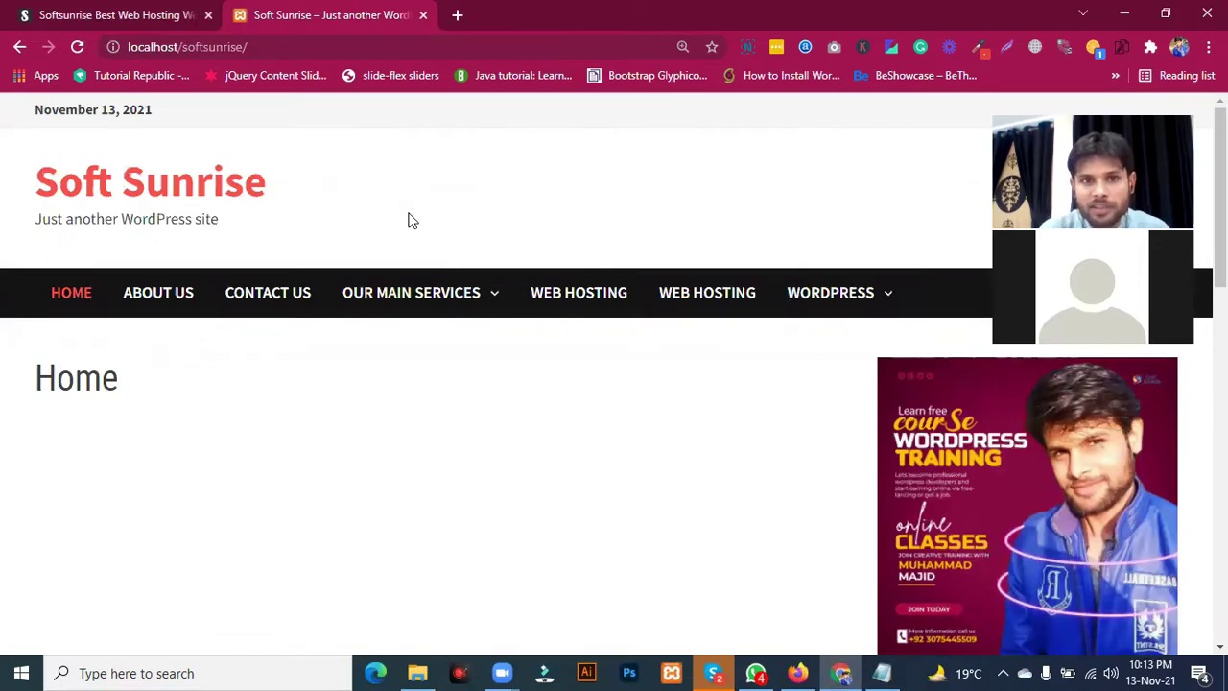
right_click(411, 221)
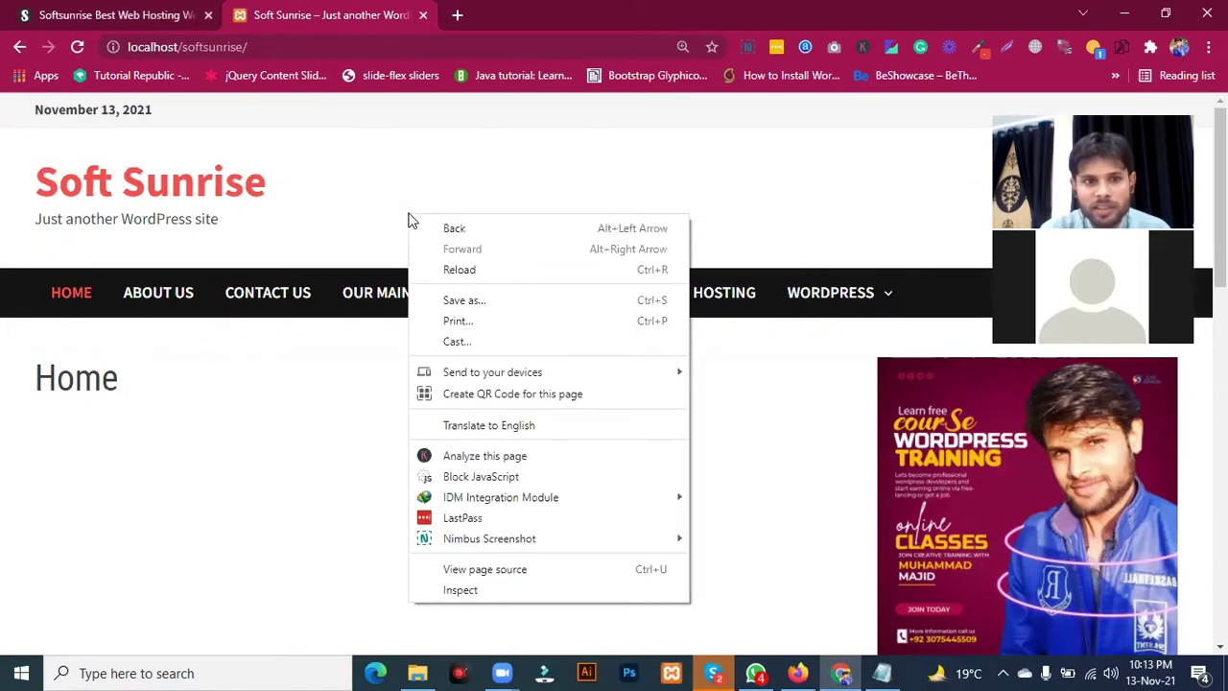
click(348, 203)
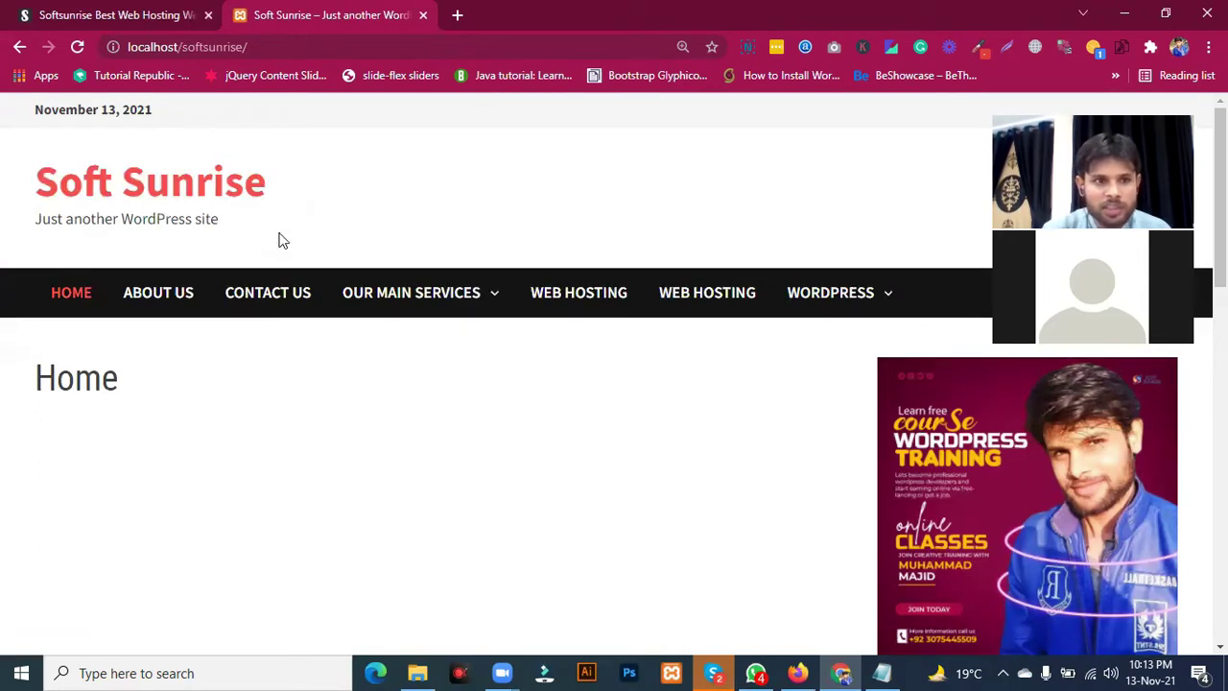
Step: Load the site's wp-admin dashboard in a new browser tab and log in with the prefilled credentials
click(259, 42)
key(ctrl+c)
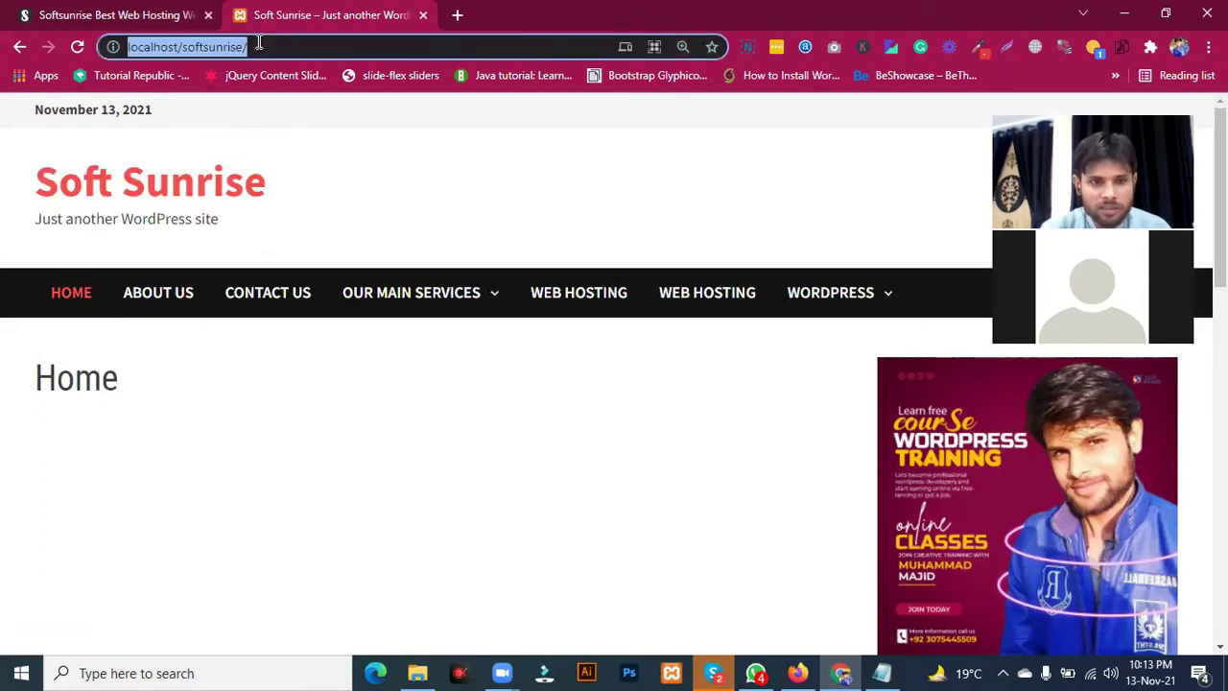
click(458, 15)
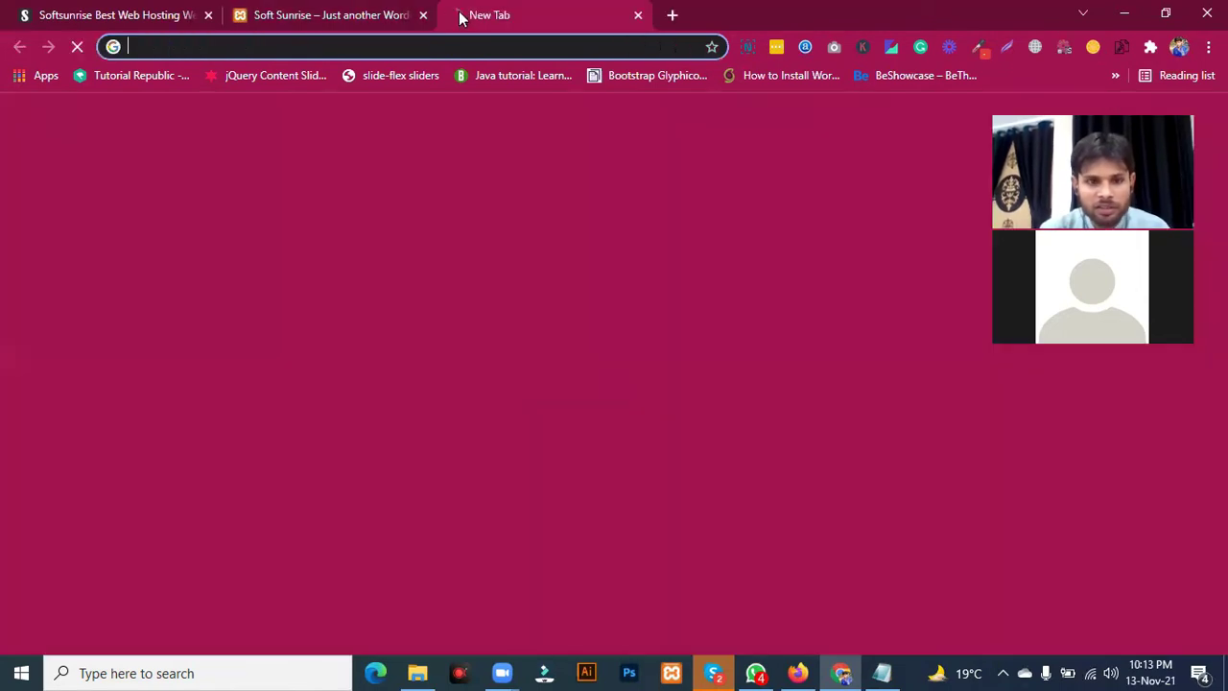
key(ctrl+v)
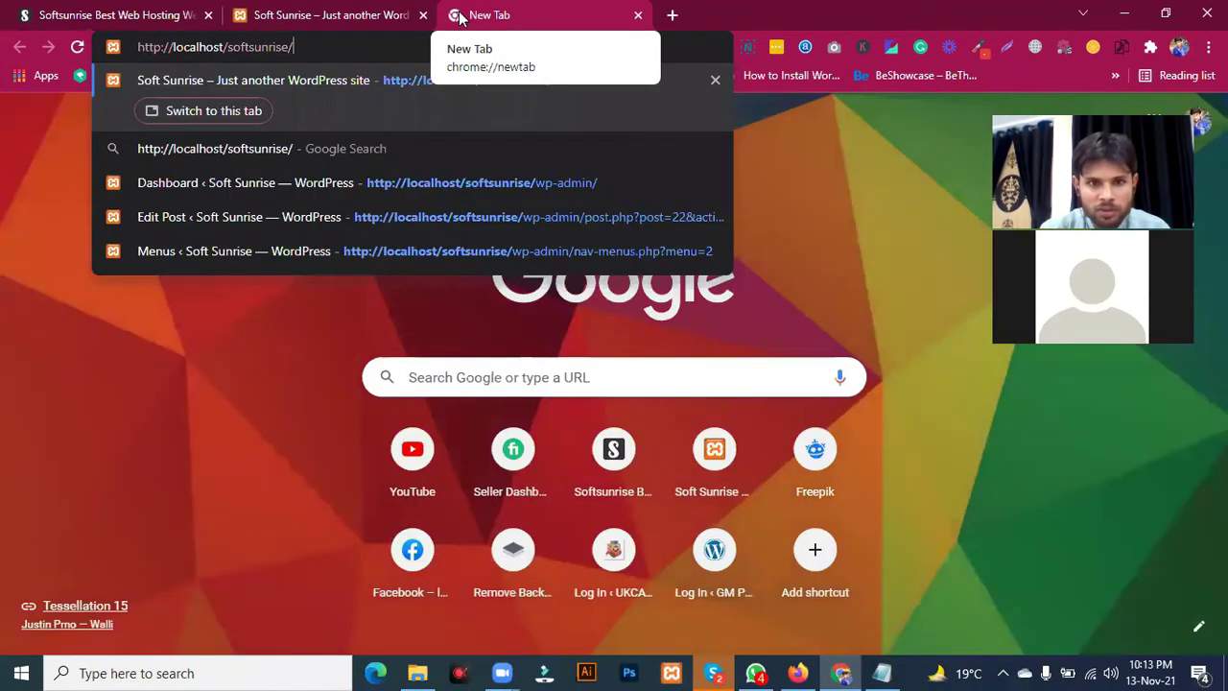
click(479, 185)
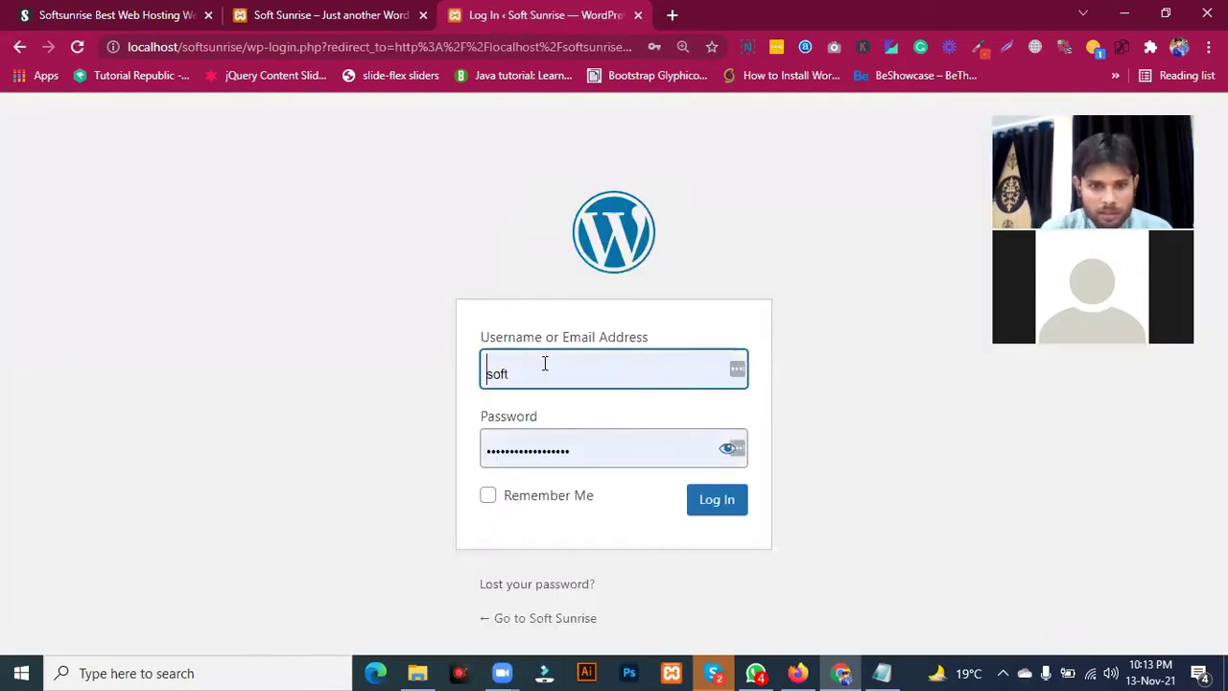
click(716, 503)
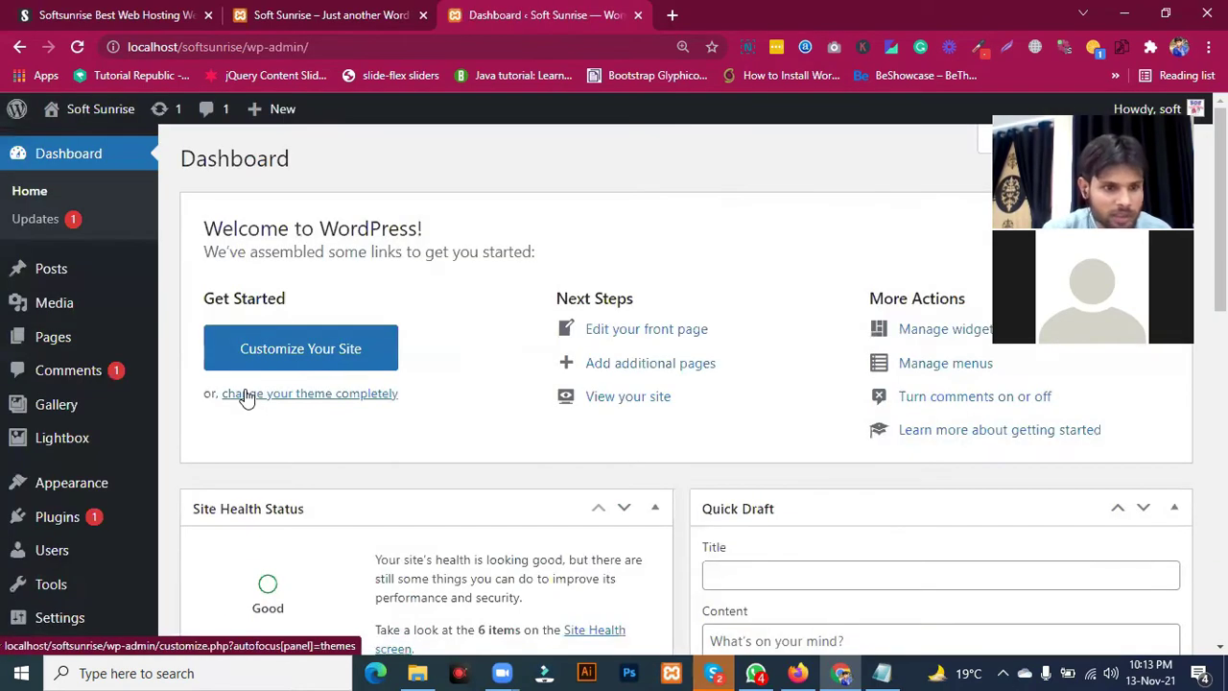
scroll(241, 384, down, 1)
scroll(241, 383, down, 1)
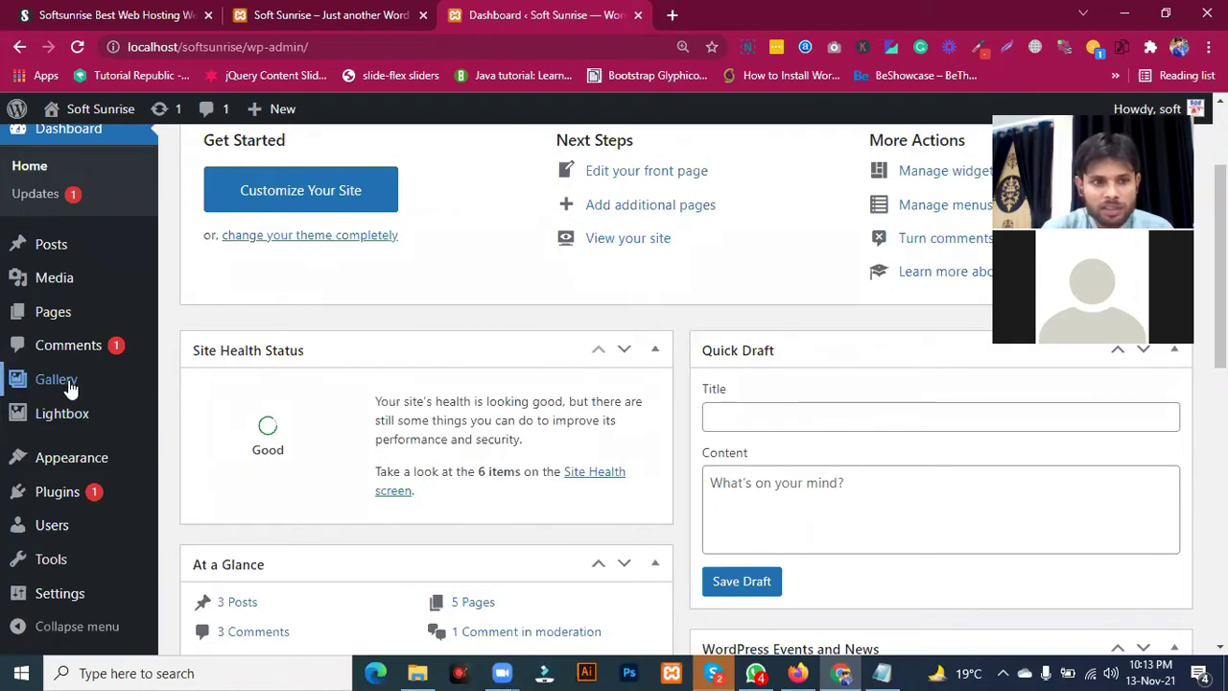
mouse_move(69, 389)
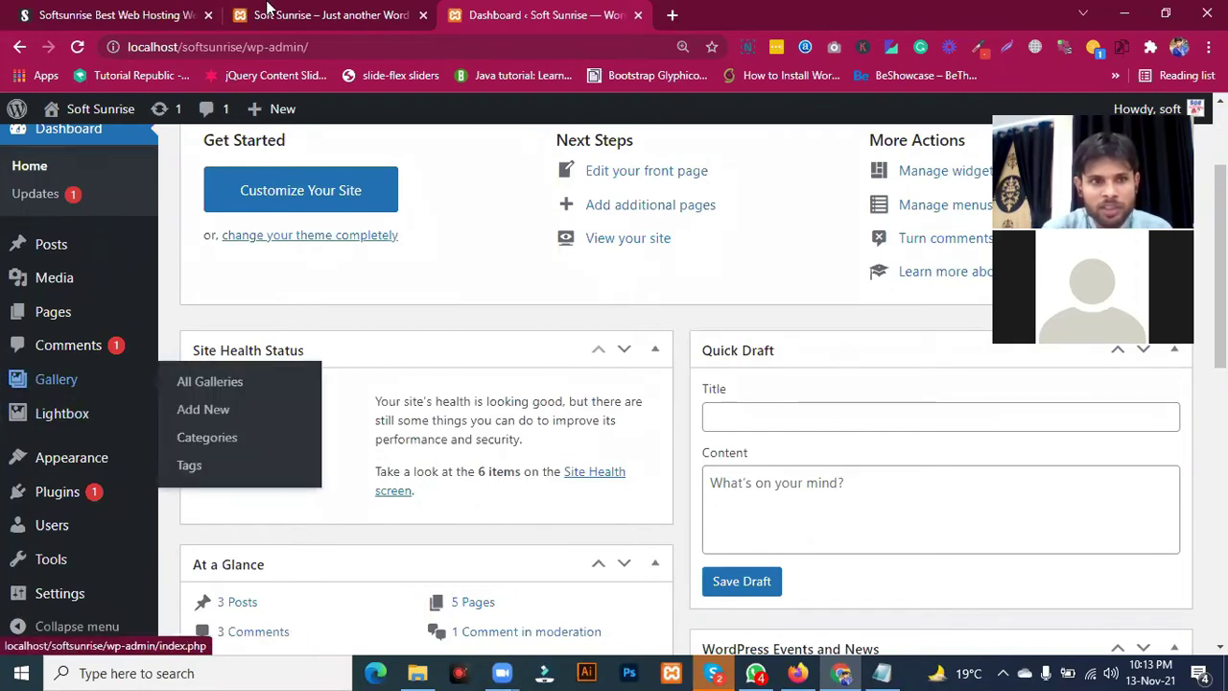
Step: Return to the site's front-end tab and try to load localhost/softsunrise/galleries
click(314, 14)
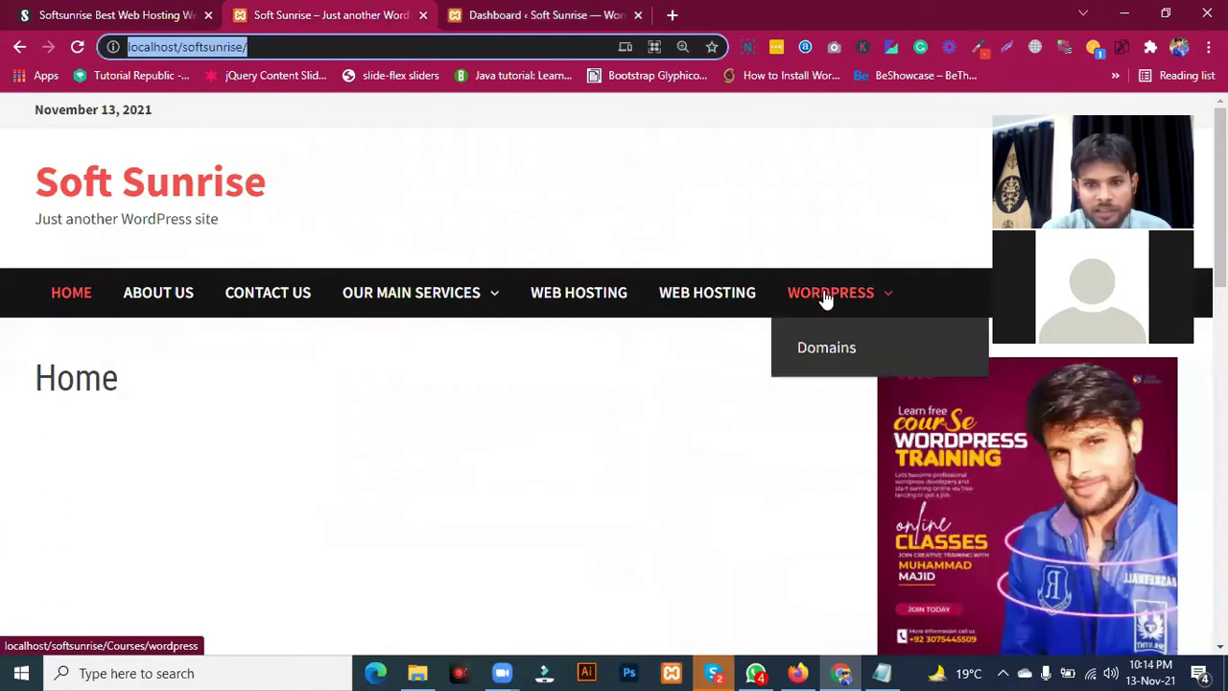
mouse_move(776, 282)
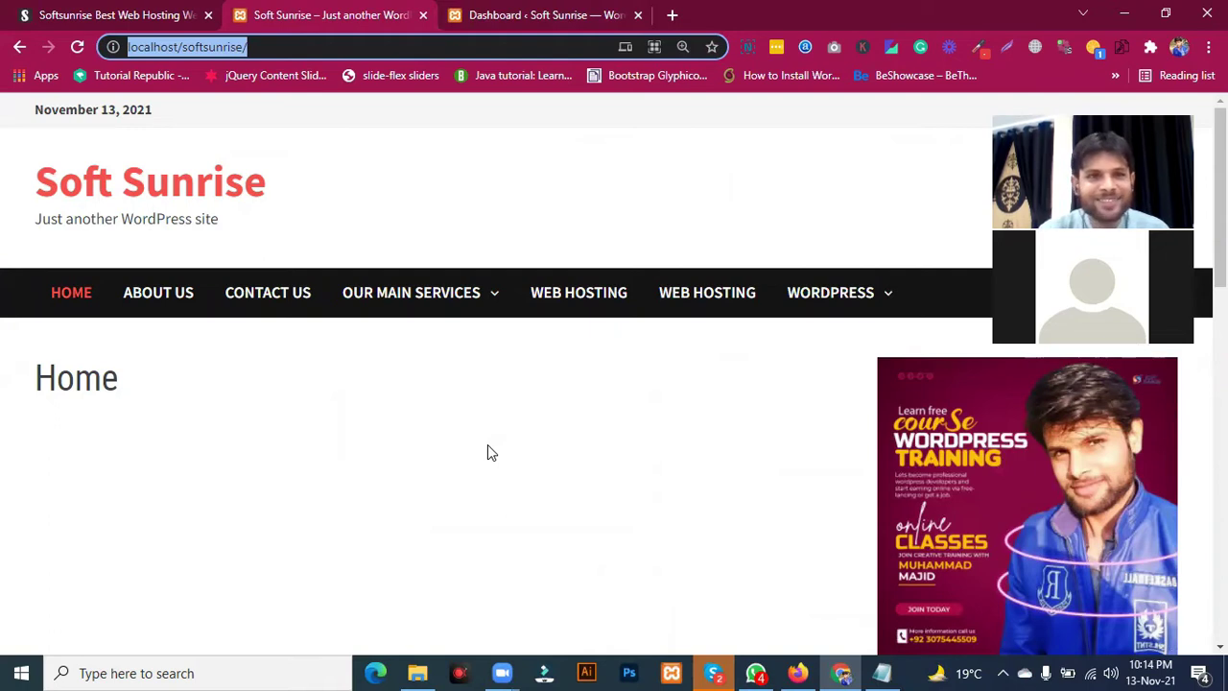
click(301, 47)
text(ga)
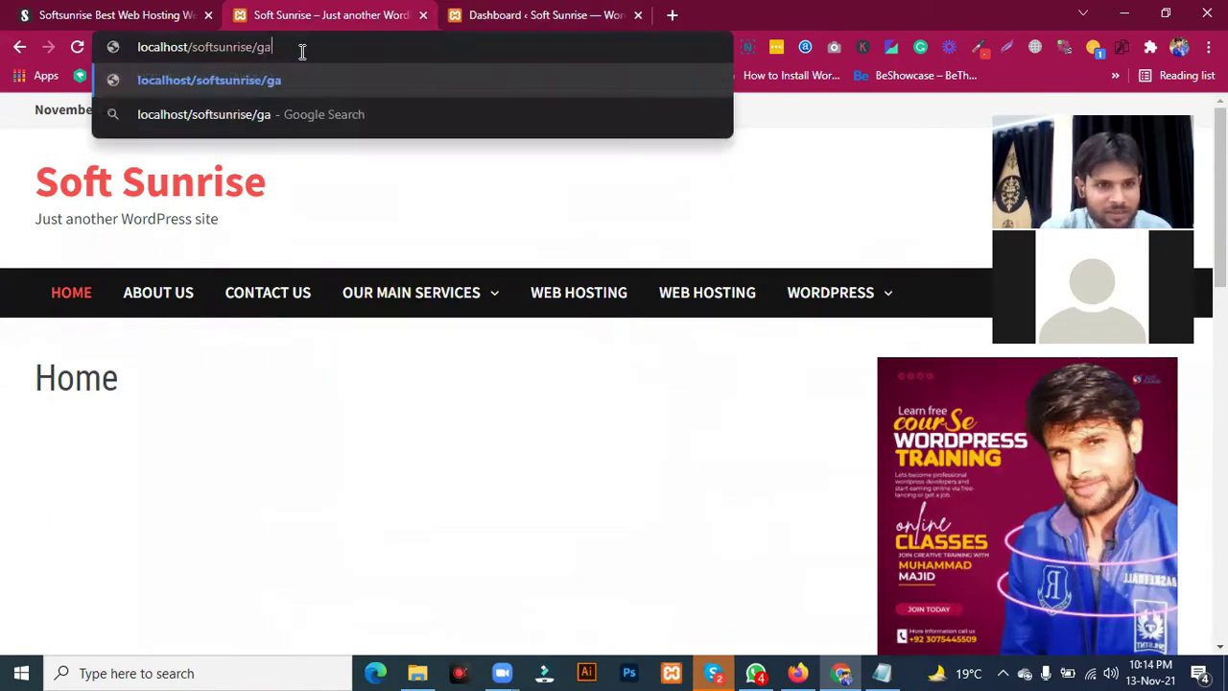
text(lleries)
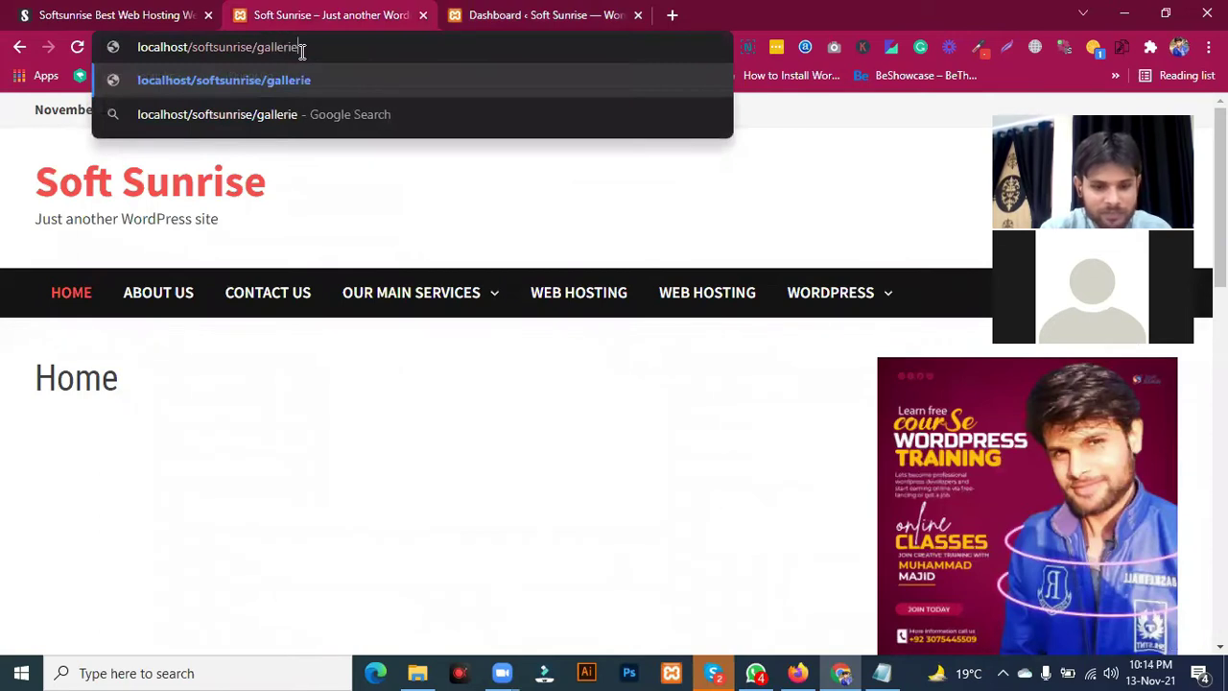
key(Return)
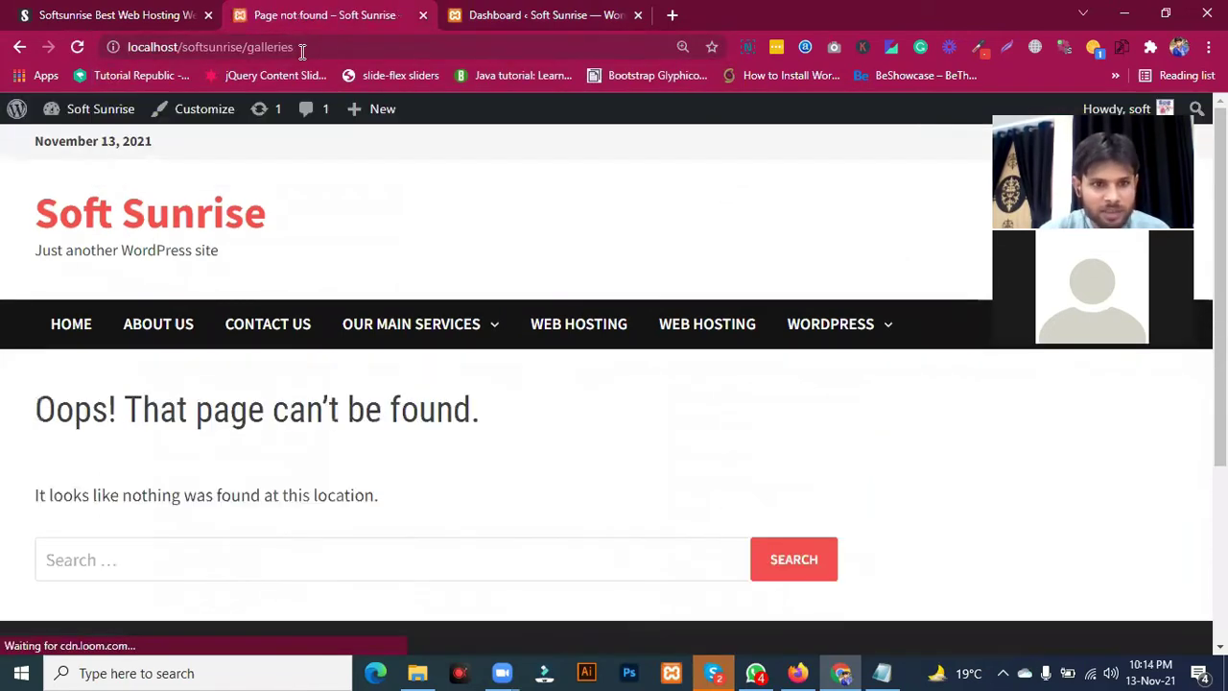
Step: Change the address to localhost/softsunrise/gallery and examine the Gallery post's images down to the page footer
click(305, 48)
click(310, 48)
key(BackSpace)
key(BackSpace)
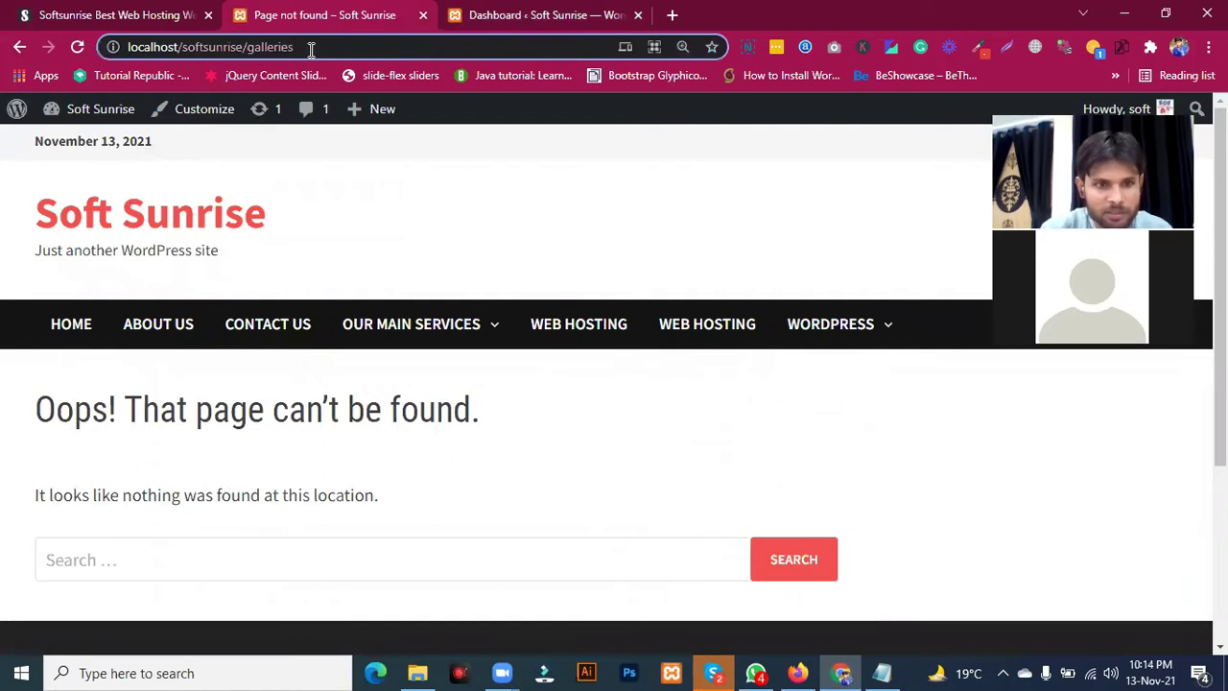
key(BackSpace)
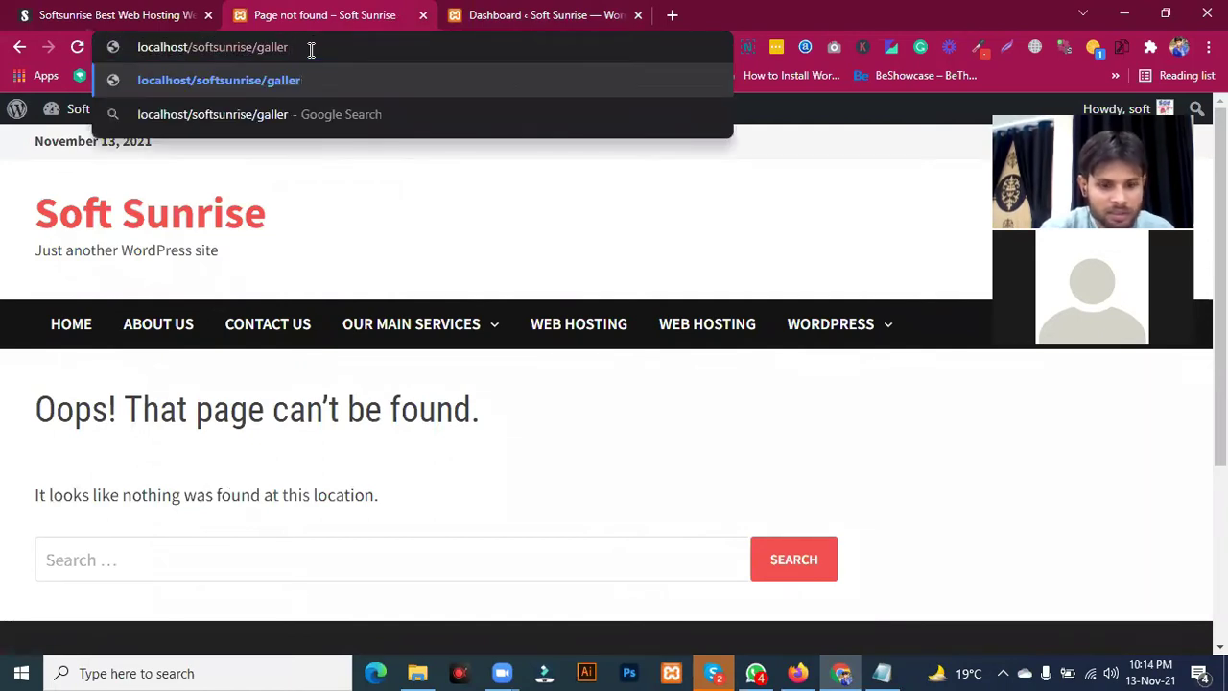
text(y)
key(Return)
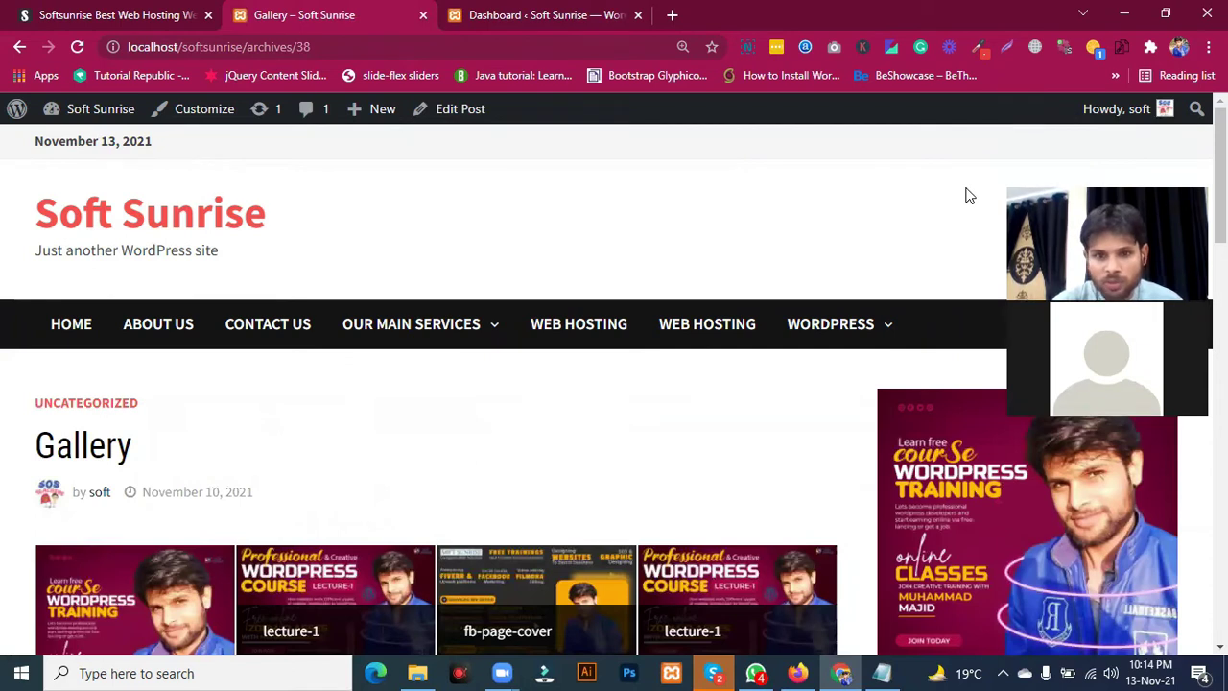
scroll(444, 451, down, 7)
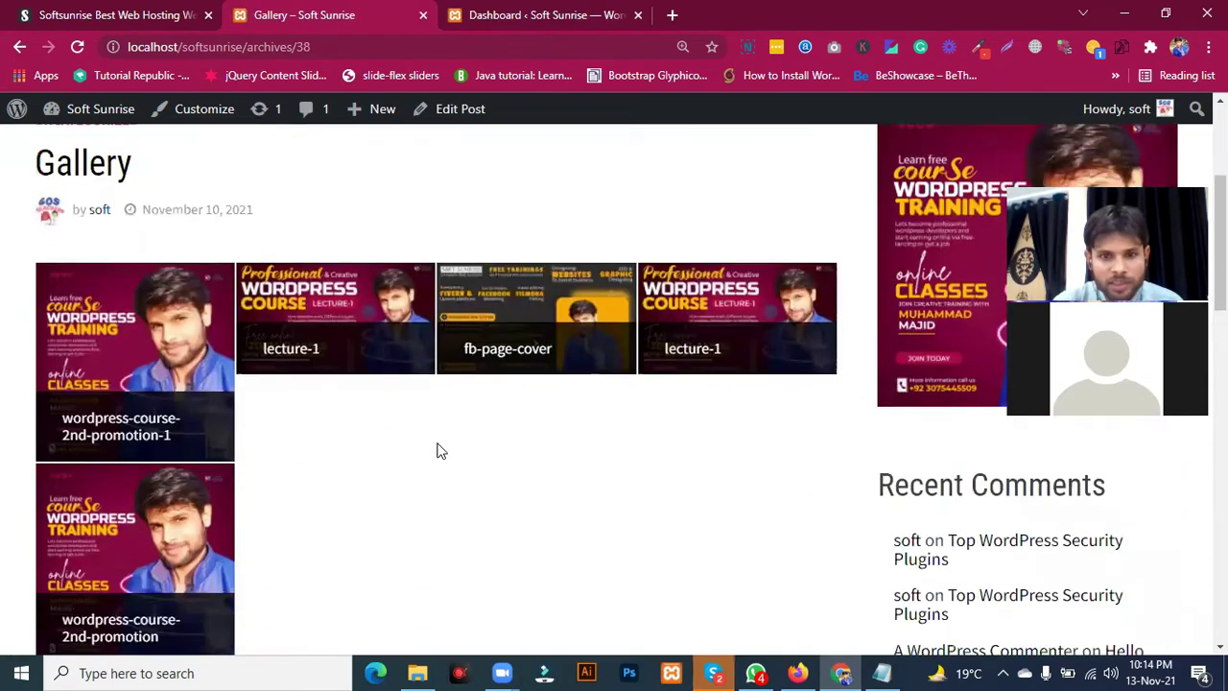
scroll(439, 451, down, 9)
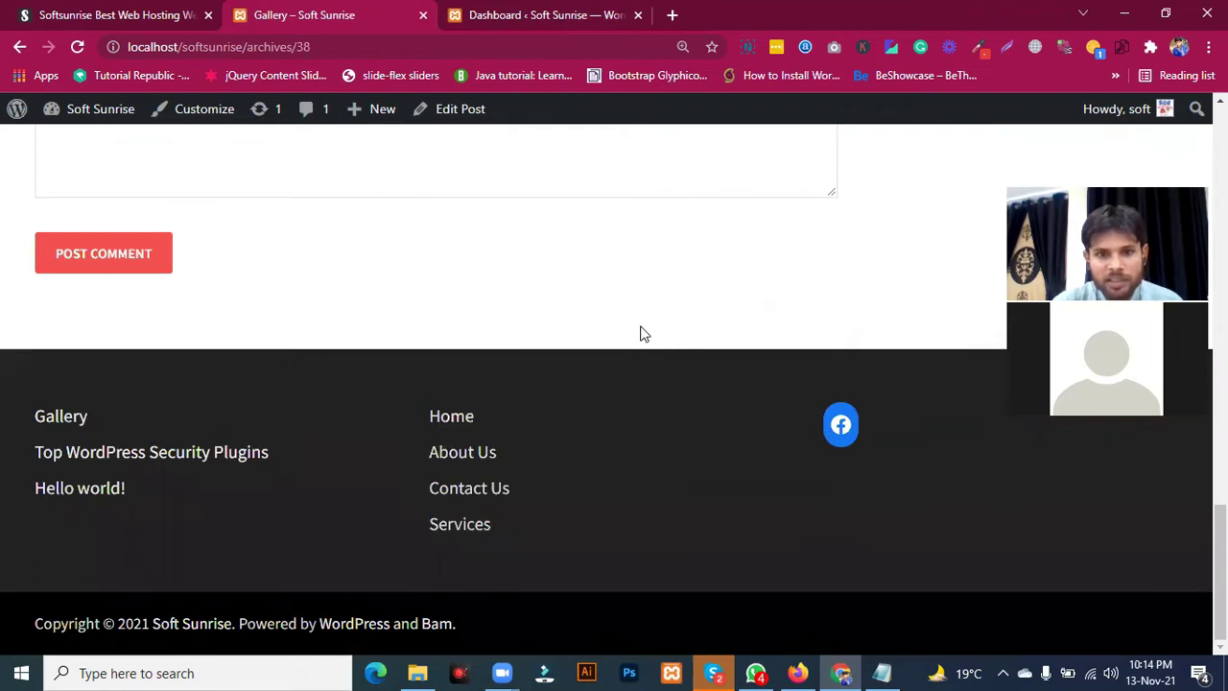
scroll(641, 334, up, 8)
scroll(642, 334, up, 6)
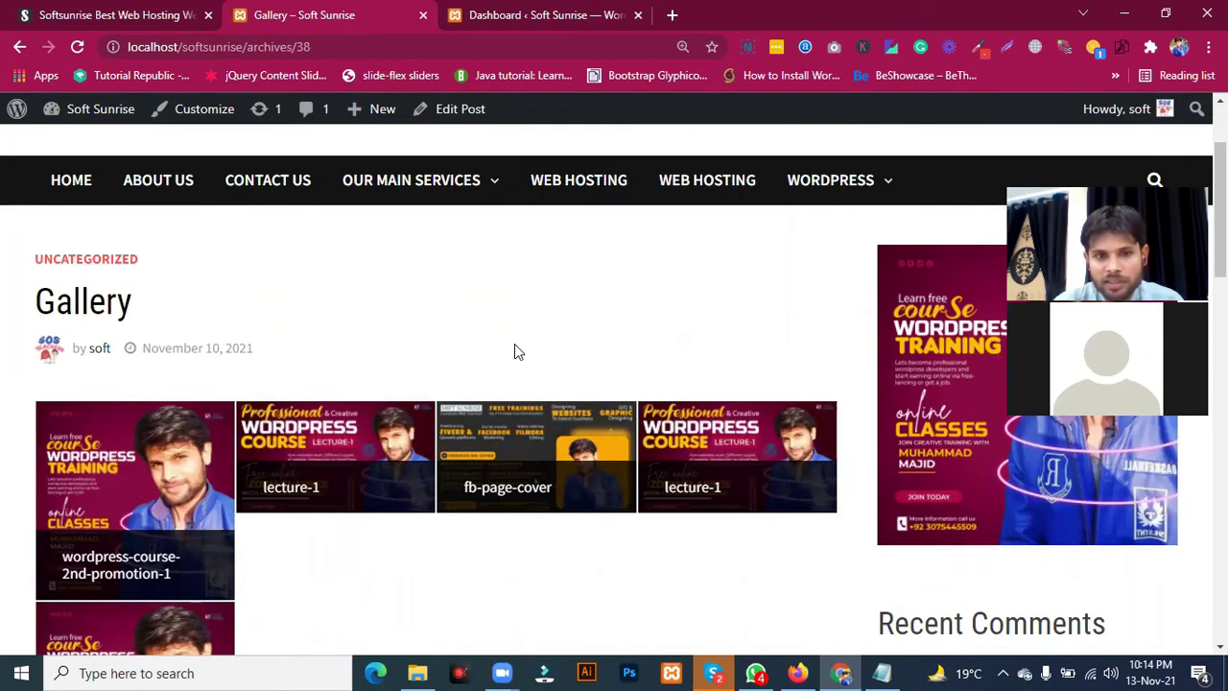
Step: Return to the WordPress dashboard and display the list of all galleries
click(512, 15)
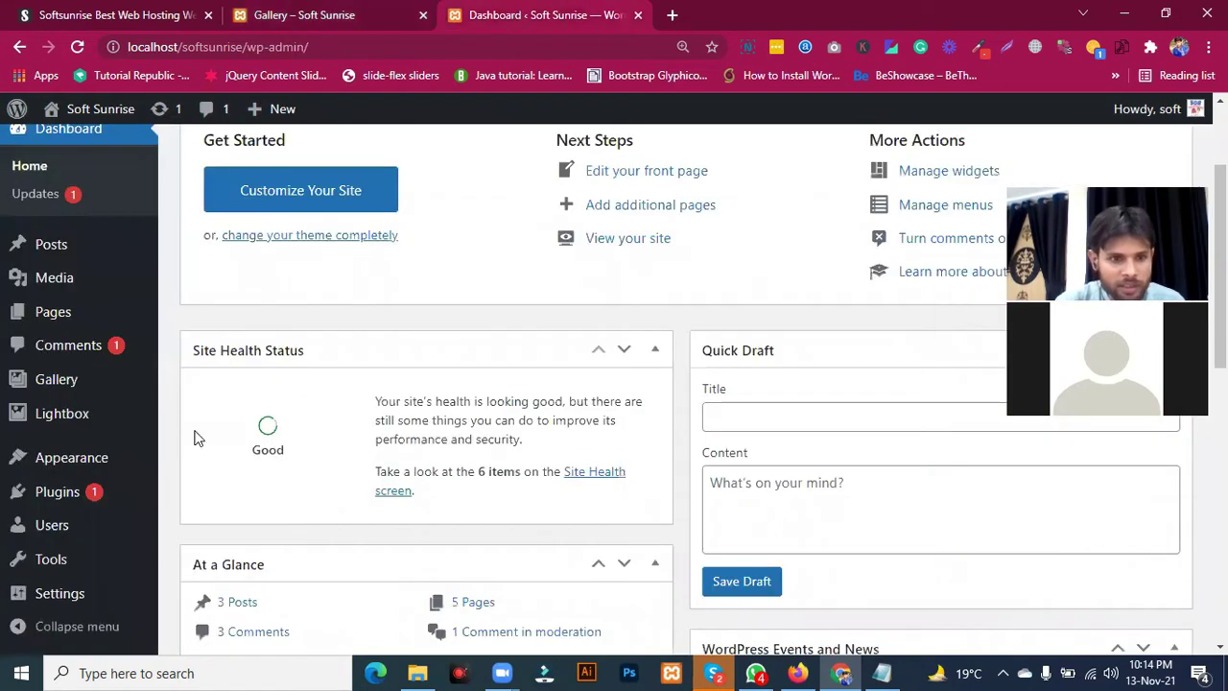
scroll(197, 434, down, 2)
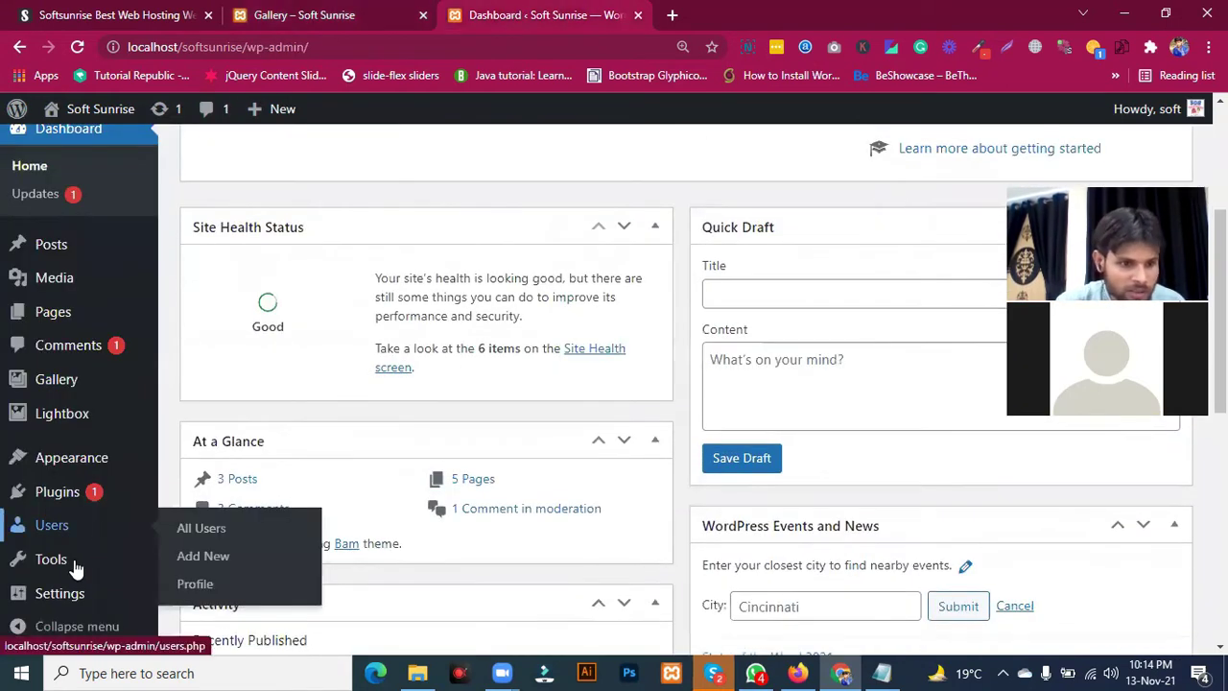
mouse_move(60, 379)
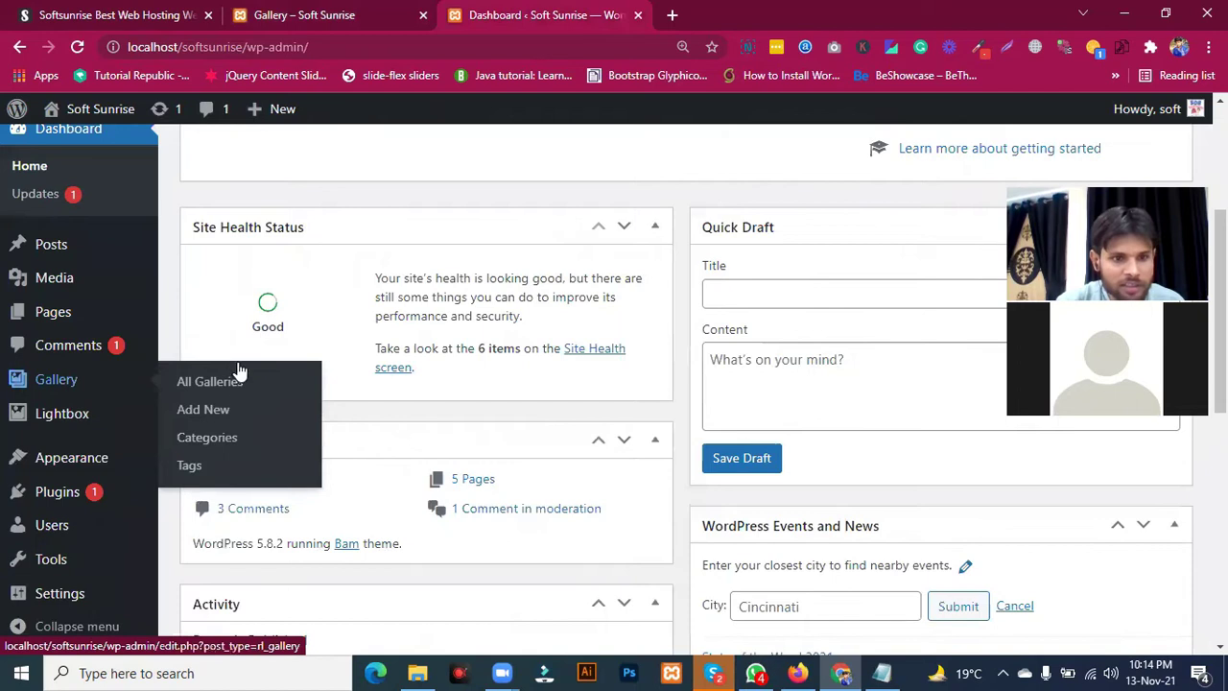
click(216, 392)
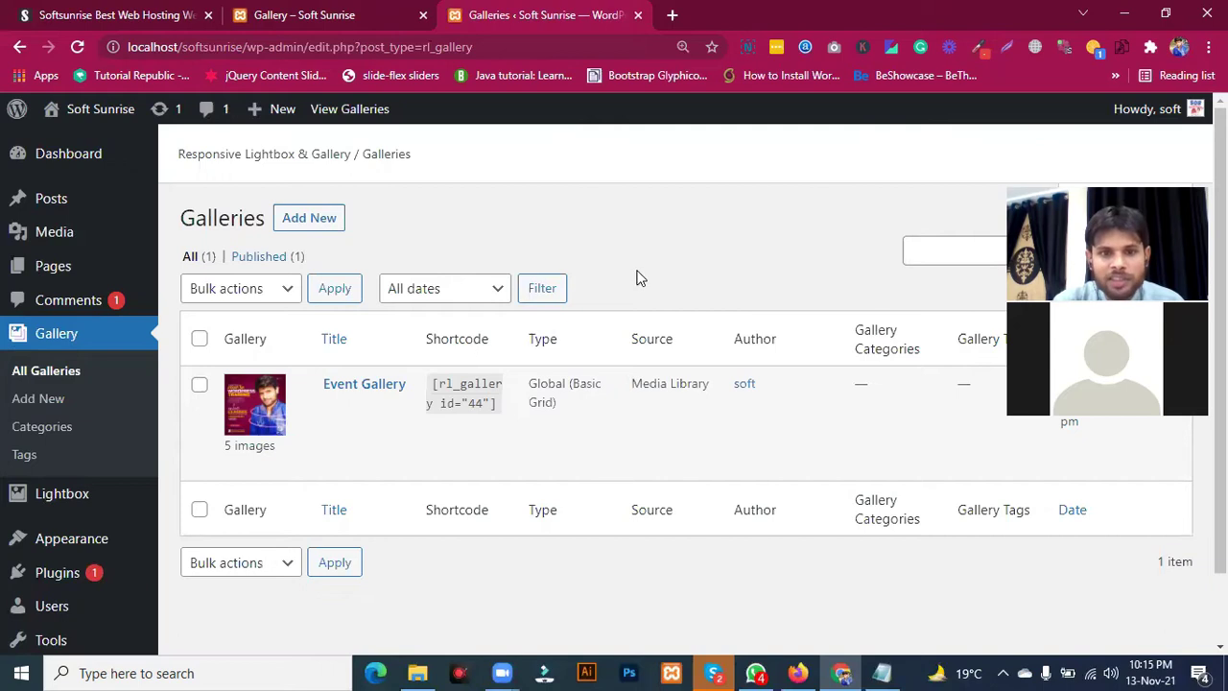
Step: Open Event Gallery for editing in a new browser tab and examine its images and gallery code
scroll(641, 278, down, 1)
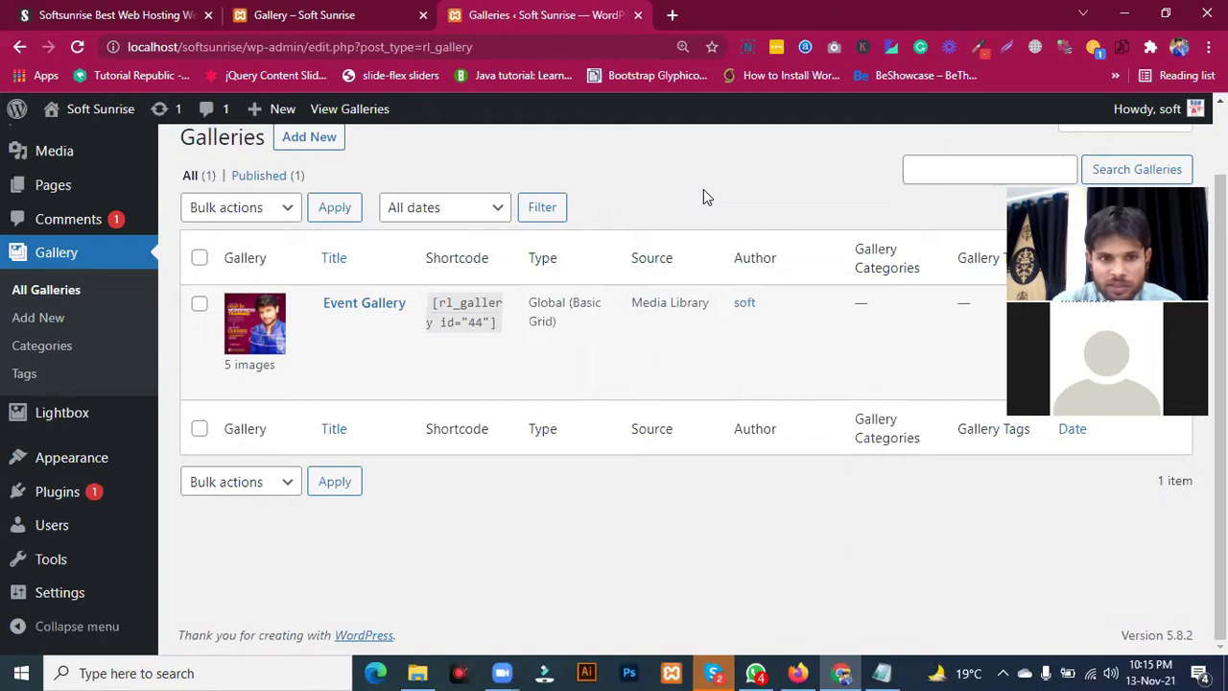
mouse_move(450, 361)
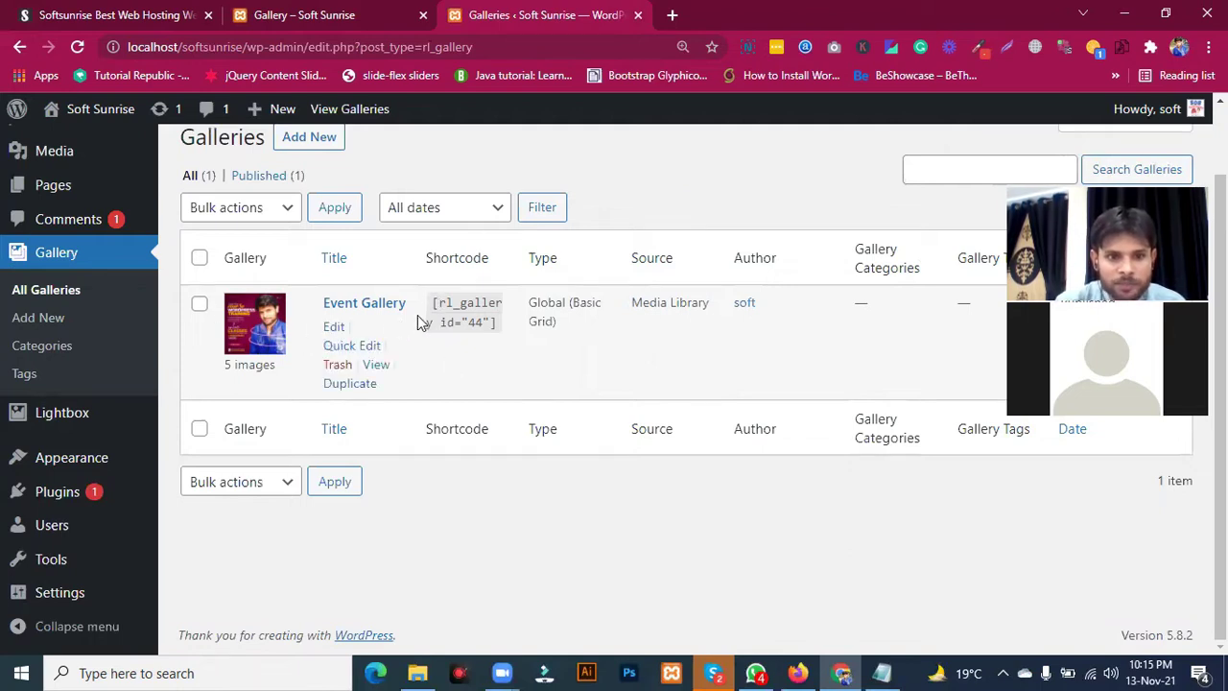
middle_click(334, 328)
click(710, 11)
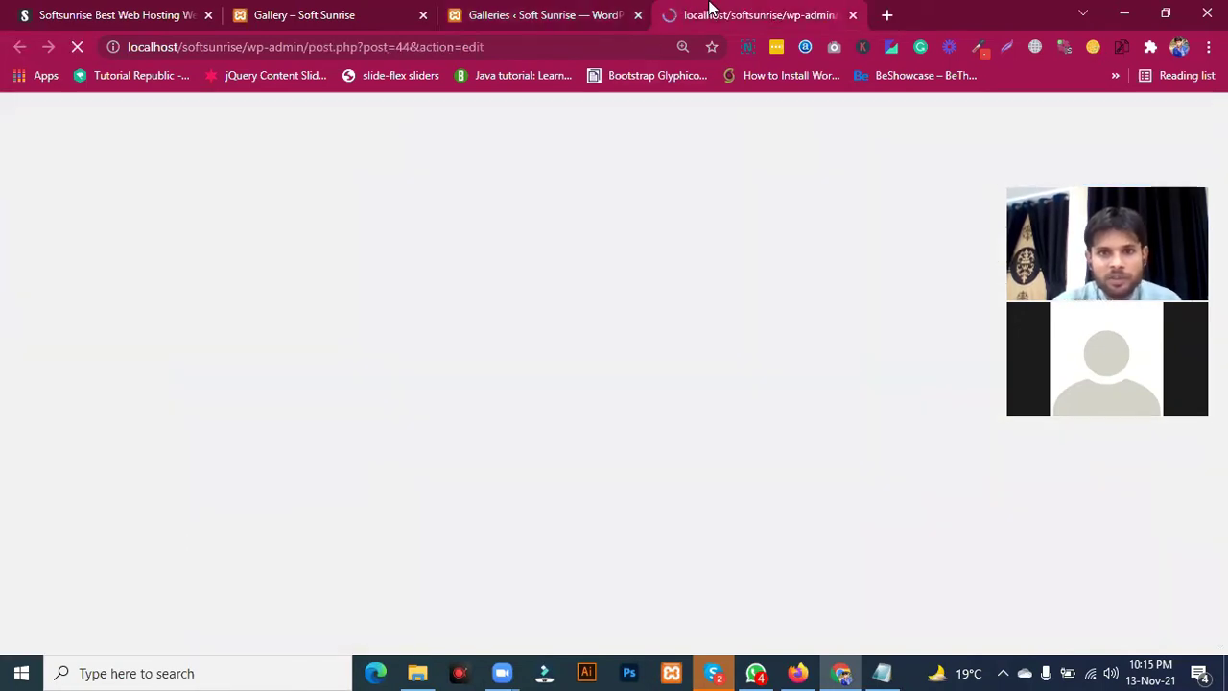
scroll(698, 341, down, 2)
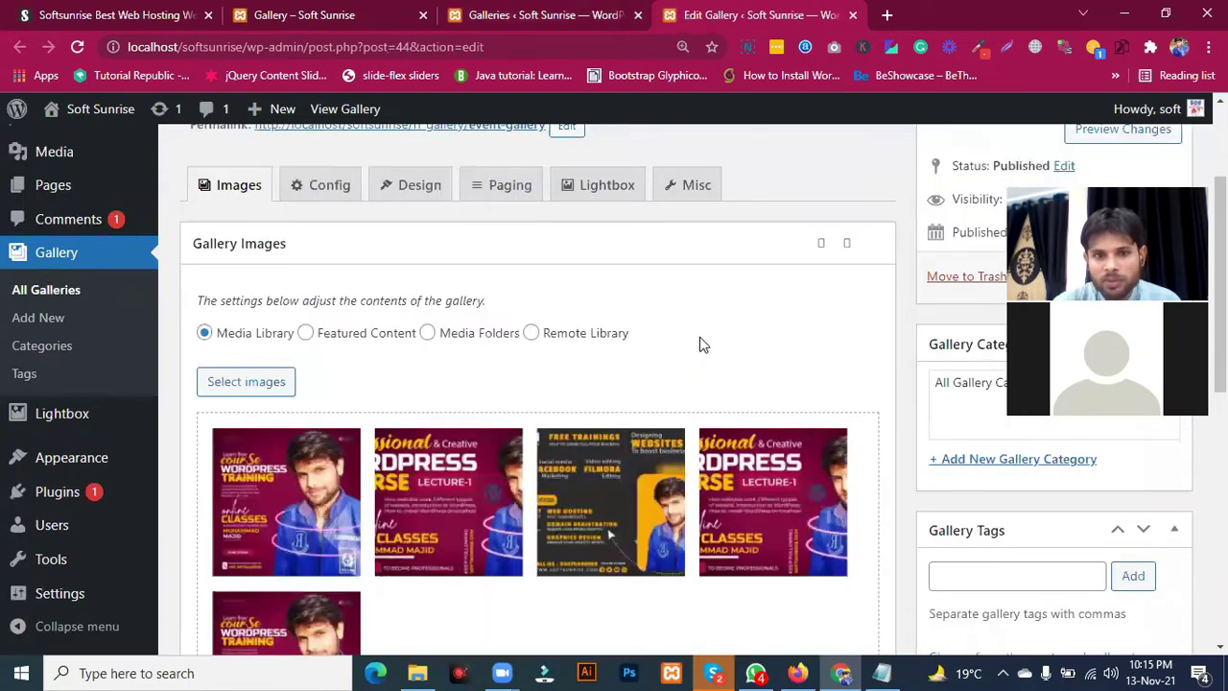
scroll(858, 316, down, 4)
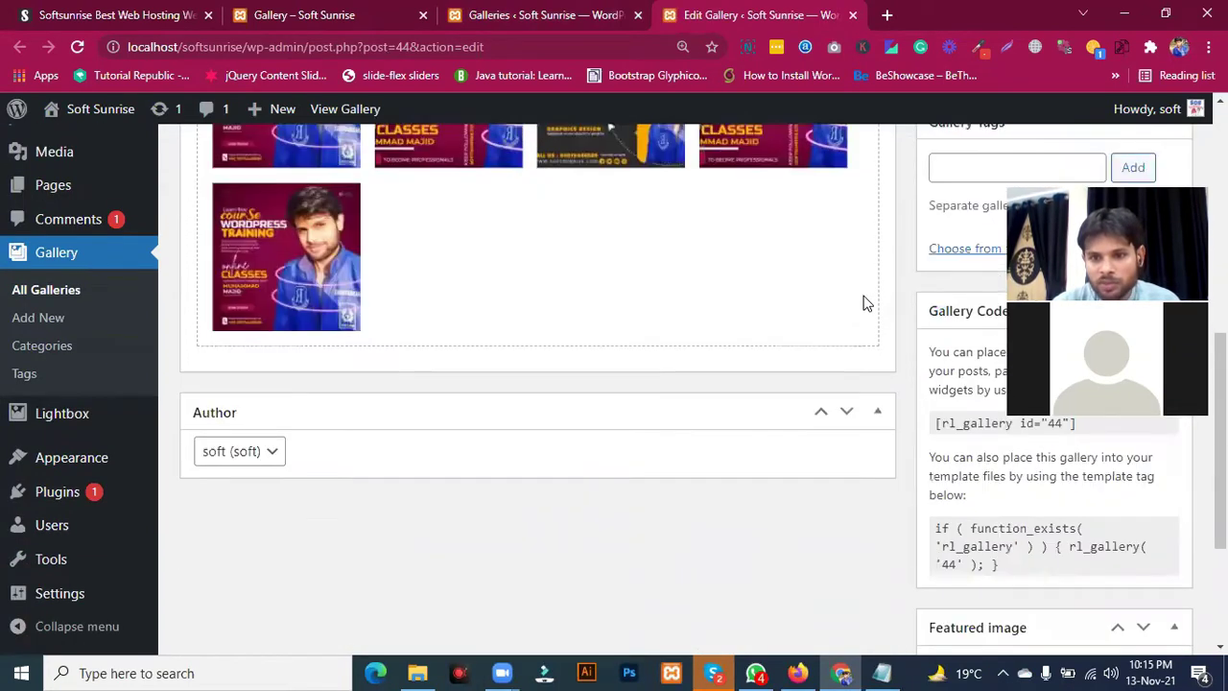
Step: Highlight Event Gallery's template tag and its shortcode in the gallery code section to examine both embedding options
double_click(959, 373)
scroll(879, 502, down, 2)
click(952, 376)
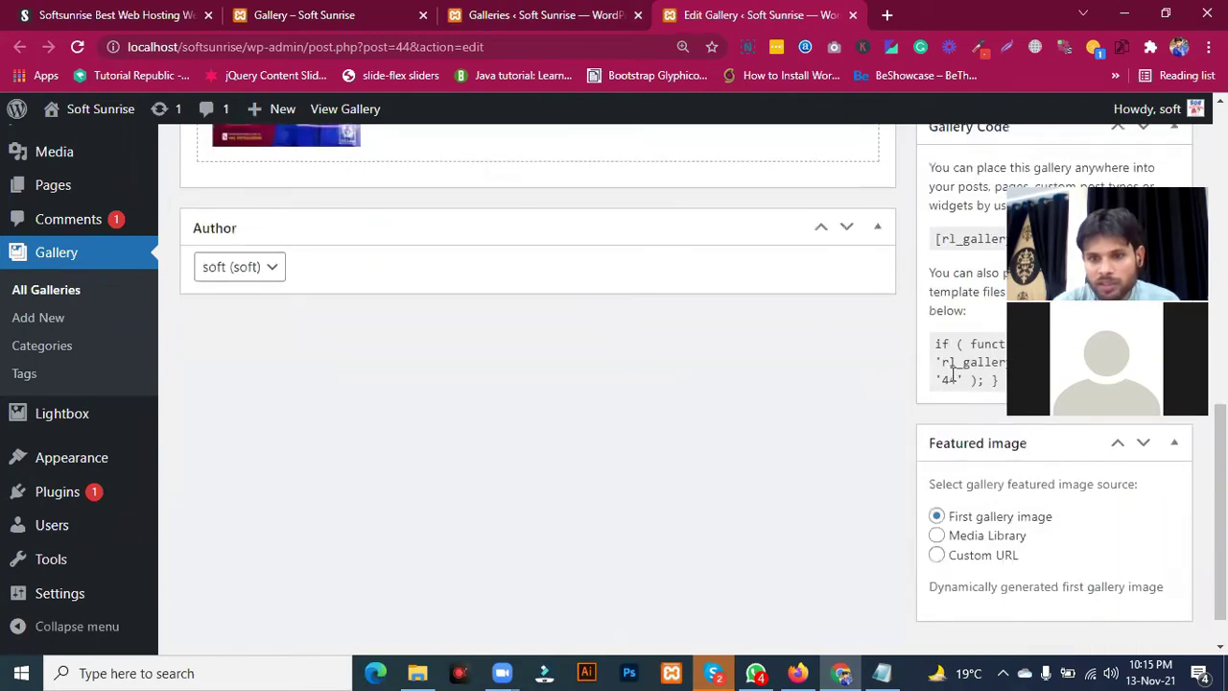
triple_click(953, 376)
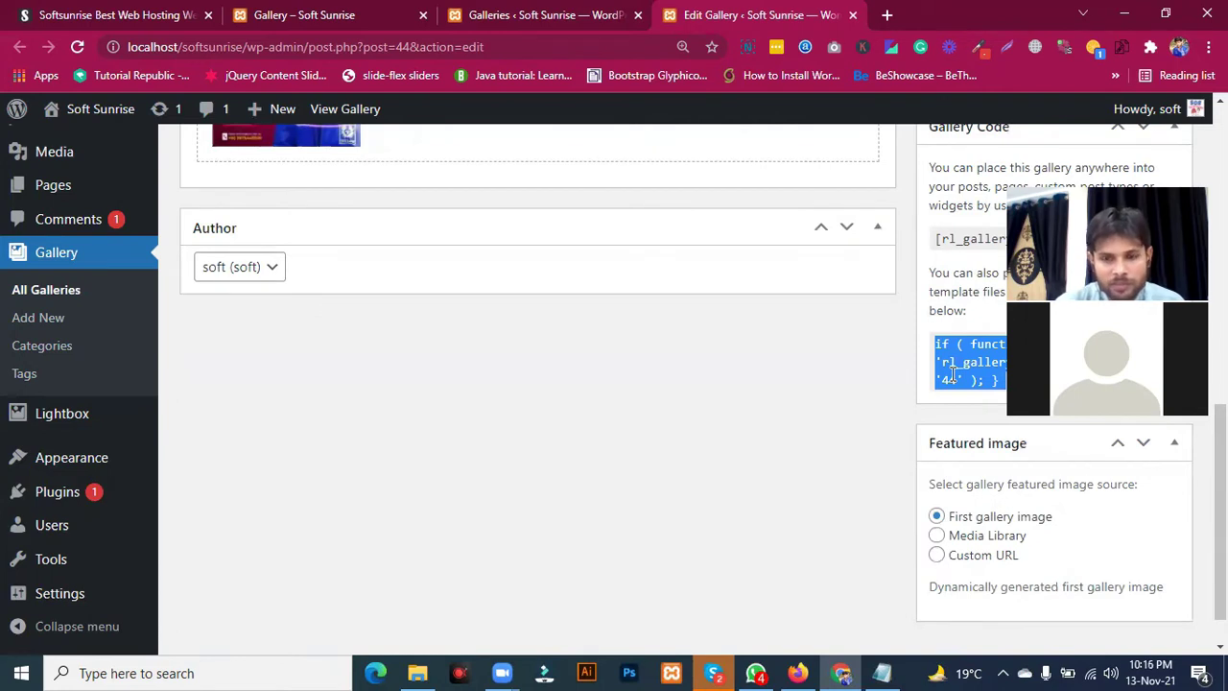
click(970, 239)
scroll(725, 432, up, 4)
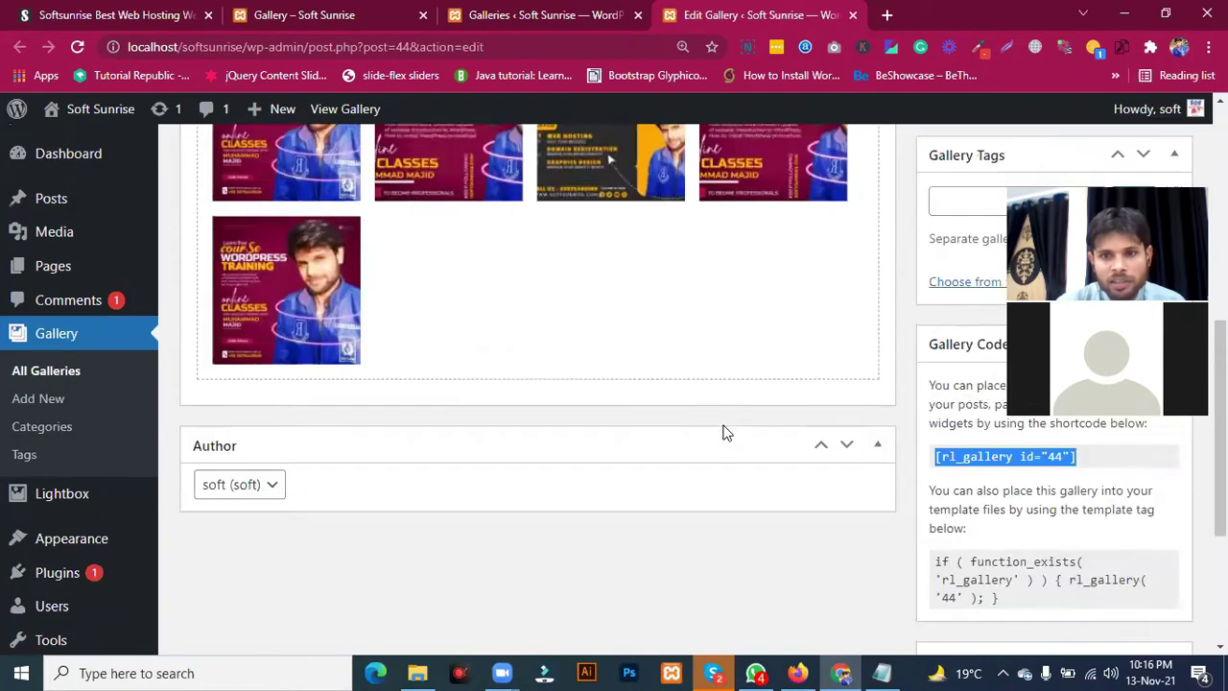
Step: Return to the start of the Event Gallery edit page and examine its title and settings sections
scroll(883, 396, up, 4)
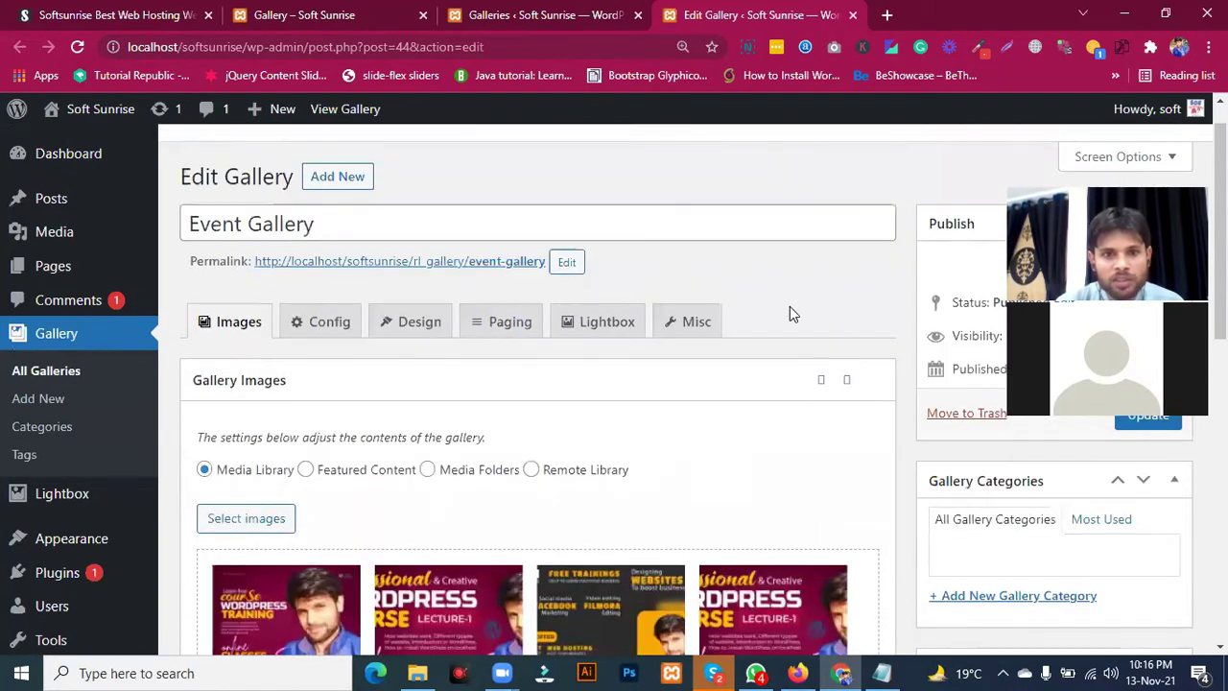
scroll(786, 317, up, 1)
scroll(785, 318, up, 1)
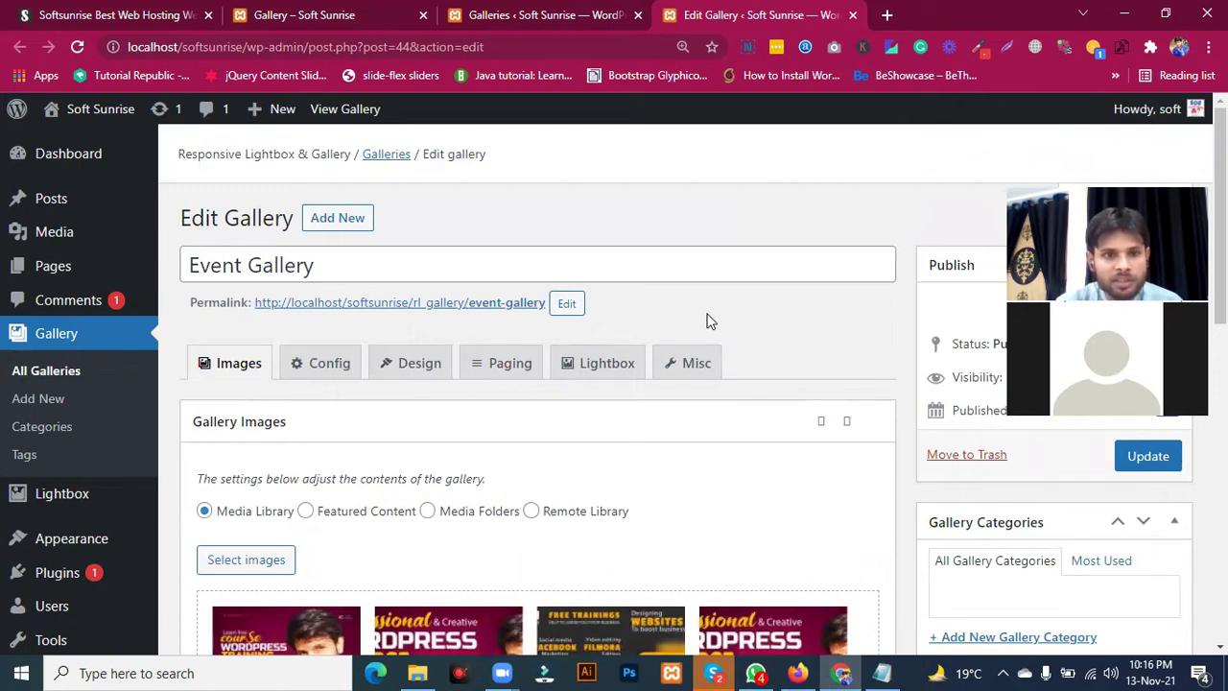
double_click(219, 264)
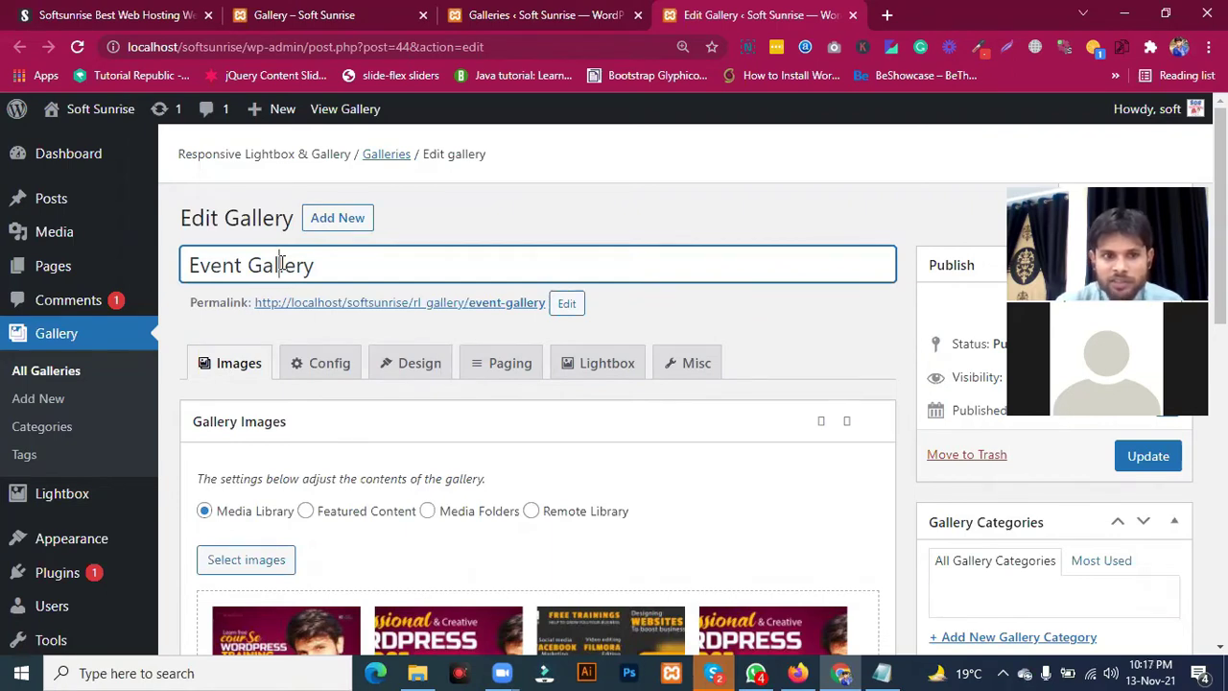
click(441, 230)
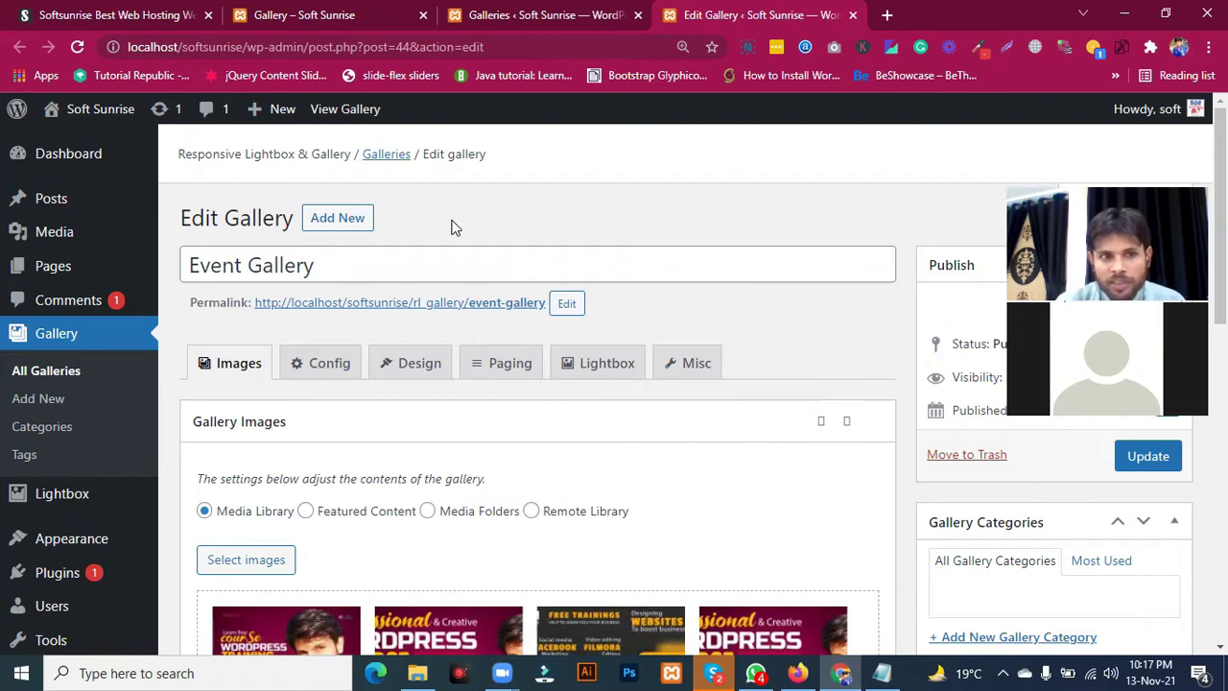
Step: Compare the site title and tagline header on the local Gallery post with the logo header on softsunrise.com
click(310, 11)
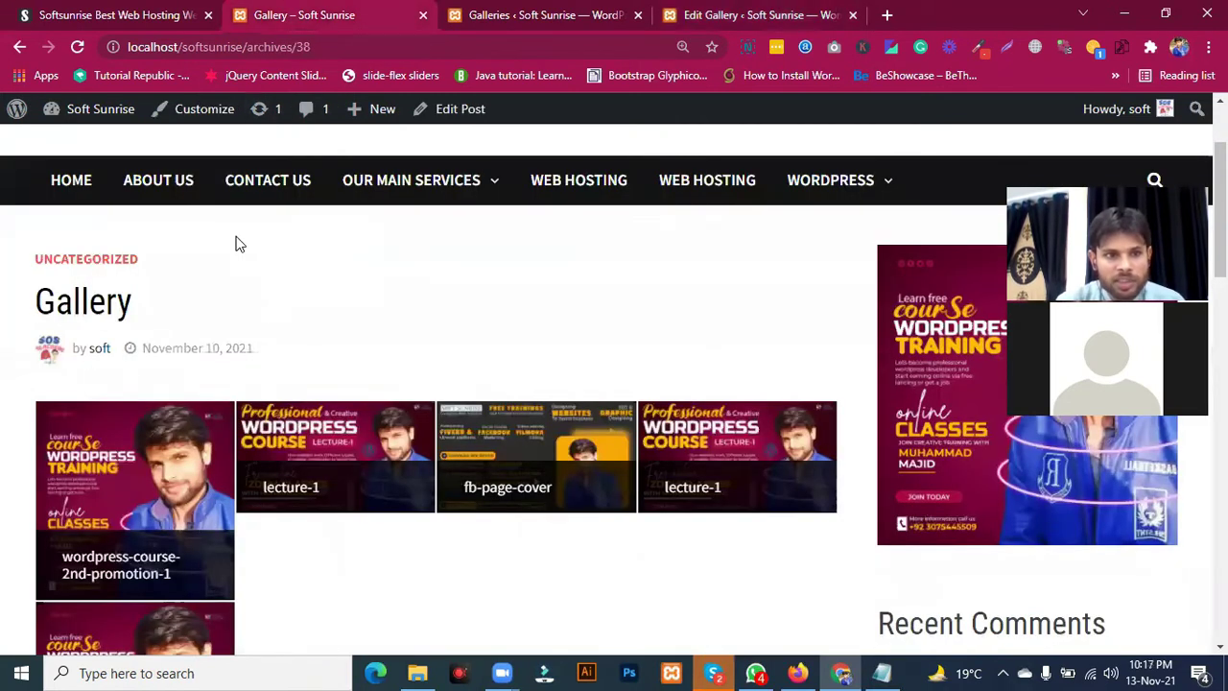
scroll(235, 244, up, 2)
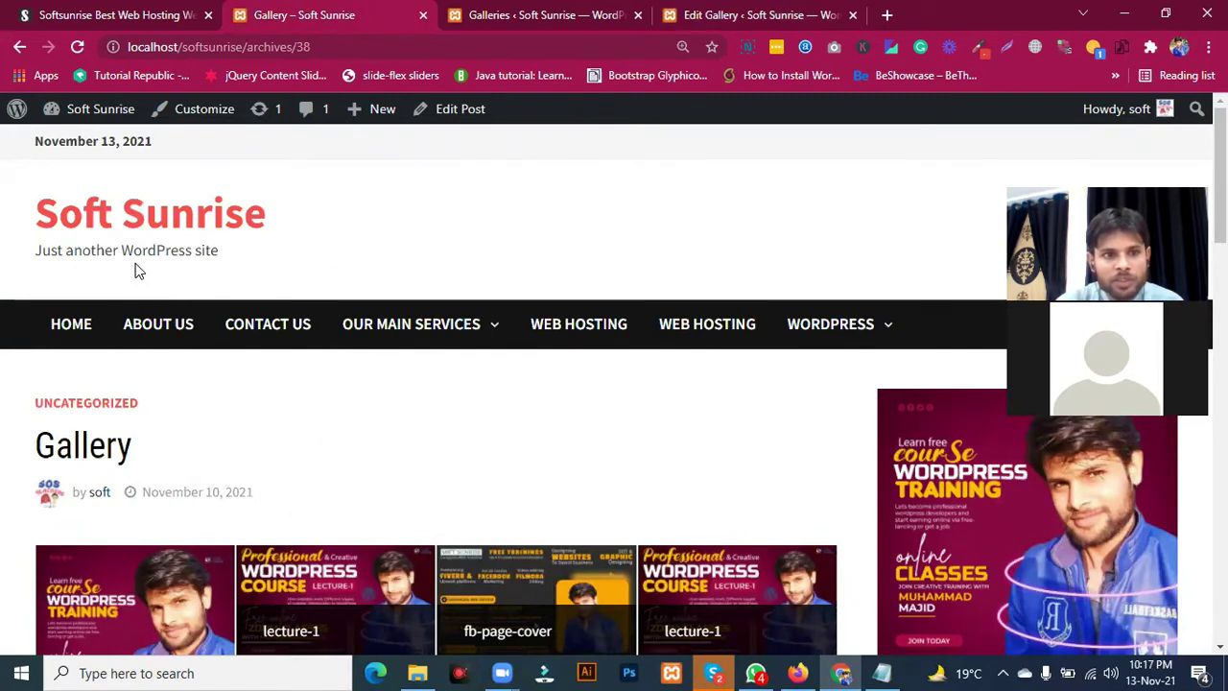
drag(33, 213, 266, 218)
click(274, 233)
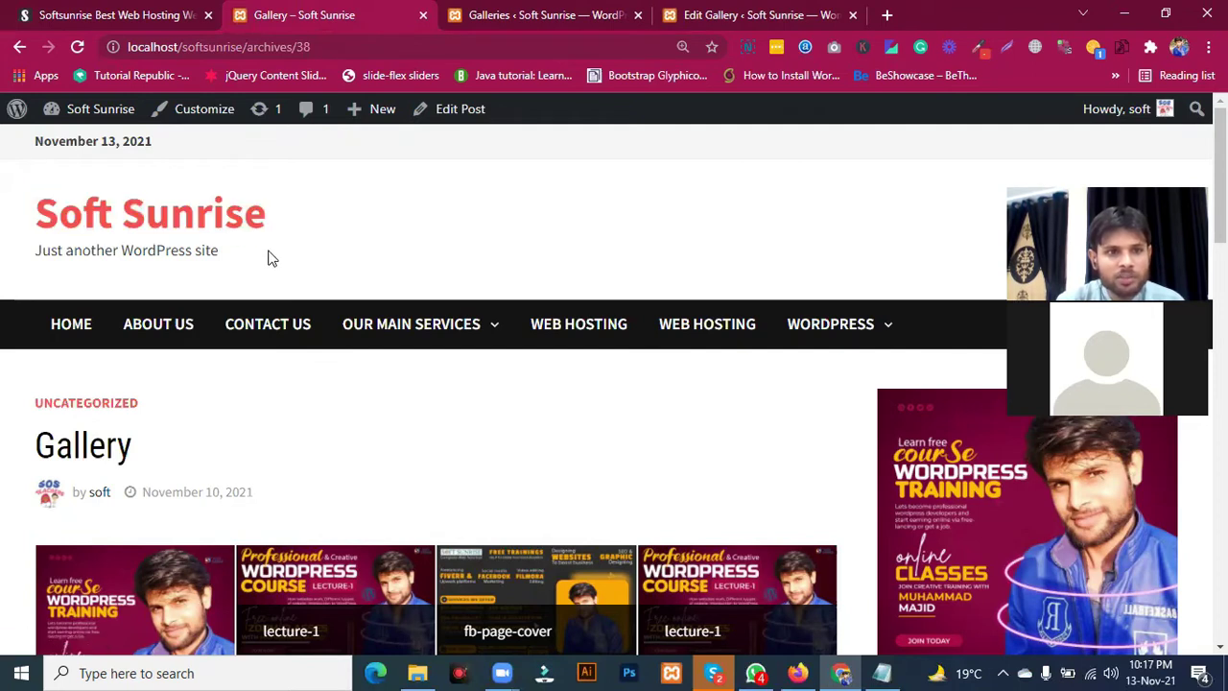
triple_click(269, 261)
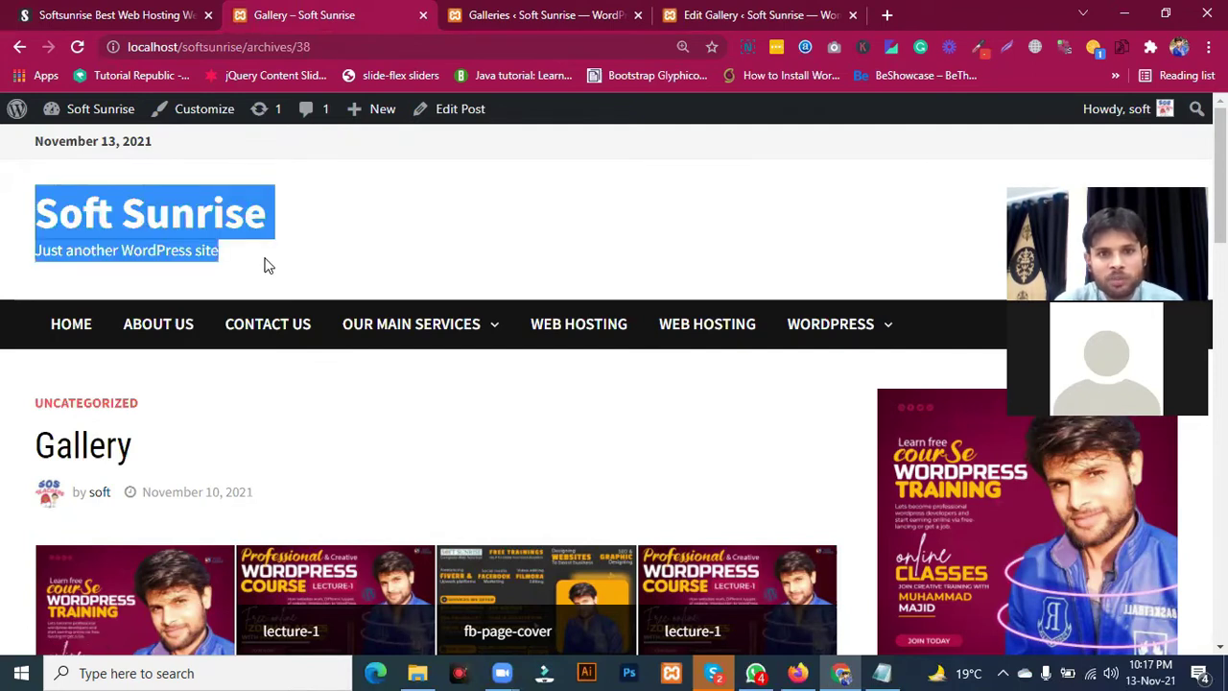
click(81, 15)
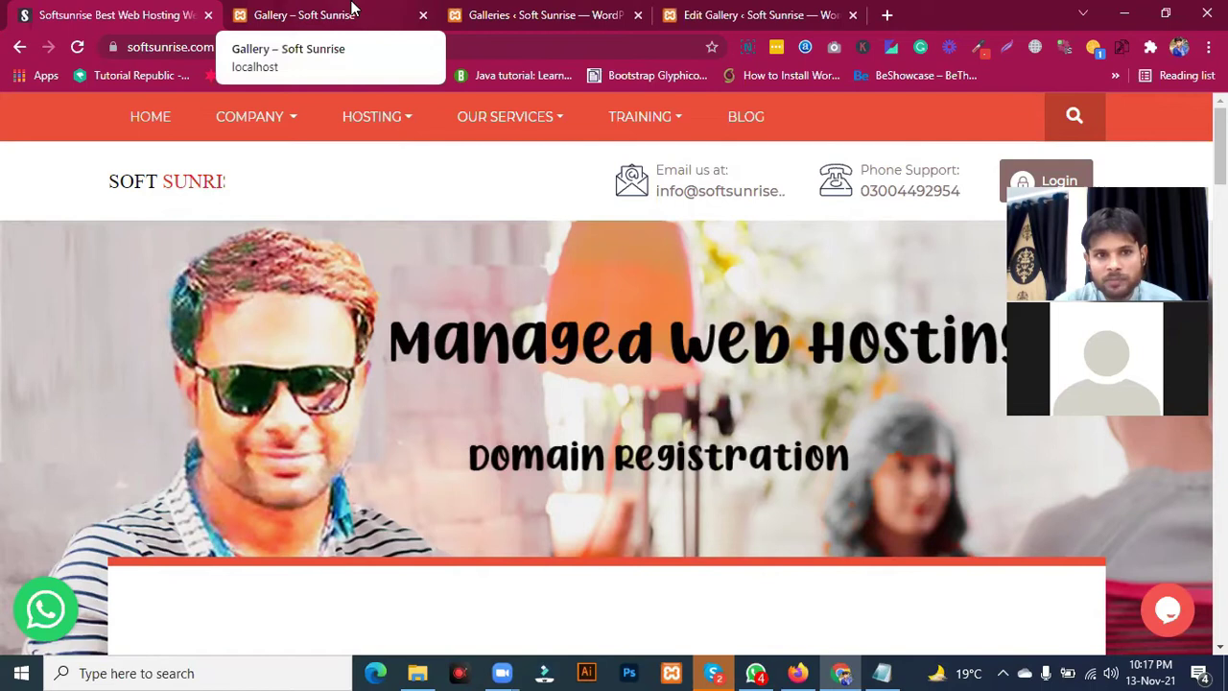
click(351, 9)
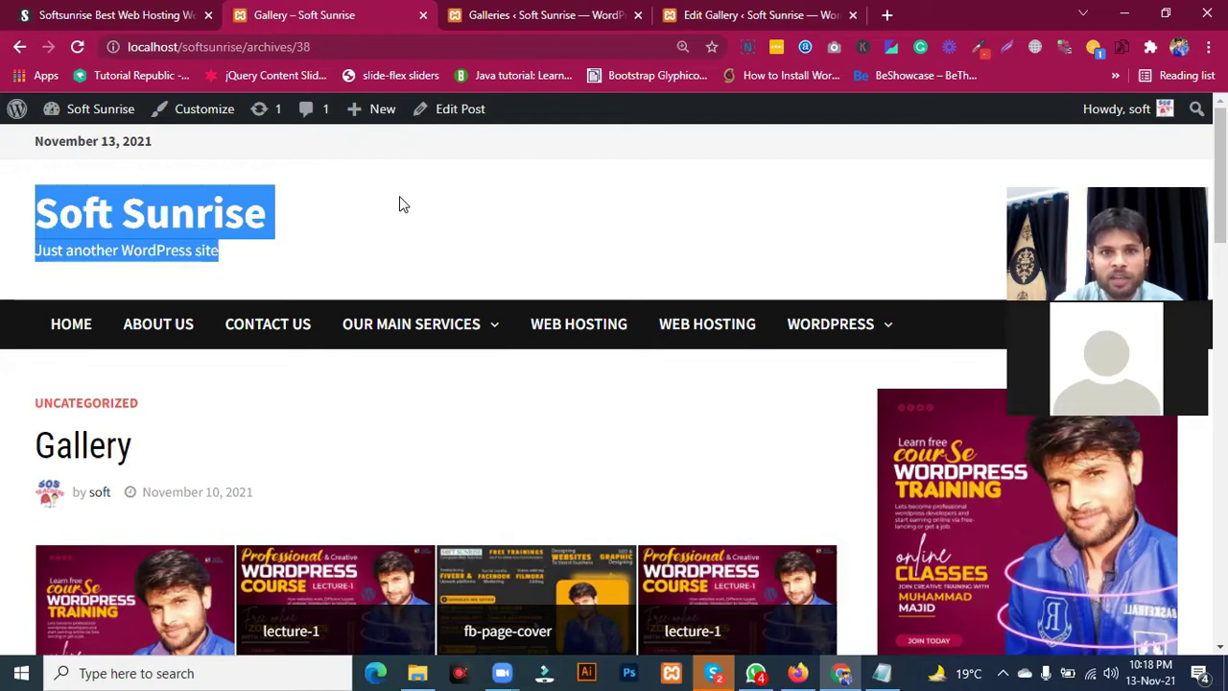
Step: From the dashboard's galleries list, open the theme Customizer in a new browser tab and switch to it
click(523, 13)
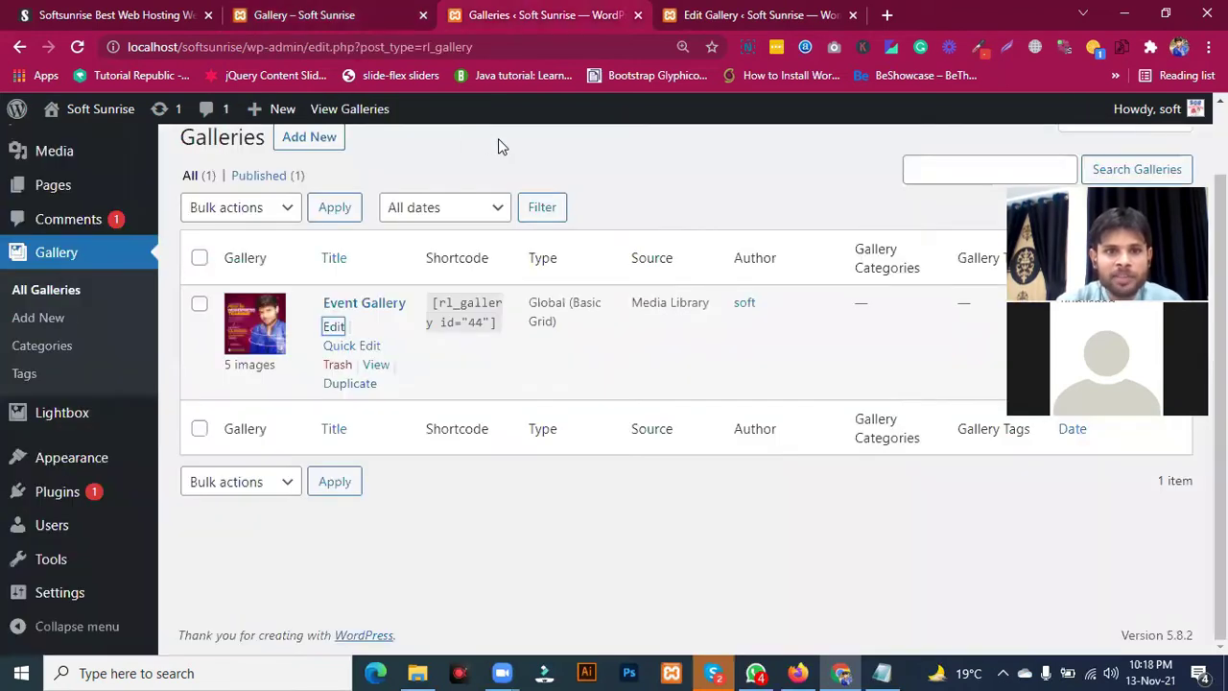
scroll(498, 146, up, 2)
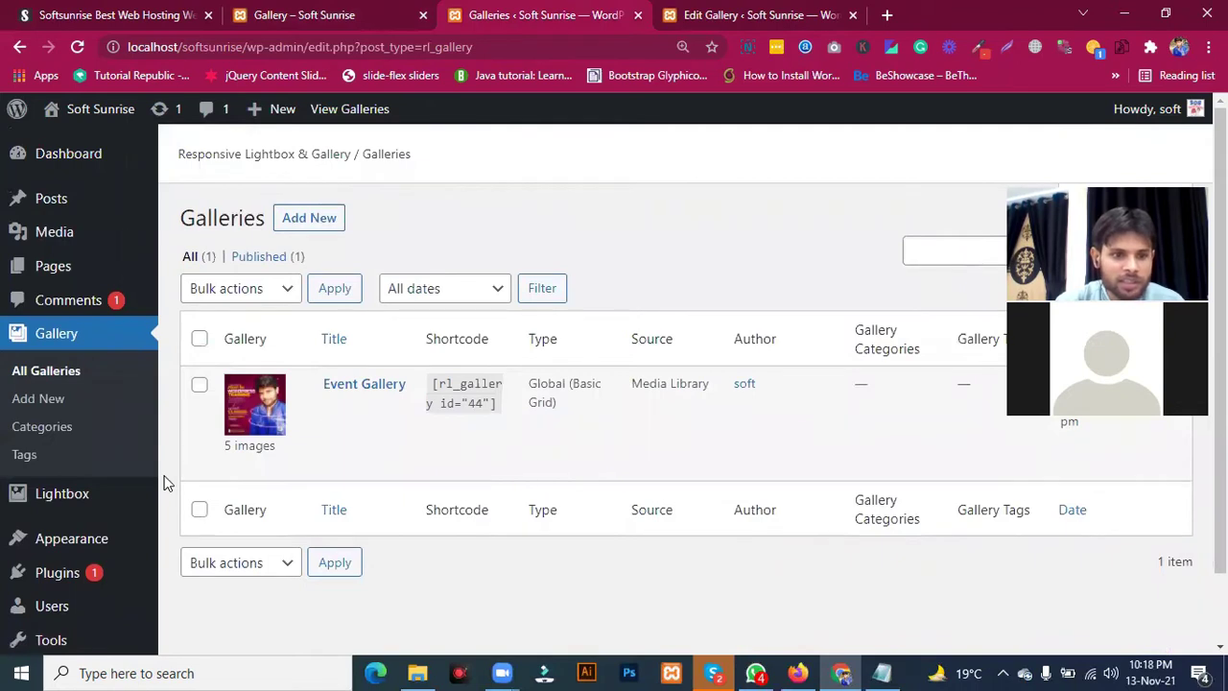
scroll(164, 481, down, 1)
scroll(164, 482, down, 1)
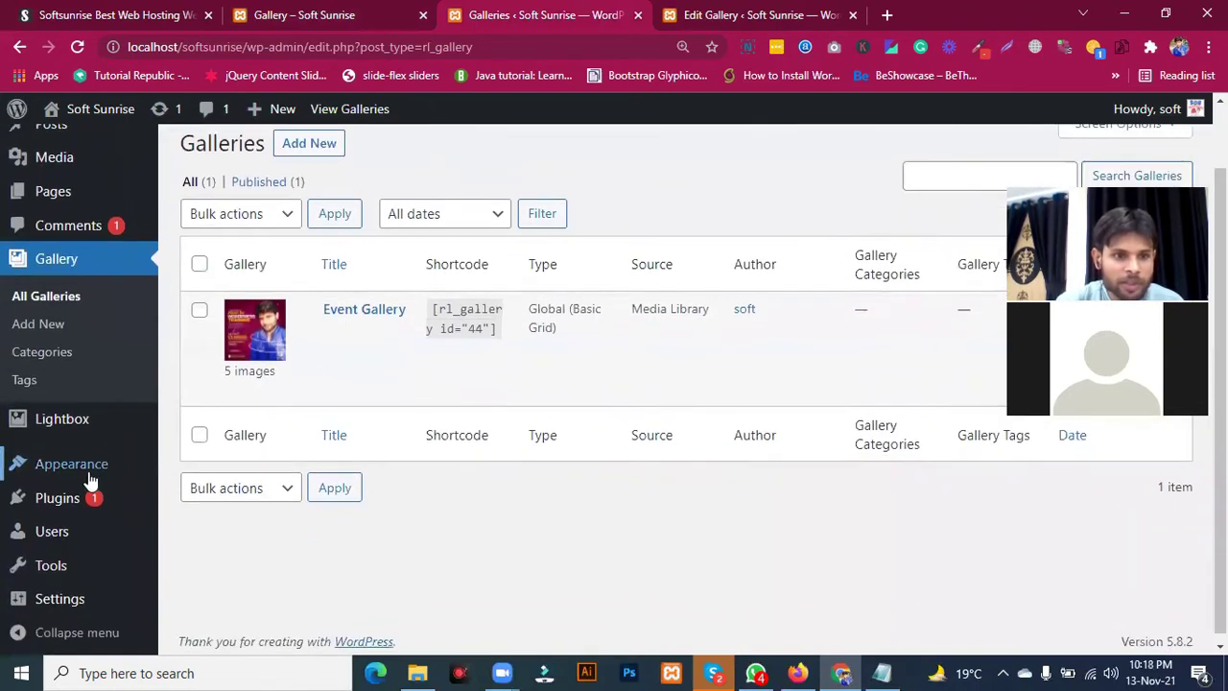
mouse_move(91, 480)
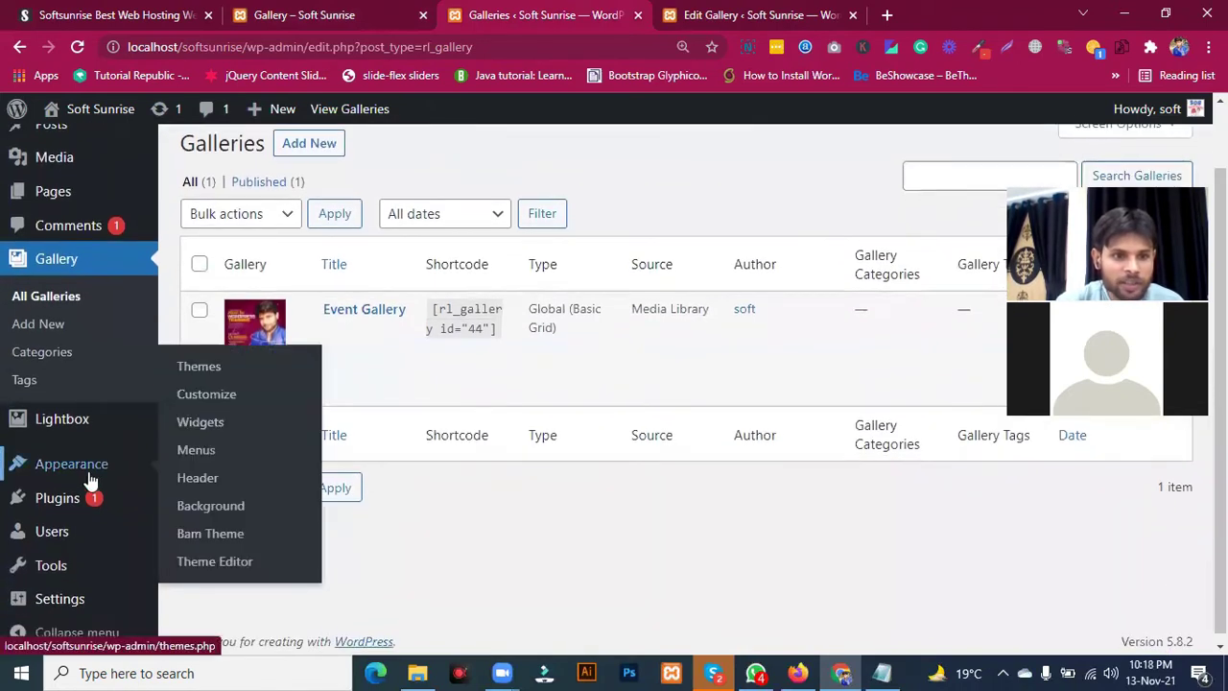
middle_click(195, 403)
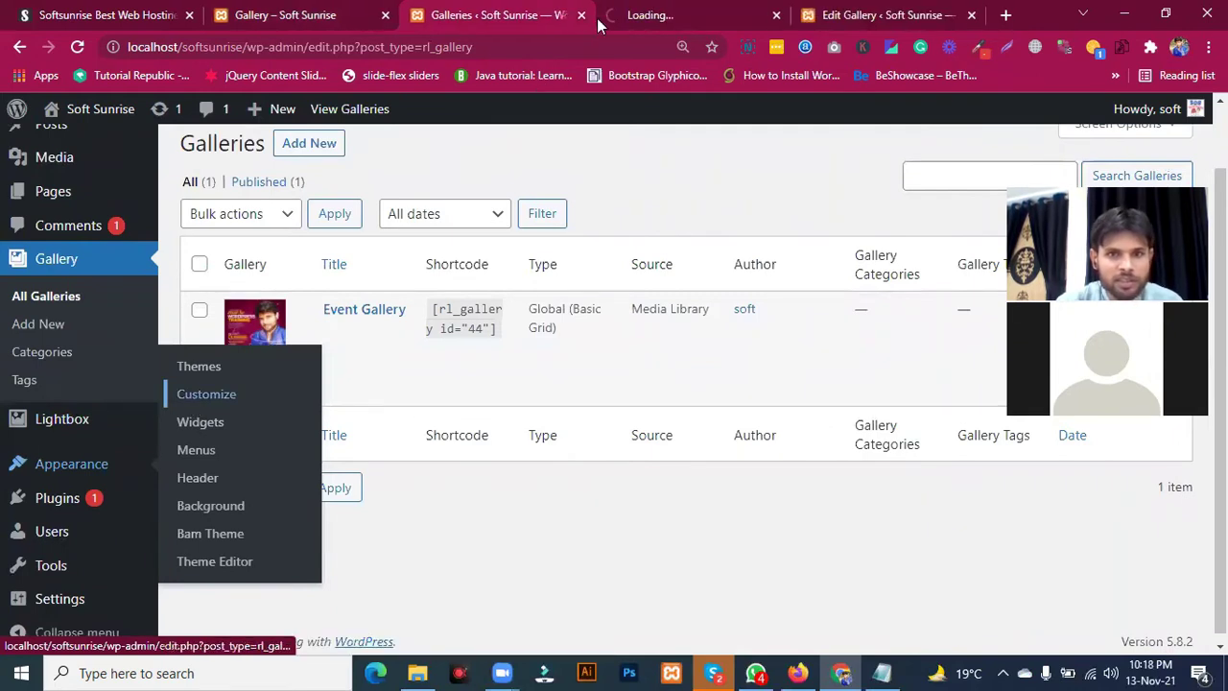
click(655, 12)
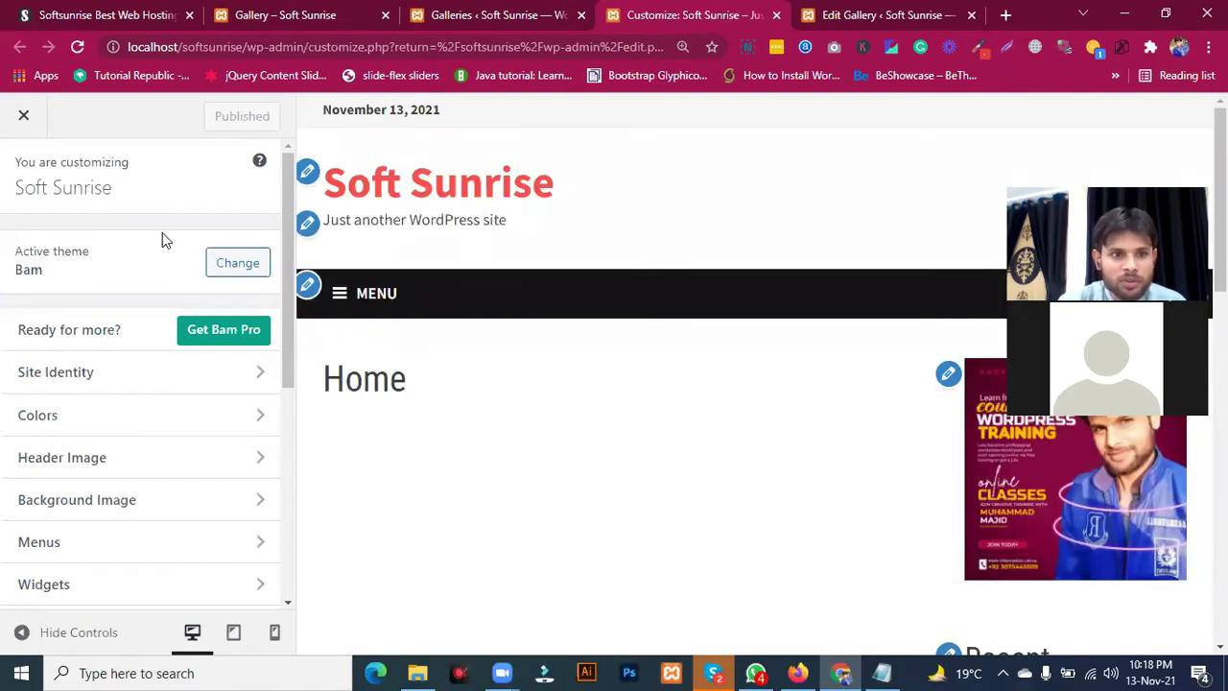
Step: View the installed themes from the Customizer and return to its main list of sections
scroll(148, 238, down, 1)
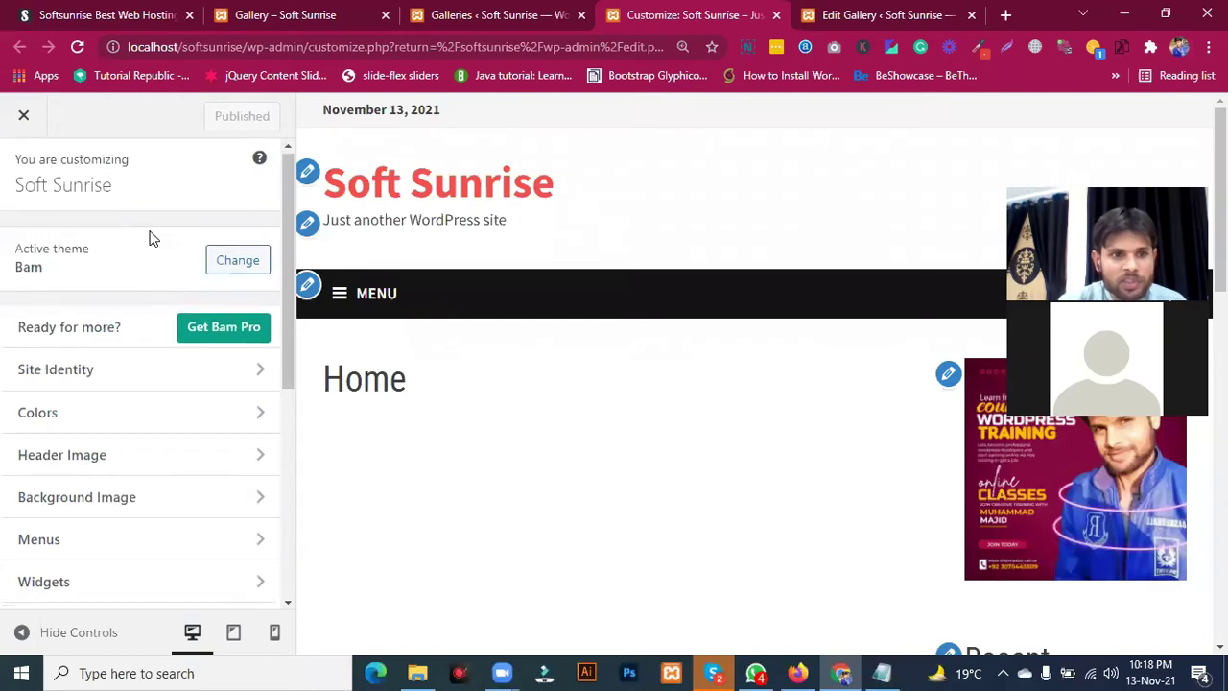
scroll(148, 238, up, 1)
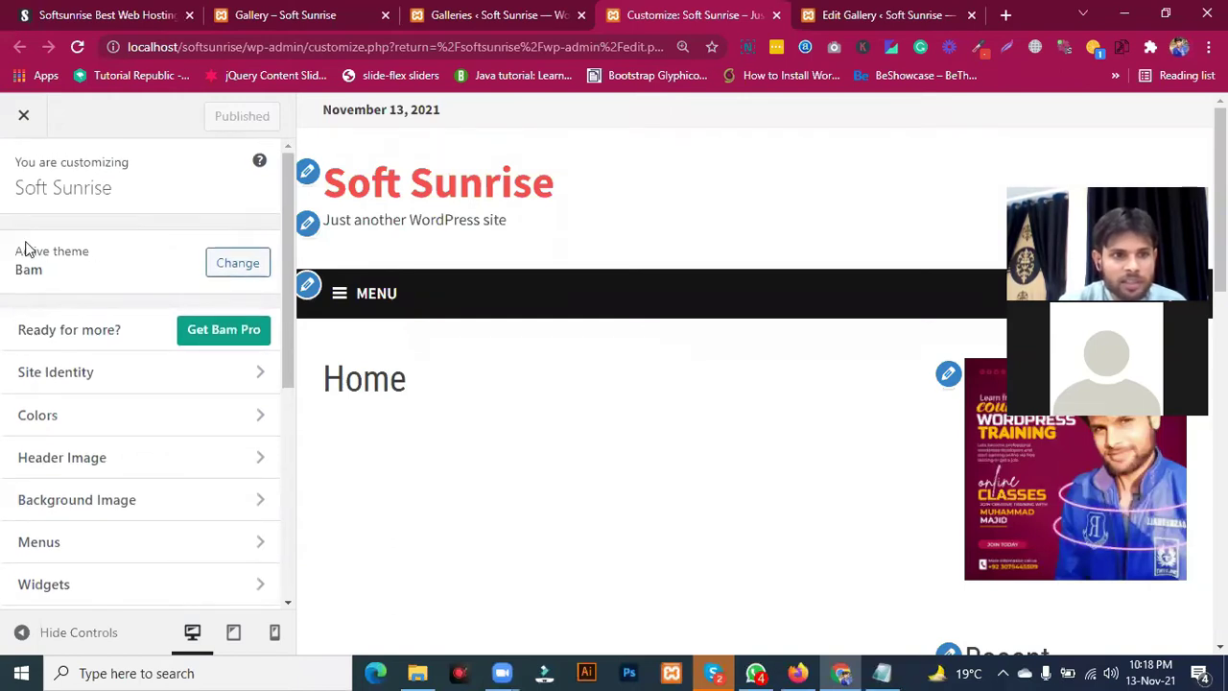
click(27, 277)
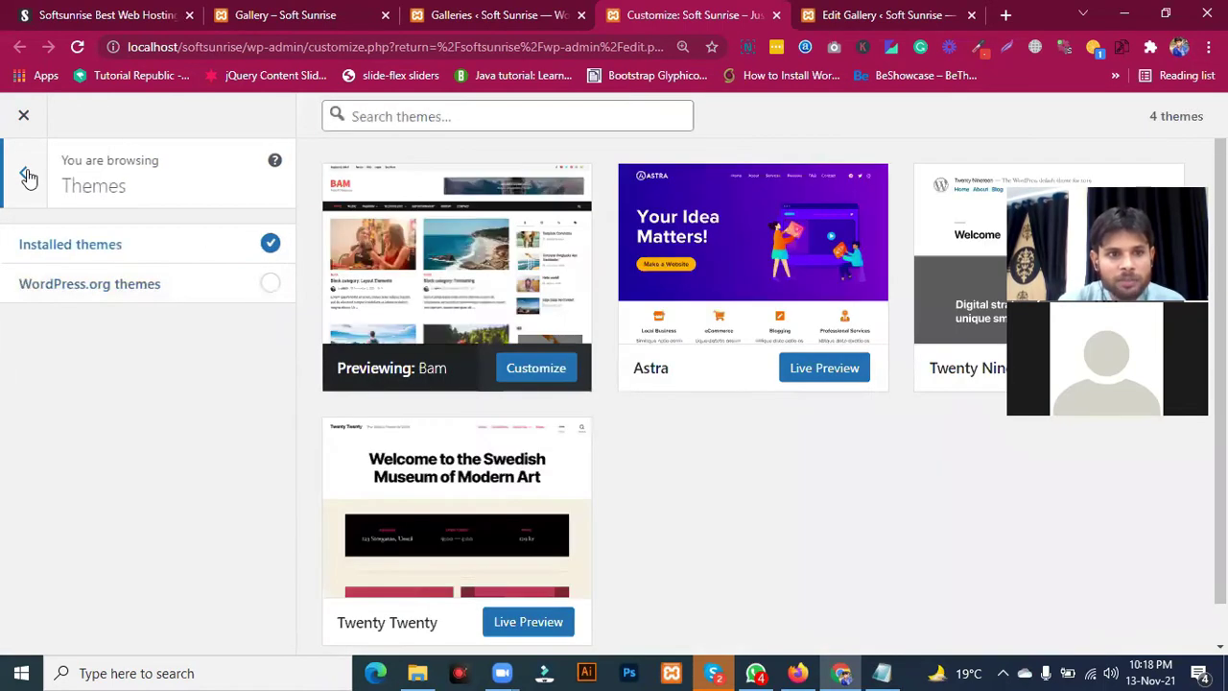
click(23, 173)
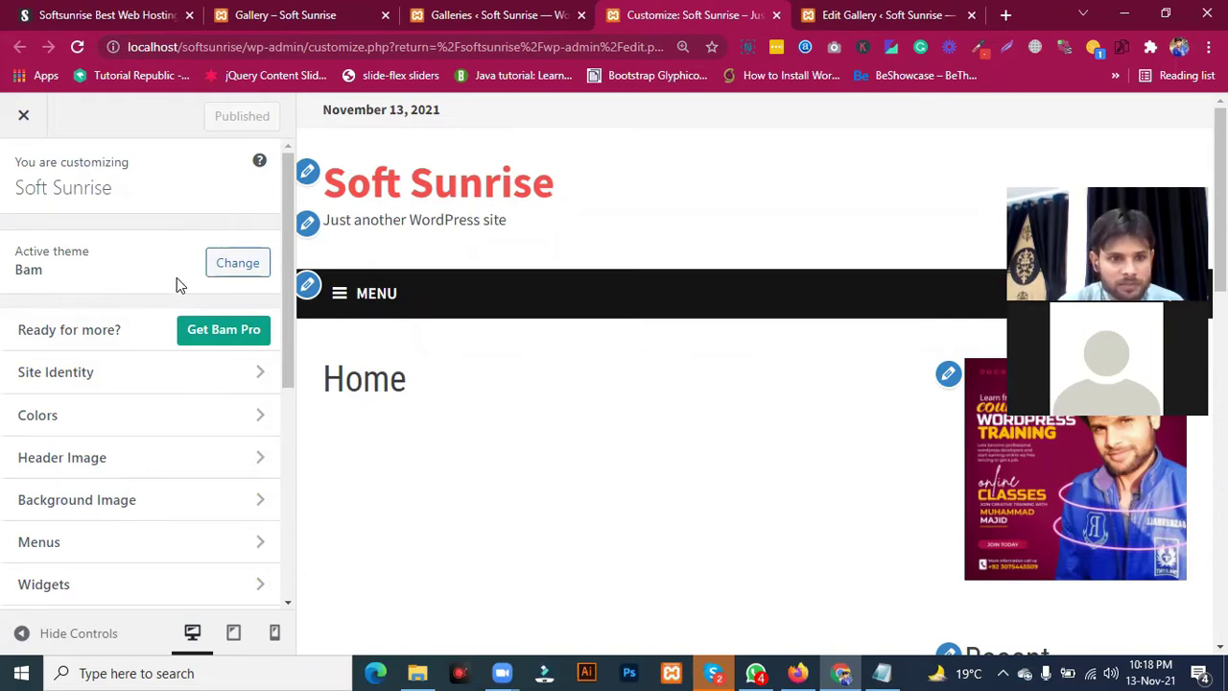
Step: Look through the Customizer's sections and open the Site Identity settings down to the site icon option
scroll(176, 279, down, 1)
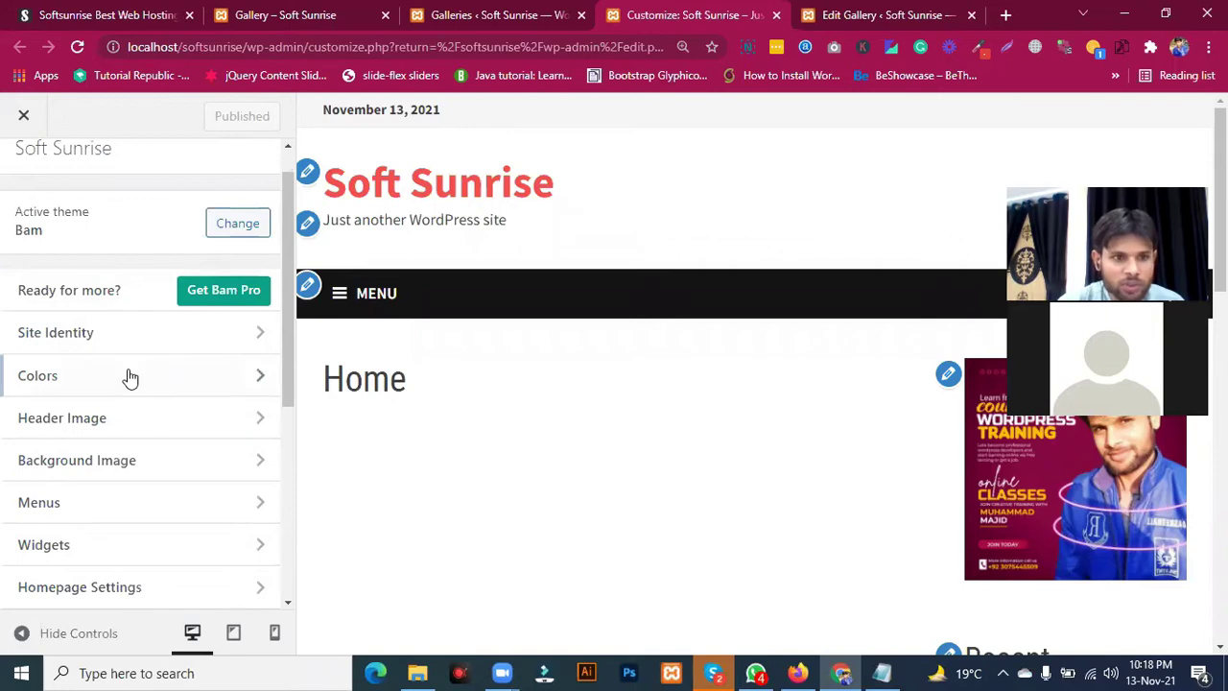
scroll(128, 376, down, 3)
scroll(131, 379, down, 2)
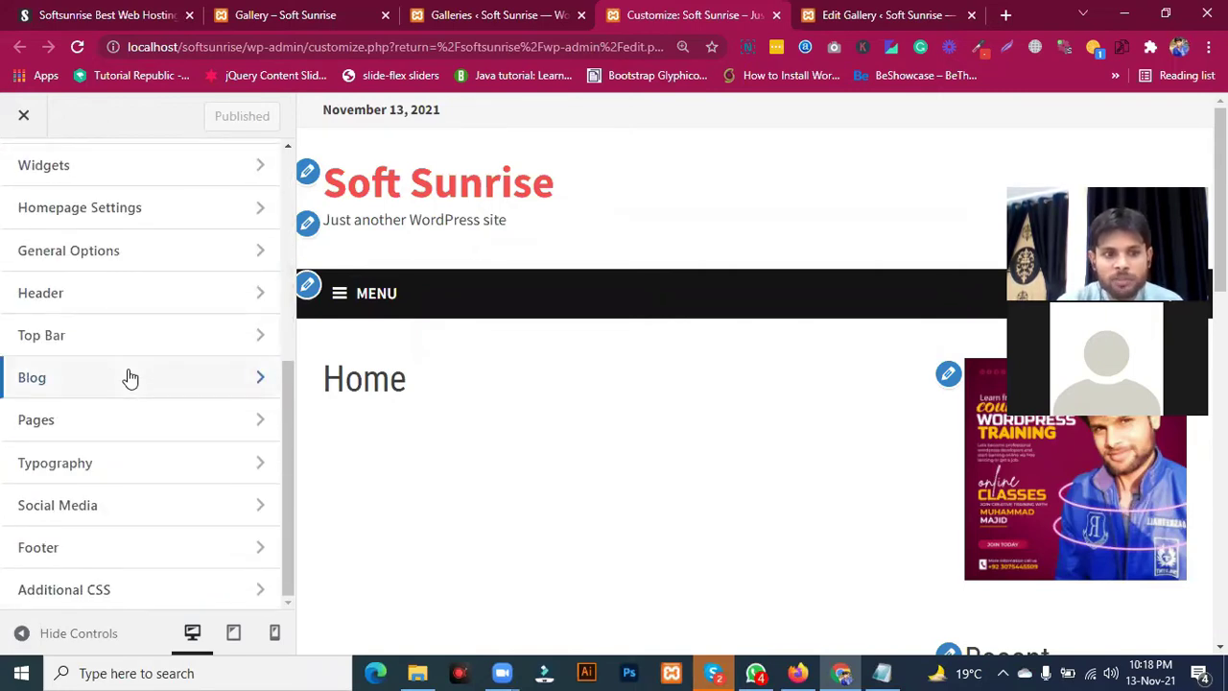
scroll(130, 377, up, 5)
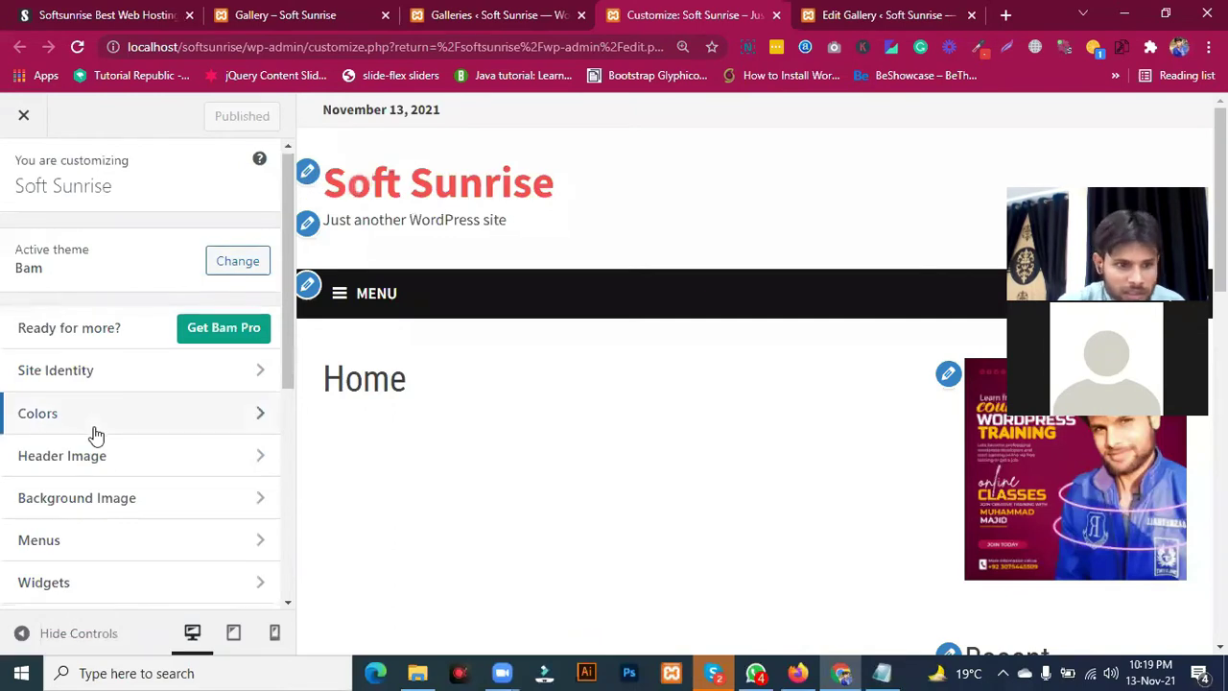
scroll(92, 434, down, 1)
scroll(96, 436, down, 1)
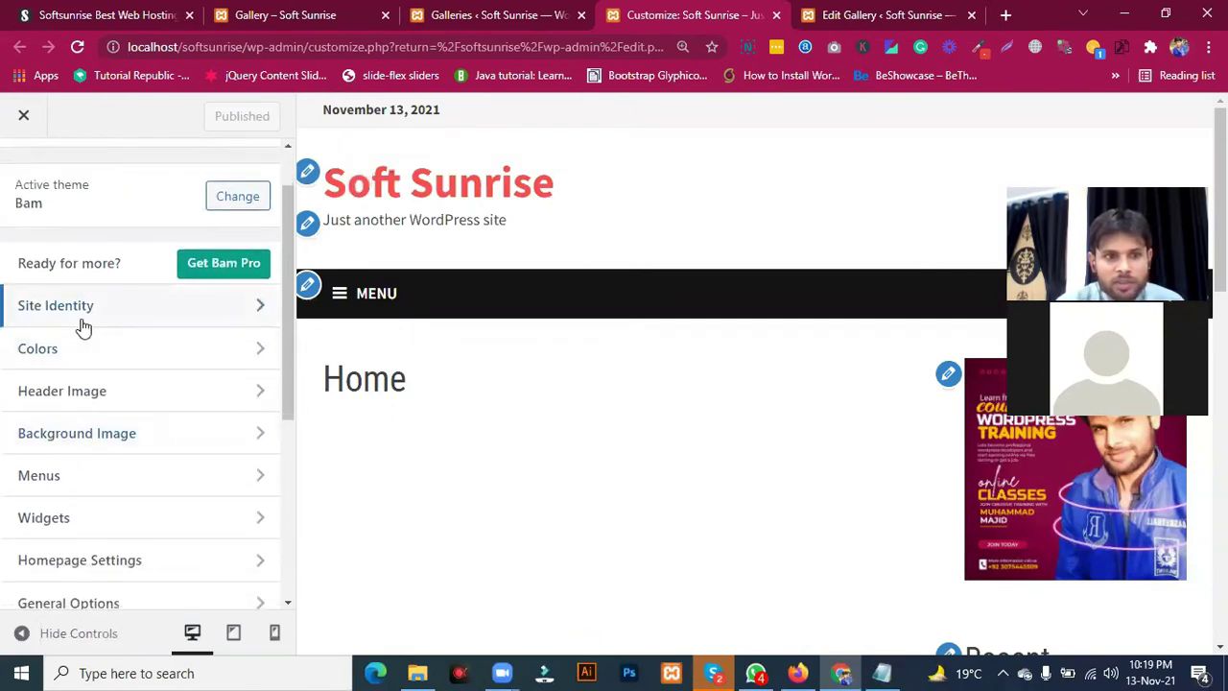
click(106, 319)
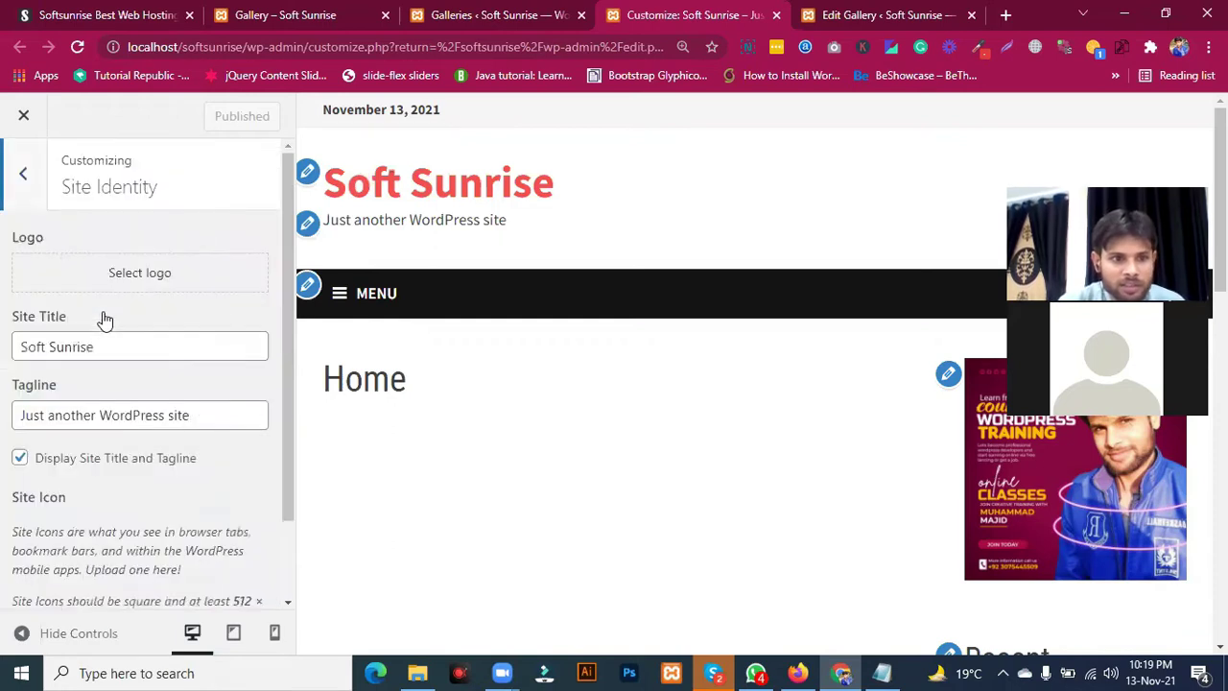
scroll(140, 348, down, 2)
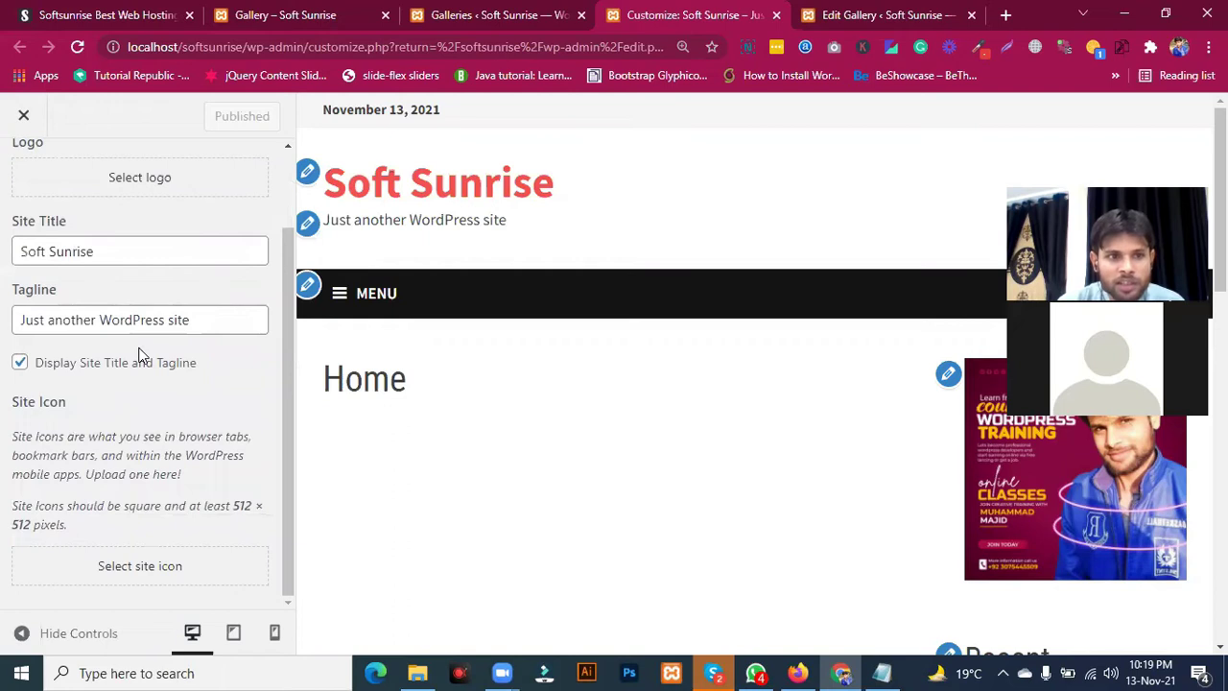
Step: Append the test text "fgdfg" to the site title to check the live preview, and remove it again
click(106, 252)
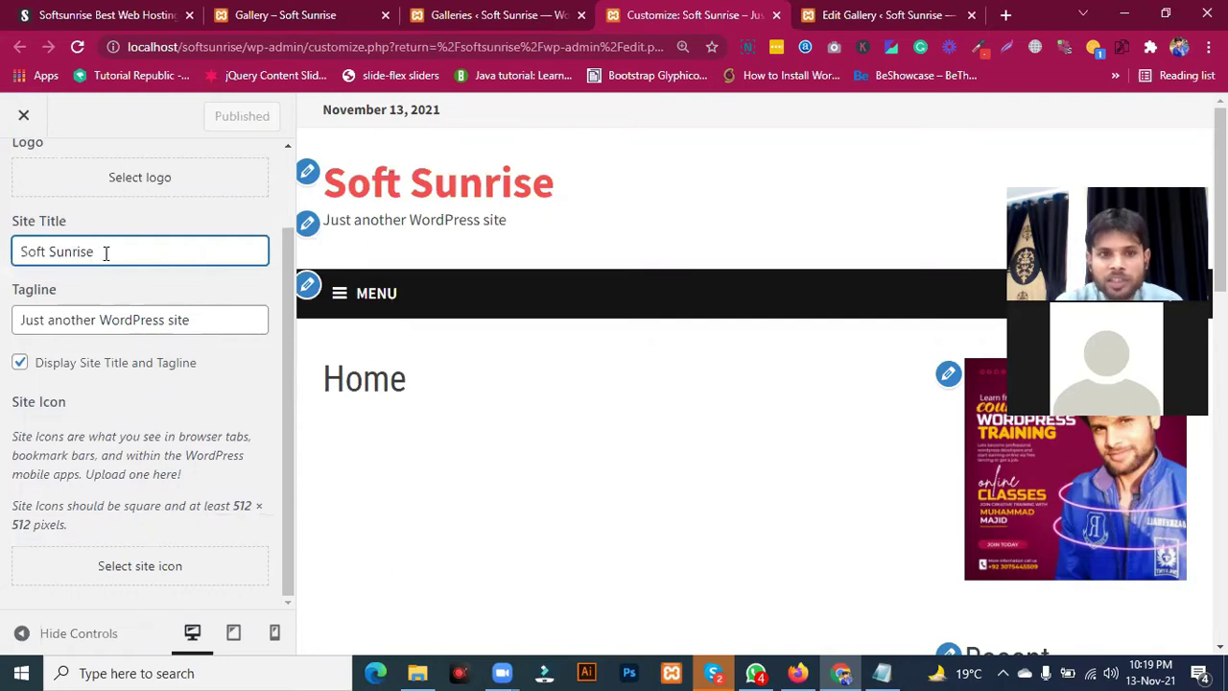
text(fgdfg)
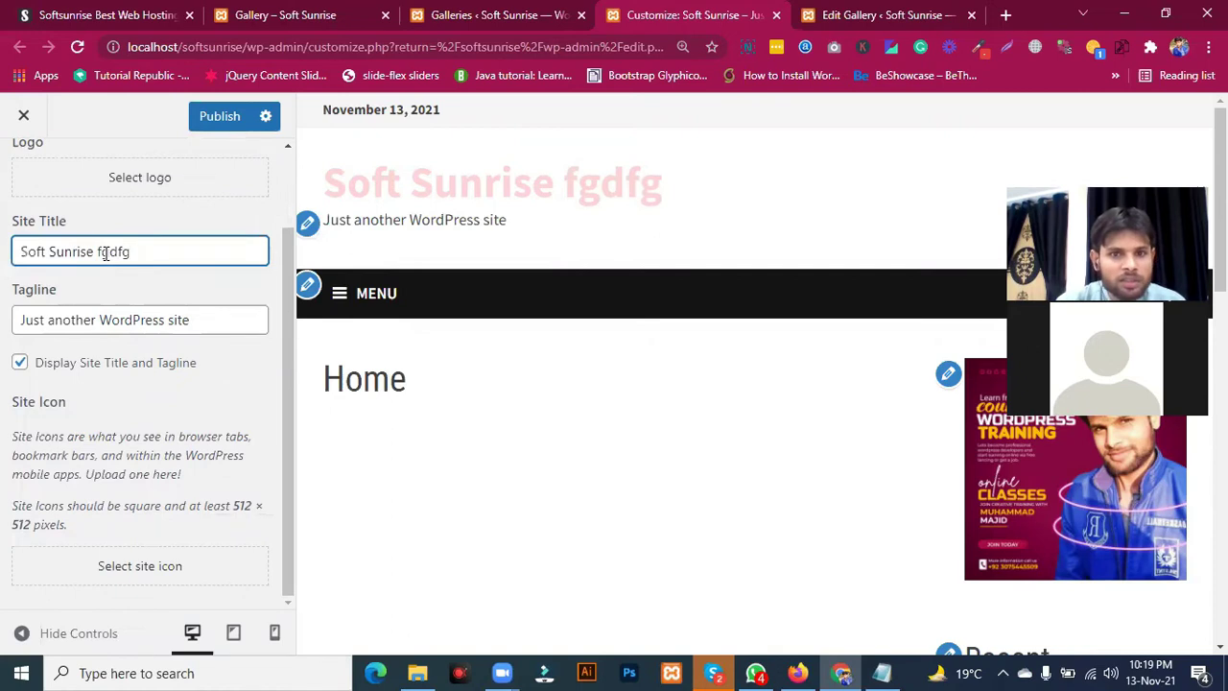
key(BackSpace)
key(BackSpace)
key(BackSpace)
key(BackSpace)
key(BackSpace)
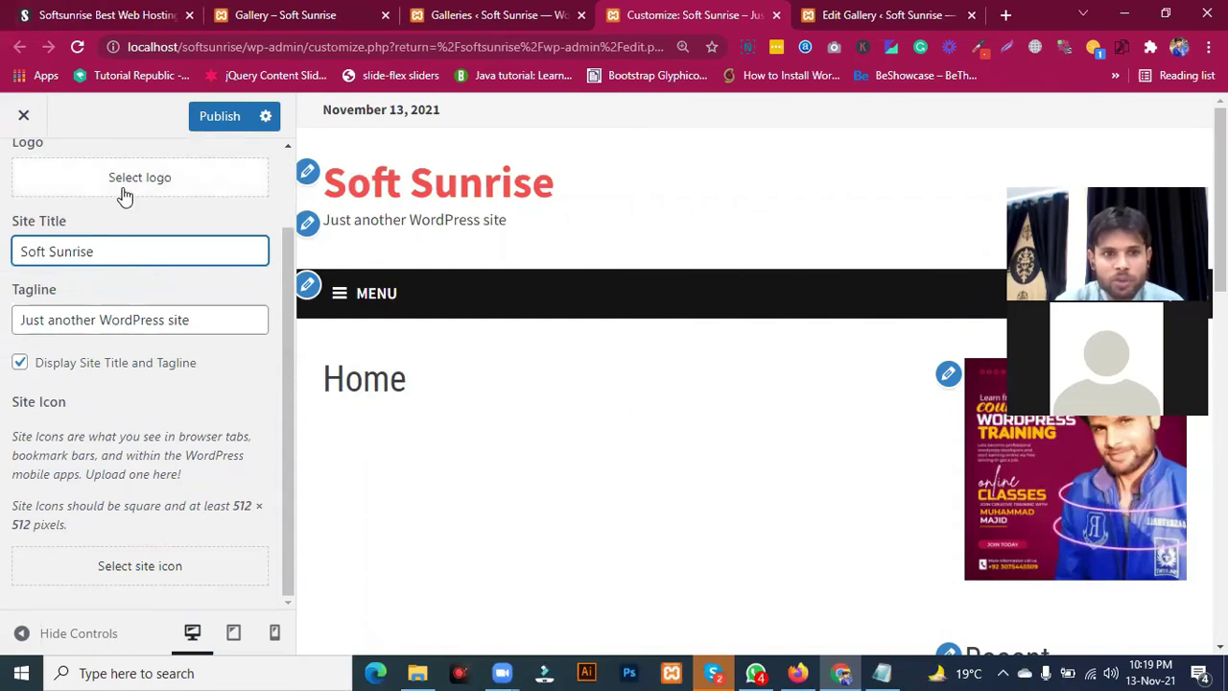
Step: Switch to the softsunrise.com tab and save its header logo as an SVG file named logo in Downloads
click(140, 11)
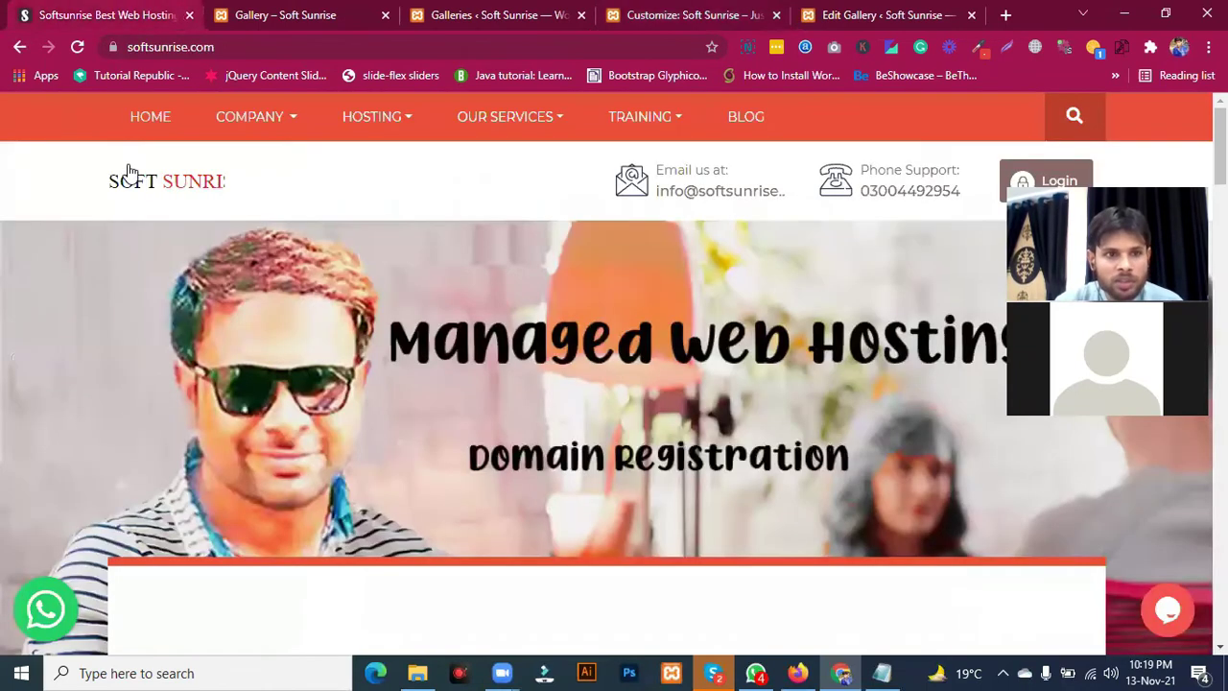
right_click(142, 191)
click(221, 398)
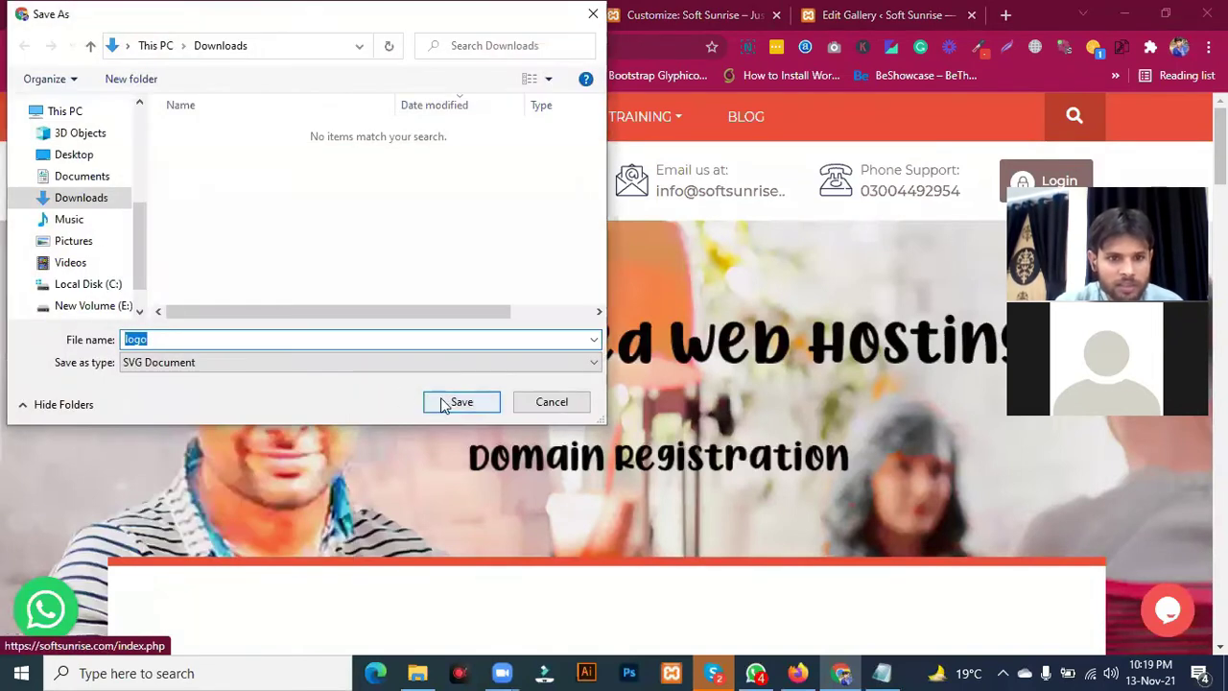
click(441, 401)
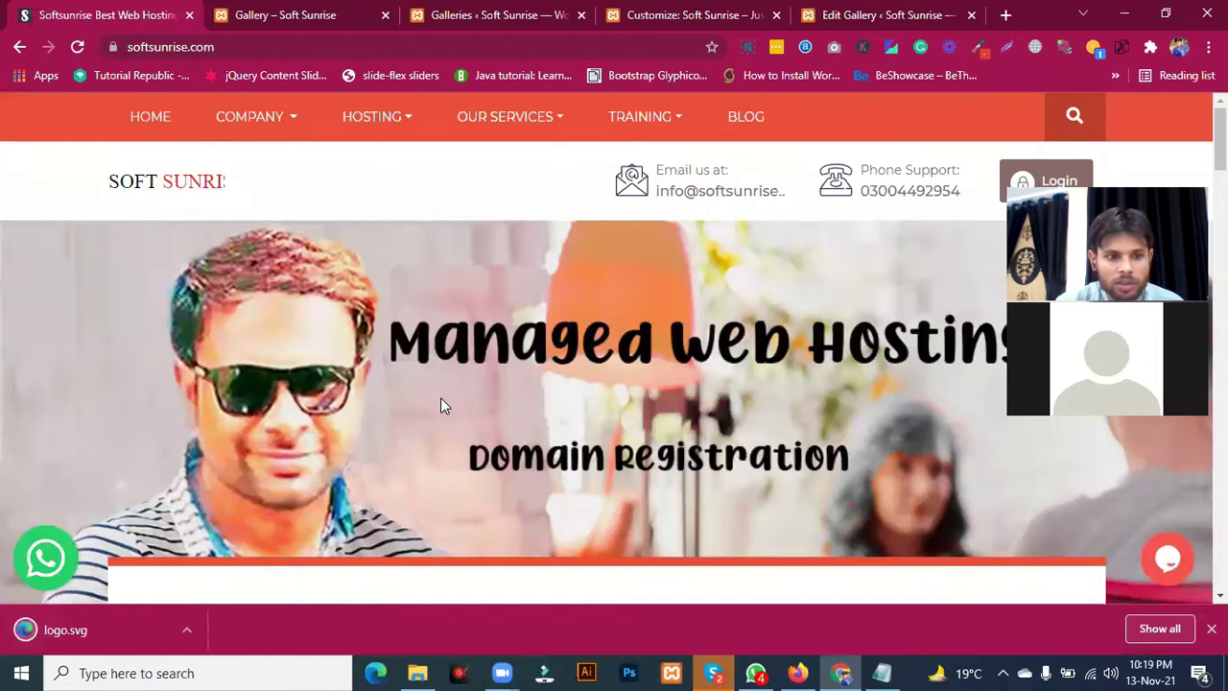
Step: Return to the Customizer tab and open the image selection for the site logo
click(315, 11)
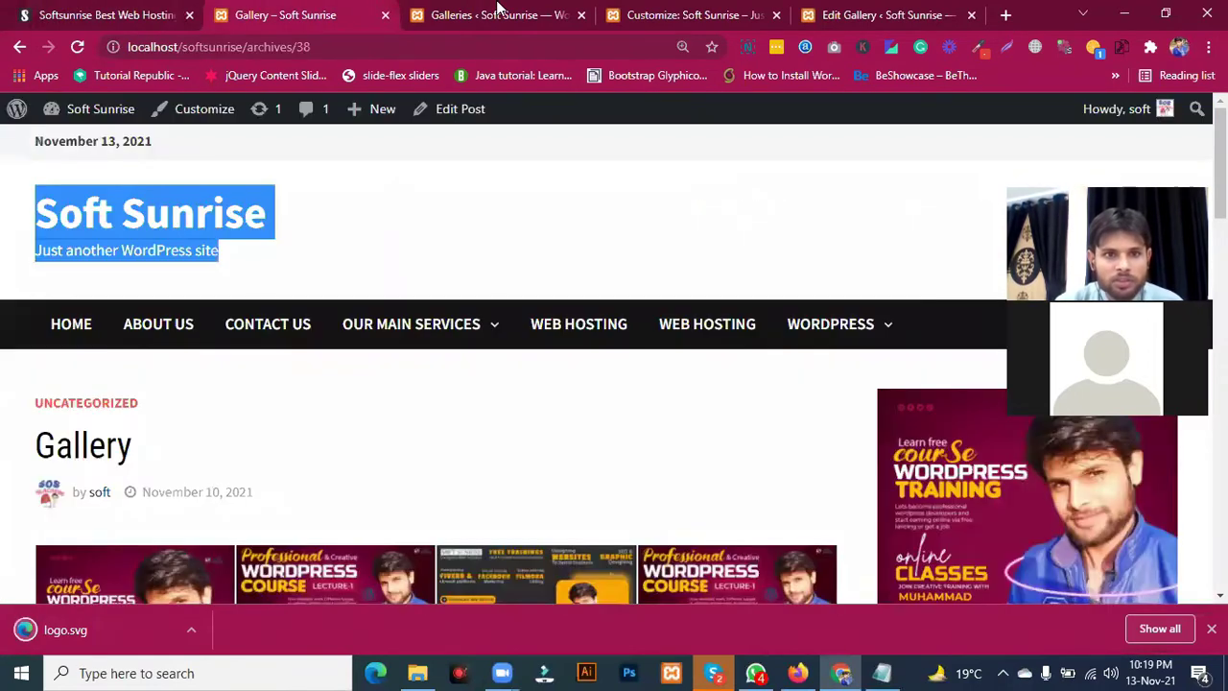
click(499, 11)
click(365, 12)
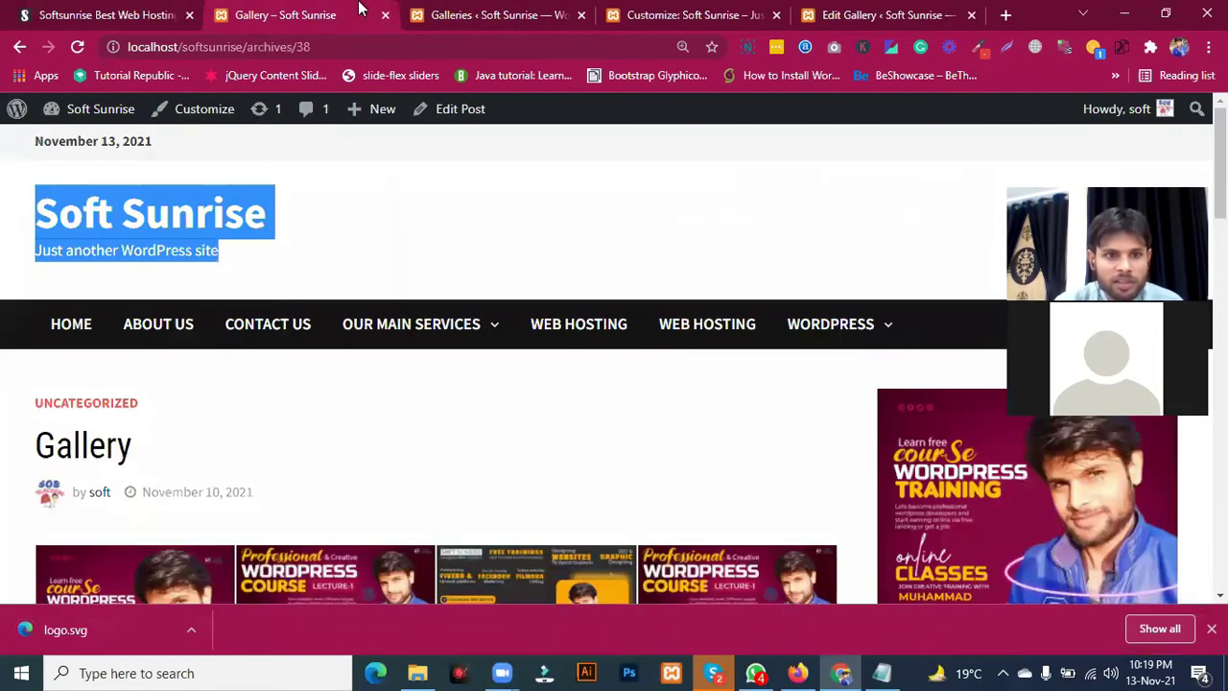
click(488, 11)
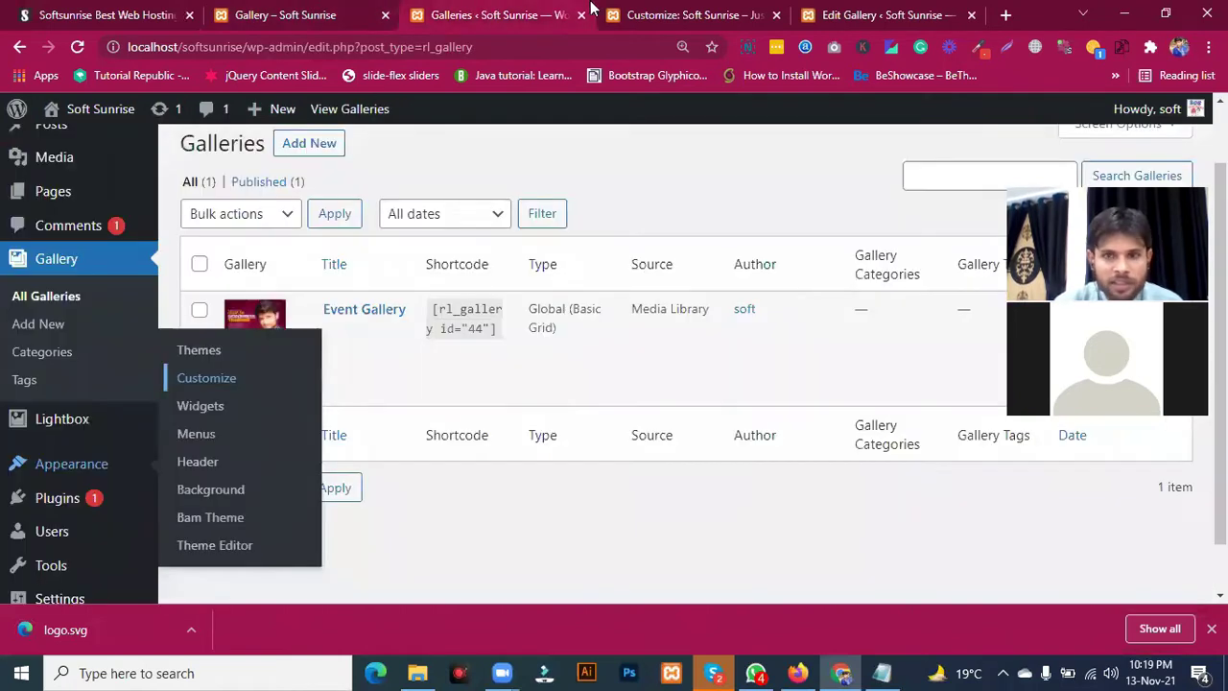
click(850, 11)
click(732, 10)
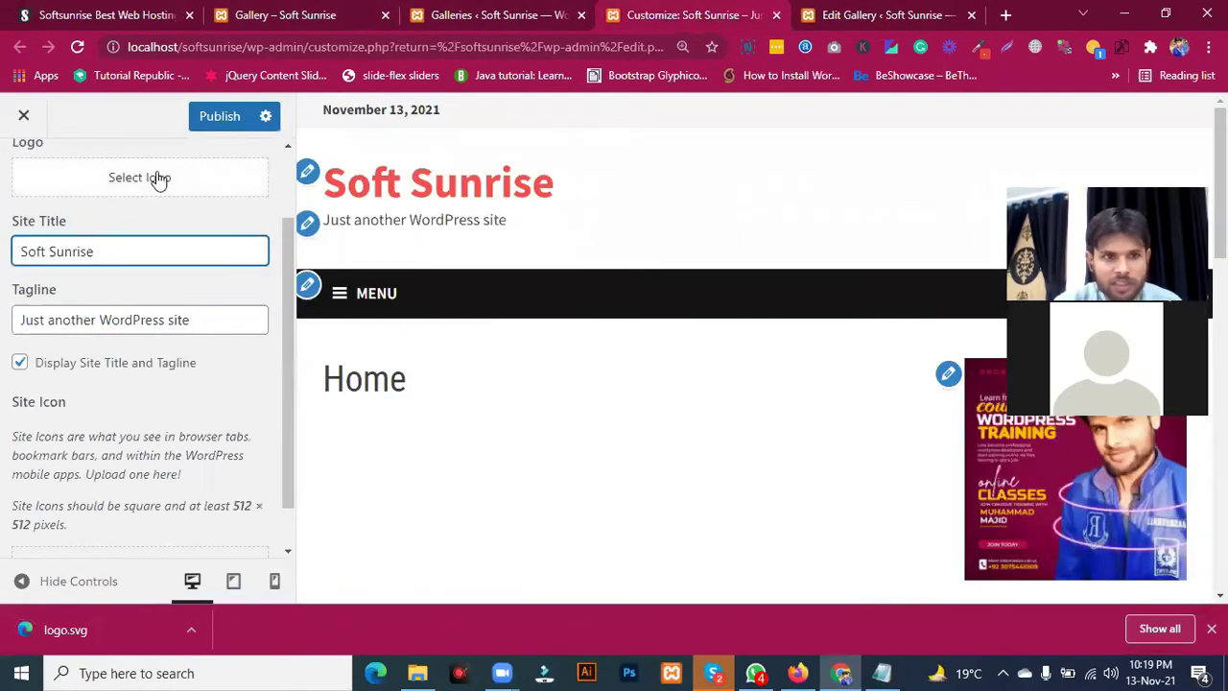
click(138, 178)
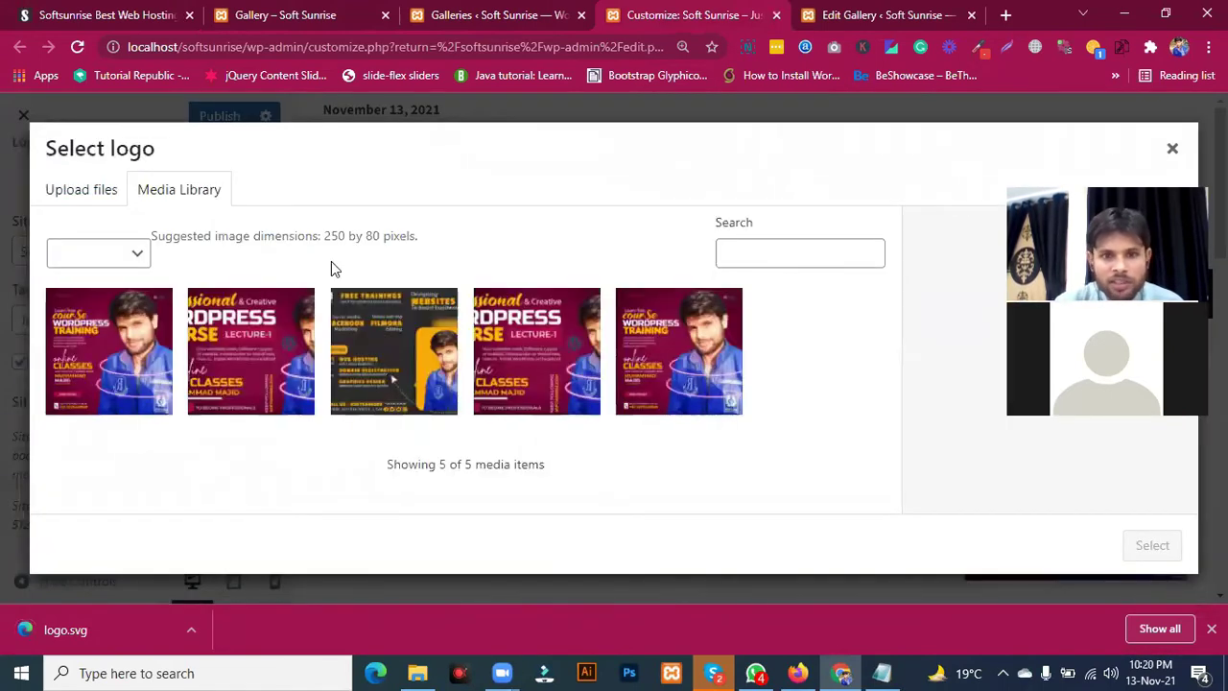
Step: Try to upload the downloaded logo.svg to the media library as the logo and read the upload message
drag(150, 618, 416, 328)
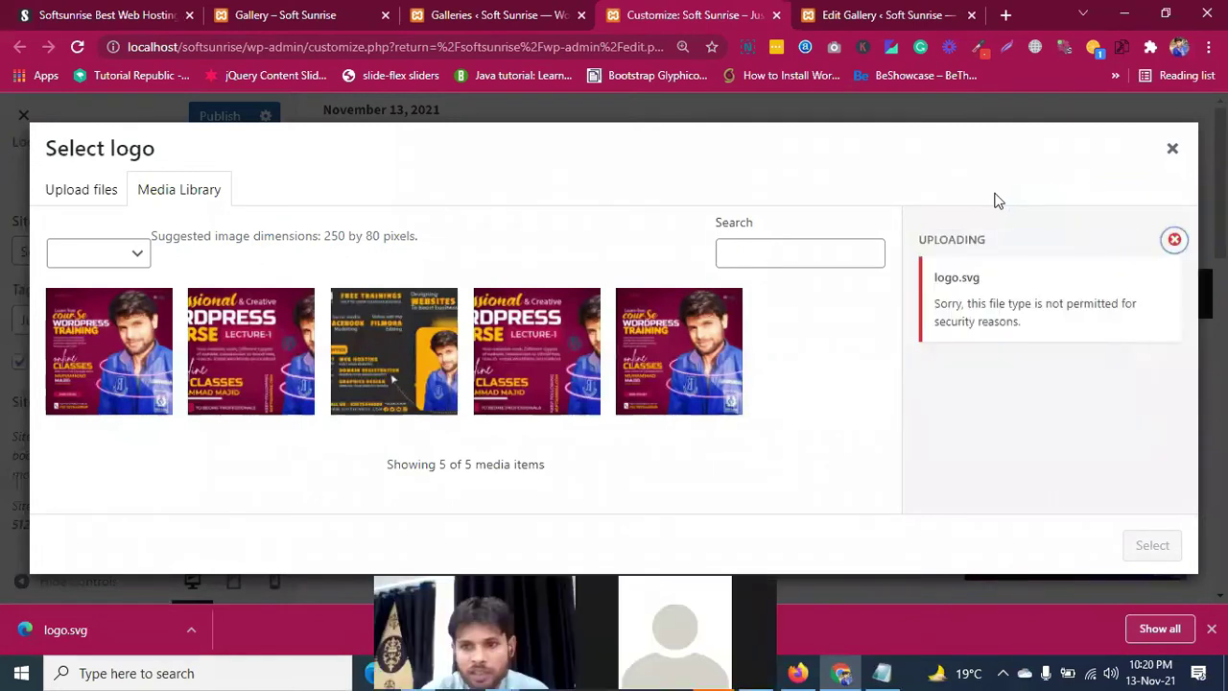
drag(934, 305, 985, 307)
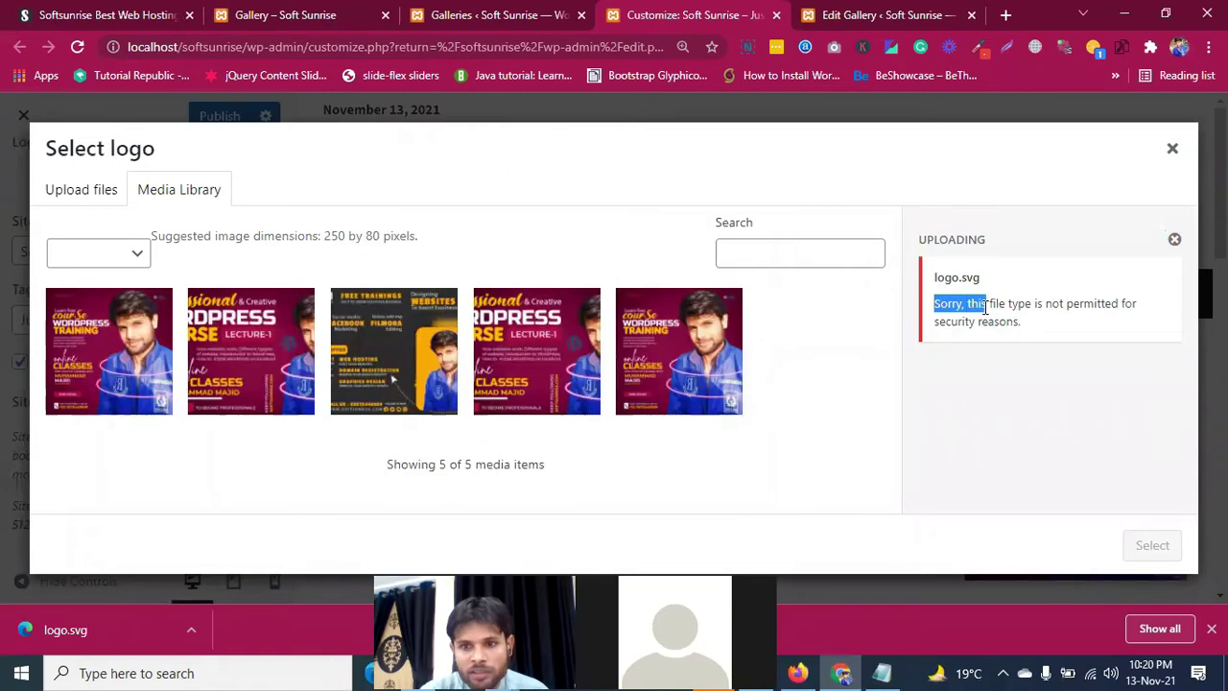
click(980, 318)
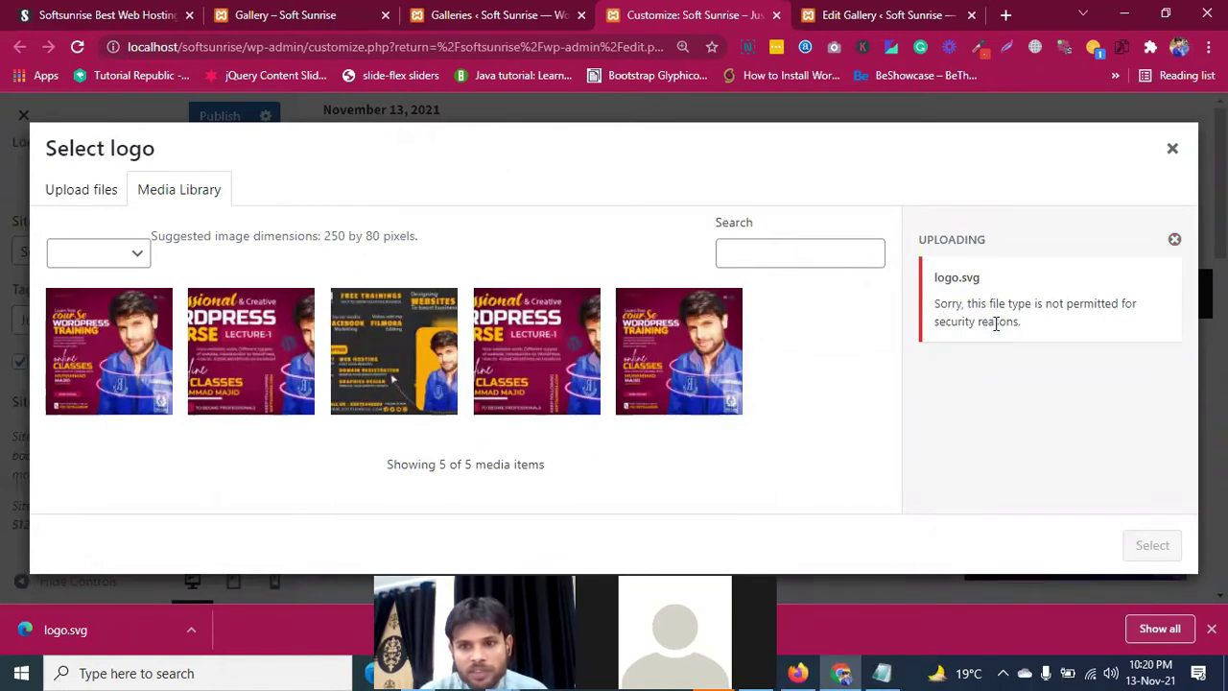
double_click(996, 324)
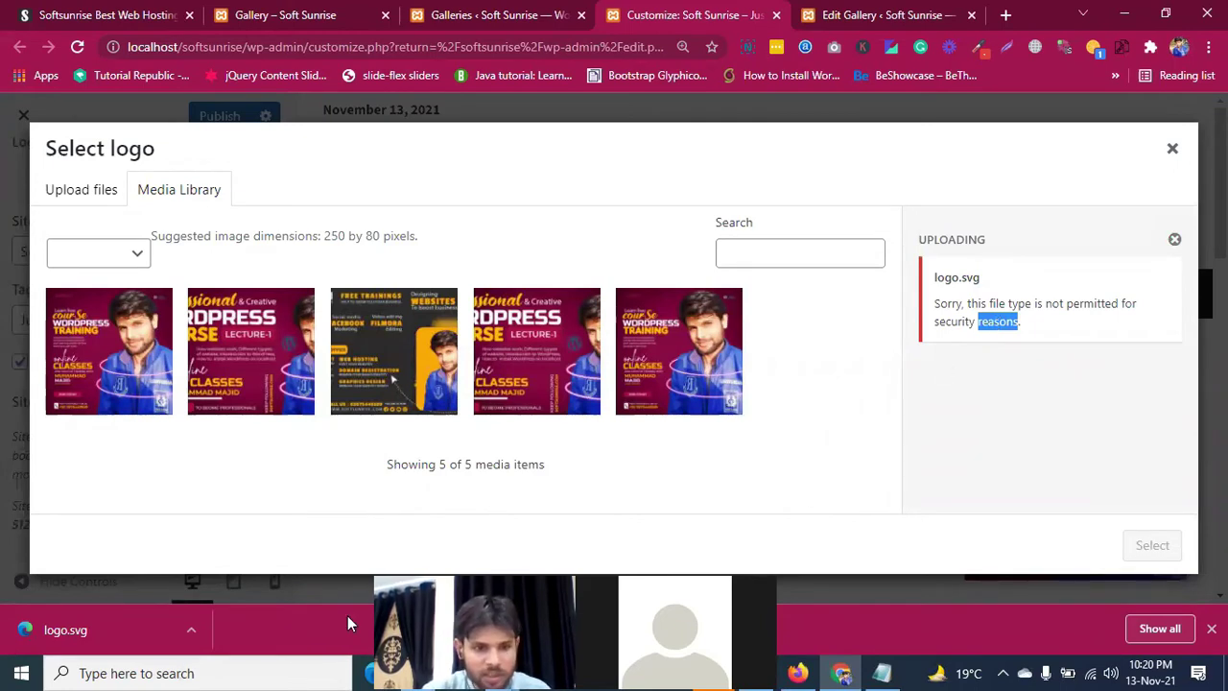
Step: Switch to File Explorer and check the two Soft Sunrise logo images in the graphics folder on New Volume (E:)
key(super+d)
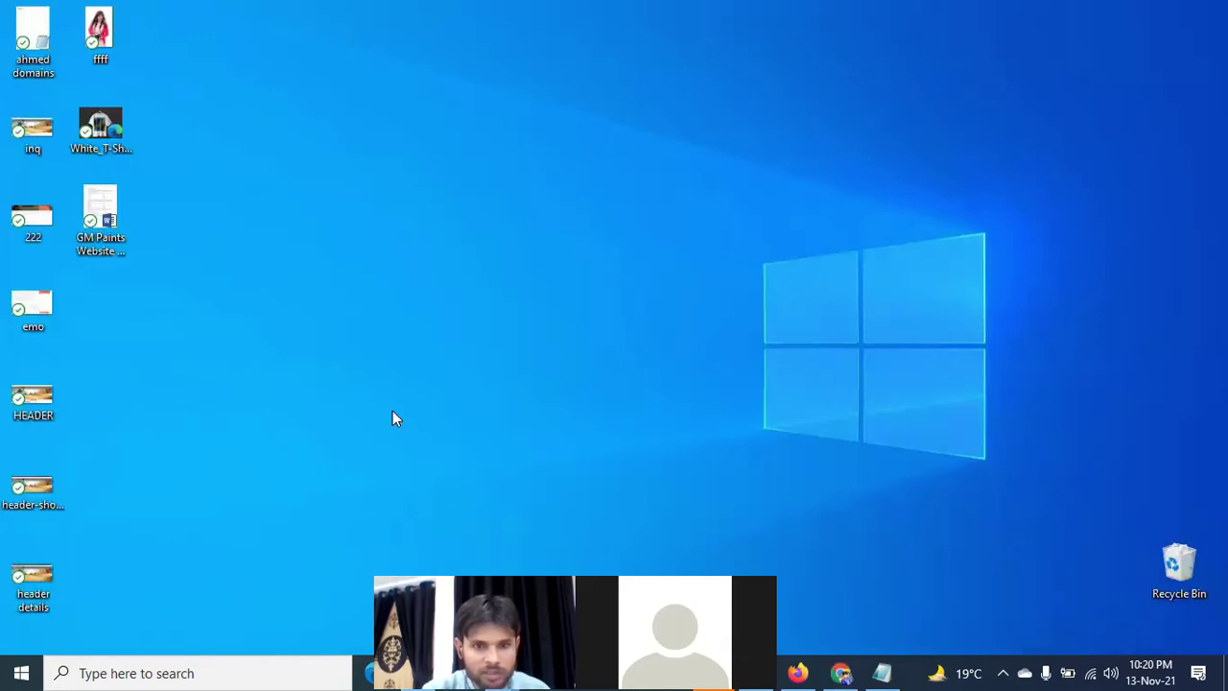
key(alt+Tab)
key(alt+Up)
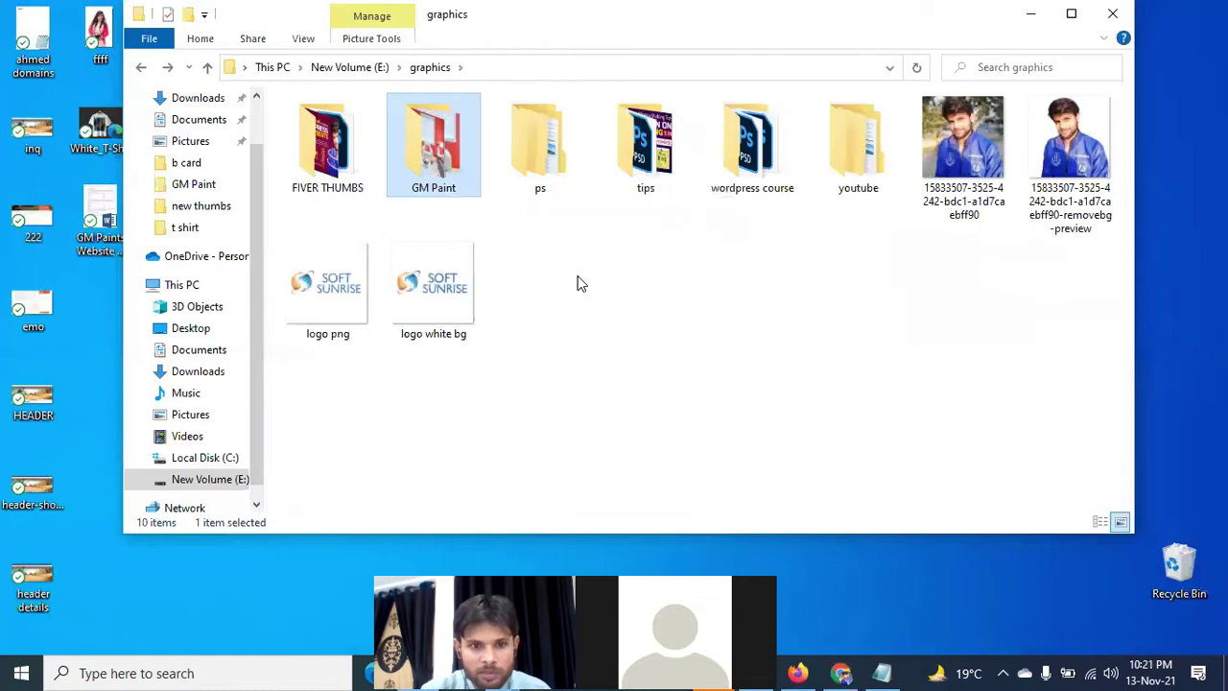
click(424, 309)
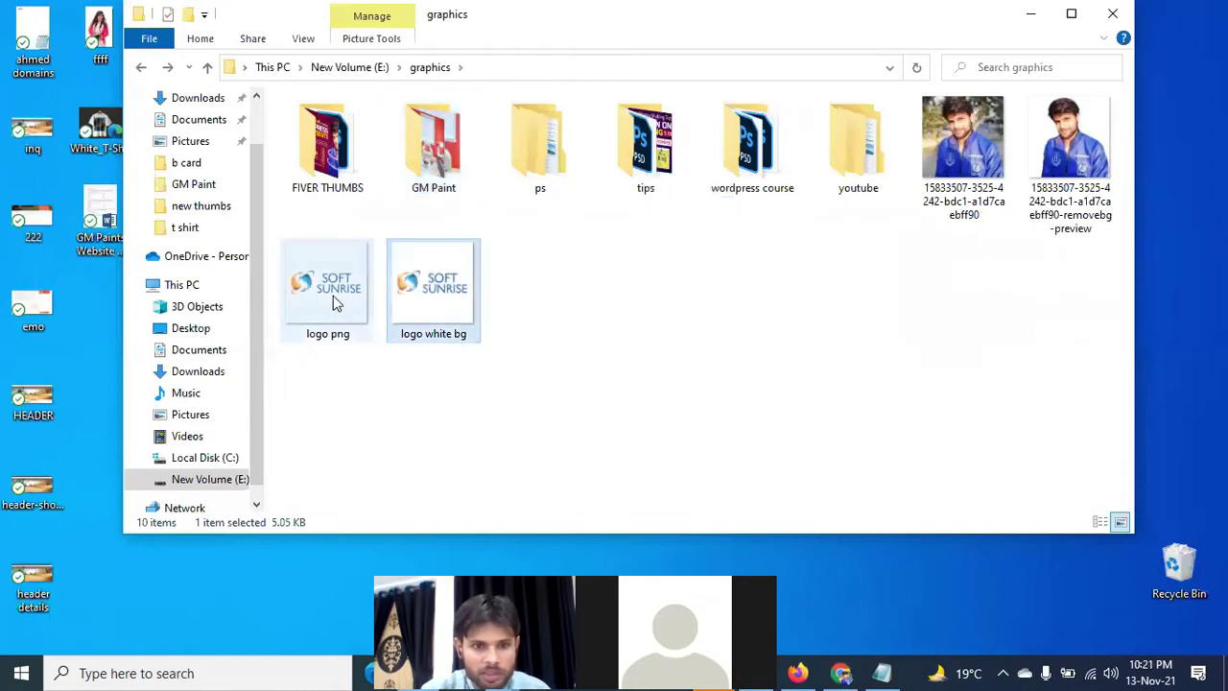
mouse_move(331, 316)
mouse_down()
mouse_move(426, 483)
mouse_move(516, 505)
mouse_move(331, 331)
mouse_up()
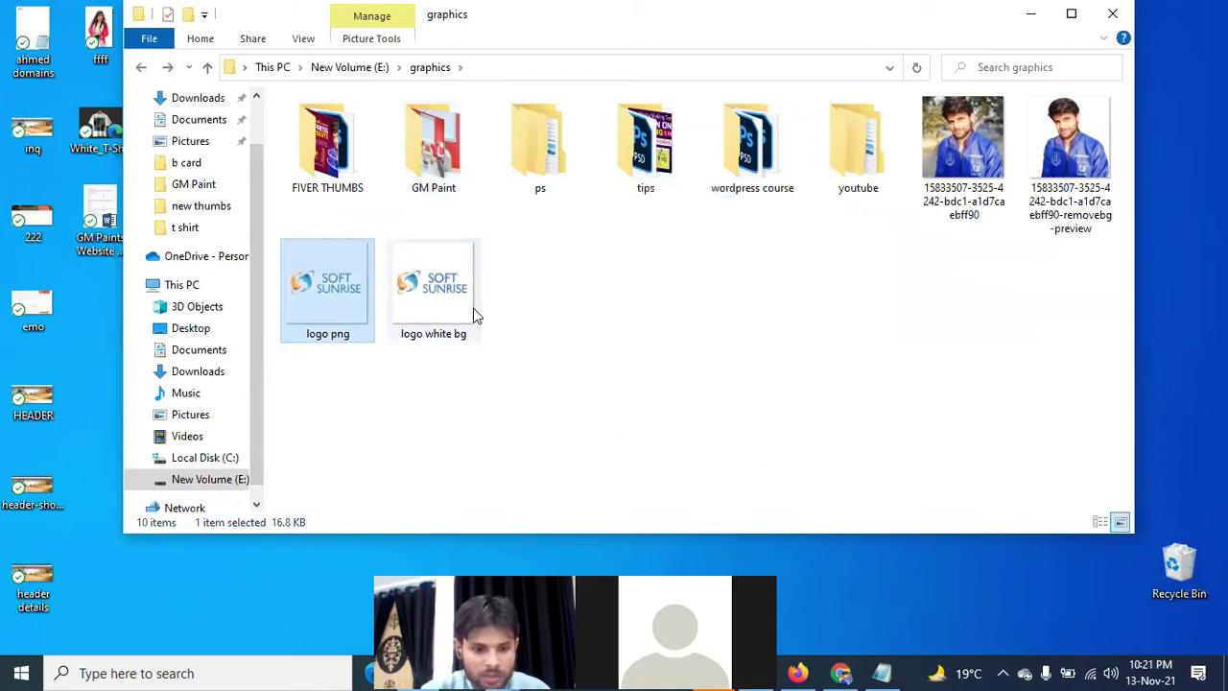
mouse_move(475, 316)
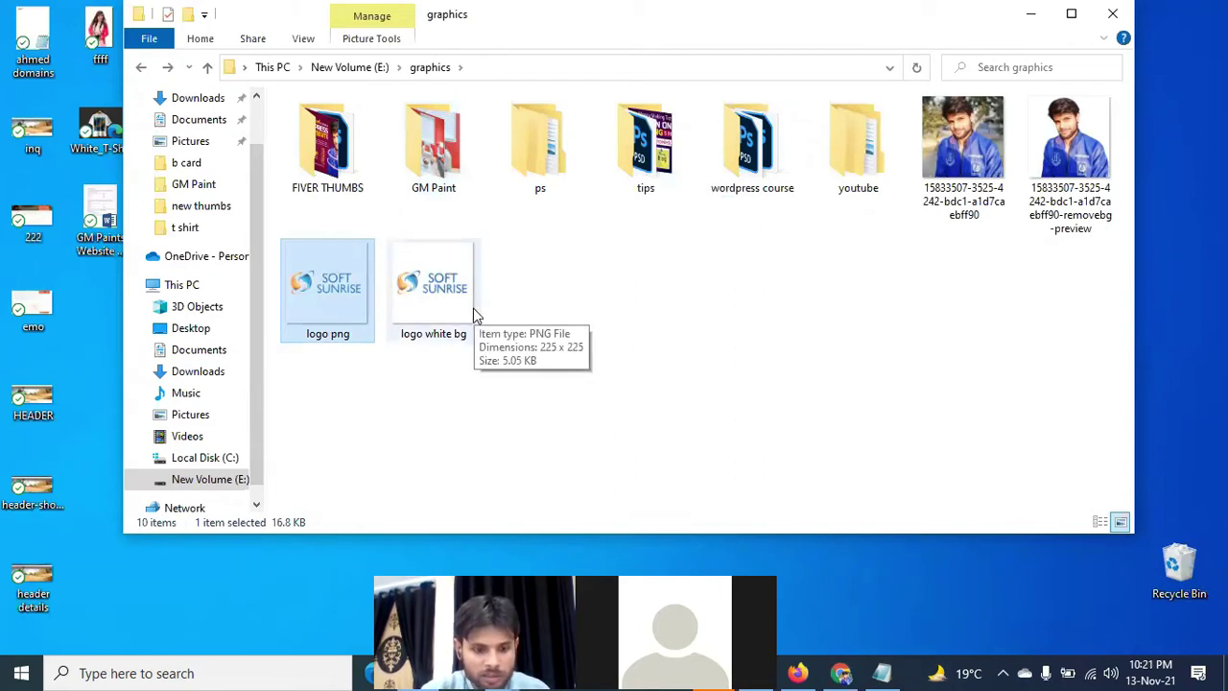
Step: Back in the browser, upload "logo png" from the graphics folder and set it as the site logo with the suggested crop
key(alt+Tab)
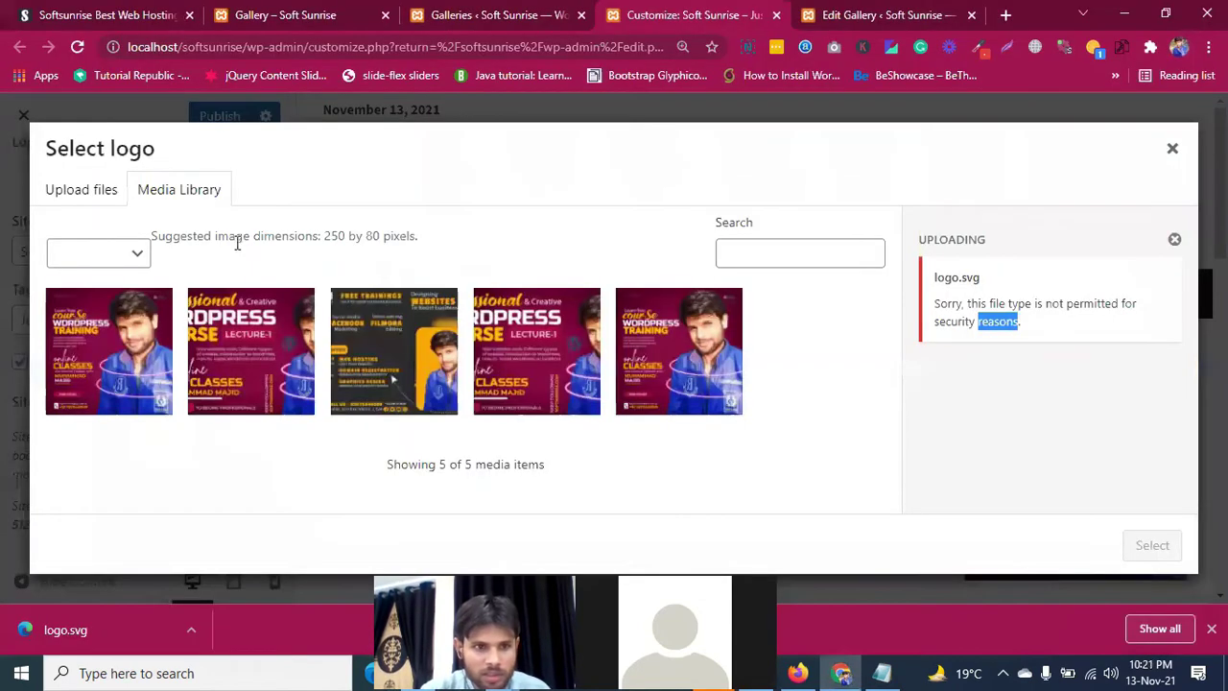
click(76, 197)
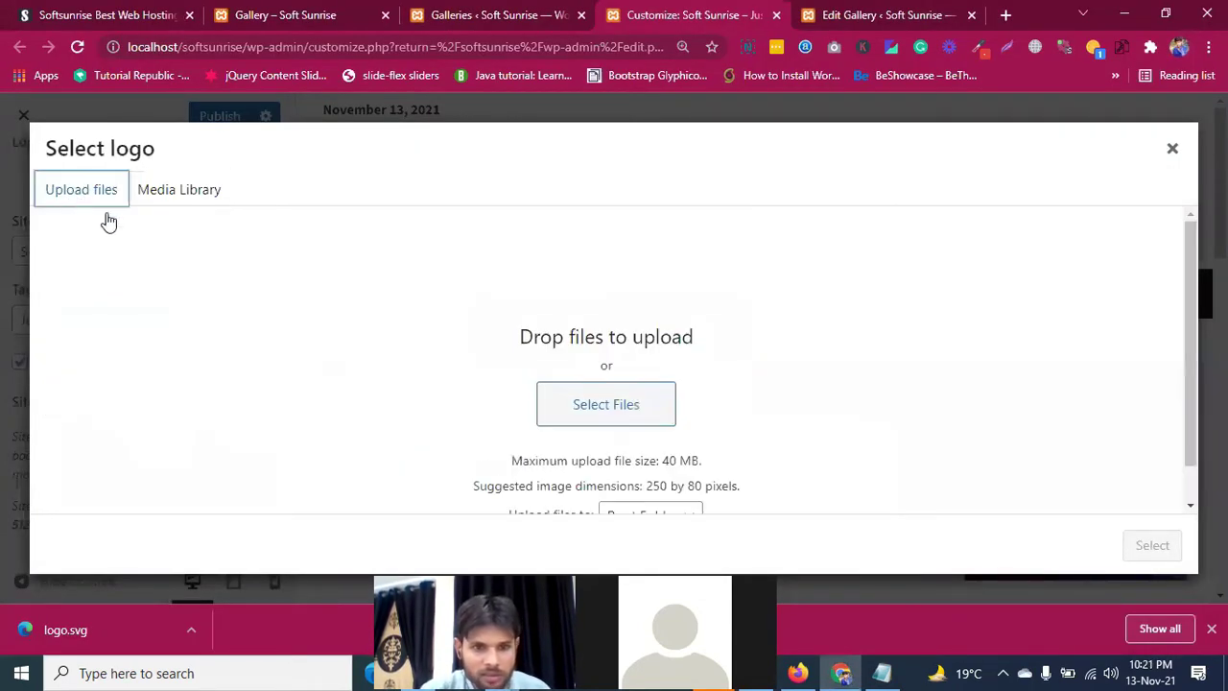
click(617, 427)
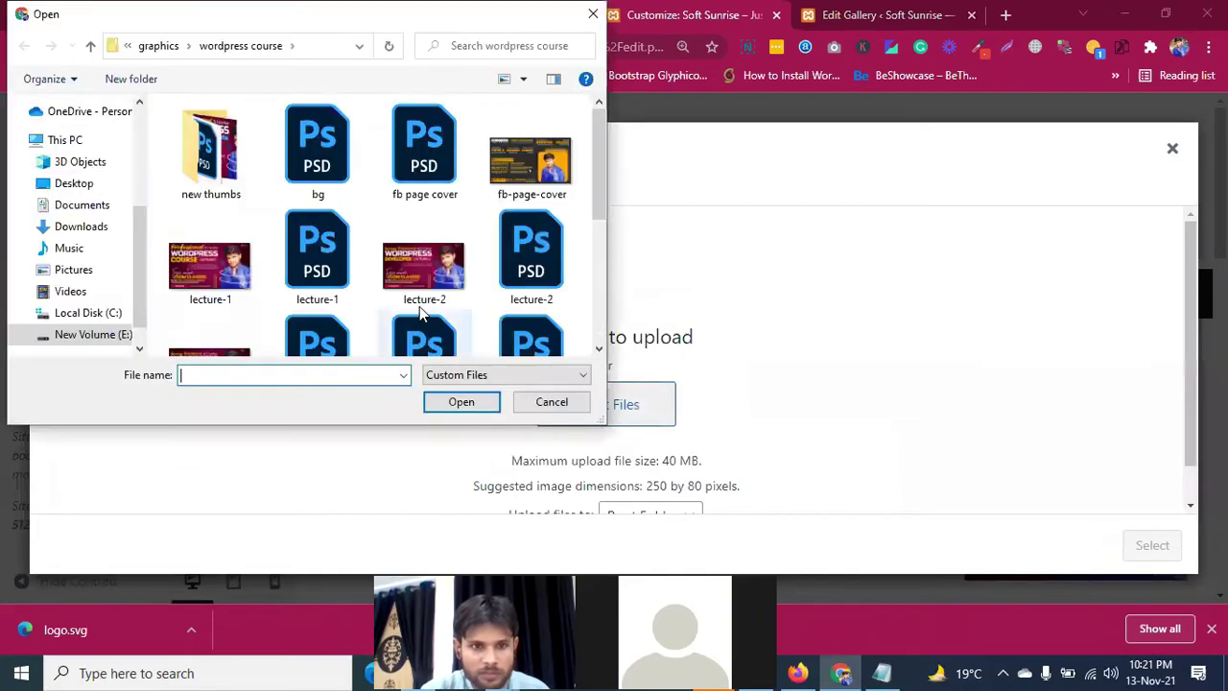
scroll(246, 233, down, 5)
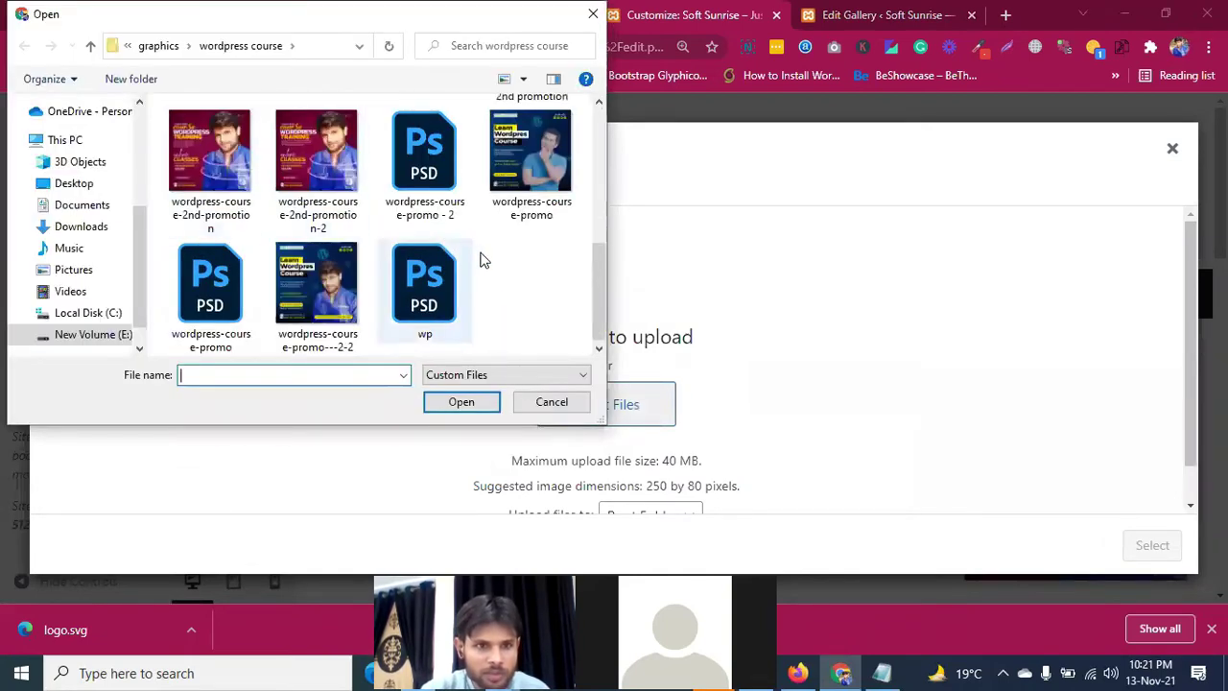
key(alt+Up)
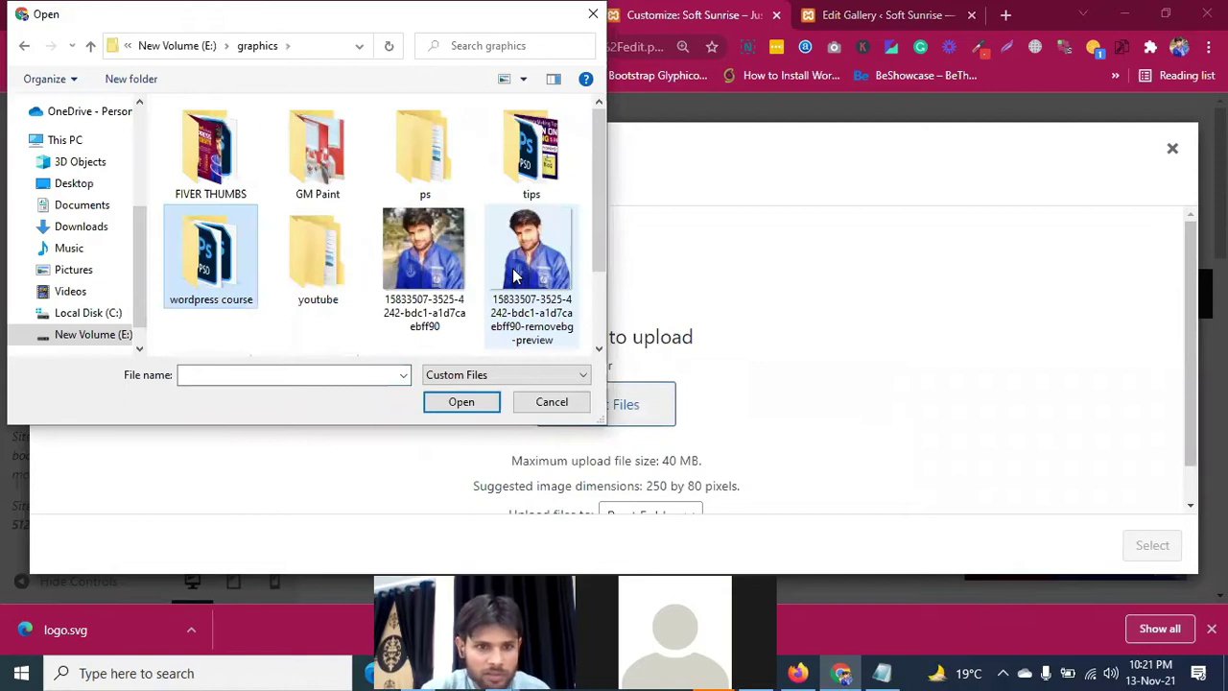
scroll(512, 276, down, 1)
click(220, 319)
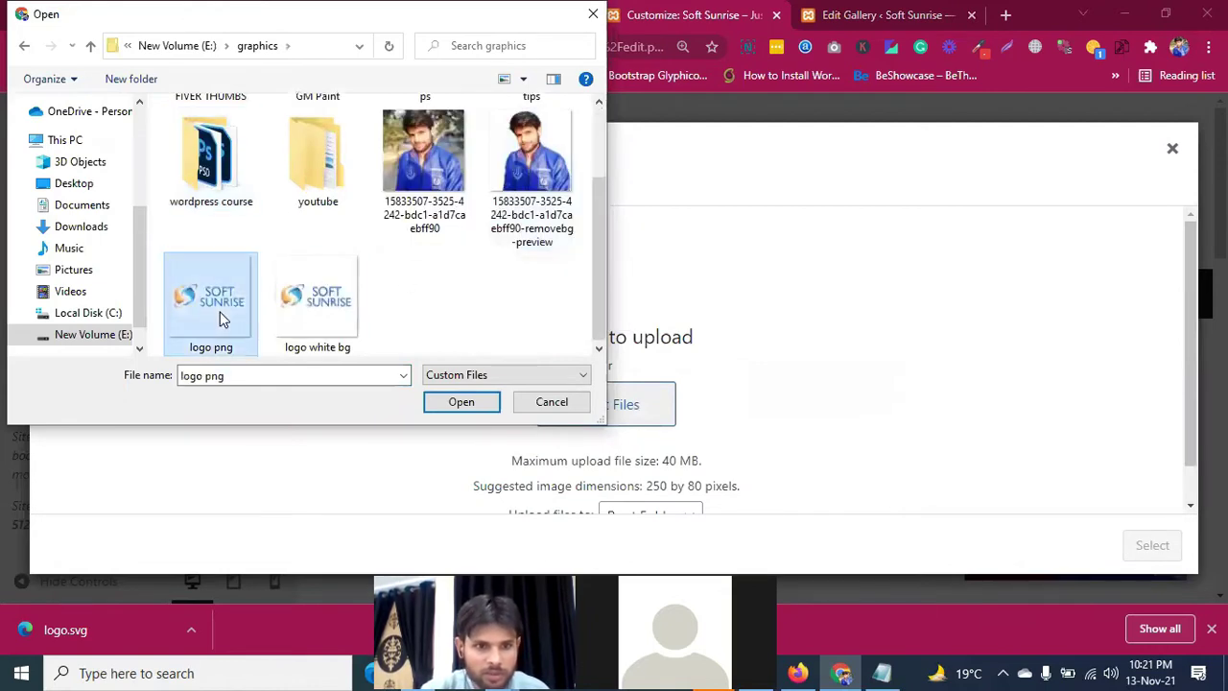
click(470, 407)
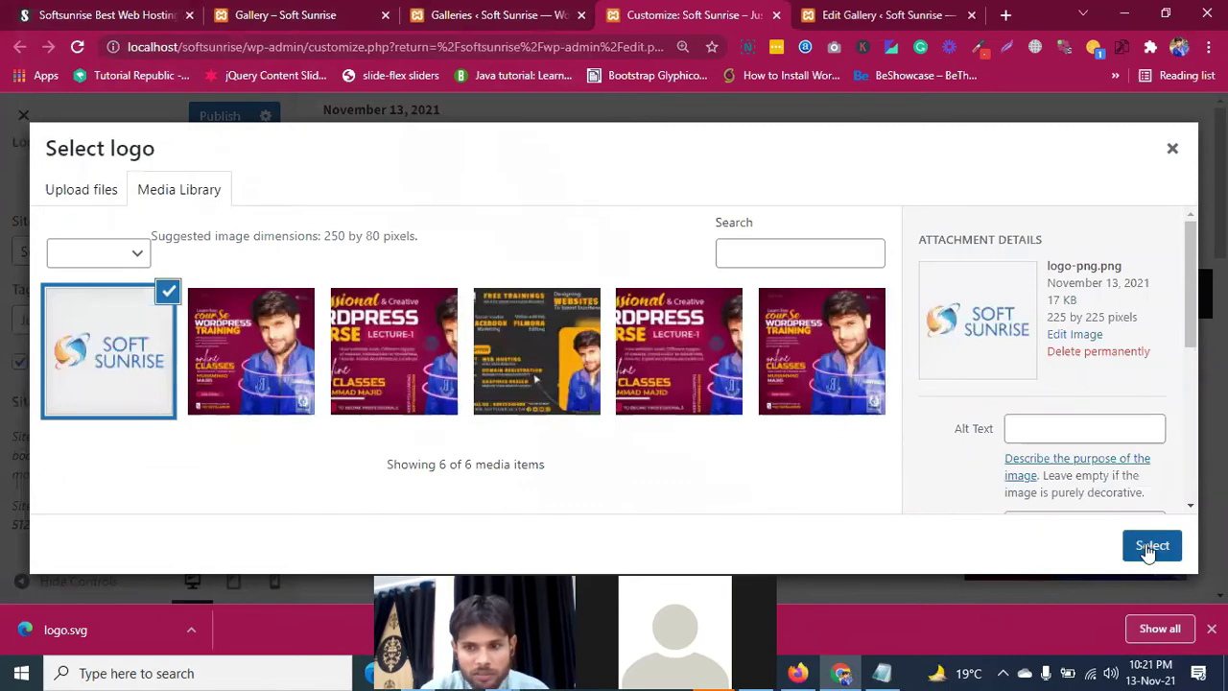
click(1150, 546)
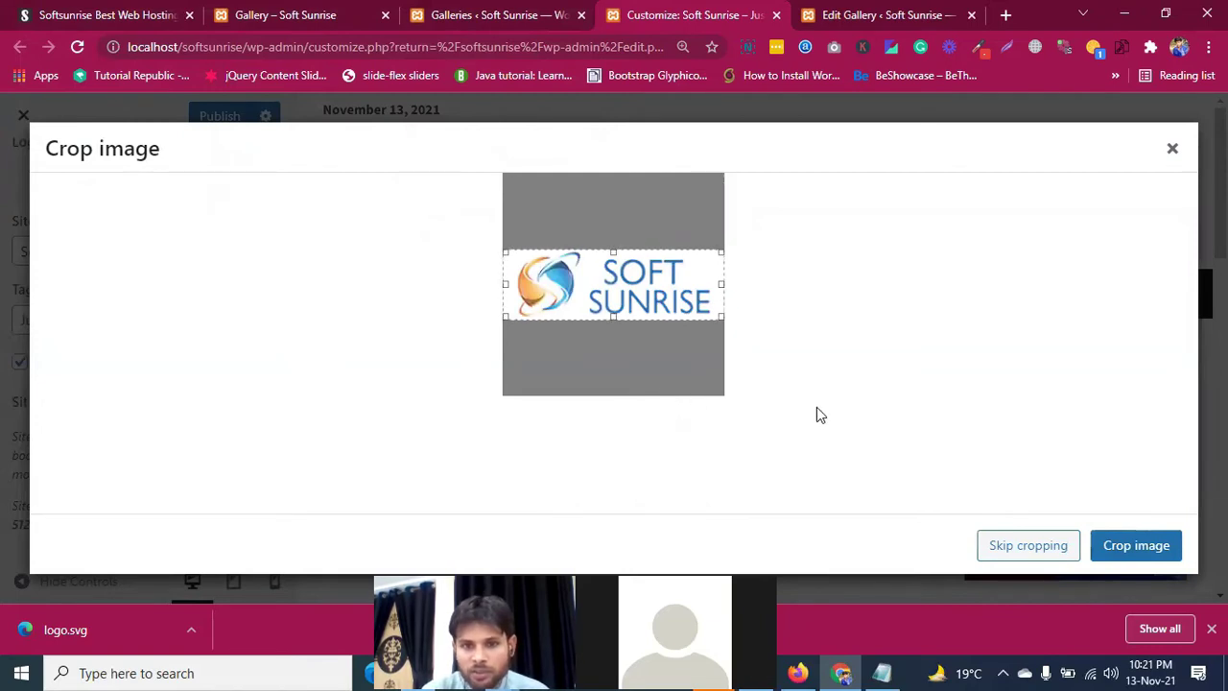
click(1121, 547)
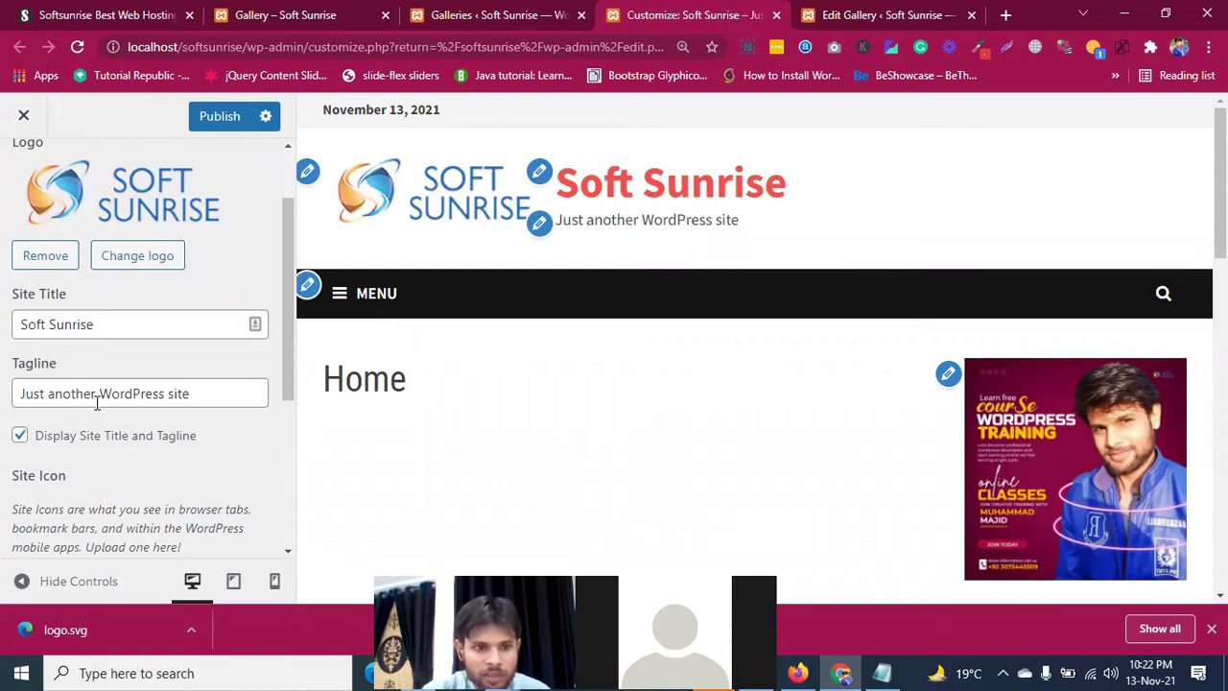
Step: Clear the site title and tagline to preview the header with only the logo, and restore both texts
click(95, 323)
key(ctrl+a)
key(BackSpace)
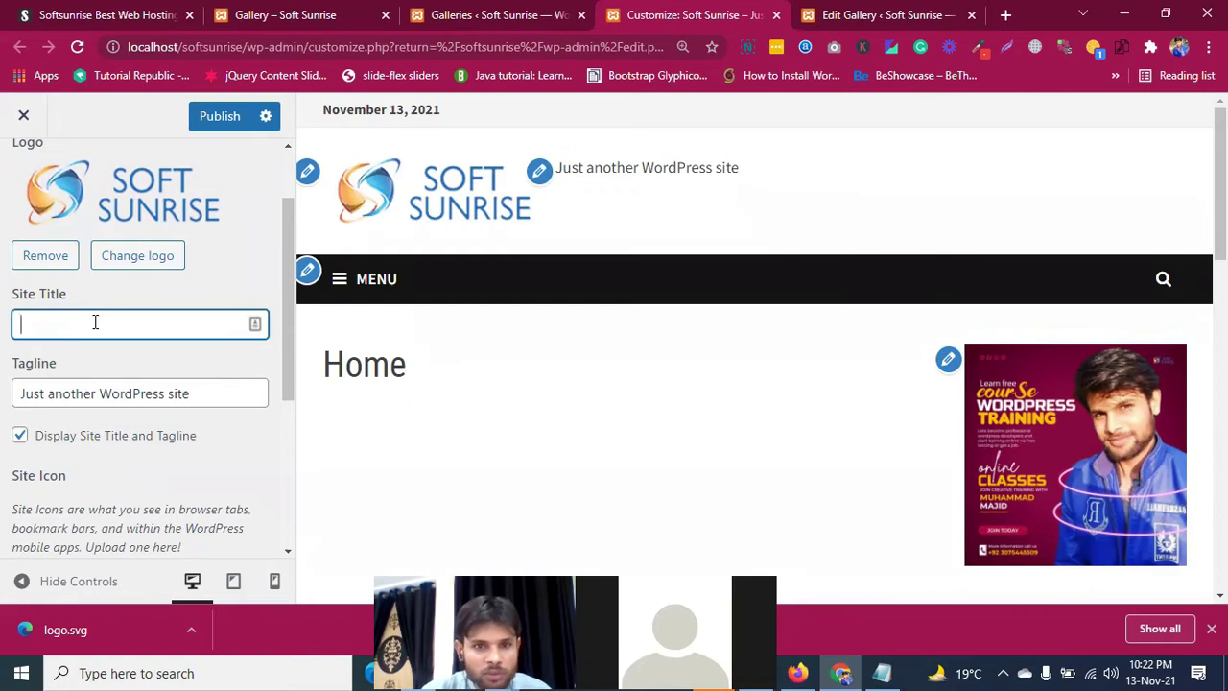
click(97, 387)
key(ctrl+a)
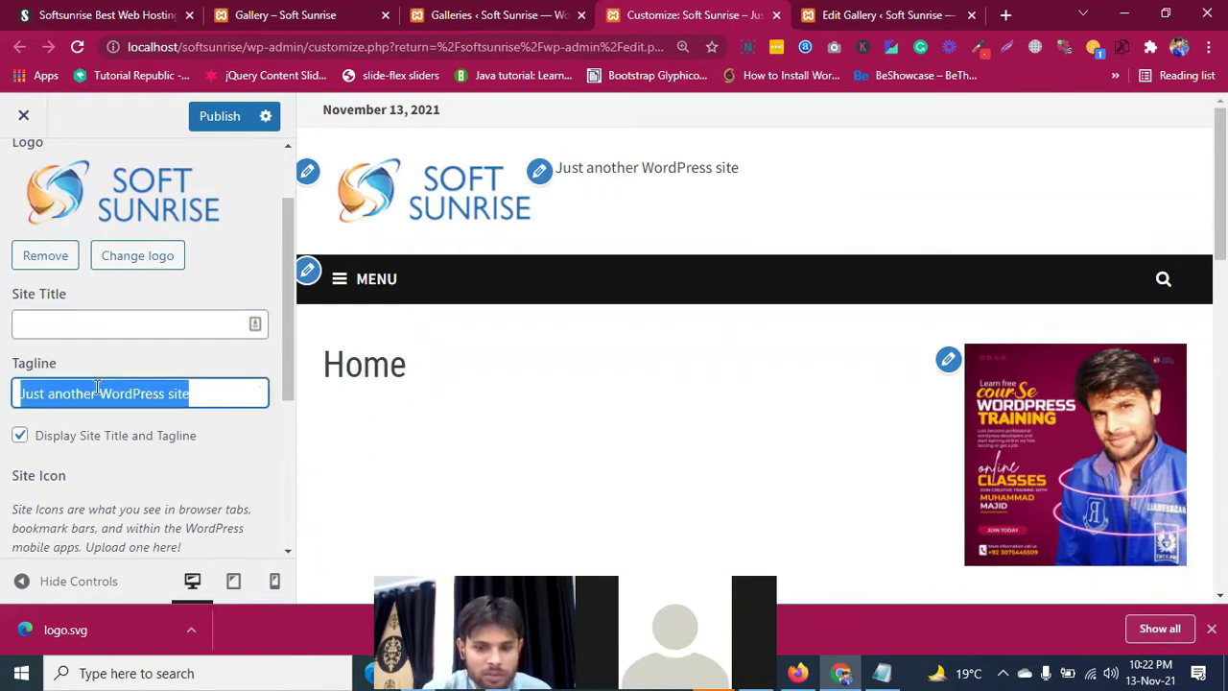
key(BackSpace)
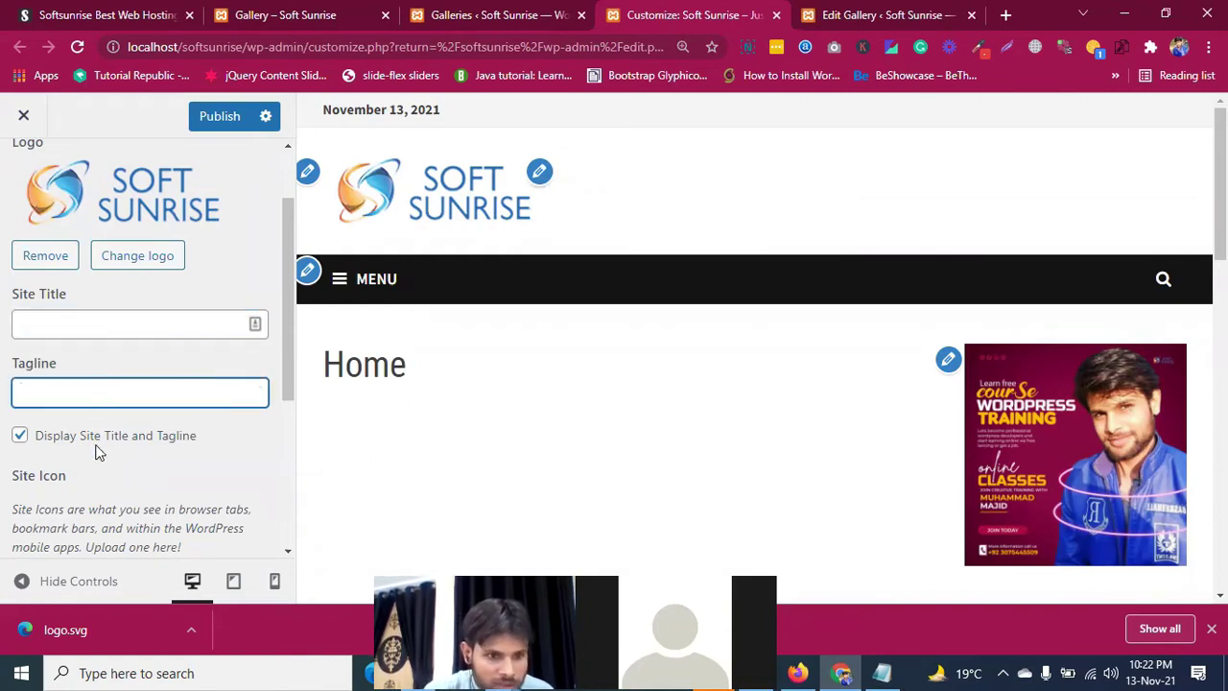
key(ctrl+z)
click(80, 324)
key(ctrl+z)
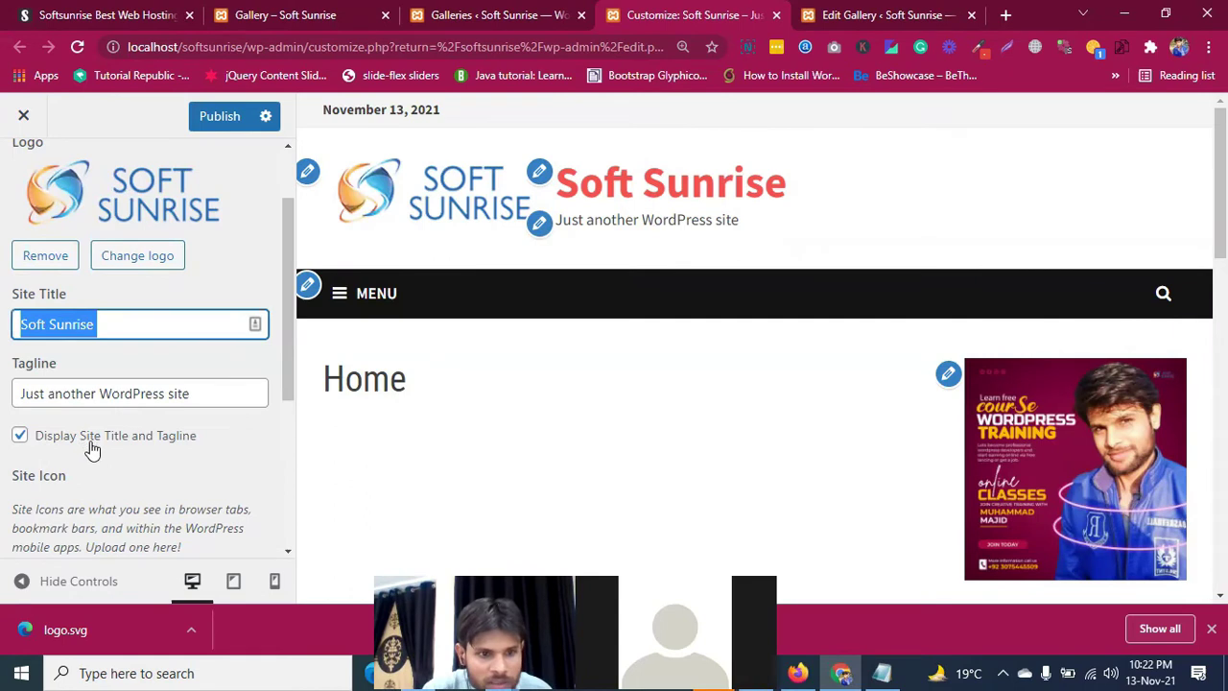
Step: Turn off the display of the site title and tagline, and check the logo in the tablet, mobile and desktop previews
click(19, 437)
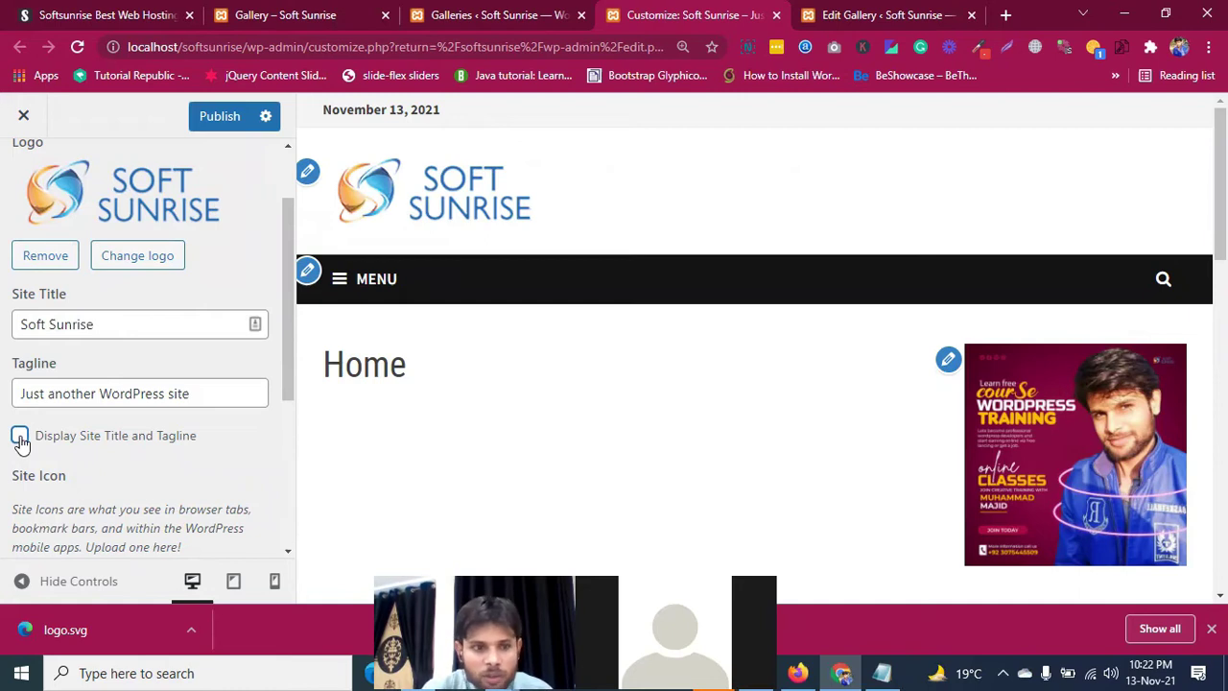
scroll(106, 466, down, 5)
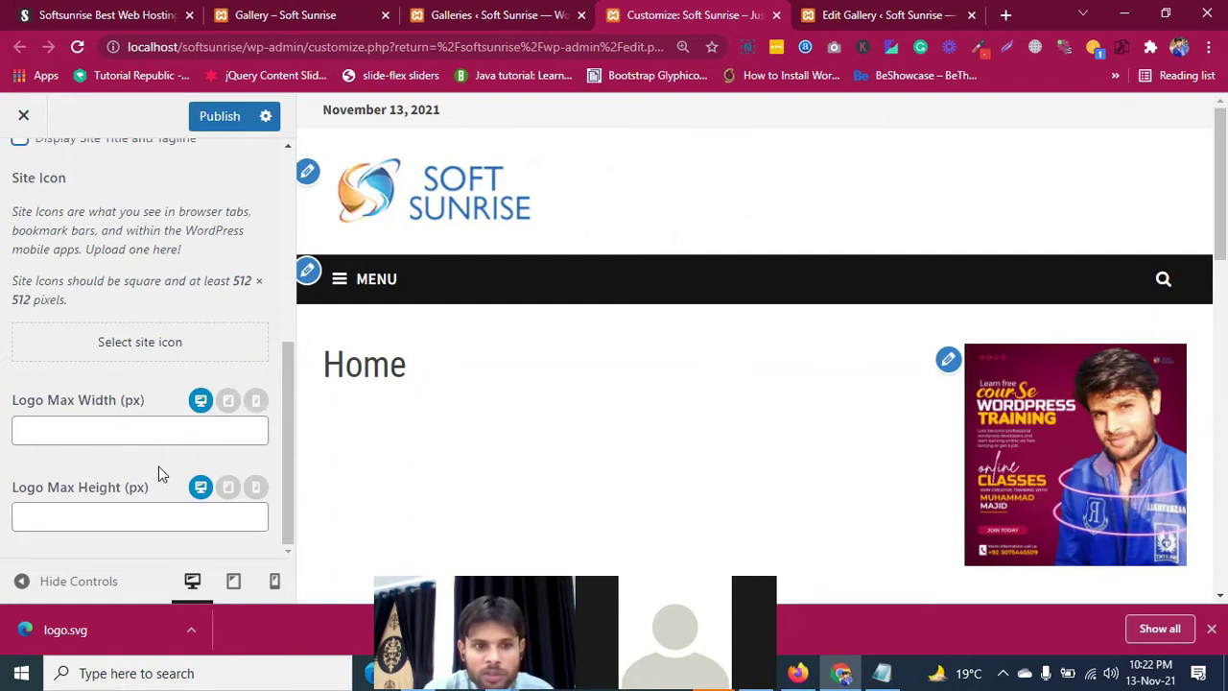
click(227, 403)
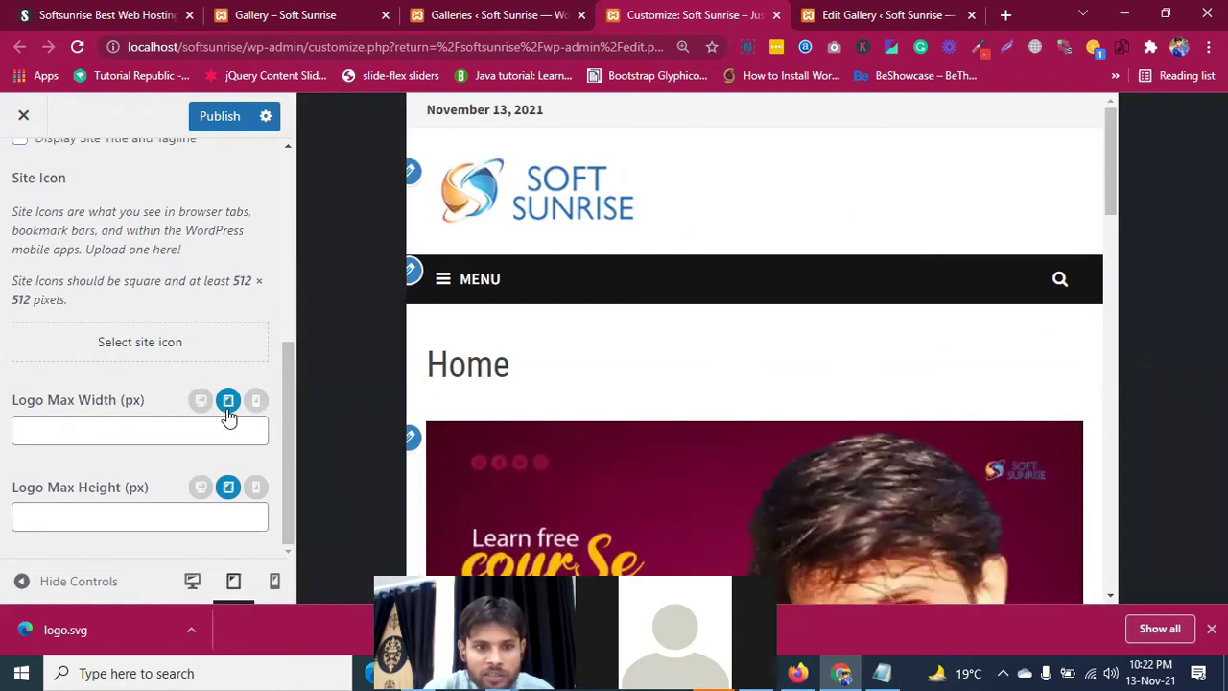
click(256, 402)
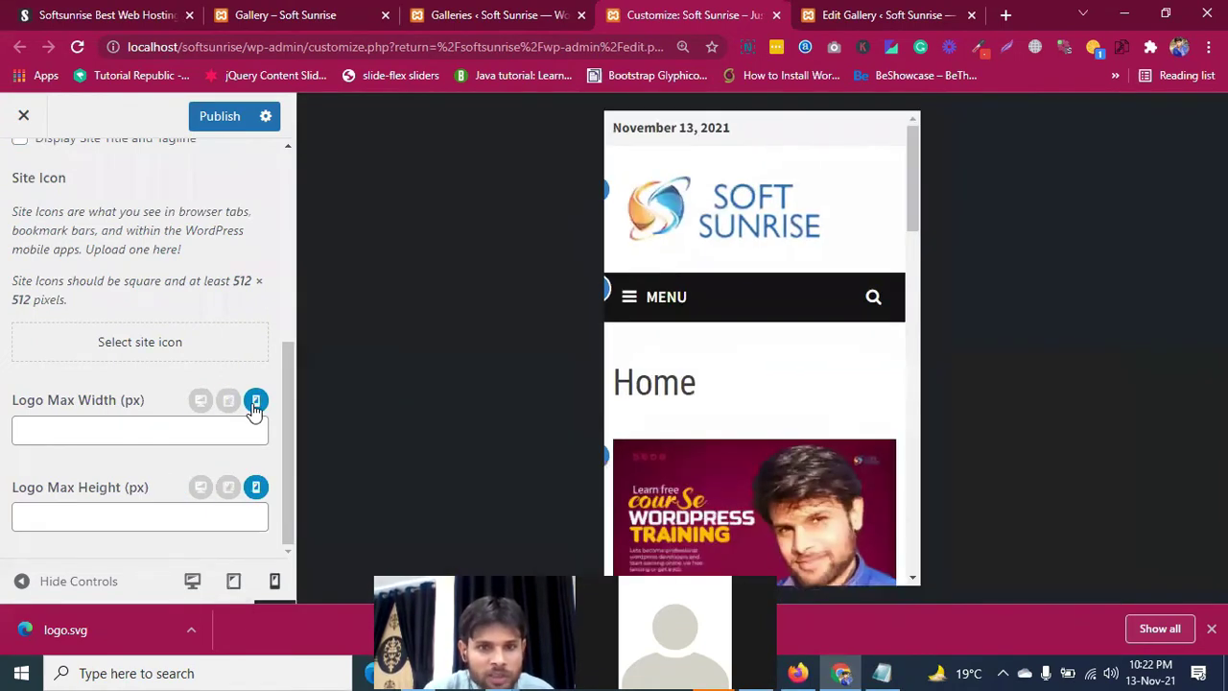
click(227, 403)
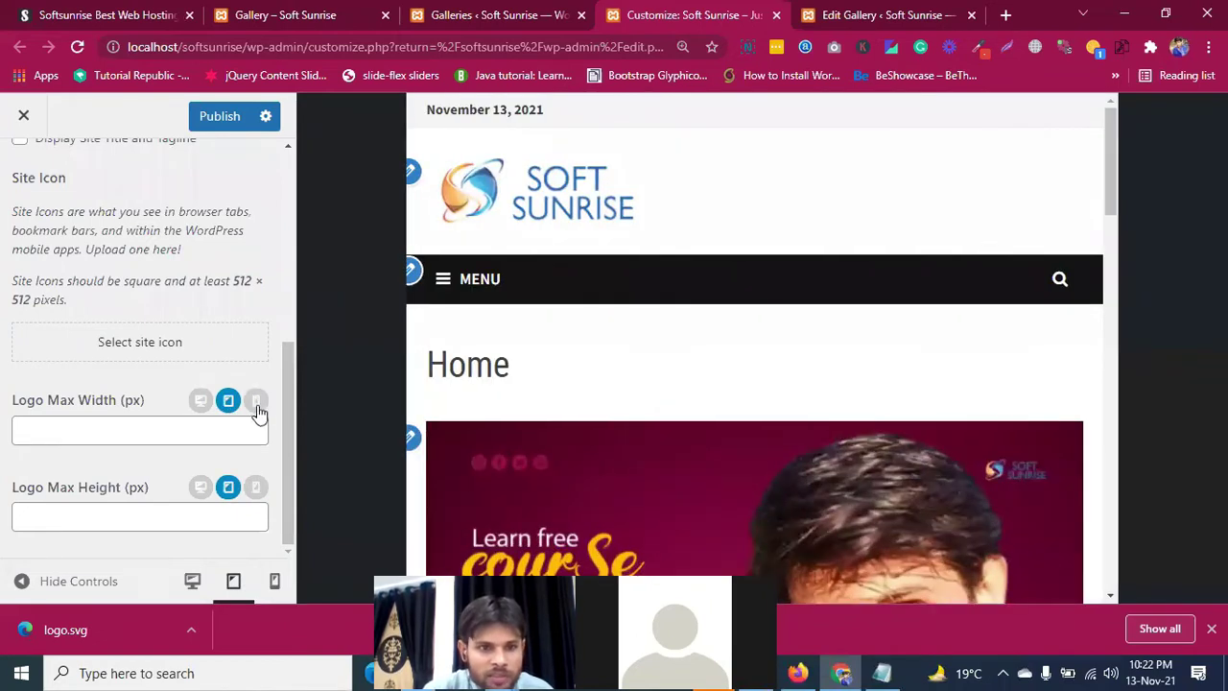
click(257, 403)
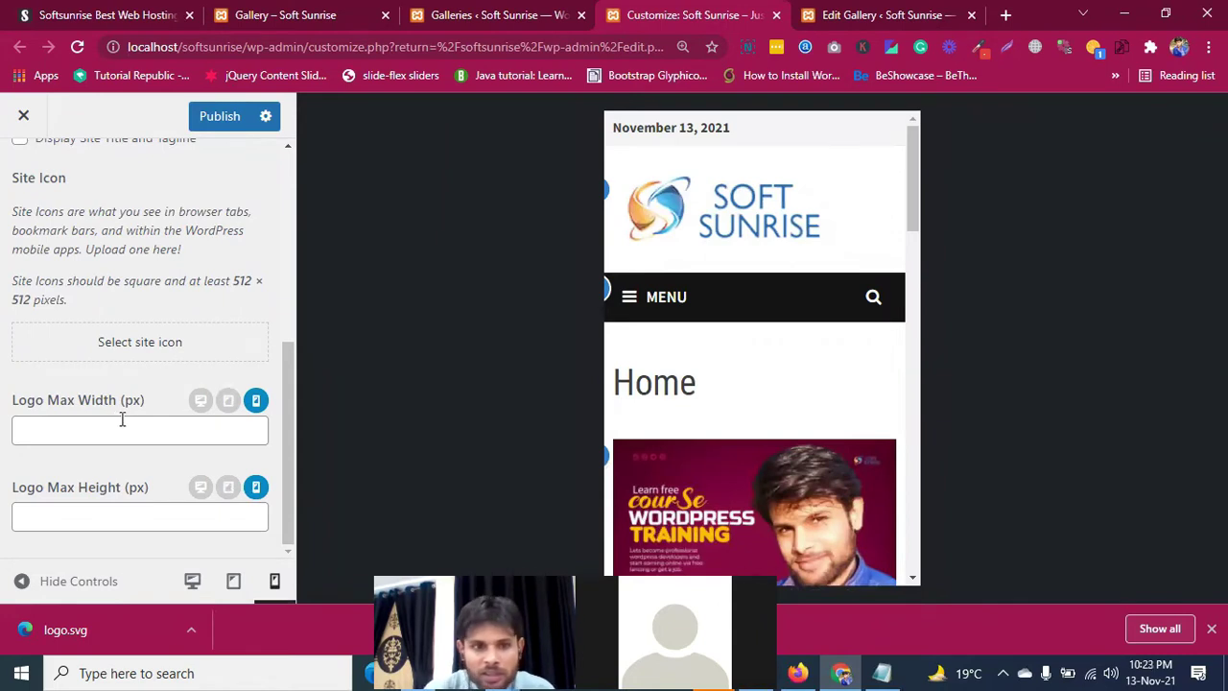
click(229, 402)
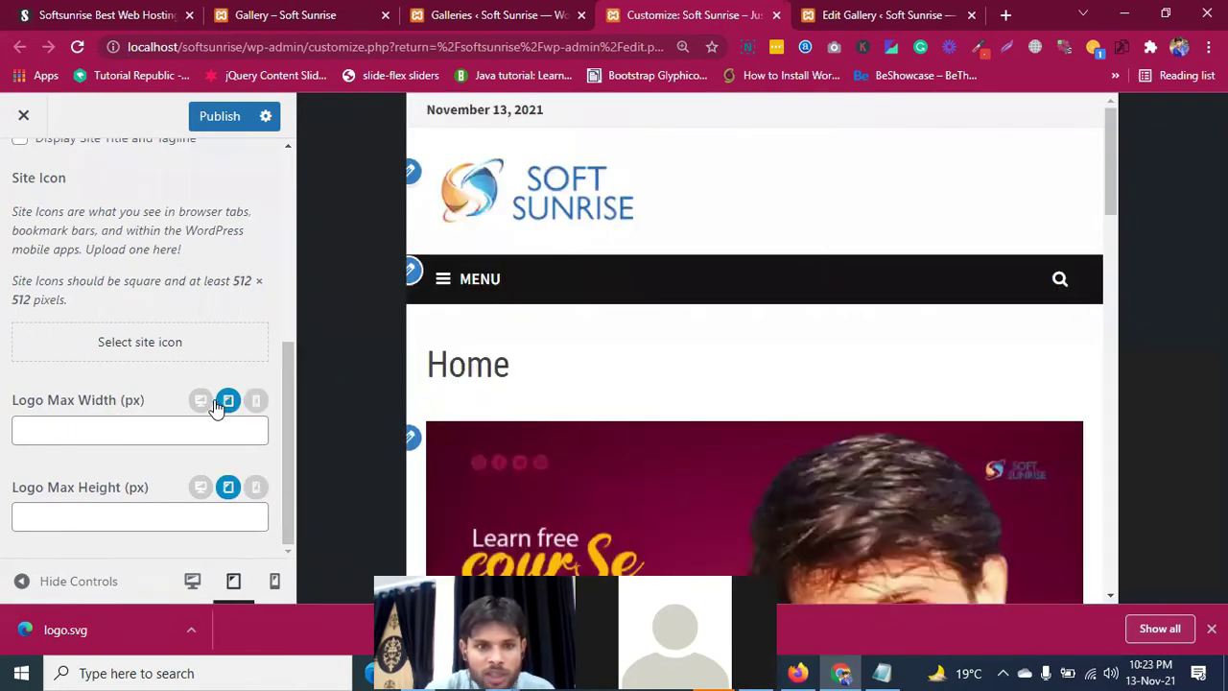
click(200, 402)
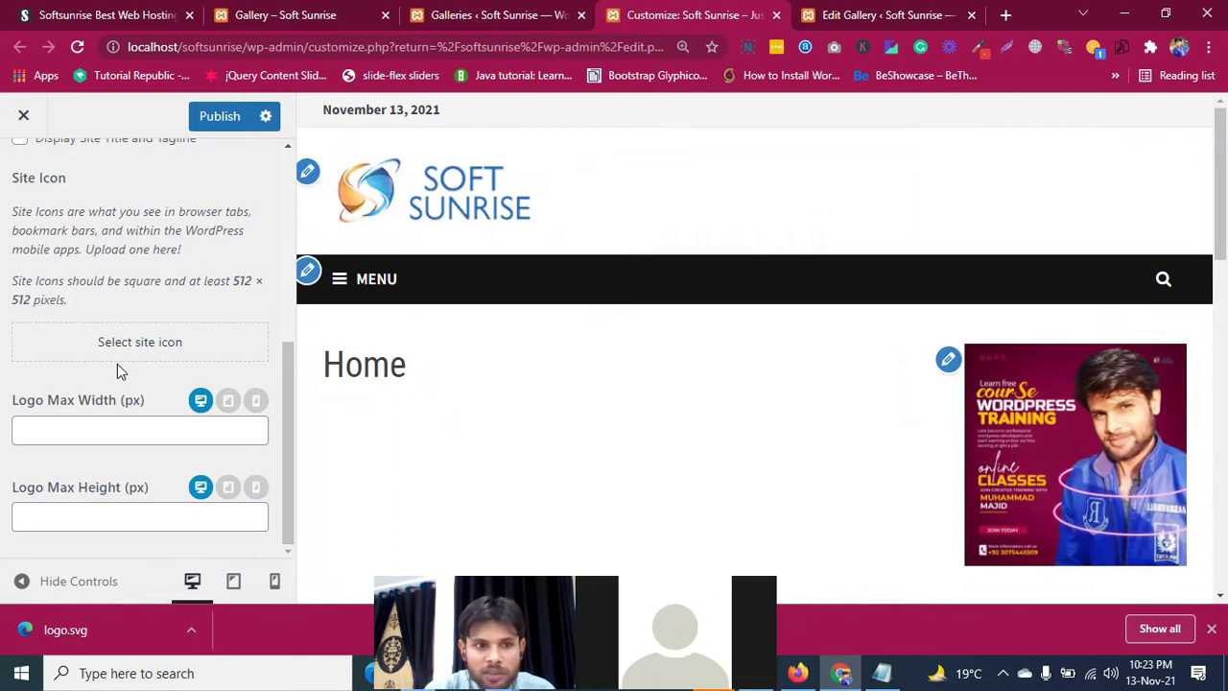
Step: Publish the logo changes and check the local home page's header and tab icon against the live softsunrise.com site
click(204, 121)
click(288, 15)
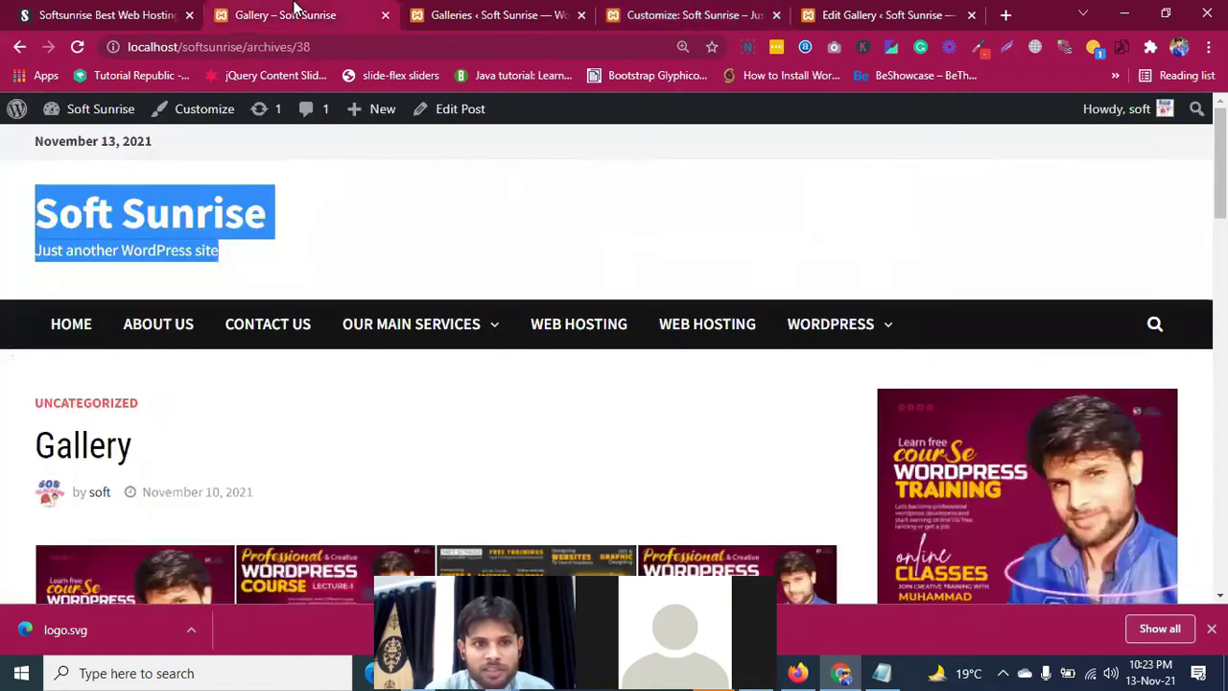
click(110, 197)
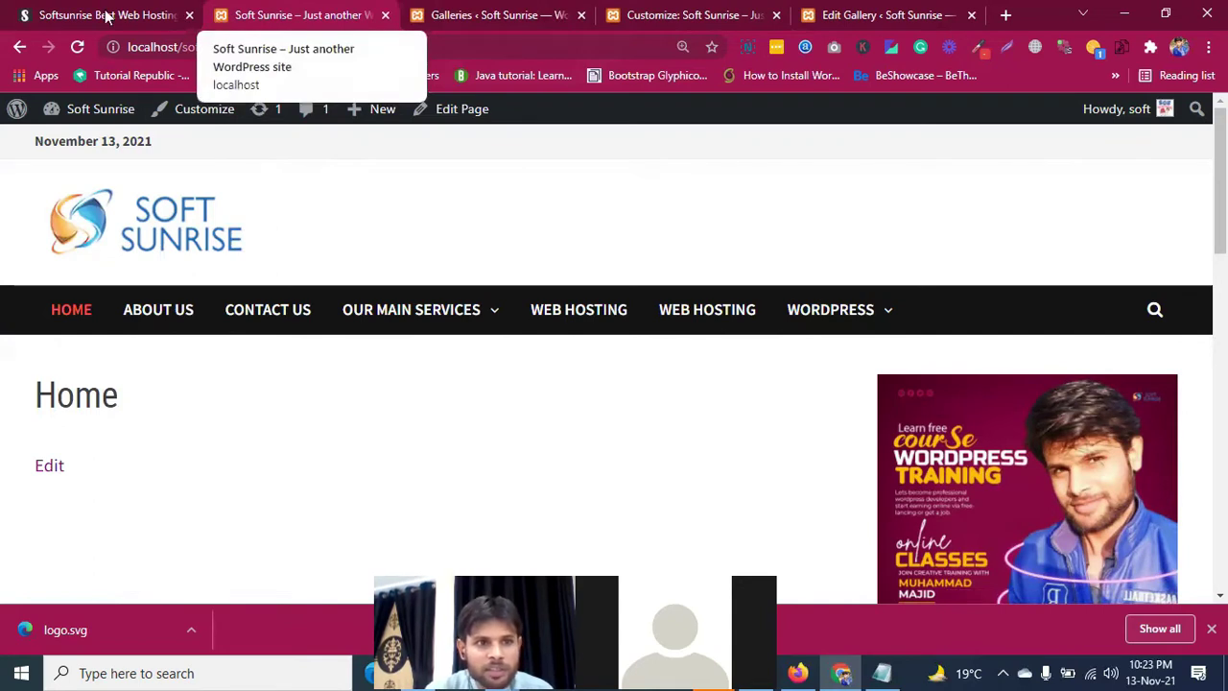
click(31, 17)
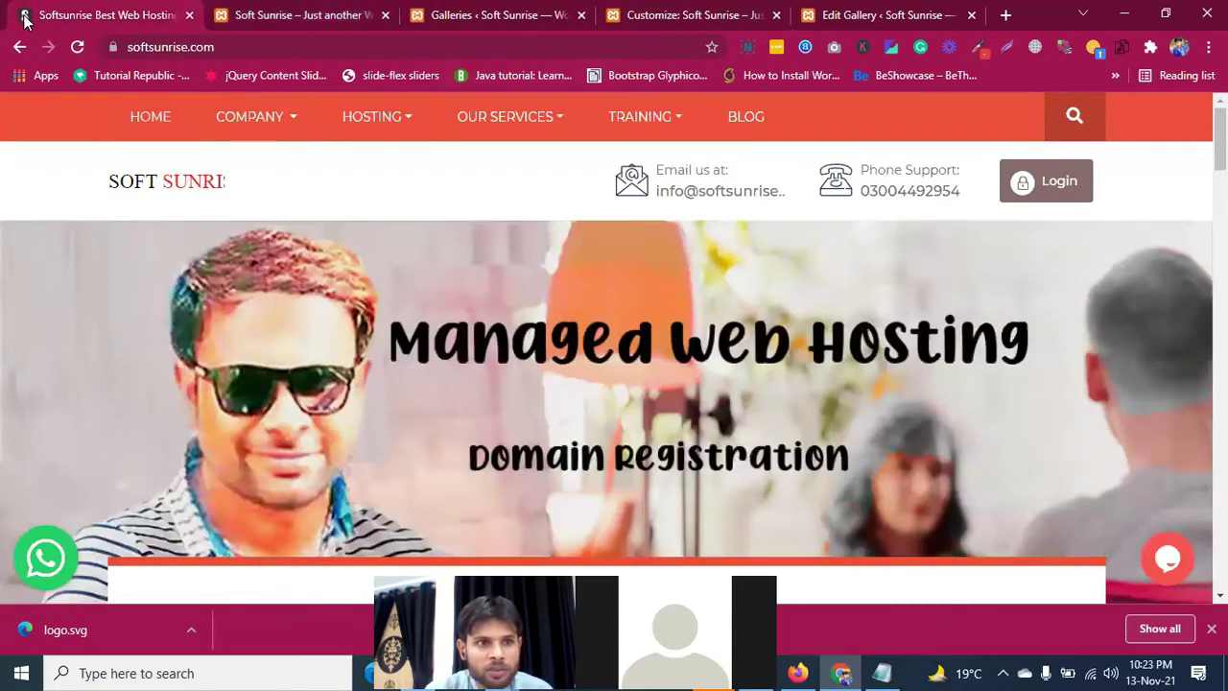
click(276, 13)
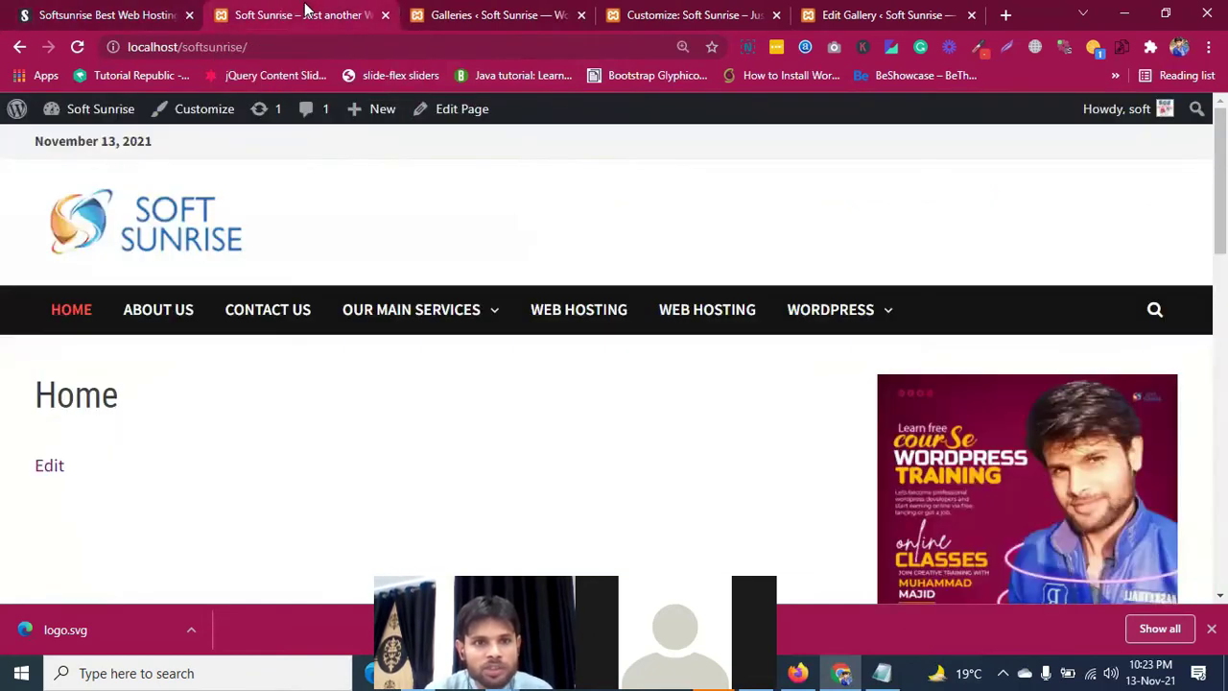
Step: Return to the Customizer and examine the Site Icon description and its image size requirements
click(465, 12)
click(675, 12)
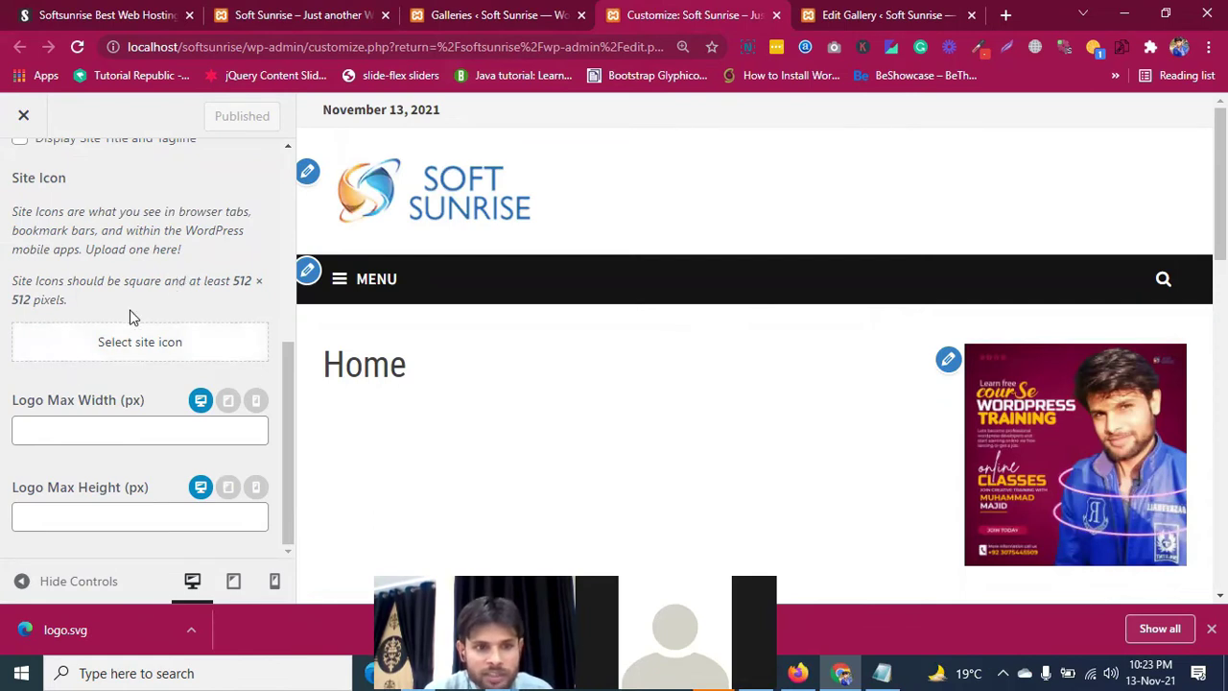
scroll(127, 307, up, 1)
scroll(128, 308, up, 1)
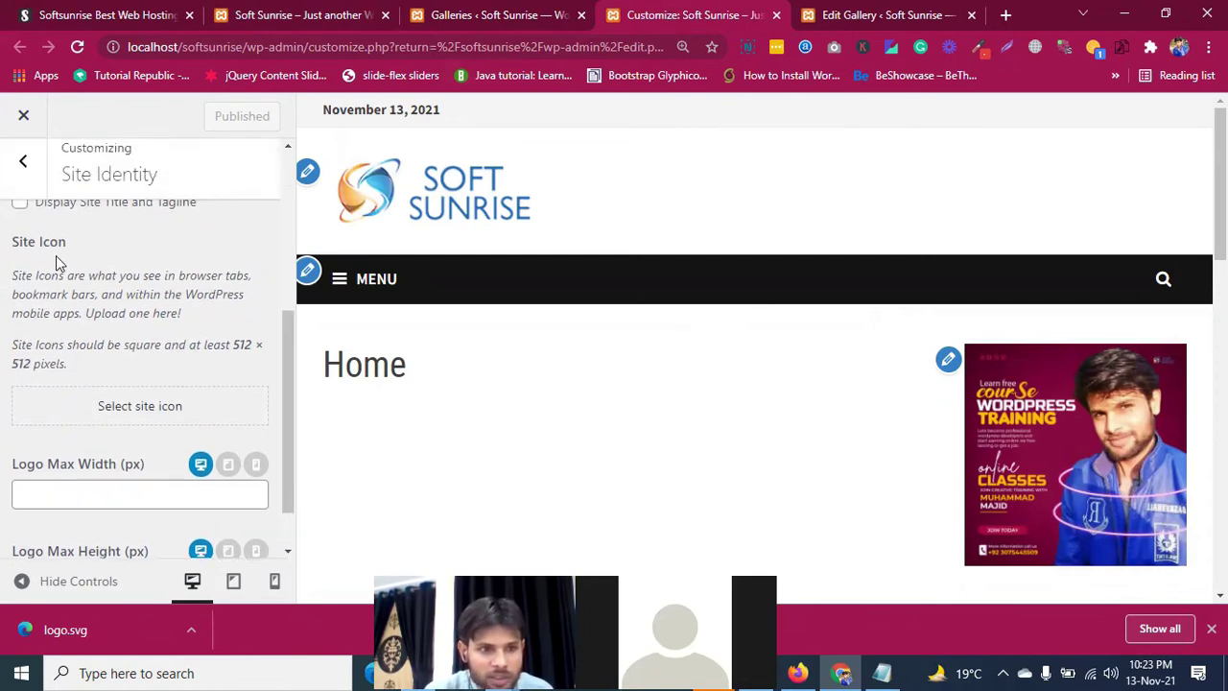
scroll(20, 263, up, 1)
drag(14, 345, 57, 357)
click(107, 346)
scroll(107, 345, down, 3)
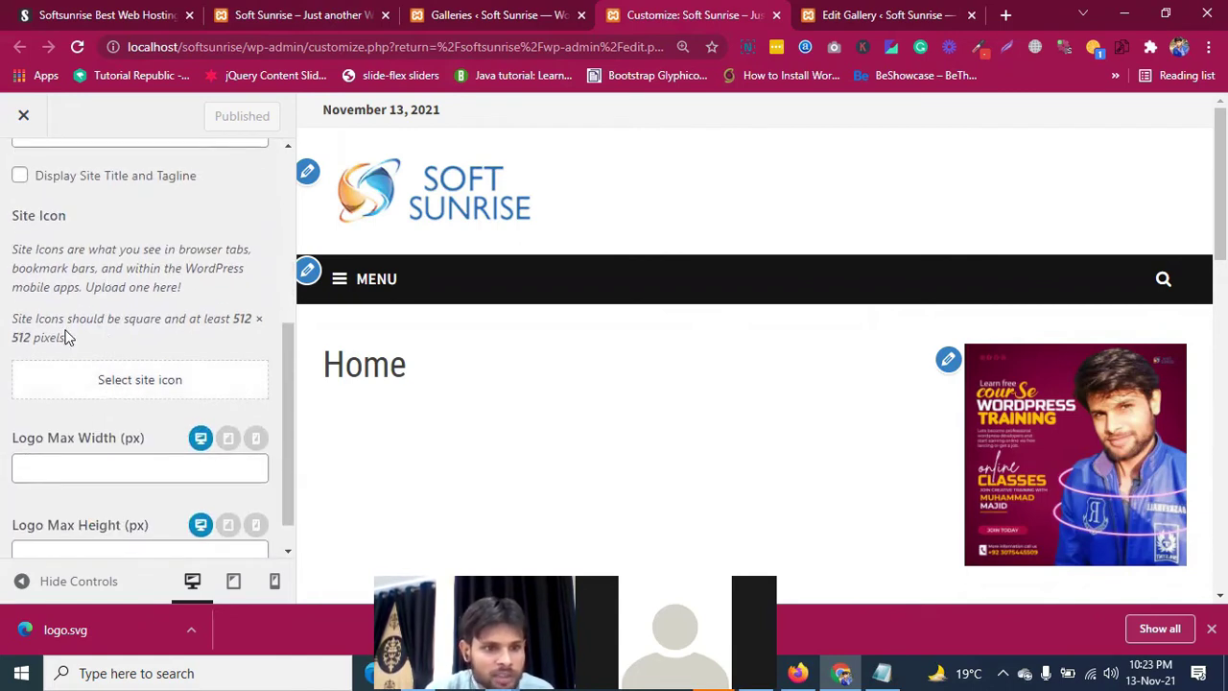
drag(14, 318, 65, 333)
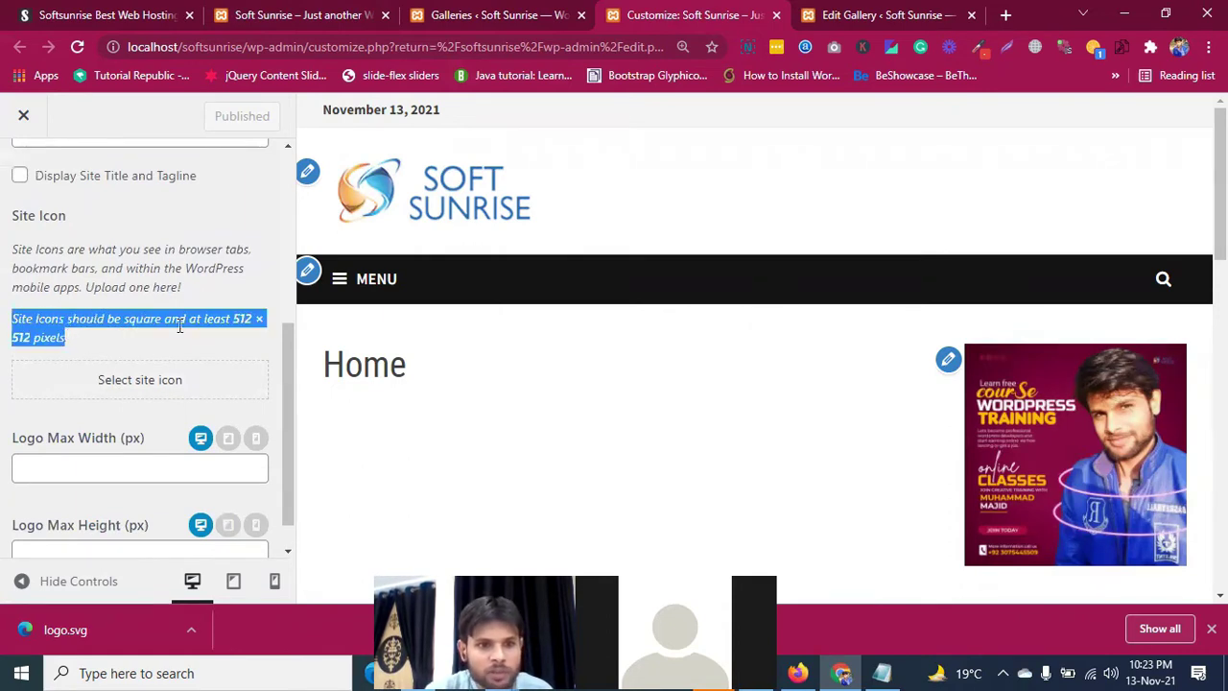
scroll(152, 335, down, 1)
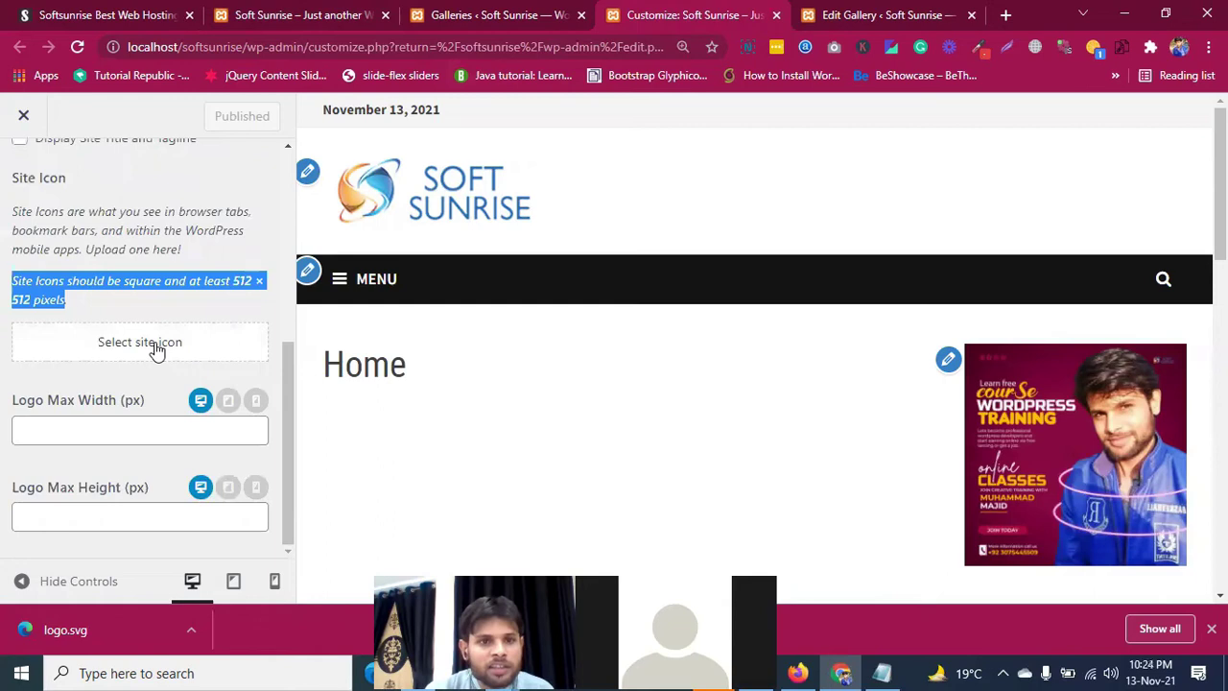
Step: Set logo-png.png from the media library as the site icon, cropped with the suggested full-image selection
click(156, 351)
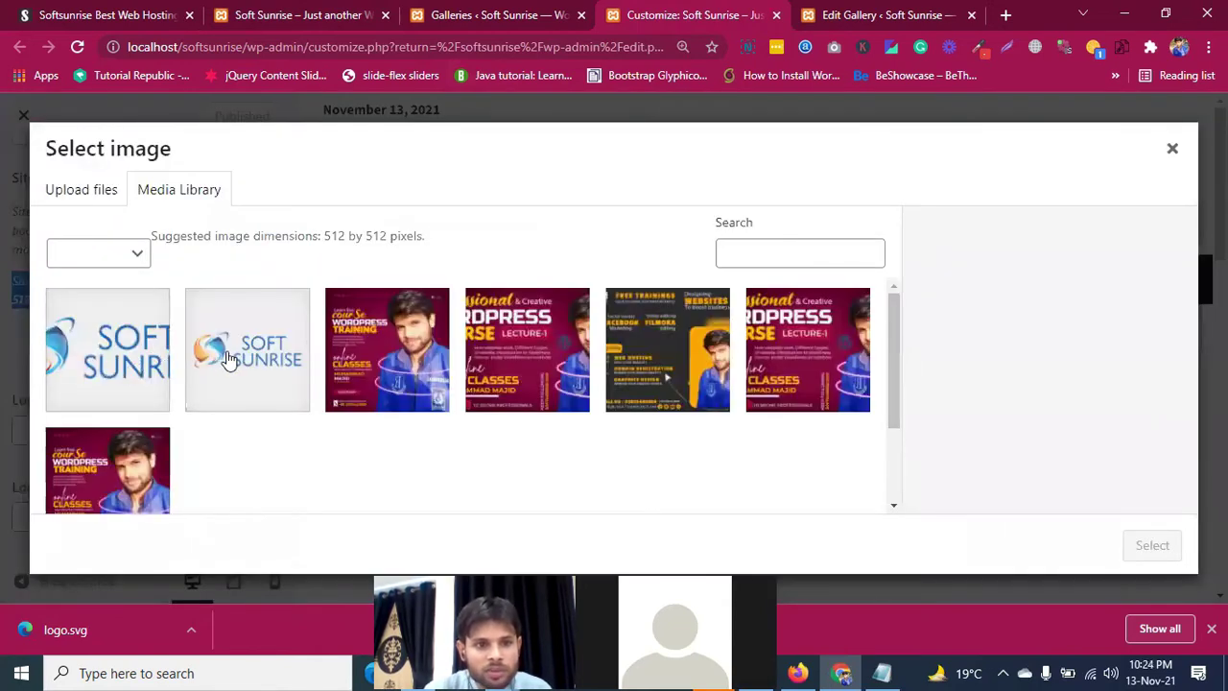
click(83, 353)
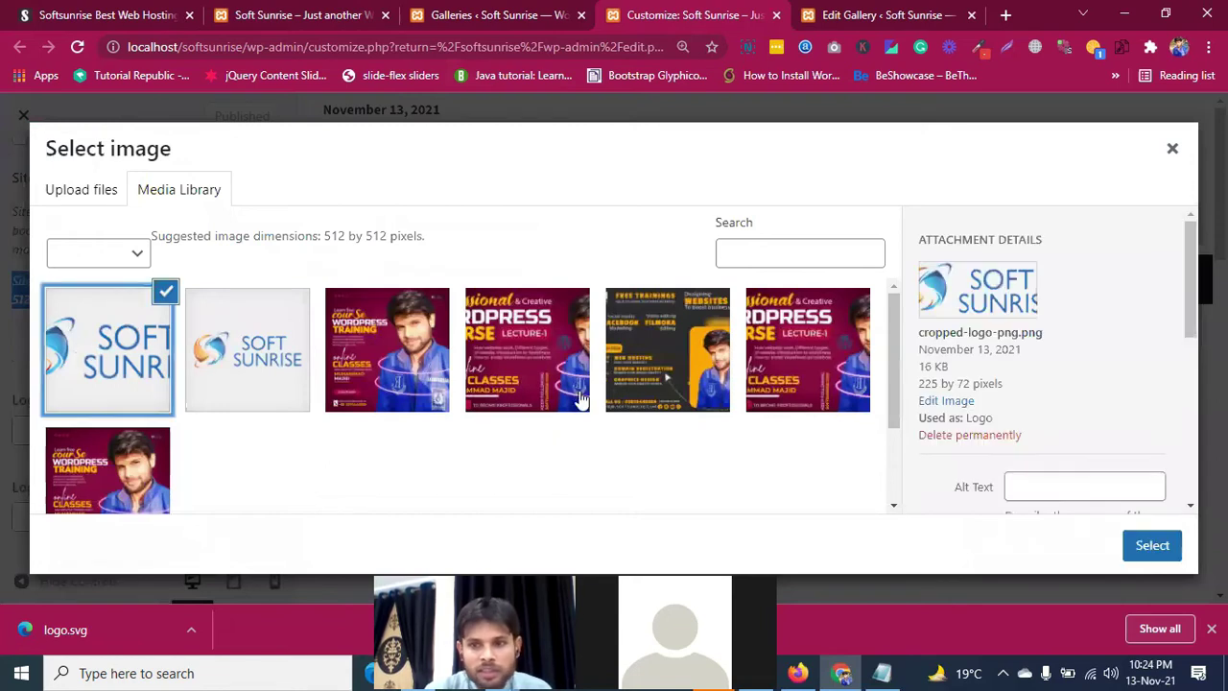
click(242, 367)
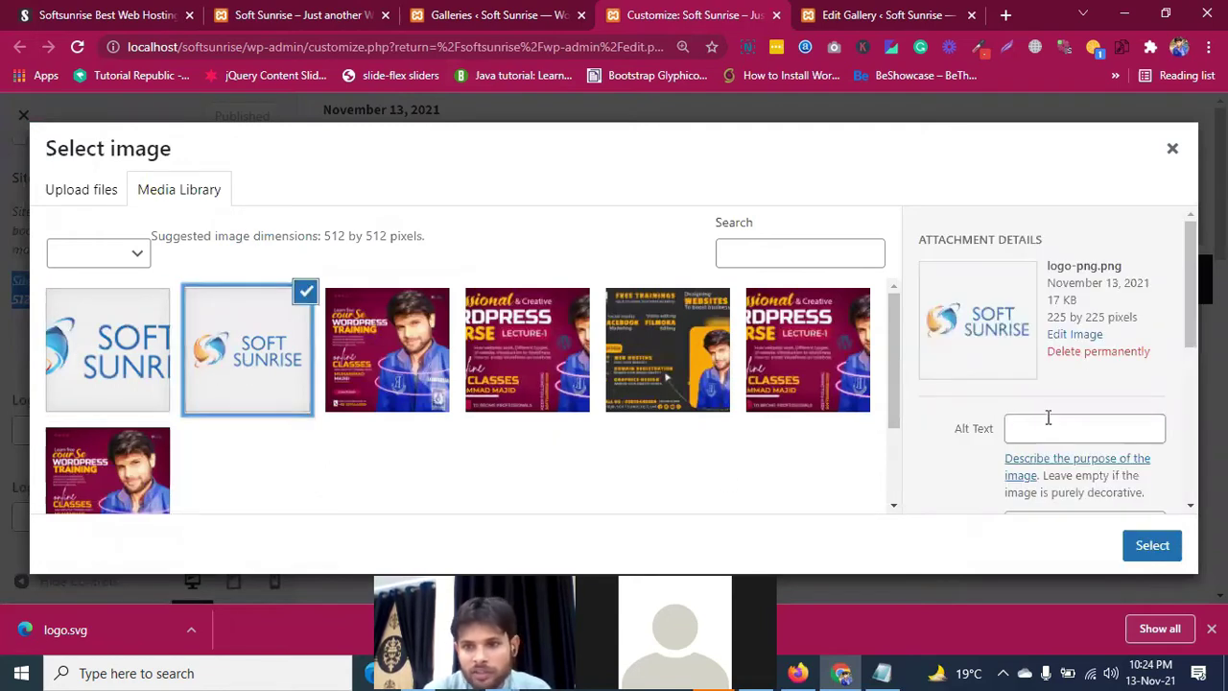
click(1151, 545)
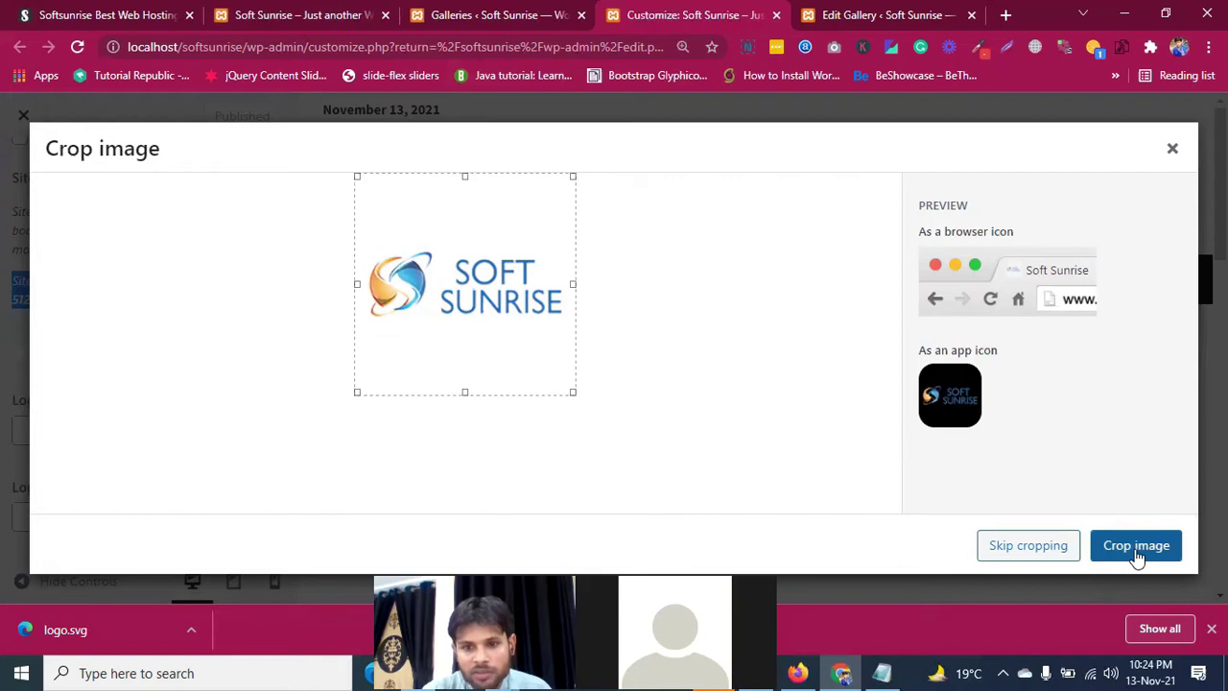
click(1136, 556)
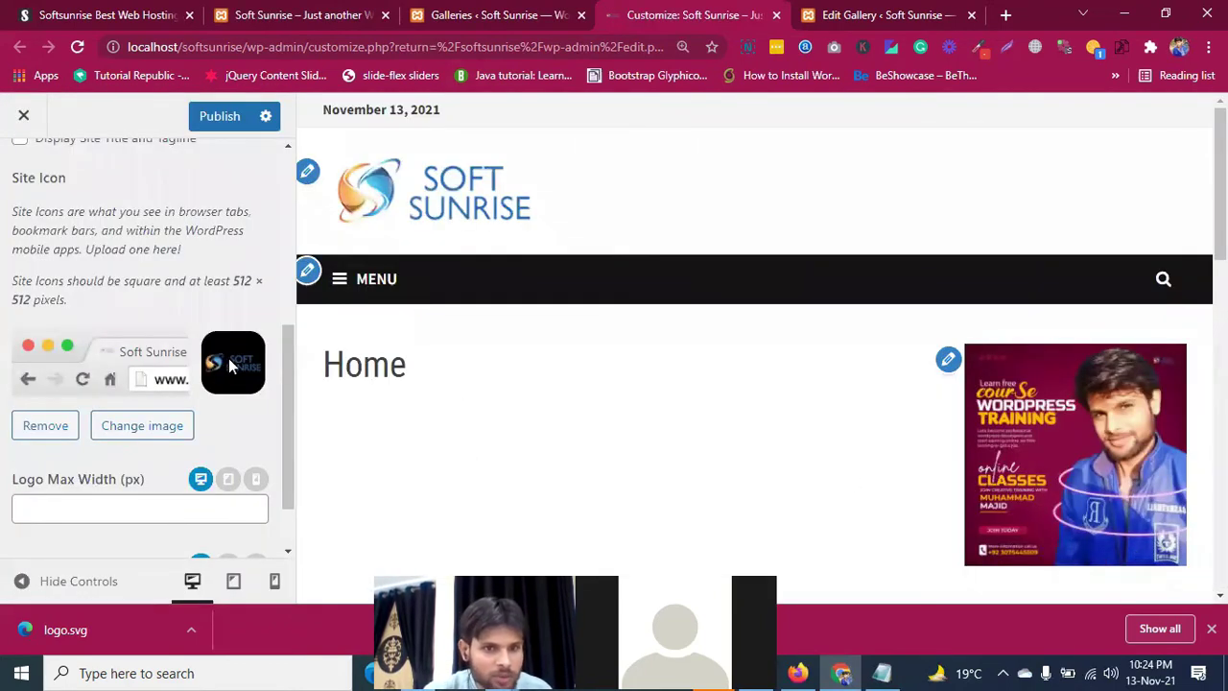
Step: Publish the site icon and reload the local home page to check the icon on its browser tab
click(212, 130)
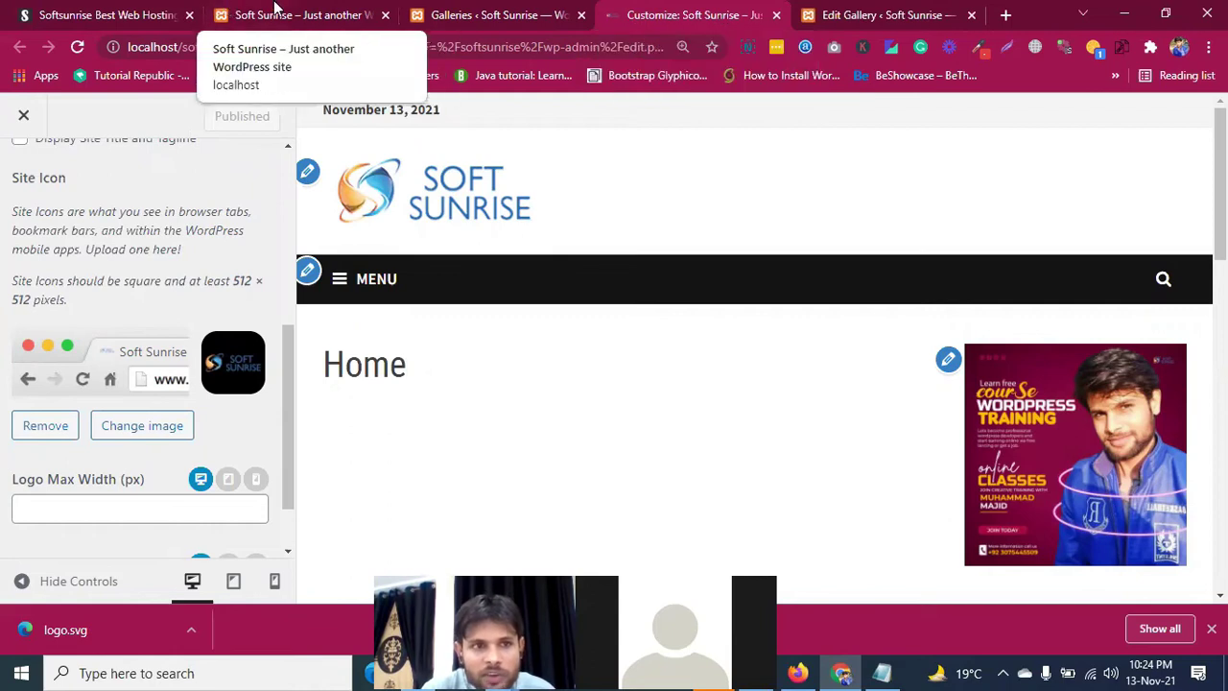
click(281, 12)
click(78, 46)
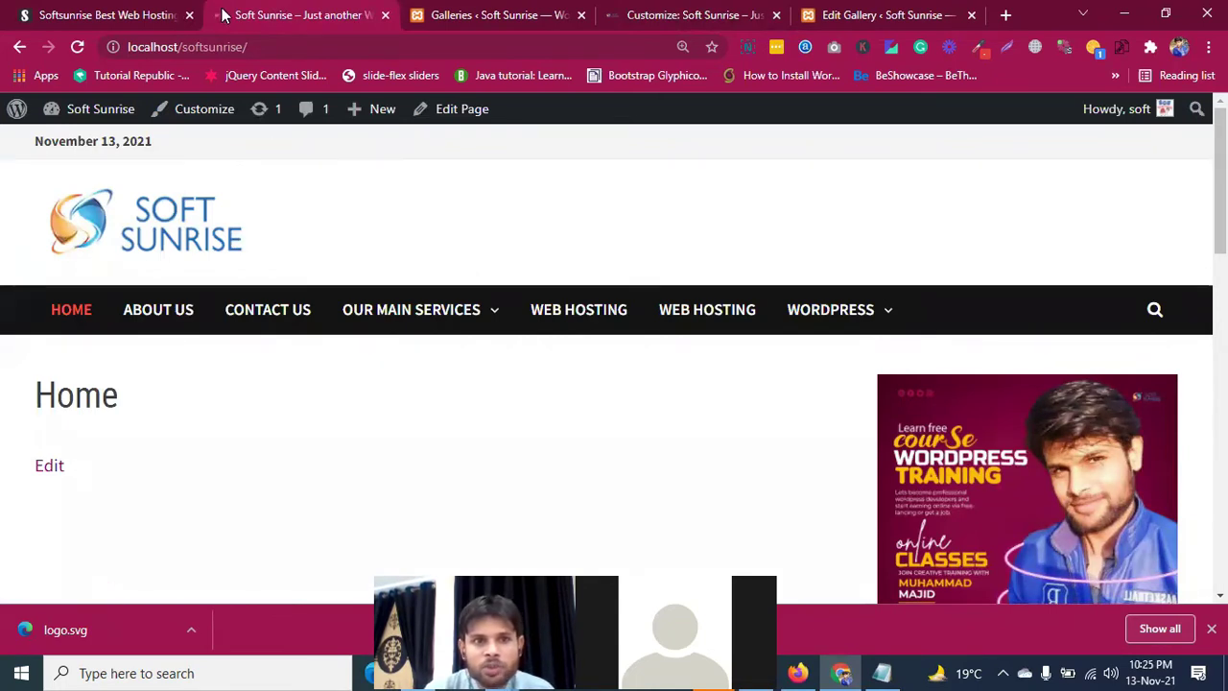
Step: Switch to Notepad, highlight the mobile menu topic in the lesson outline, and return to the Galleries page in Chrome
click(482, 17)
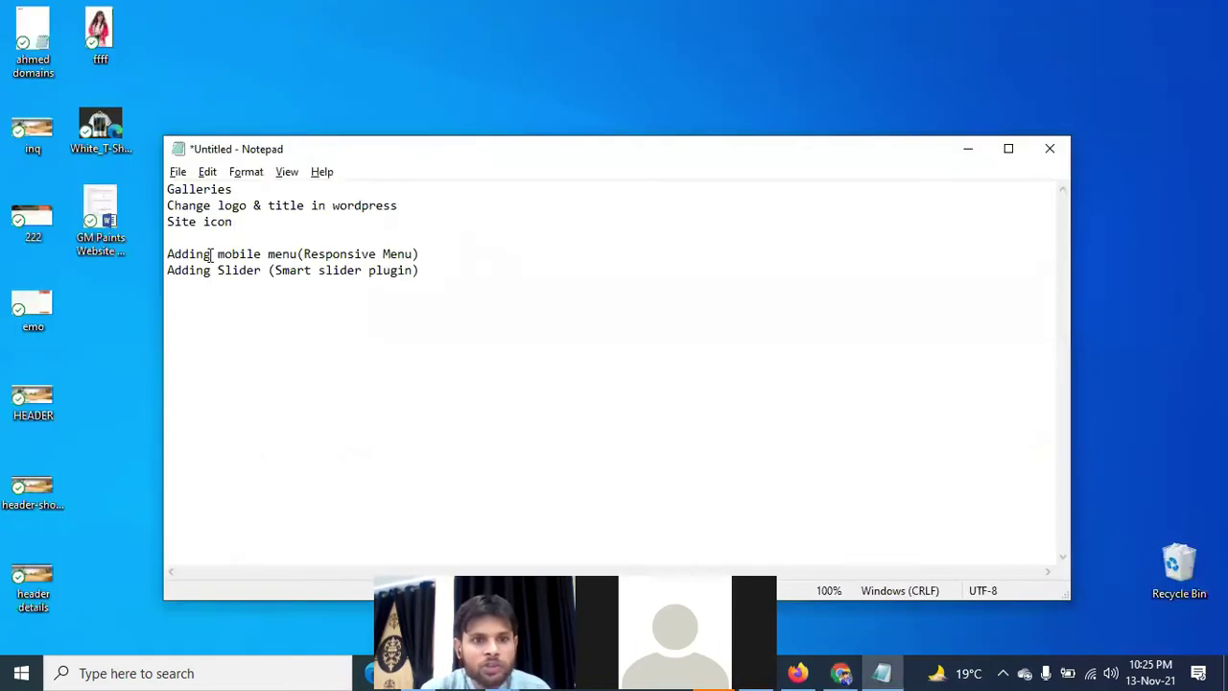
drag(217, 253, 294, 253)
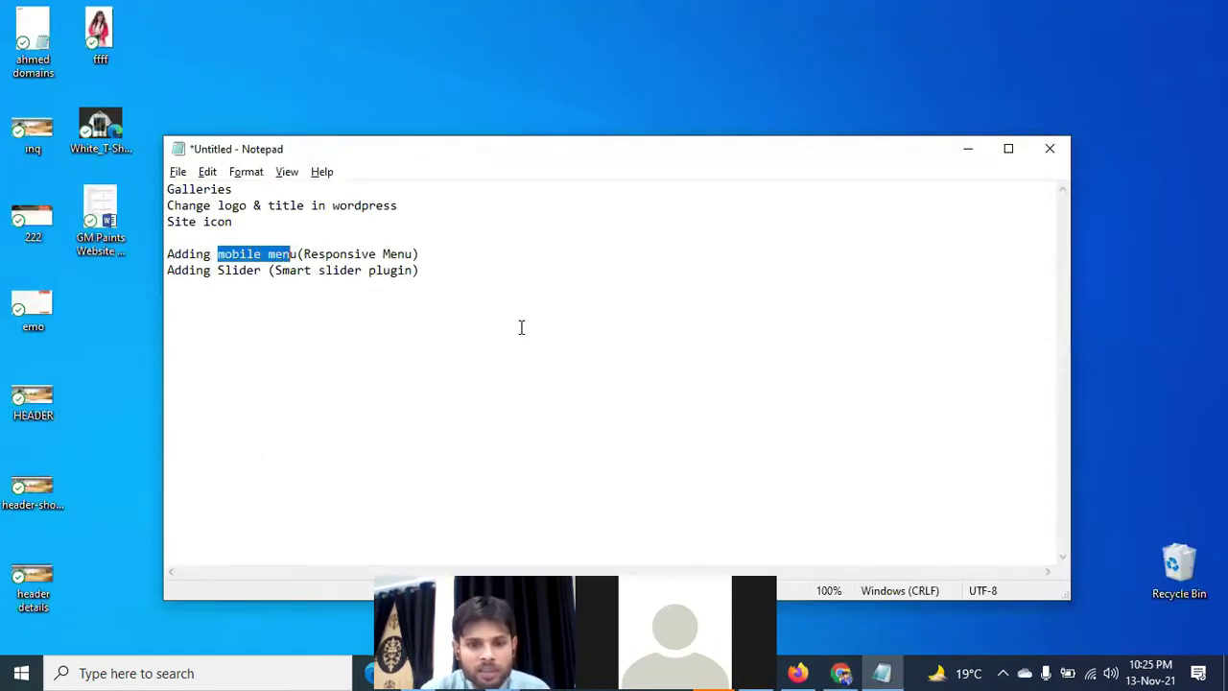
key(alt)
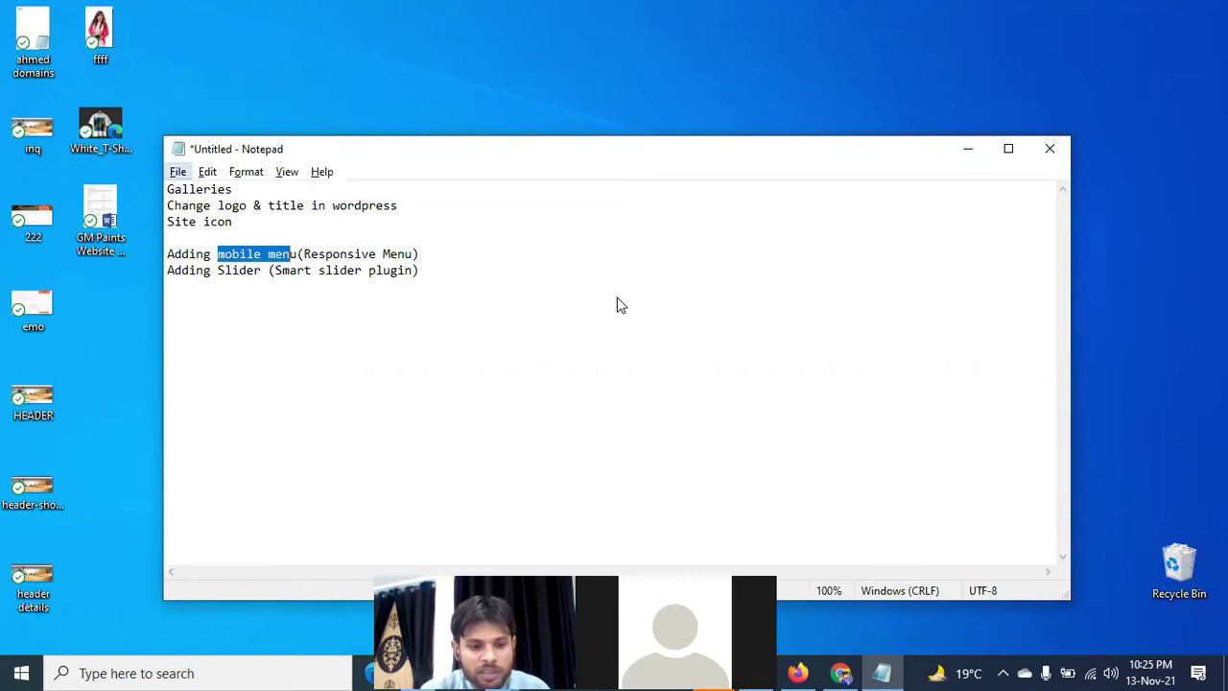
key(alt)
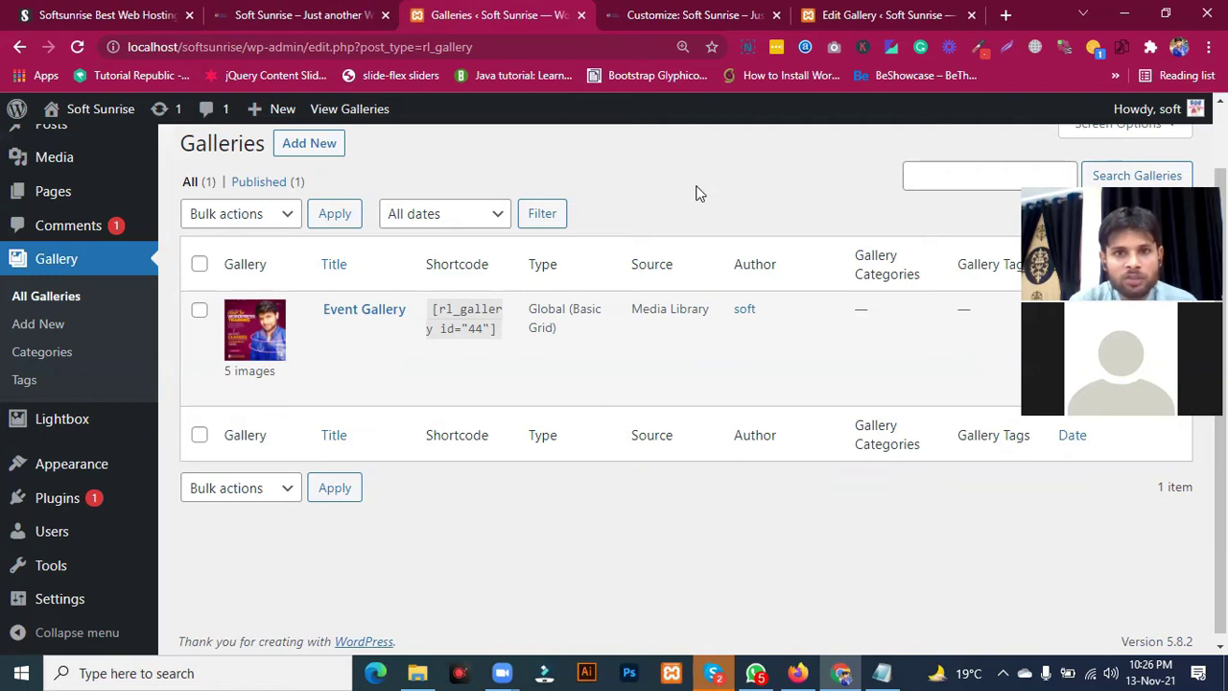
Step: Close the Customizer tab and open the local home page to look at its desktop navigation menu
click(644, 13)
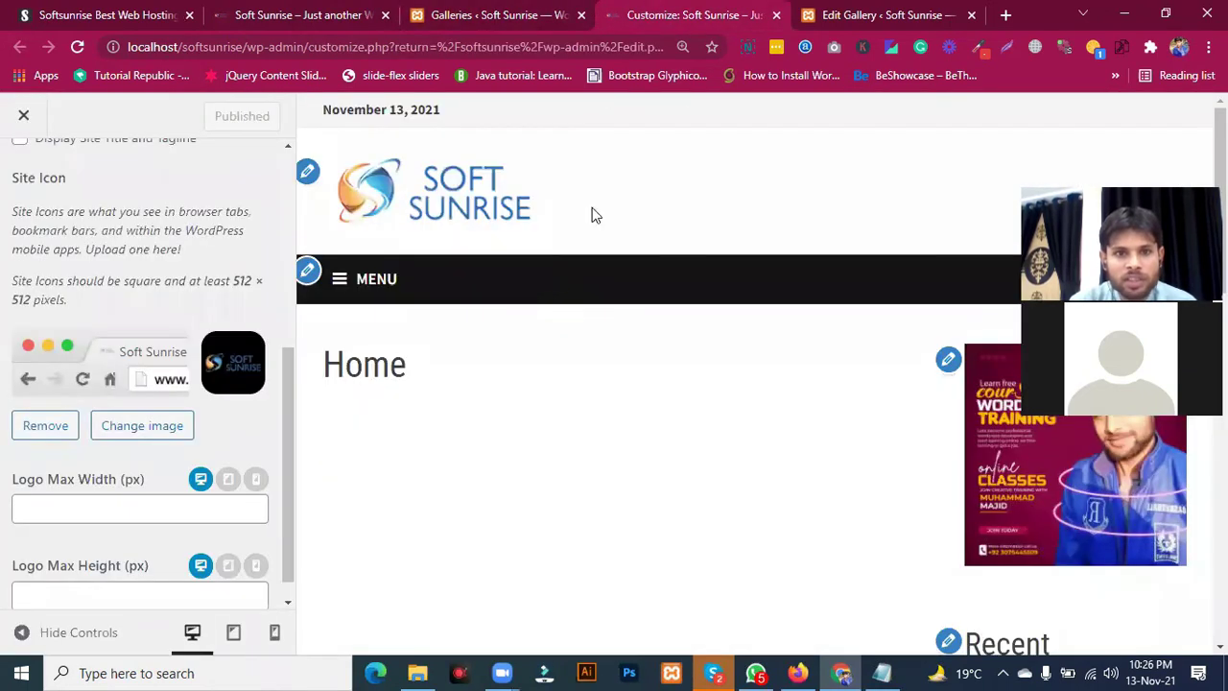
key(ctrl+w)
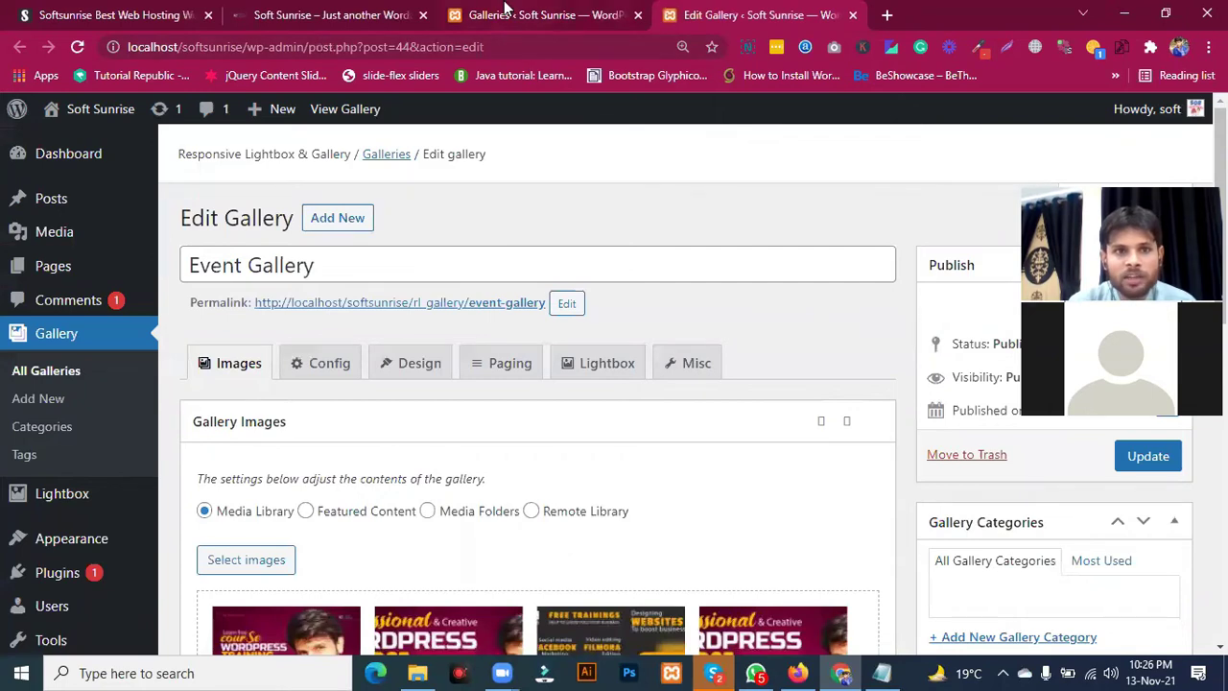
click(506, 8)
click(365, 9)
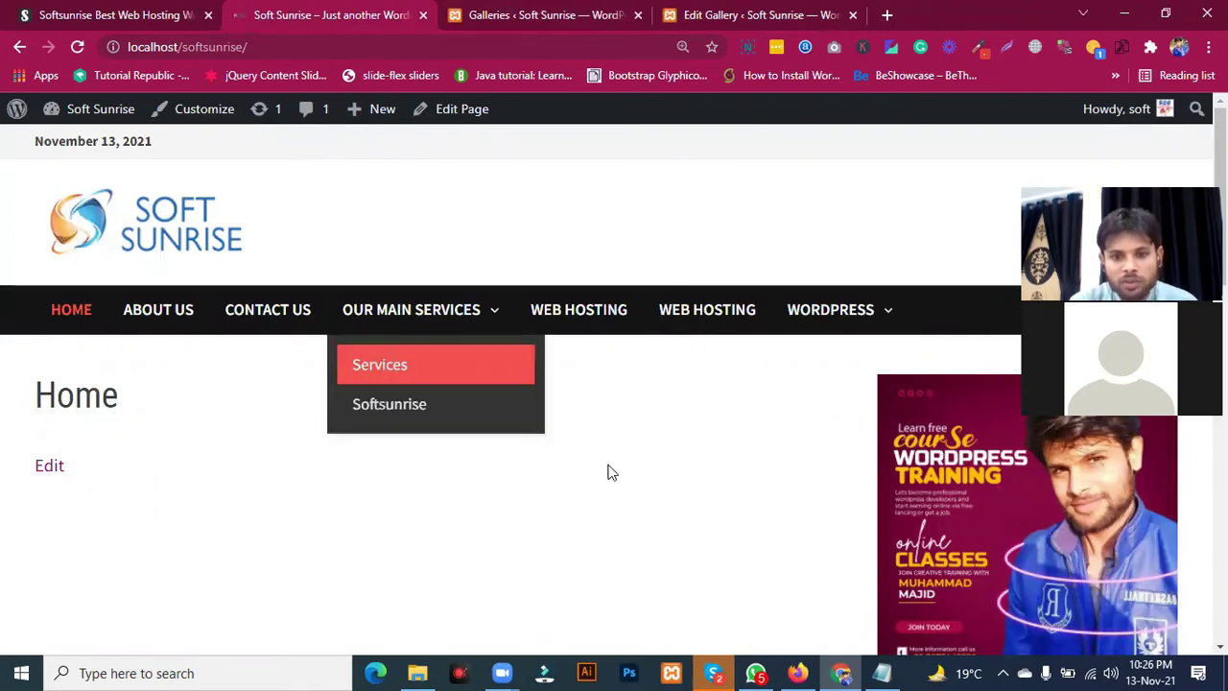
Step: Switch to Firefox, turn off the Galaxy S20+ device view of the home page, and go back to Chrome
click(798, 673)
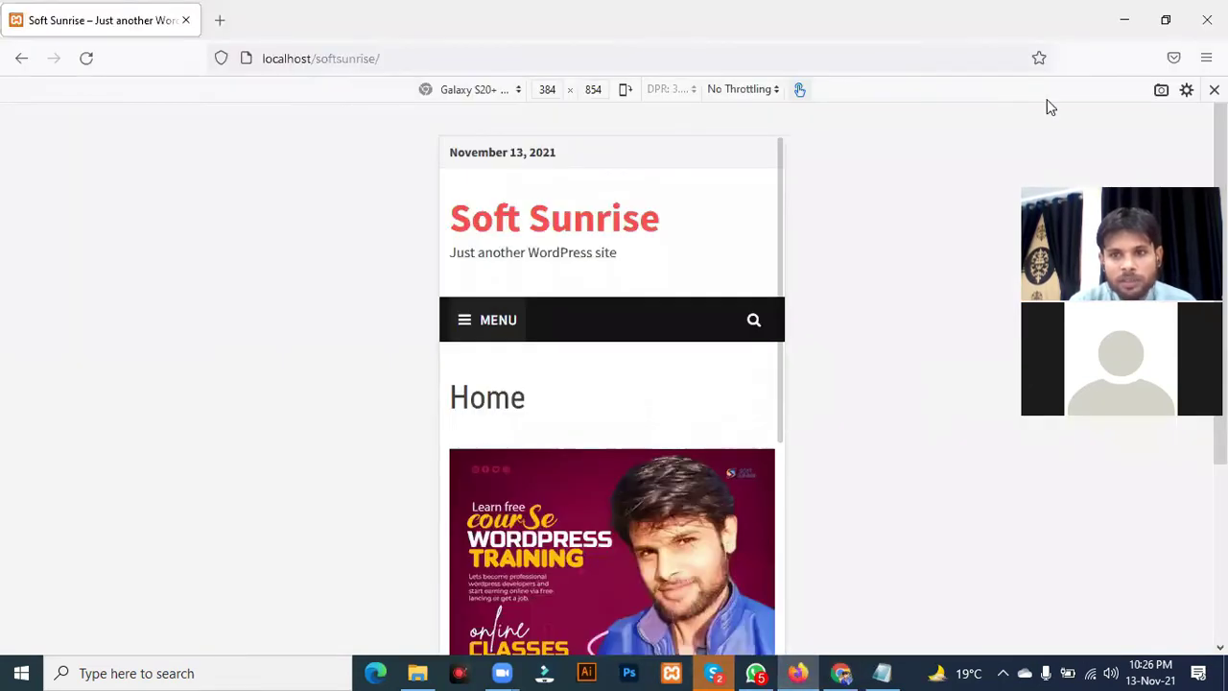
key(ctrl+shift+m)
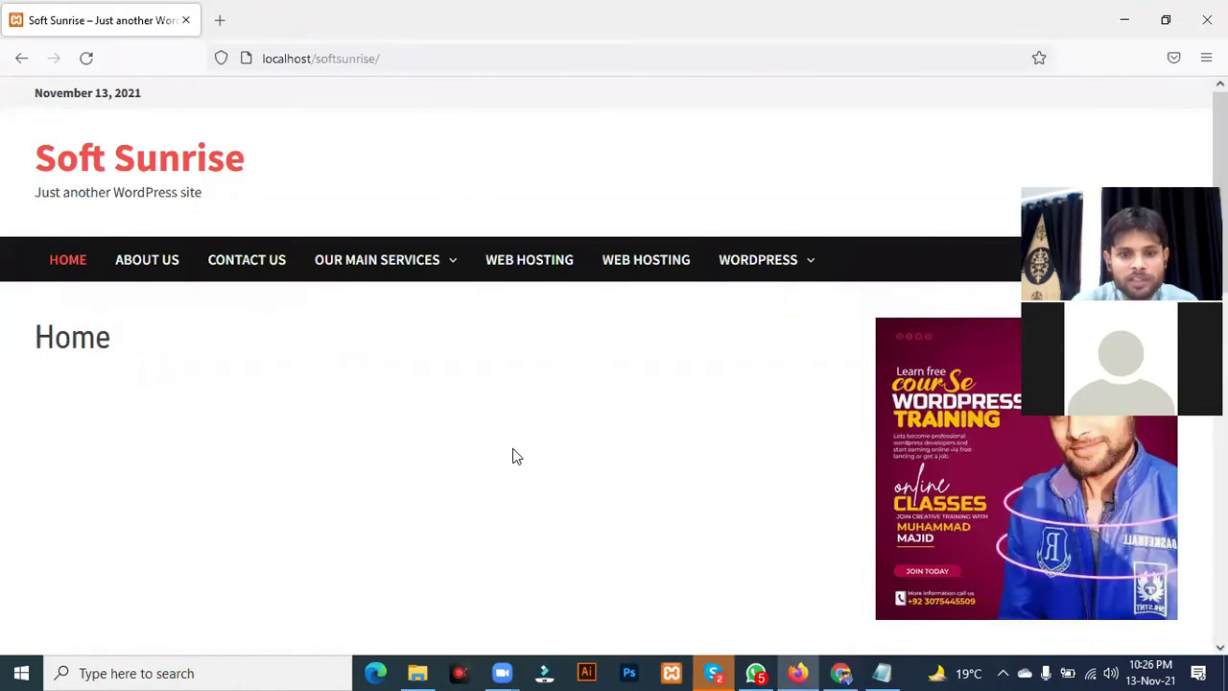
key(alt+Tab)
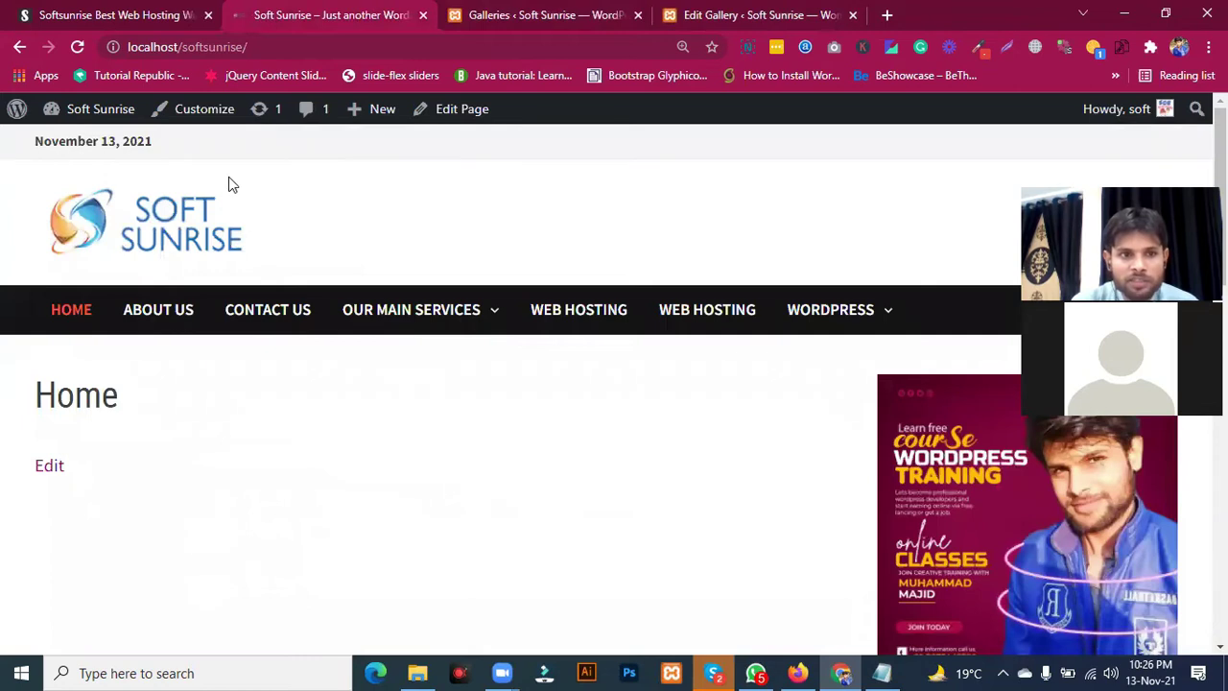
Step: Inspect the home page's top bar in the developer tools, and close the tools
right_click(14, 138)
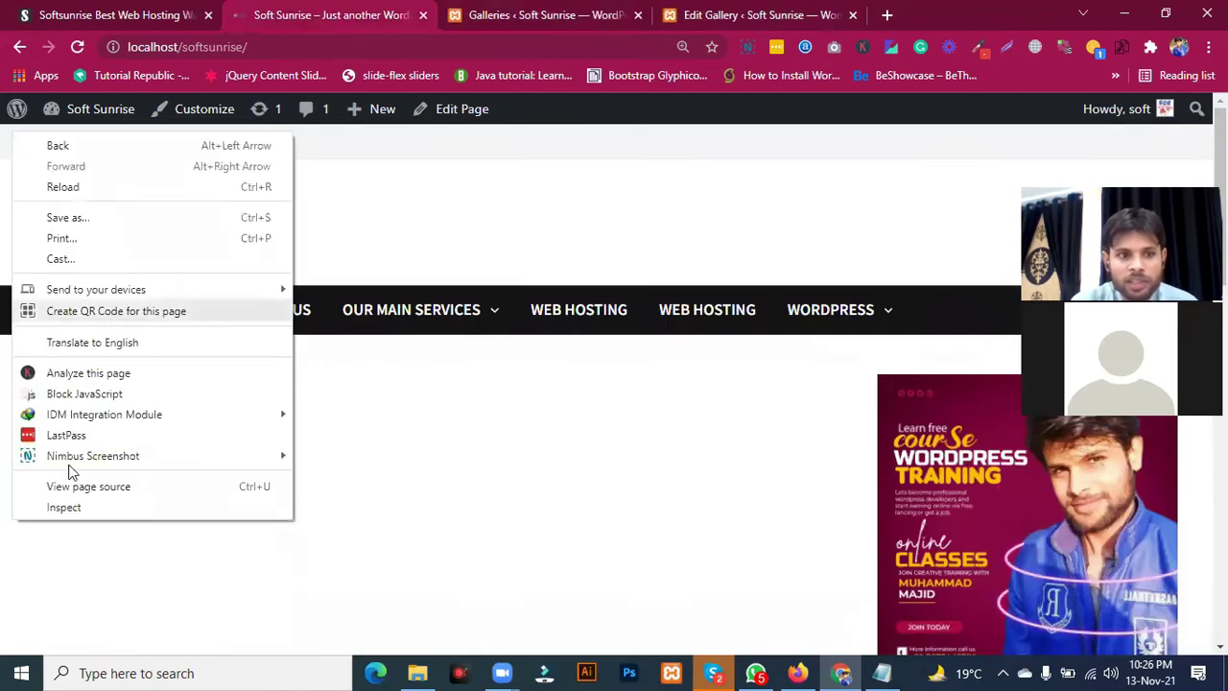
click(64, 508)
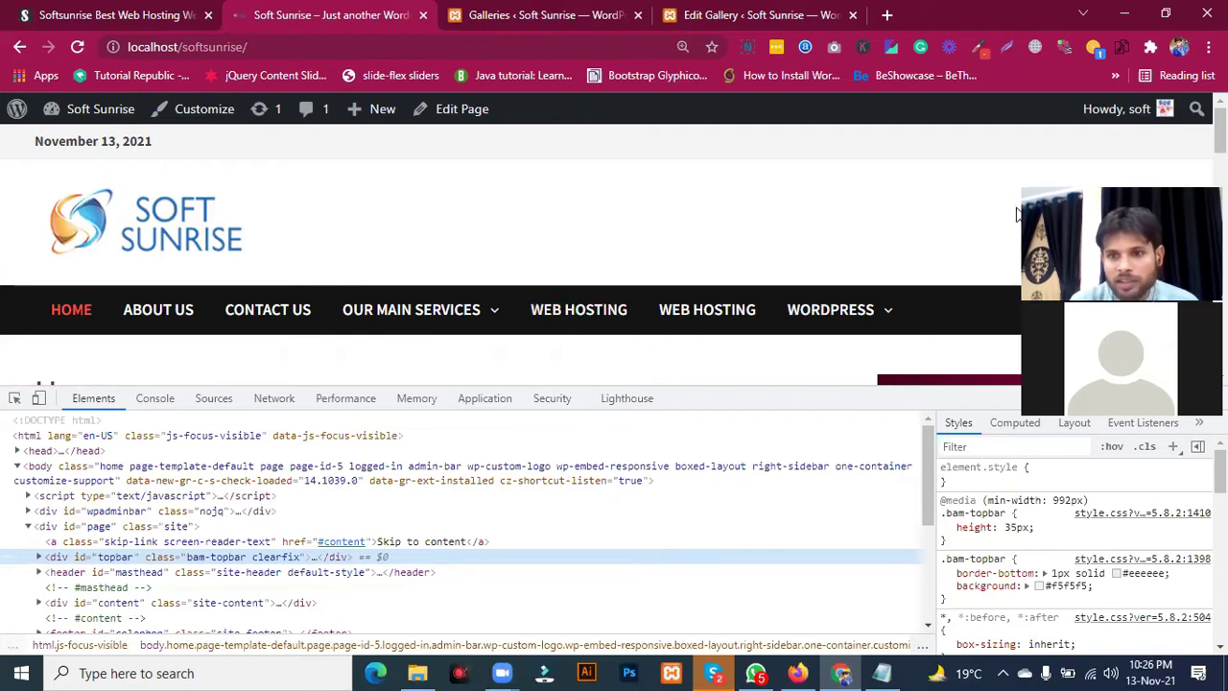
key(F12)
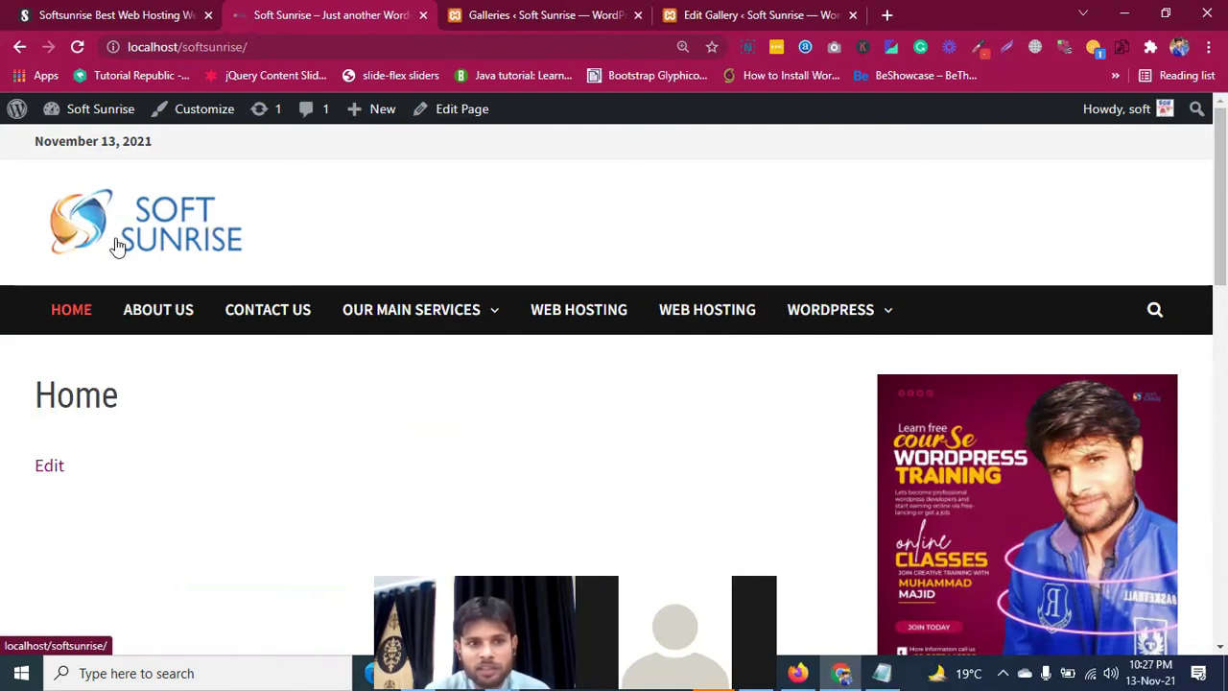
Step: Inspect the header logo image in the developer tools, and try the right dock side before restoring the bottom one
right_click(86, 221)
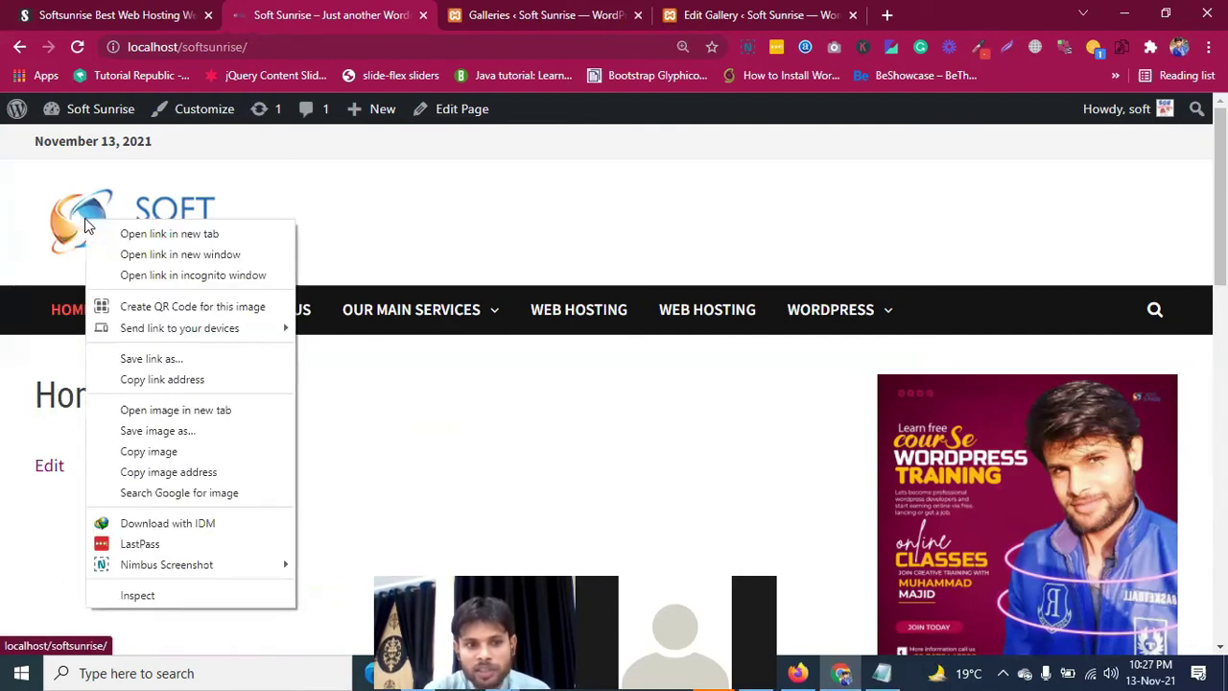
click(137, 596)
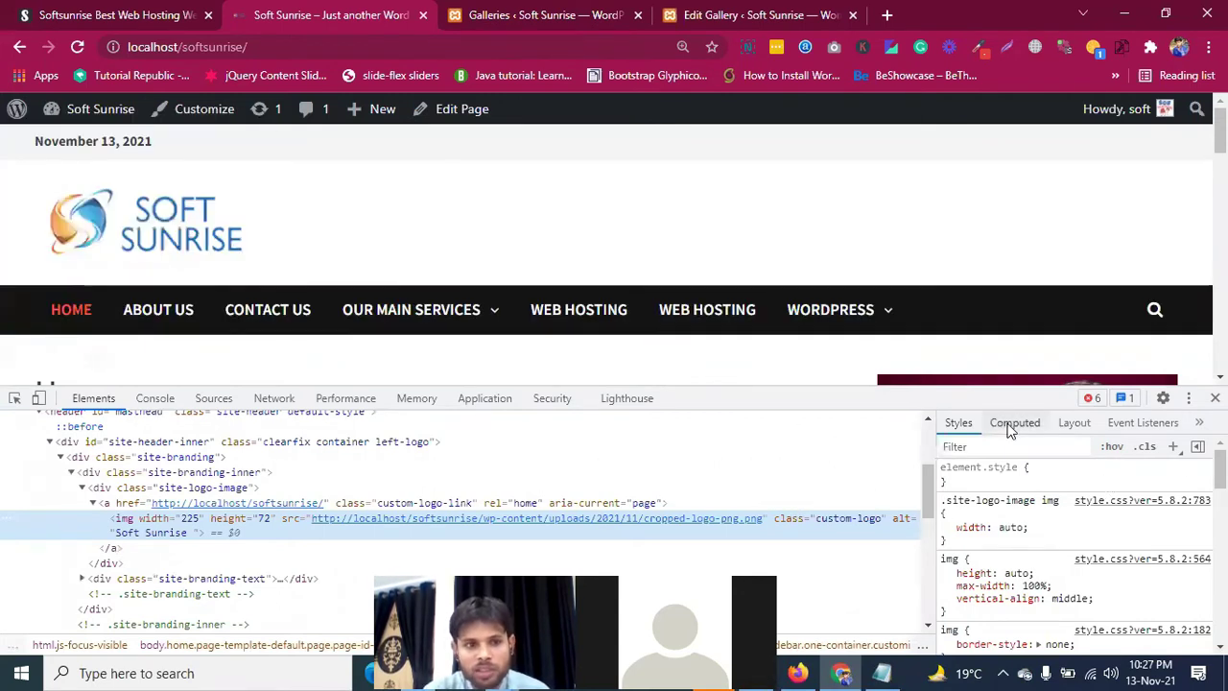
click(1188, 398)
click(1205, 430)
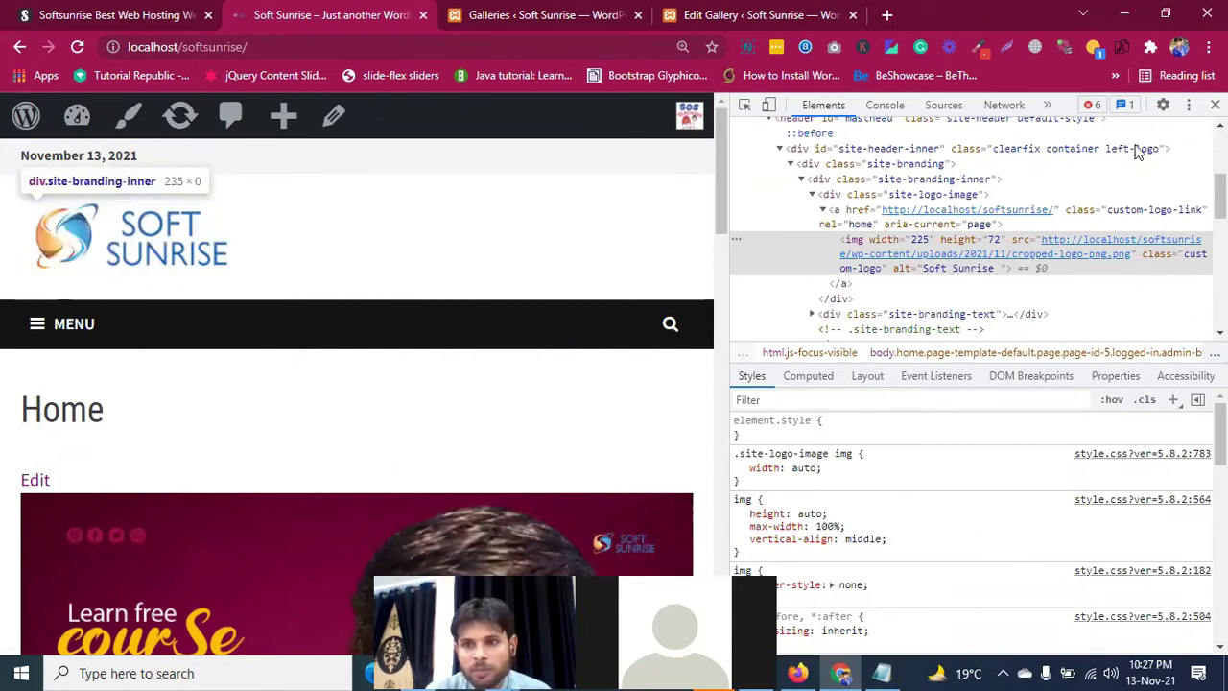
click(1189, 108)
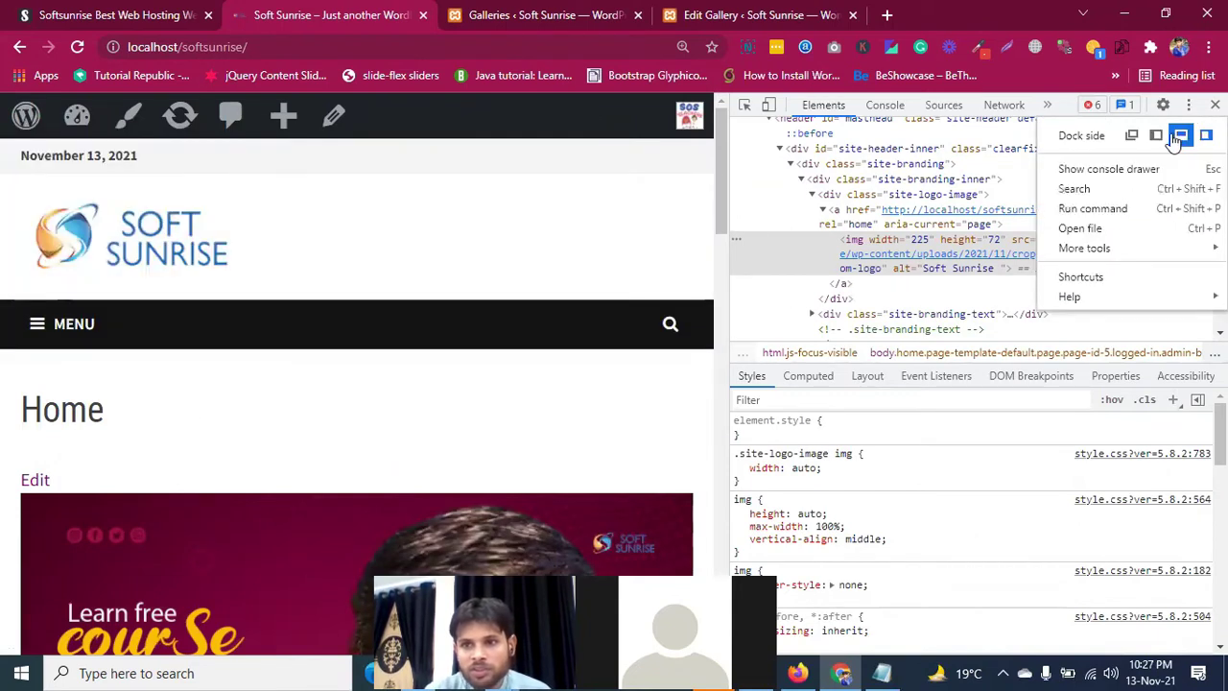
click(1171, 133)
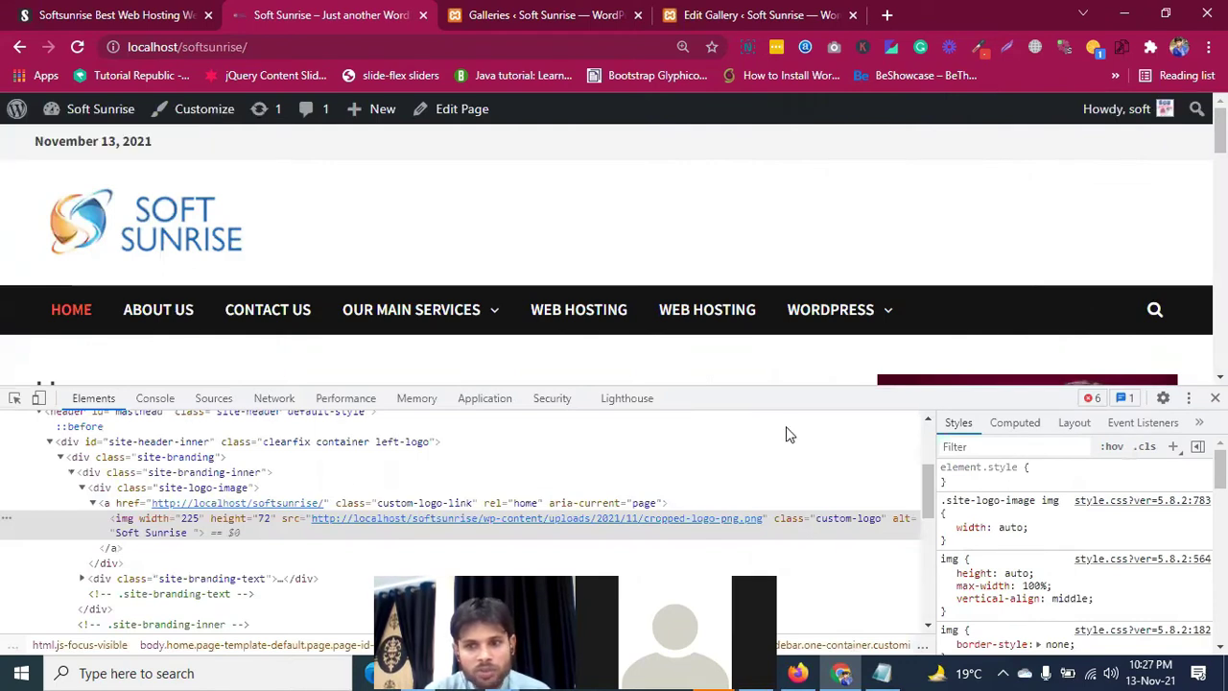
Step: Change the developer tools' dock side to left
click(1188, 399)
key(Right)
key(Right)
key(Right)
key(Right)
key(Right)
key(Left)
key(Return)
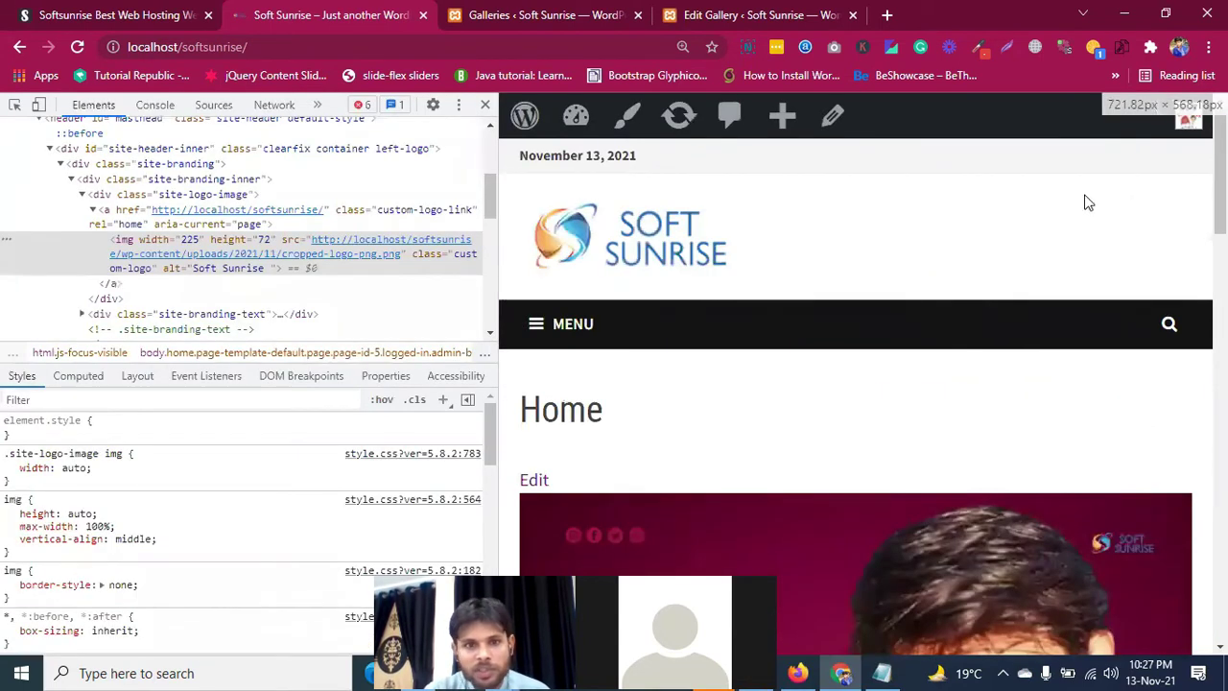
Step: Try the right dock side for the developer tools, set it to bottom instead, and close the tools
click(459, 107)
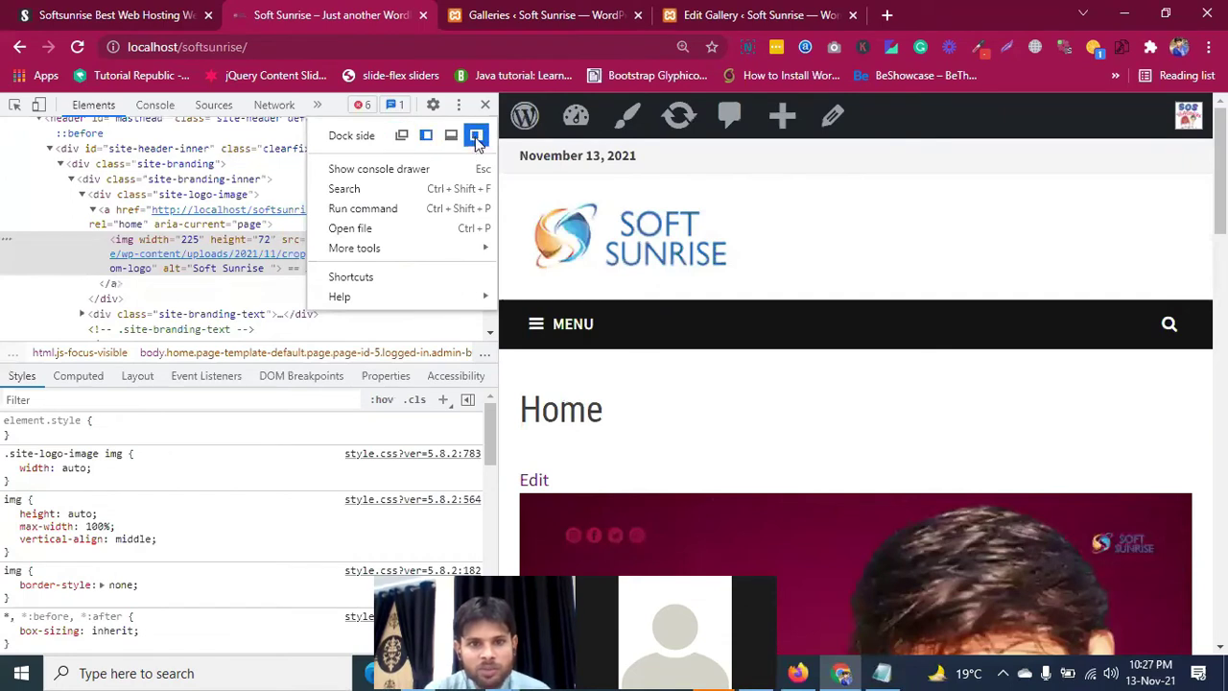
click(476, 138)
click(1190, 109)
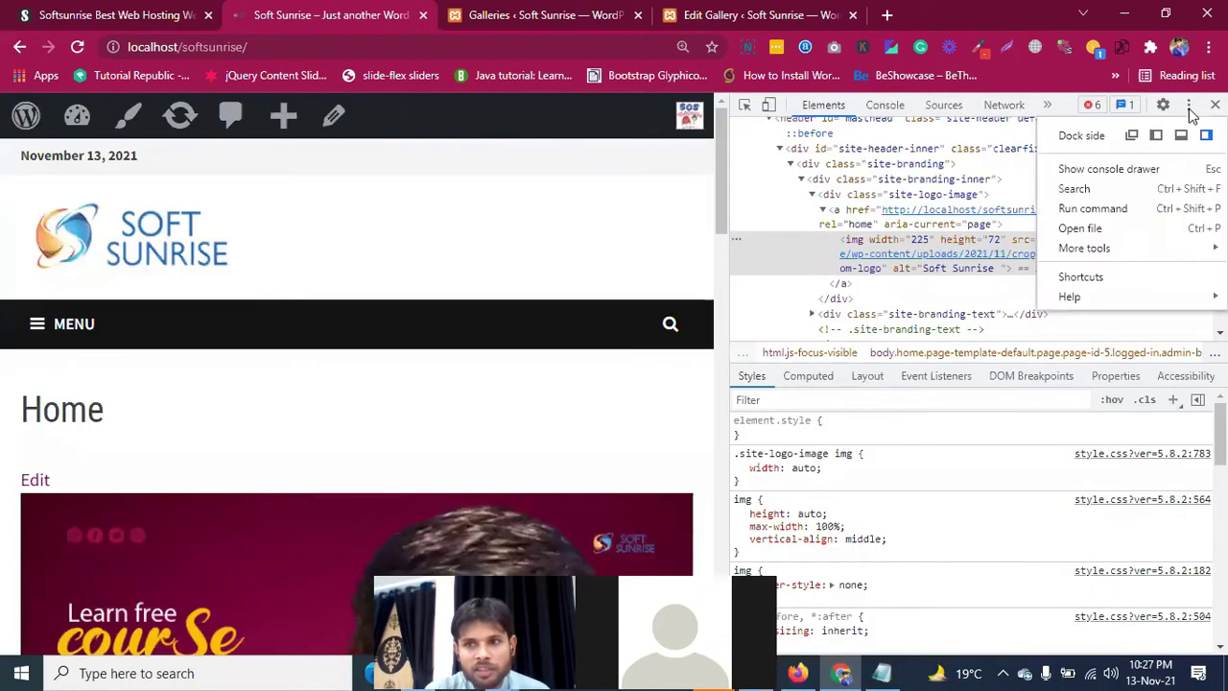
click(1181, 135)
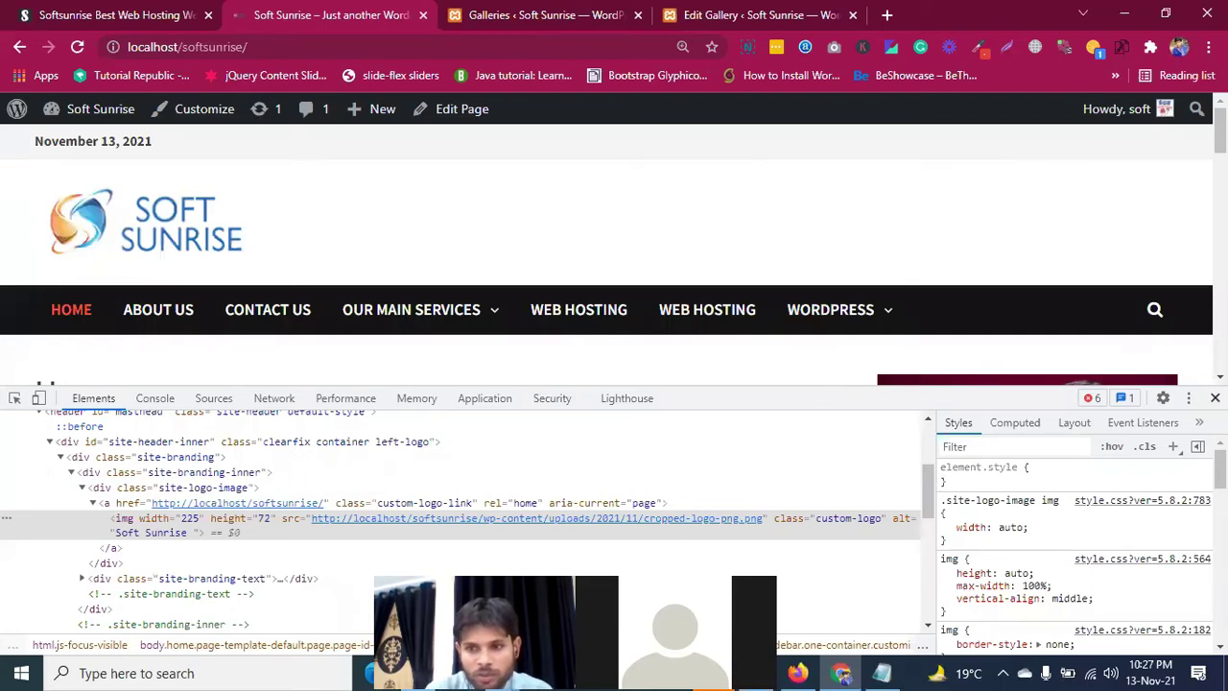
click(1214, 397)
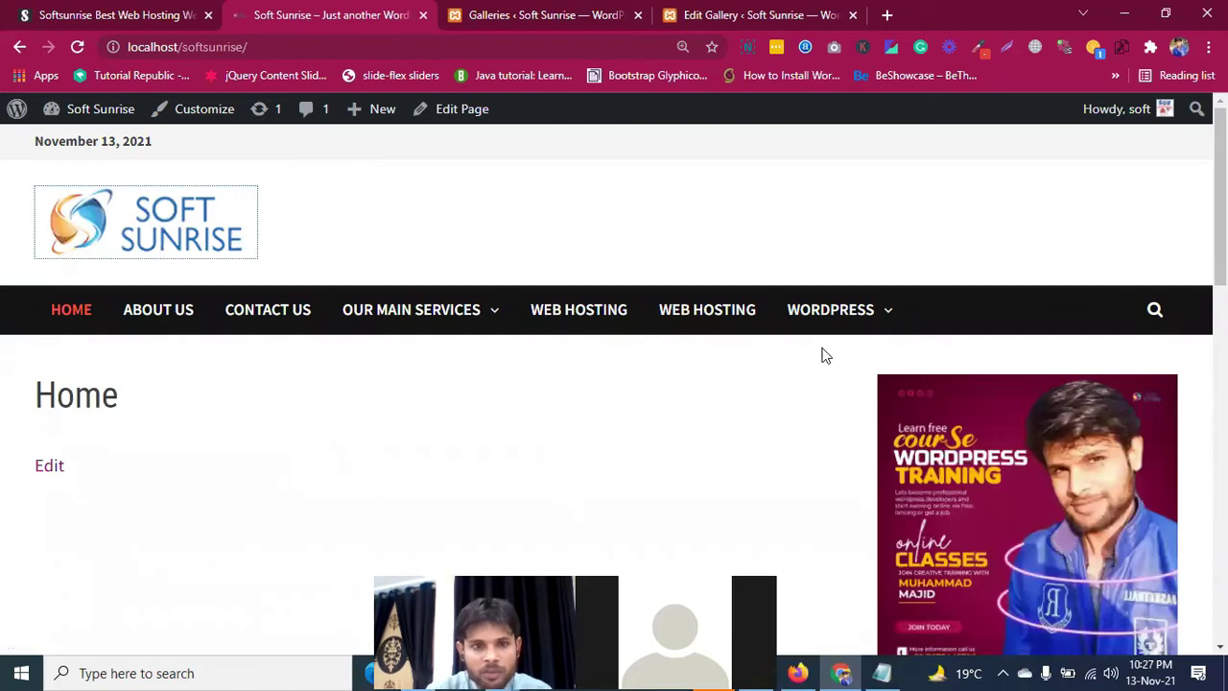
click(545, 211)
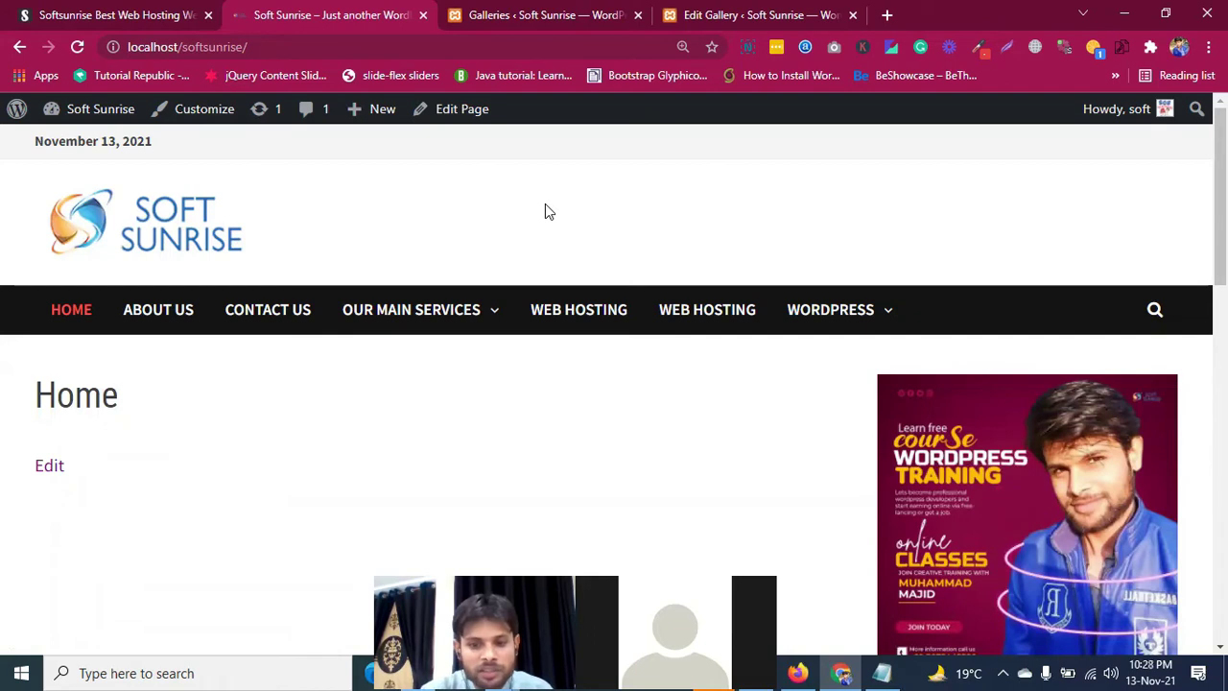
Step: Reopen the developer tools on the home page, turn on the responsive device view, and dock the tools on the right
key(F12)
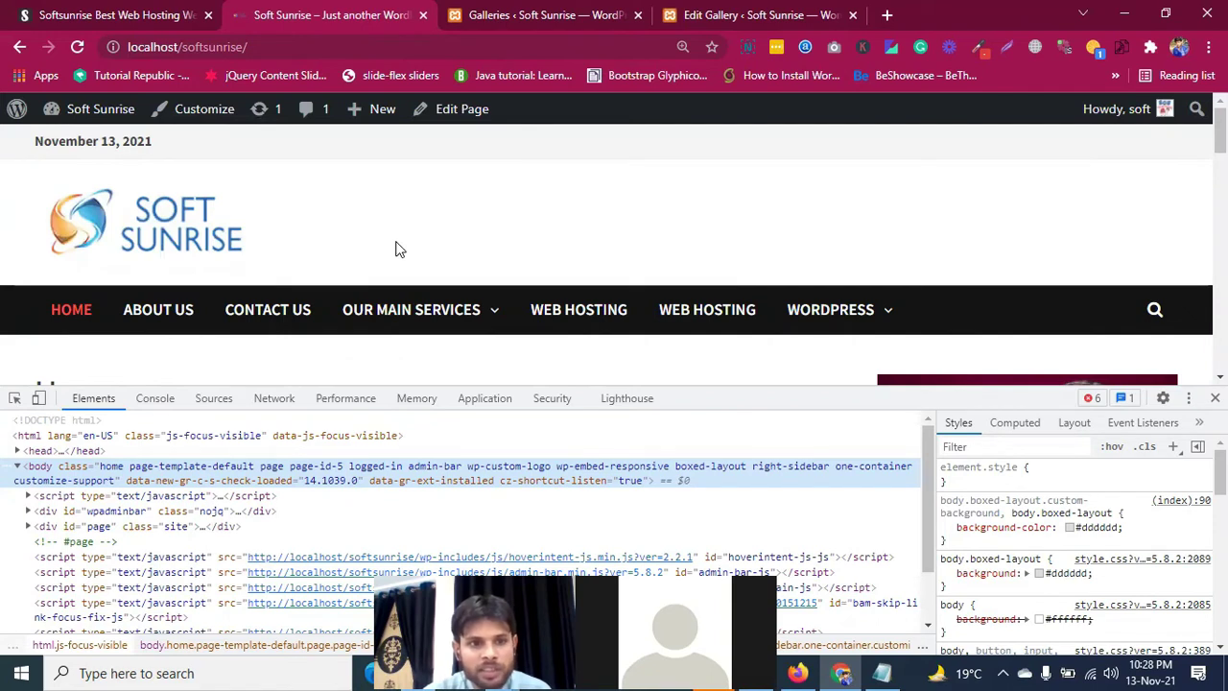
click(39, 399)
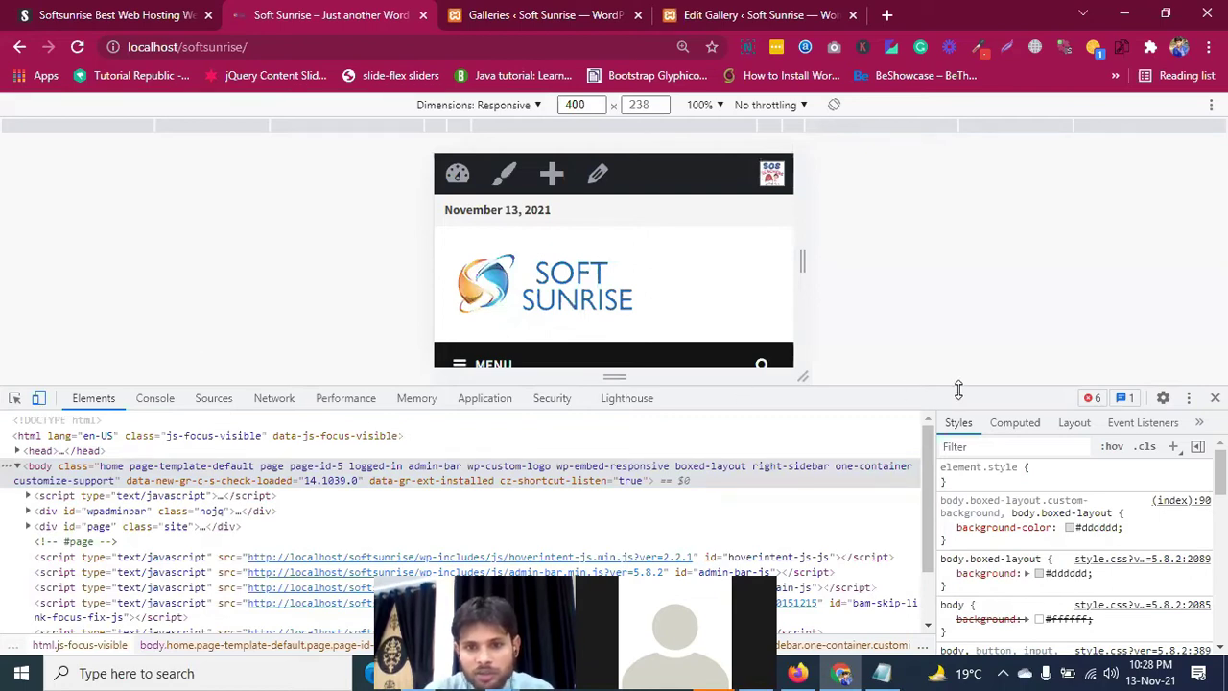
click(1187, 399)
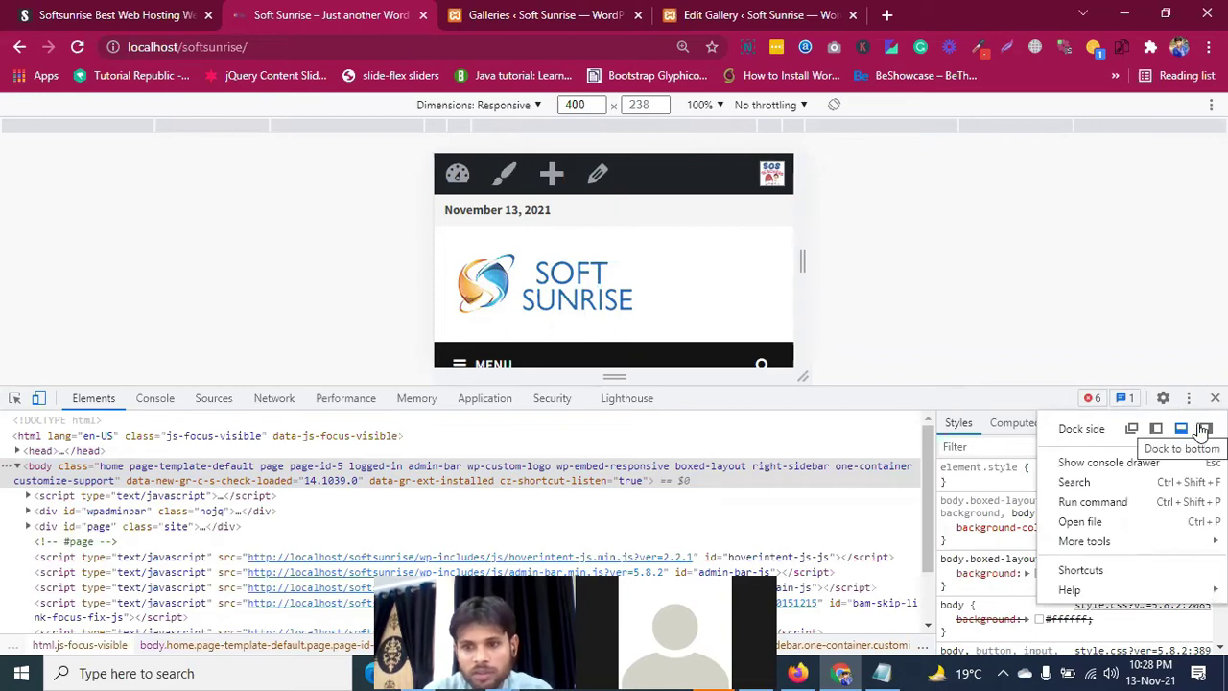
click(1206, 428)
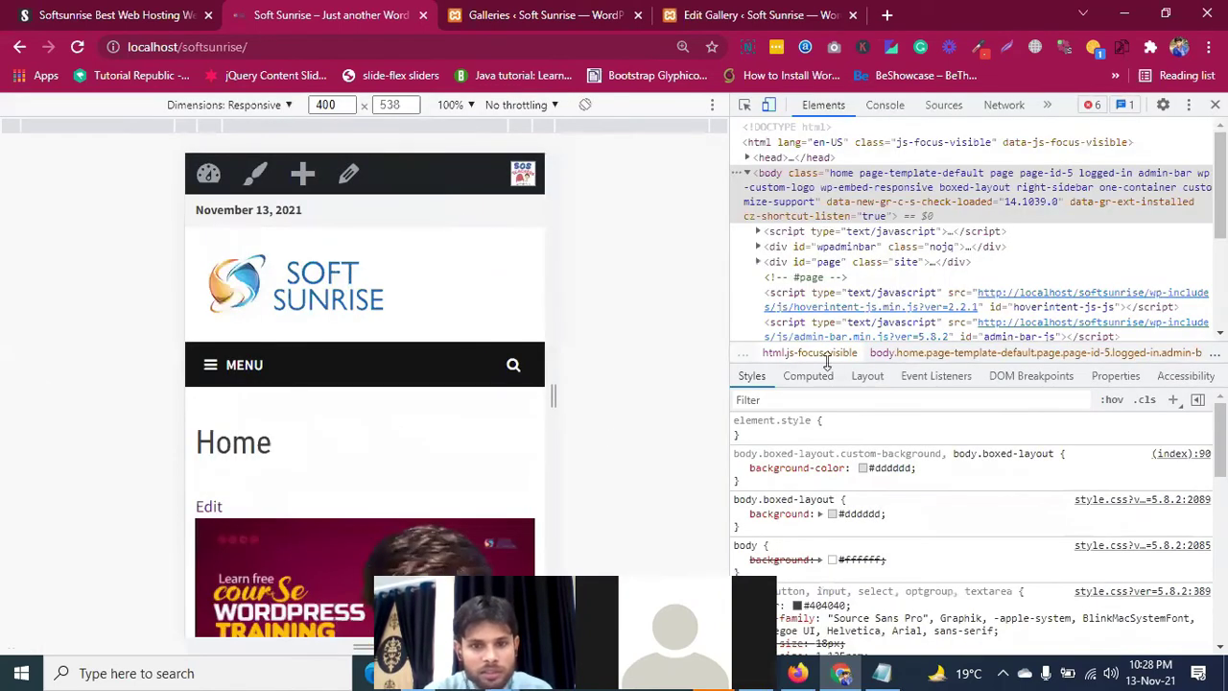
Step: Examine the home page from header to footer in the 400-pixel-wide responsive view, including its width and height values
scroll(474, 466, down, 10)
scroll(474, 465, down, 4)
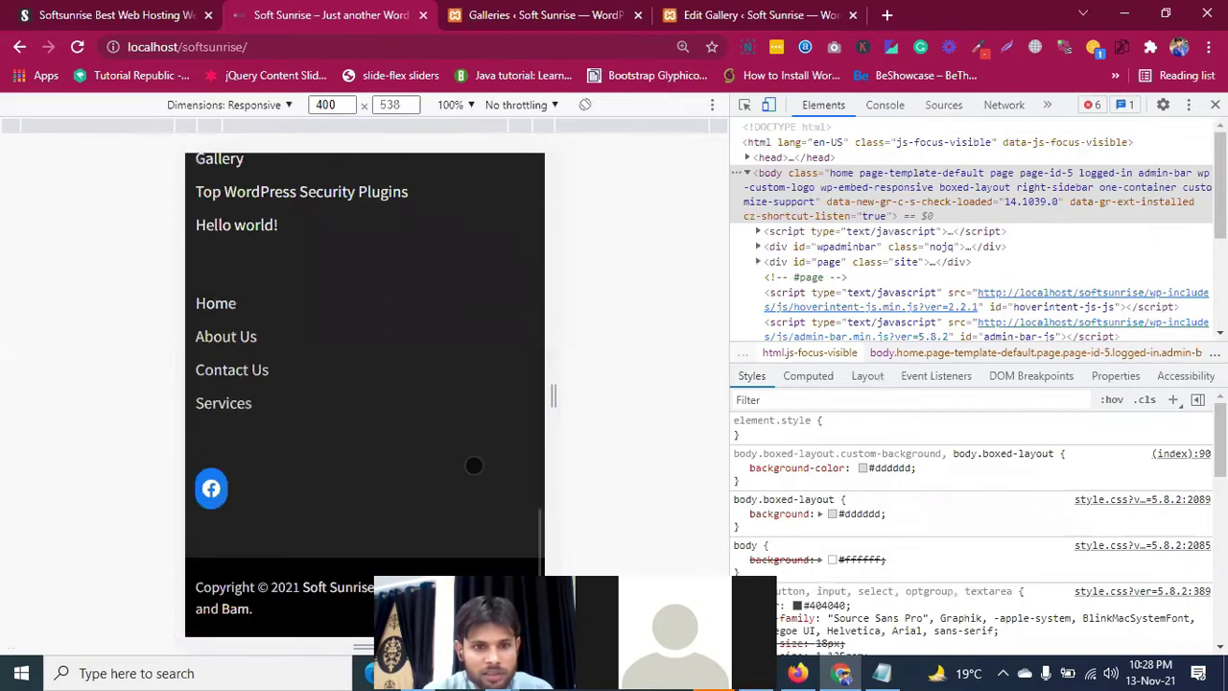
scroll(474, 466, up, 8)
scroll(474, 466, up, 5)
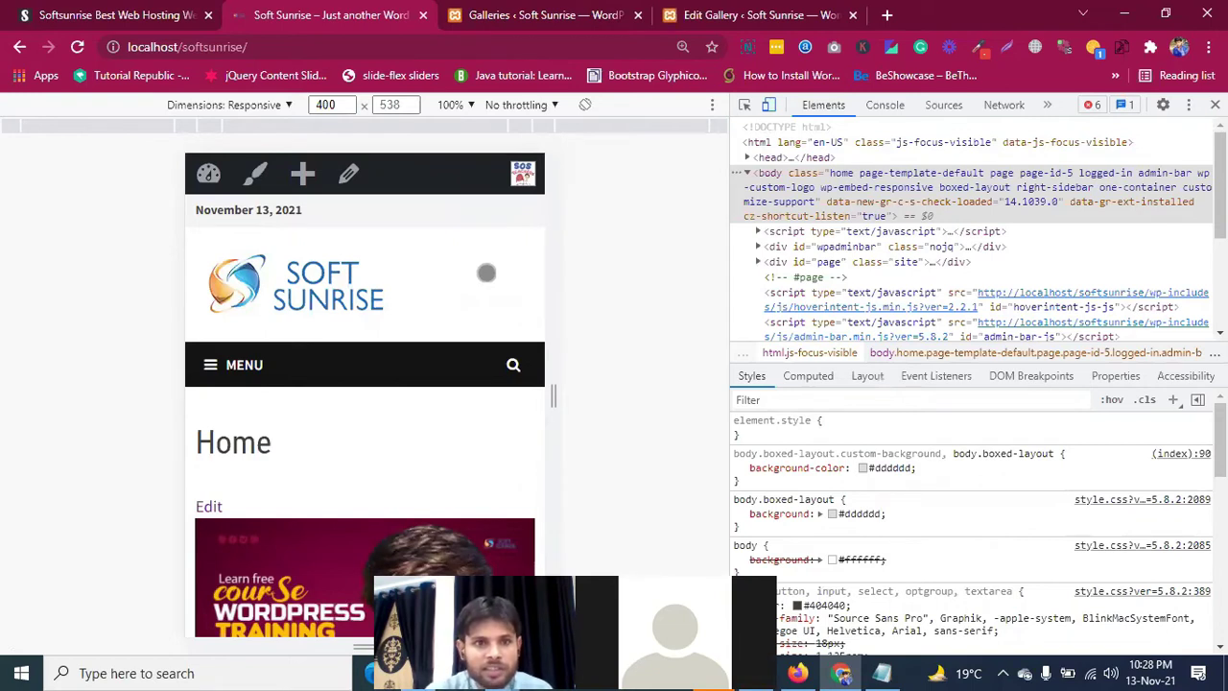
double_click(326, 106)
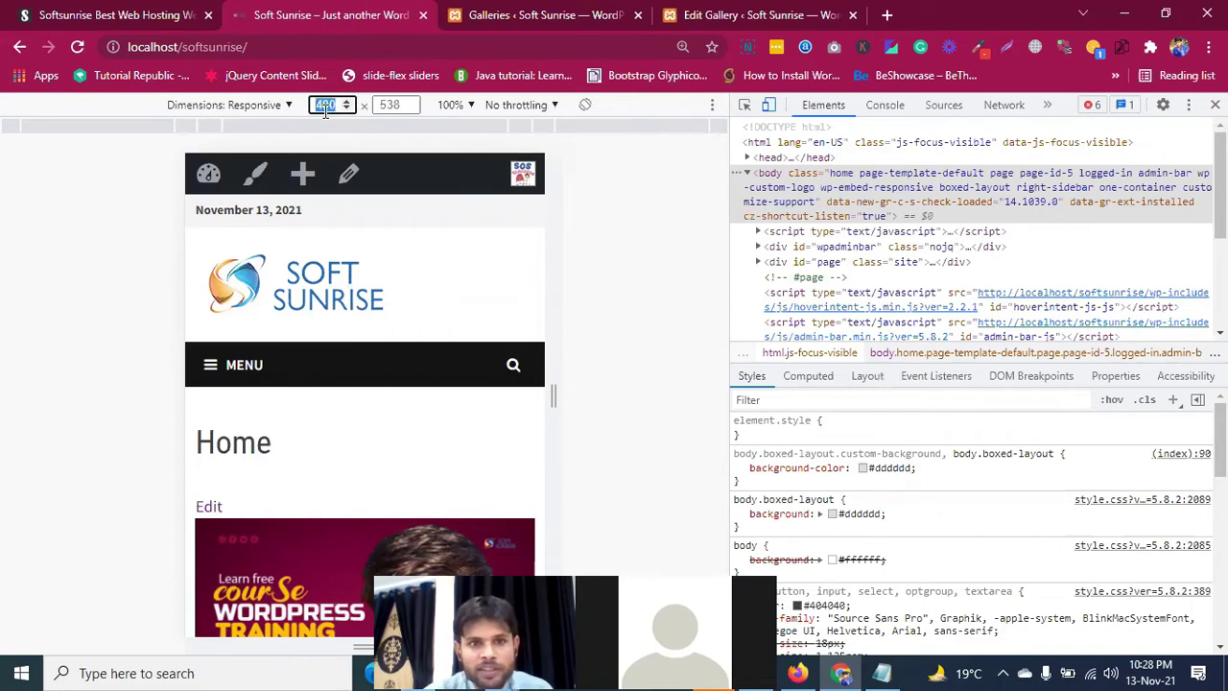
double_click(390, 105)
key(BackSpace)
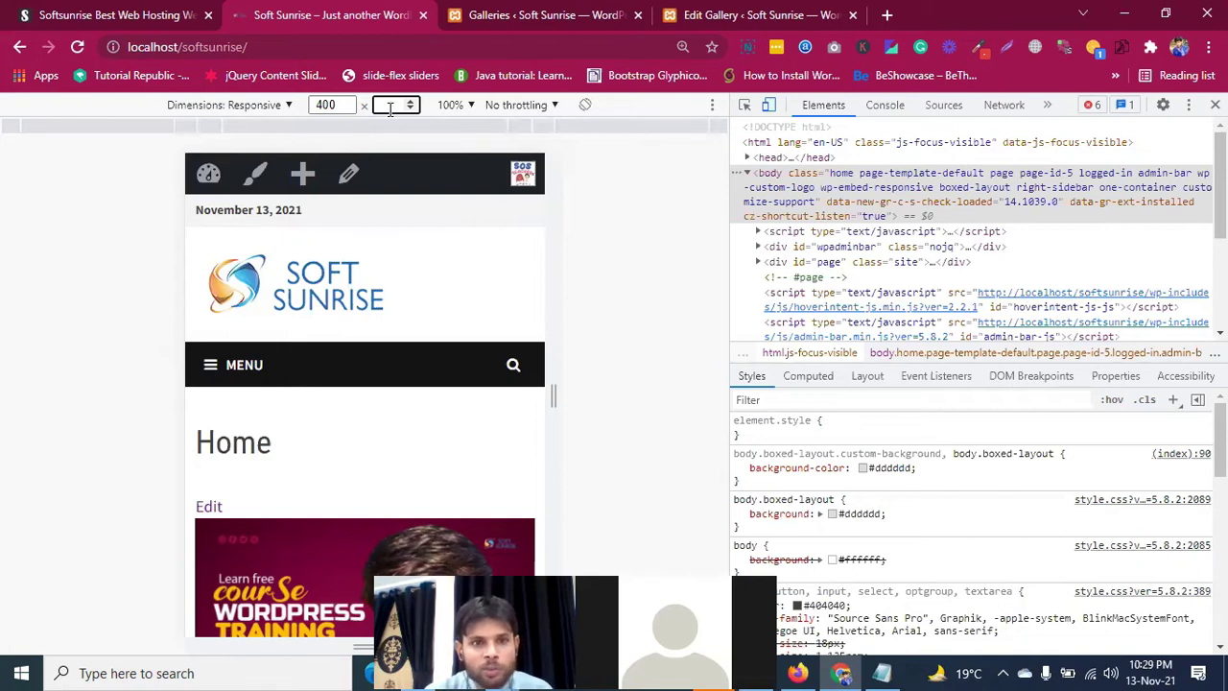
double_click(326, 105)
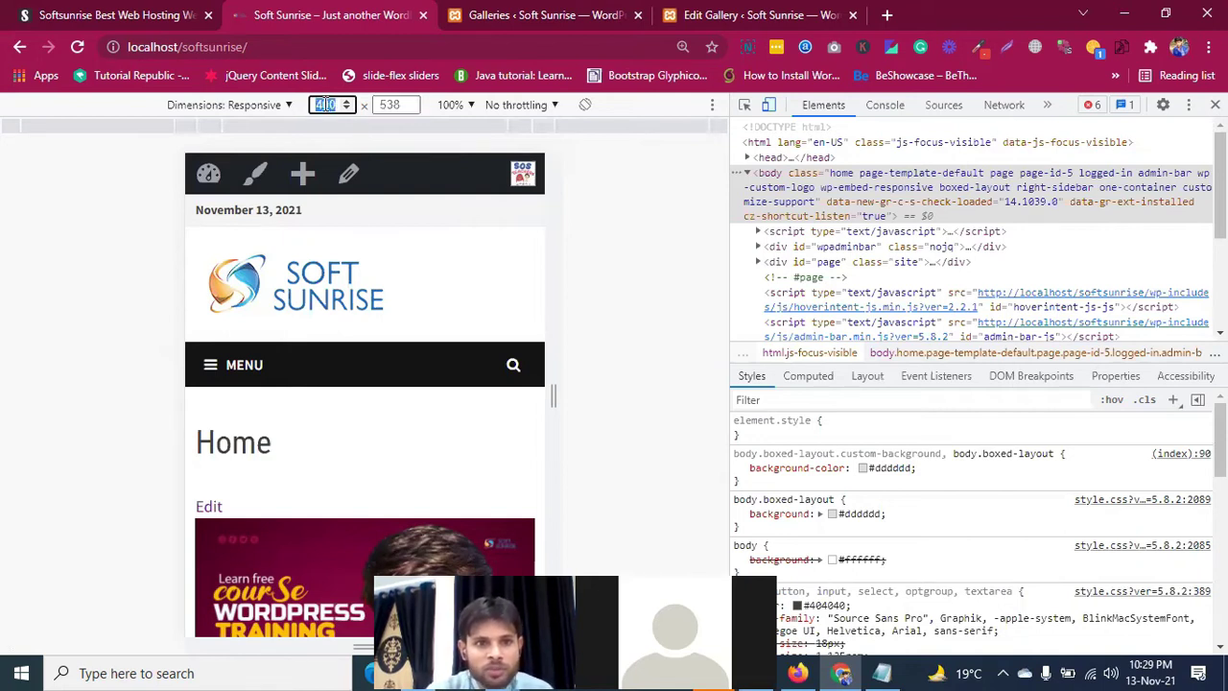
scroll(408, 288, down, 8)
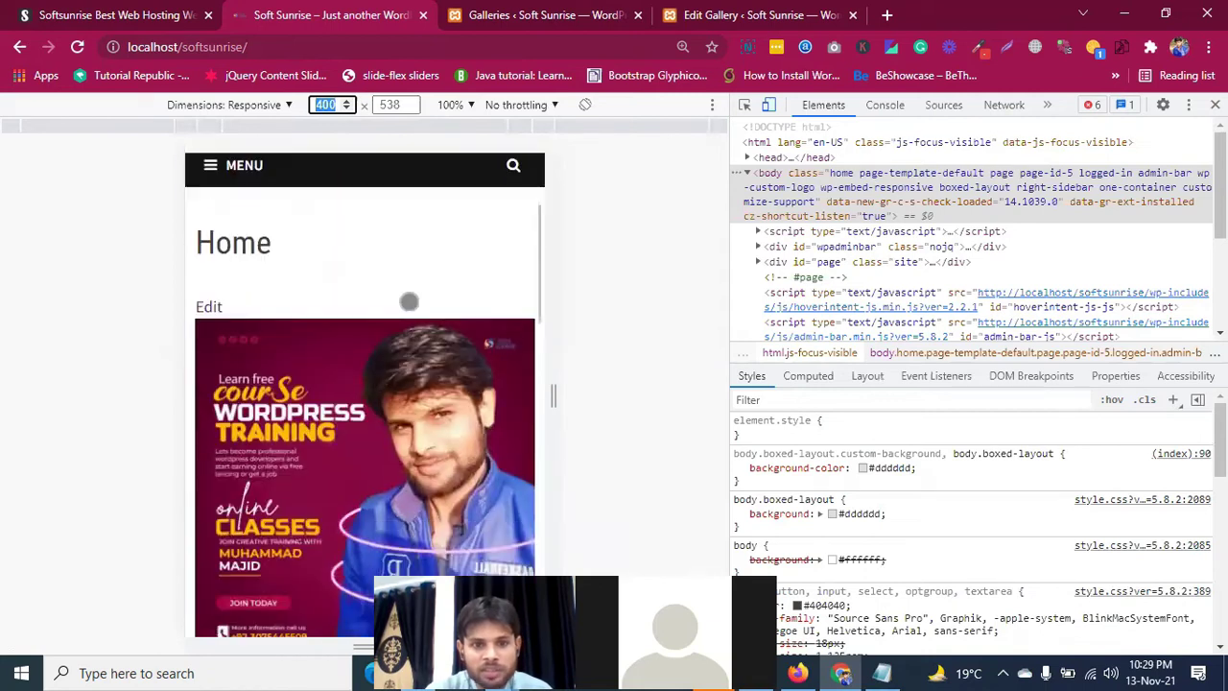
scroll(409, 295, down, 6)
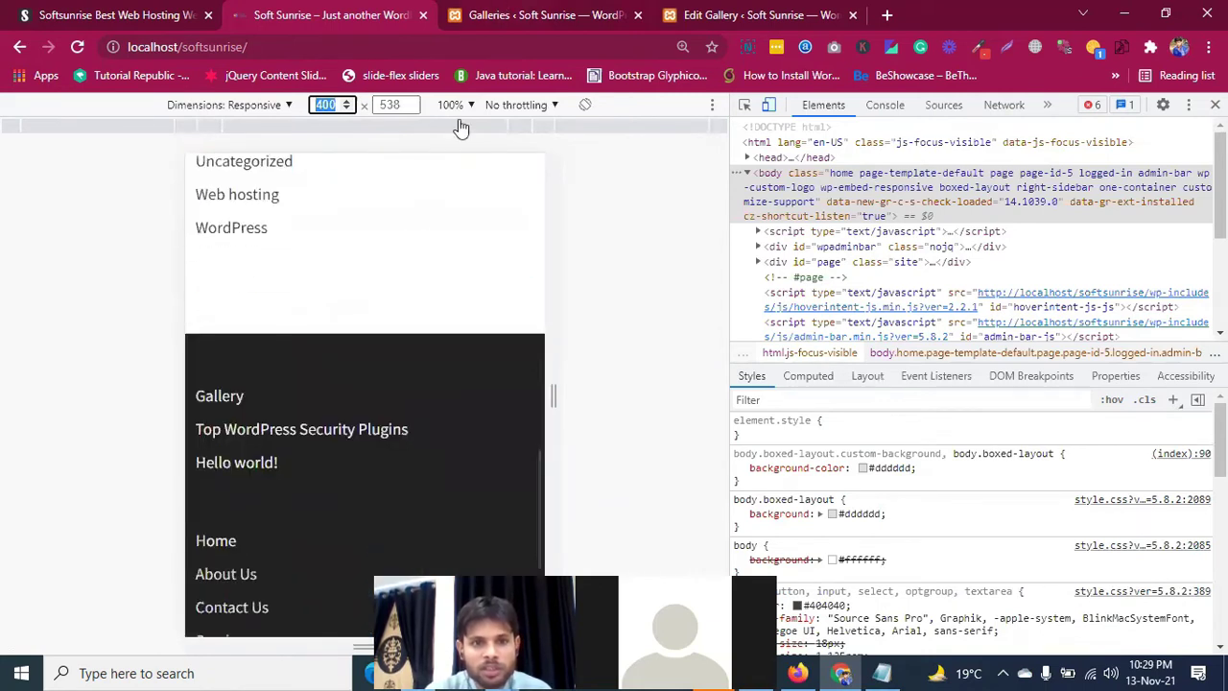
scroll(396, 354, up, 14)
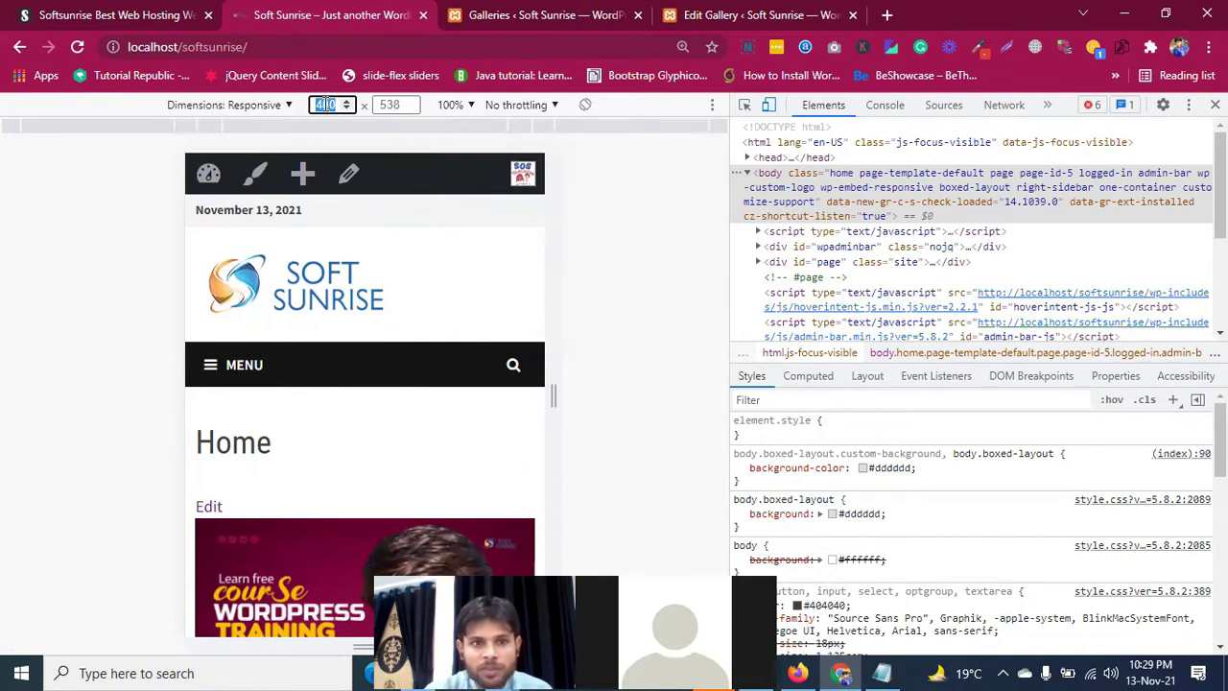
Step: Preview the home page with the Moto G4, Pixel 2 and Pixel 2 XL device presets
click(276, 108)
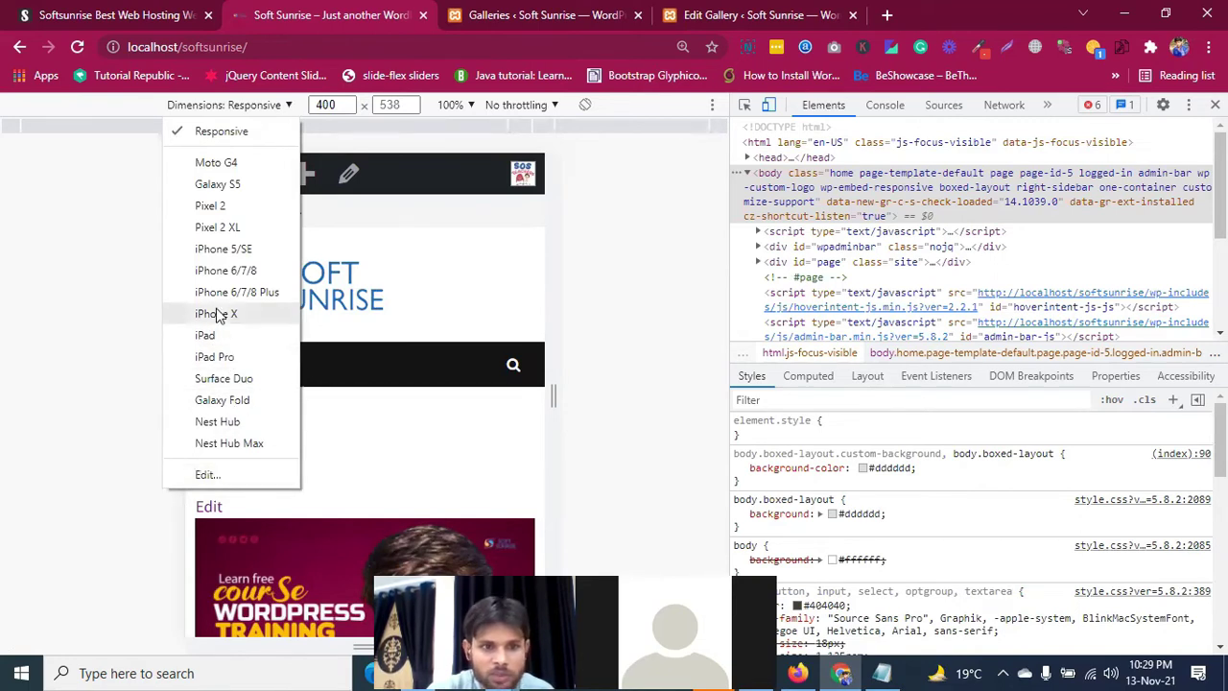
click(212, 170)
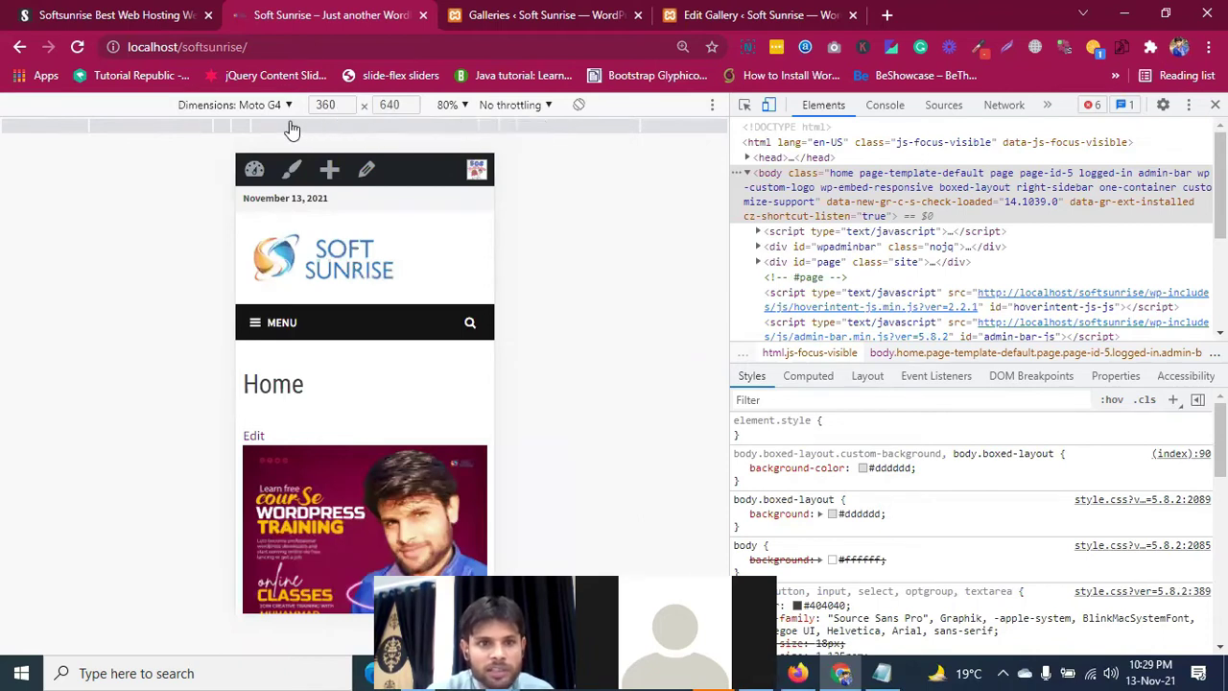
click(223, 108)
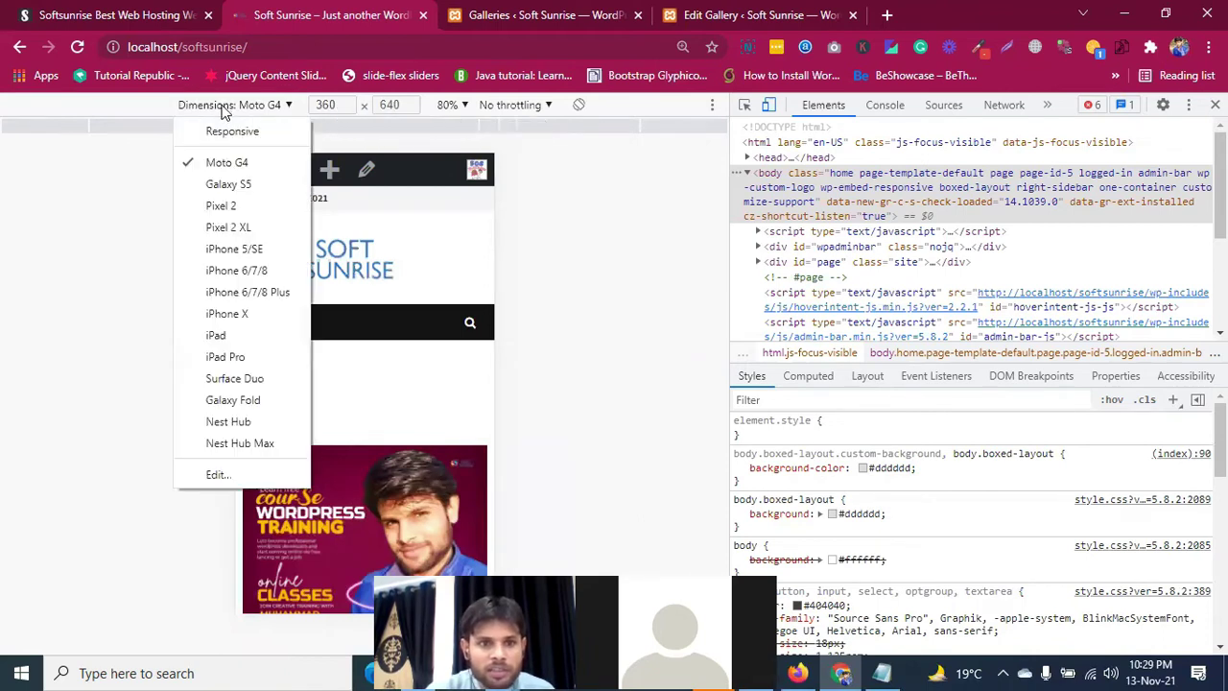
click(226, 203)
click(223, 108)
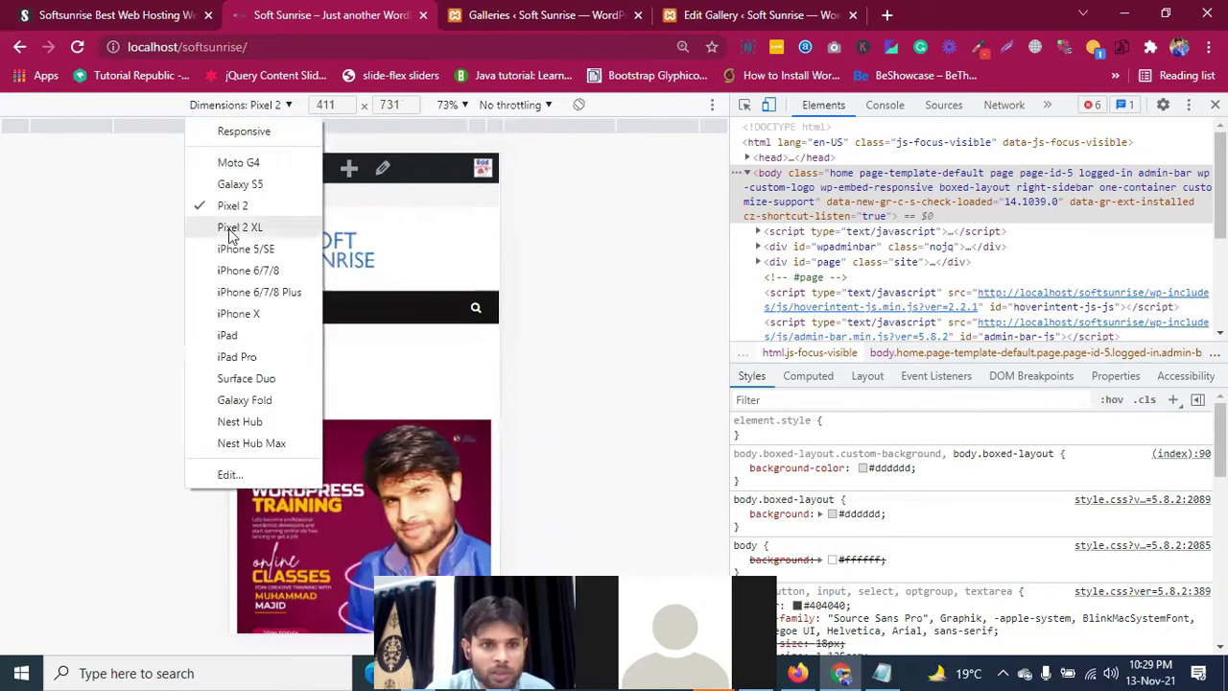
click(230, 231)
Step: Preview the home page as iPhone X and iPad, and return to the iPhone X preset
click(230, 105)
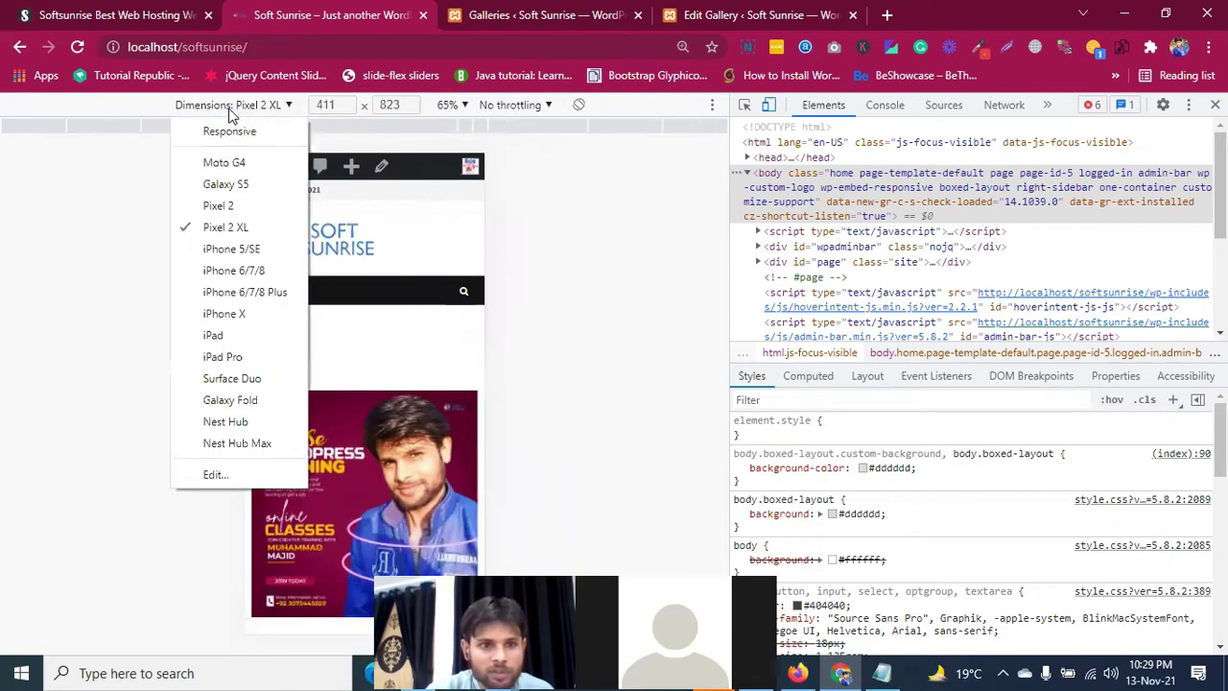
click(223, 313)
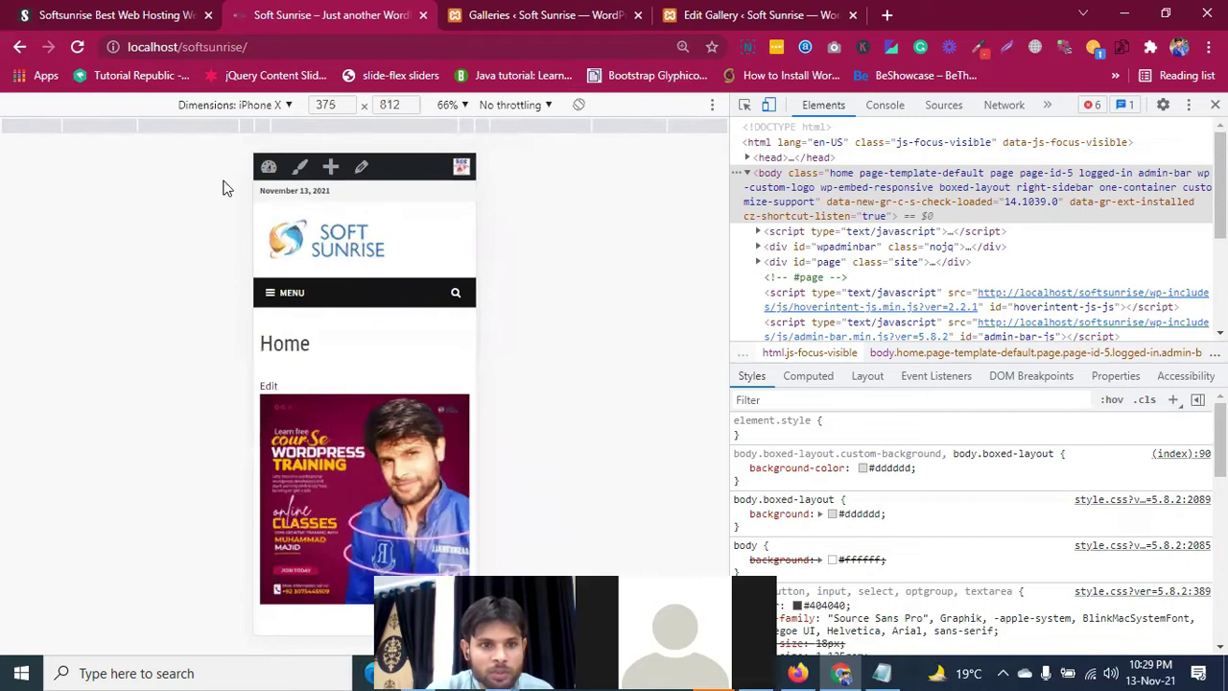
click(217, 110)
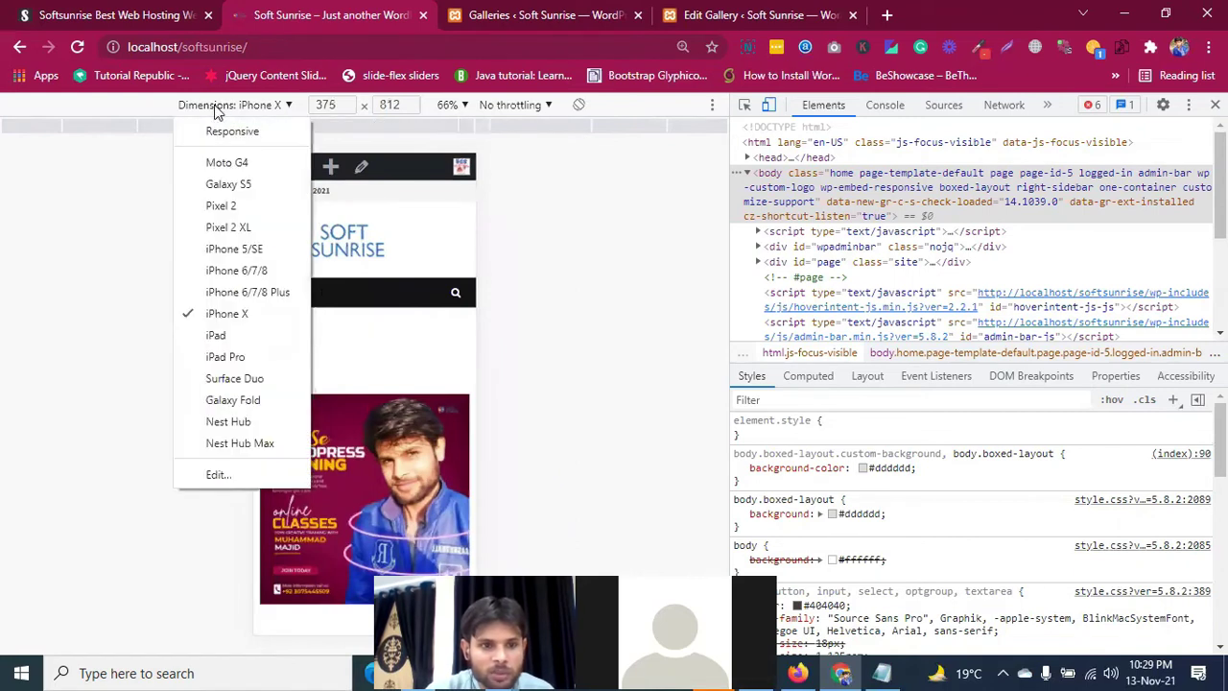
click(219, 334)
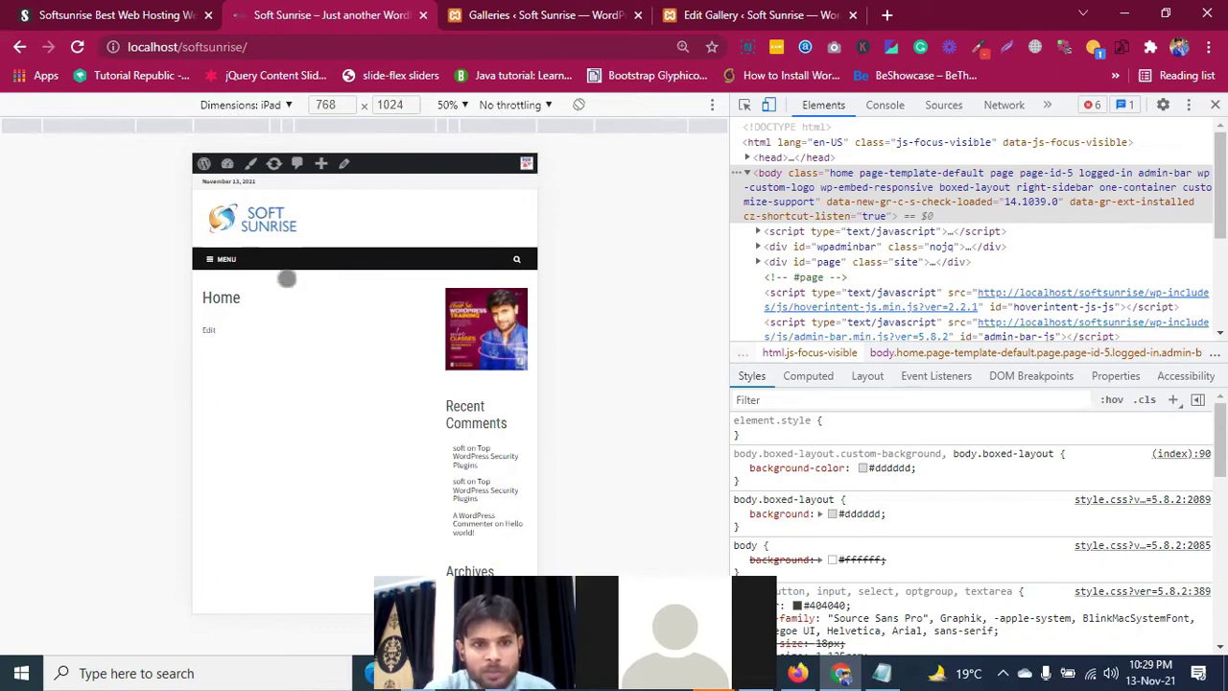
click(230, 108)
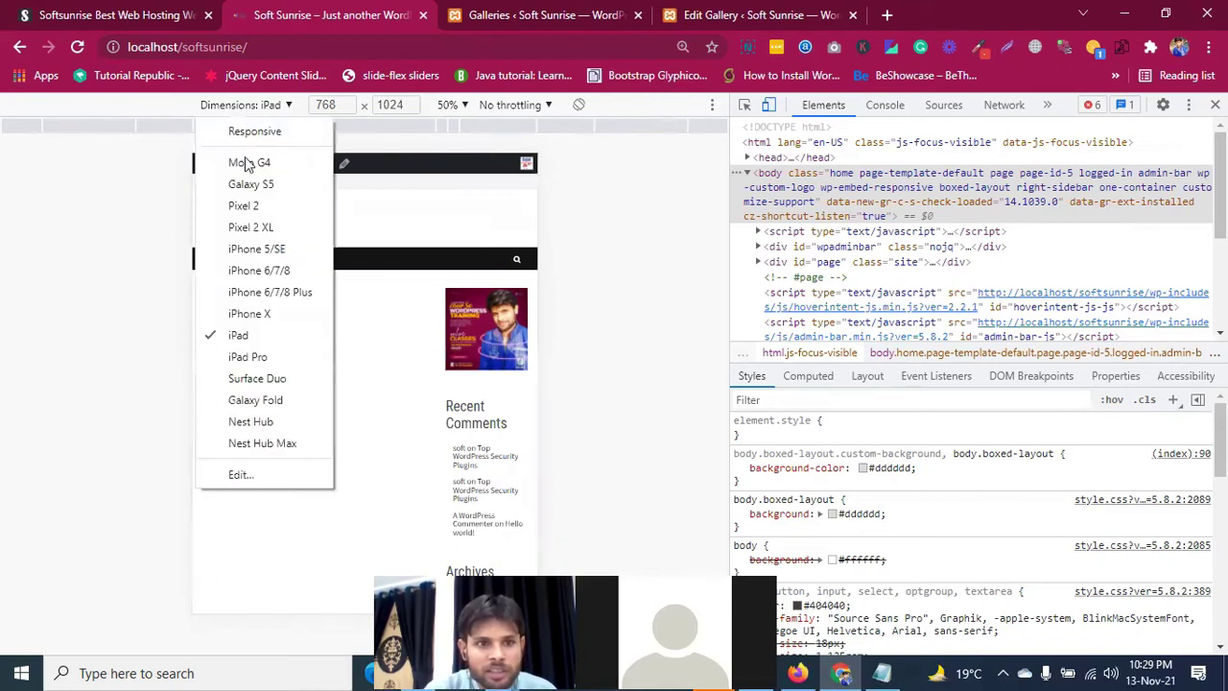
click(246, 309)
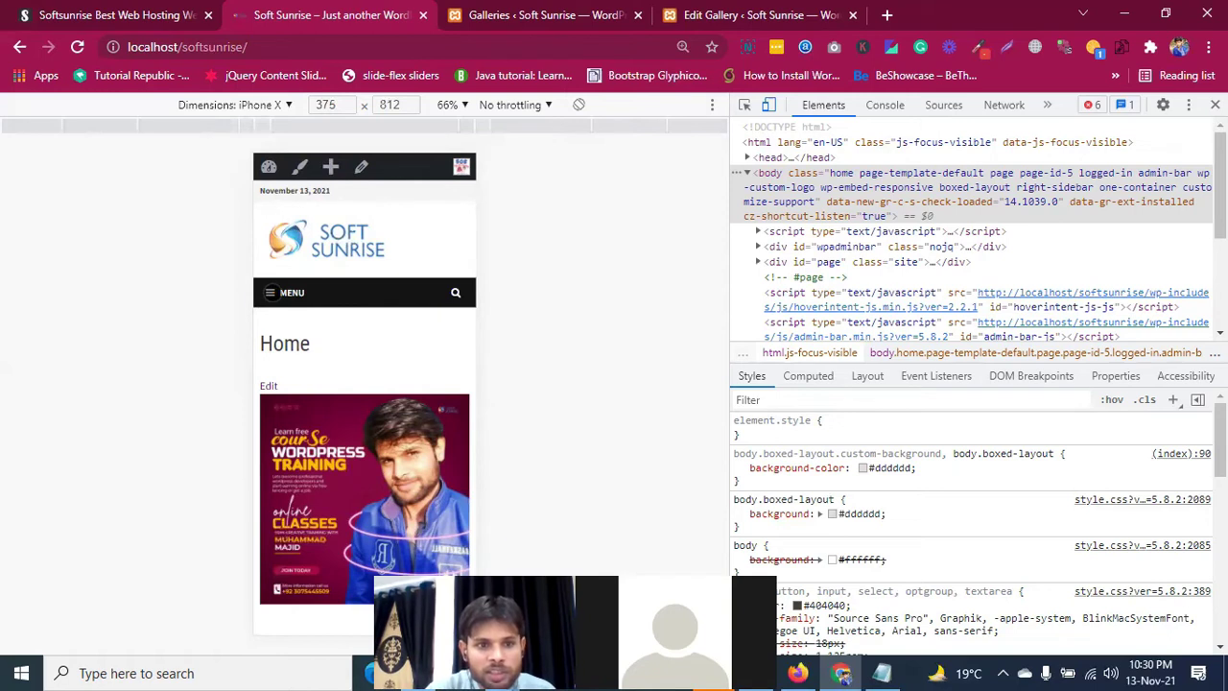
Step: Expand and collapse the site's mobile menu in the iPhone X view, and close the developer tools
click(272, 292)
click(272, 287)
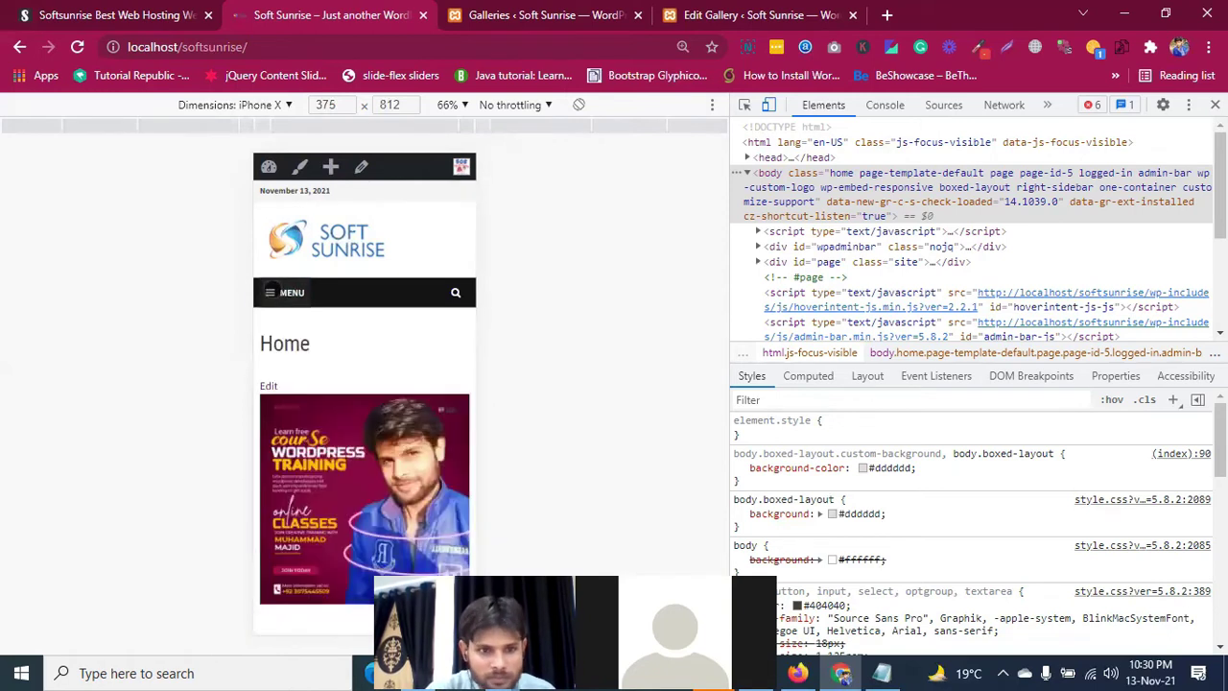
click(270, 292)
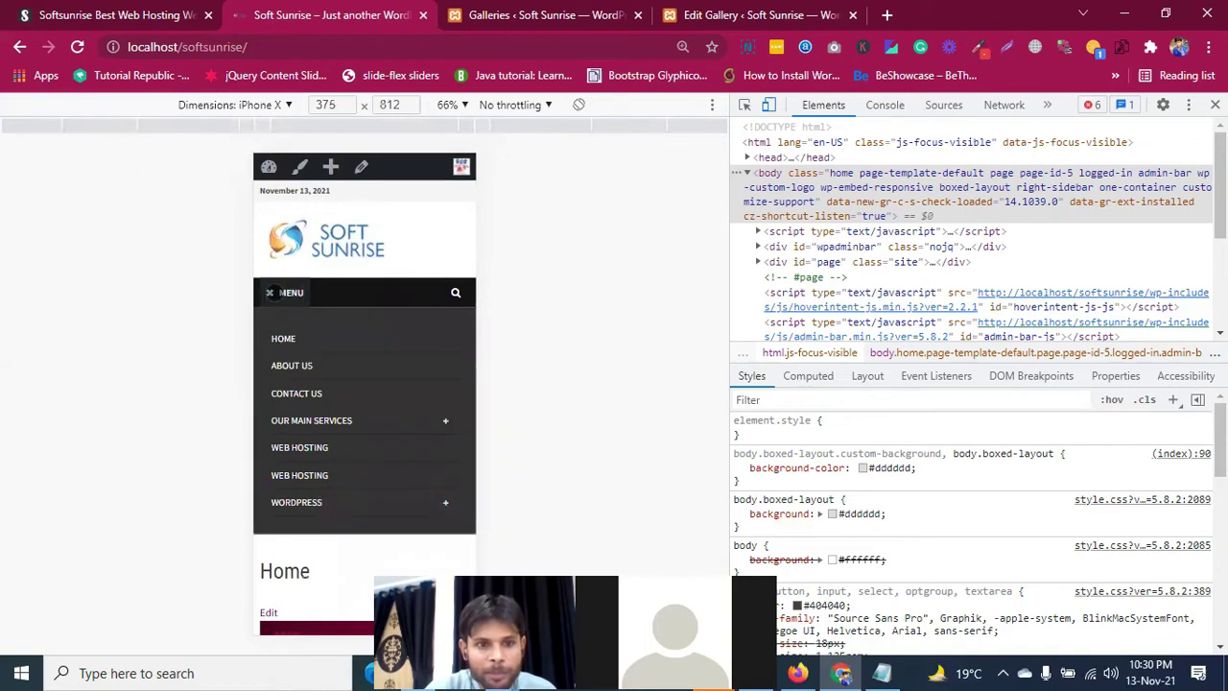
click(272, 293)
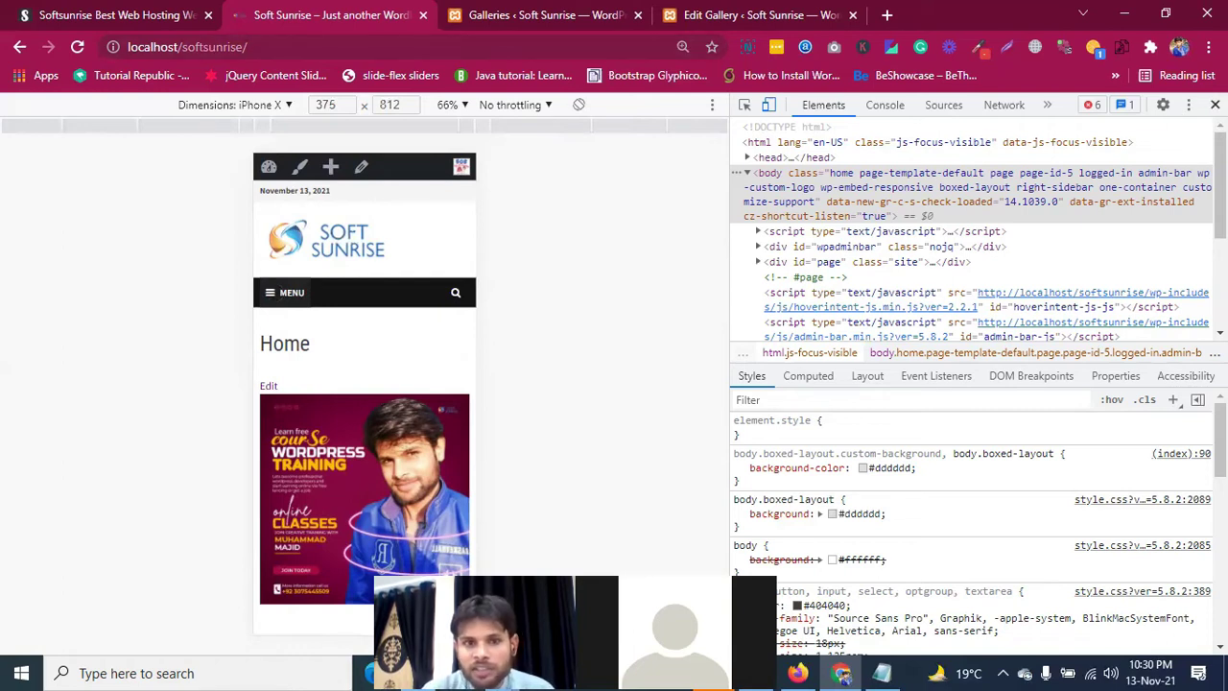
key(F12)
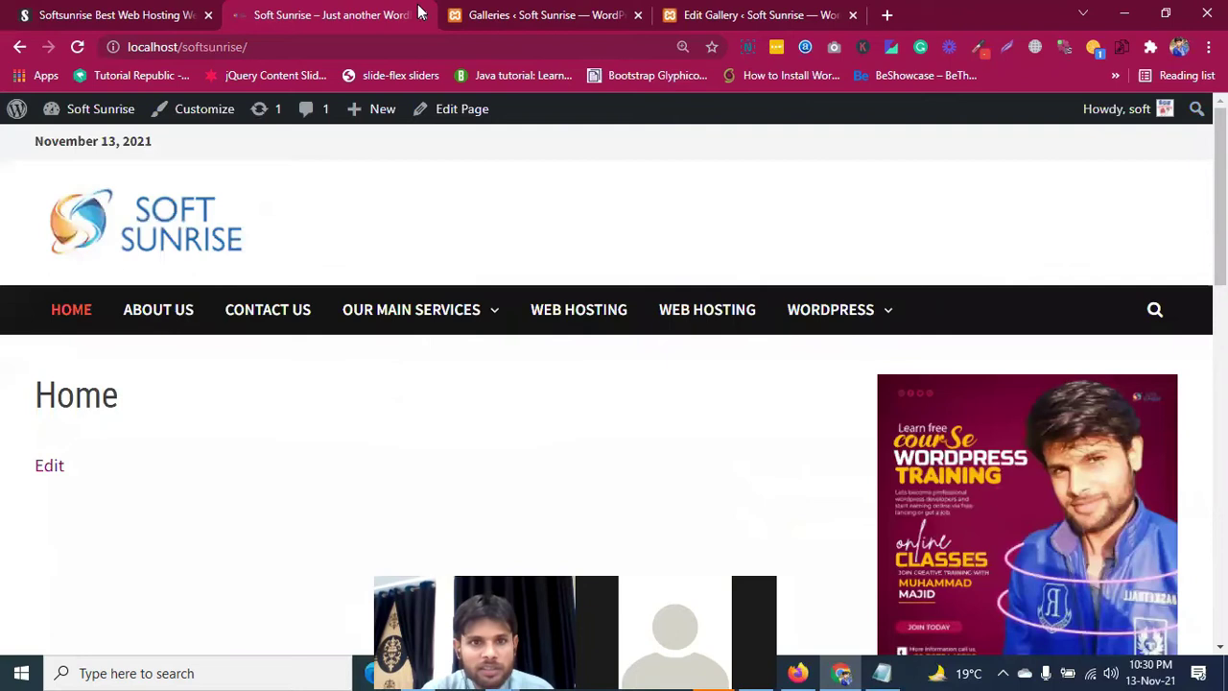
Step: Bring up the Edit Gallery admin page, copy the plugin name "Responsive Menu" from the Notepad notes, and return to Chrome
click(753, 9)
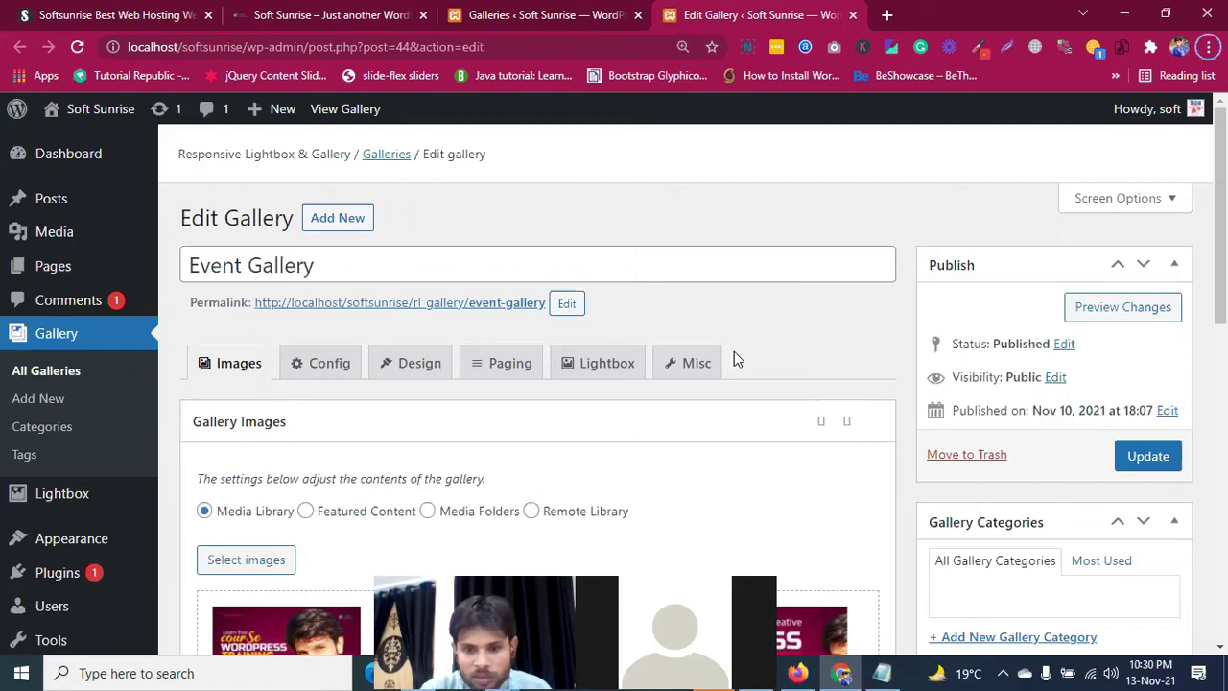
key(super+d)
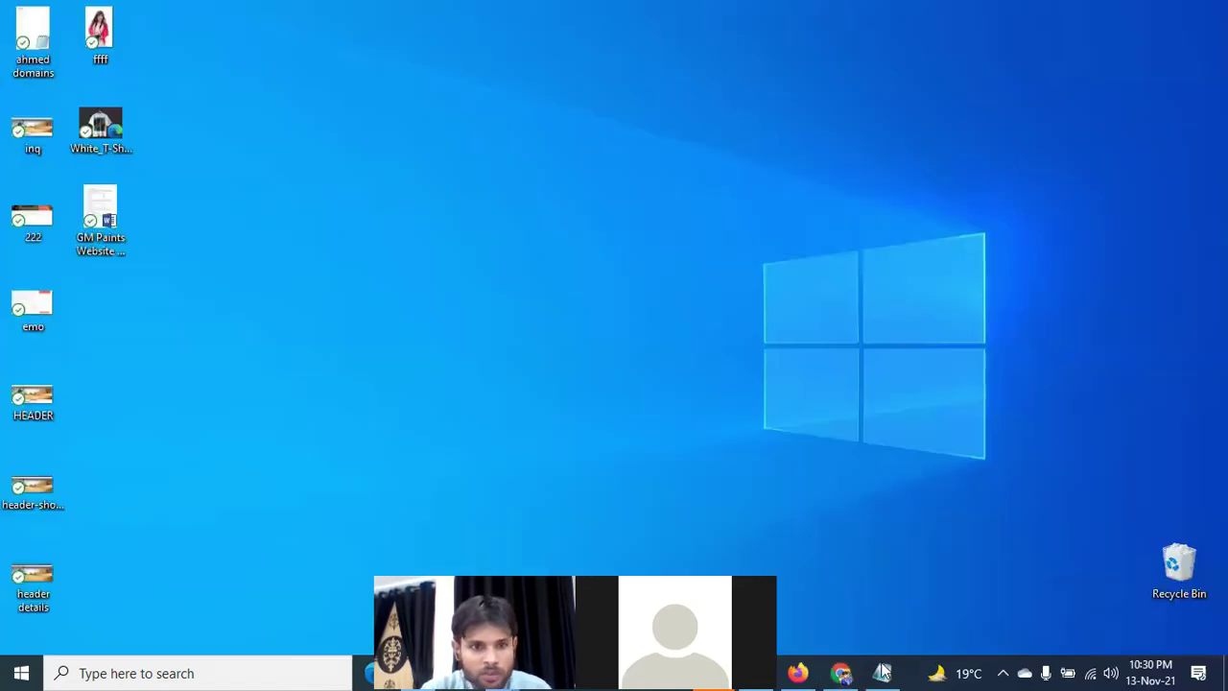
key(alt+Tab)
drag(304, 253, 414, 251)
key(ctrl+c)
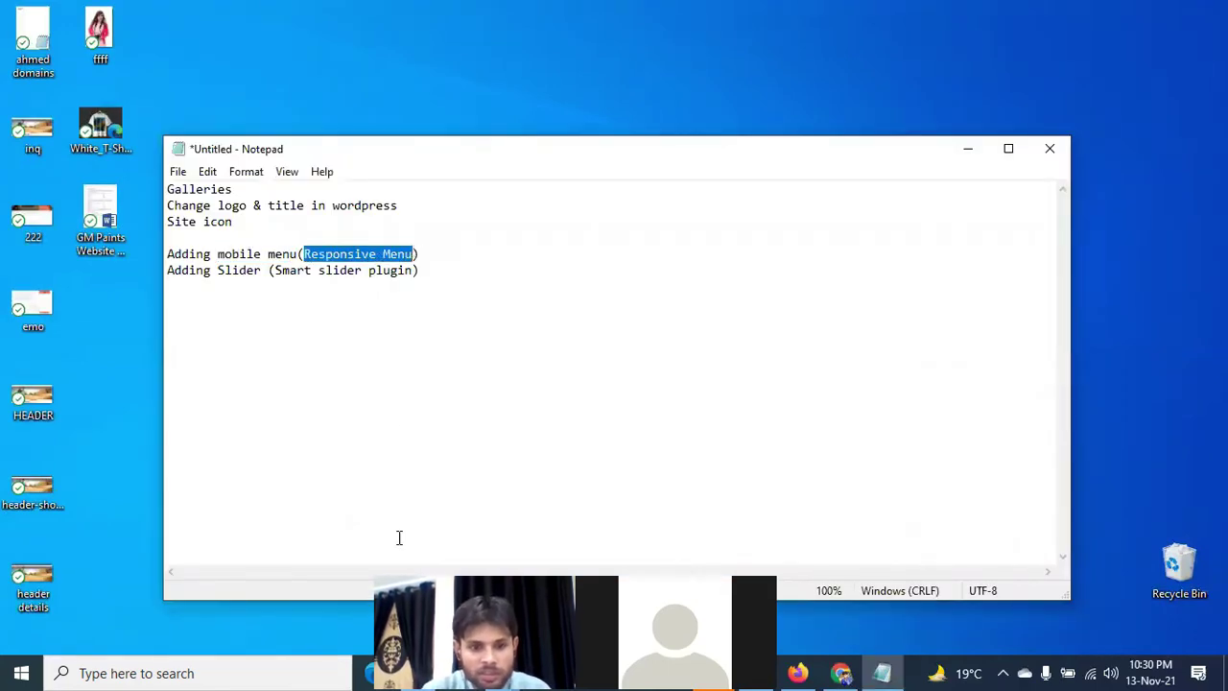
key(alt+Tab)
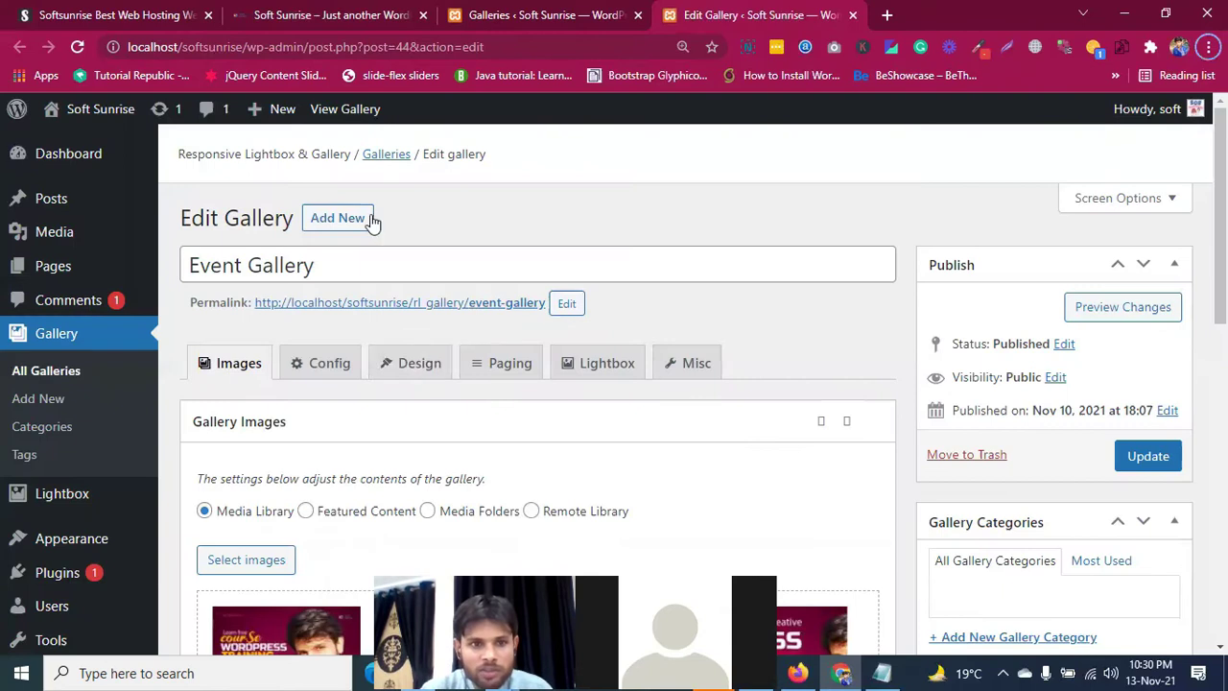
Step: Go to the page for adding new plugins and search the plugin directory for "Responsive Menu"
scroll(48, 485, down, 2)
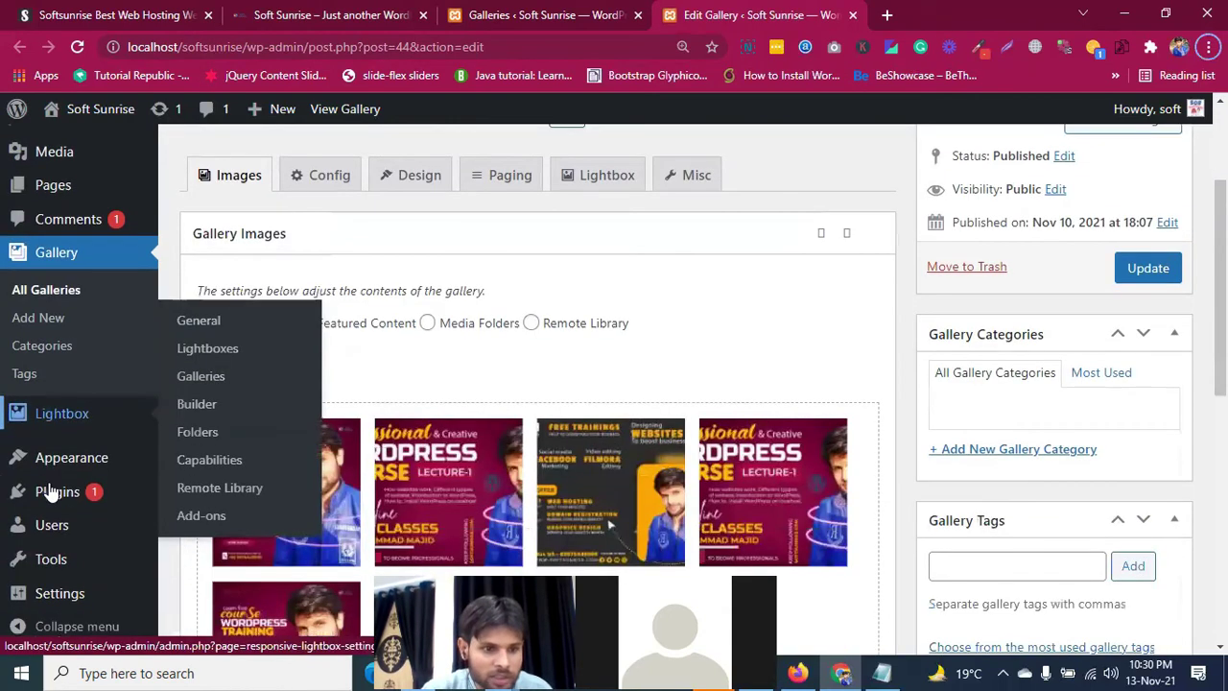
mouse_move(60, 497)
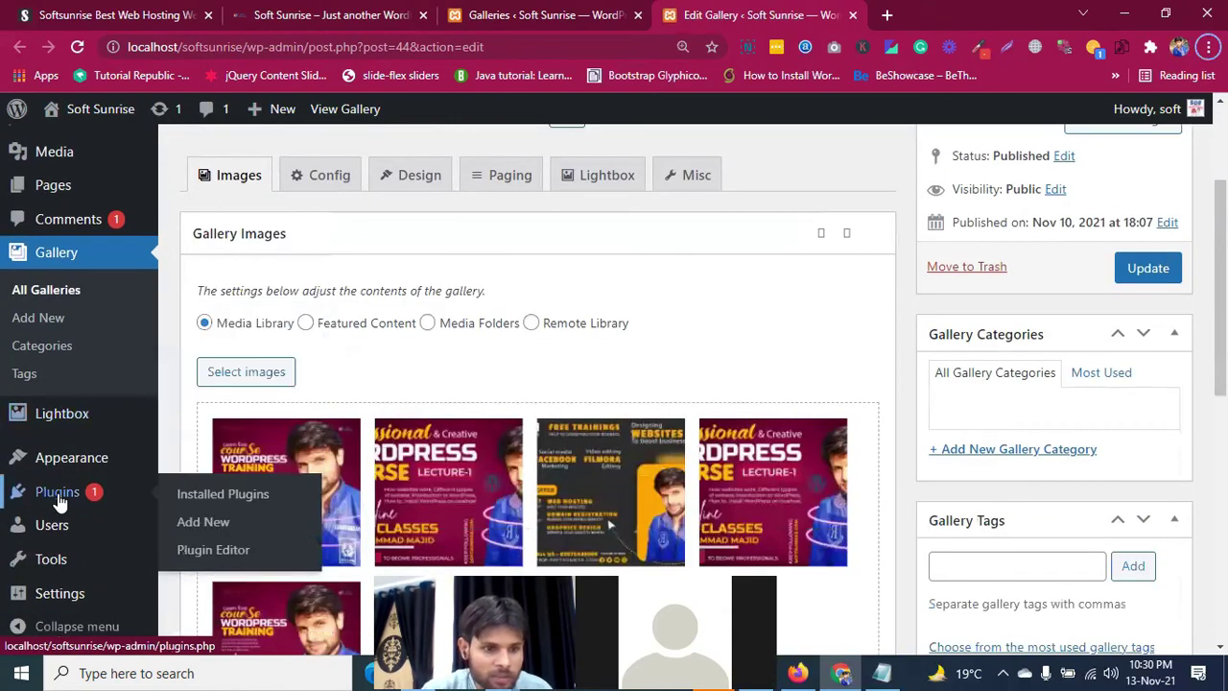
click(199, 523)
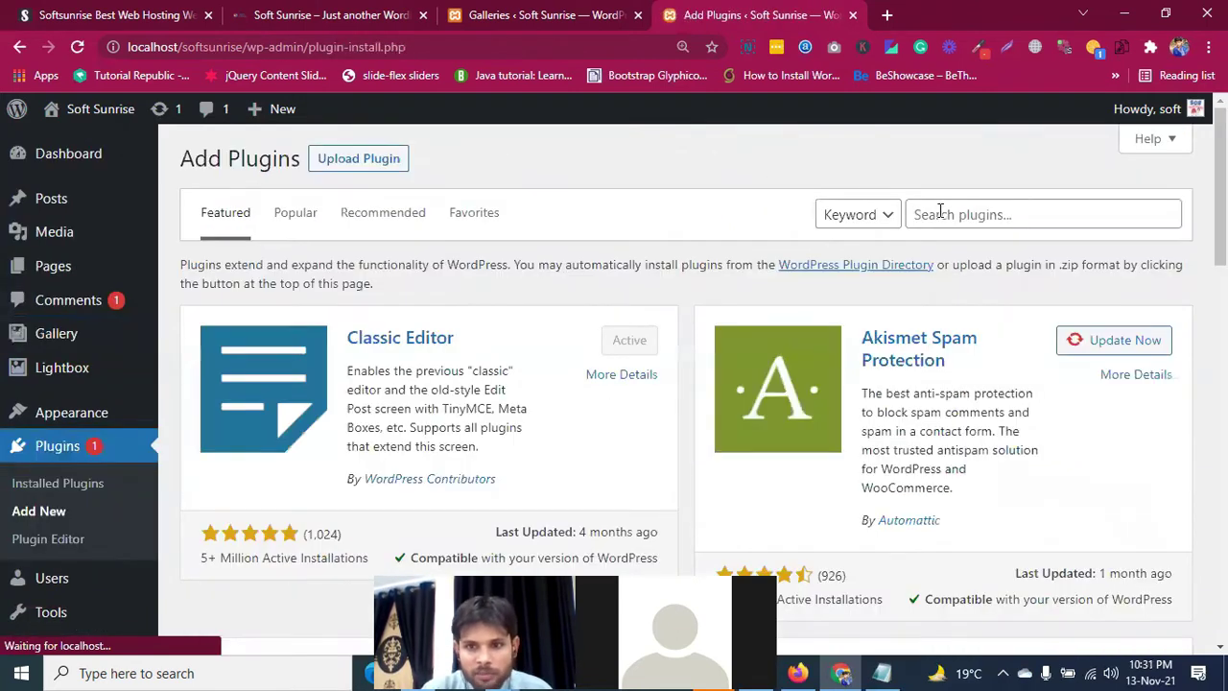
click(940, 213)
key(ctrl+v)
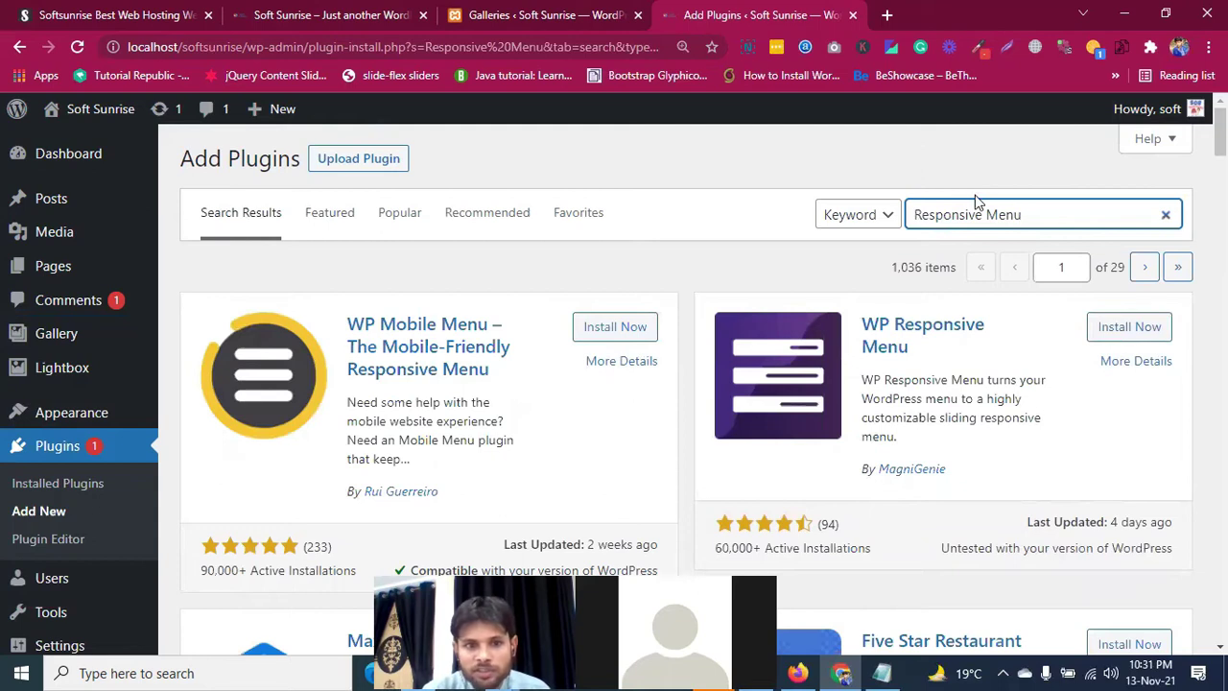
Step: Install and activate the WP Mobile Menu plugin, and accept its update and diagnostic tracking opt-in
click(600, 331)
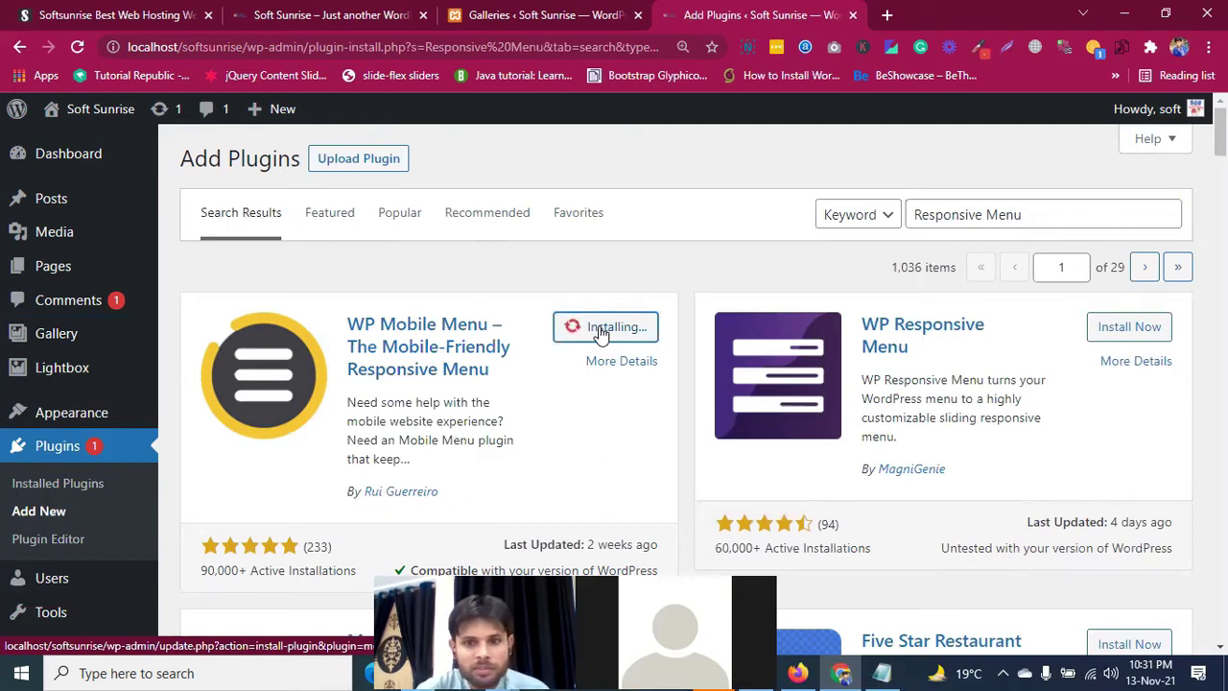
scroll(671, 440, down, 2)
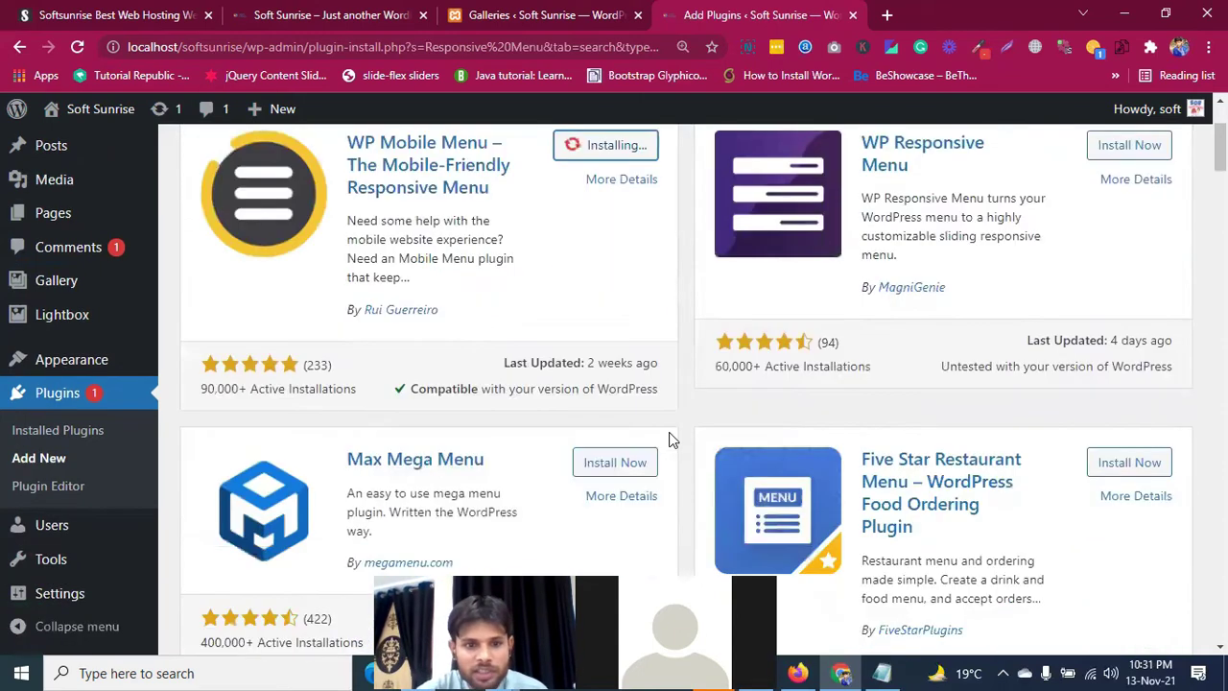
scroll(672, 439, up, 1)
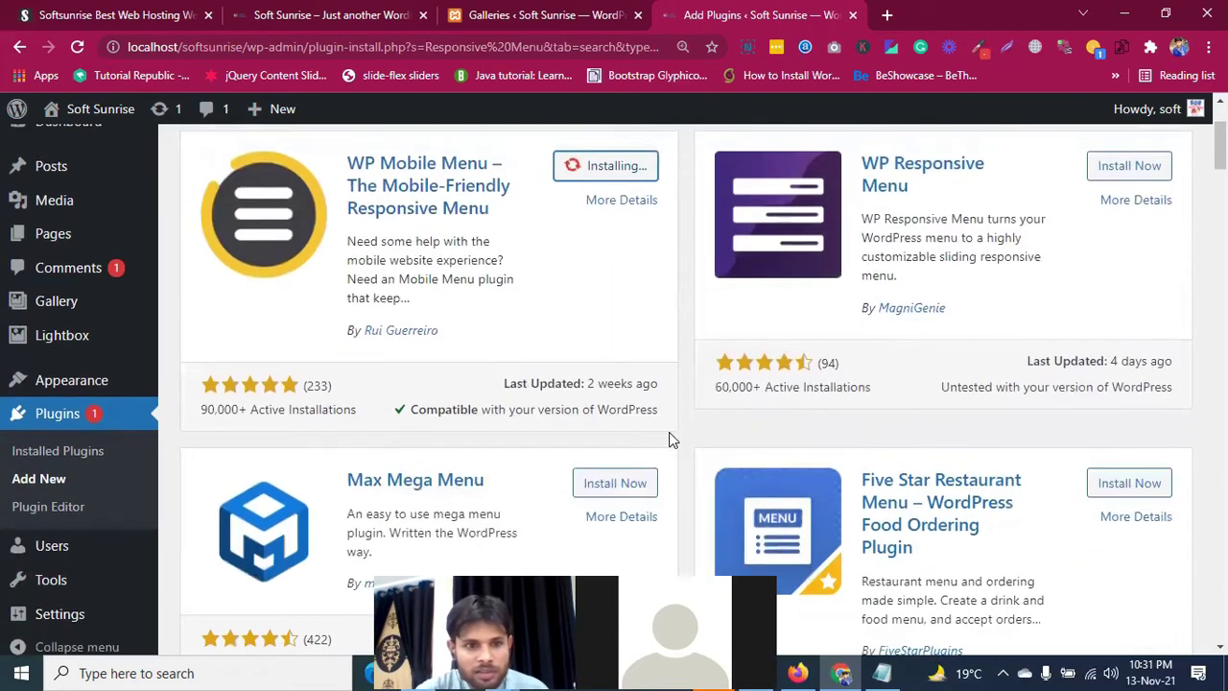
scroll(669, 439, up, 1)
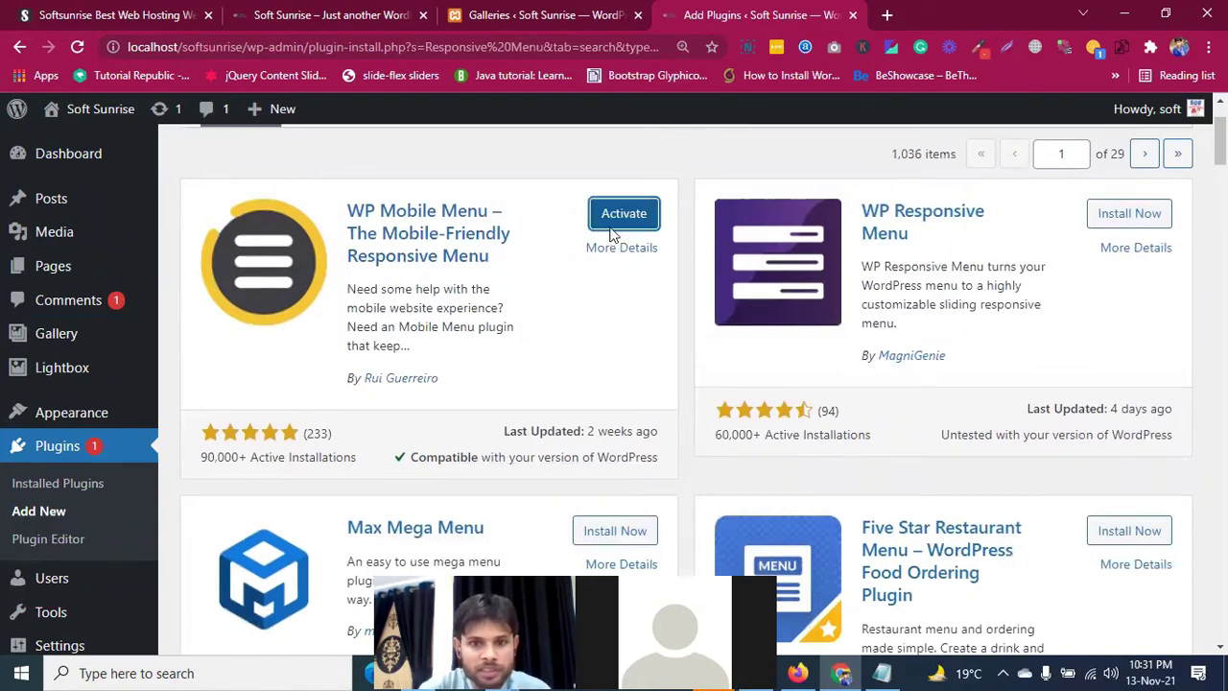
click(614, 220)
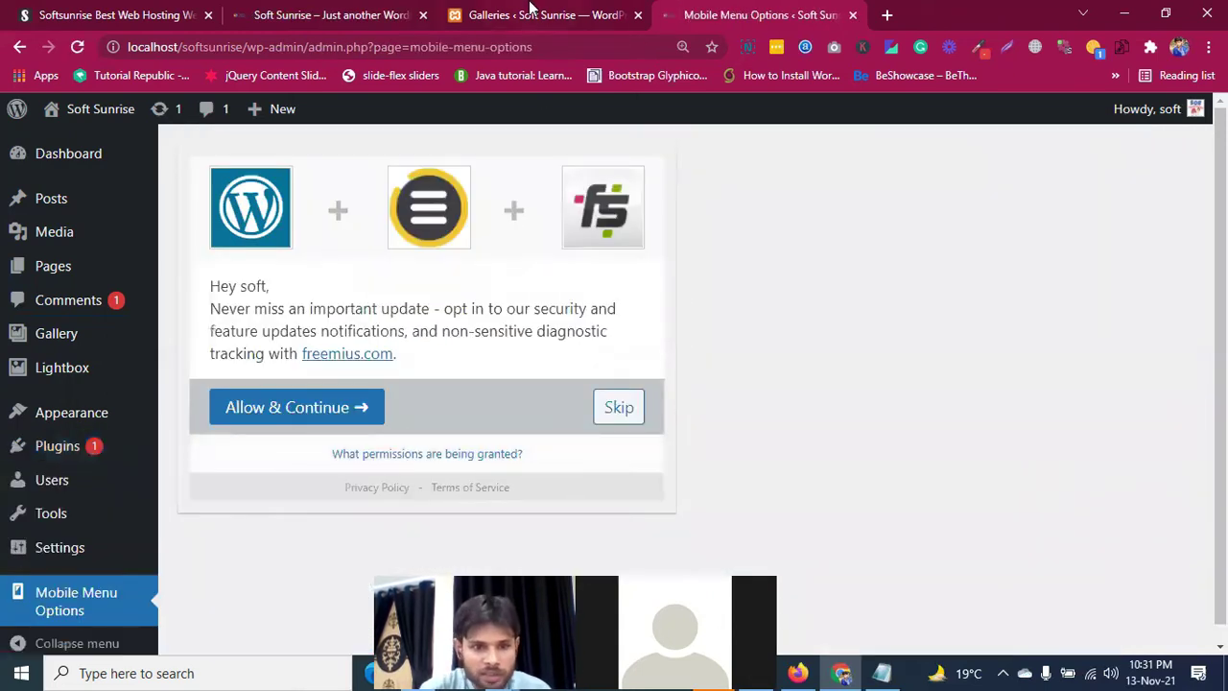
click(259, 404)
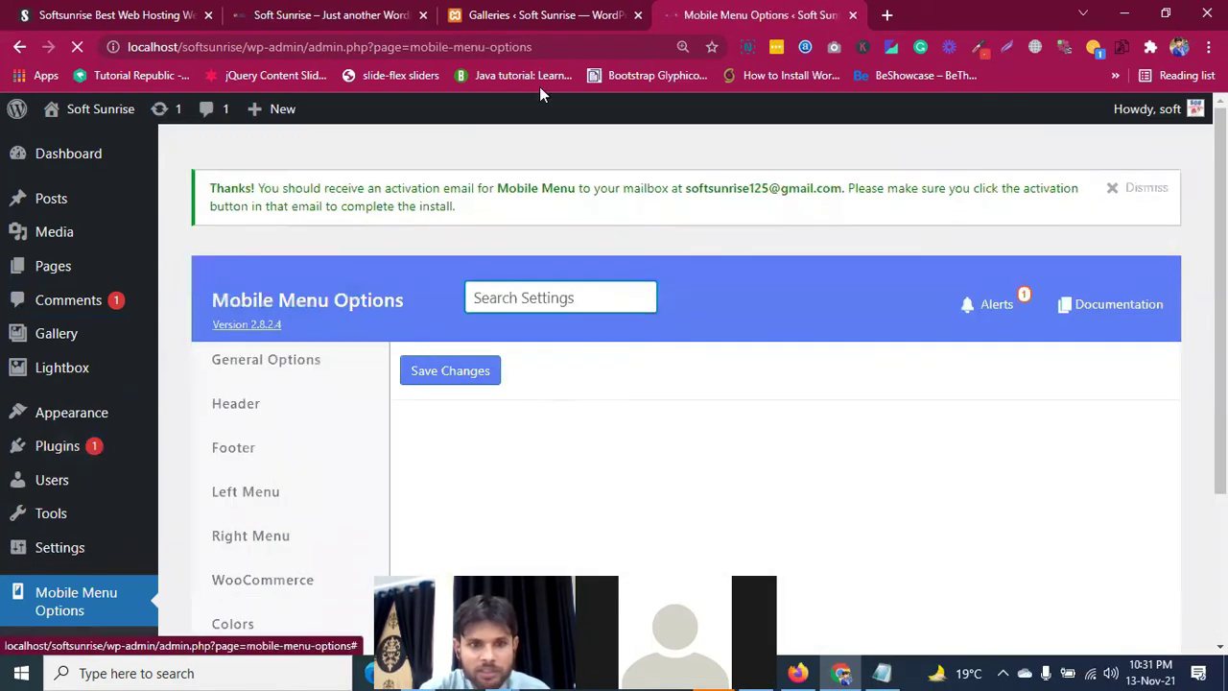
Step: Reload the Soft Sunrise home page, preview it as iPhone X in the developer tools, and expand and collapse its mobile menu
click(524, 12)
click(338, 10)
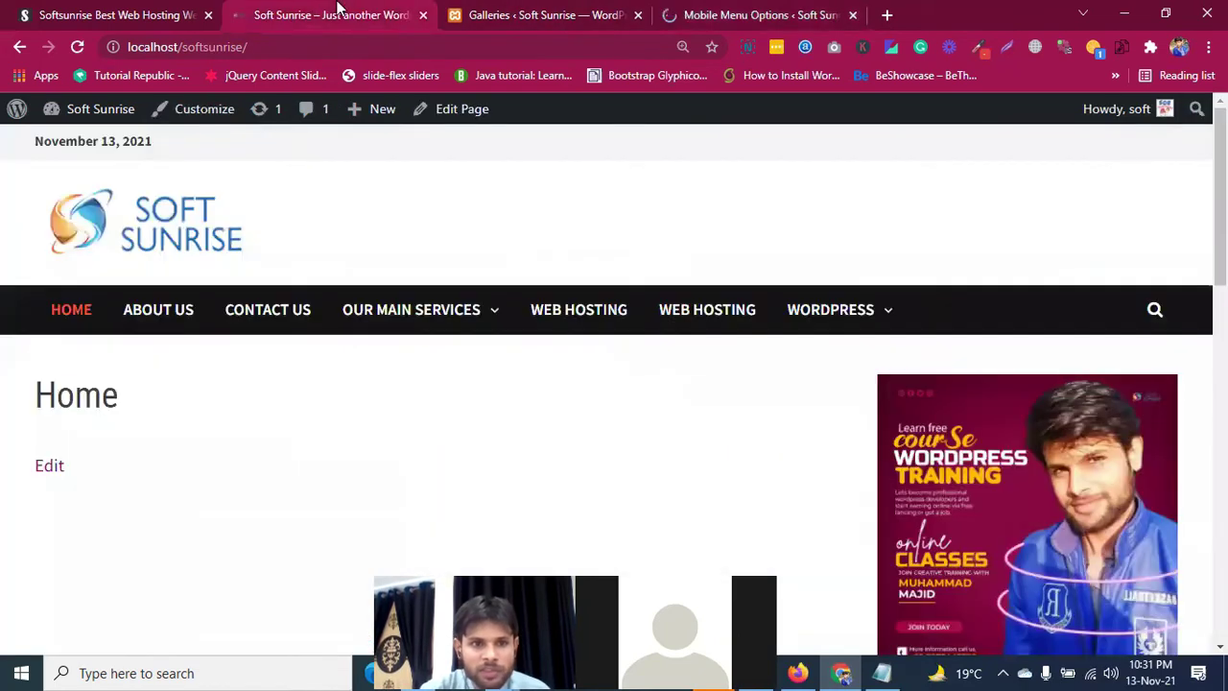
click(78, 47)
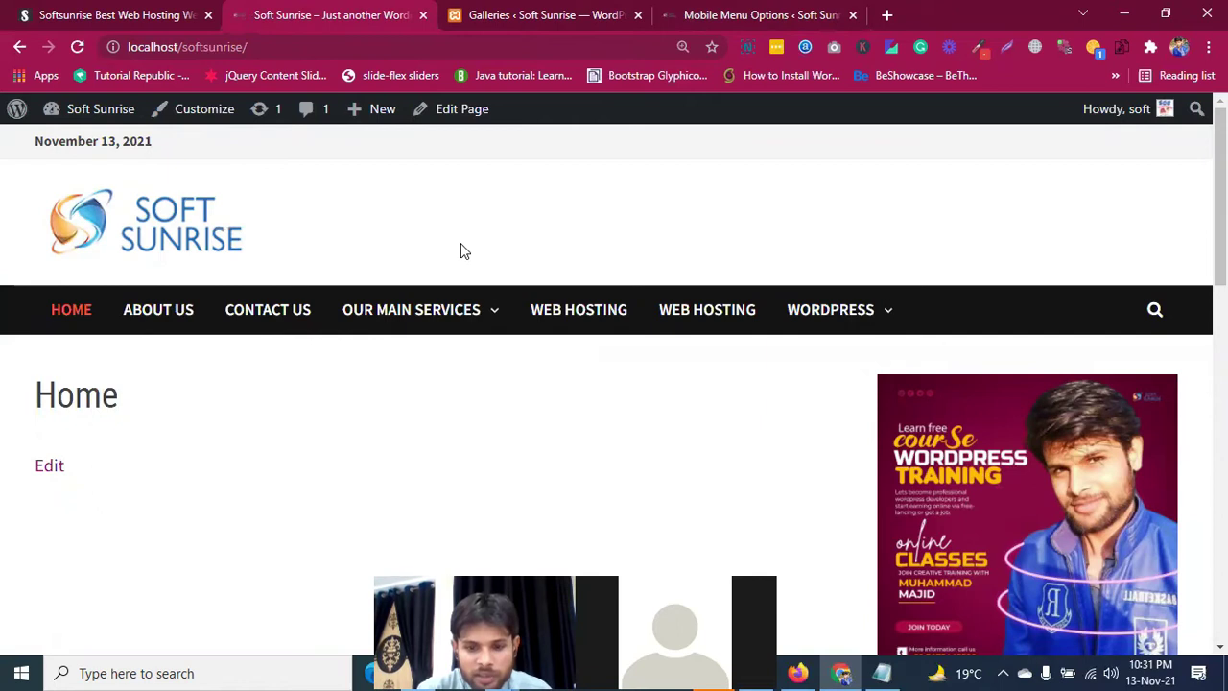
key(ctrl+shift+i)
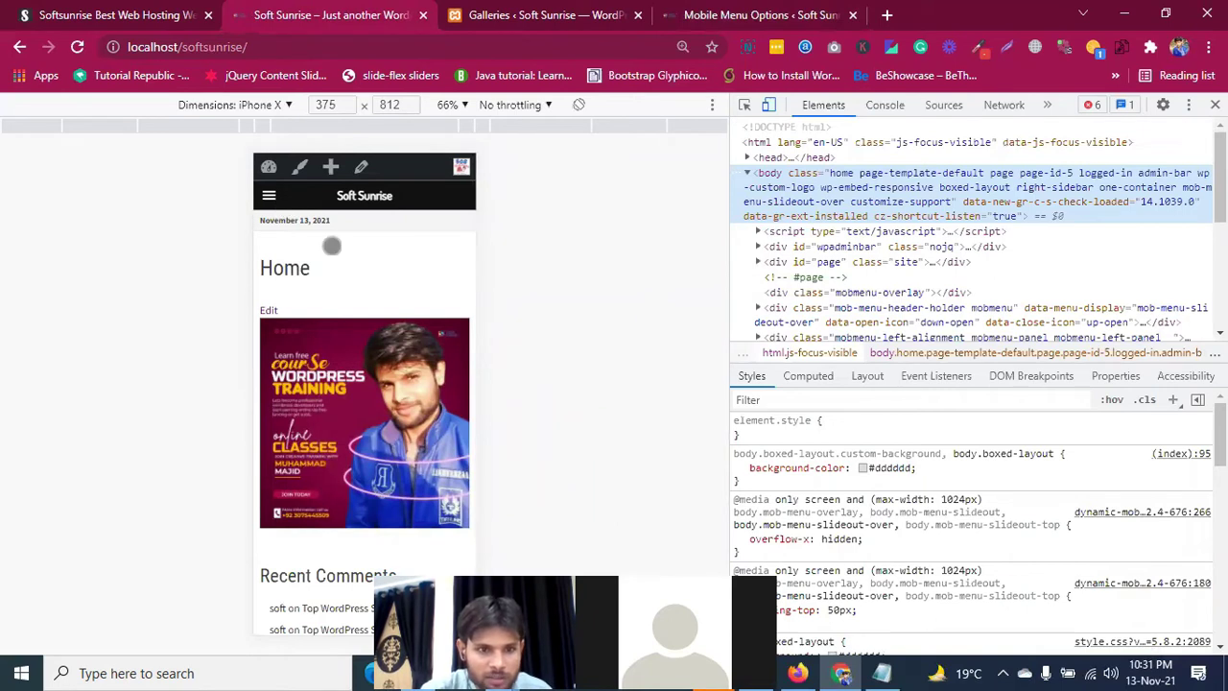
click(269, 196)
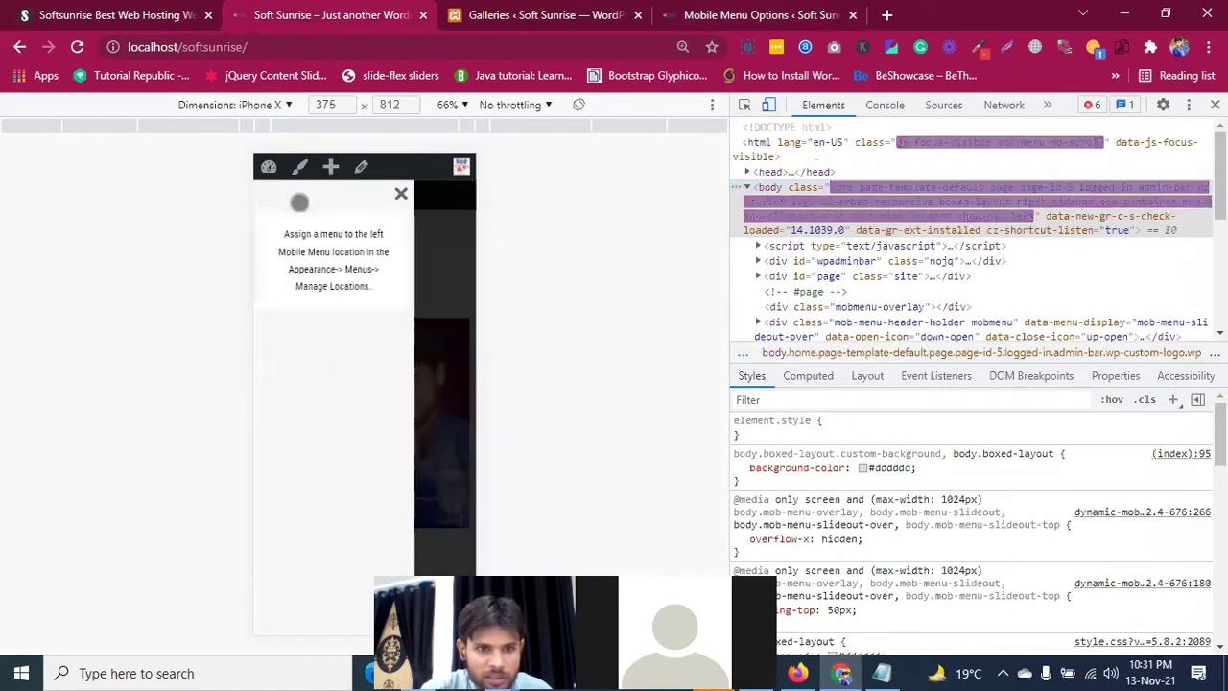
click(402, 193)
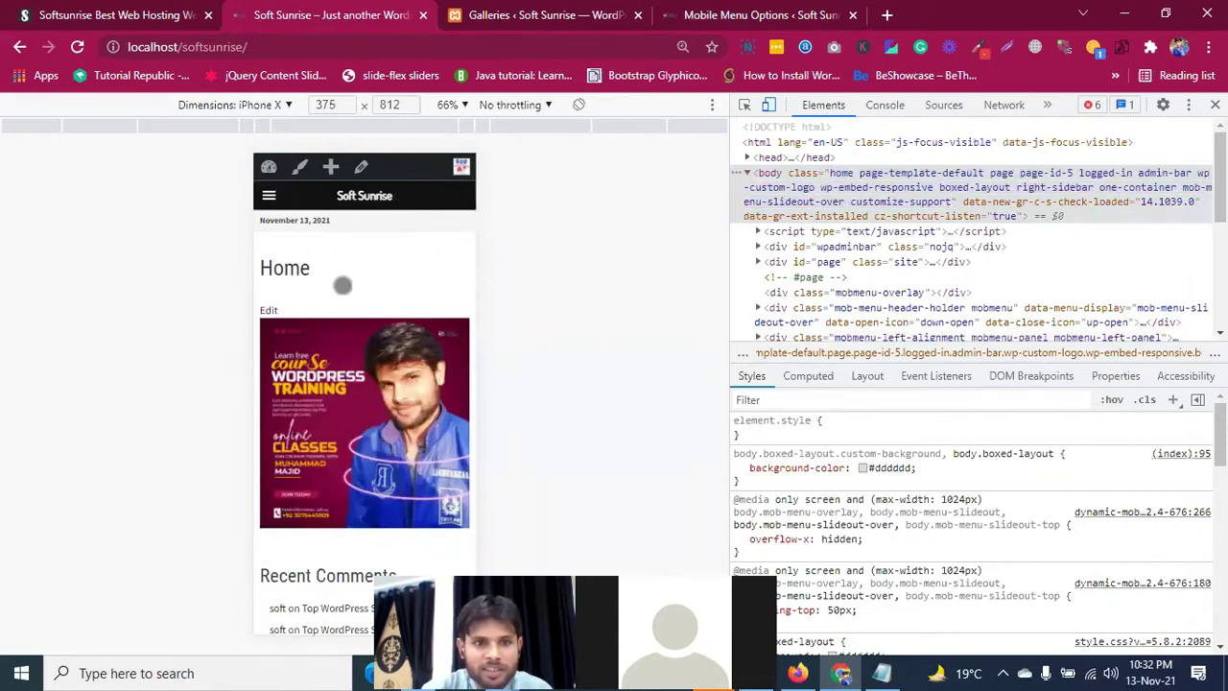
Step: Test opening and closing the slide-out mobile menu two more times in the iPhone X preview
click(269, 195)
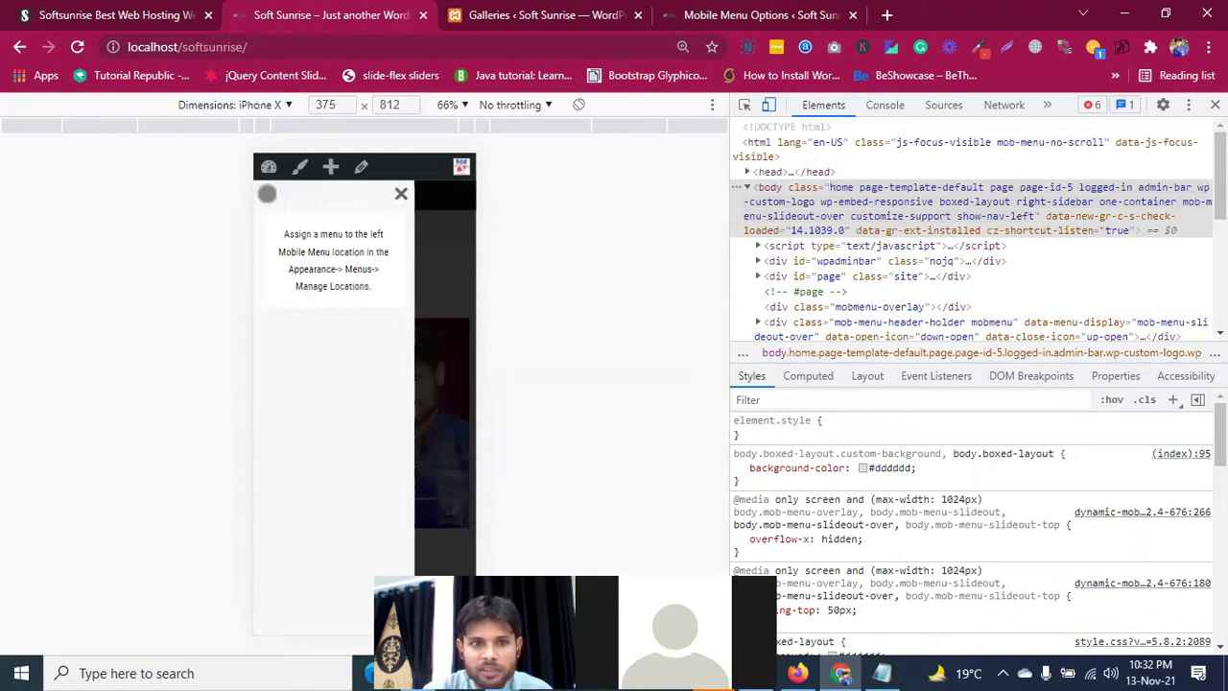
click(403, 193)
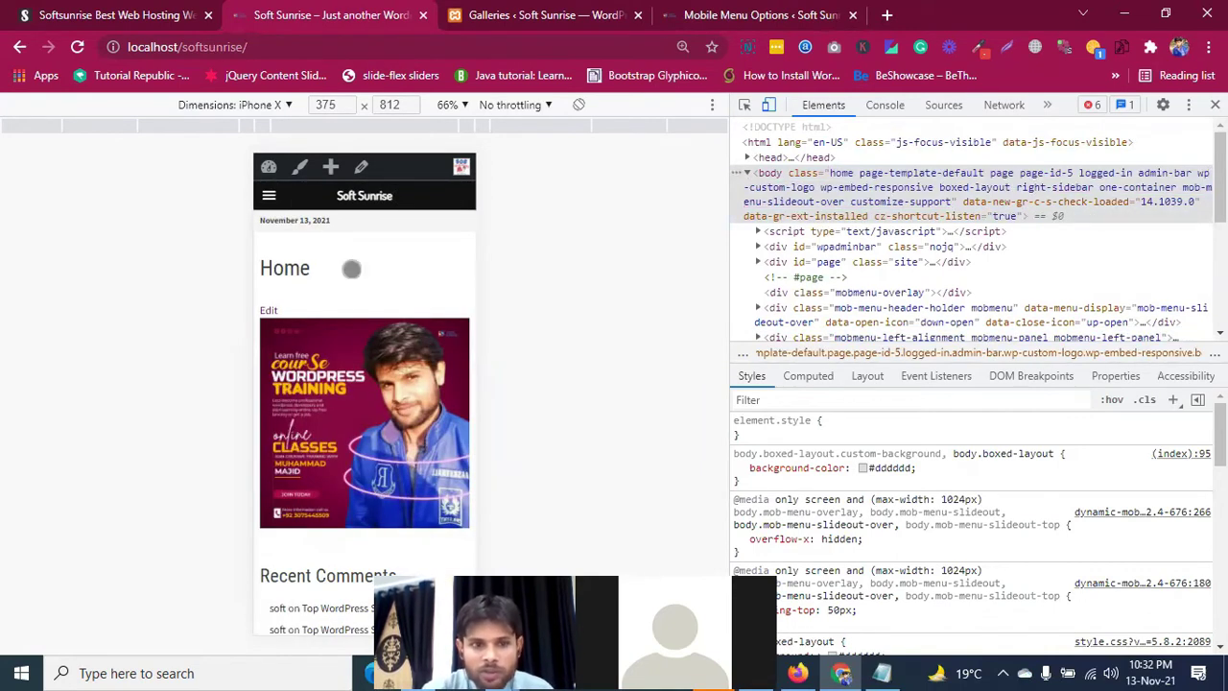
scroll(352, 266, down, 3)
scroll(351, 266, up, 3)
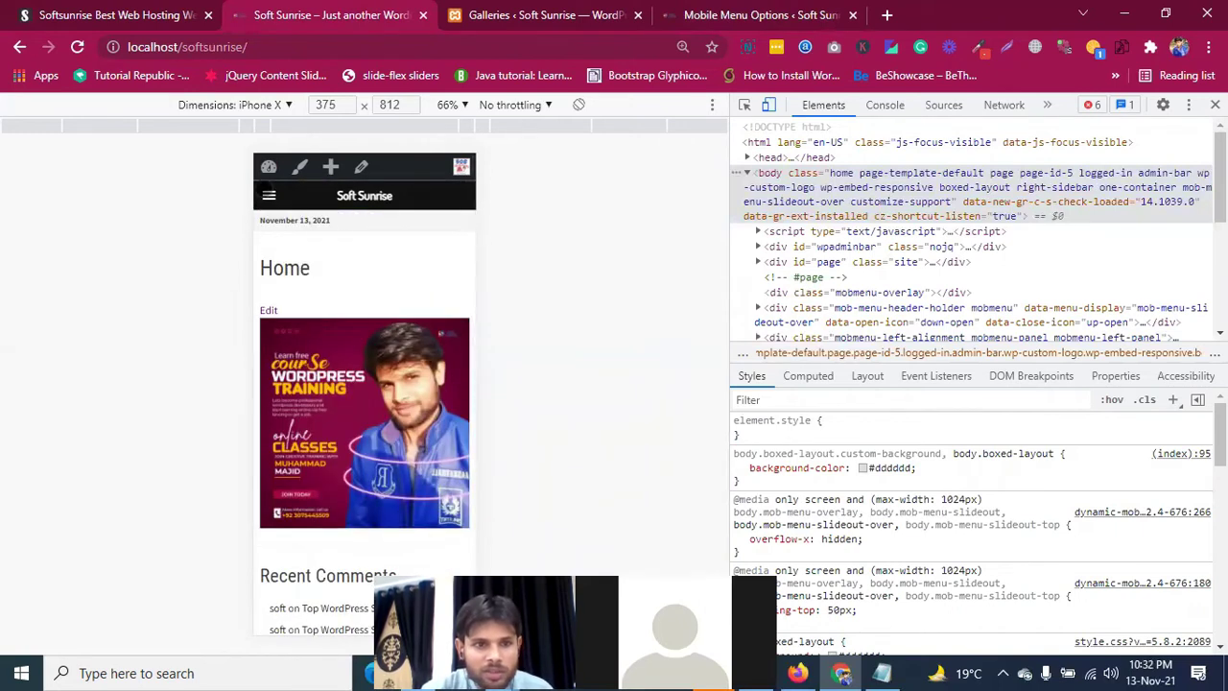
click(269, 195)
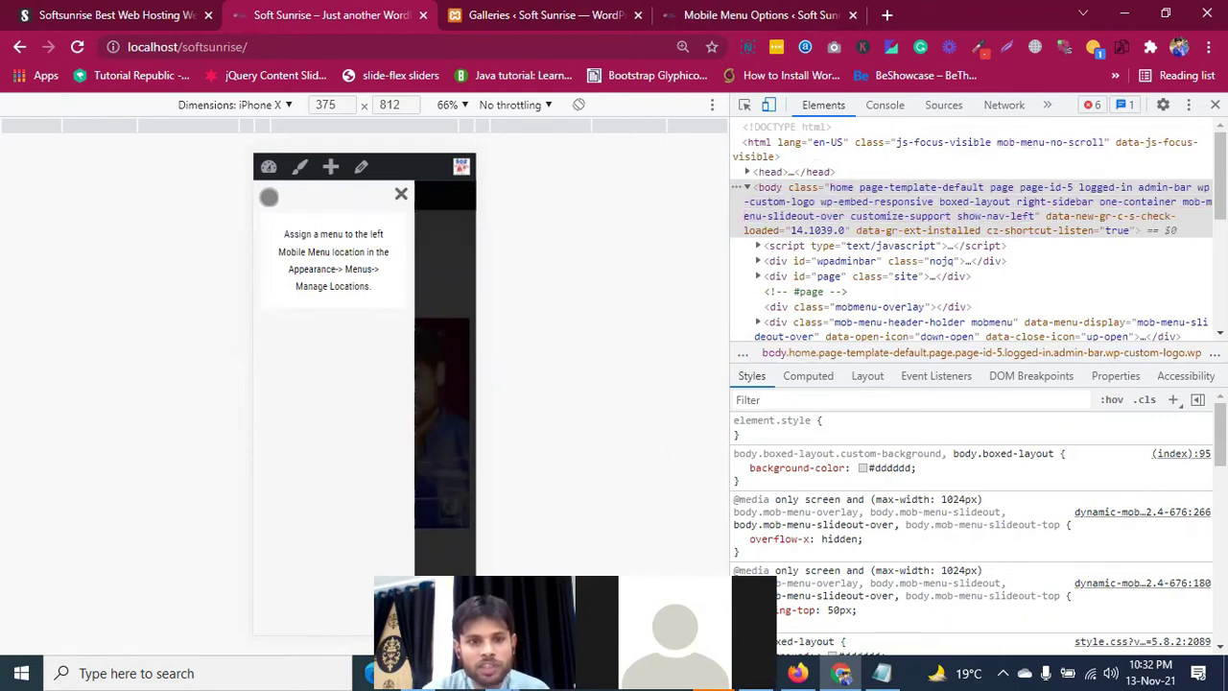
click(400, 195)
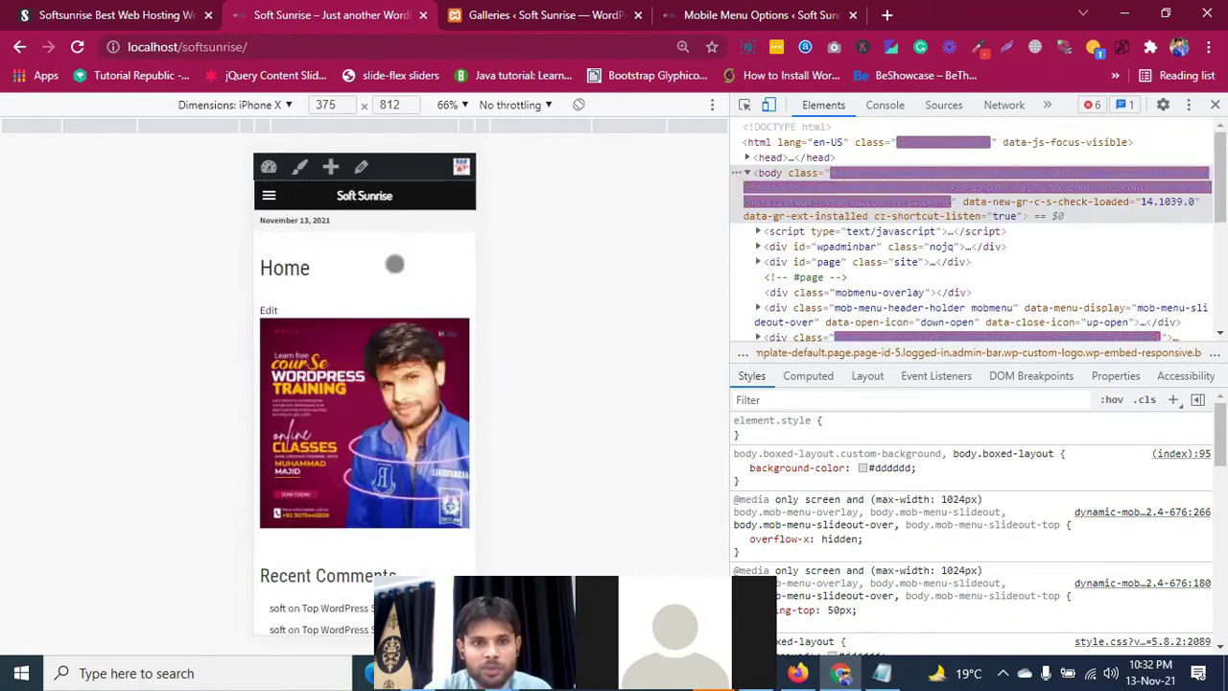
Step: Examine the iPhone X preview of the home page down to its footer, and check the mobile menu's open and closed states again
scroll(394, 266, down, 5)
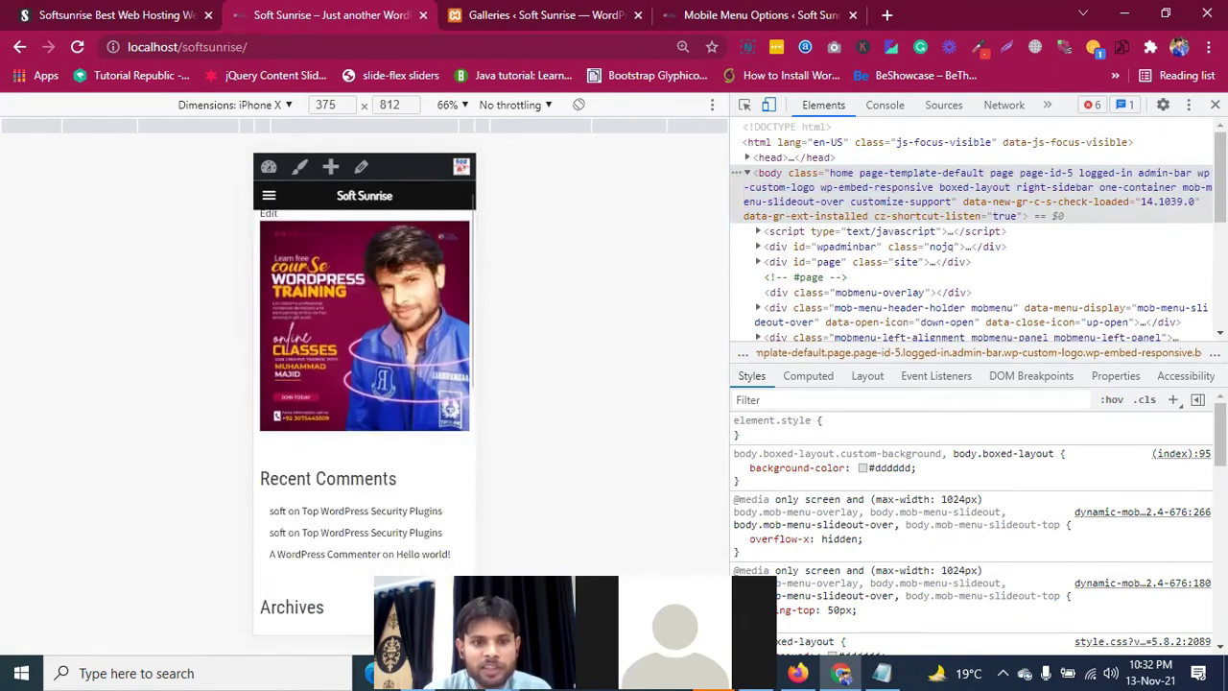
scroll(395, 266, down, 5)
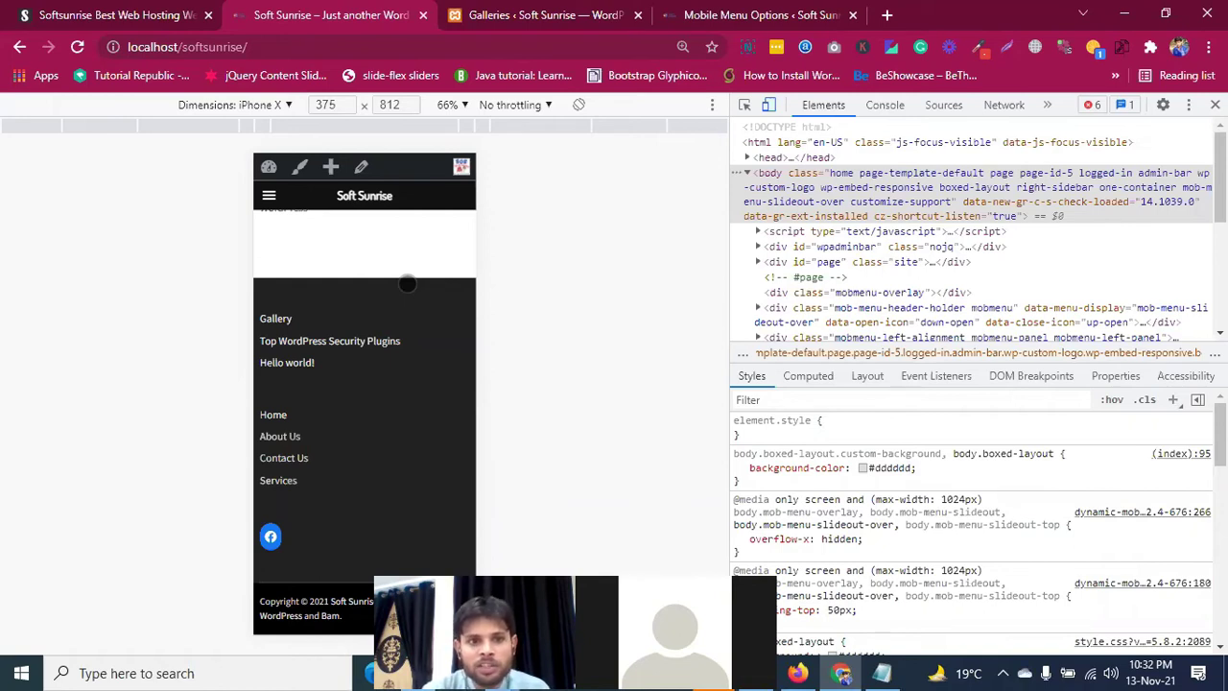
scroll(407, 283, up, 10)
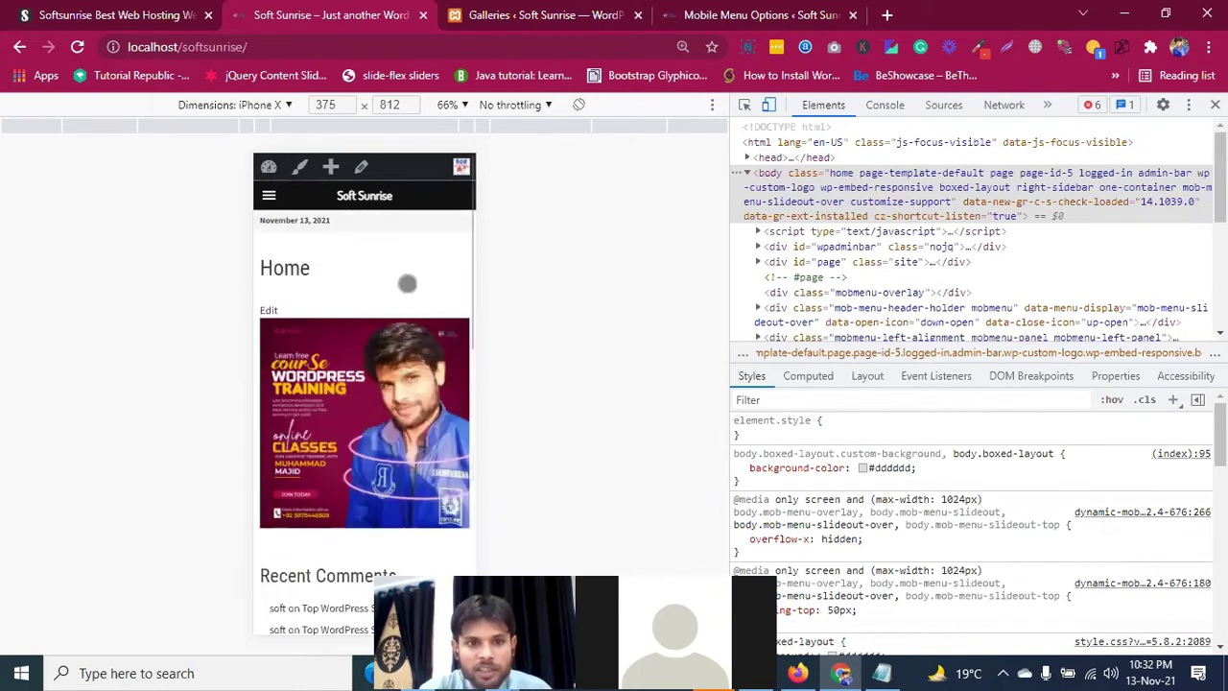
click(270, 196)
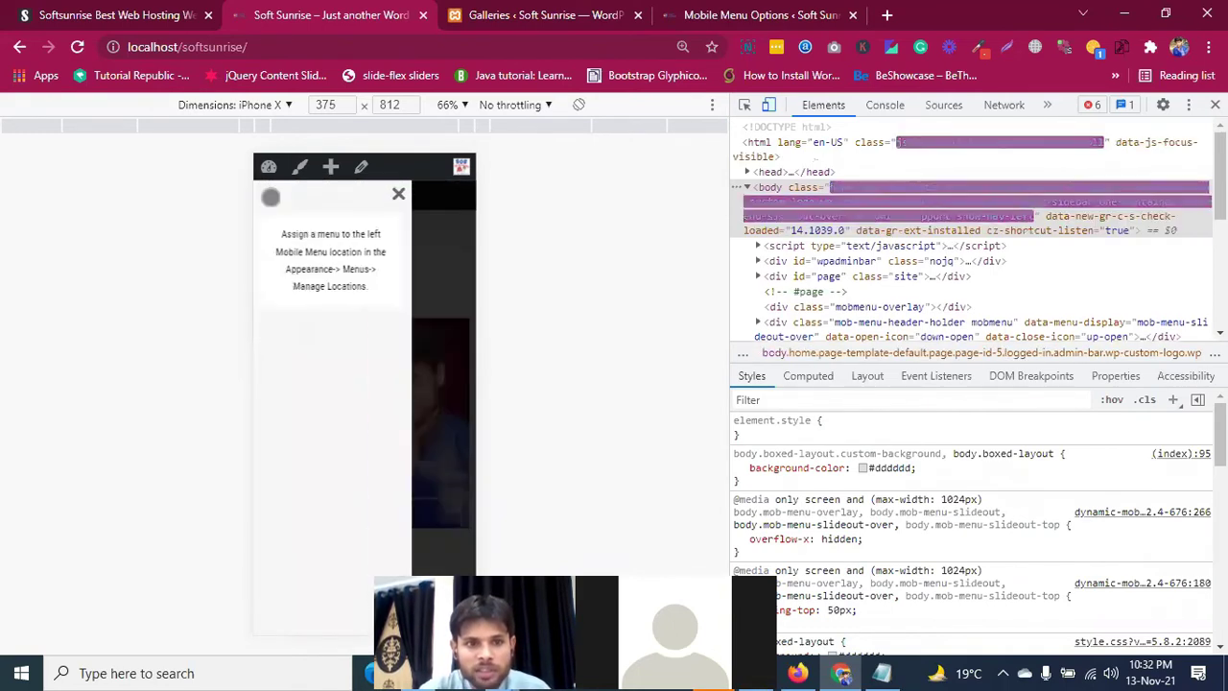
click(398, 194)
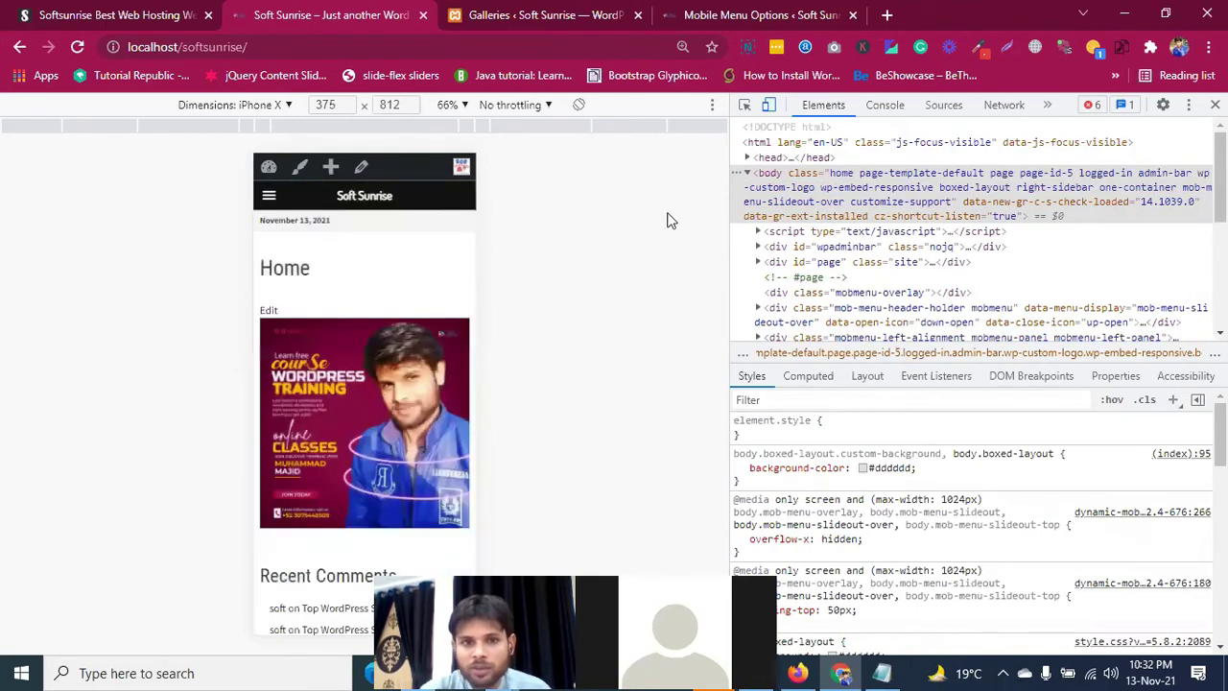
Step: Preview the home page with the Galaxy S5 device preset, and open and close its mobile menu
click(234, 104)
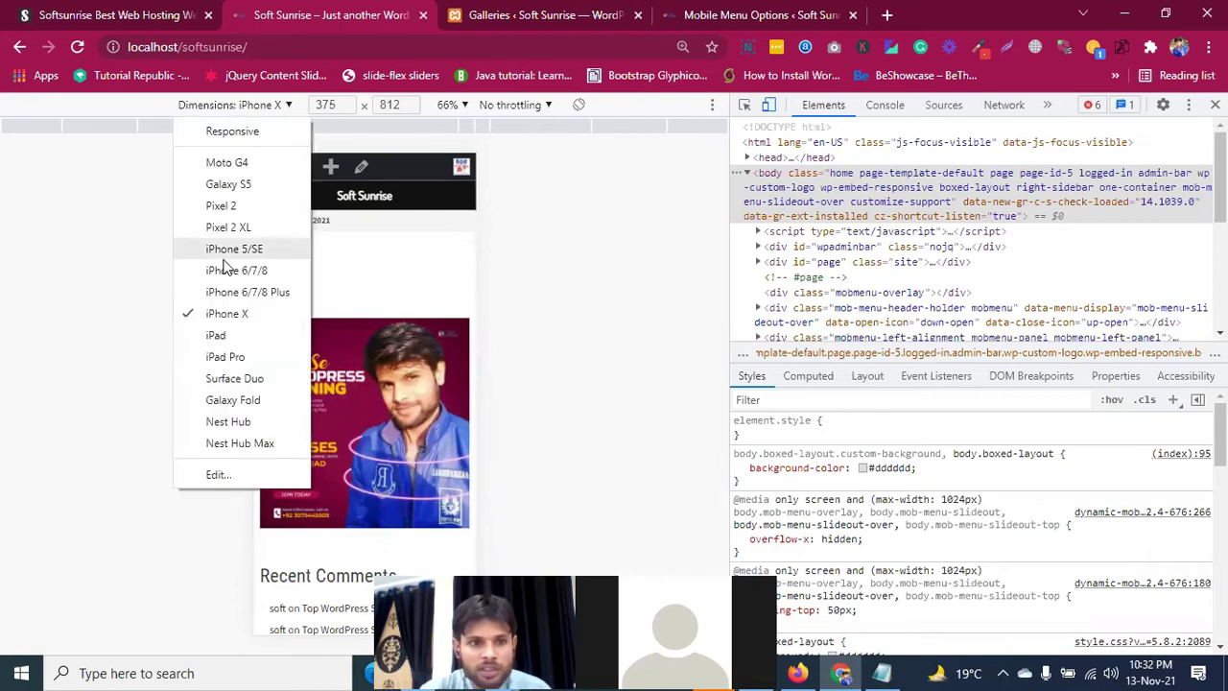
click(222, 188)
click(256, 201)
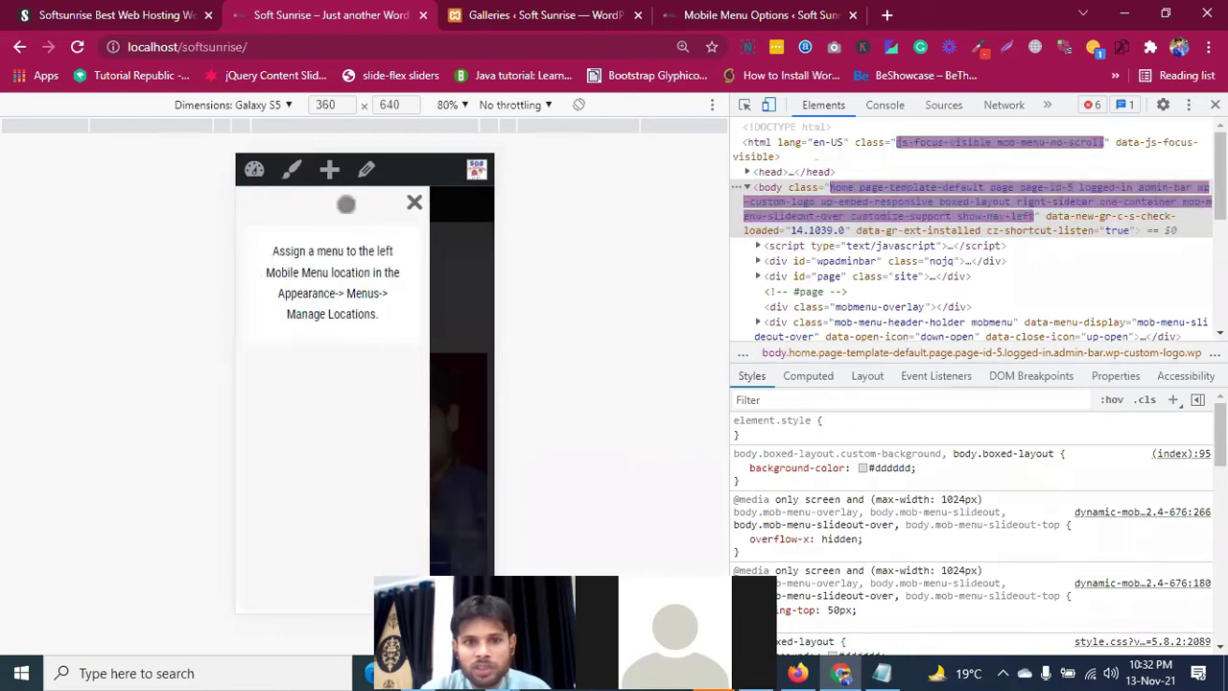
click(414, 205)
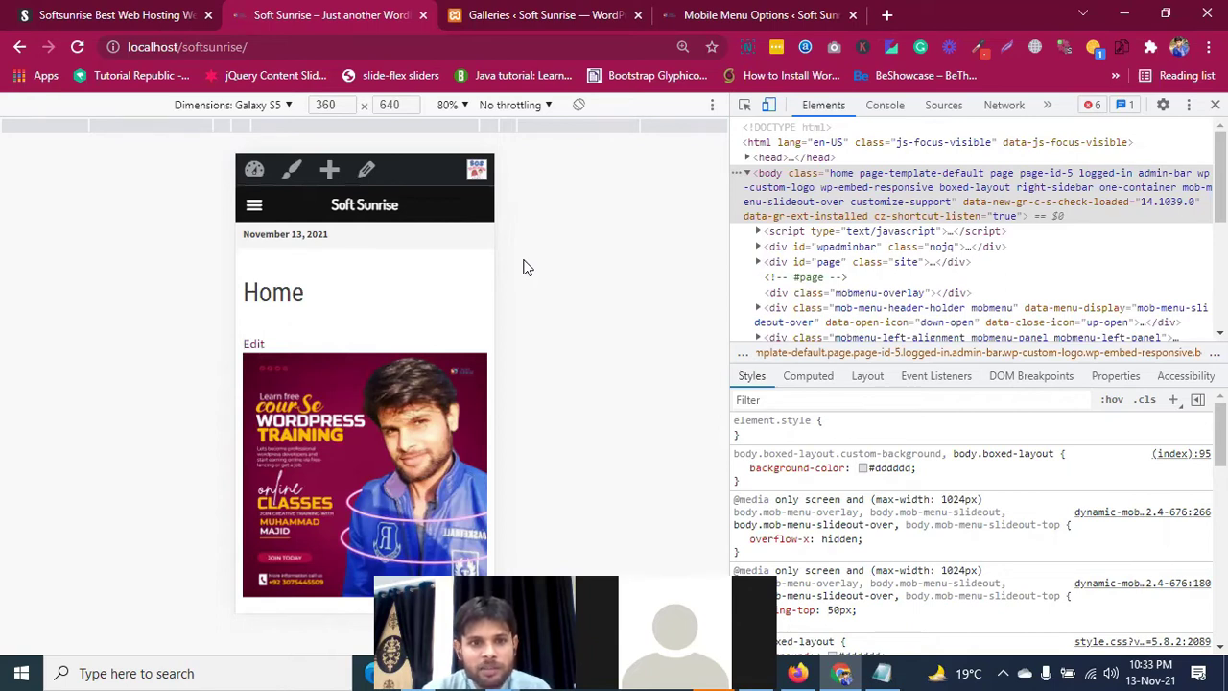
Step: Return to the Mobile Menu Options admin page, review its Getting started settings for header style and left and right menus, and reload it
click(544, 14)
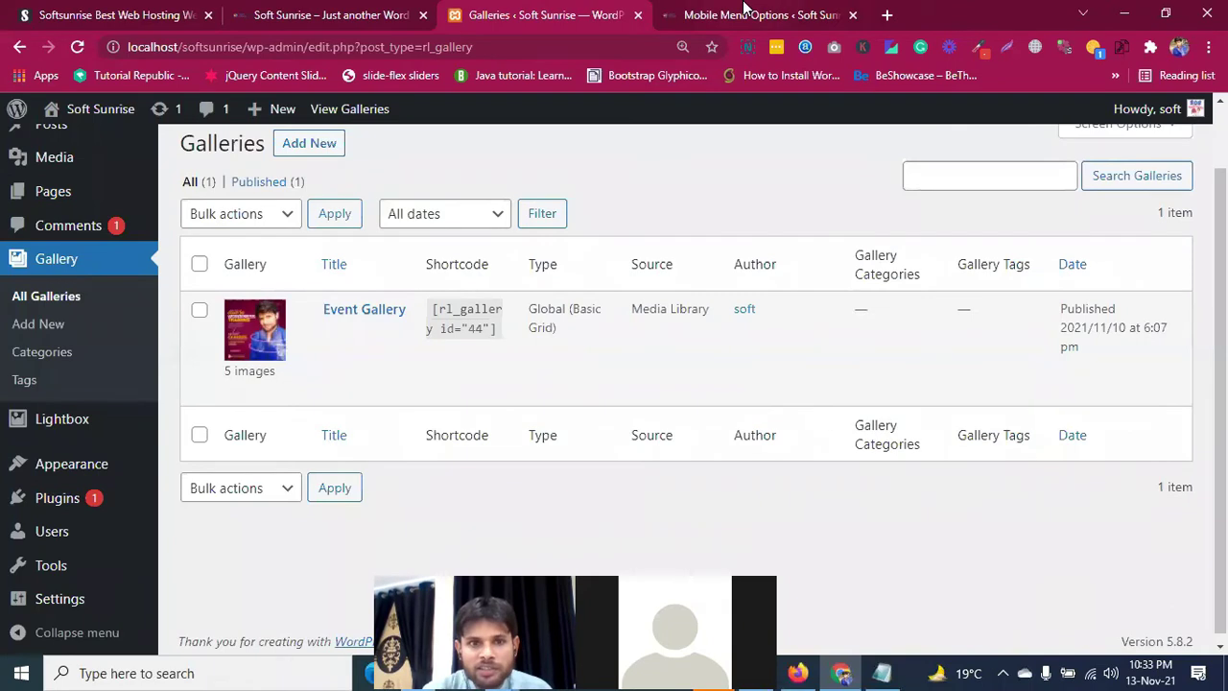
click(743, 13)
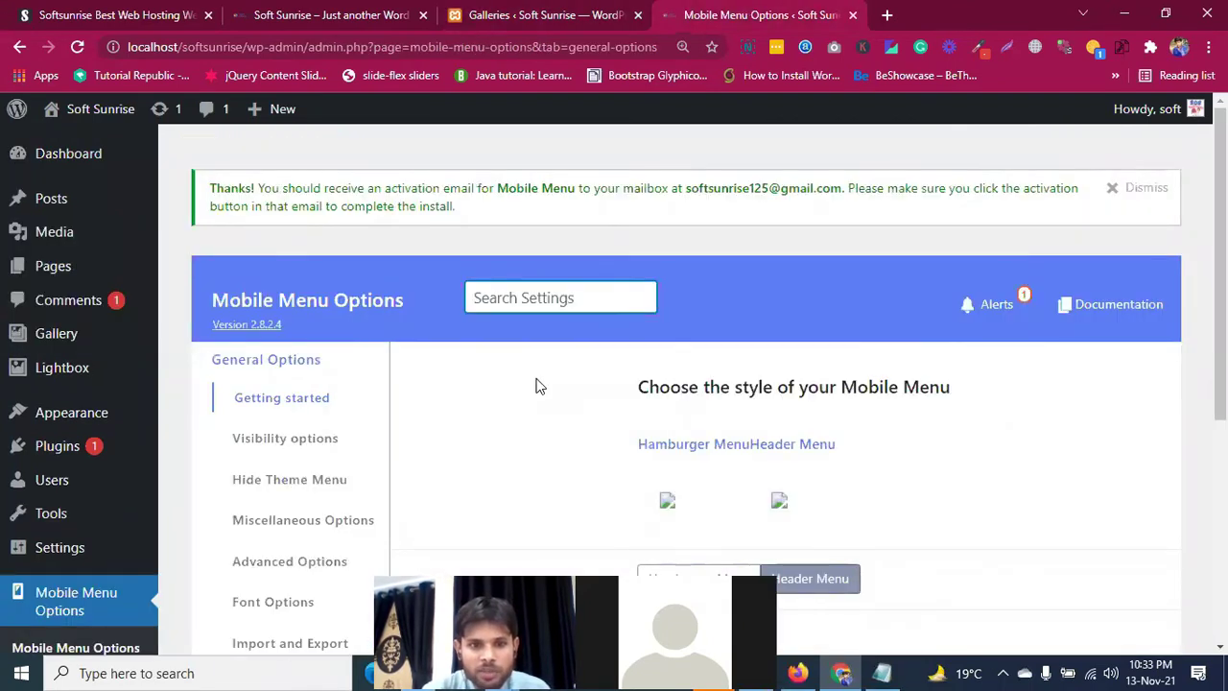
scroll(535, 386, down, 3)
scroll(535, 418, down, 2)
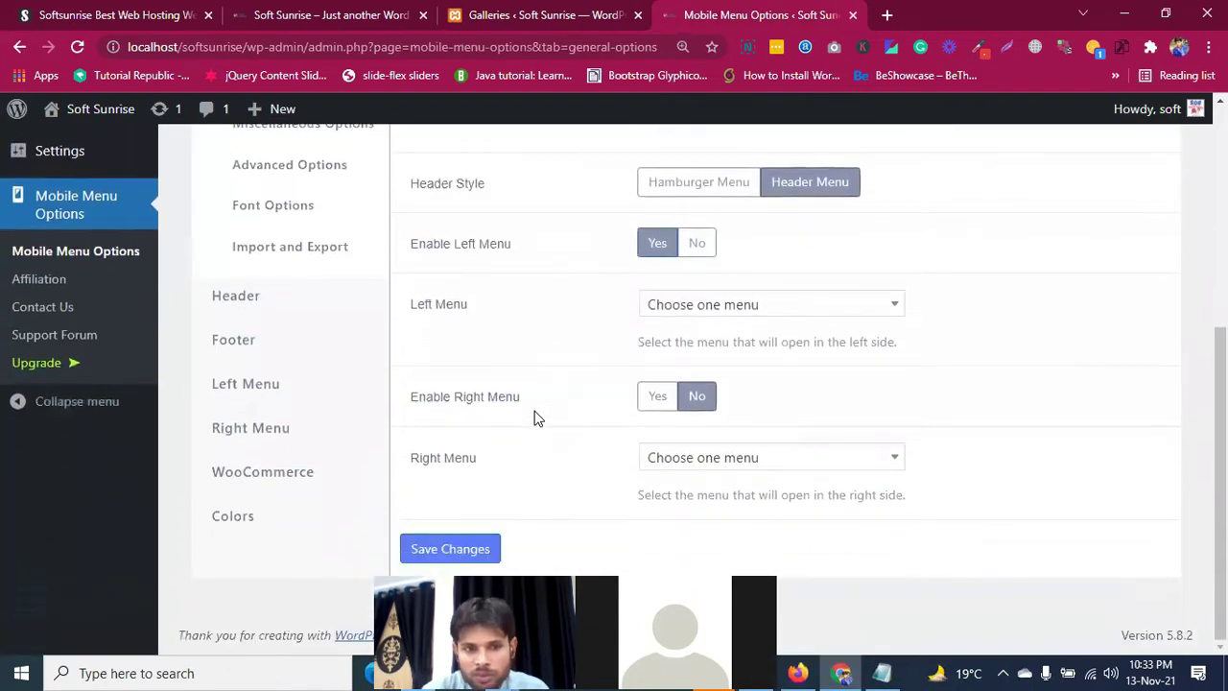
scroll(536, 418, up, 5)
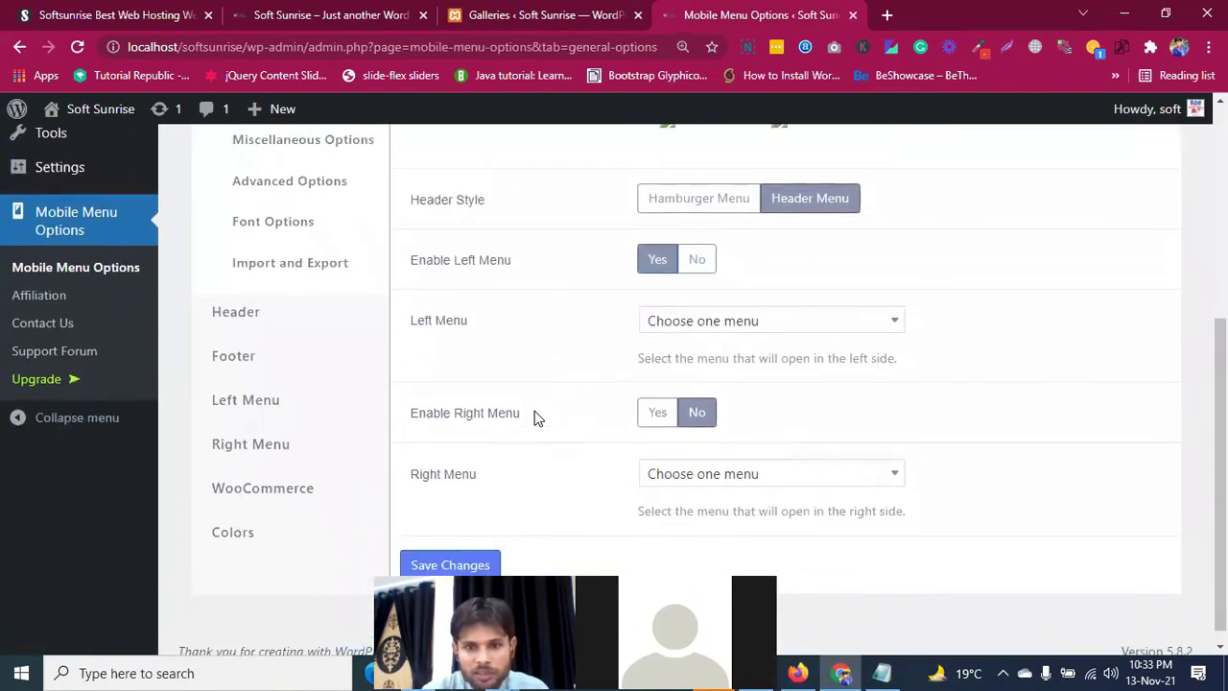
scroll(536, 418, down, 2)
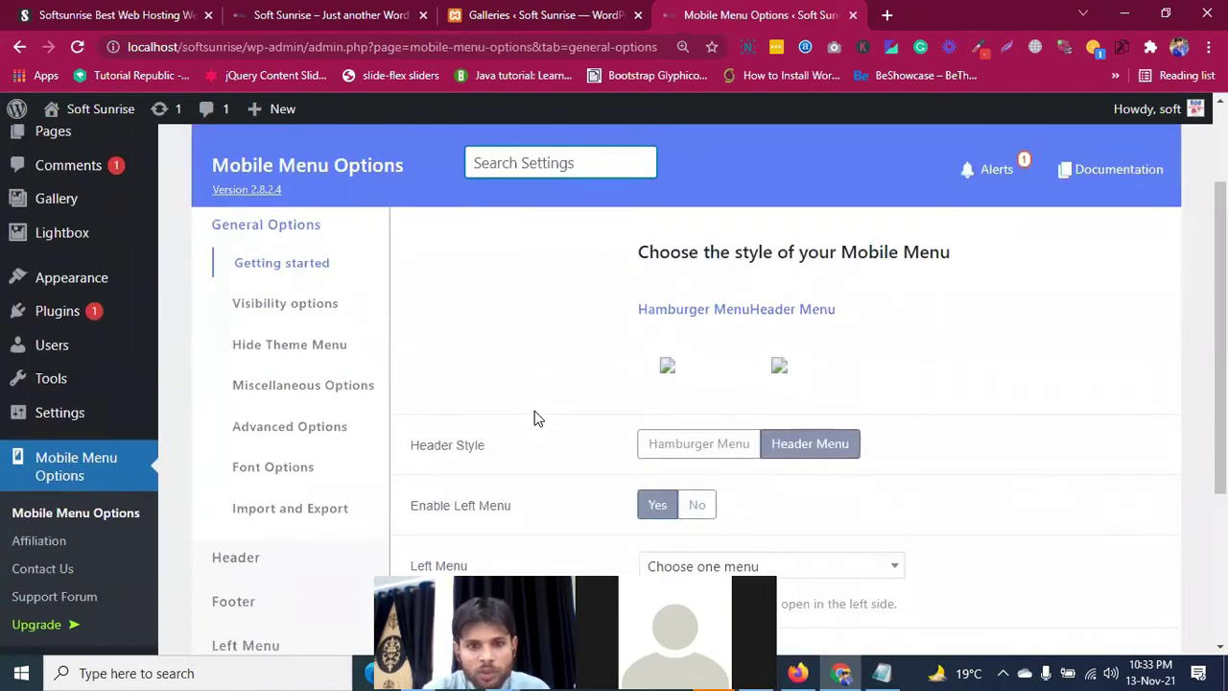
click(79, 46)
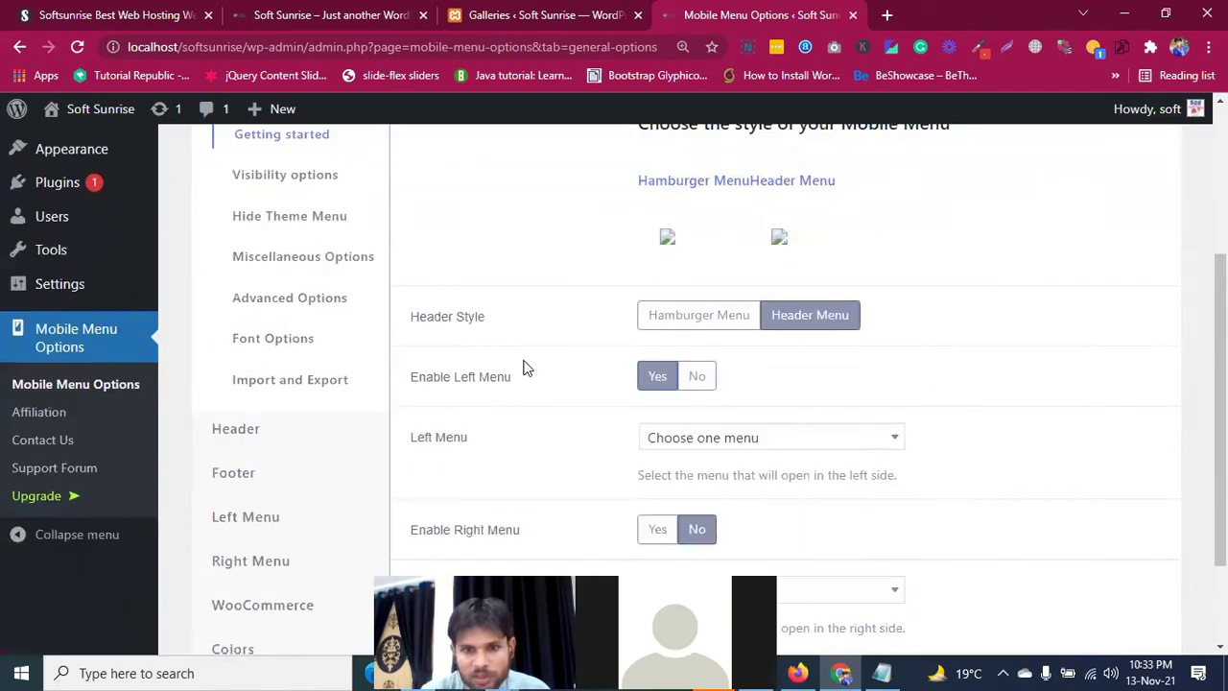
right_click(676, 248)
click(490, 211)
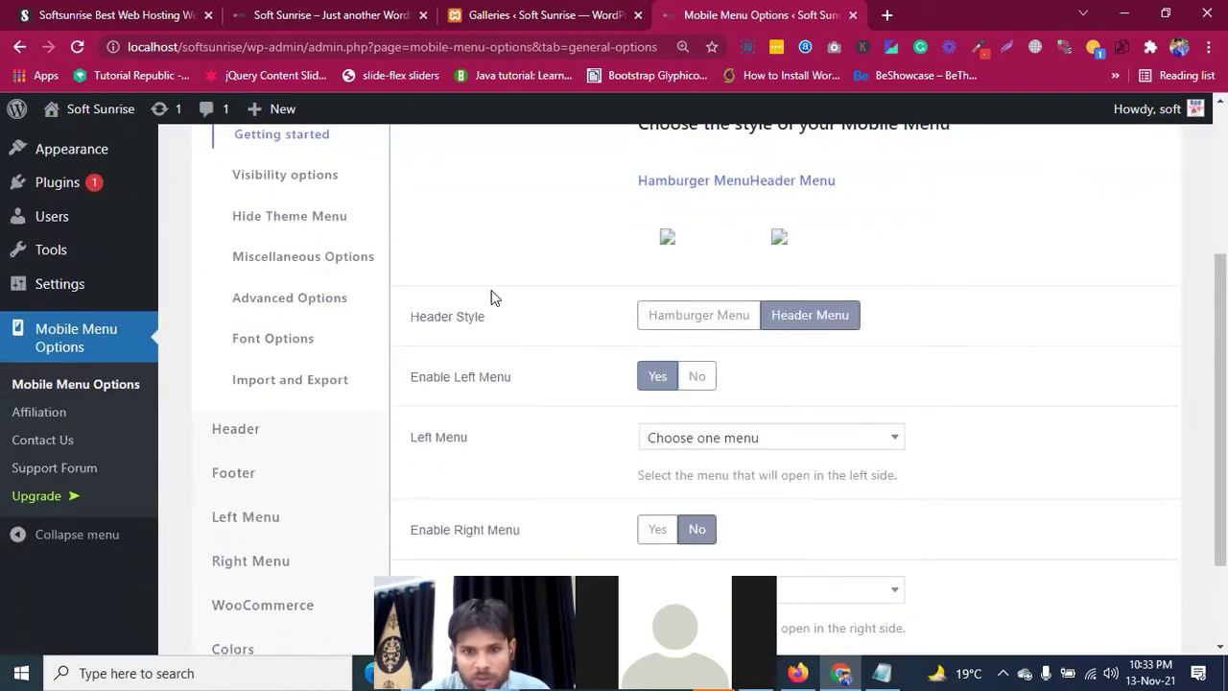
Step: Review the plugin's General Options, covering the Getting started header style and the left and right menu settings
scroll(493, 296, down, 1)
scroll(473, 308, up, 3)
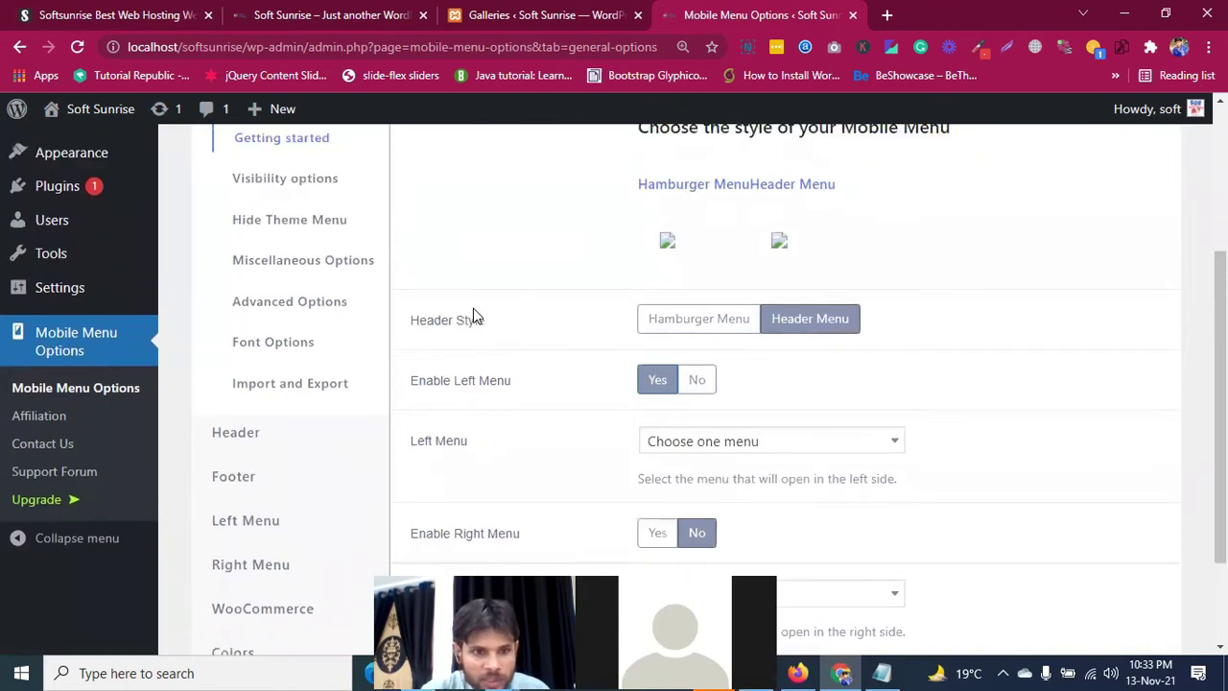
scroll(473, 318, down, 1)
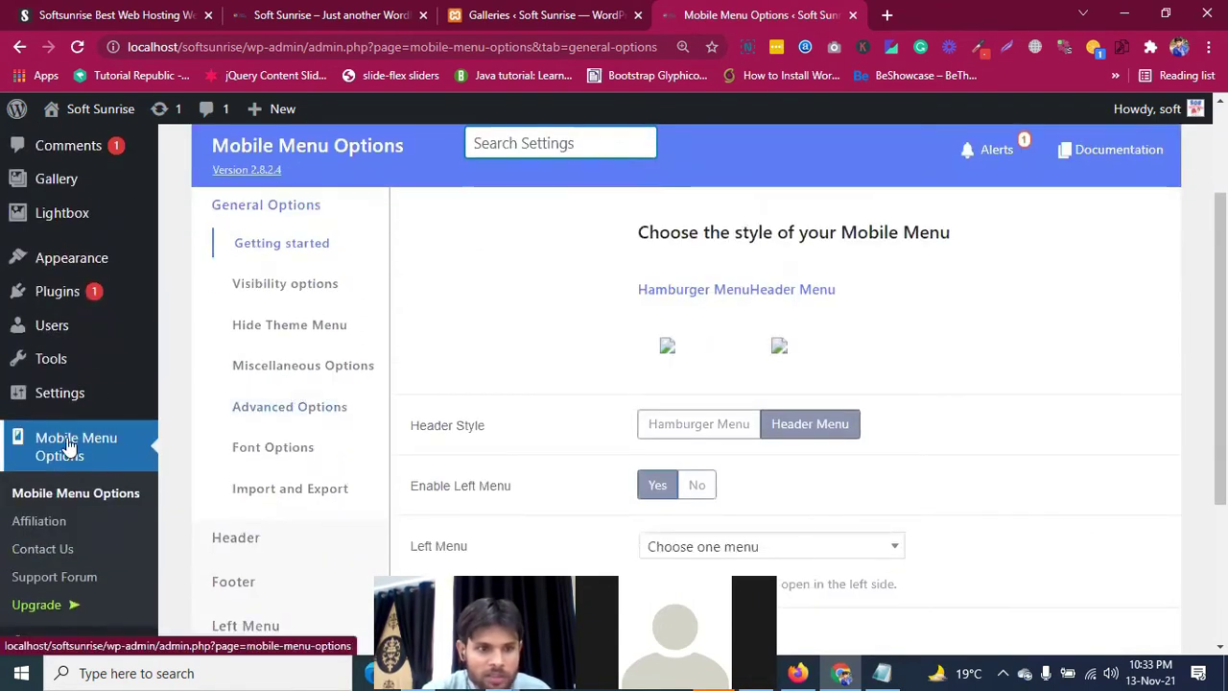
scroll(68, 449, down, 1)
scroll(68, 447, down, 1)
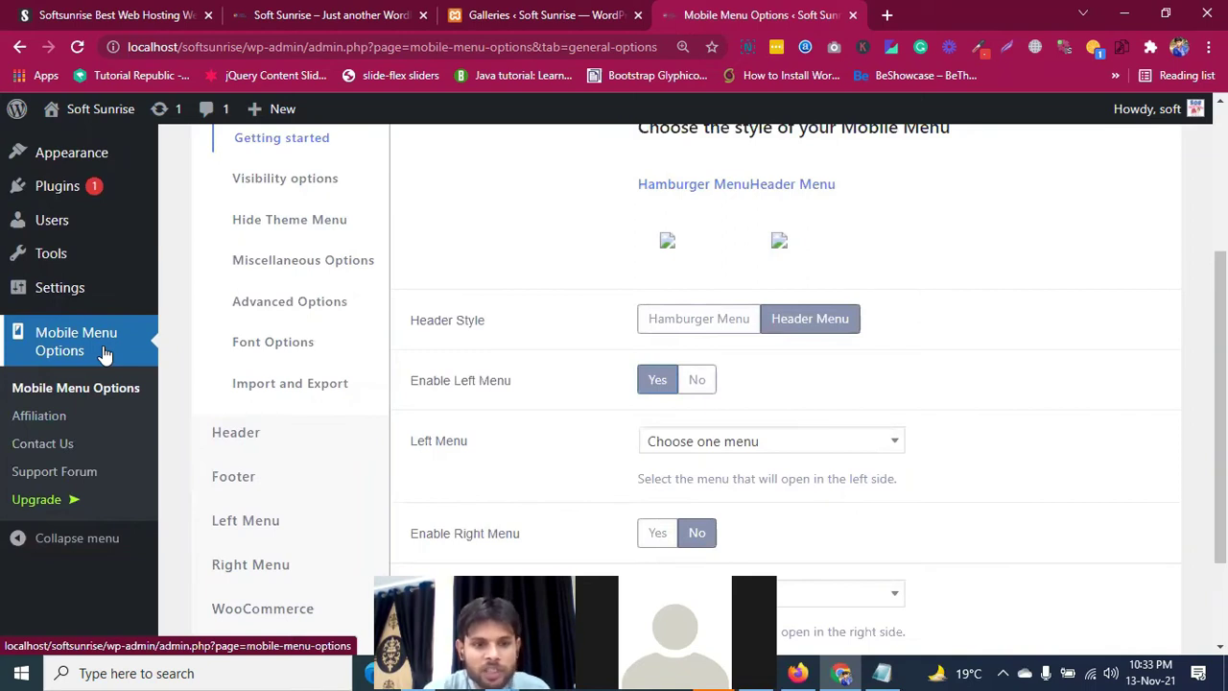
scroll(105, 355, down, 1)
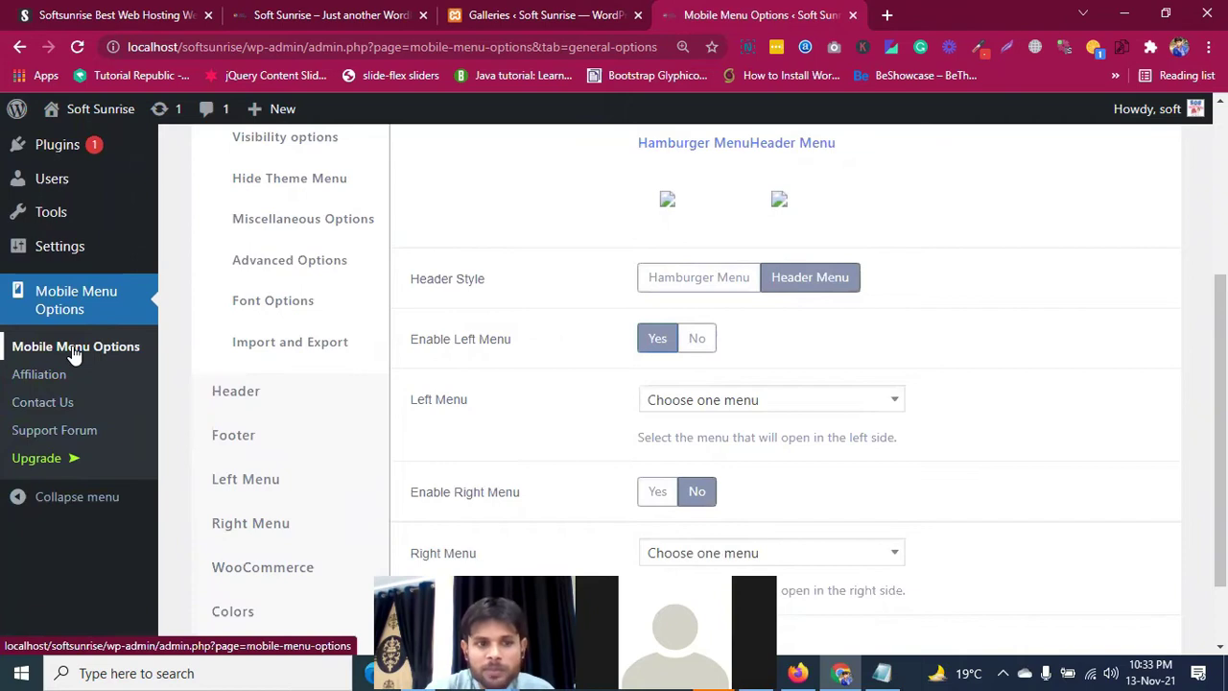
scroll(293, 351, up, 2)
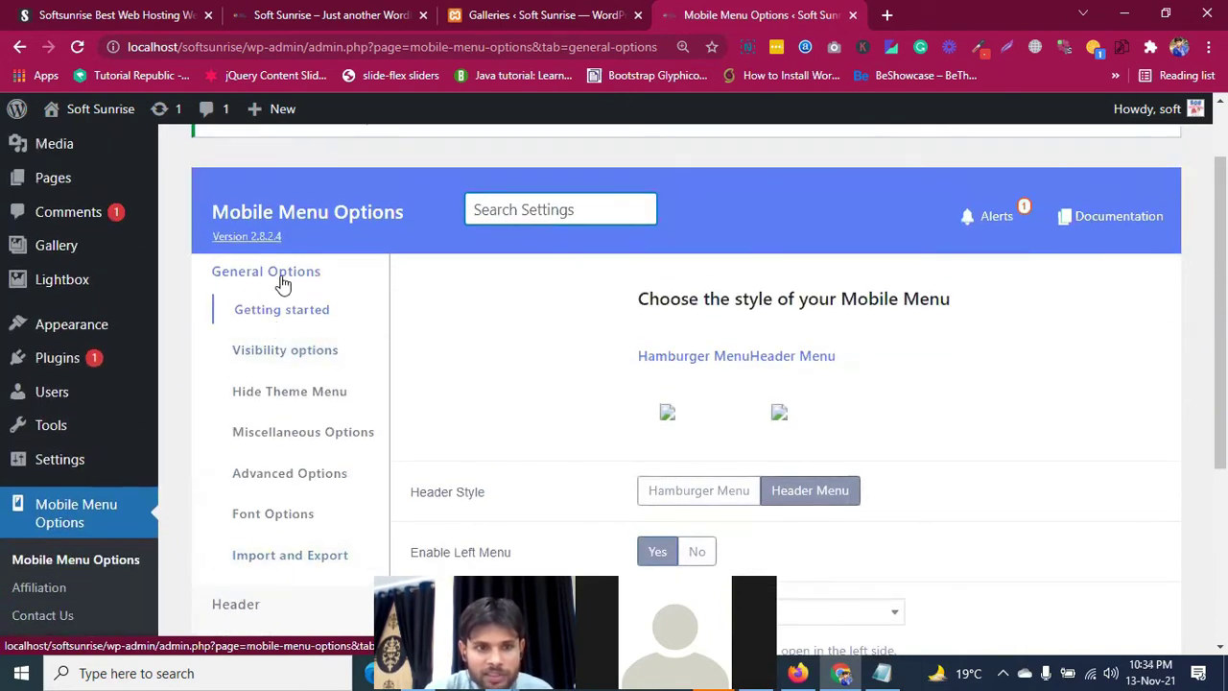
scroll(266, 321, down, 1)
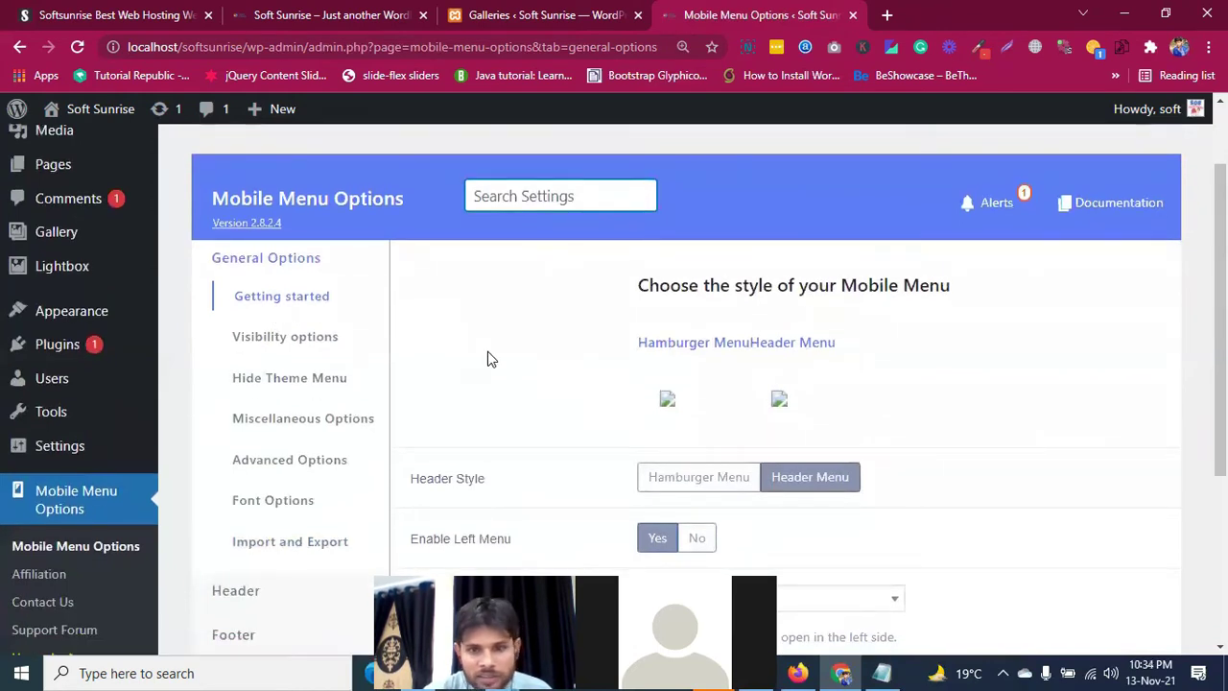
Step: Set the Header Style to Hamburger Menu in the Getting started settings and save the changes
scroll(487, 355, down, 3)
scroll(541, 349, down, 1)
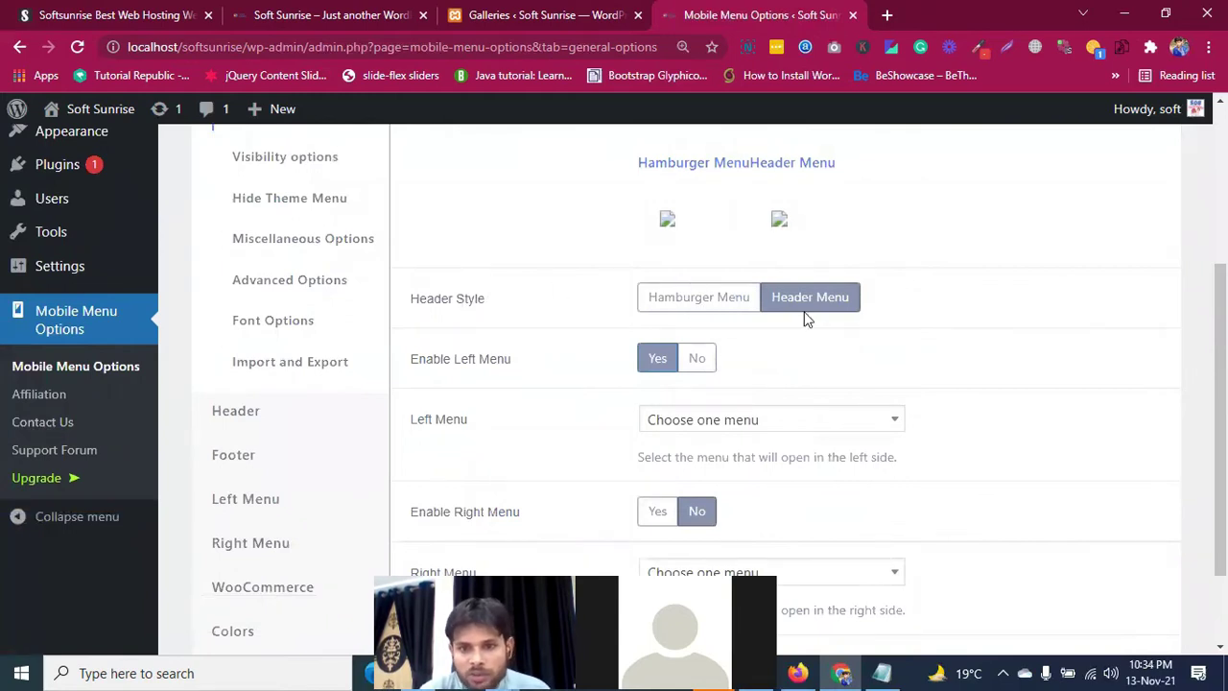
scroll(732, 304, down, 1)
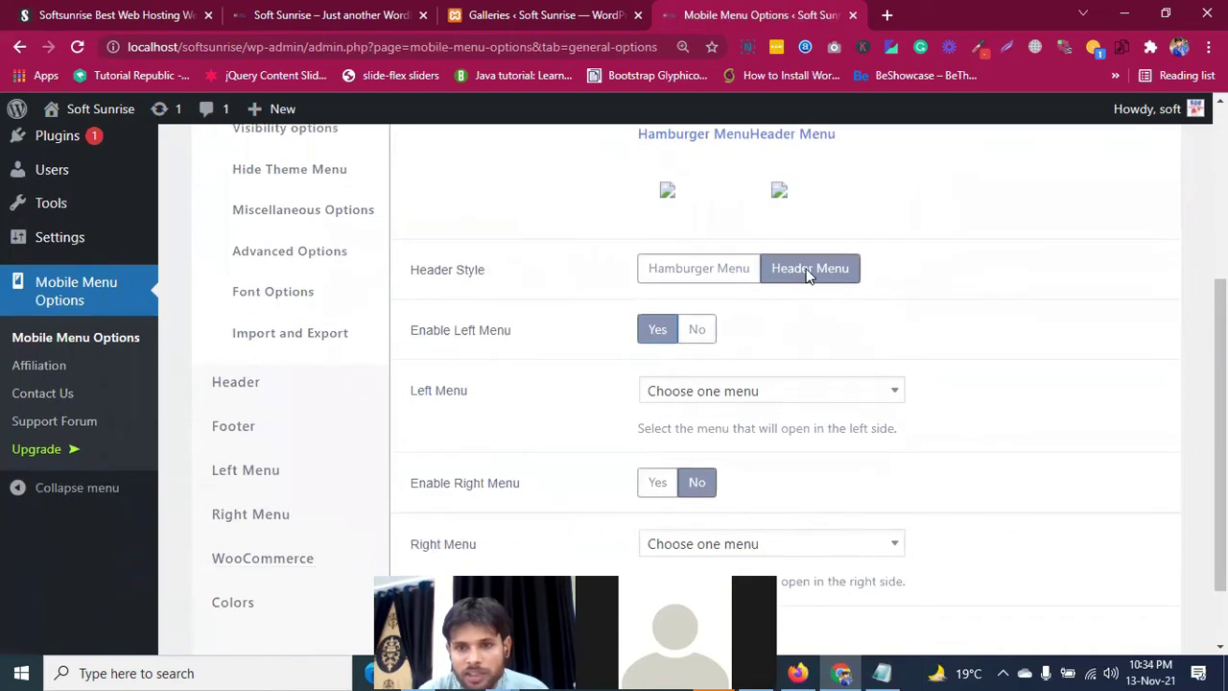
click(698, 272)
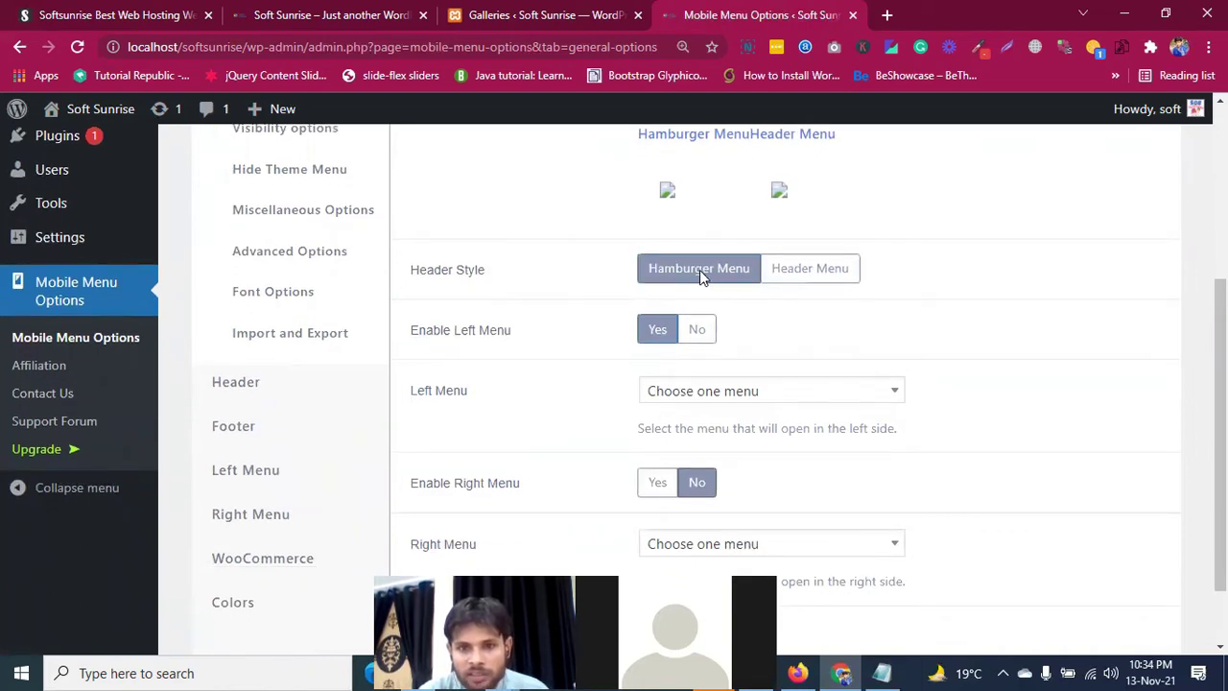
scroll(590, 349, down, 1)
scroll(590, 355, down, 2)
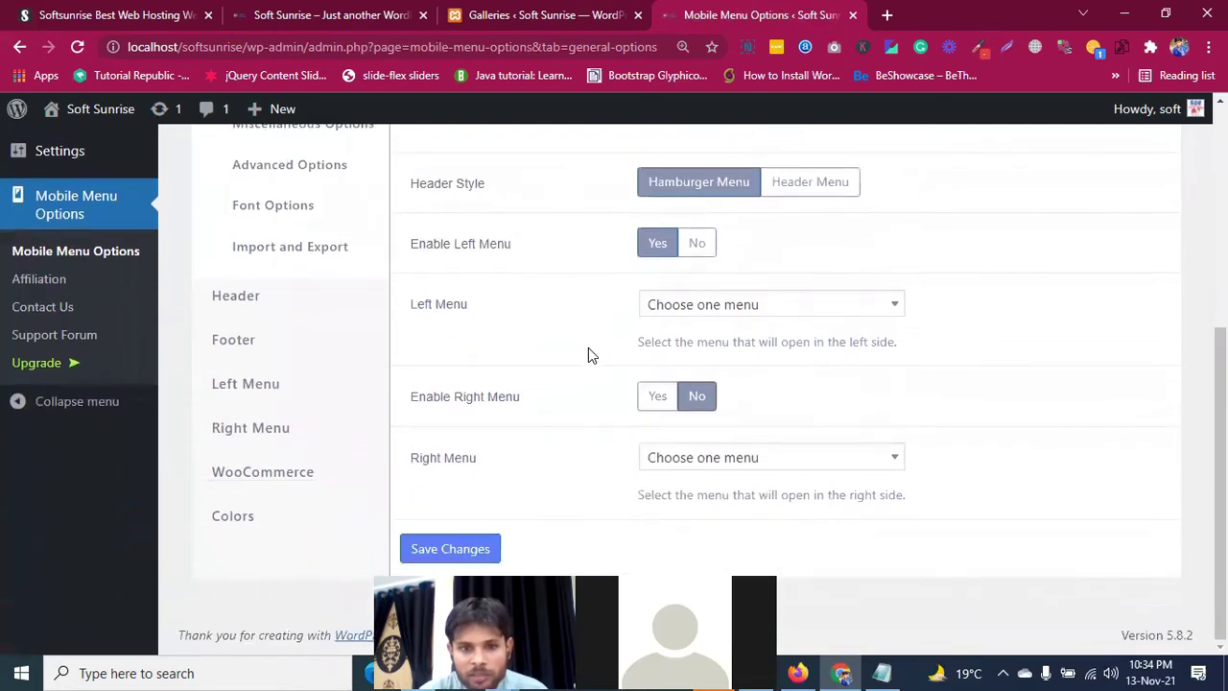
right_click(589, 351)
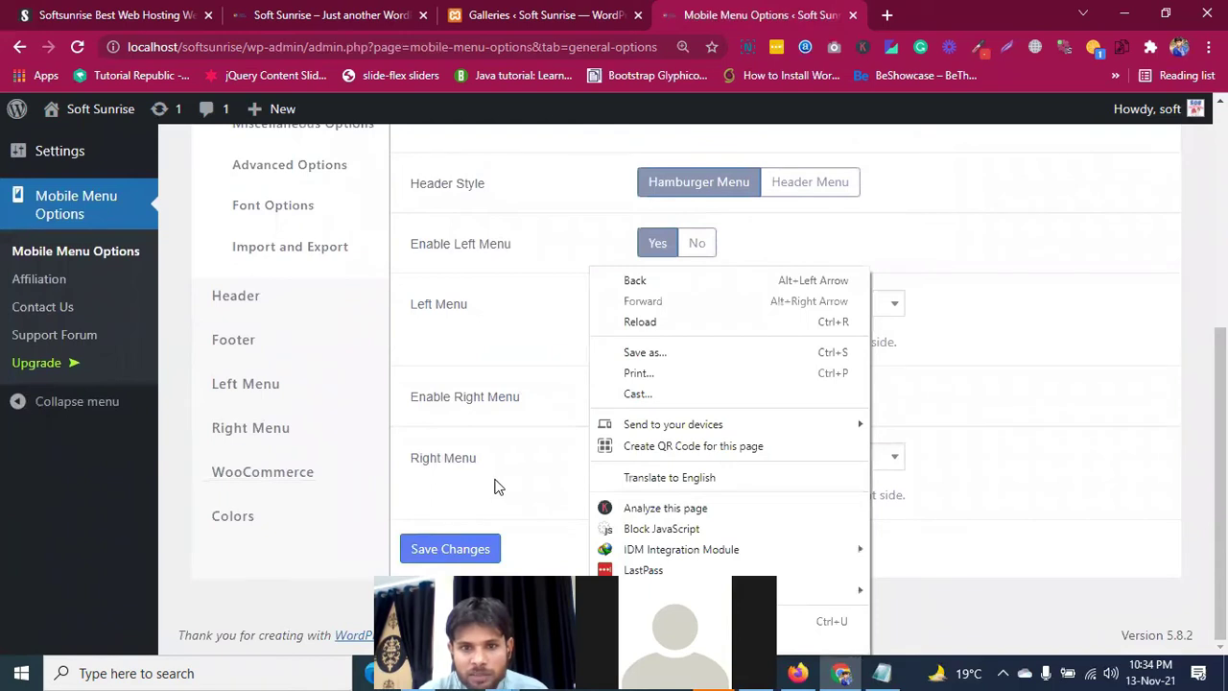
click(451, 545)
click(447, 548)
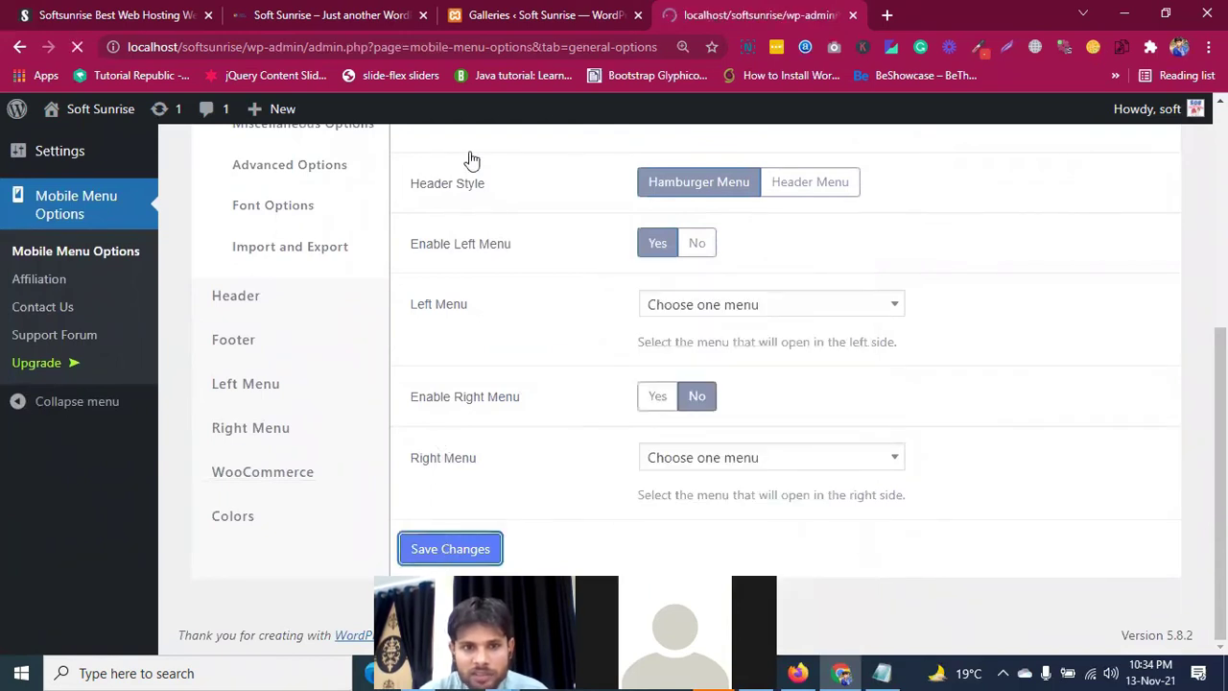
Step: Reload the Soft Sunrise home page in the Galaxy S5 preview and examine its header and content down to the footer
click(496, 29)
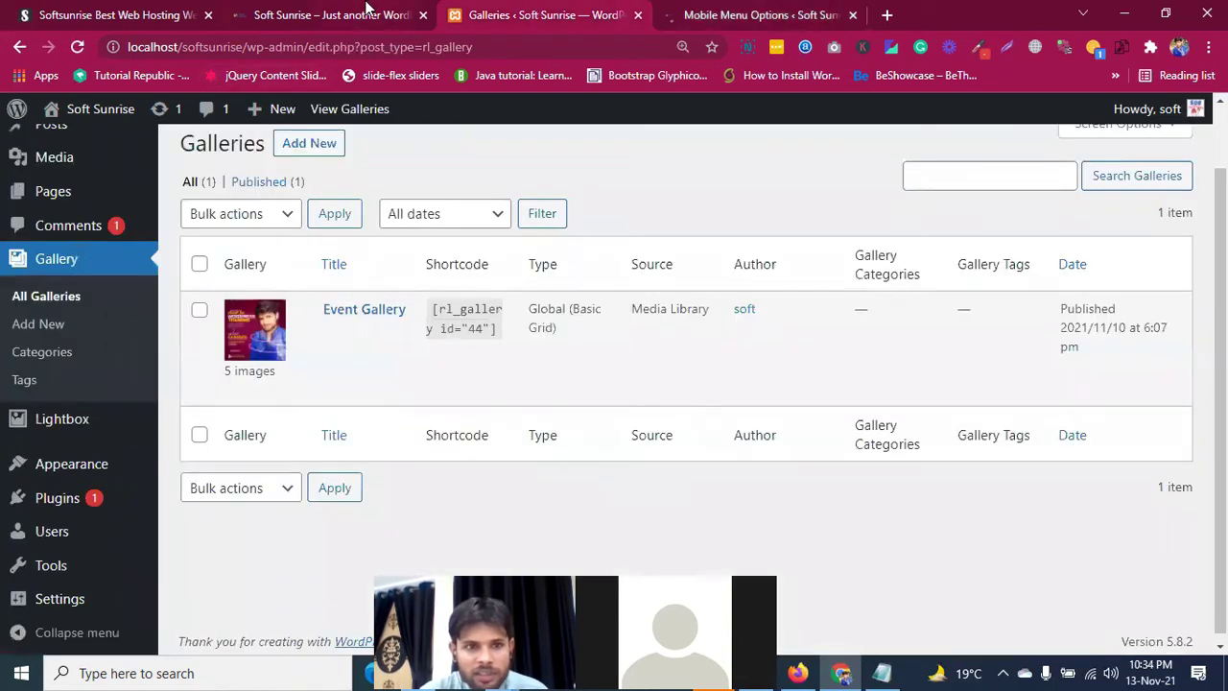
click(365, 14)
click(77, 47)
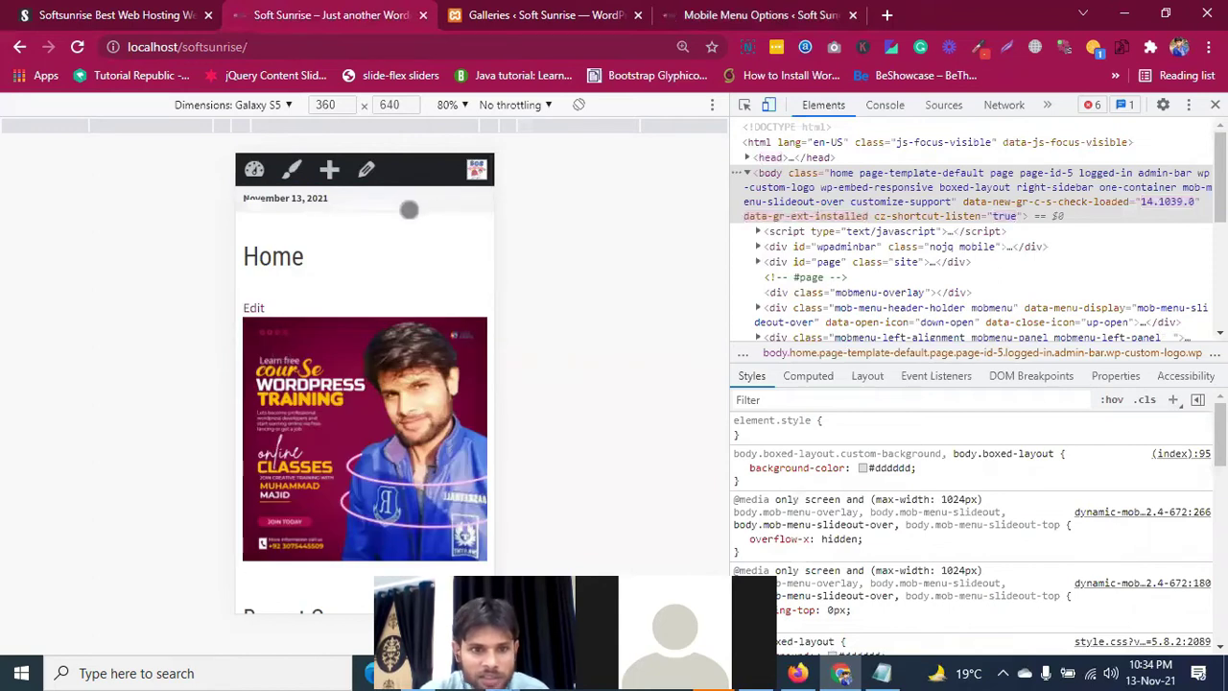
scroll(408, 207, down, 10)
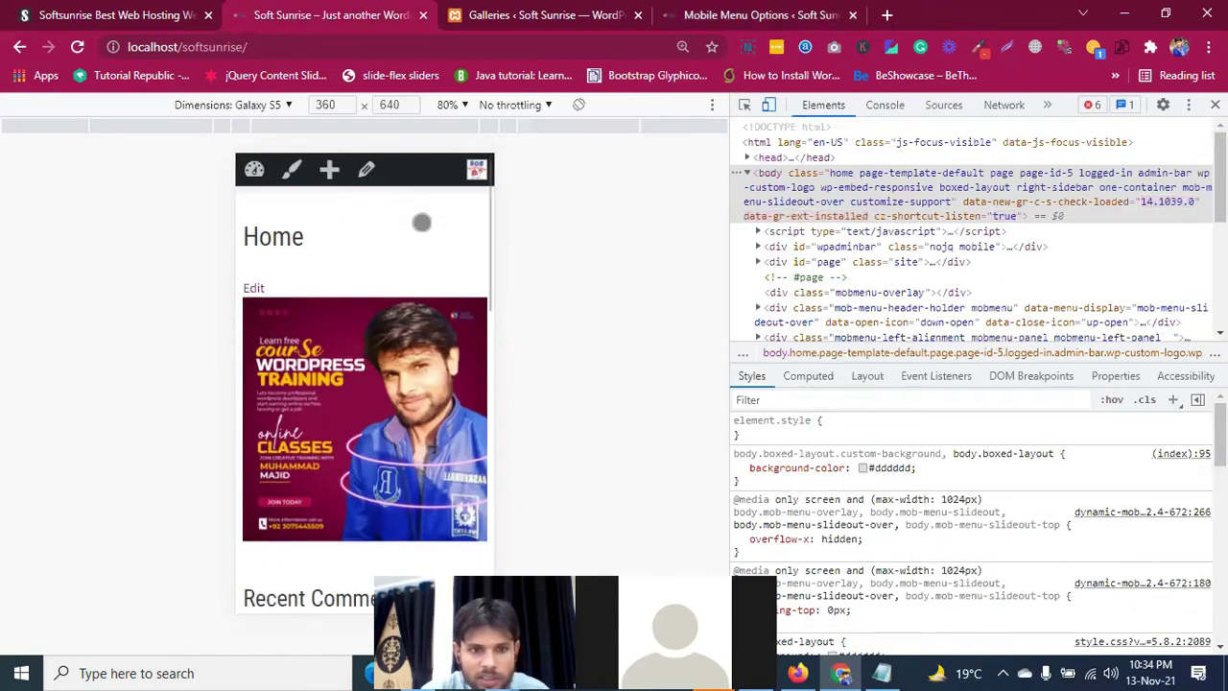
scroll(422, 221, down, 3)
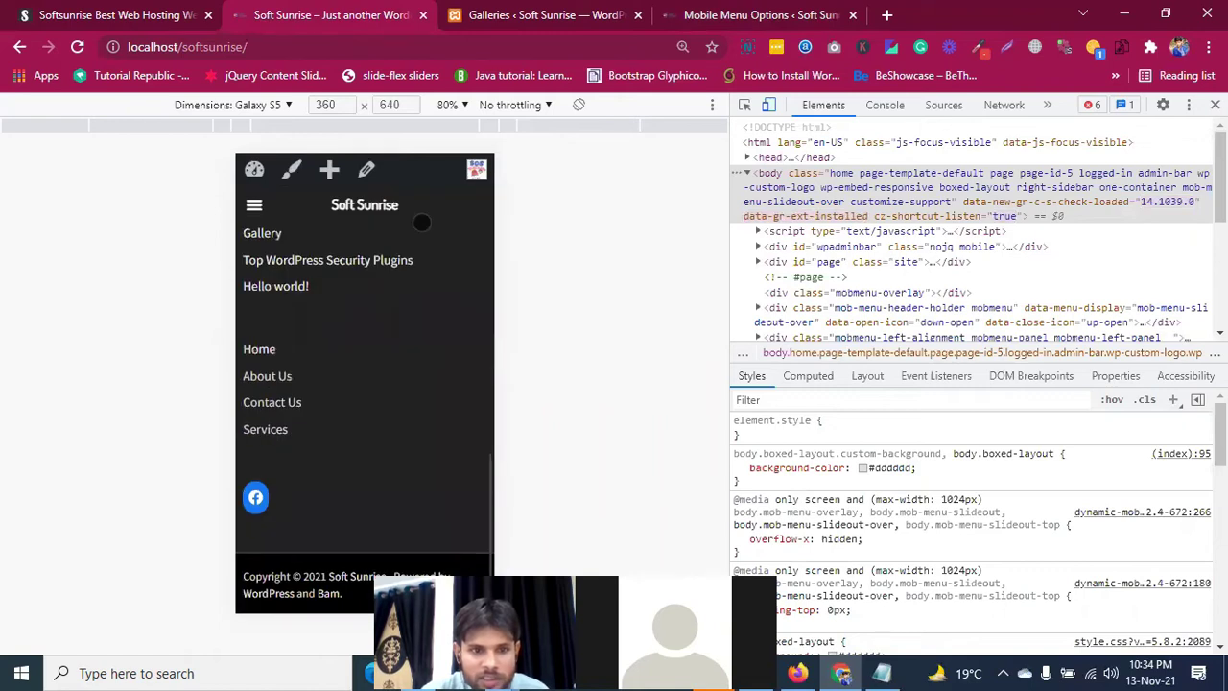
scroll(421, 221, up, 10)
scroll(422, 228, down, 1)
scroll(422, 227, down, 5)
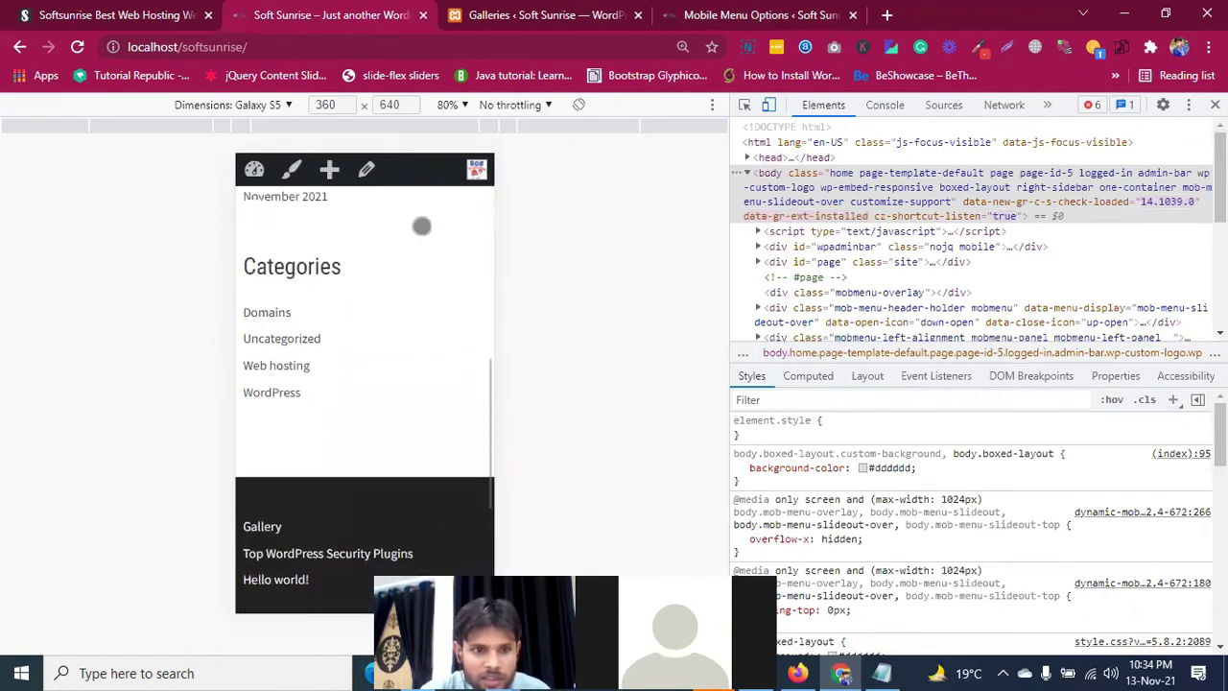
scroll(421, 226, down, 1)
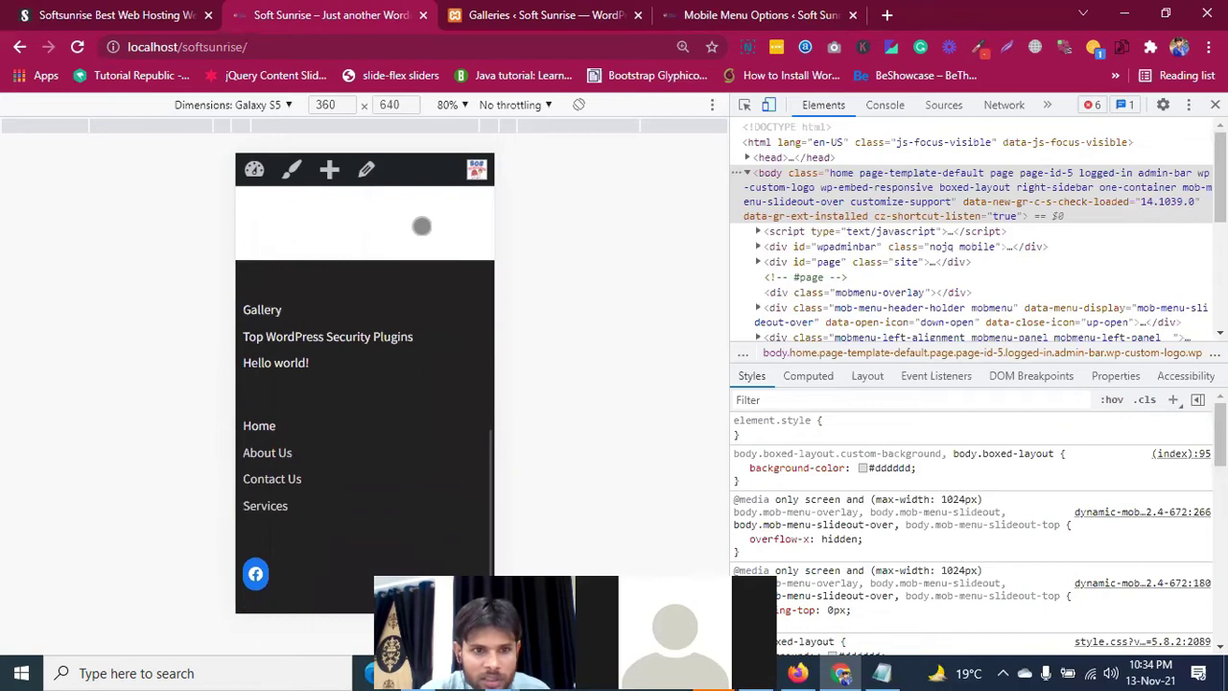
scroll(422, 226, up, 4)
scroll(423, 225, up, 8)
scroll(423, 225, down, 2)
scroll(423, 225, down, 2)
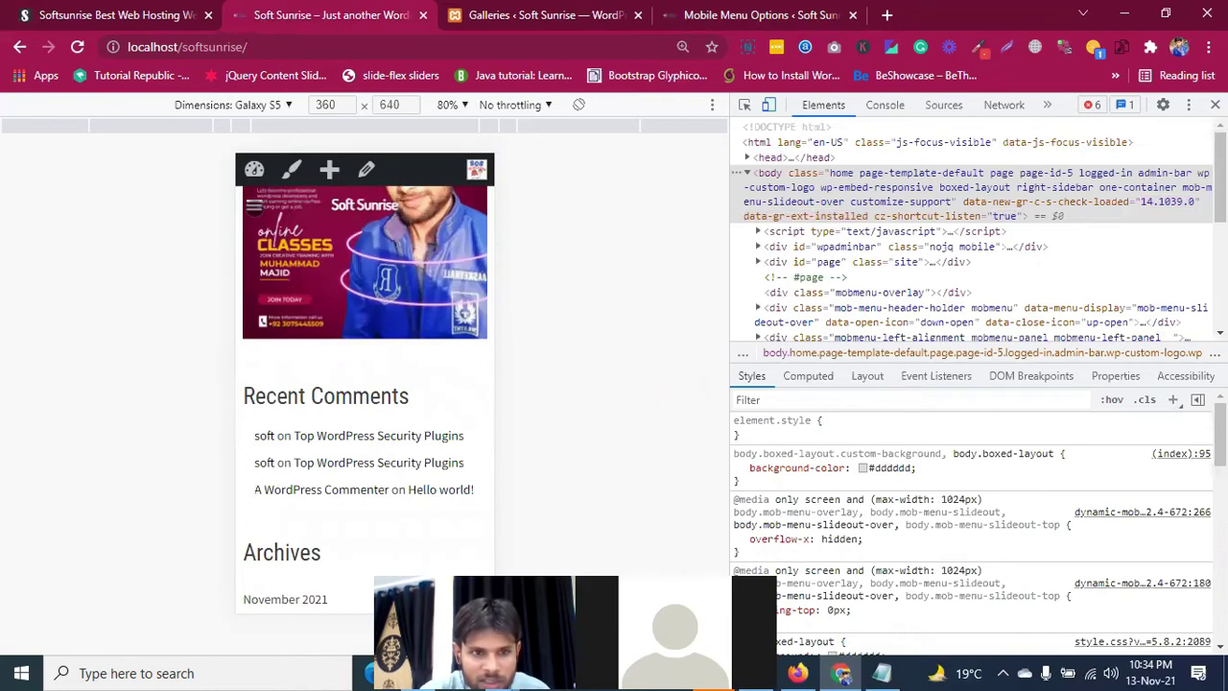
Step: Test opening and closing the mobile menu in the Galaxy S5 preview, and check the header while moving through the page
click(254, 205)
click(412, 200)
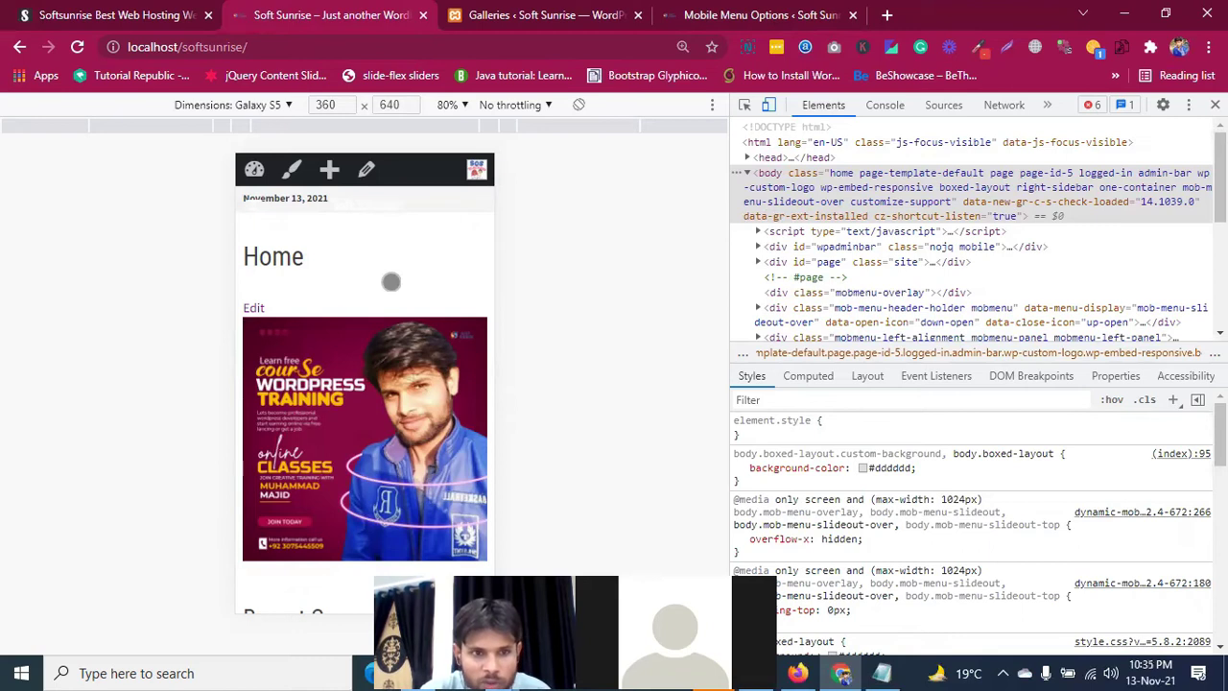
scroll(390, 282, down, 5)
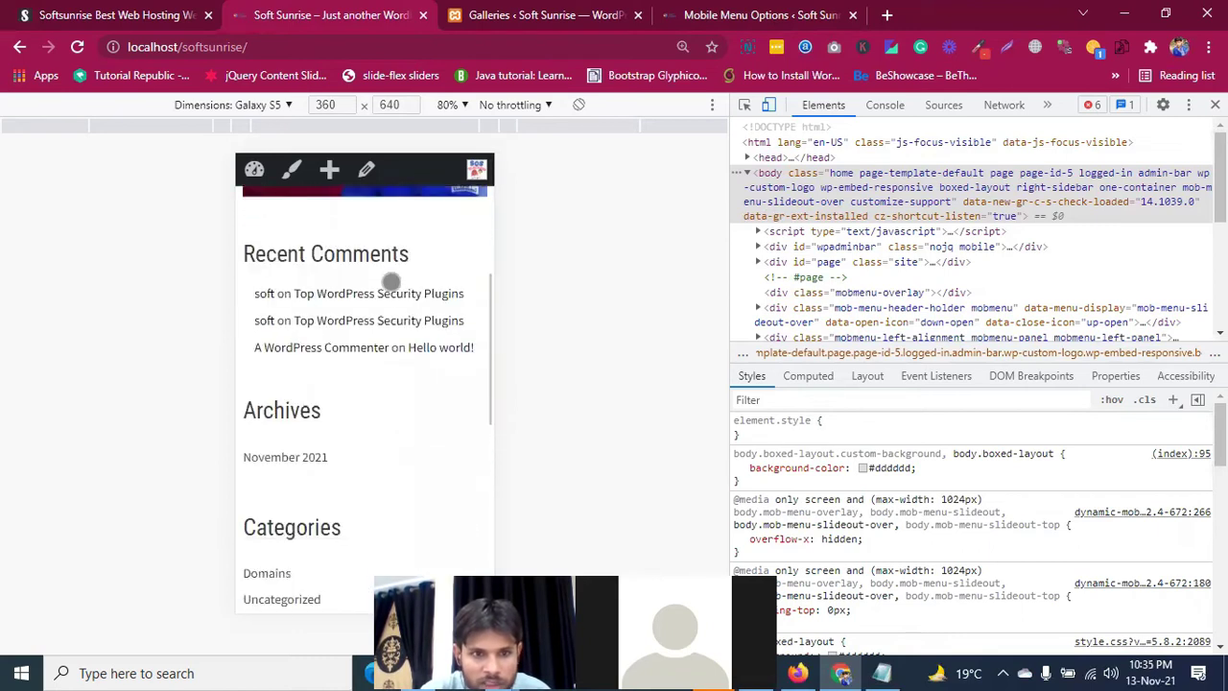
scroll(391, 281, down, 5)
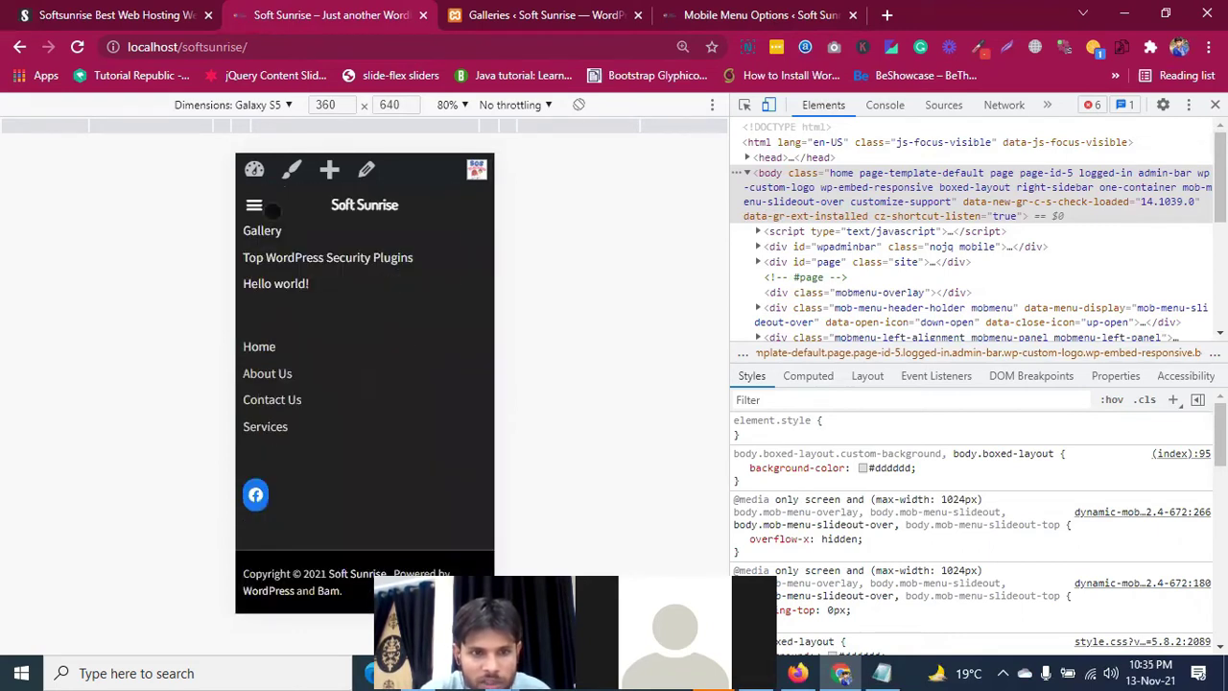
scroll(388, 357, up, 3)
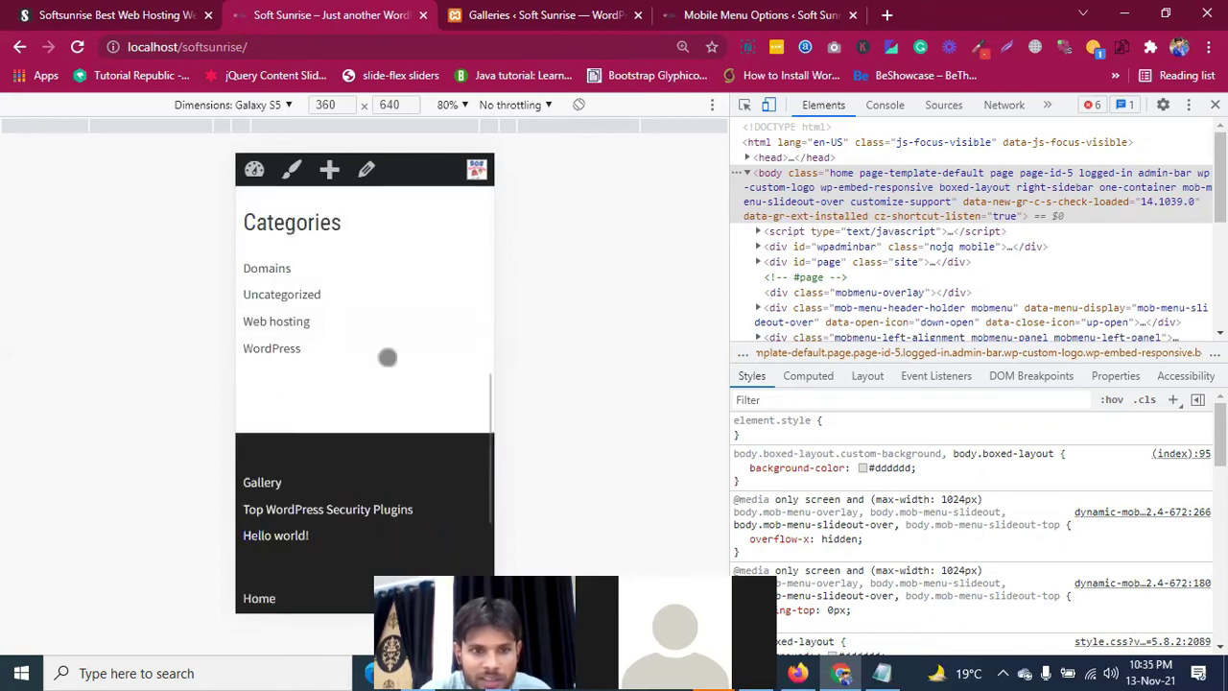
Step: Look over the site's home page in the Galaxy S5 mobile preview, from the header image to the footer
scroll(388, 357, up, 10)
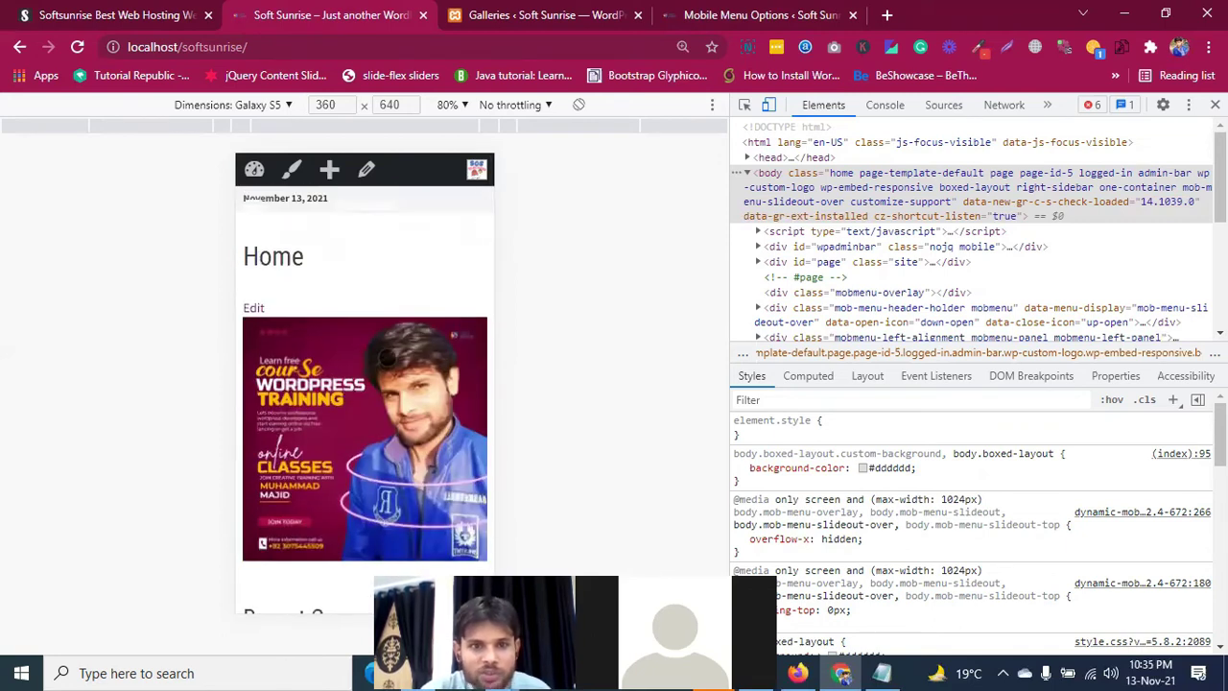
scroll(388, 357, down, 10)
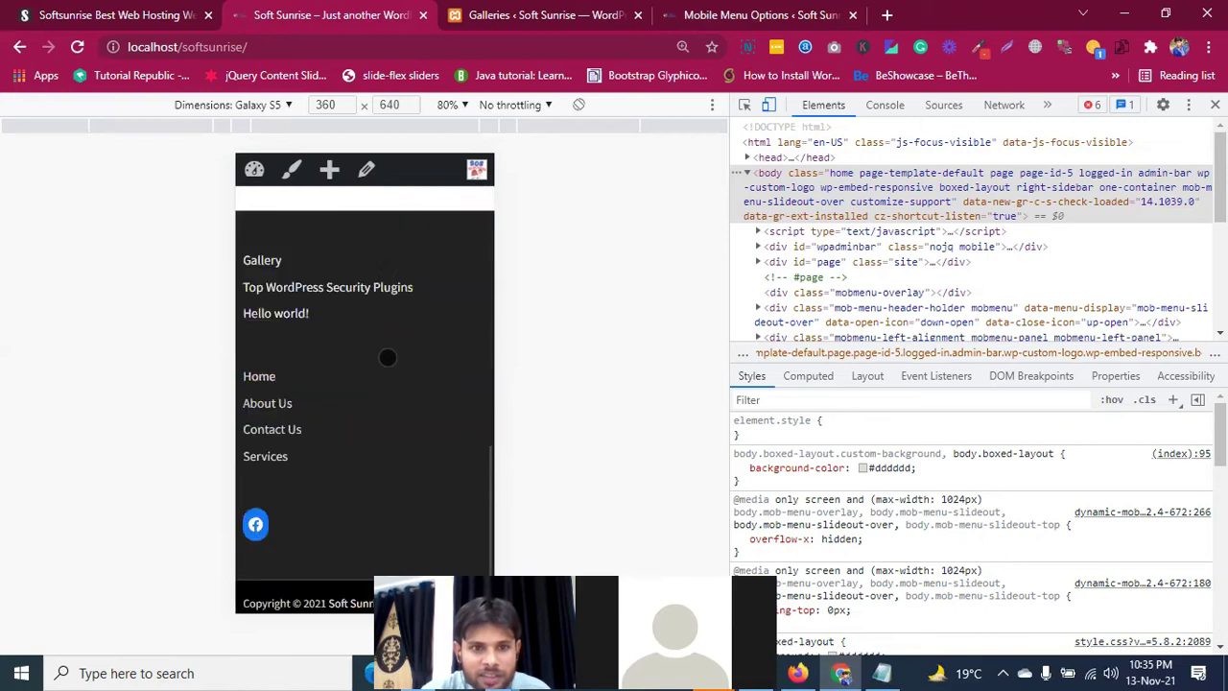
scroll(387, 357, up, 10)
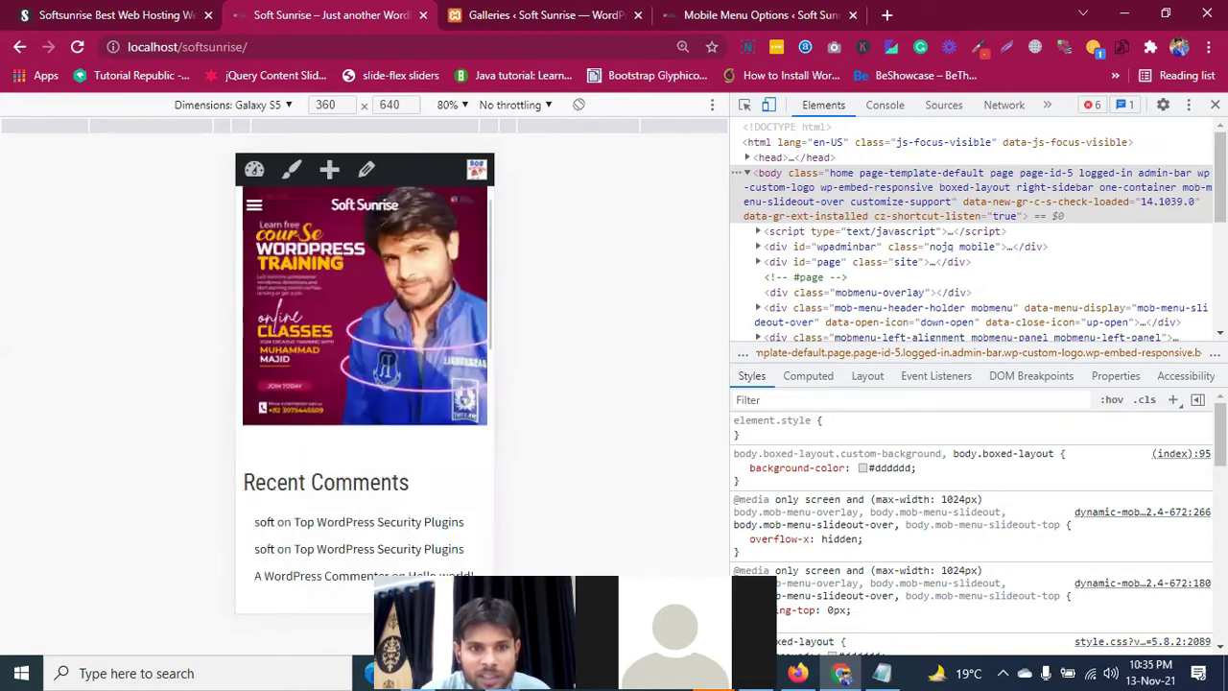
scroll(388, 357, down, 8)
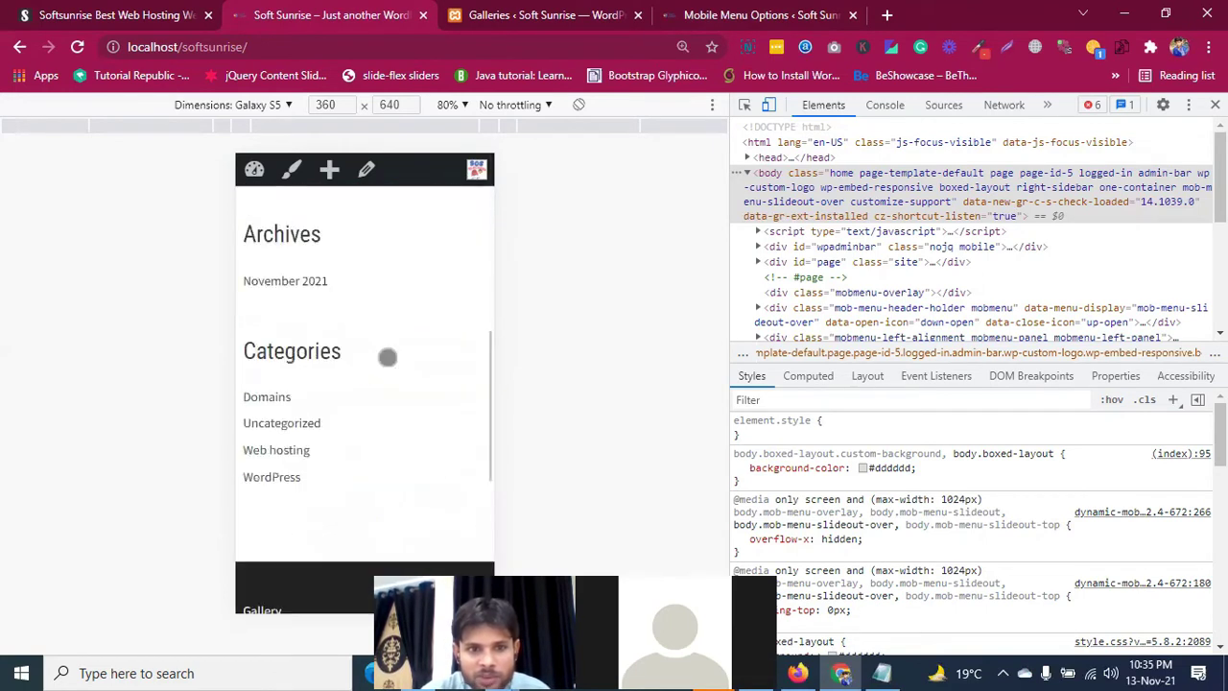
scroll(388, 359, up, 2)
scroll(387, 359, up, 3)
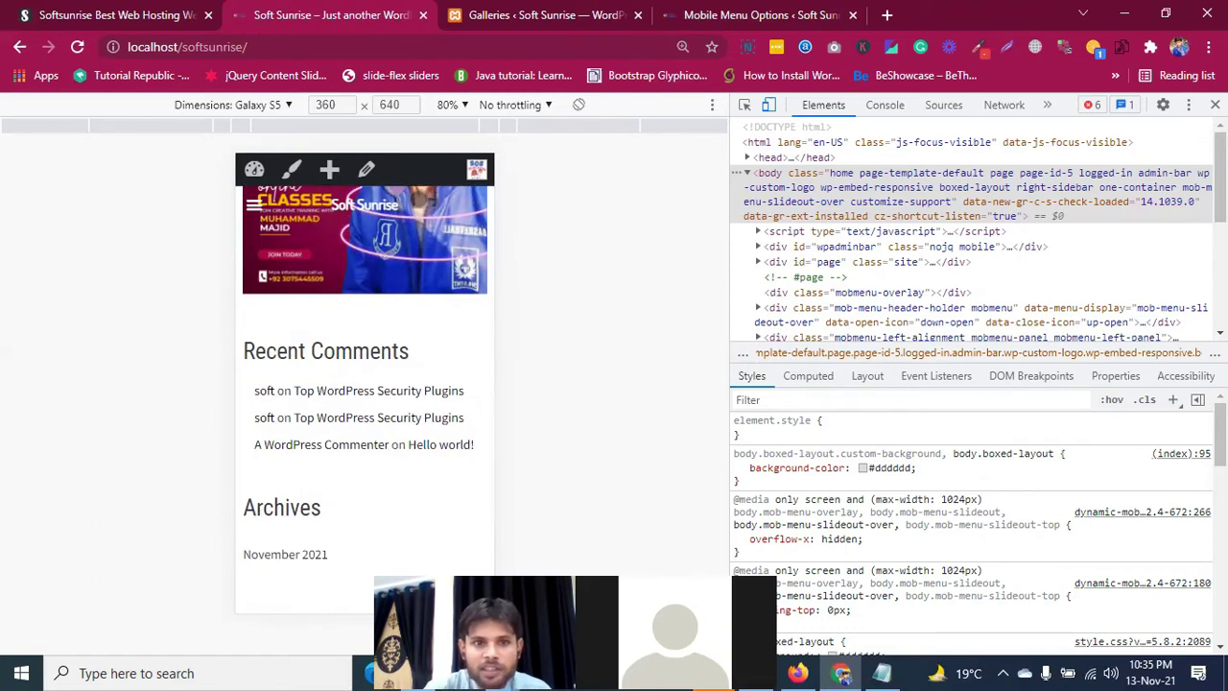
Step: Close the Galleries admin page and go to the left and right menu settings in the Mobile Menu general options
click(526, 11)
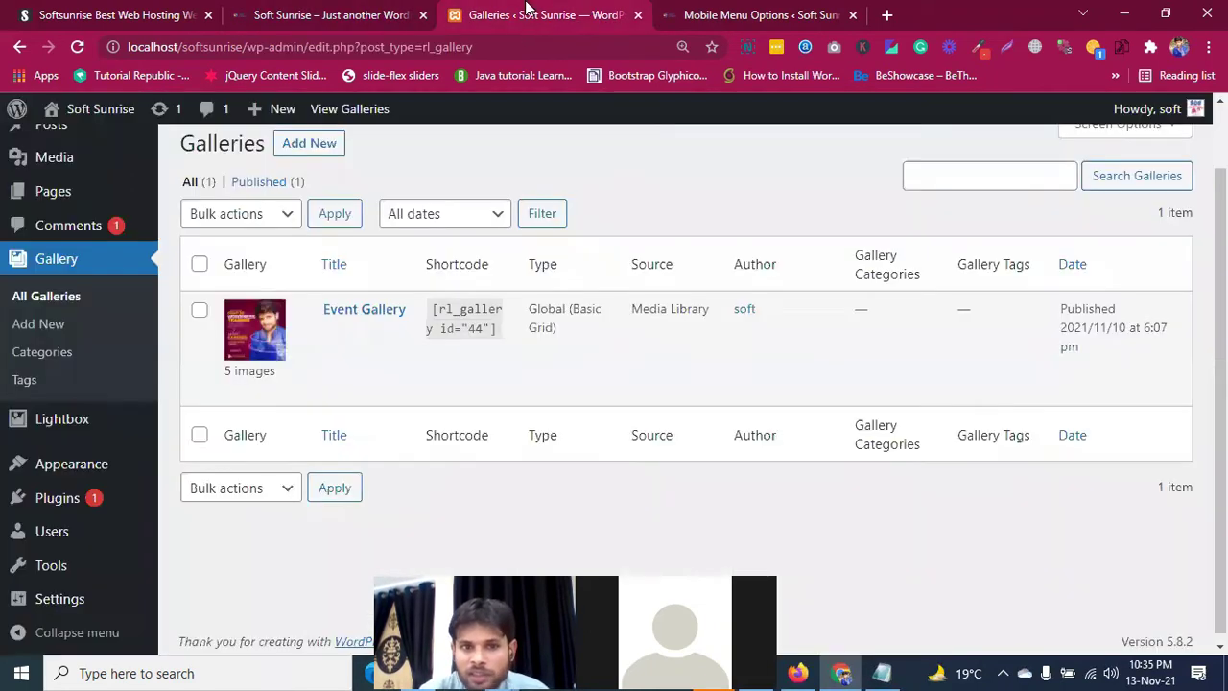
click(638, 15)
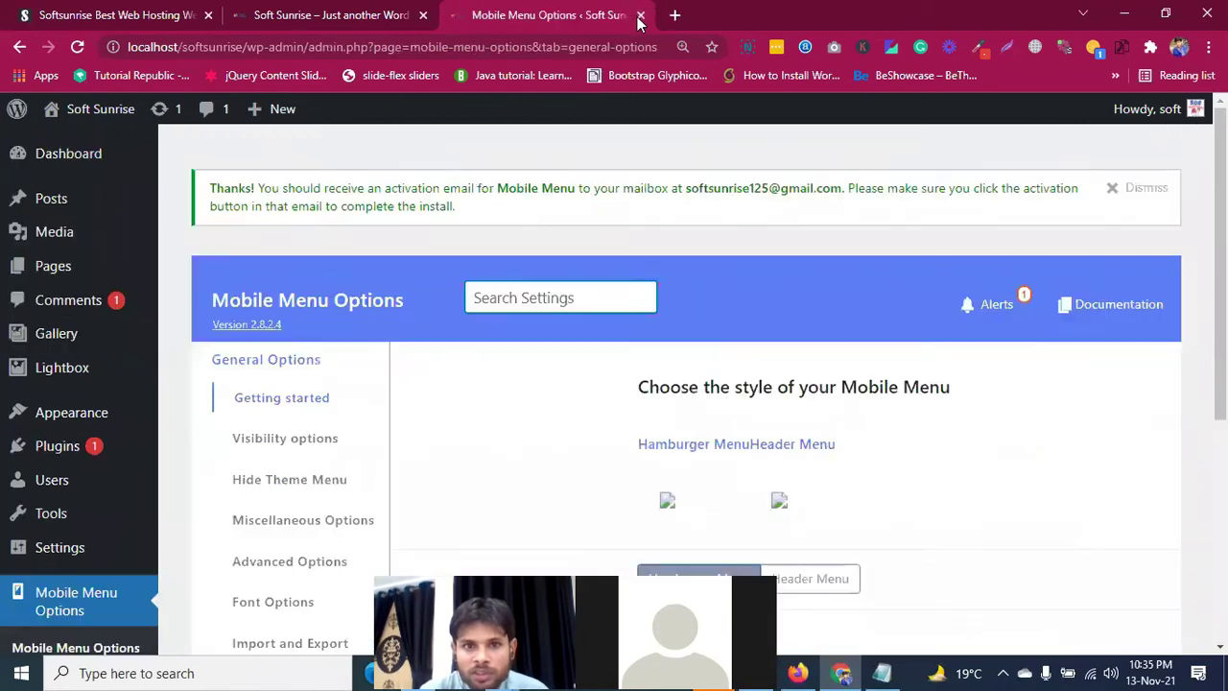
scroll(512, 493, down, 3)
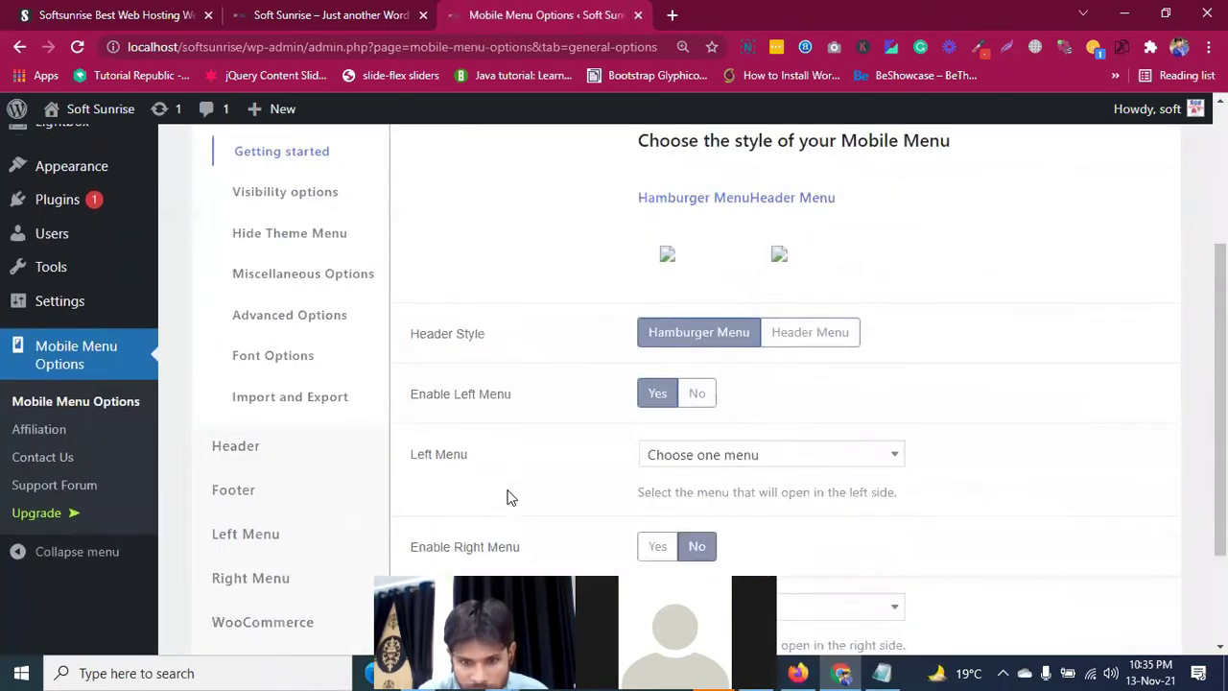
scroll(552, 454, down, 1)
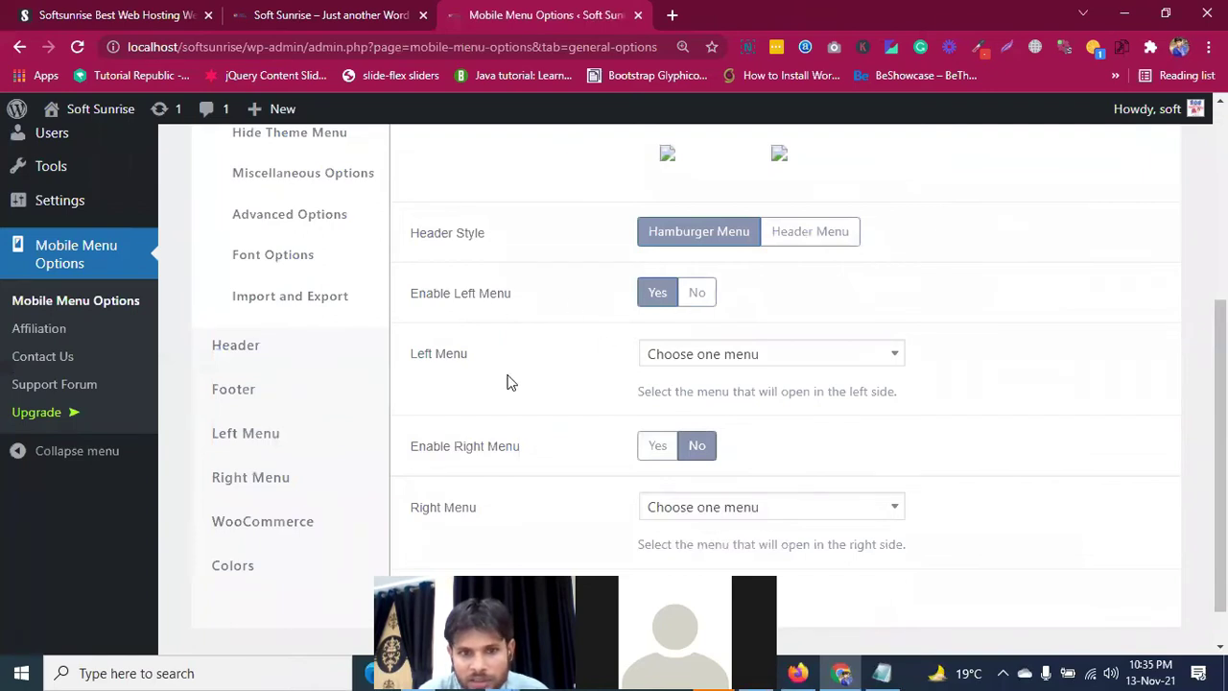
scroll(512, 383, down, 1)
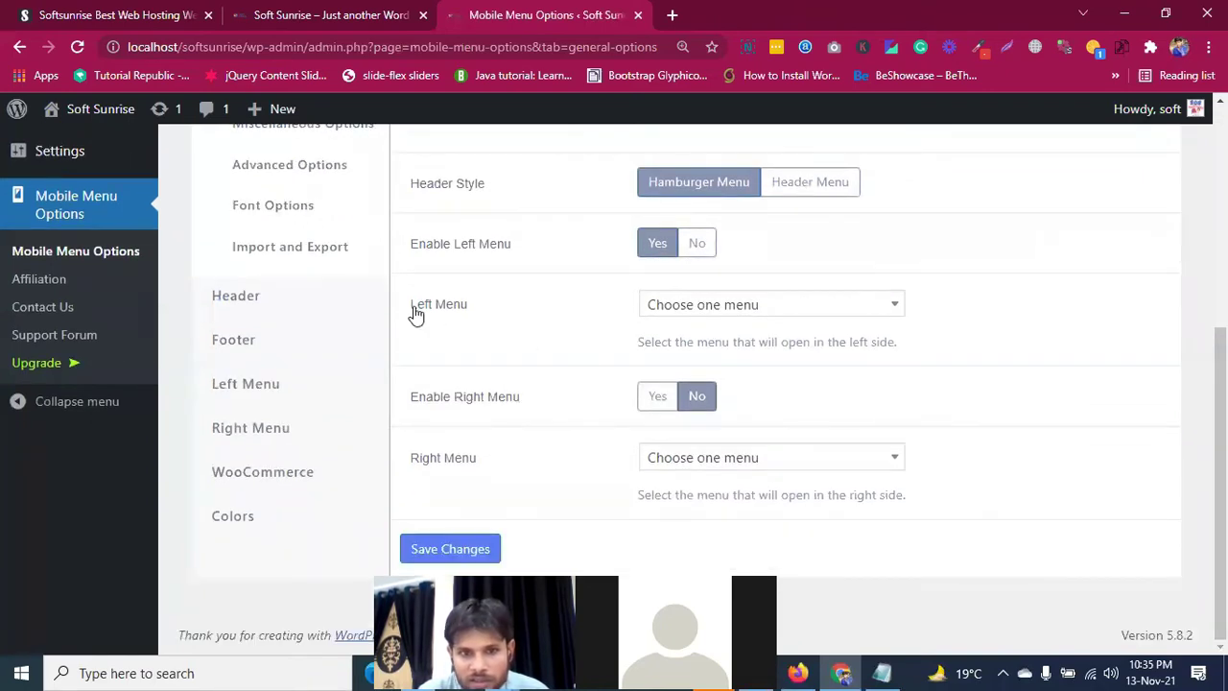
Step: Assign "main menu" as the Left Menu and save the Mobile Menu changes
click(739, 314)
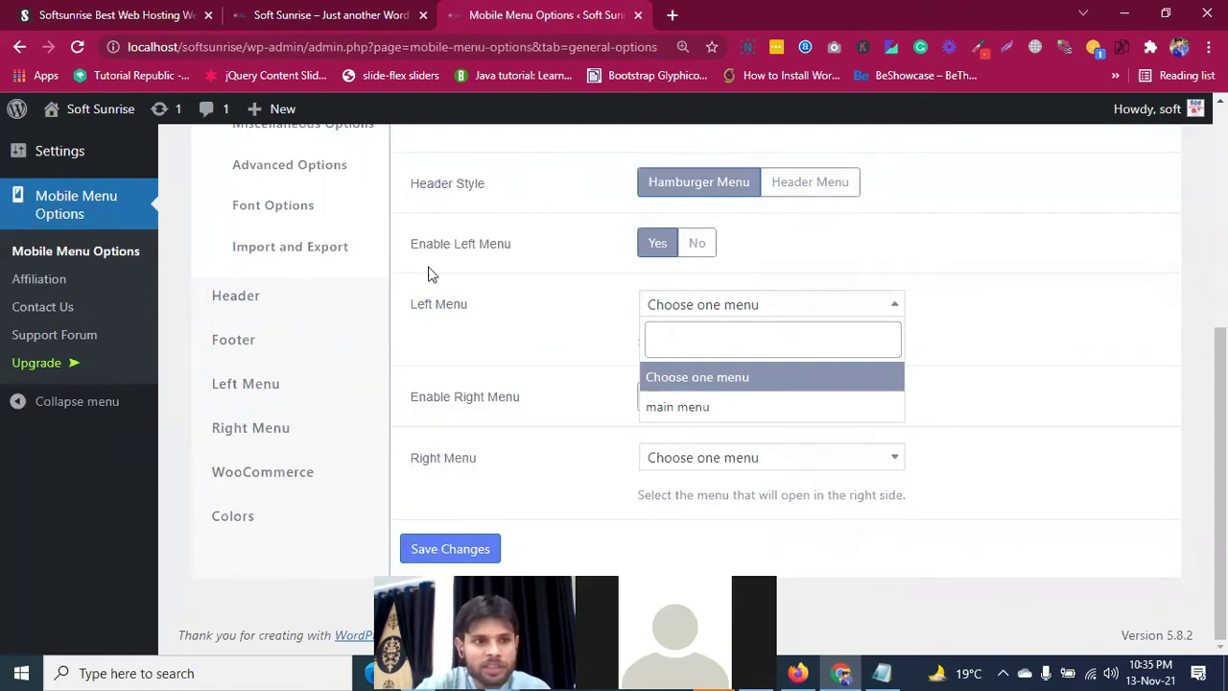
scroll(428, 274, up, 1)
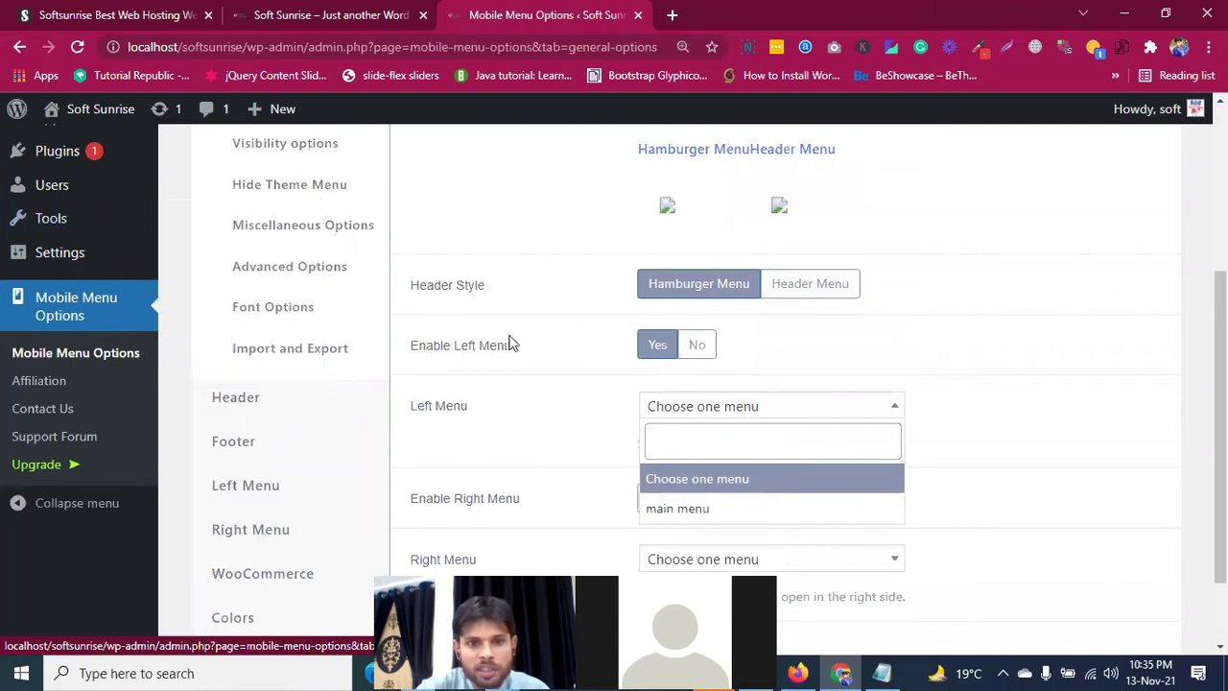
scroll(546, 360, down, 1)
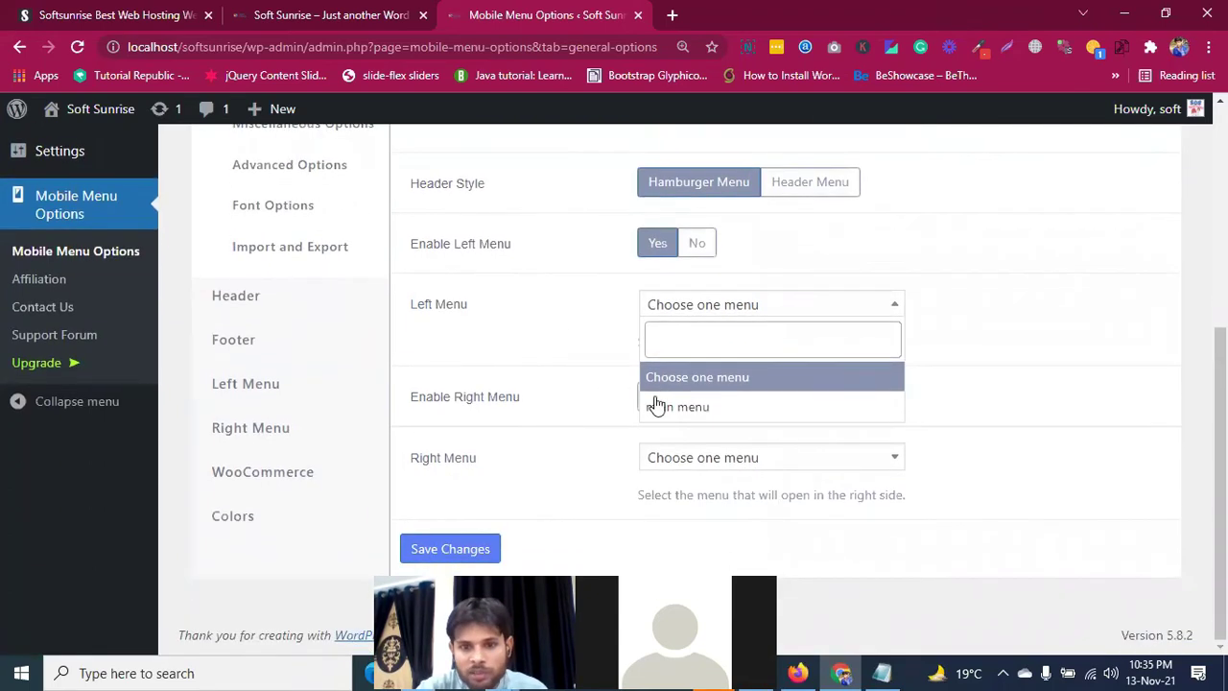
click(707, 411)
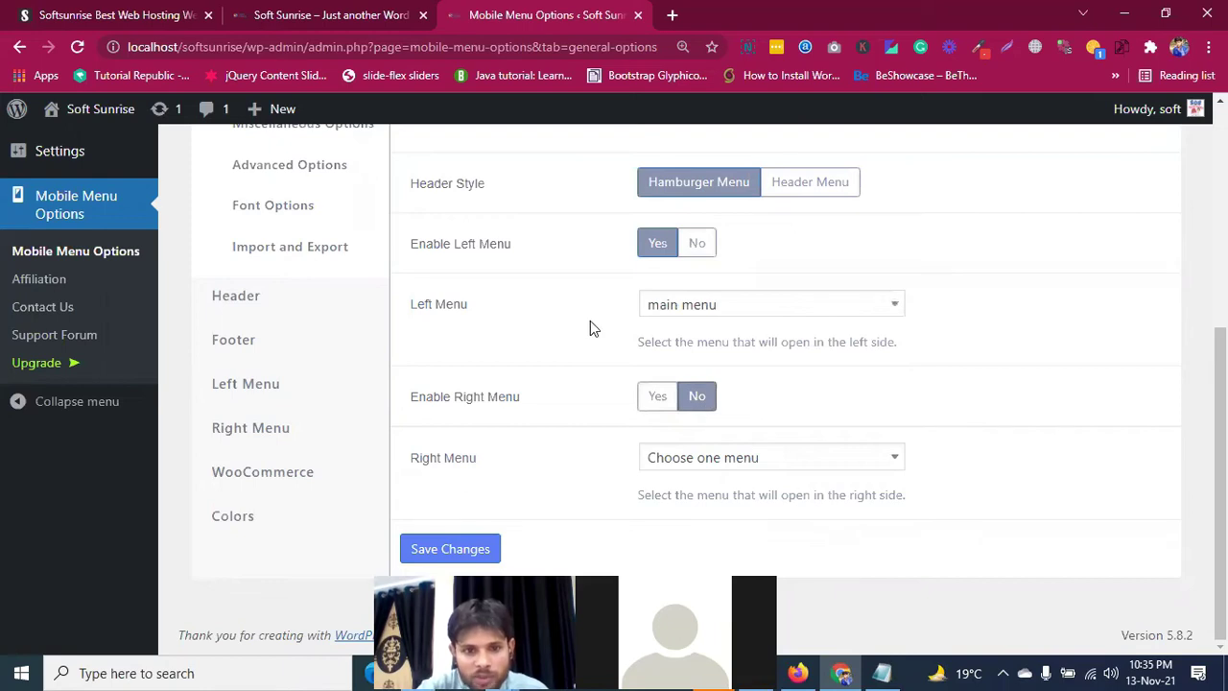
click(447, 550)
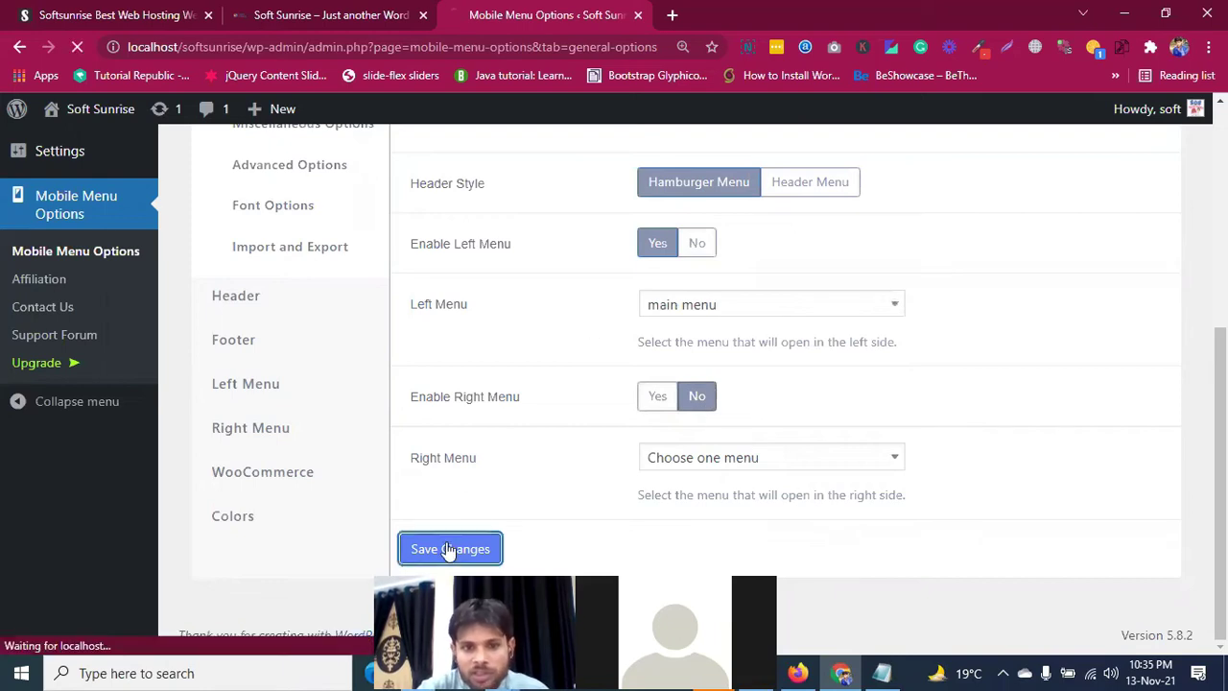
Step: Reload the home page's mobile preview, open the left hamburger menu, try its Our Main Services and WordPress submenus, and close it
click(288, 18)
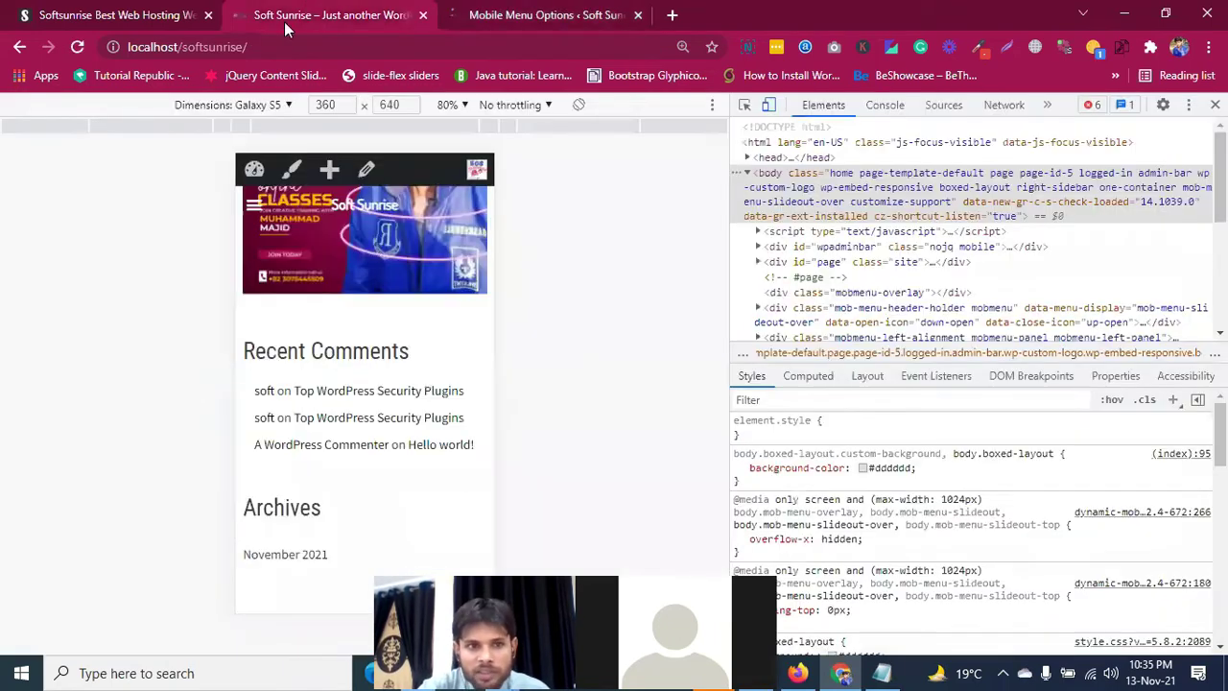
click(78, 47)
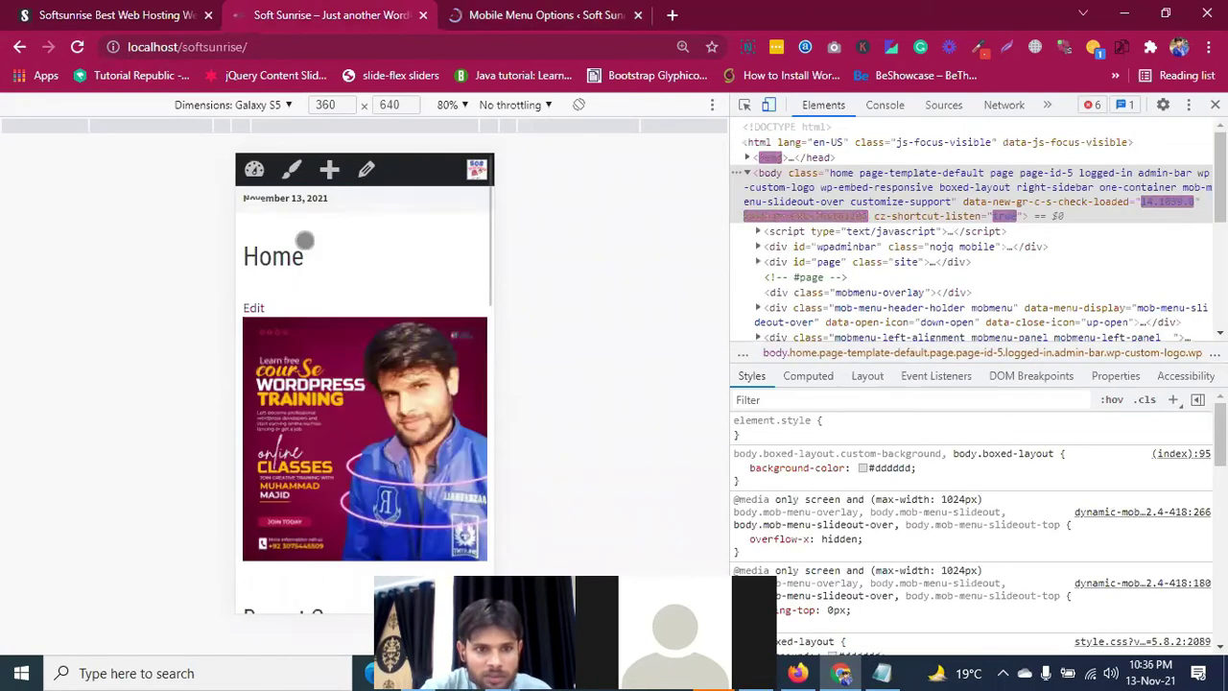
scroll(297, 241, down, 3)
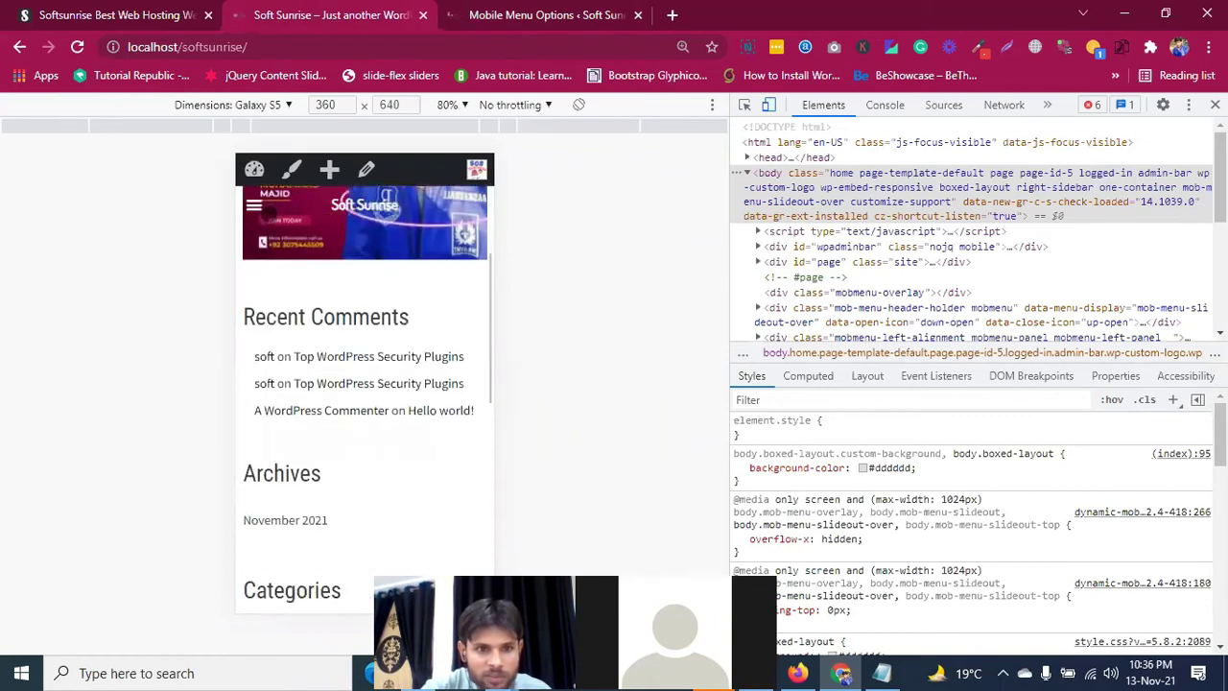
click(254, 204)
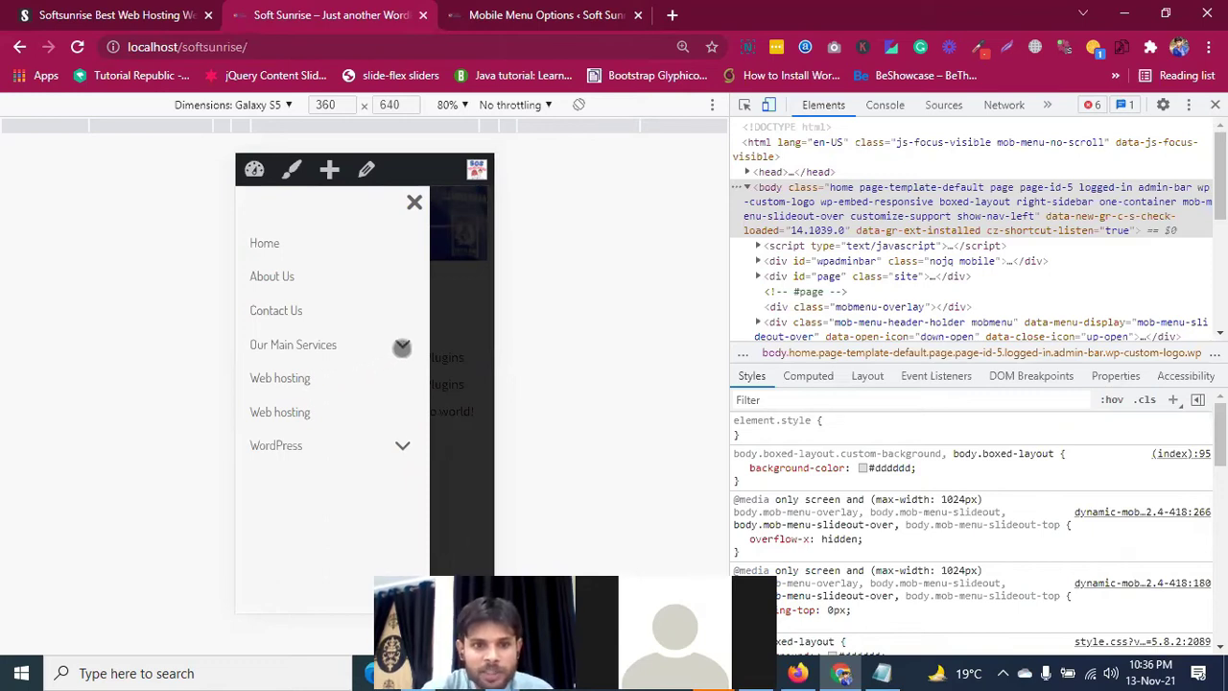
click(402, 347)
click(402, 347)
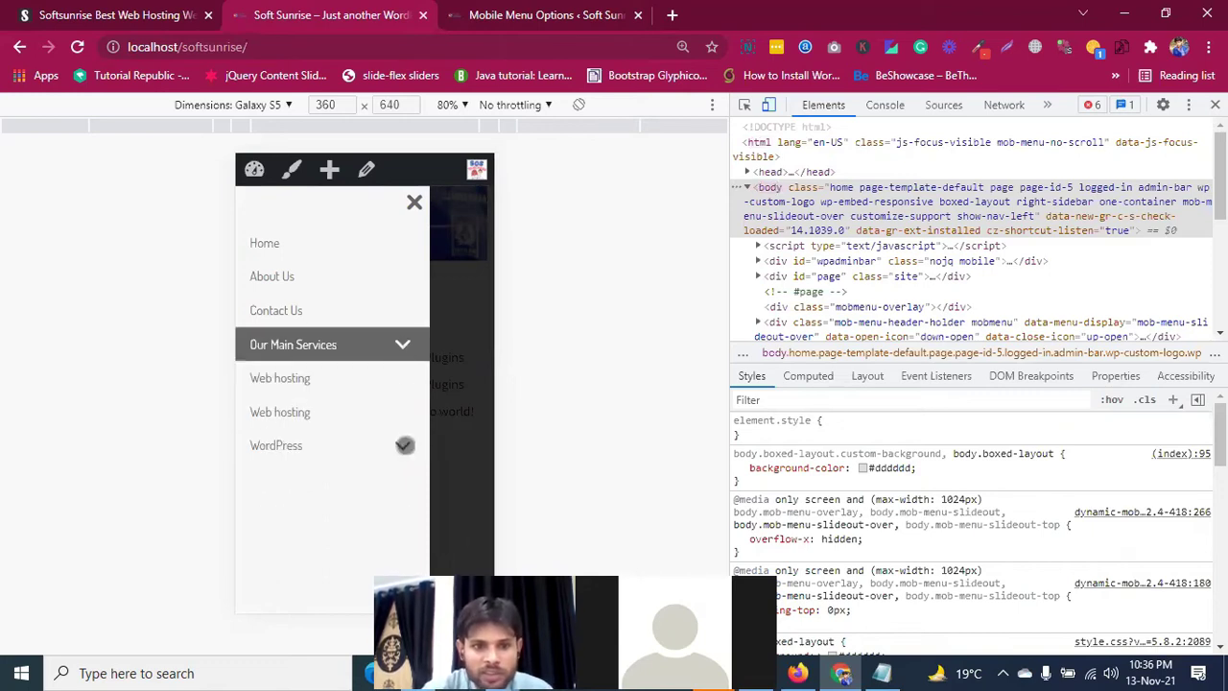
click(404, 445)
click(413, 203)
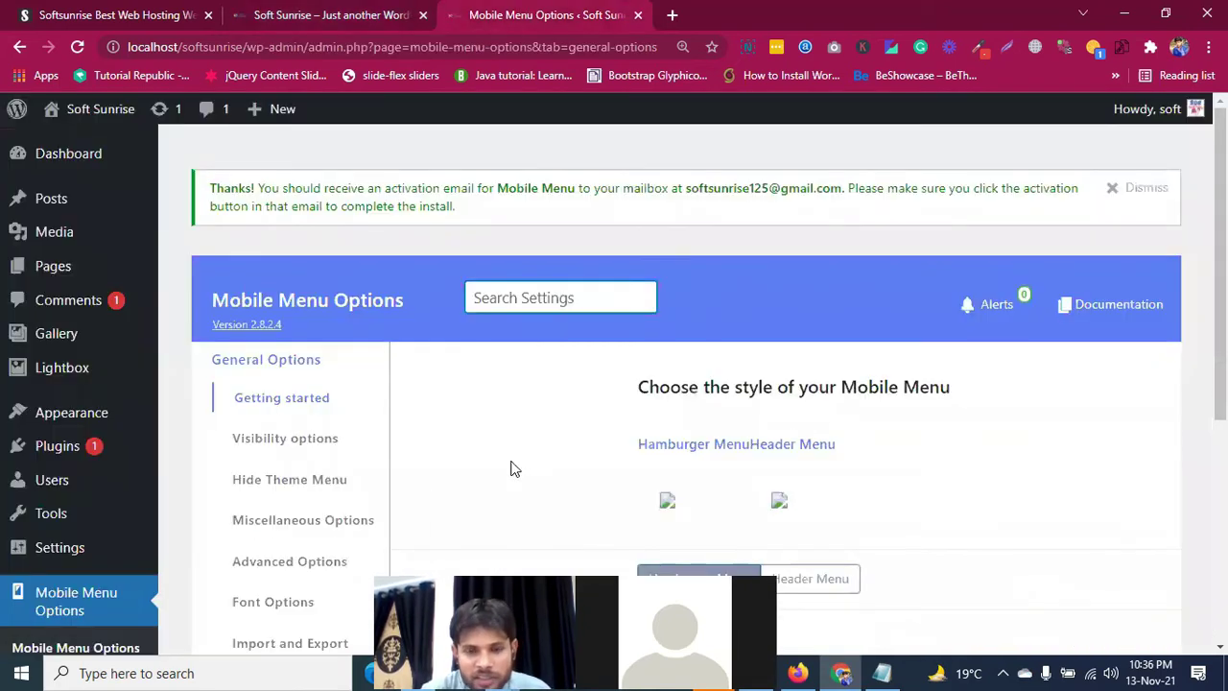
Step: Enable the right menu in the Mobile Menu options, save the changes, and reload the home page's mobile preview
scroll(511, 468, down, 4)
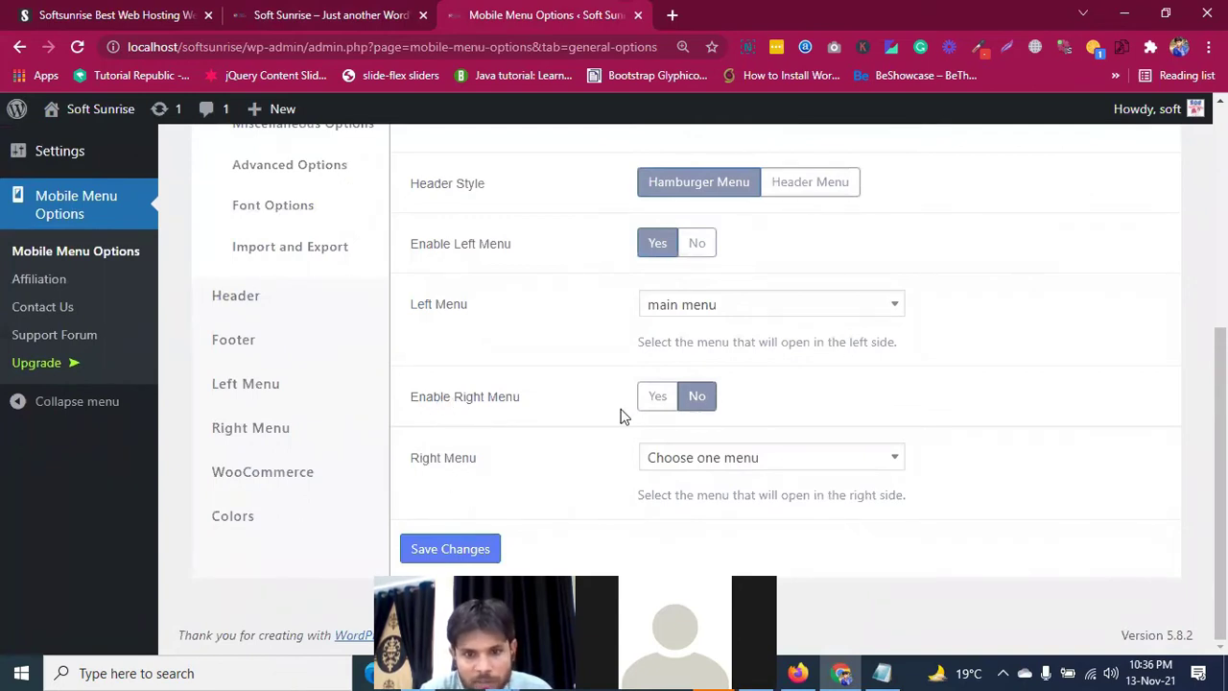
click(657, 404)
click(443, 556)
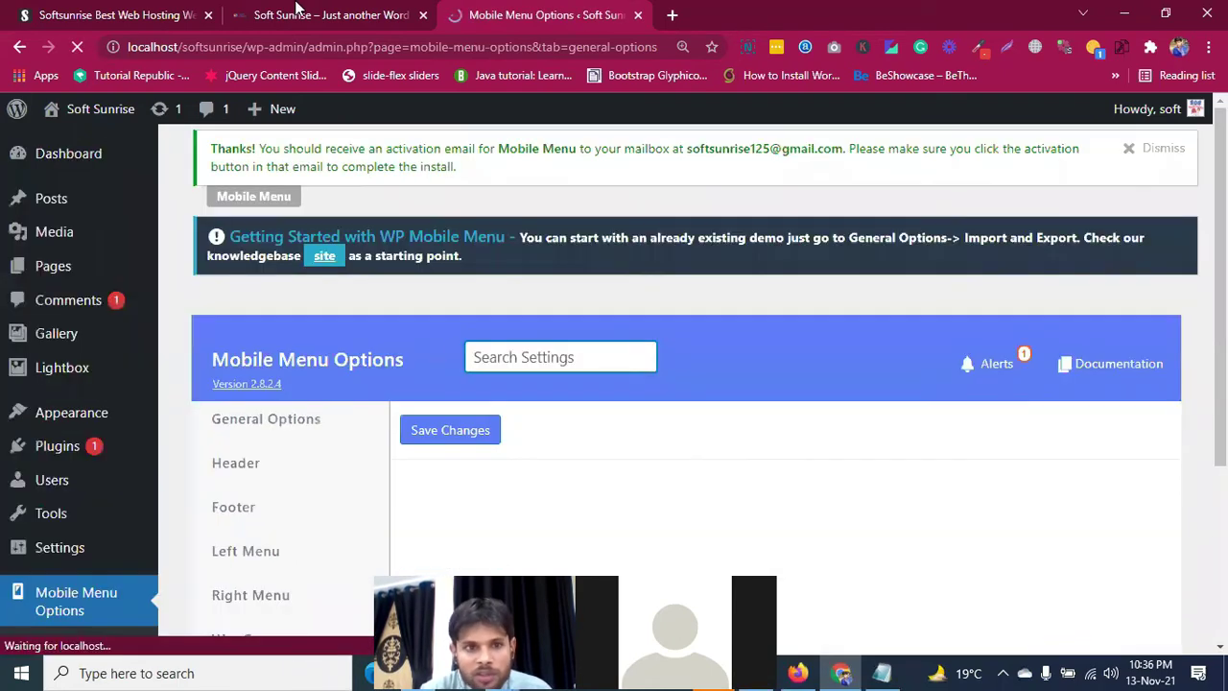
click(296, 12)
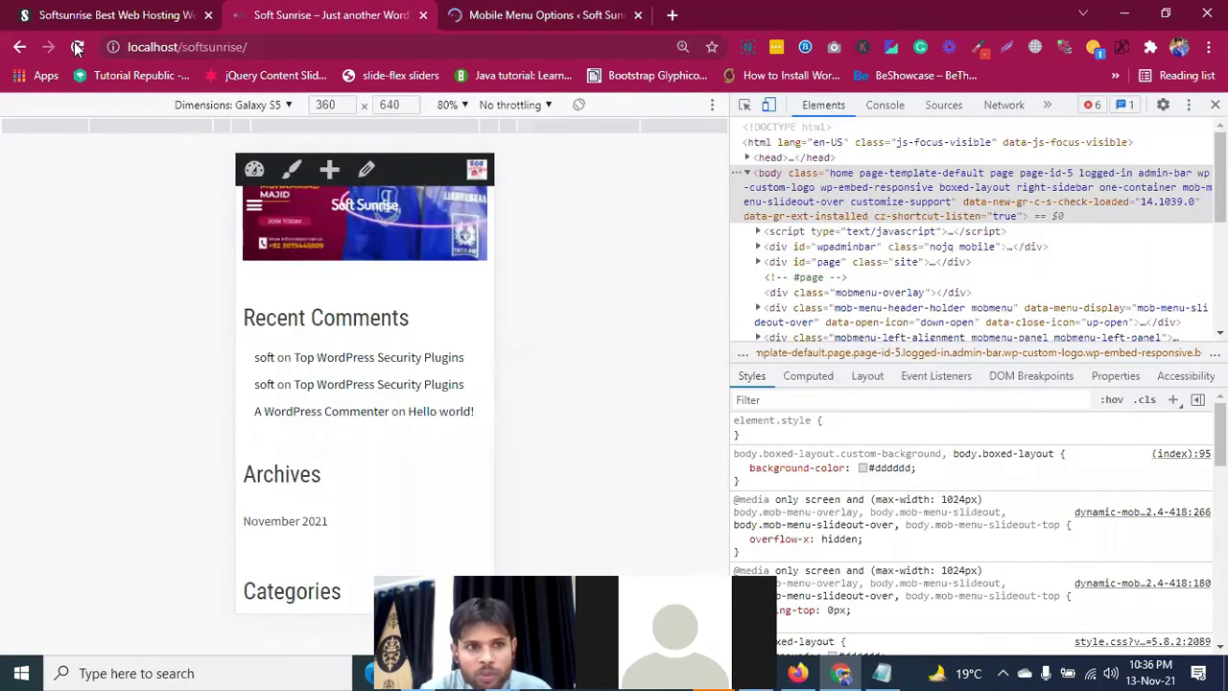
click(78, 47)
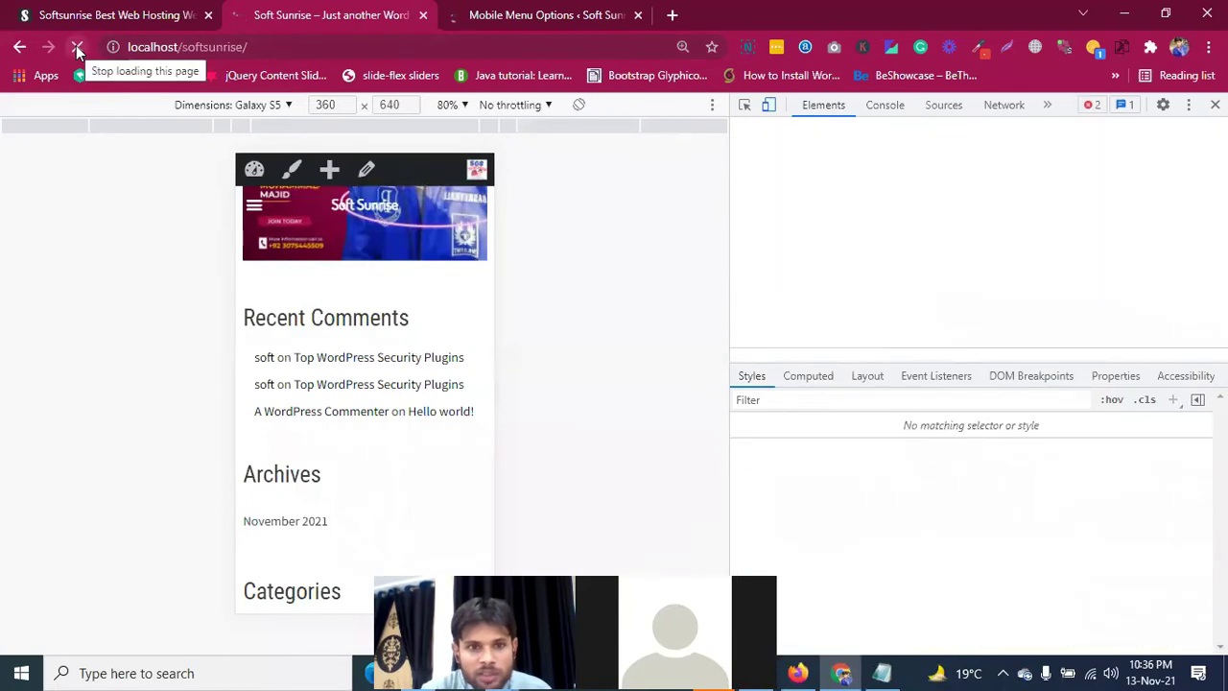
Step: Assign "main menu" as the Right Menu in the Mobile Menu options and save the changes
click(546, 14)
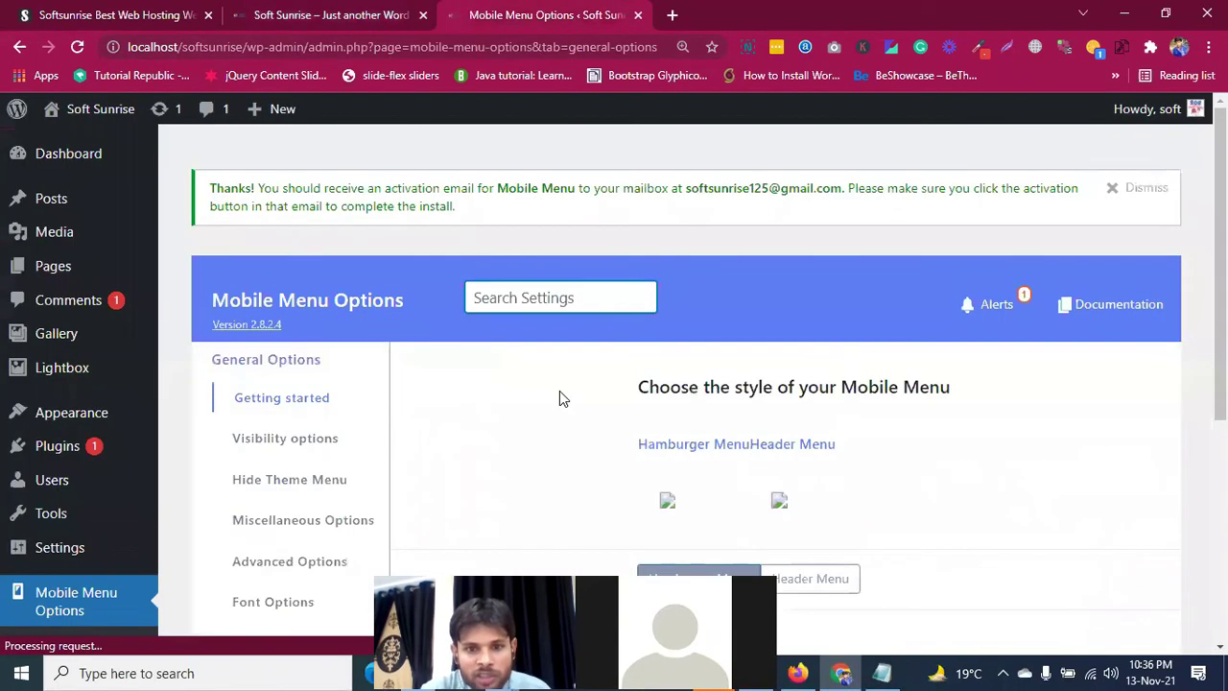
scroll(559, 395, down, 2)
scroll(559, 391, down, 3)
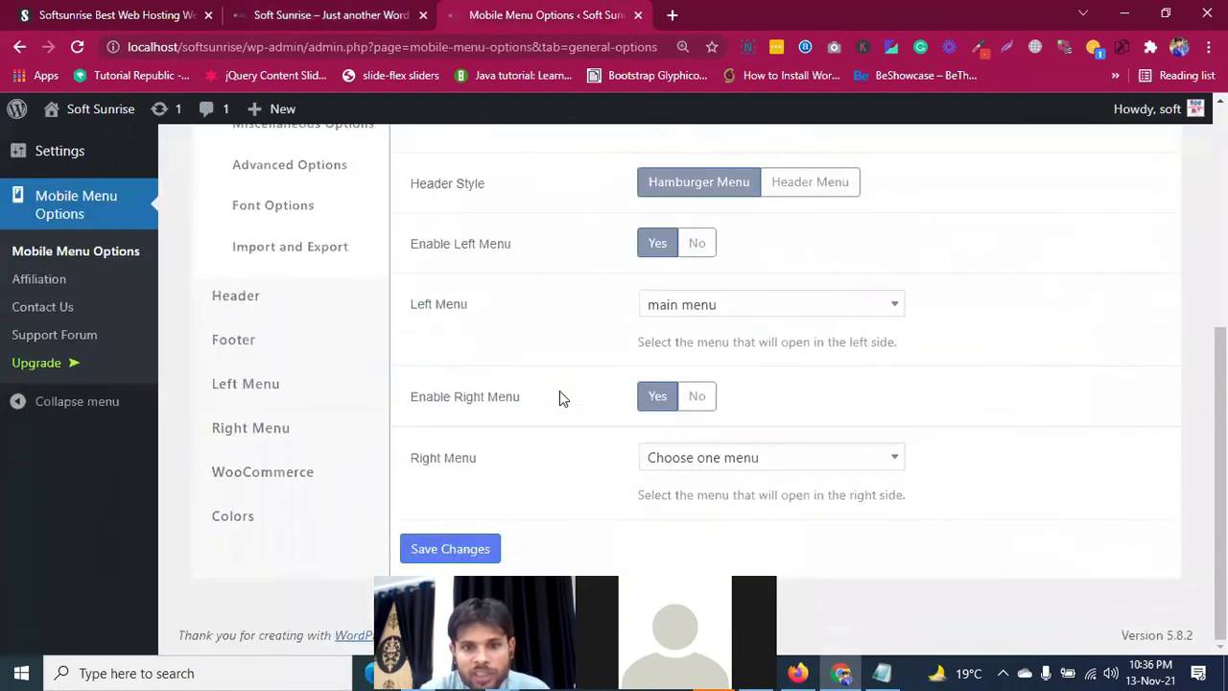
click(758, 460)
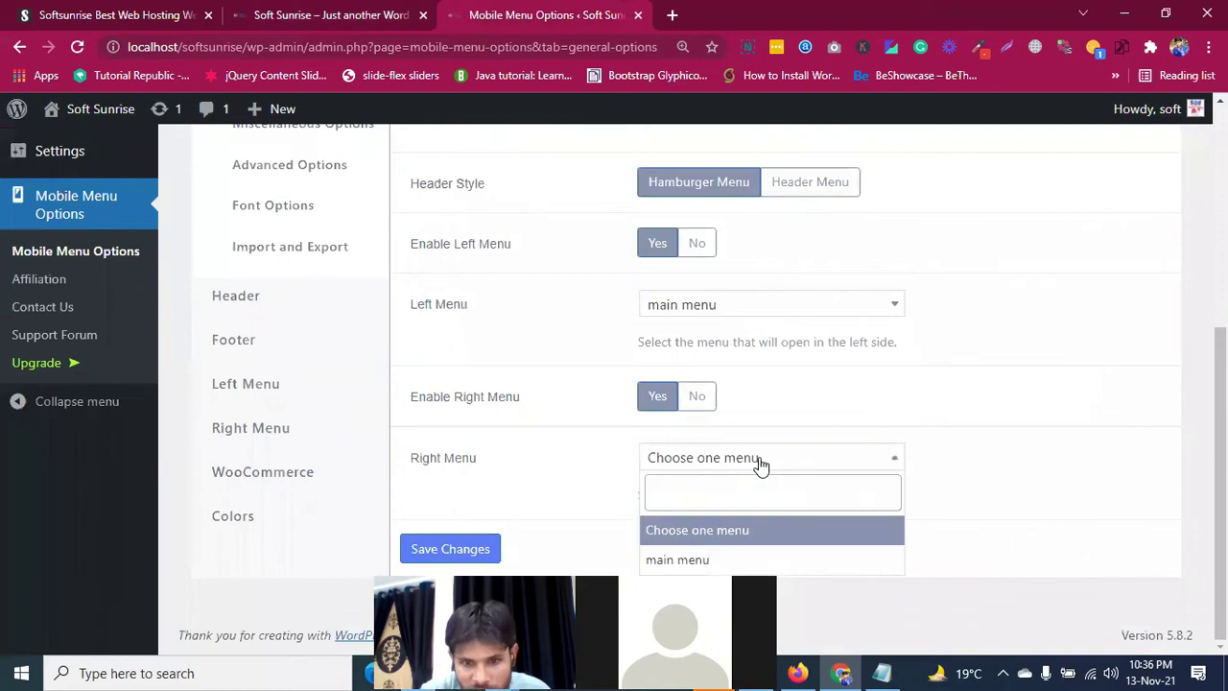
click(683, 560)
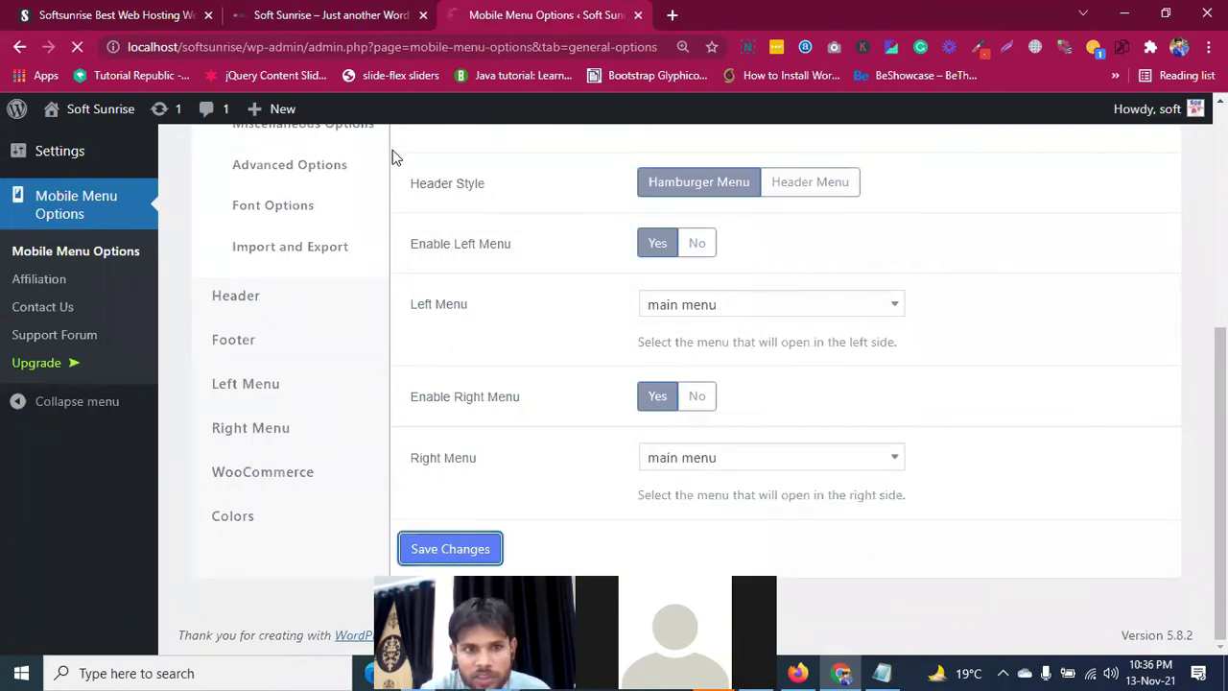
Step: Reload the home page's mobile preview and test opening and closing both the right and left hamburger menus
click(297, 14)
click(76, 48)
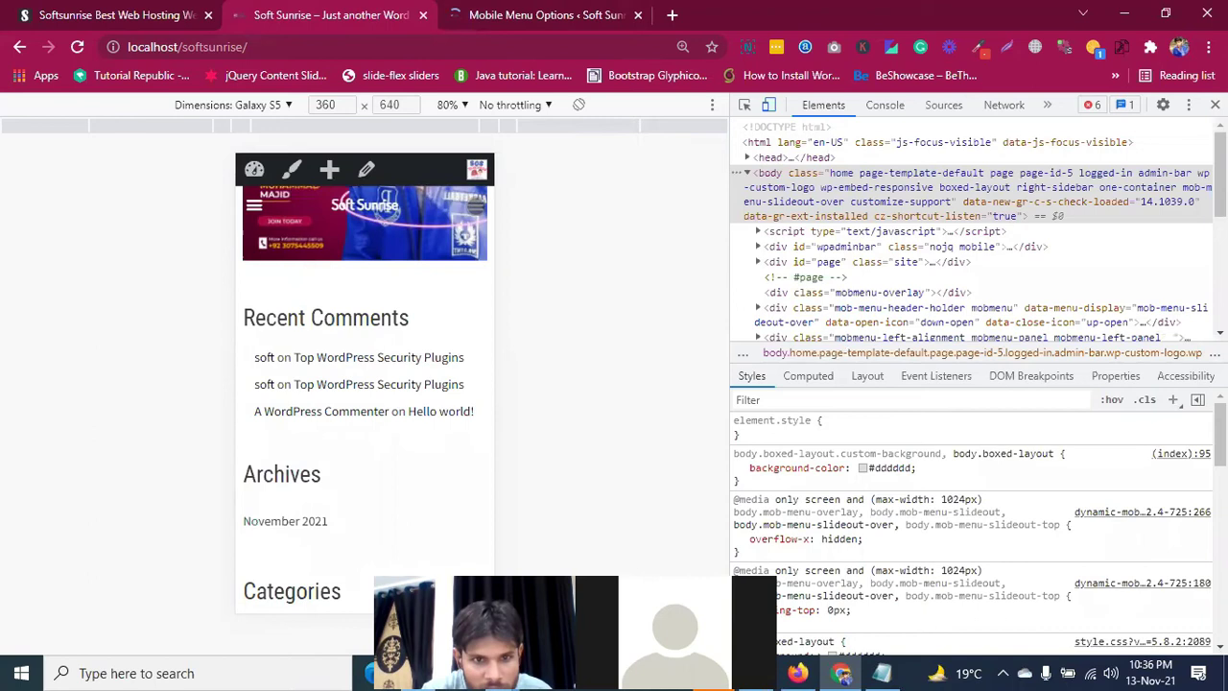
scroll(446, 355, down, 1)
scroll(446, 355, down, 2)
scroll(447, 353, up, 5)
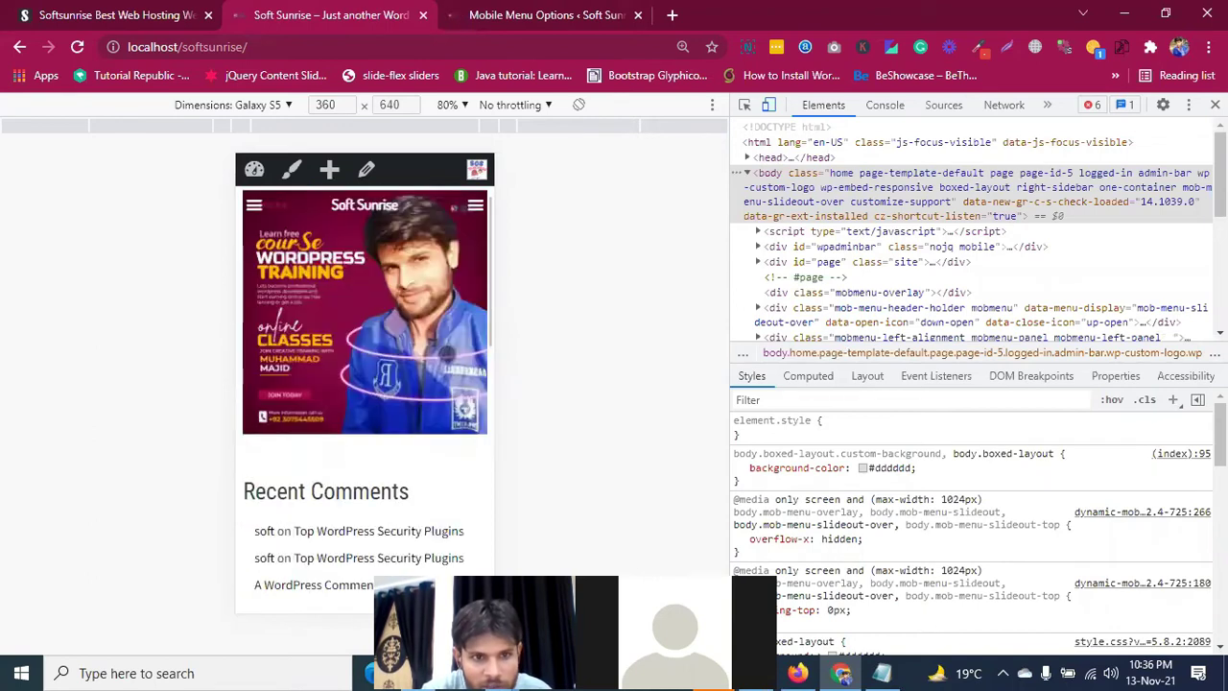
scroll(451, 305, down, 1)
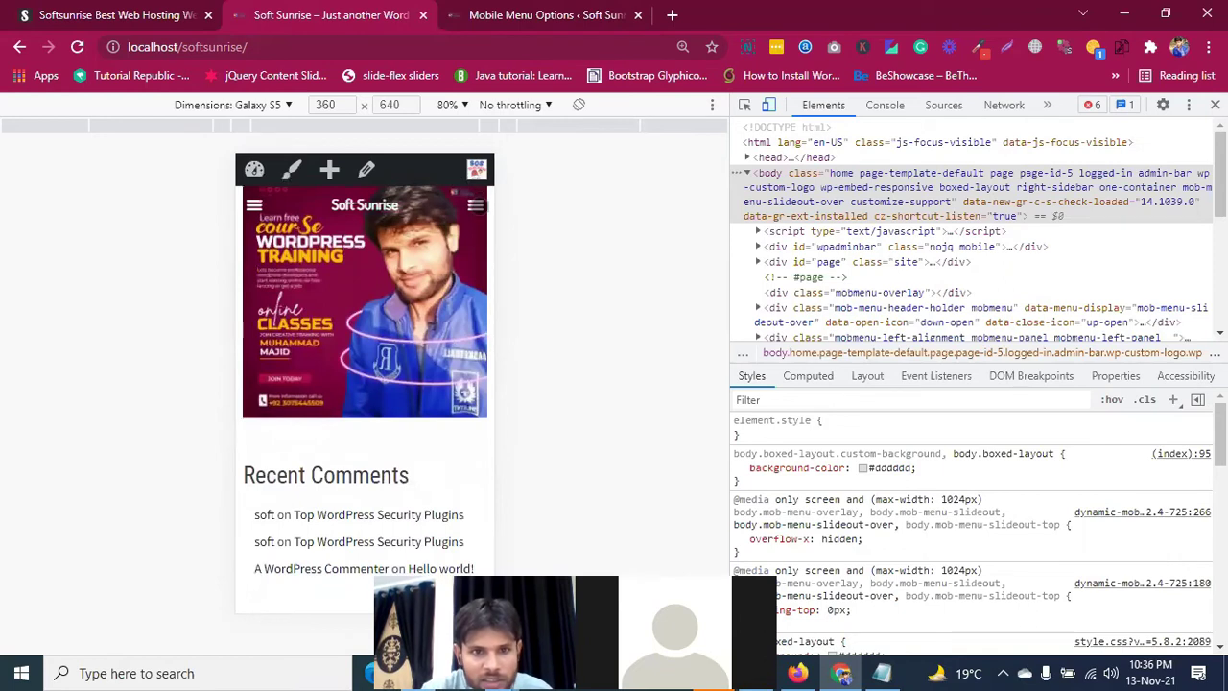
click(474, 205)
click(479, 204)
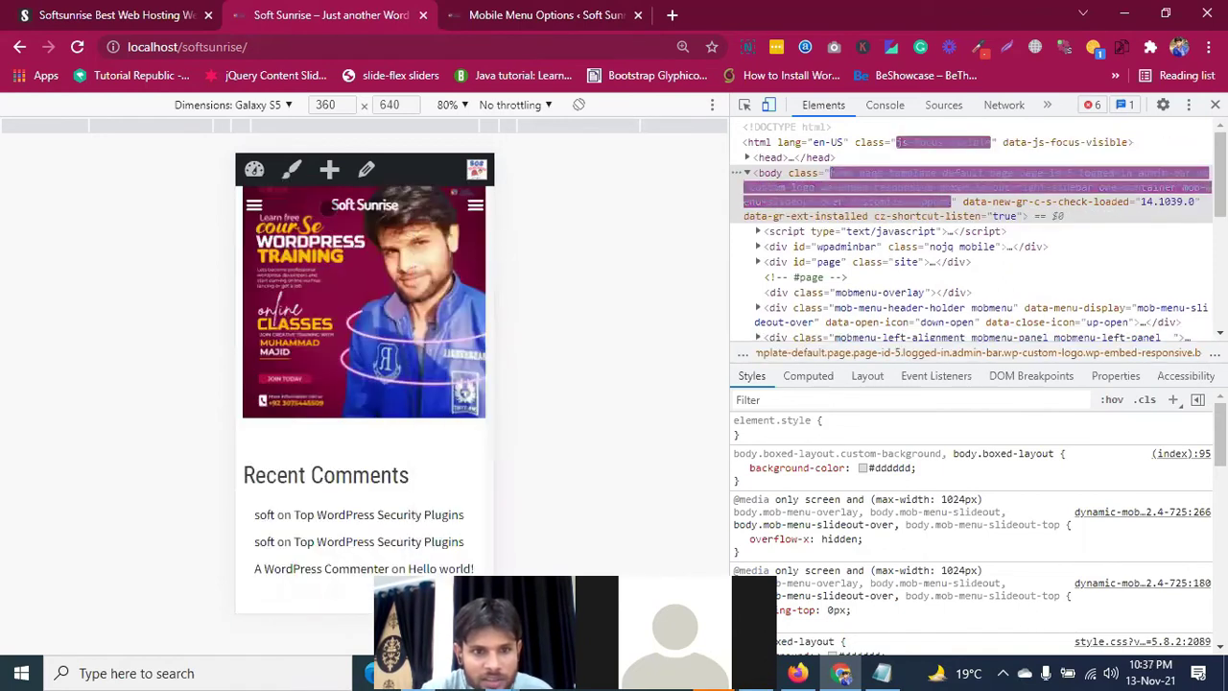
click(255, 204)
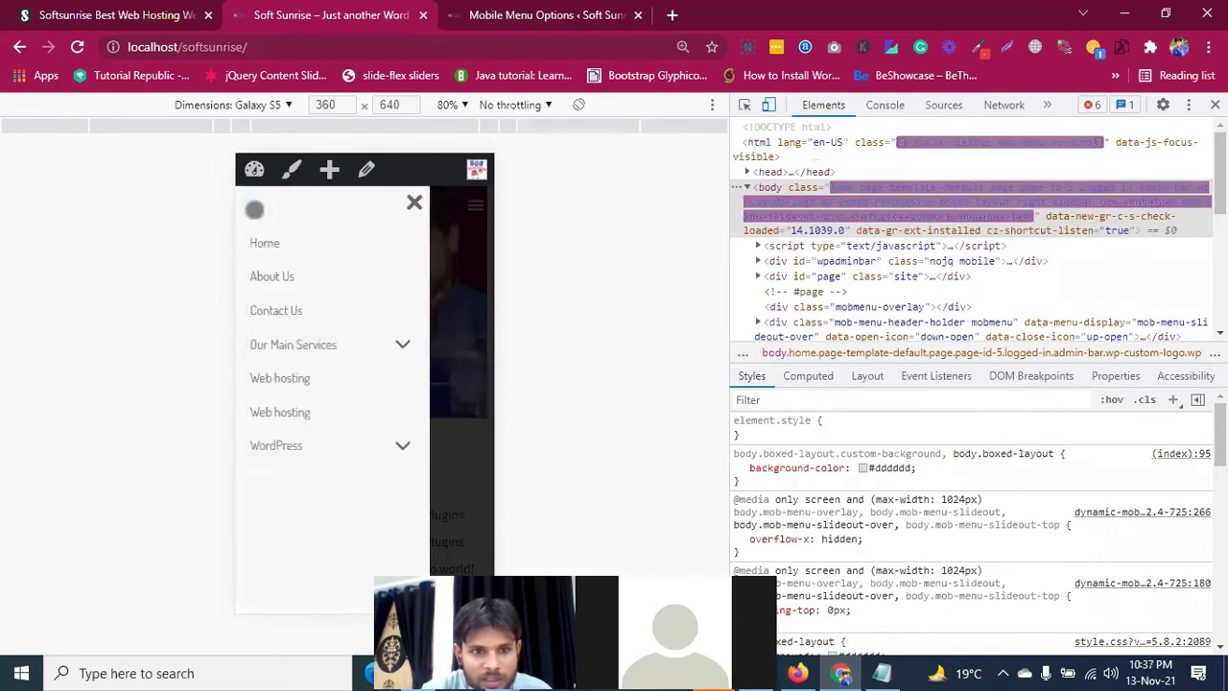
click(419, 200)
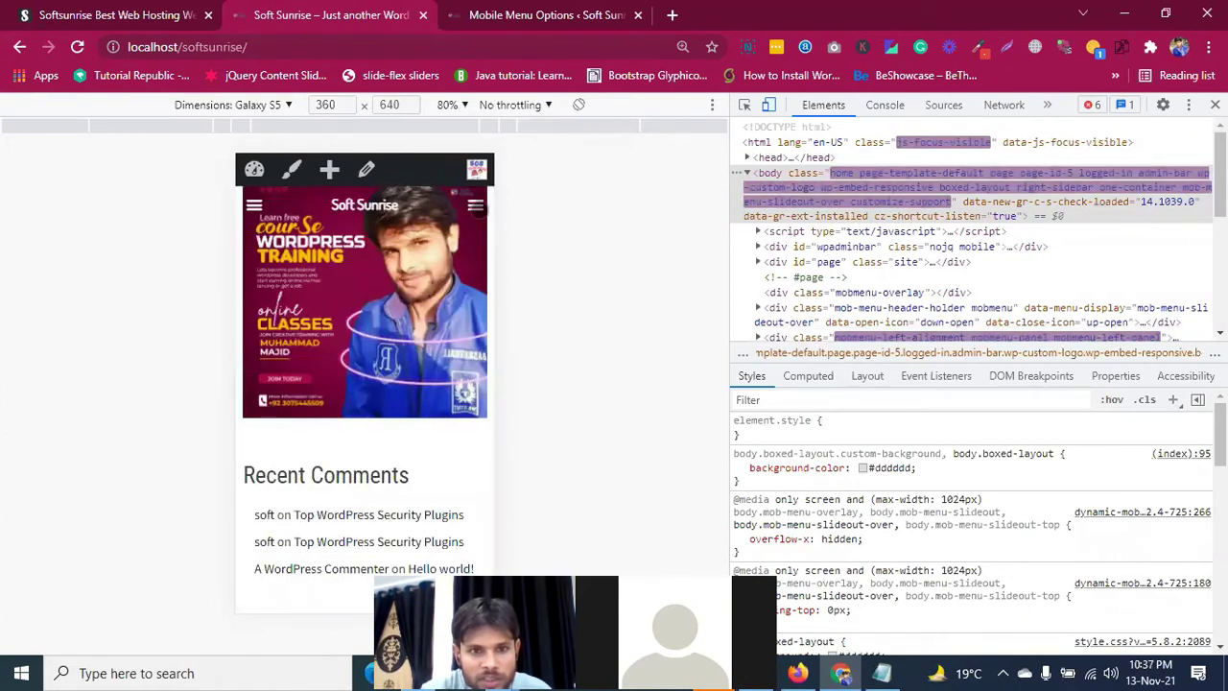
Step: Test the right and left hamburger menus over the scrolled home page in the mobile preview, closing each one
click(479, 205)
click(479, 205)
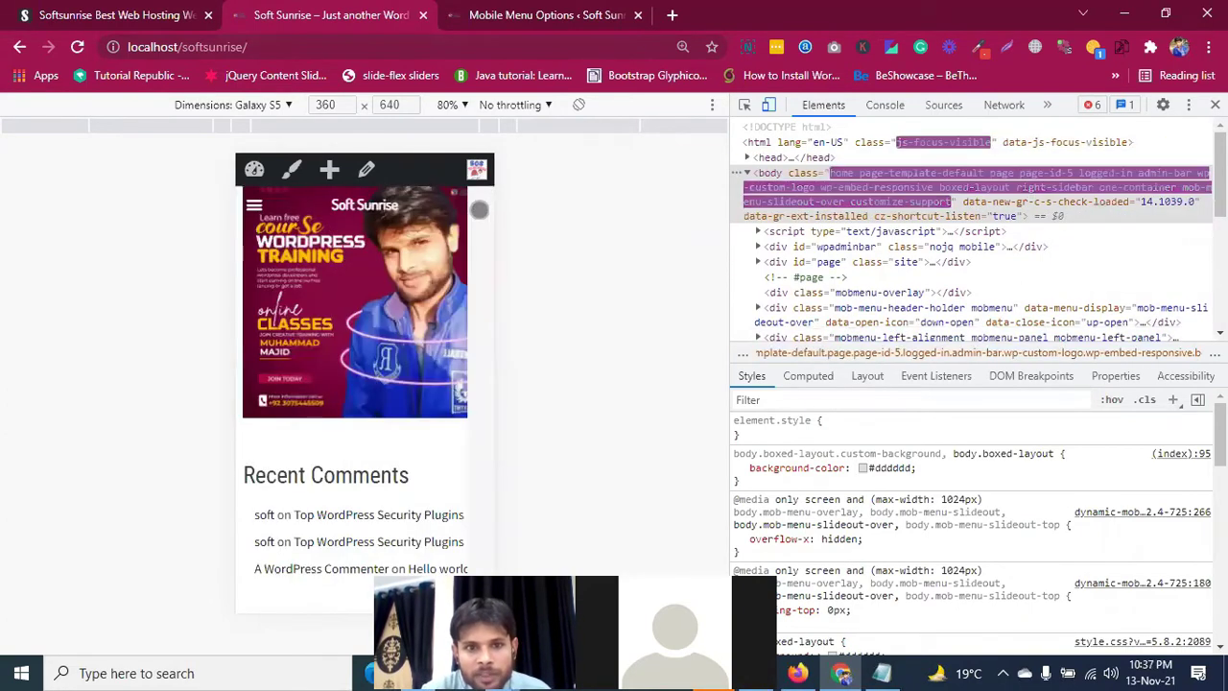
click(255, 205)
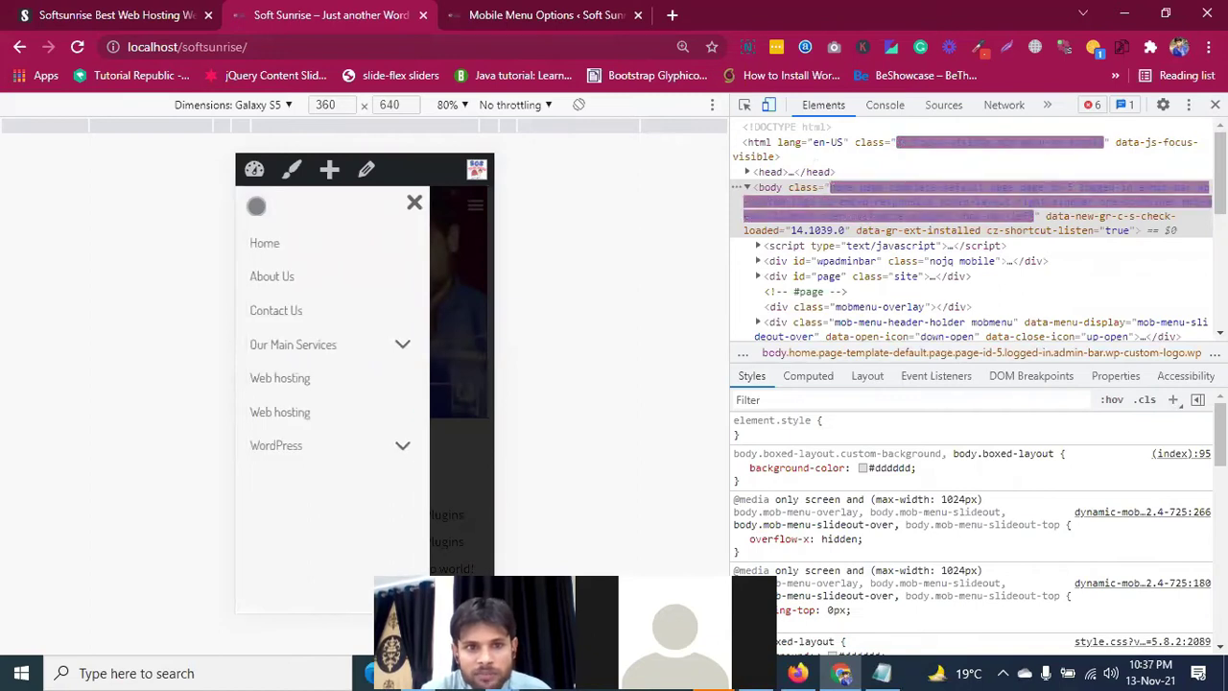
click(413, 203)
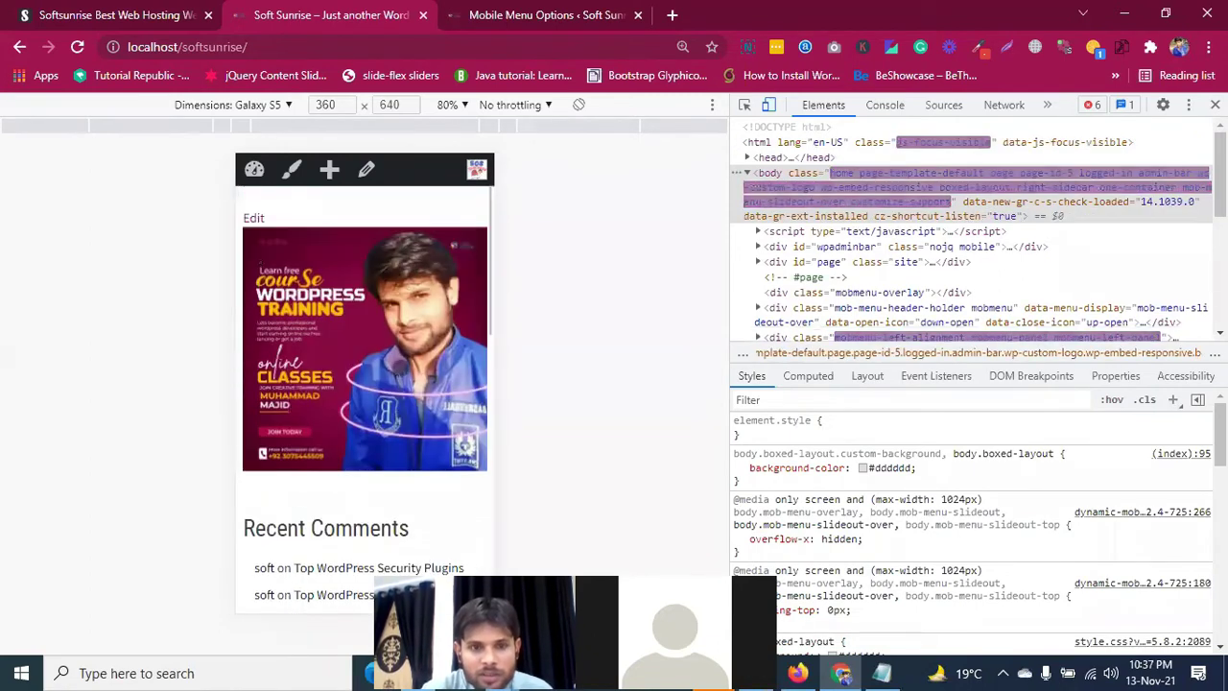
Step: Review the general settings in Mobile Menu Options and open the Visibility options to examine the Width Trigger setting
click(534, 15)
scroll(480, 407, down, 4)
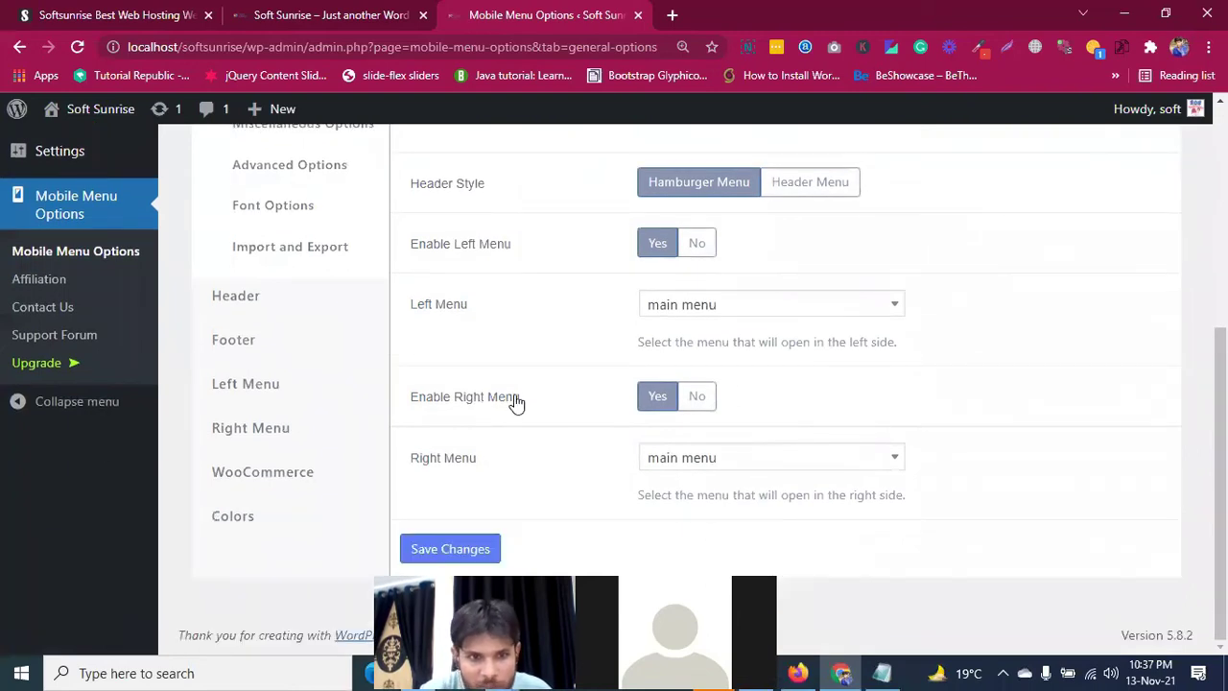
scroll(513, 403, up, 4)
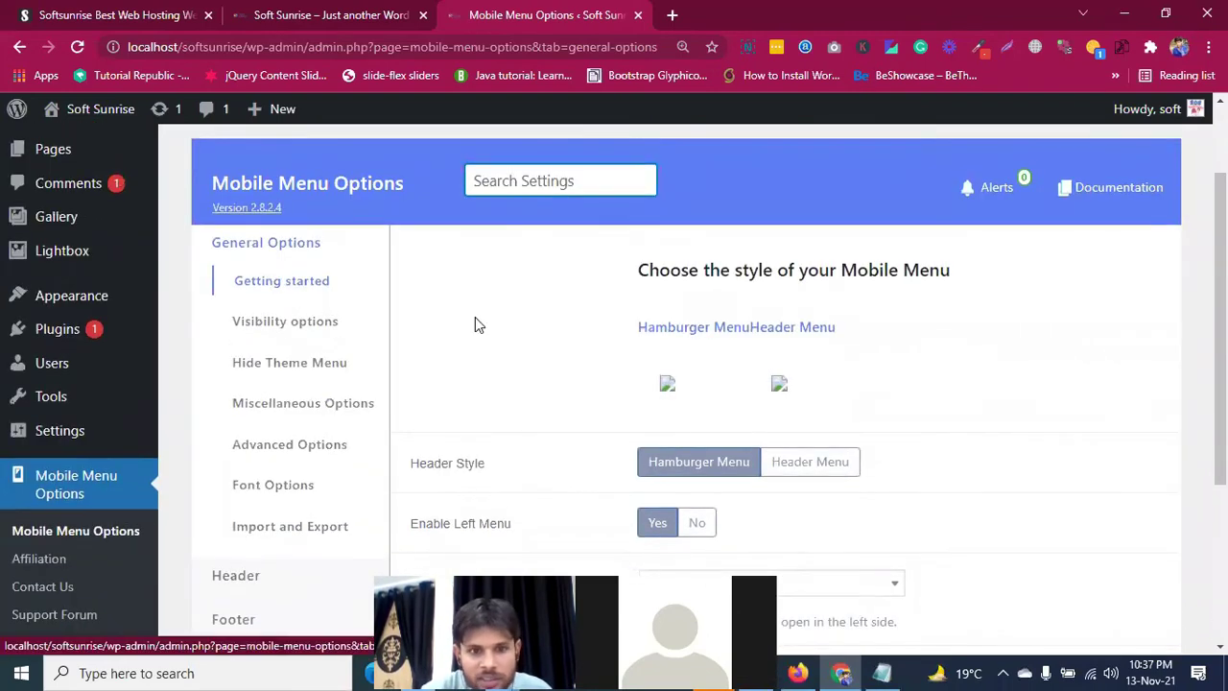
click(296, 326)
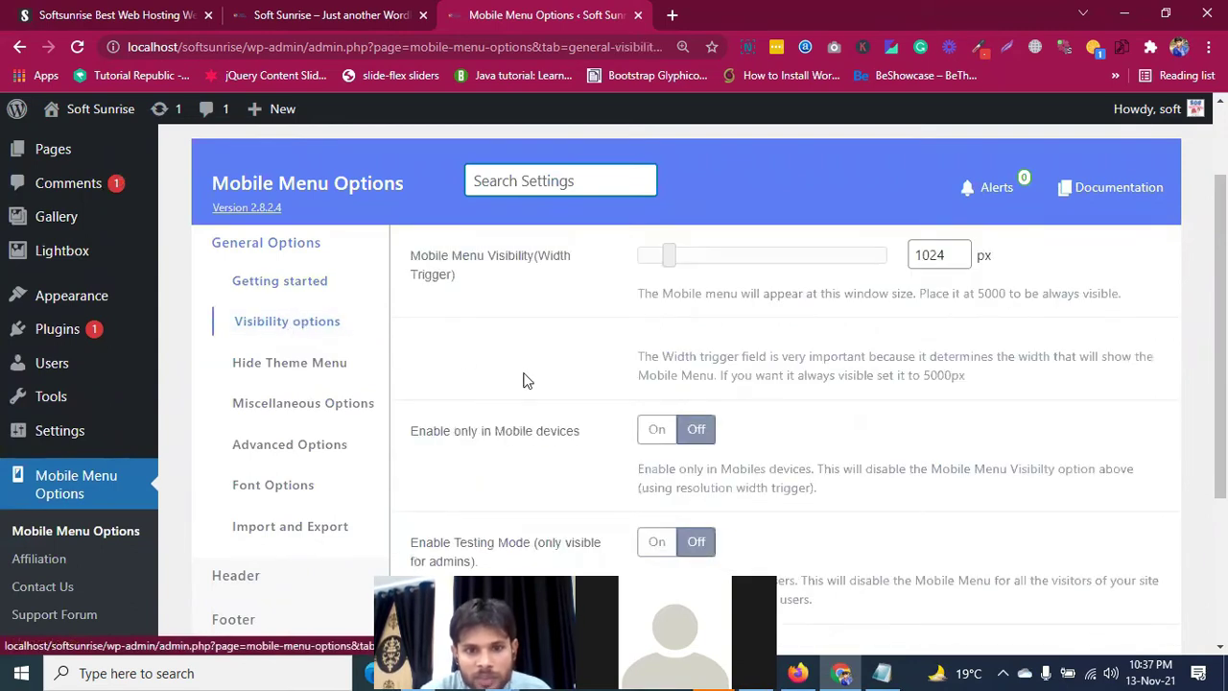
scroll(523, 379, down, 1)
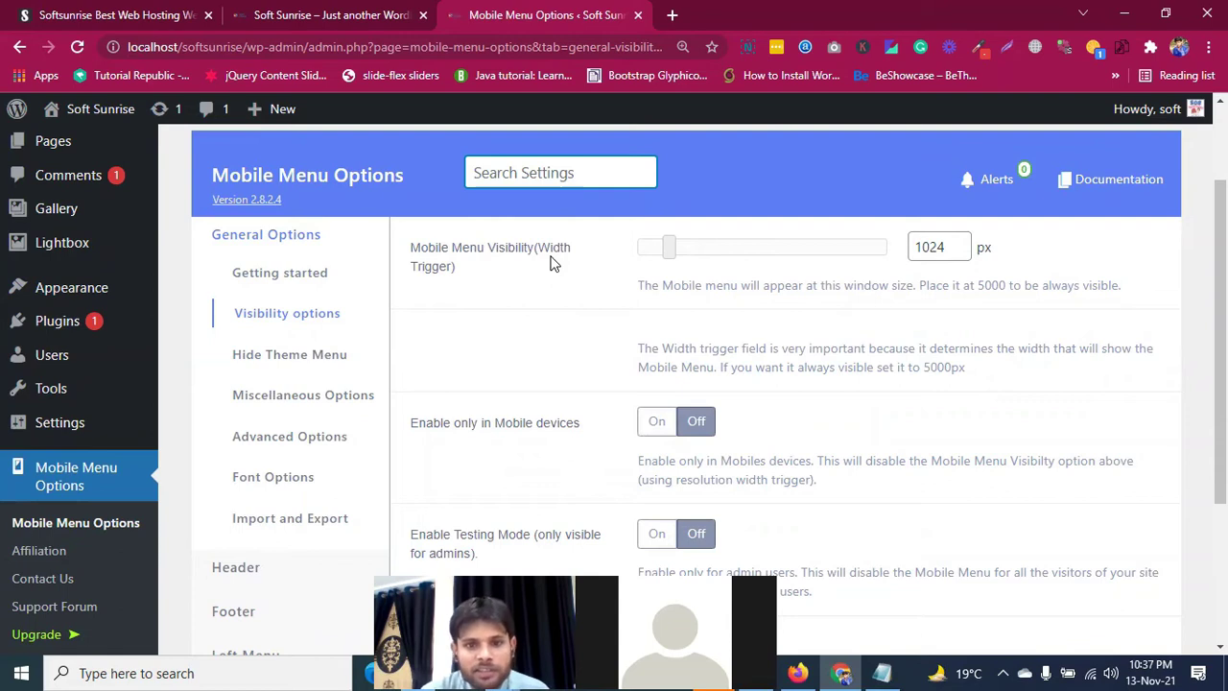
Step: View the home page at full desktop width without the developer tools and bring its mobile preview back
click(331, 12)
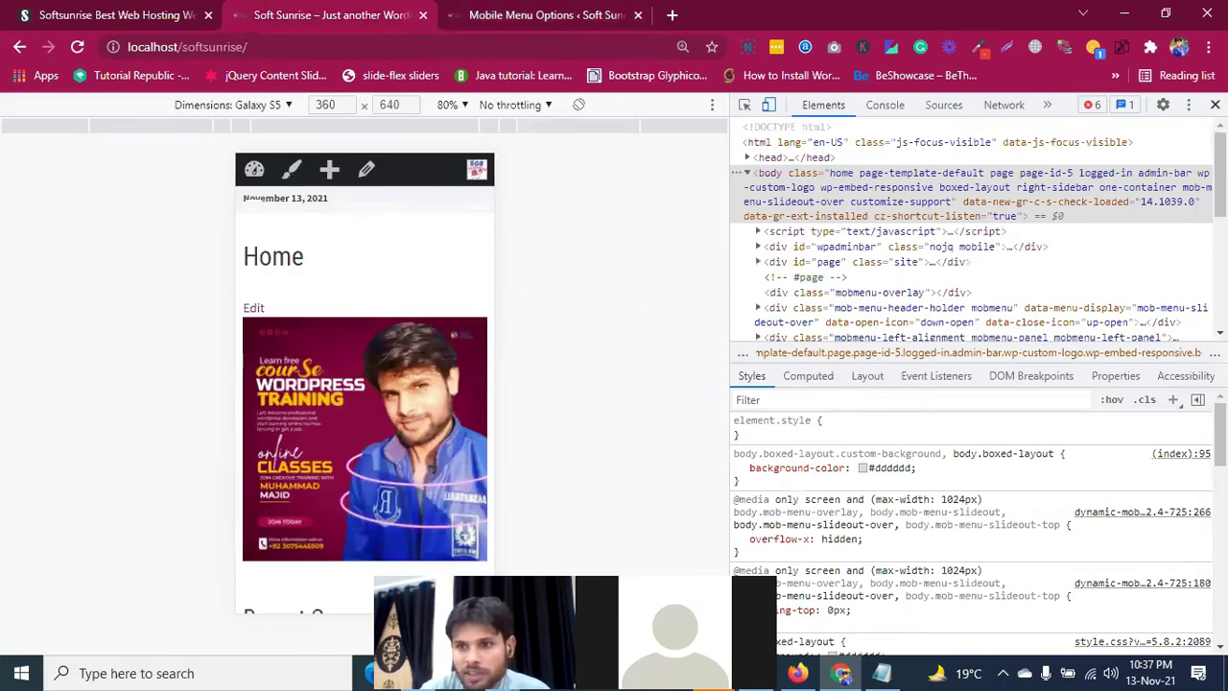
click(1215, 104)
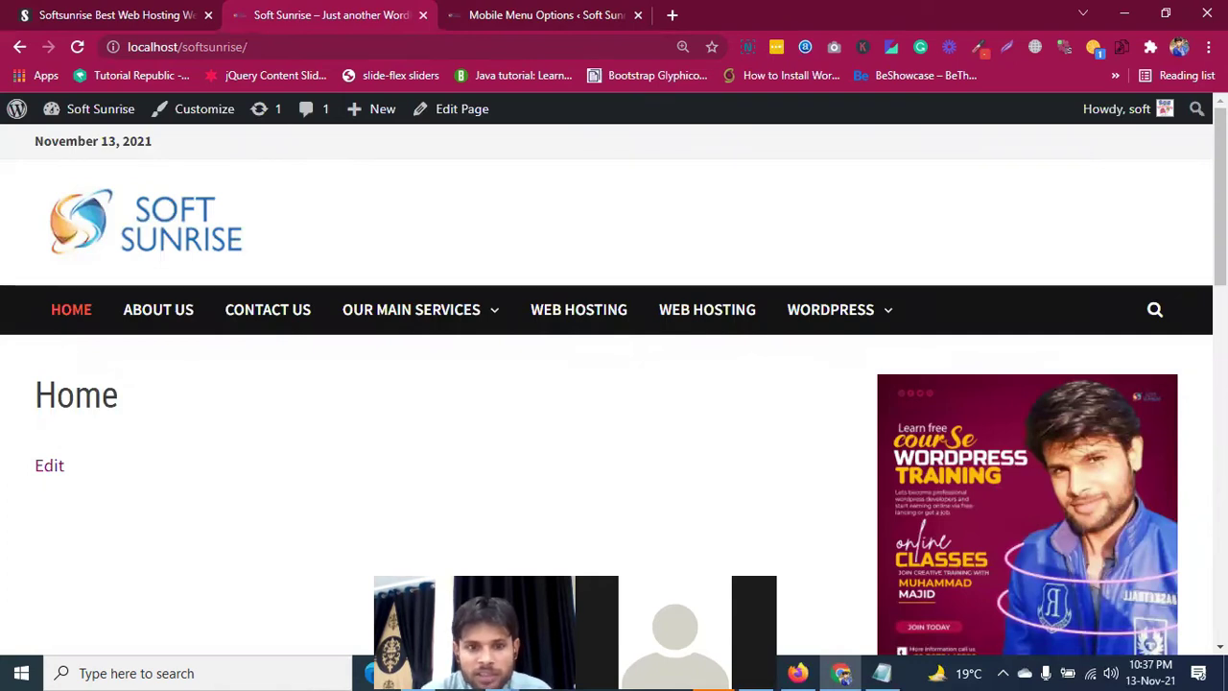
key(ctrl+shift+i)
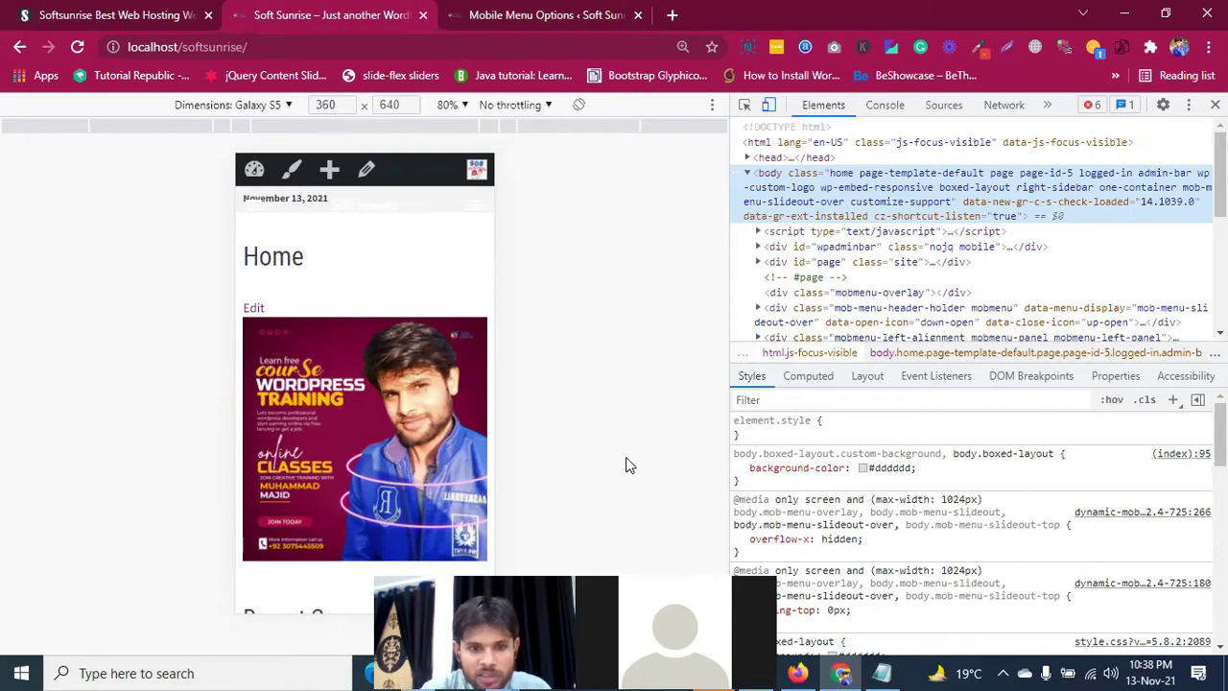
Step: Switch to Firefox and compare the home page's desktop layout with its Galaxy S20+ responsive preview
key(alt+Tab)
key(alt+Tab)
key(Tab)
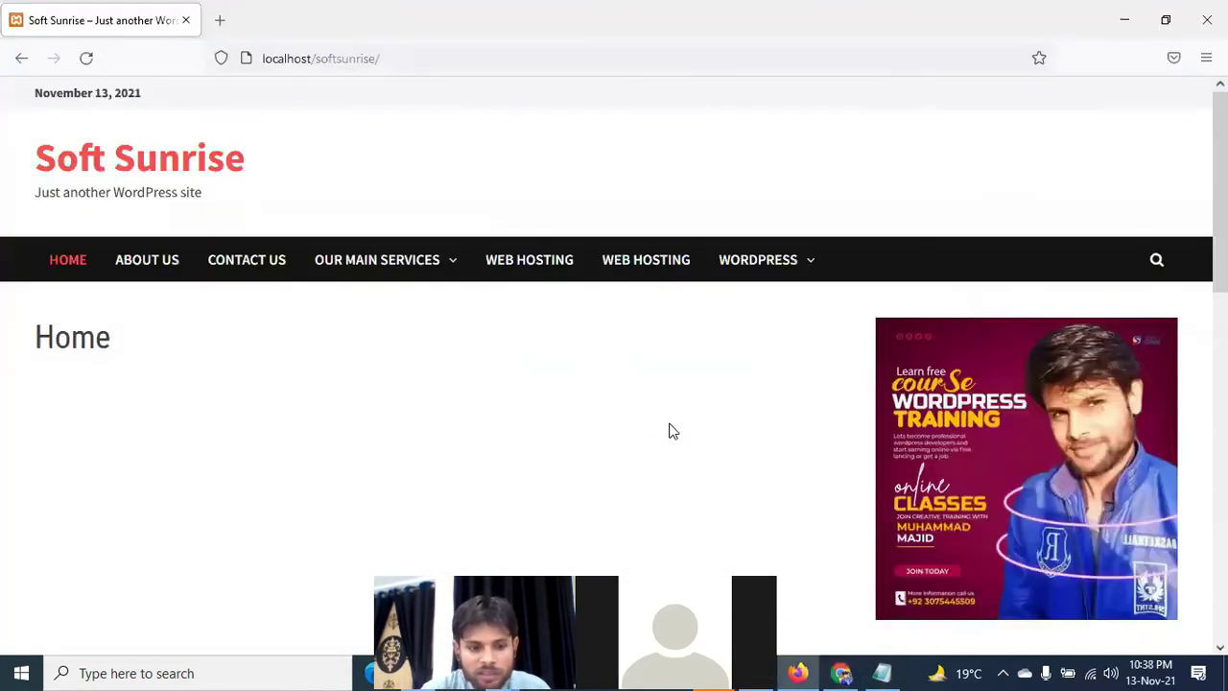
key(ctrl+shift+m)
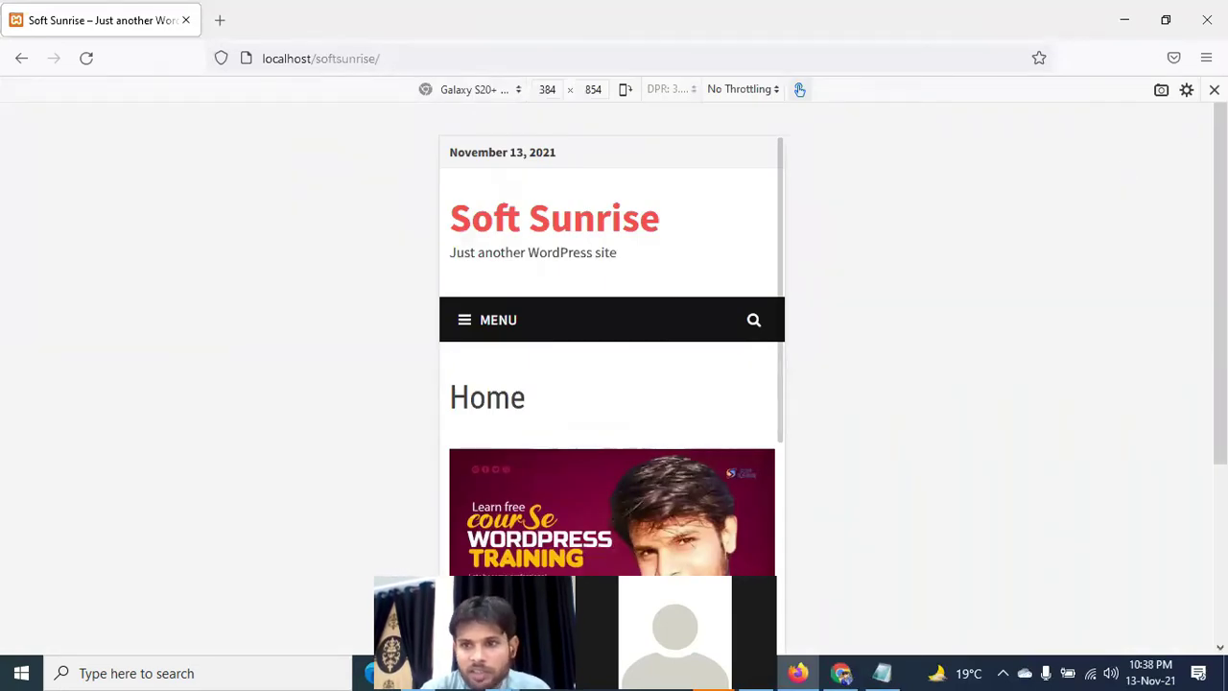
click(1214, 90)
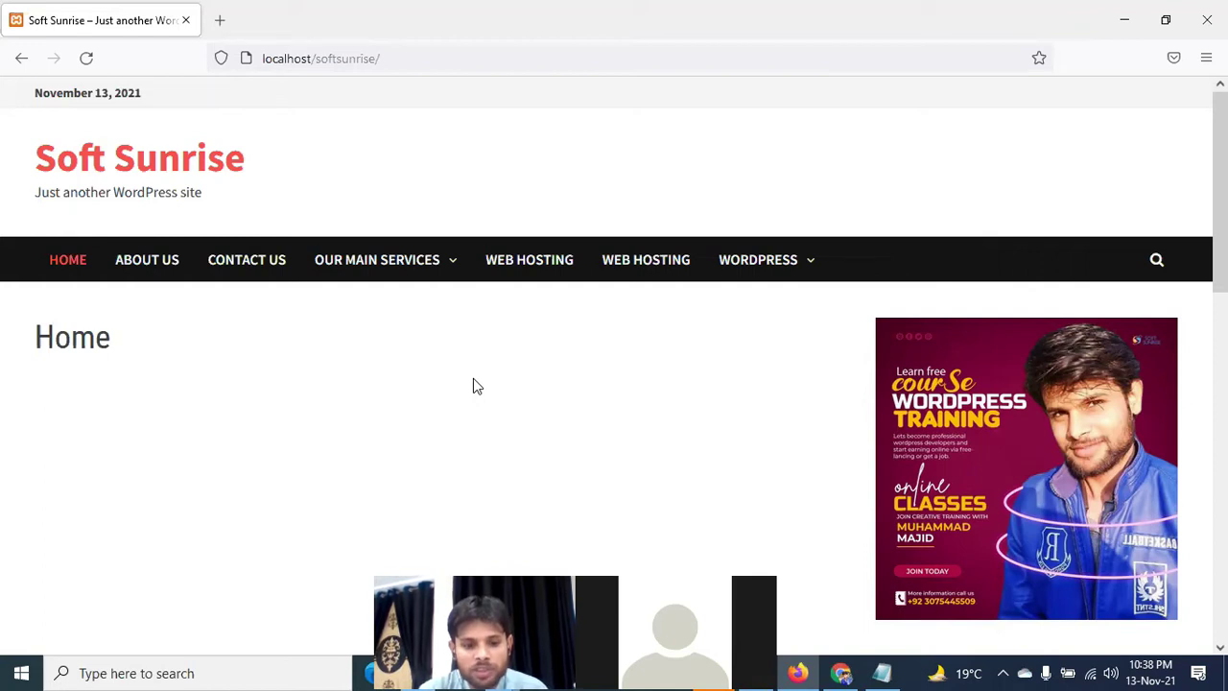
key(ctrl+shift+m)
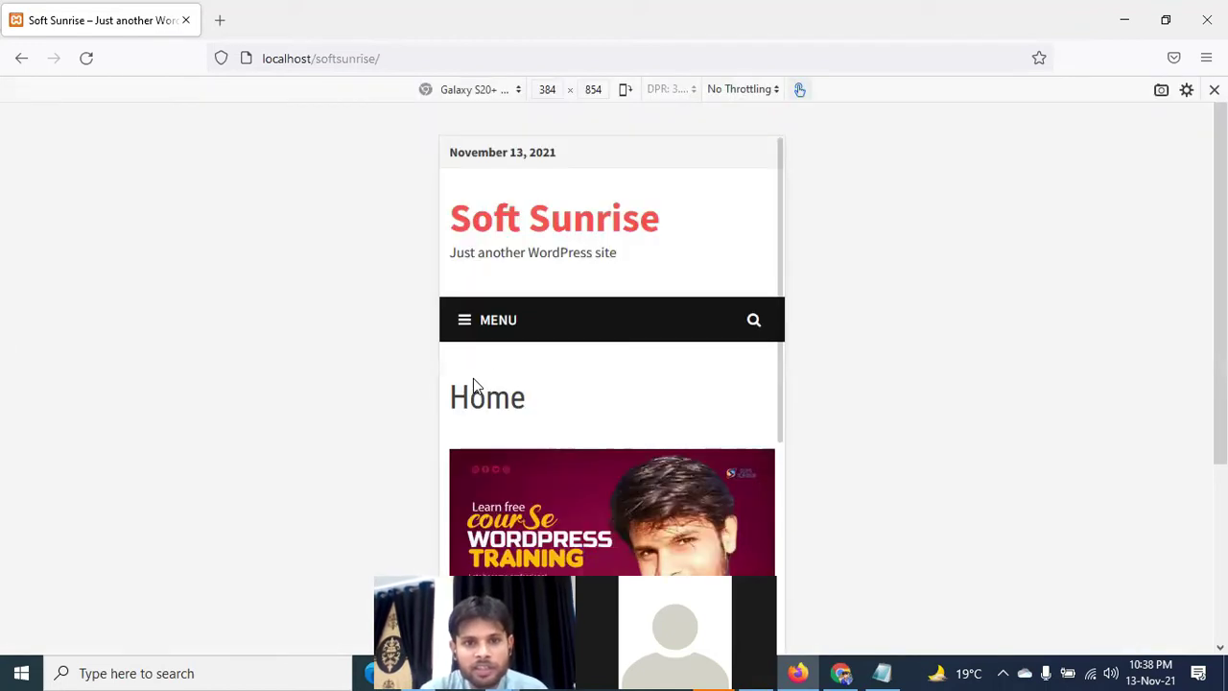
Step: Reload the home page in the Galaxy S20+ preview and look through the page for the hamburger menus
scroll(717, 349, down, 5)
scroll(718, 349, up, 5)
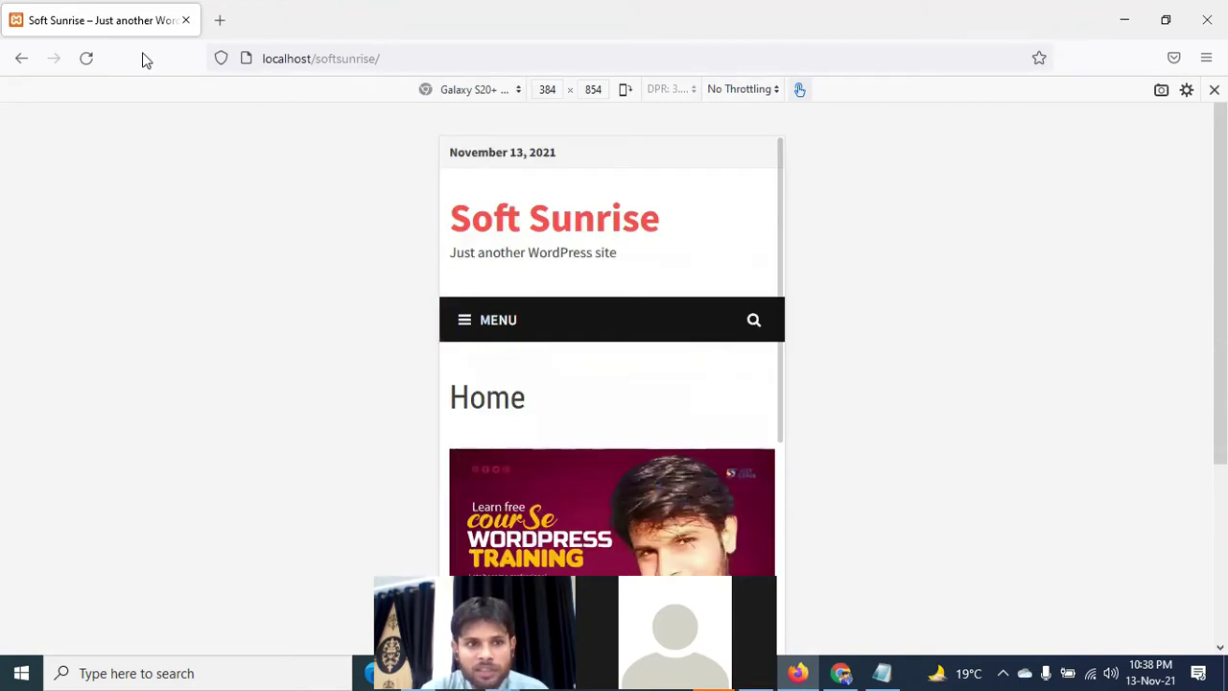
click(84, 62)
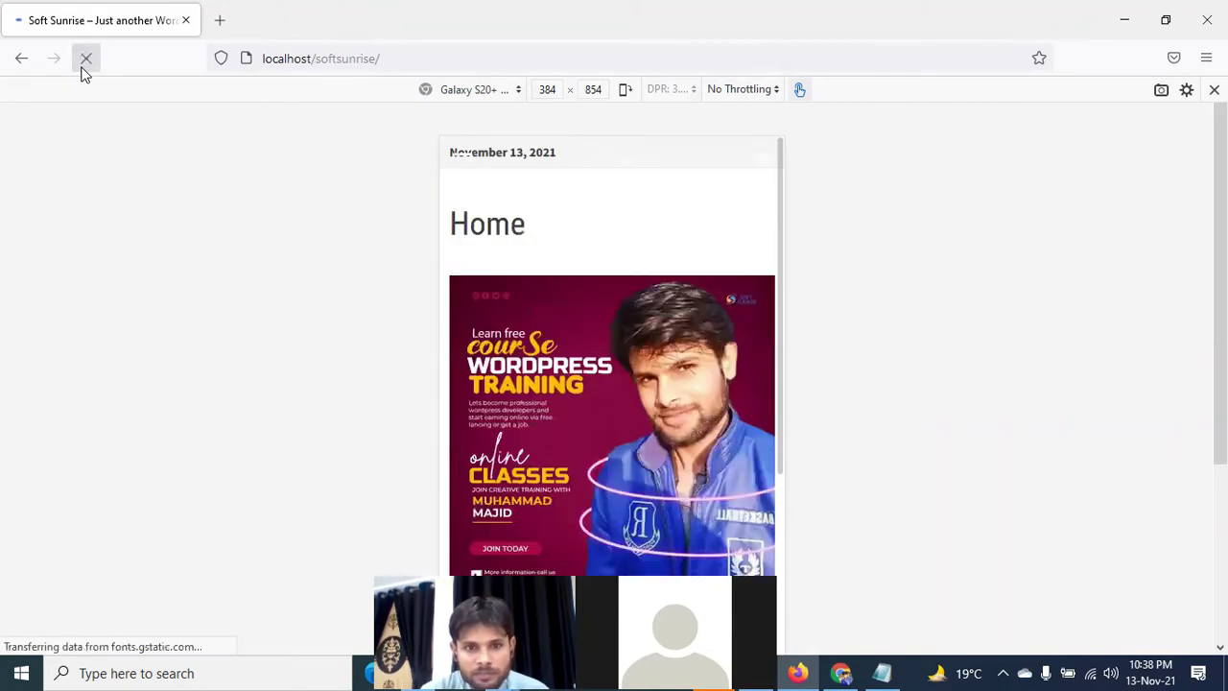
scroll(611, 280, down, 3)
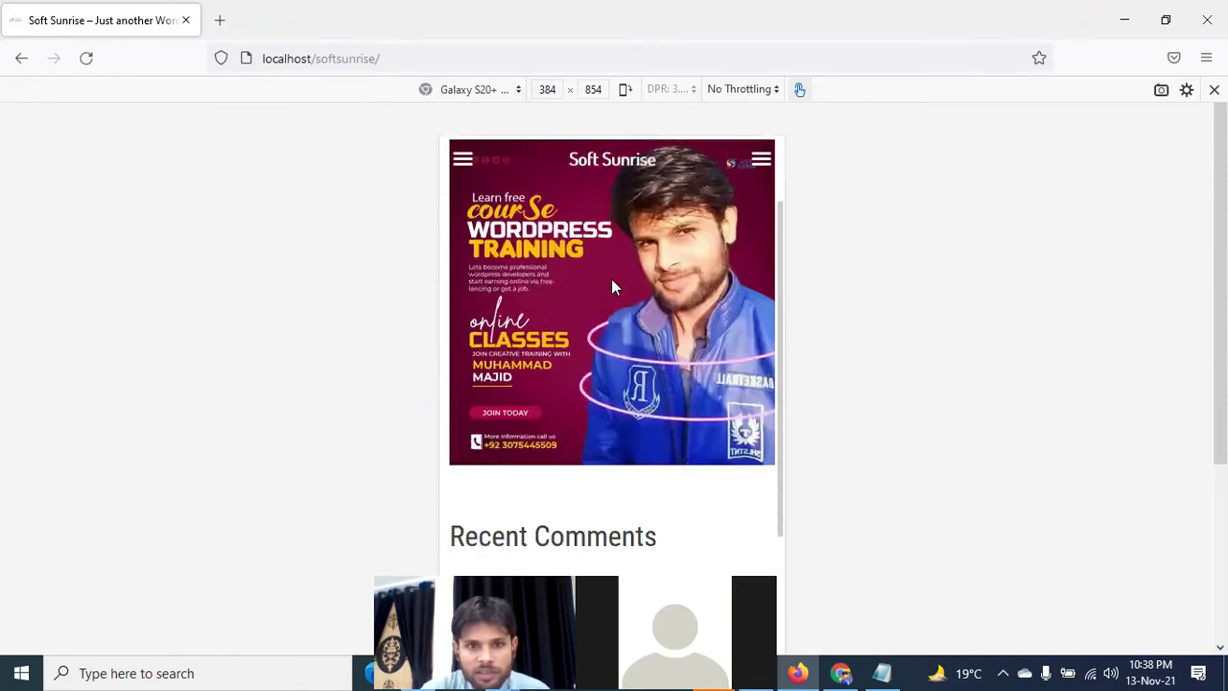
scroll(614, 286, down, 5)
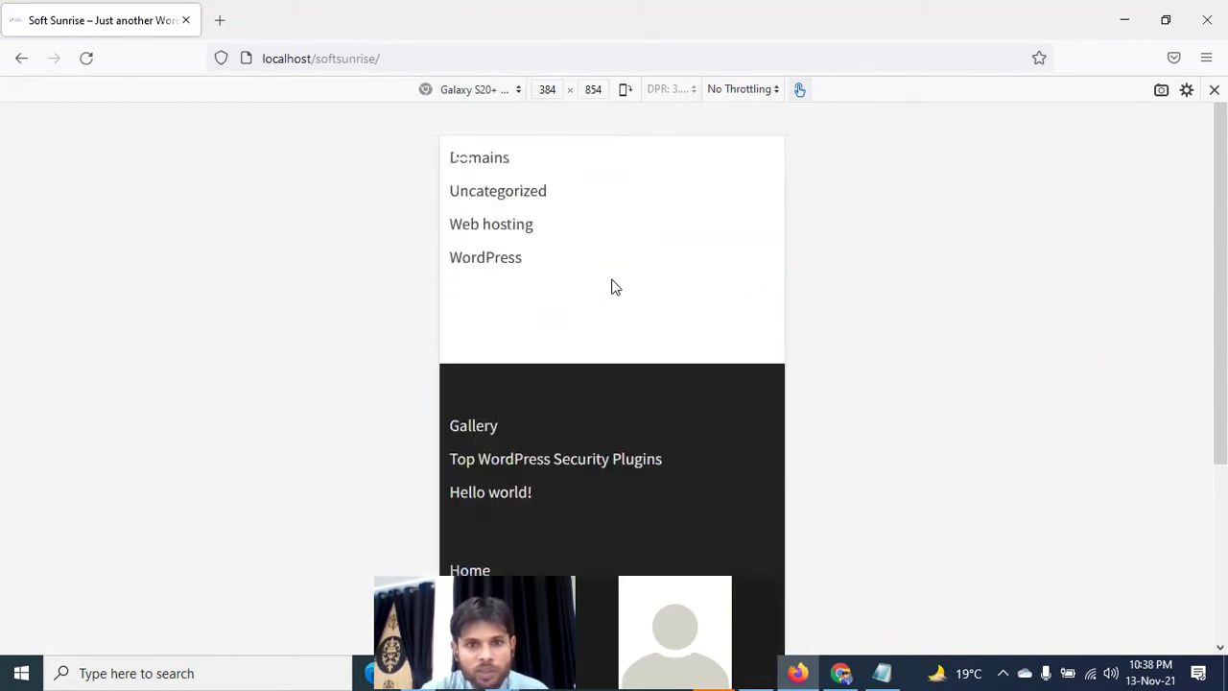
scroll(614, 286, up, 15)
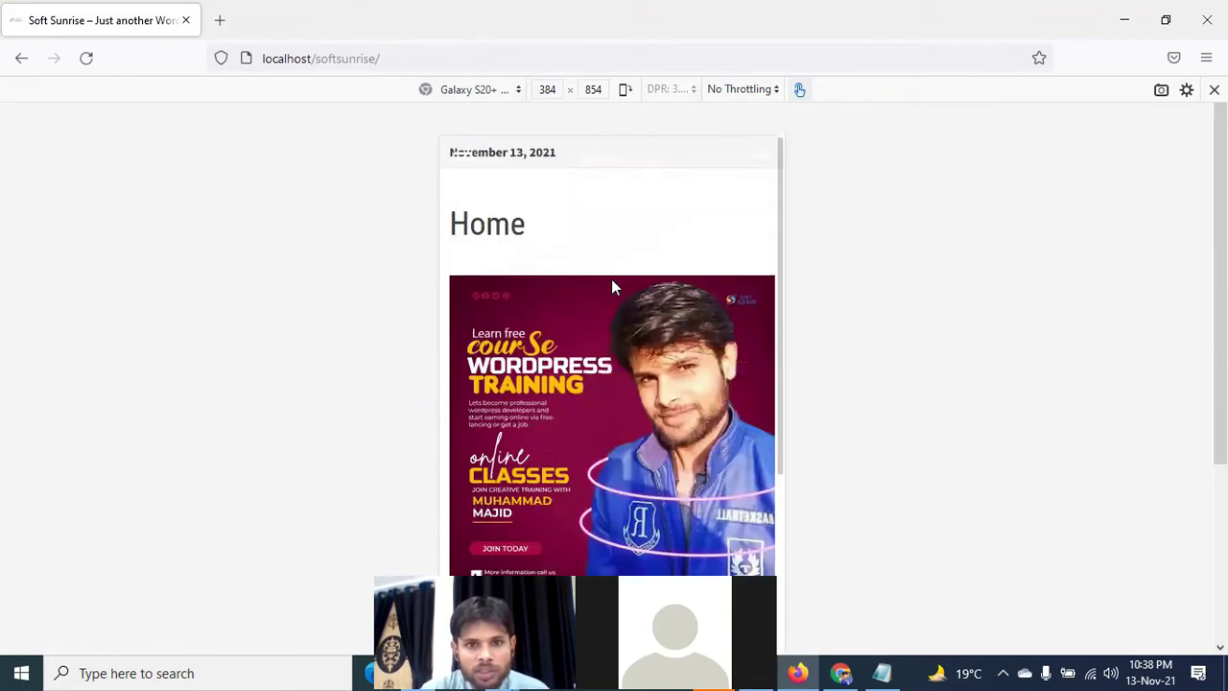
Step: Resize the responsive preview's width to 1100, 1022 and 1030 pixels to find where the header menu switches
double_click(547, 89)
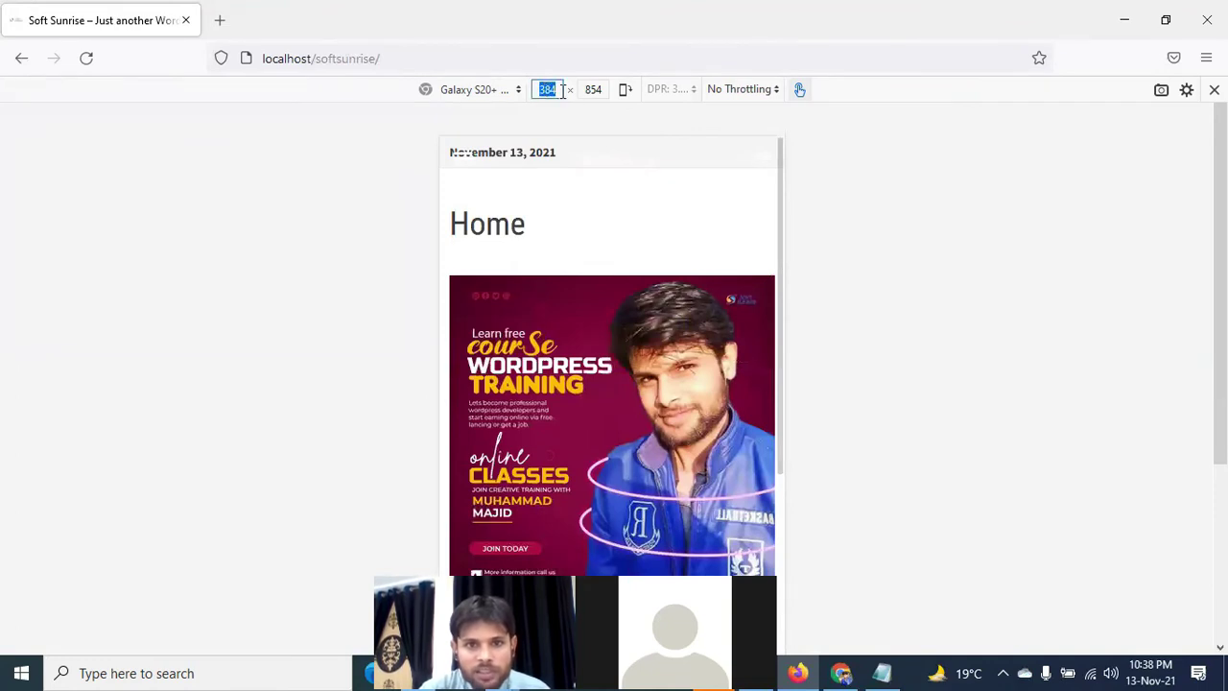
scroll(644, 285, down, 3)
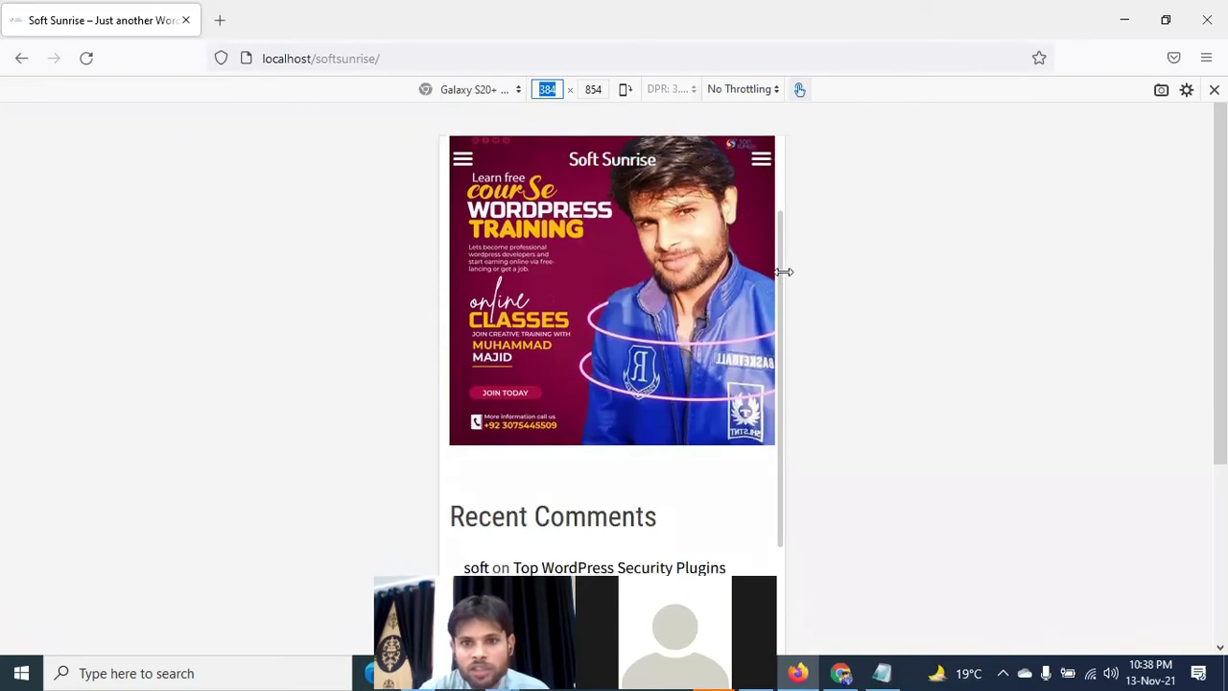
drag(784, 272, 1104, 277)
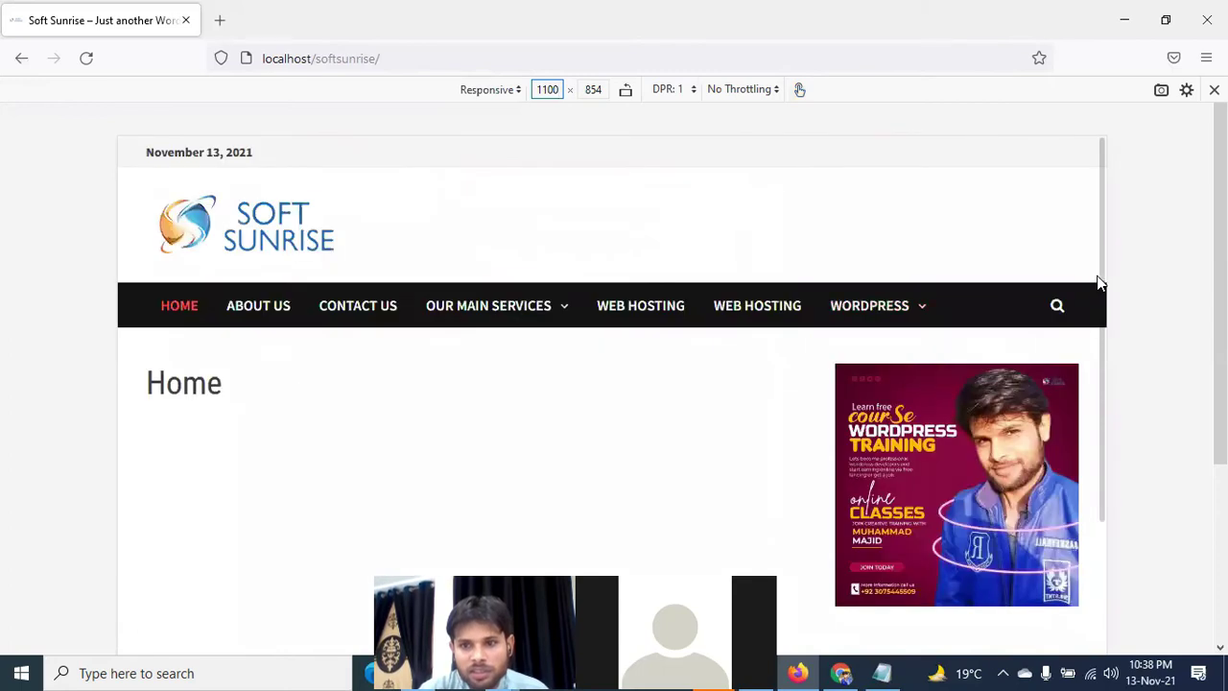
drag(1102, 265, 1069, 259)
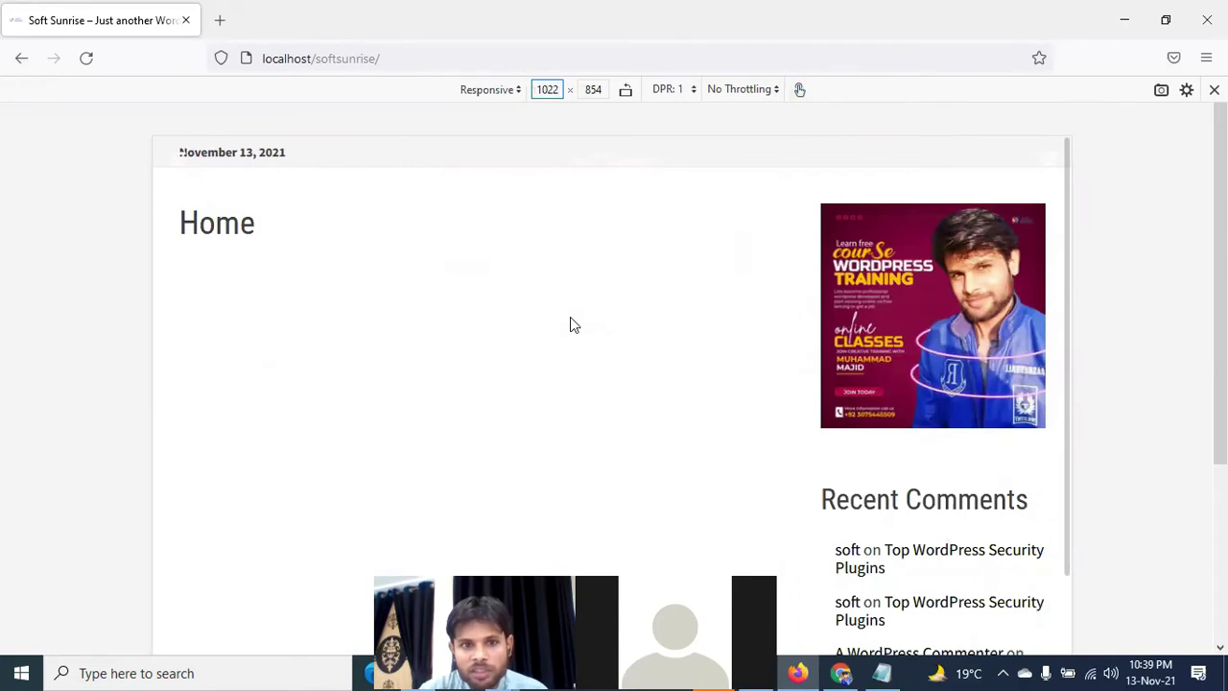
scroll(570, 318, down, 4)
scroll(570, 318, up, 4)
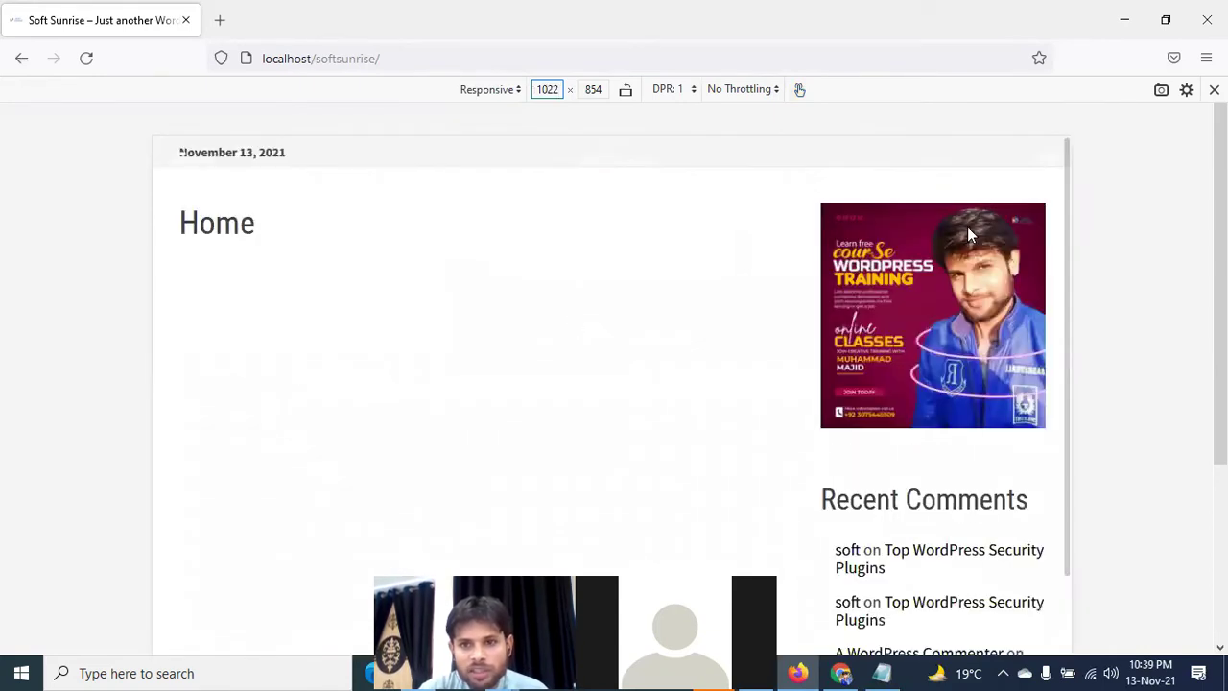
drag(1072, 197, 1074, 197)
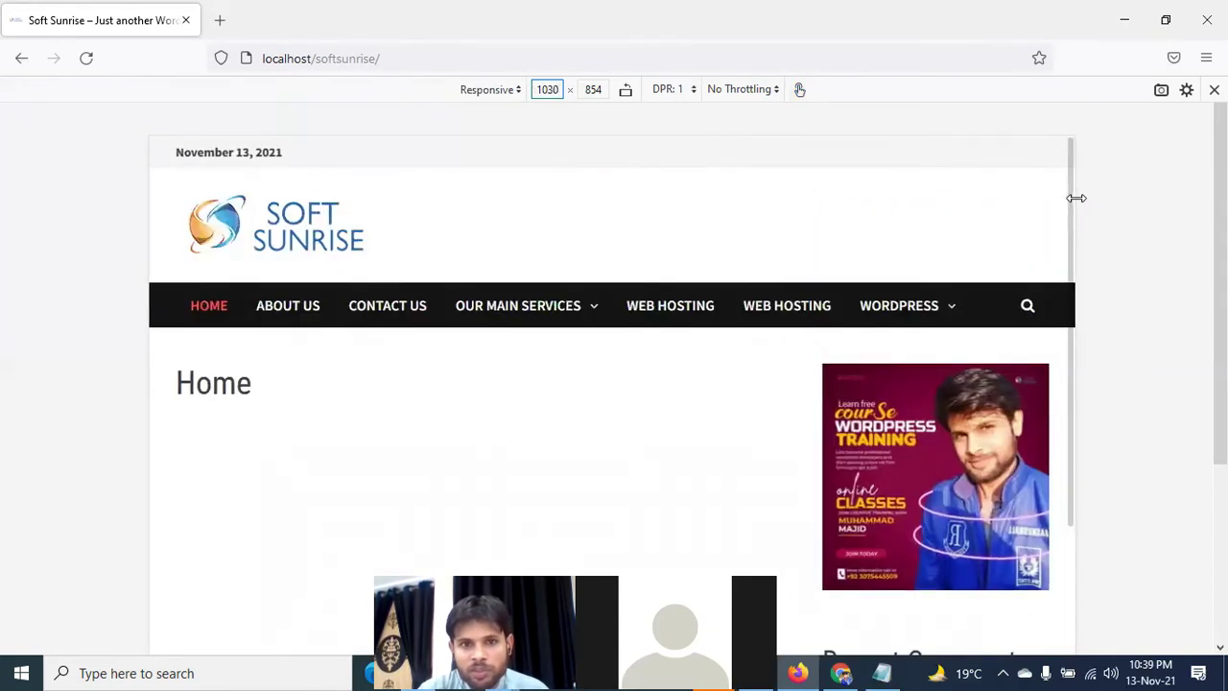
Step: Set the responsive preview's width to 1024 pixels, look through the page, and try the right hamburger menu
double_click(546, 96)
text(102)
text(4)
key(BackSpace)
text(24)
key(Return)
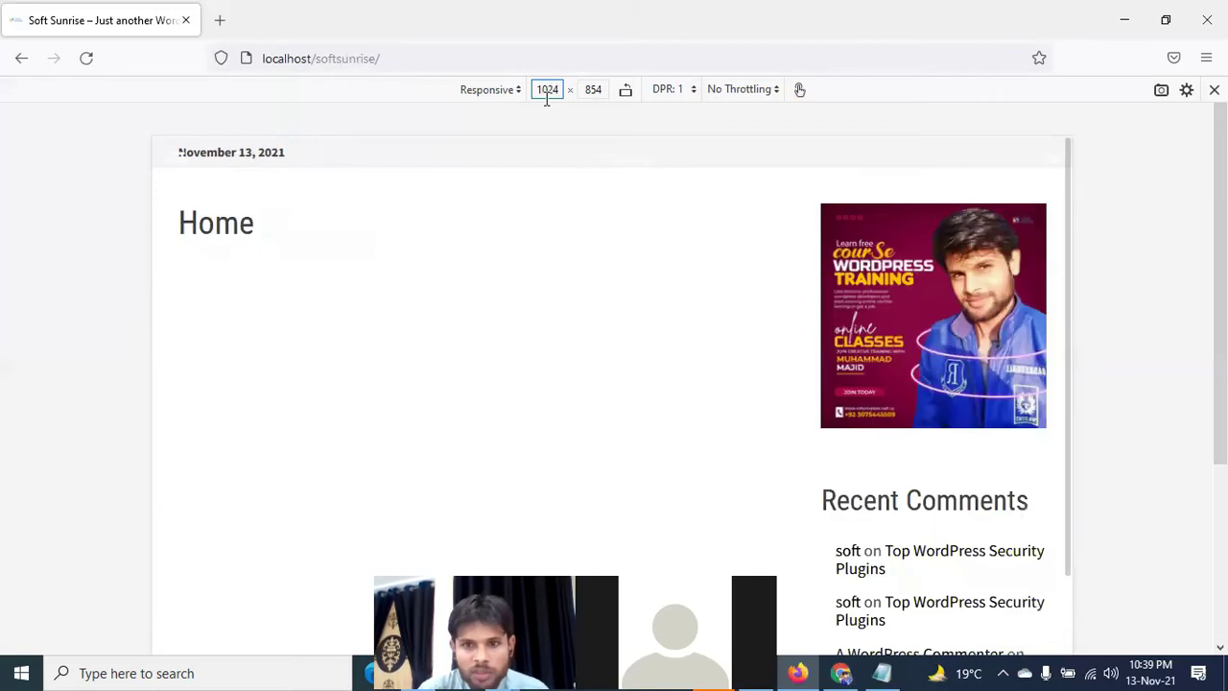
scroll(535, 387, down, 5)
scroll(537, 393, up, 5)
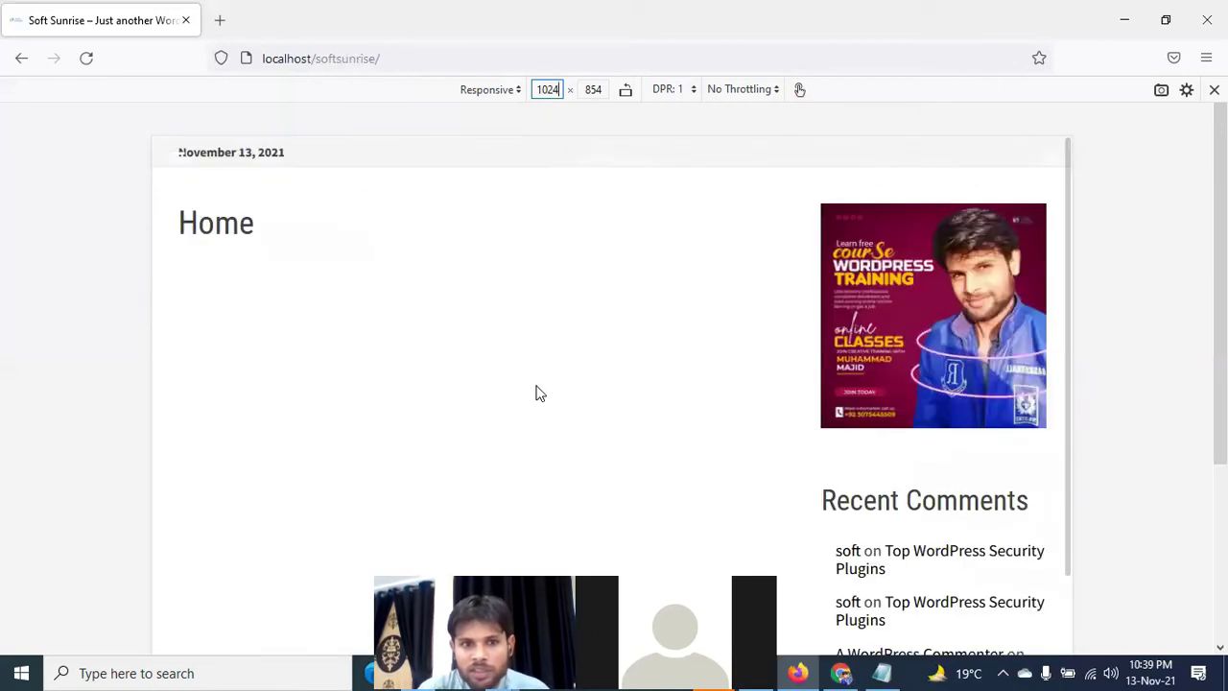
click(1046, 170)
click(1050, 170)
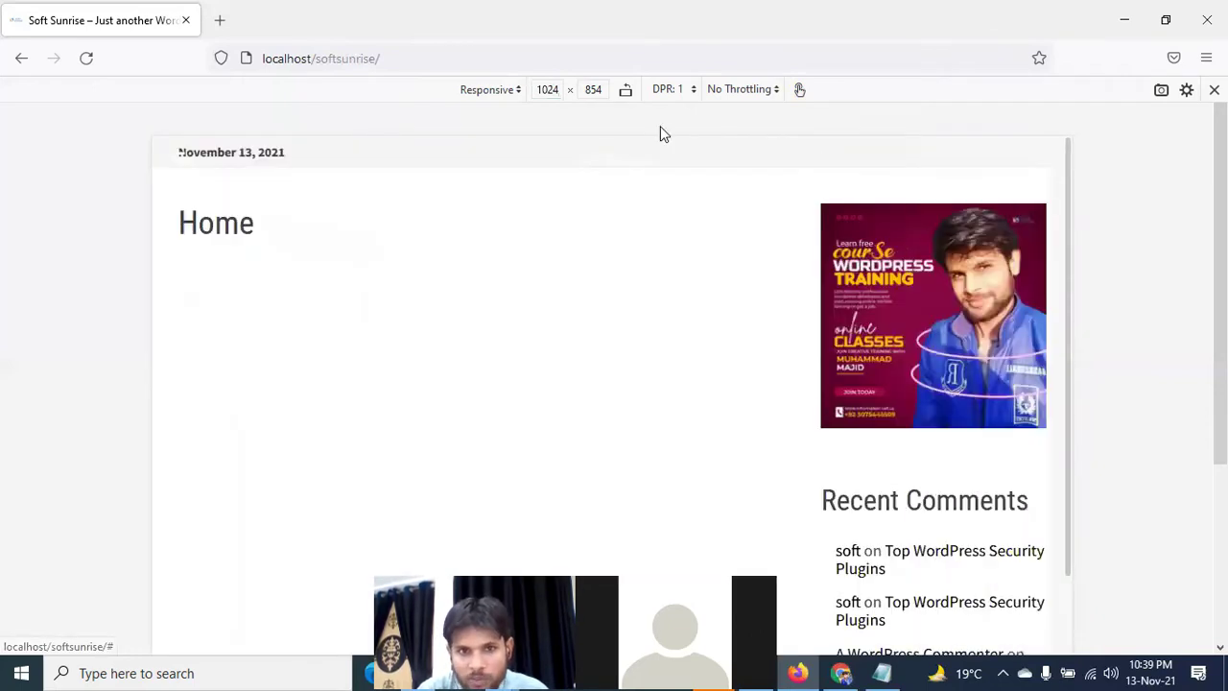
Step: Raise the responsive preview's width to 1025 pixels to check the layout just above the mobile menu's trigger width
double_click(547, 89)
click(547, 89)
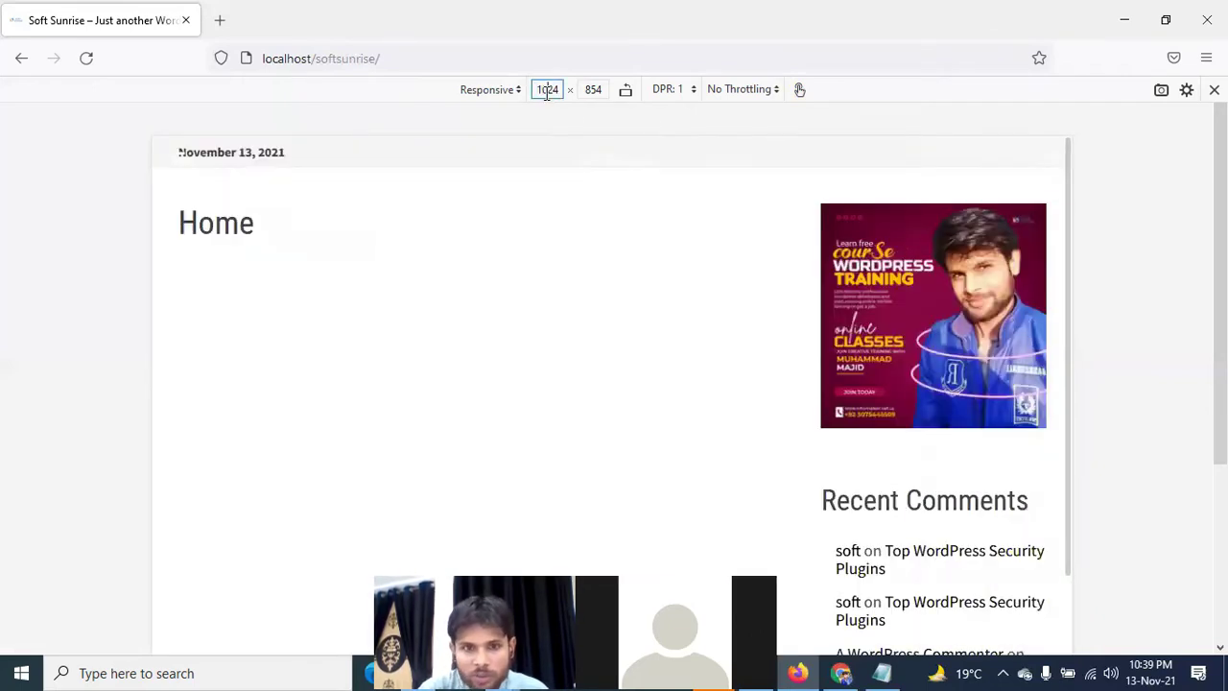
key(Up)
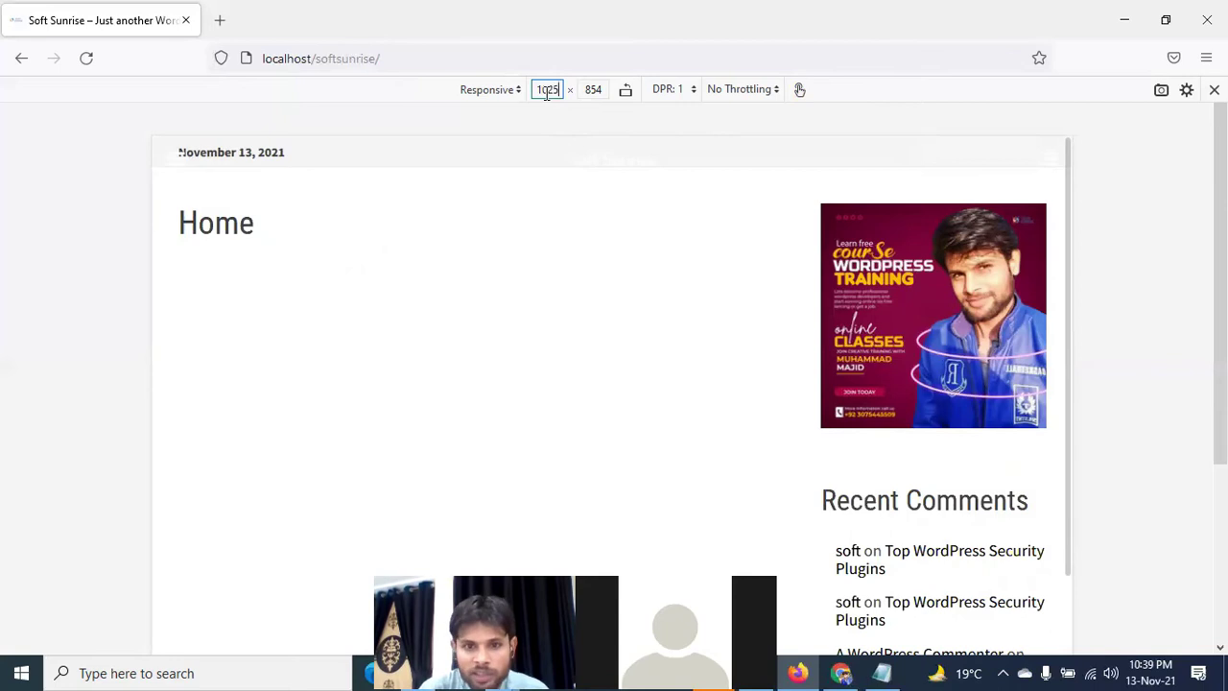
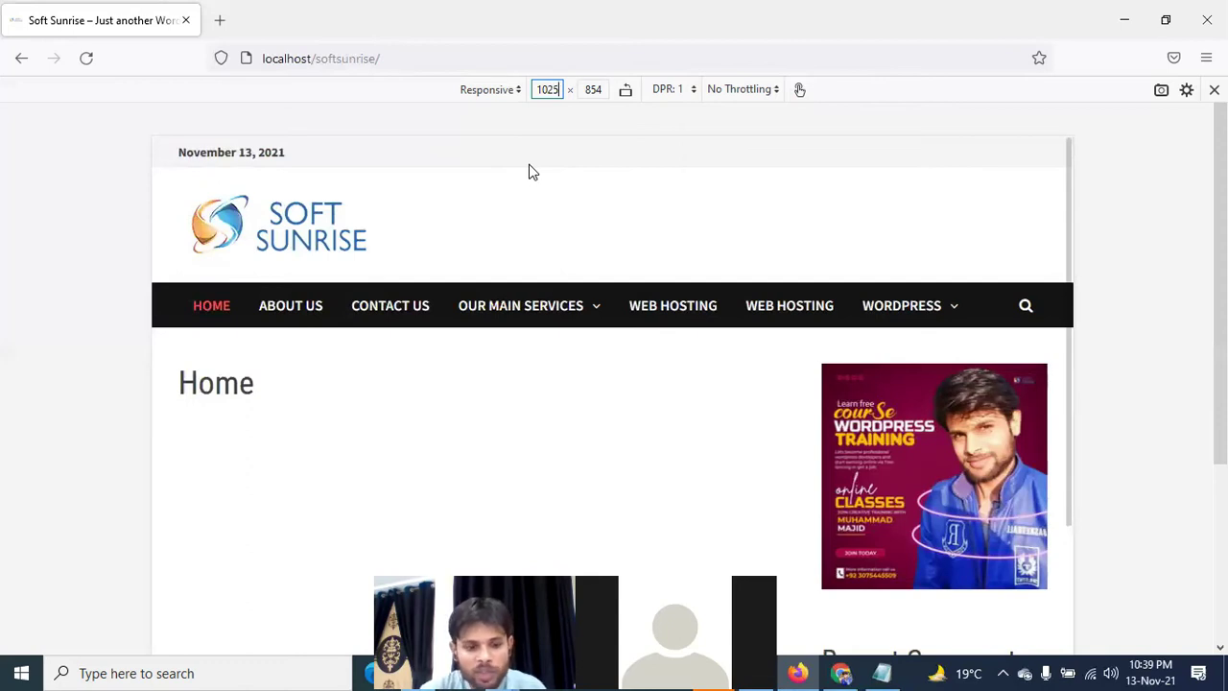
Step: Switch to the Mobile Menu Options page in Chrome and enter 479 px as the mobile menu's visibility width trigger
key(alt+Tab)
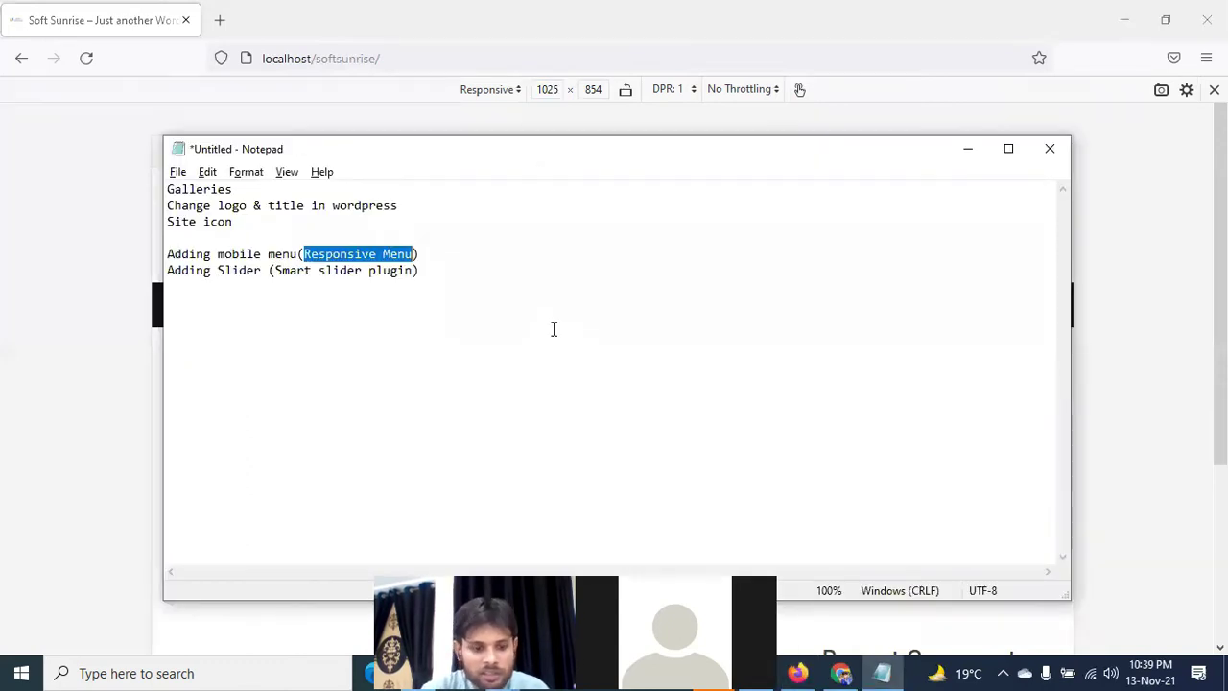
key(alt+Tab)
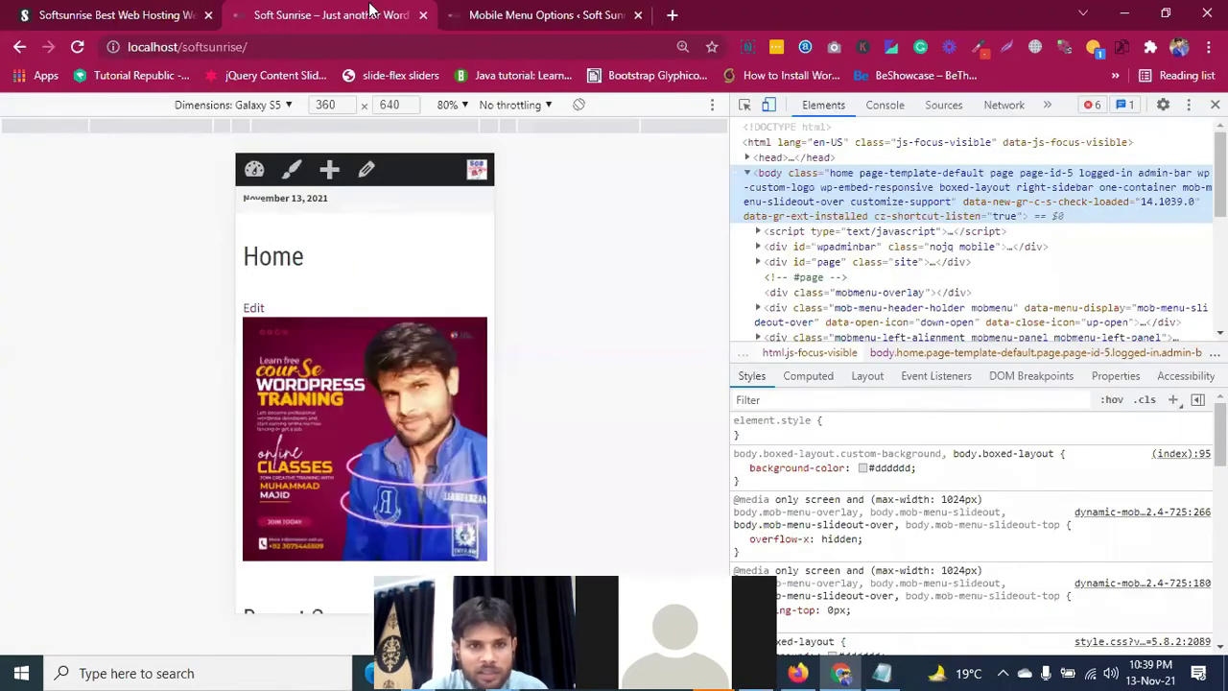
click(528, 13)
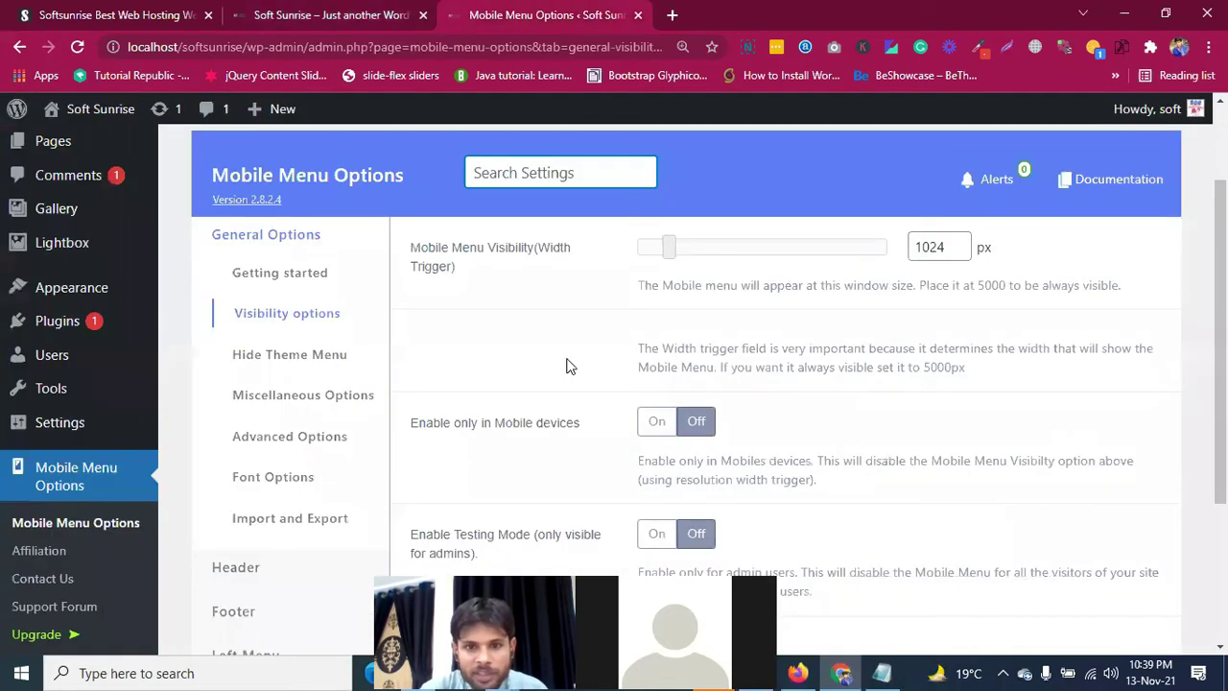
double_click(928, 246)
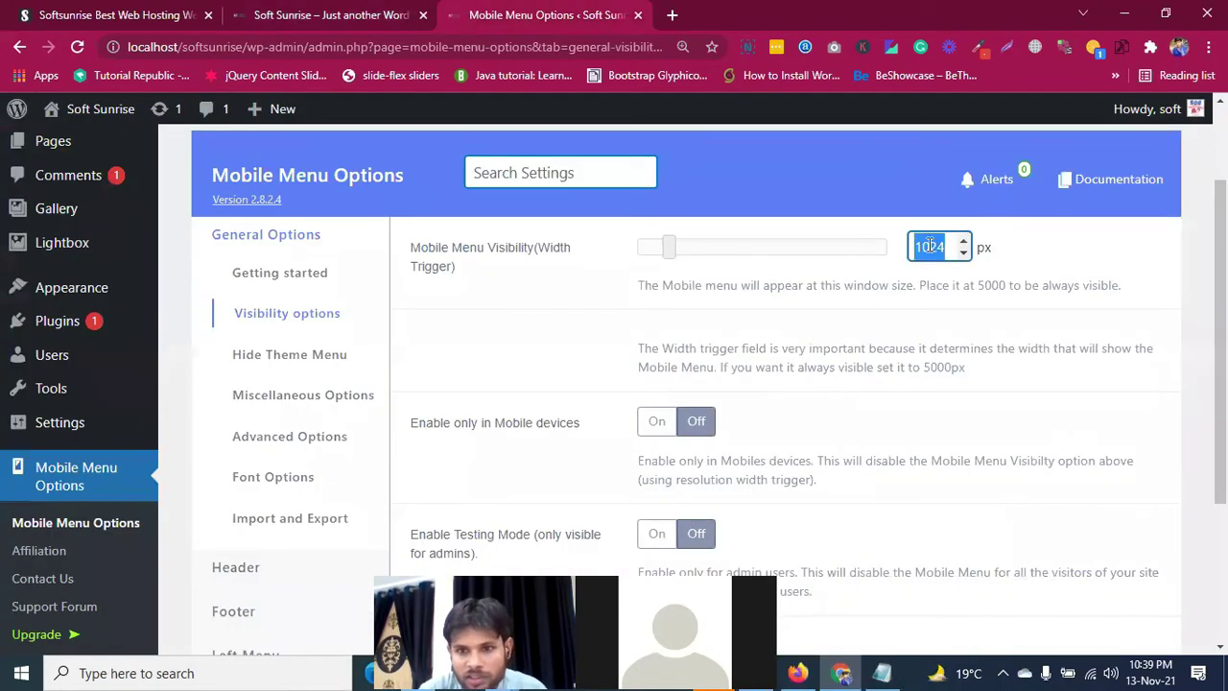
text(46)
key(BackSpace)
text(79)
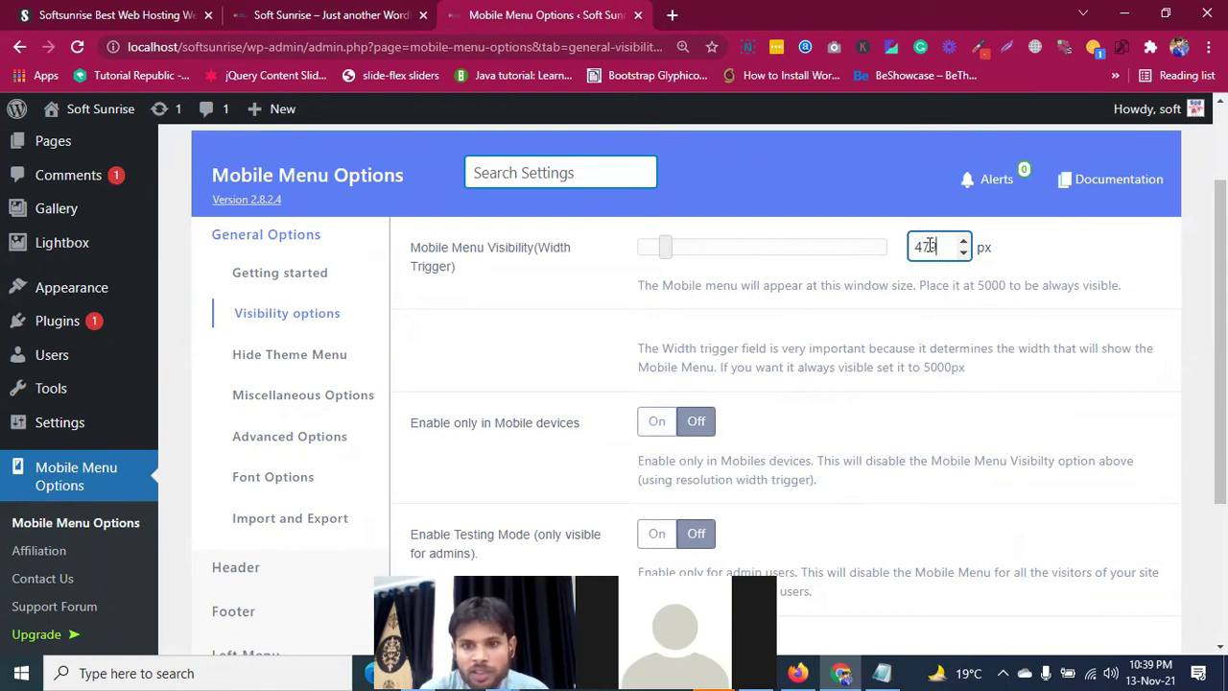
scroll(784, 342, down, 2)
scroll(784, 343, up, 2)
key(BackSpace)
key(BackSpace)
text(7900)
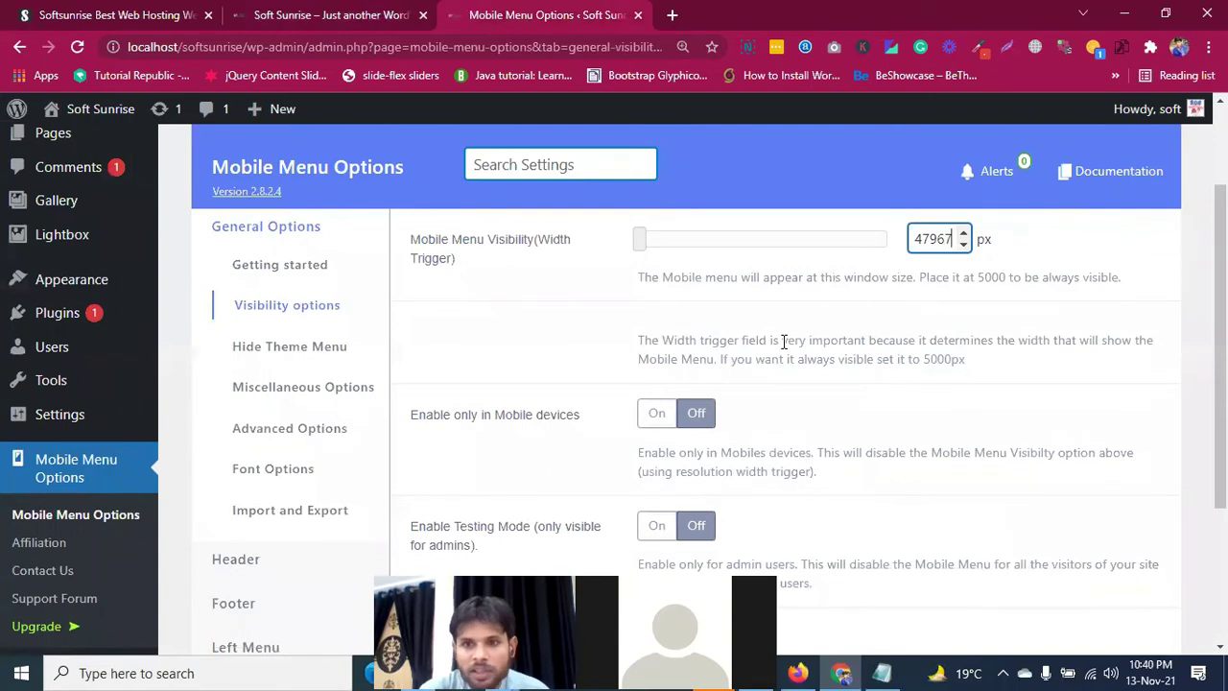
key(BackSpace)
key(BackSpace)
key(BackSpace)
key(BackSpace)
text(479)
key(BackSpace)
text(94)
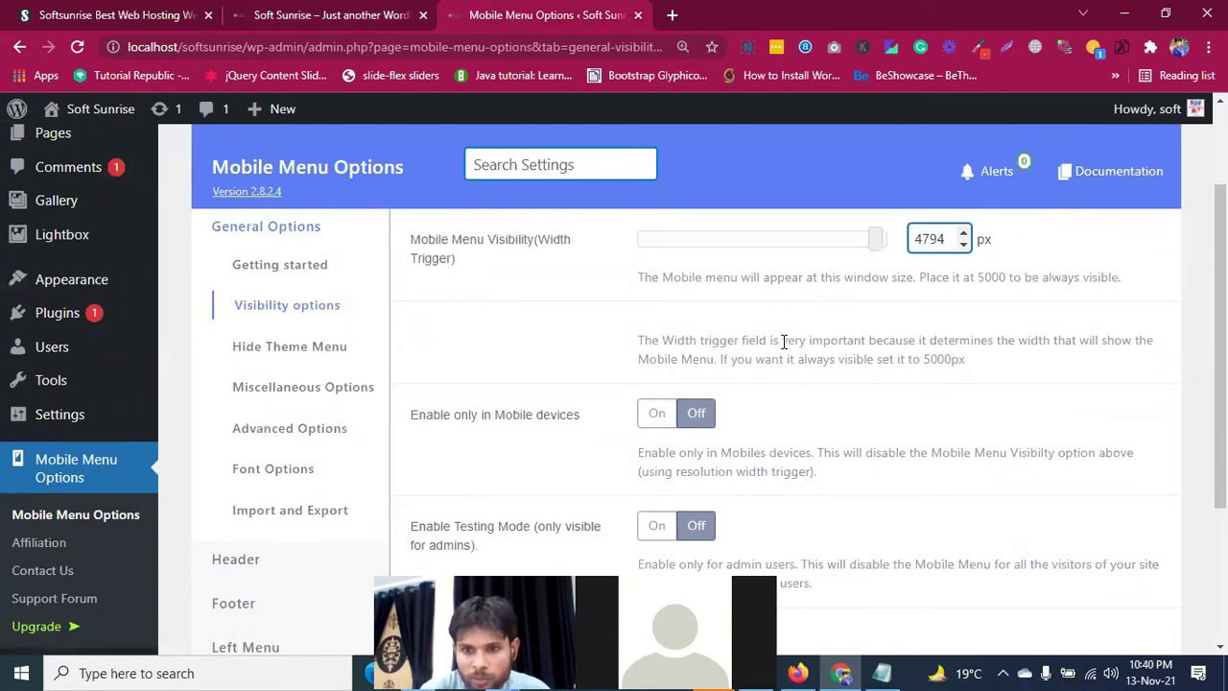
Step: Set the mobile menu's visibility width trigger to 480 px and save the changes
key(BackSpace)
key(BackSpace)
key(BackSpace)
text(479)
key(ctrl+a)
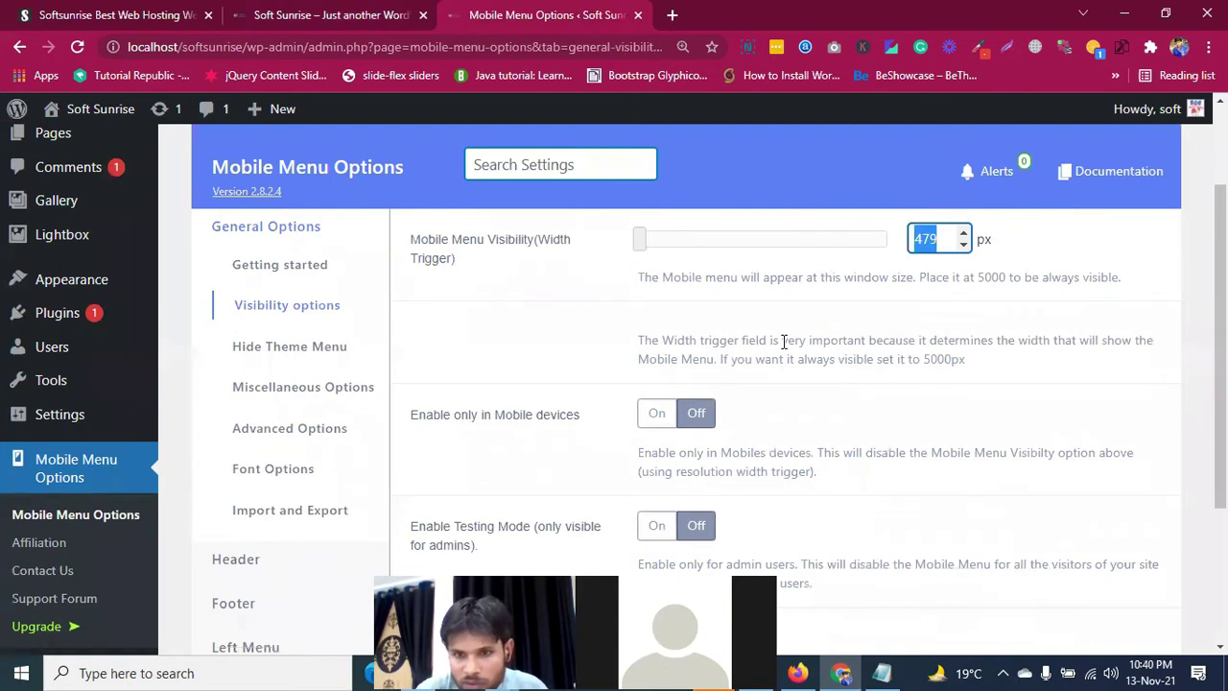
key(Right)
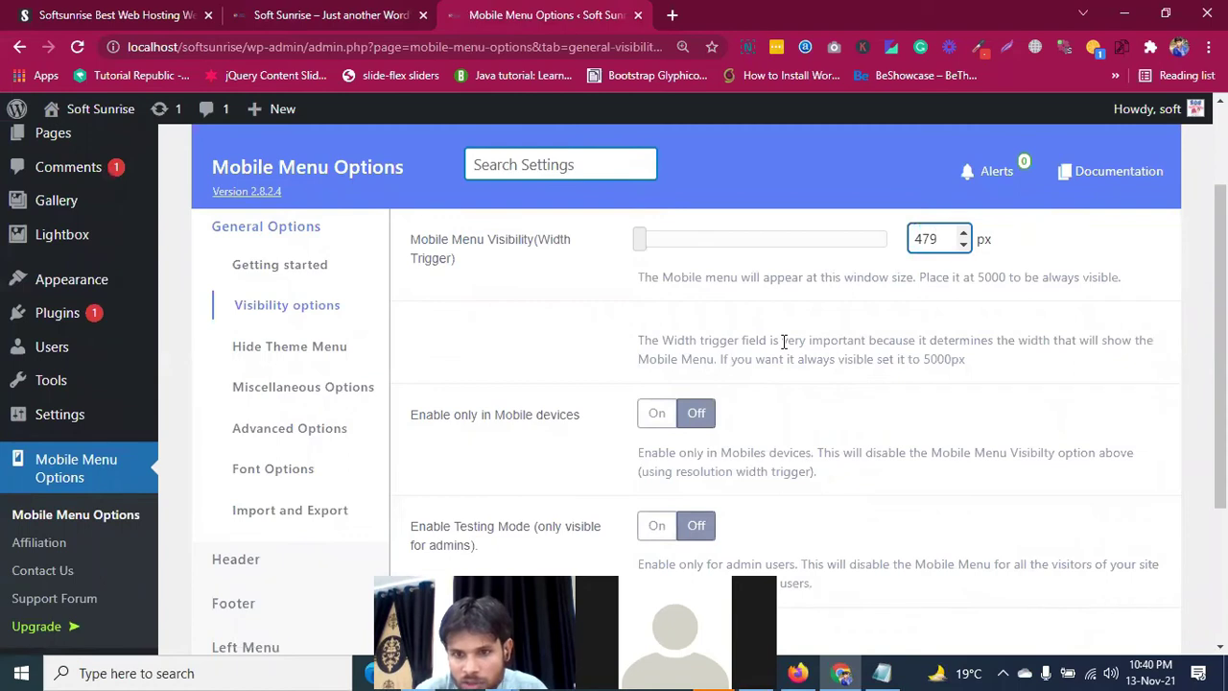
text(6)
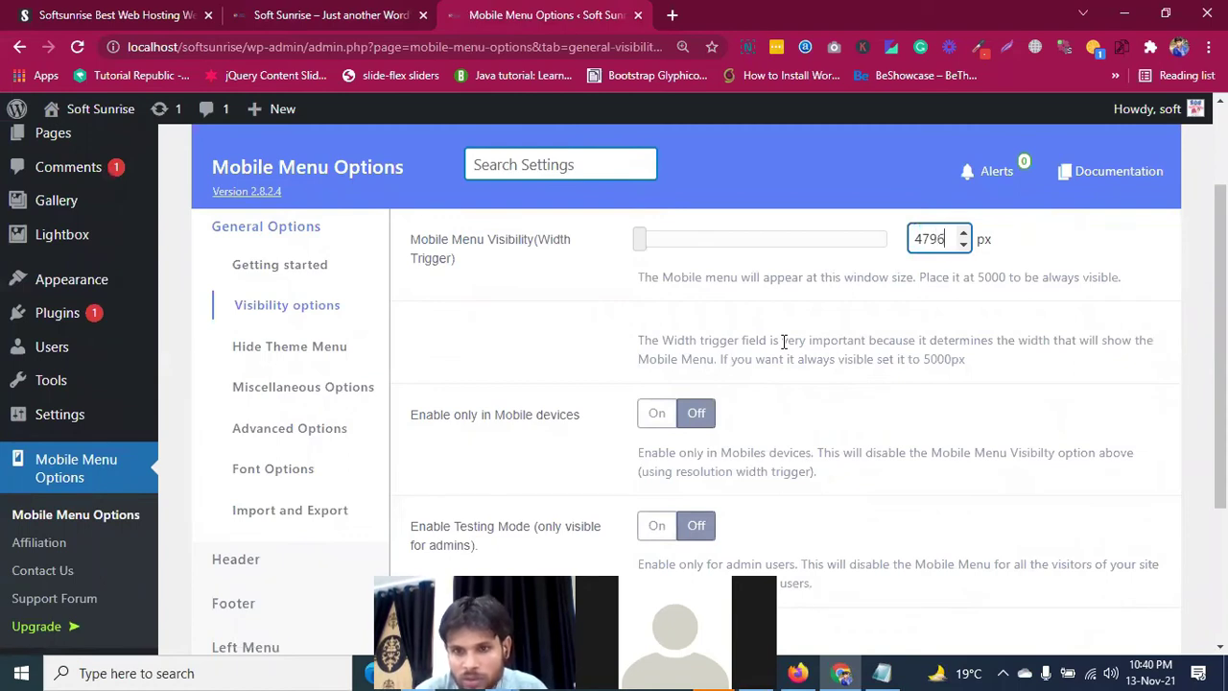
key(BackSpace)
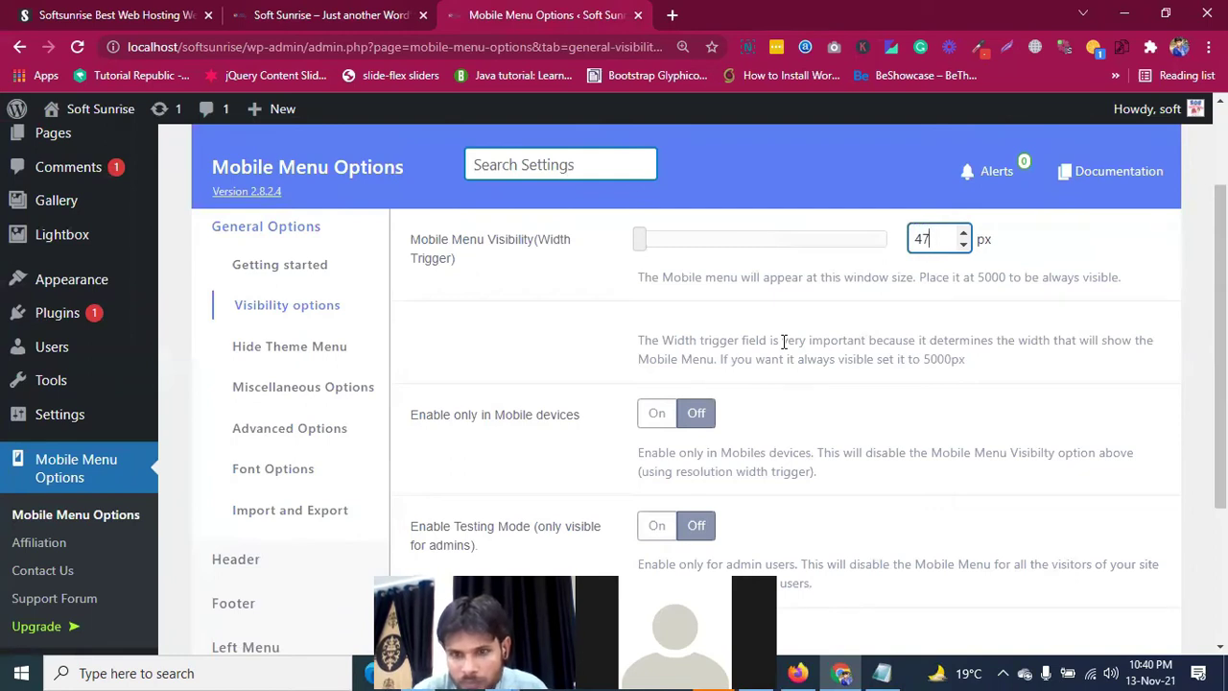
text(9)
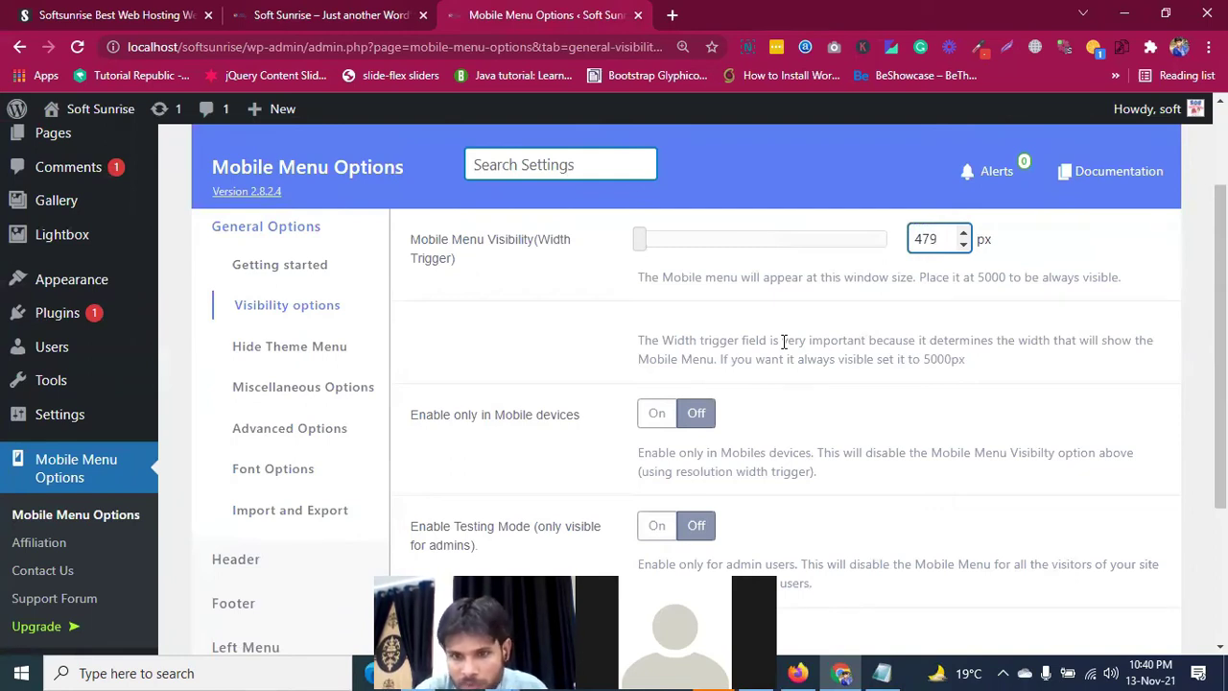
key(Up)
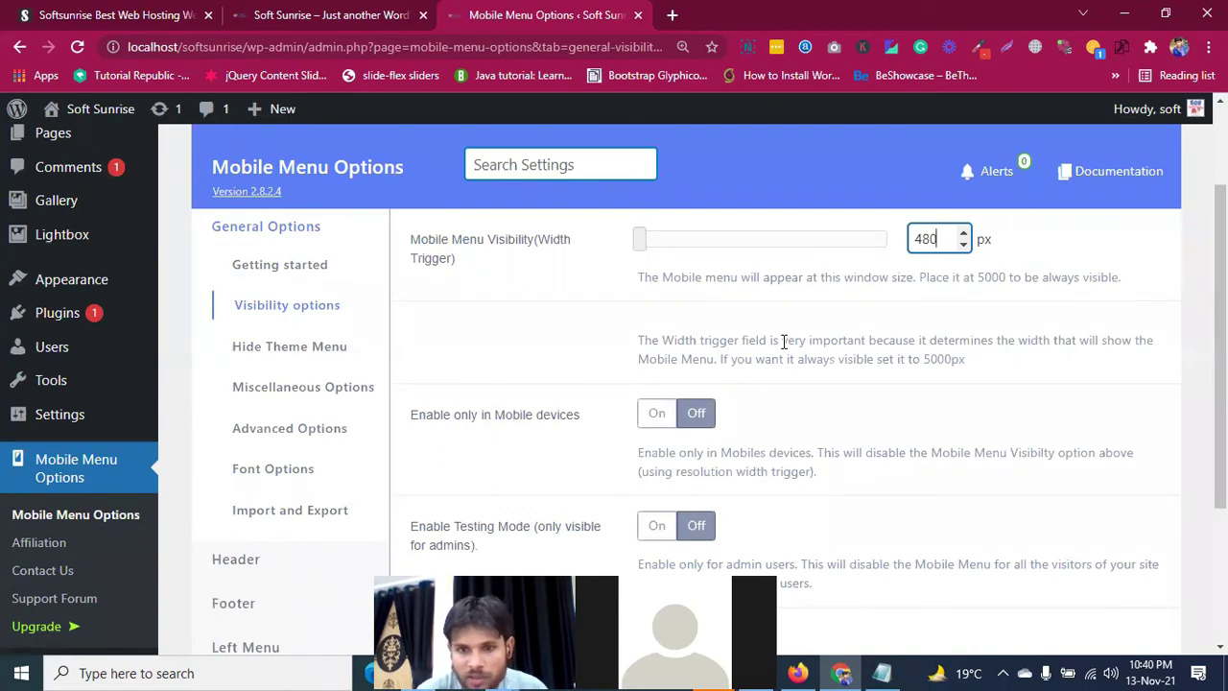
scroll(500, 378, down, 3)
click(451, 408)
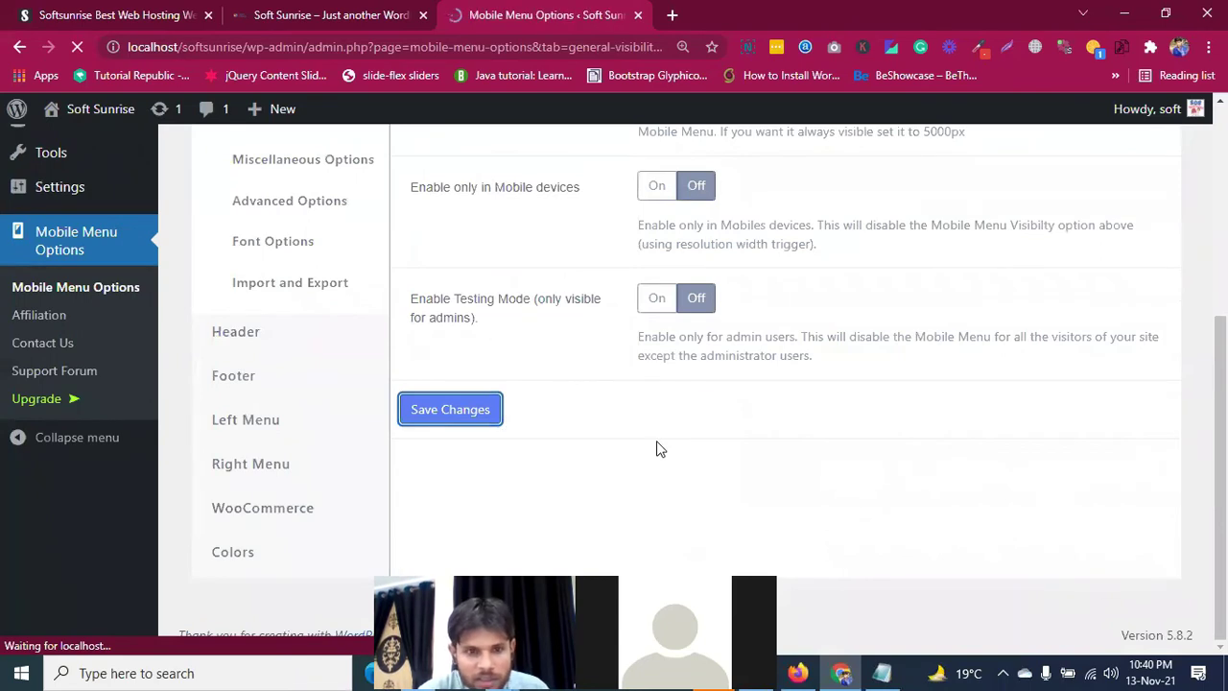
key(alt+Tab)
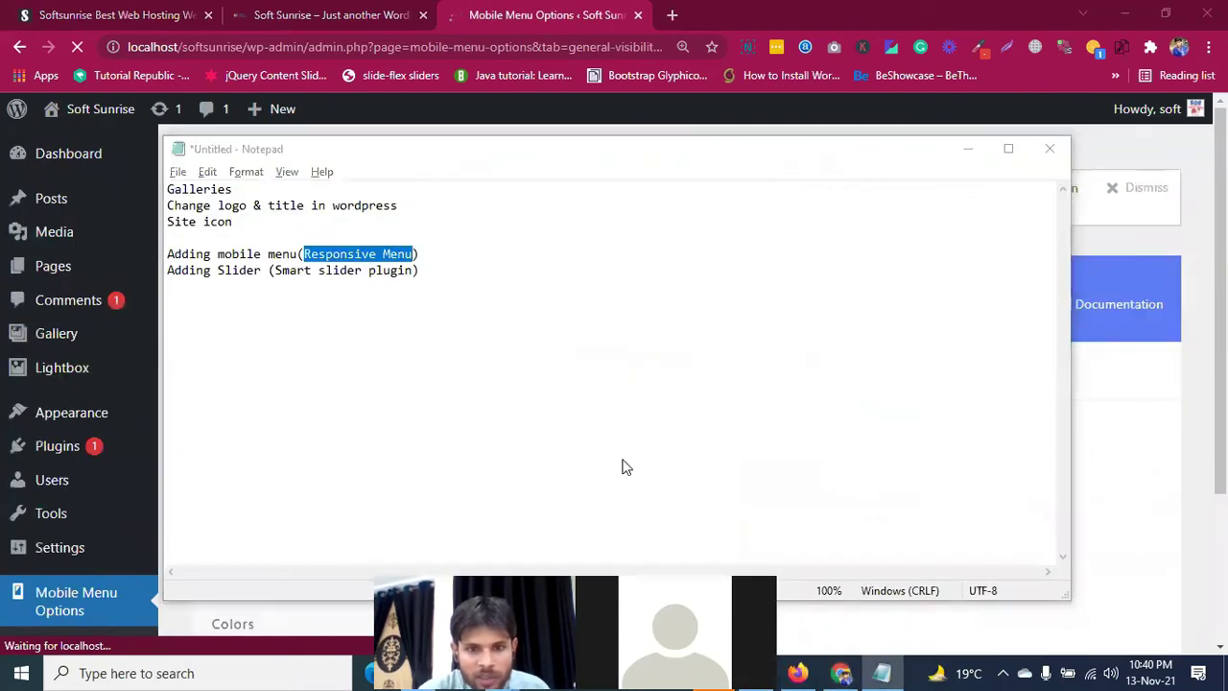
key(alt+Tab)
key(alt+Tab)
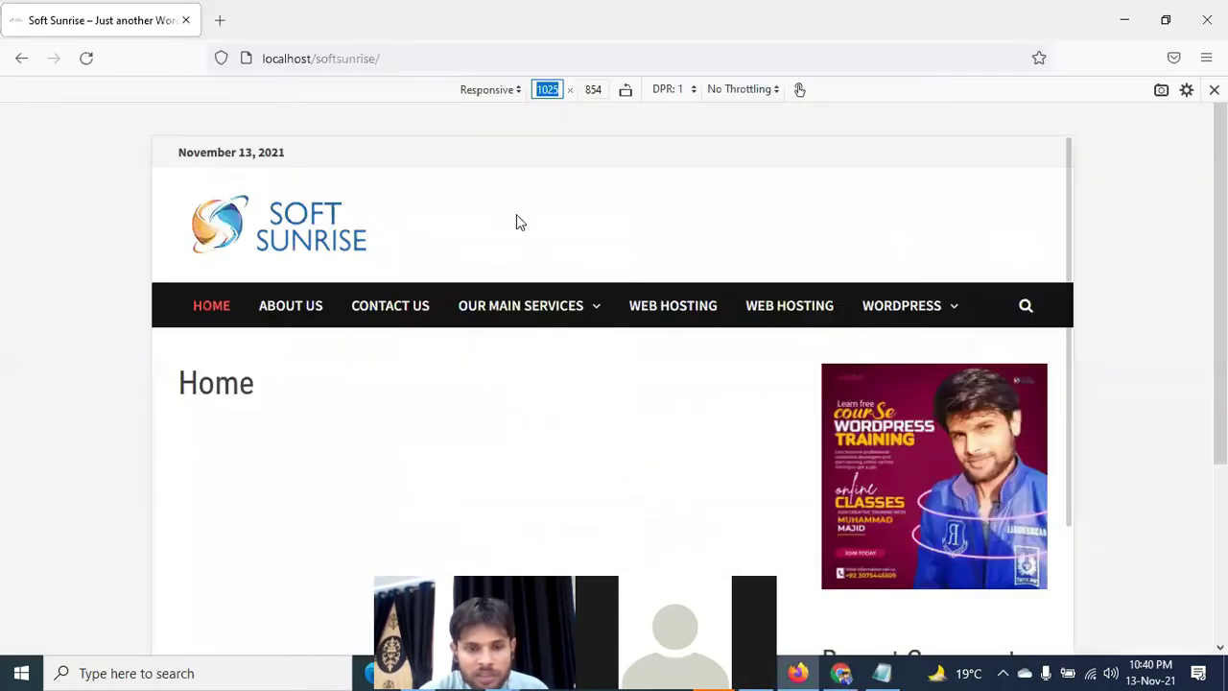
key(shift+Up)
key(shift+Down)
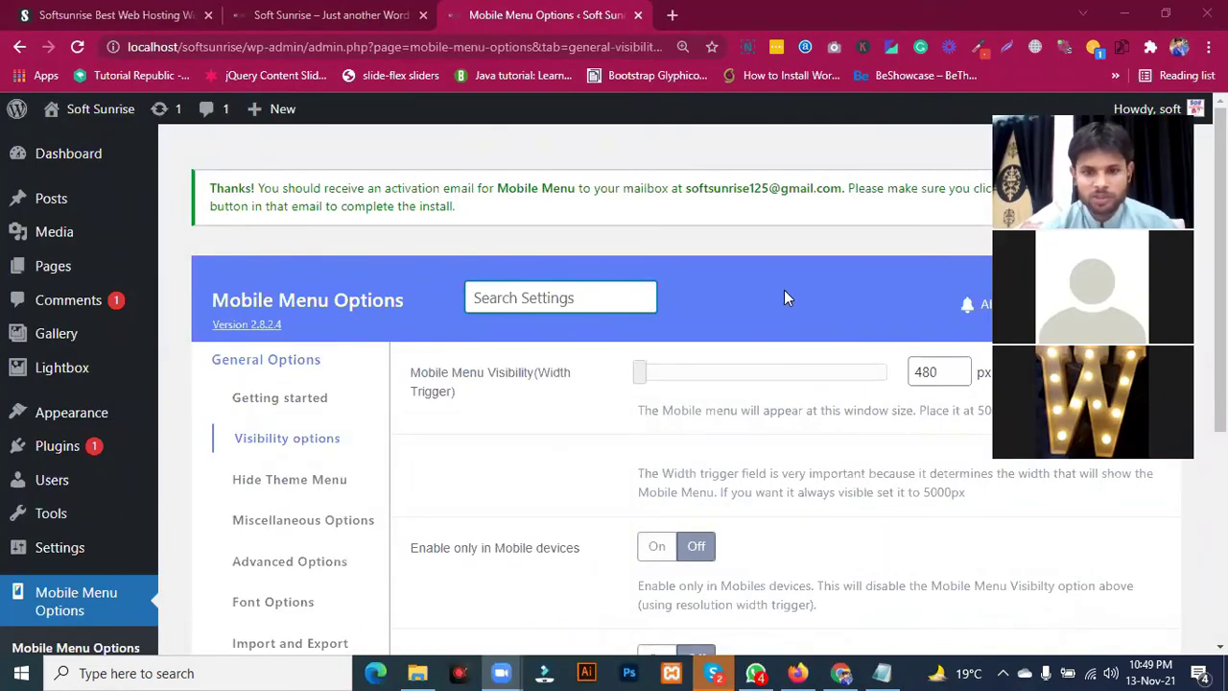
Step: Switch to the site's responsive preview in Firefox and set its width to 1024 pixels
click(796, 671)
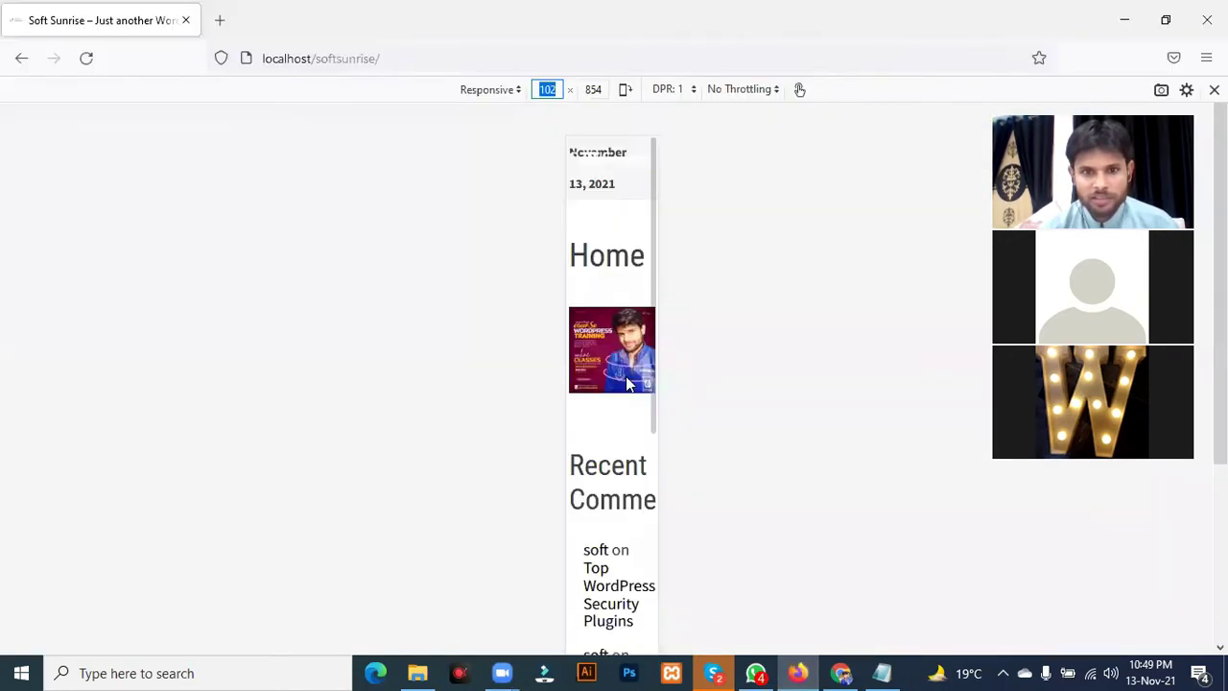
click(545, 91)
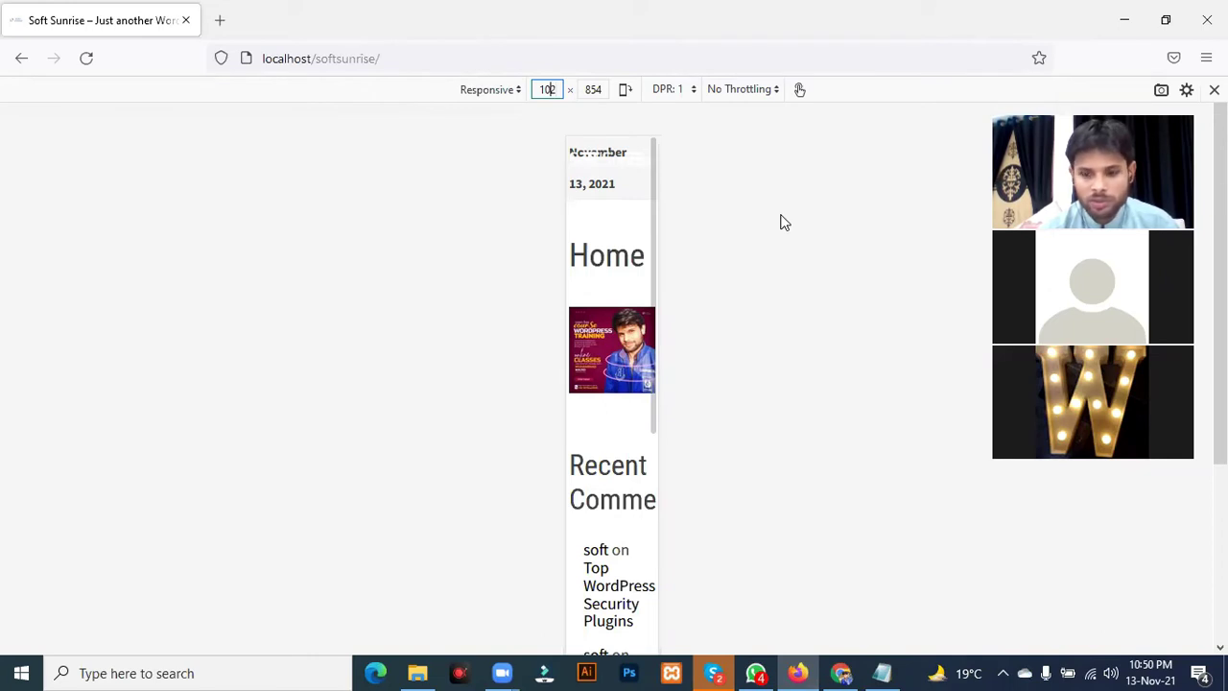
text(2)
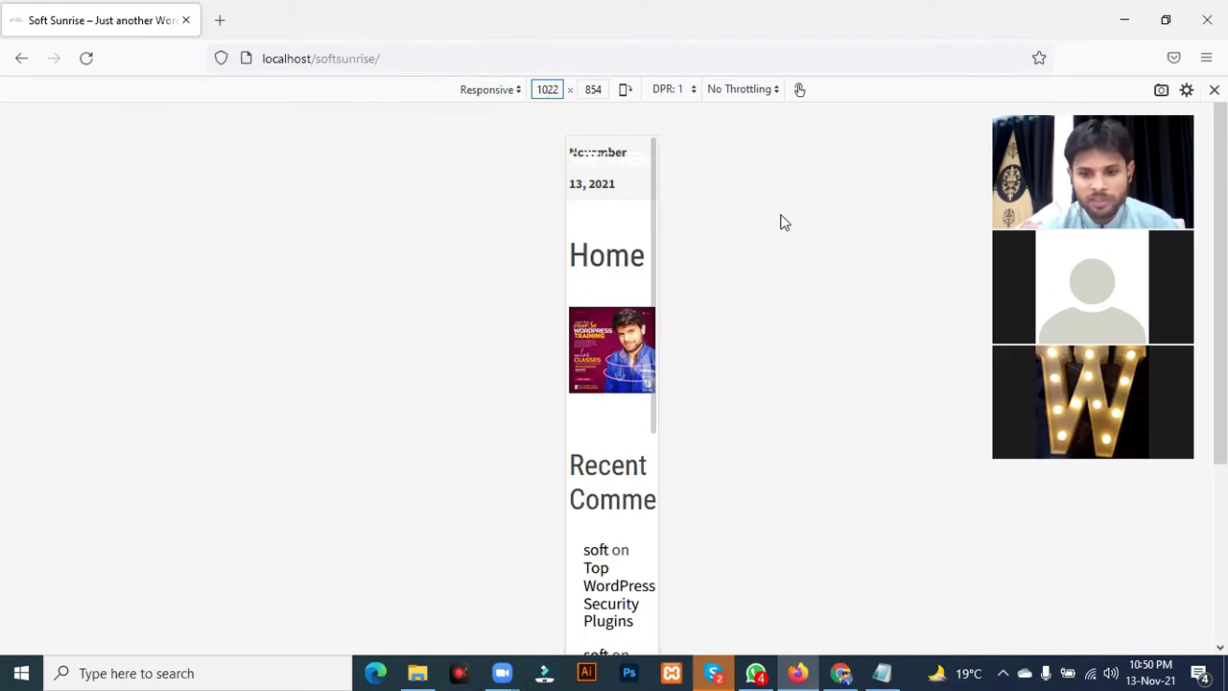
key(BackSpace)
text(2)
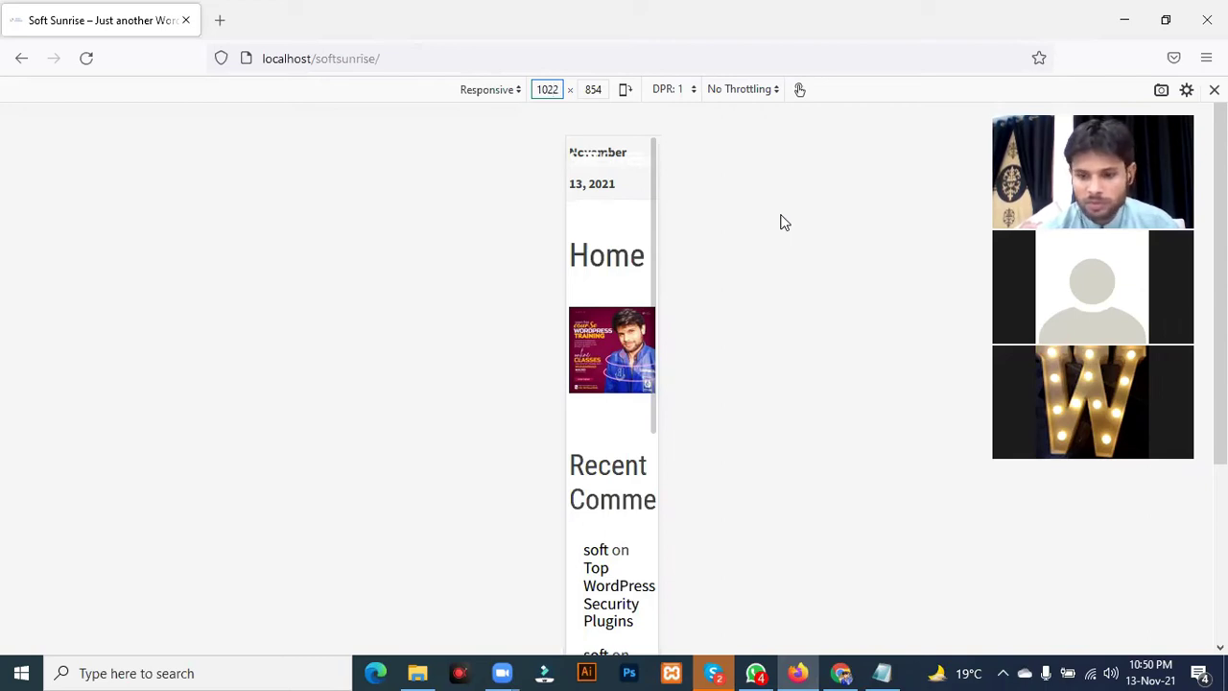
key(BackSpace)
text(4)
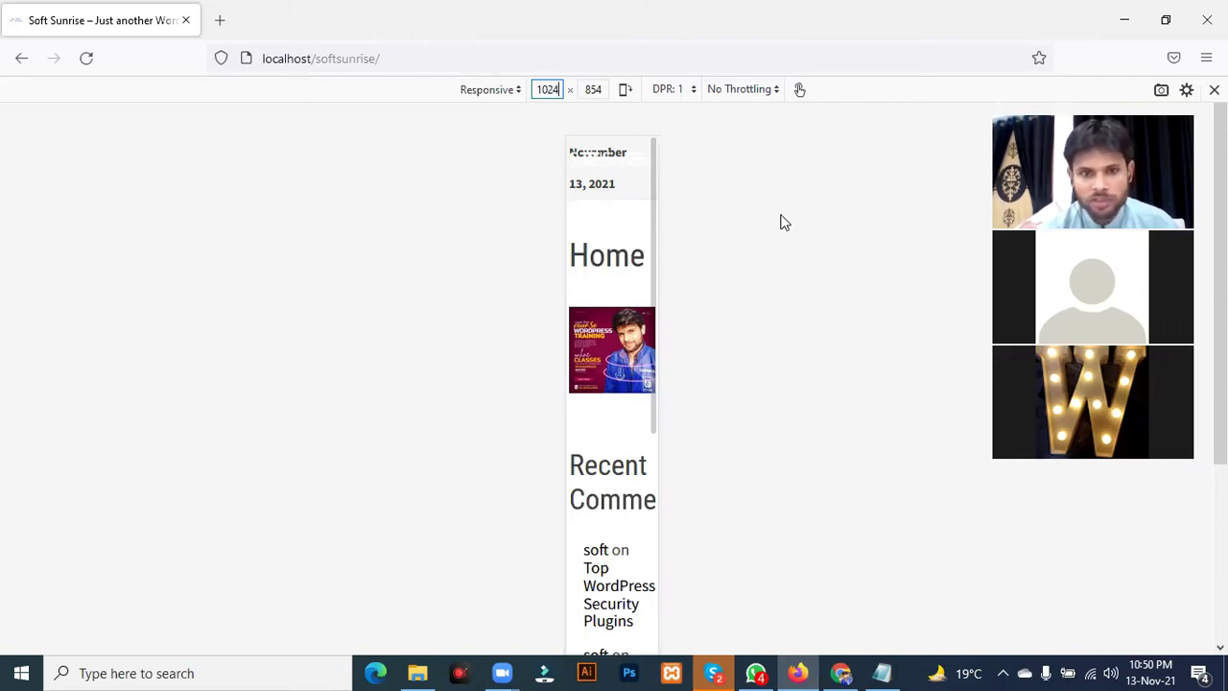
key(Return)
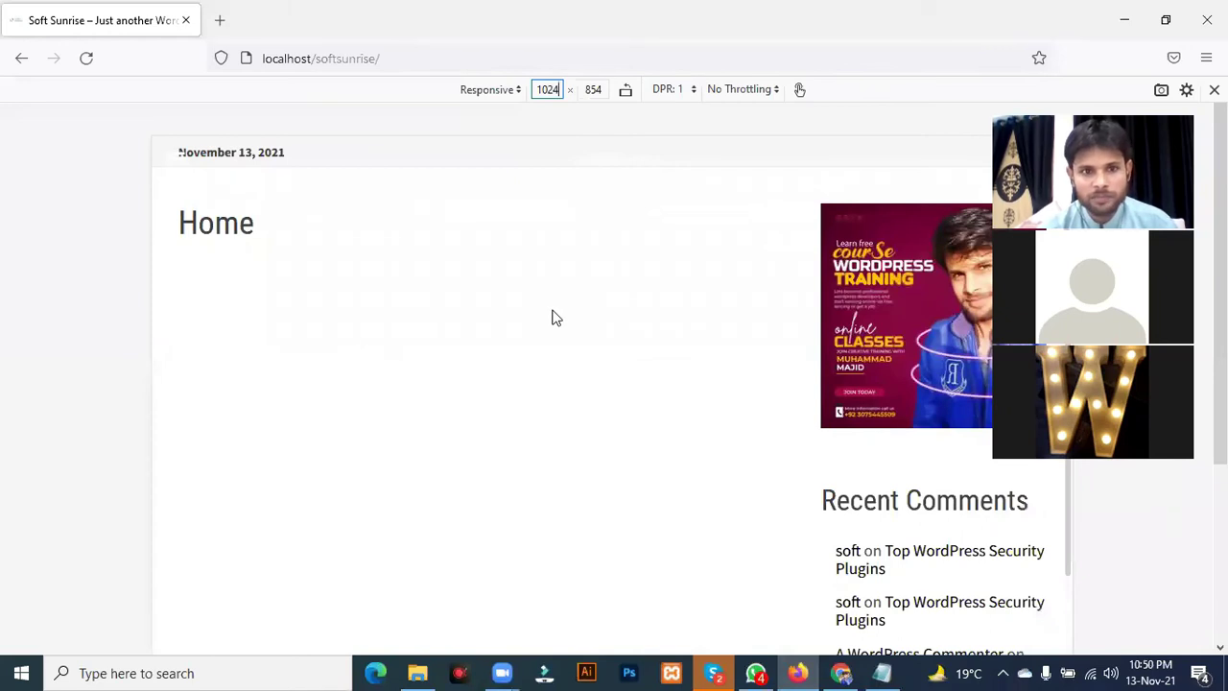
Step: Look through the home page at 1024 pixels wide and reload it to check the header menu
scroll(554, 318, down, 2)
scroll(552, 318, down, 1)
scroll(551, 318, up, 3)
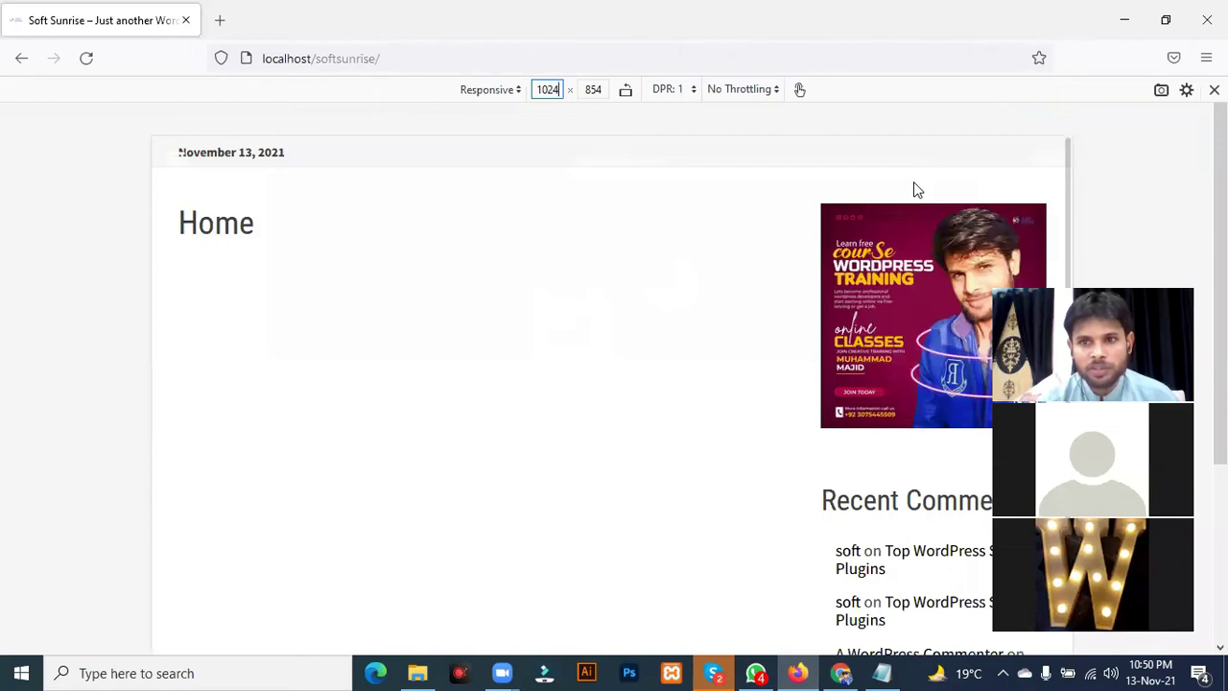
click(86, 58)
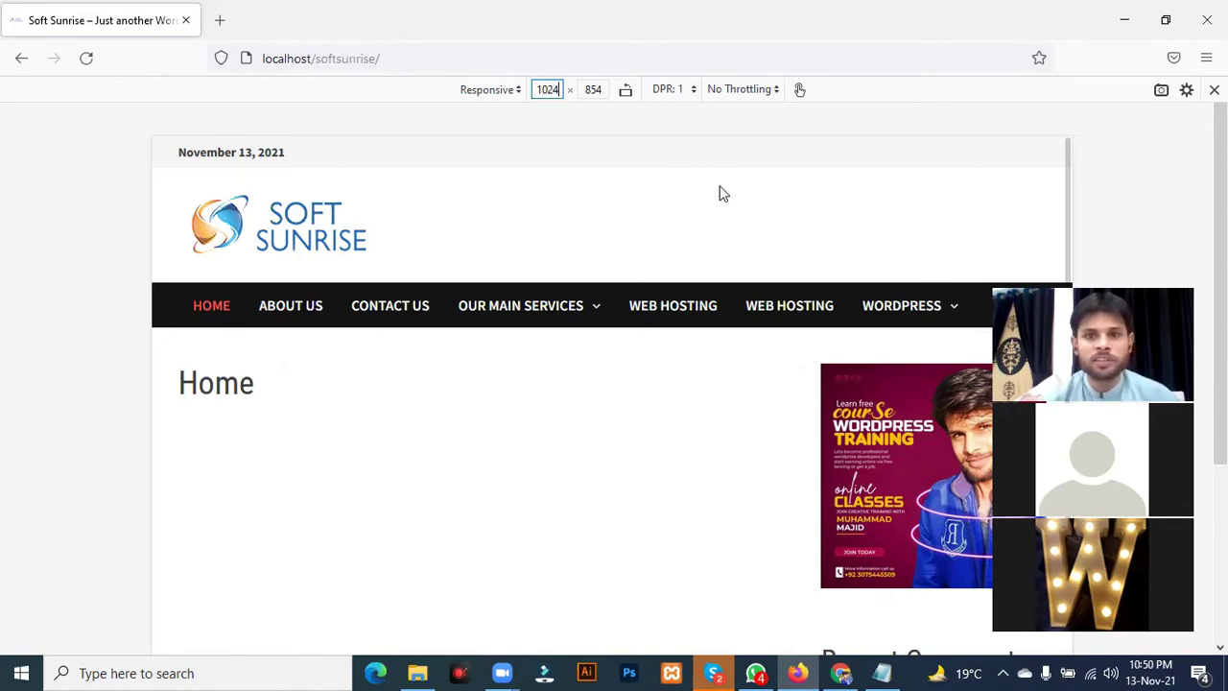
Step: Narrow the responsive preview to about 482 pixels, and set its width to exactly 480 pixels
drag(1069, 208, 827, 214)
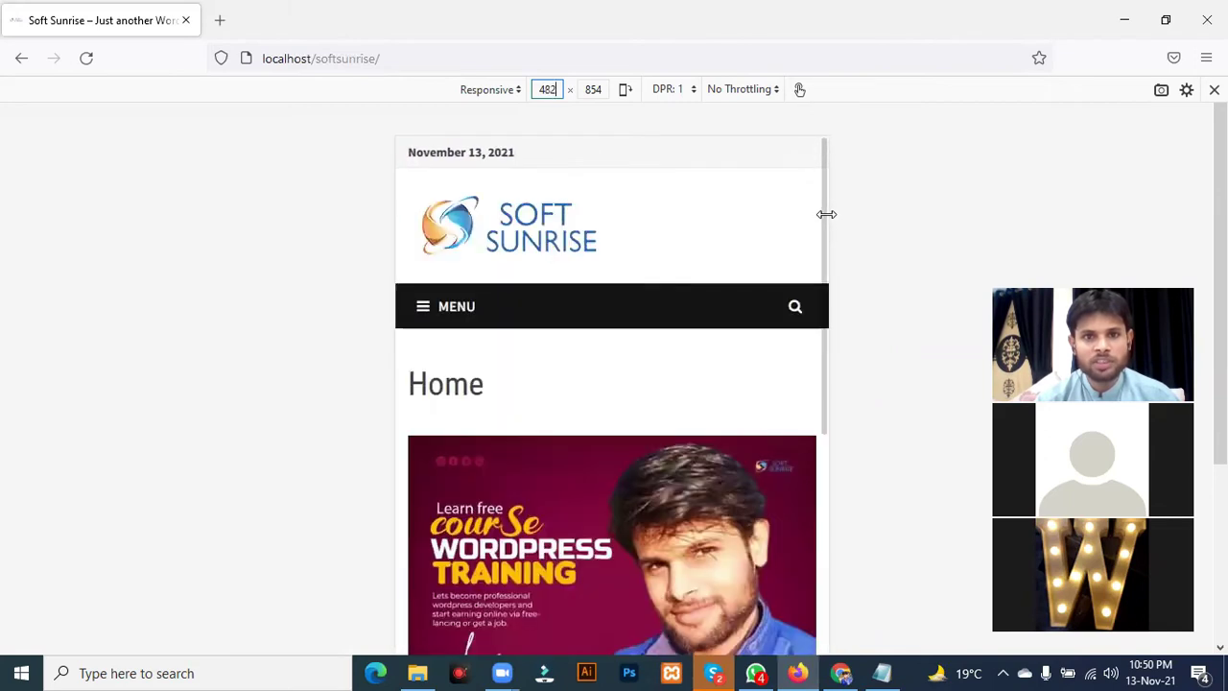
key(BackSpace)
text(0)
key(Return)
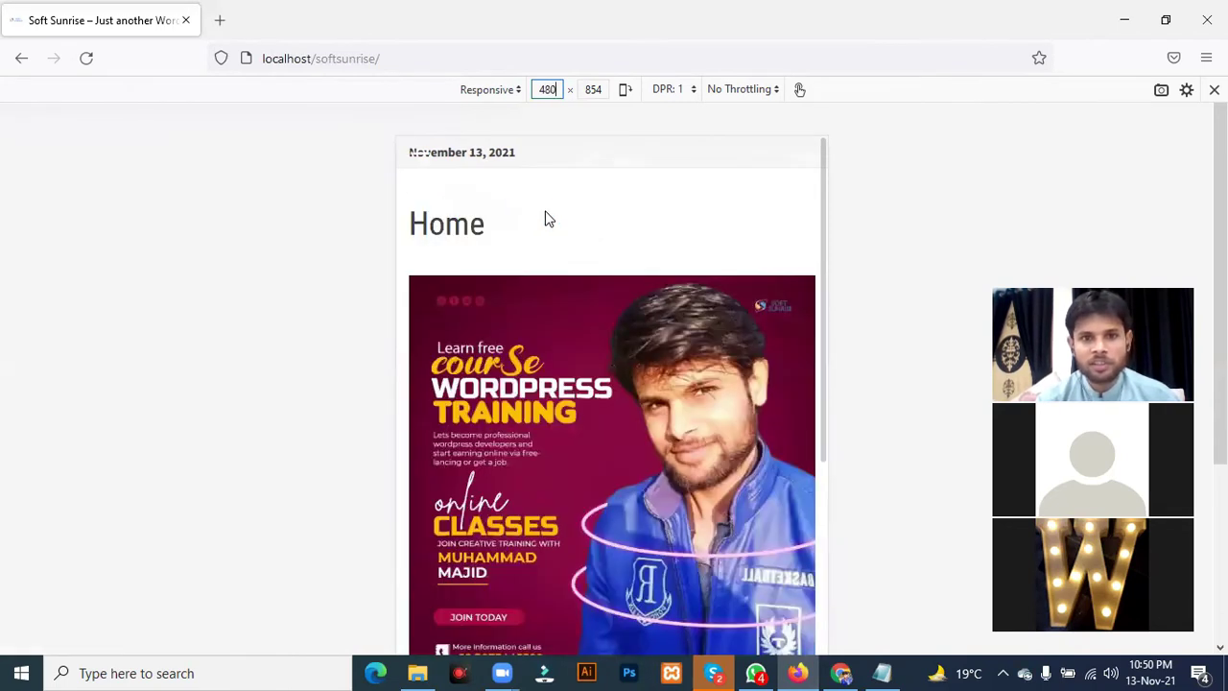
Step: Look through the page at 480 pixels wide, and open and close the right hamburger menu
scroll(545, 219, down, 3)
scroll(545, 219, up, 3)
scroll(545, 218, down, 3)
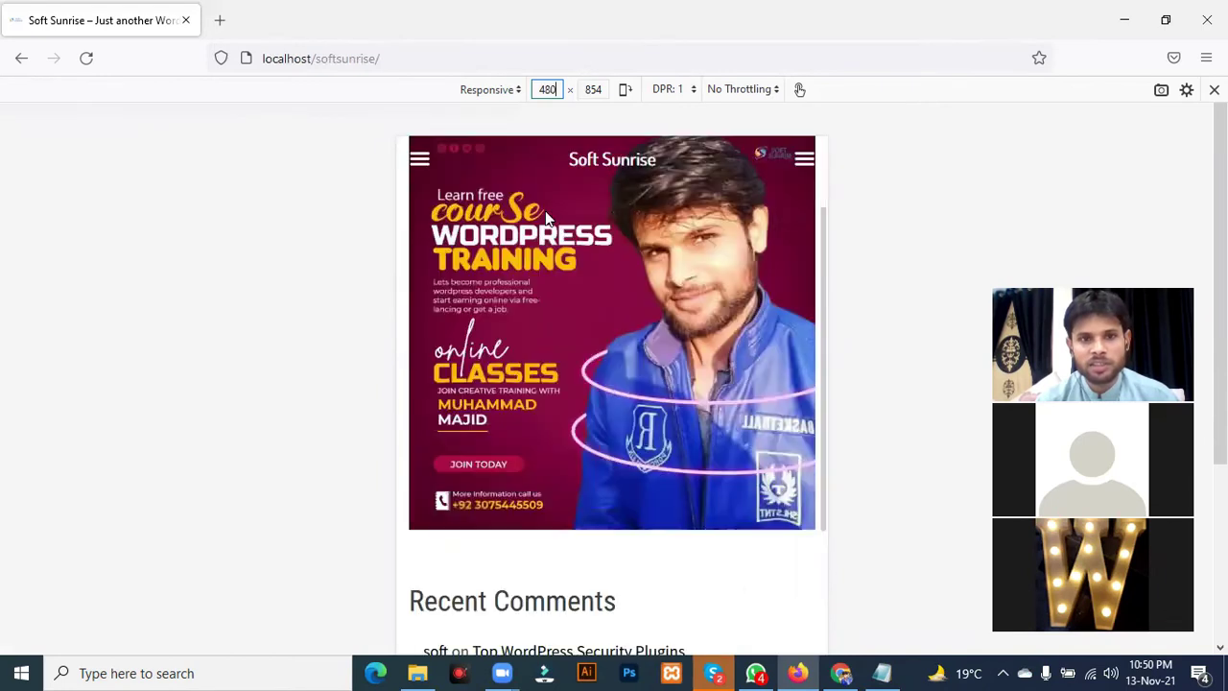
click(802, 159)
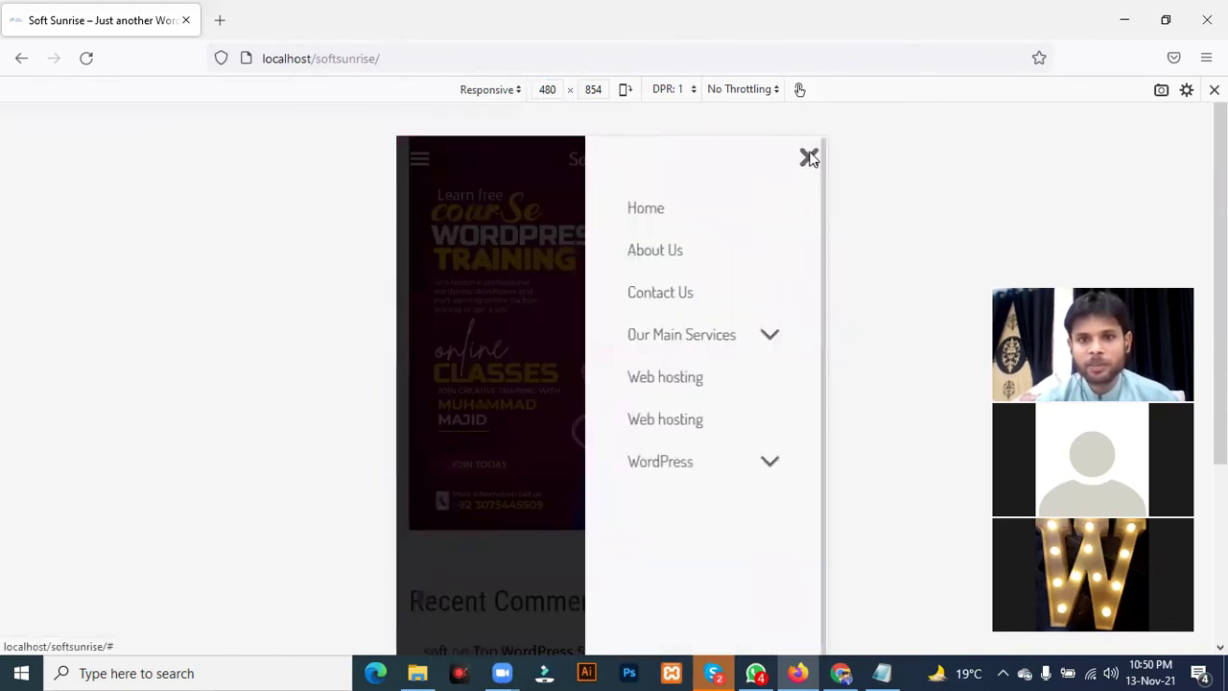
click(808, 157)
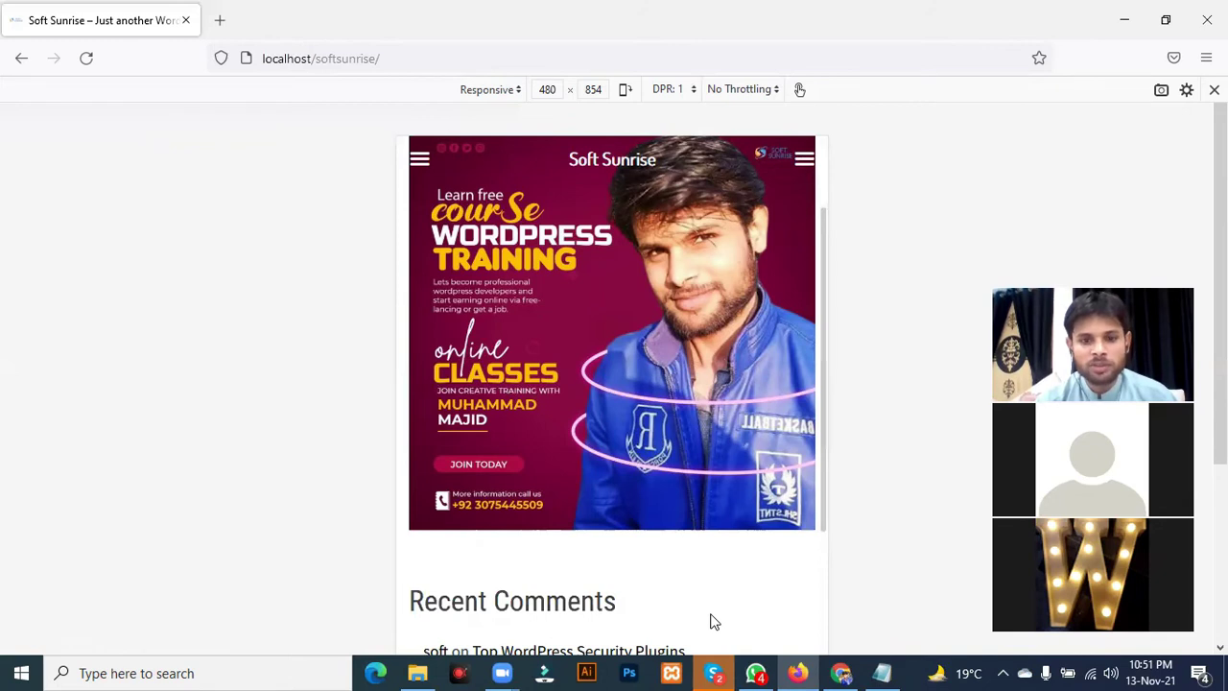
Step: Return to the Mobile Menu Options page in Chrome and look through the visibility options
click(841, 672)
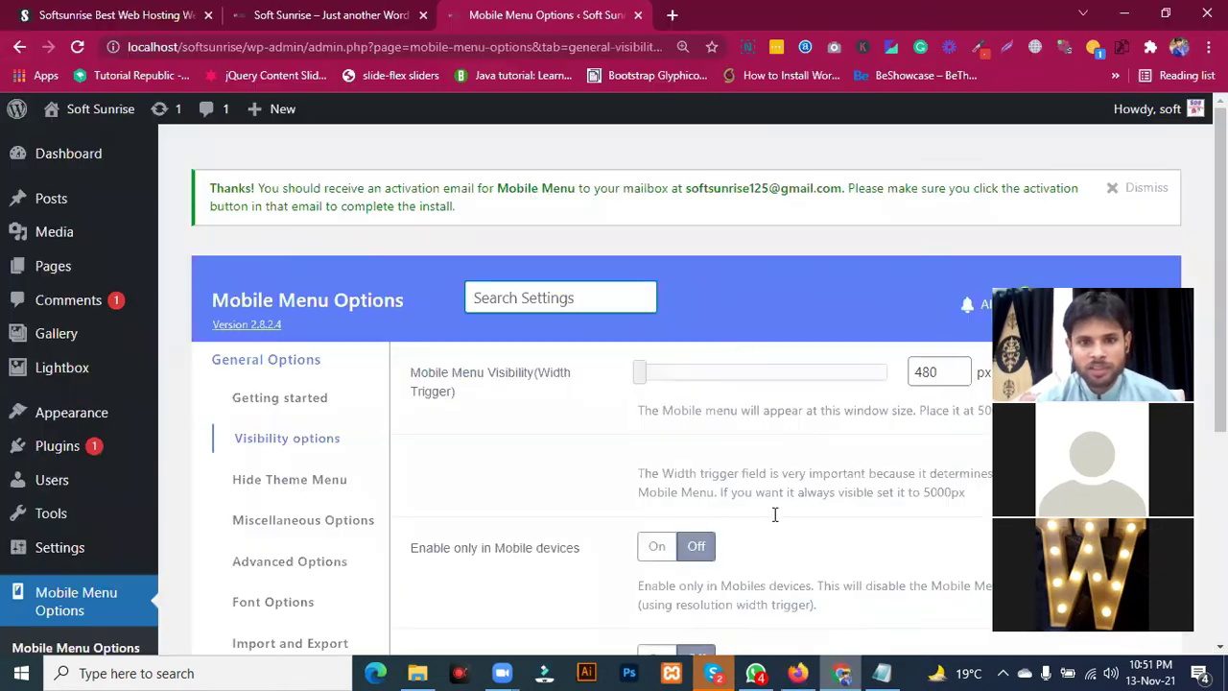
scroll(718, 279, down, 1)
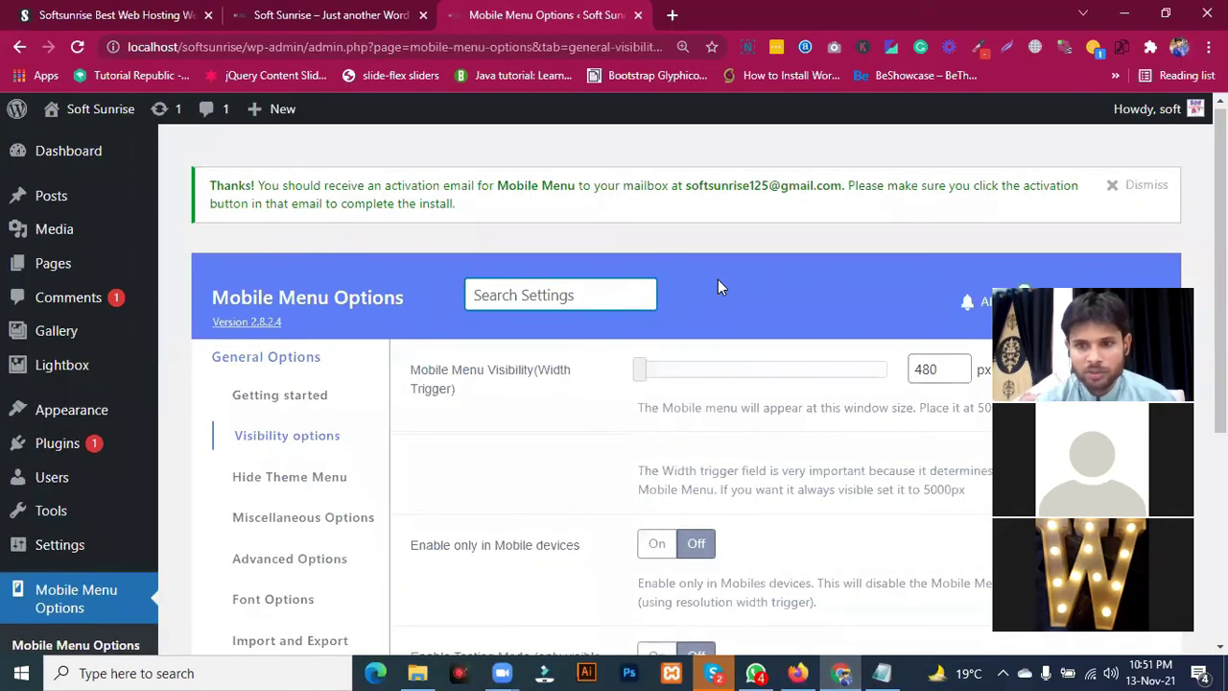
scroll(492, 411, down, 4)
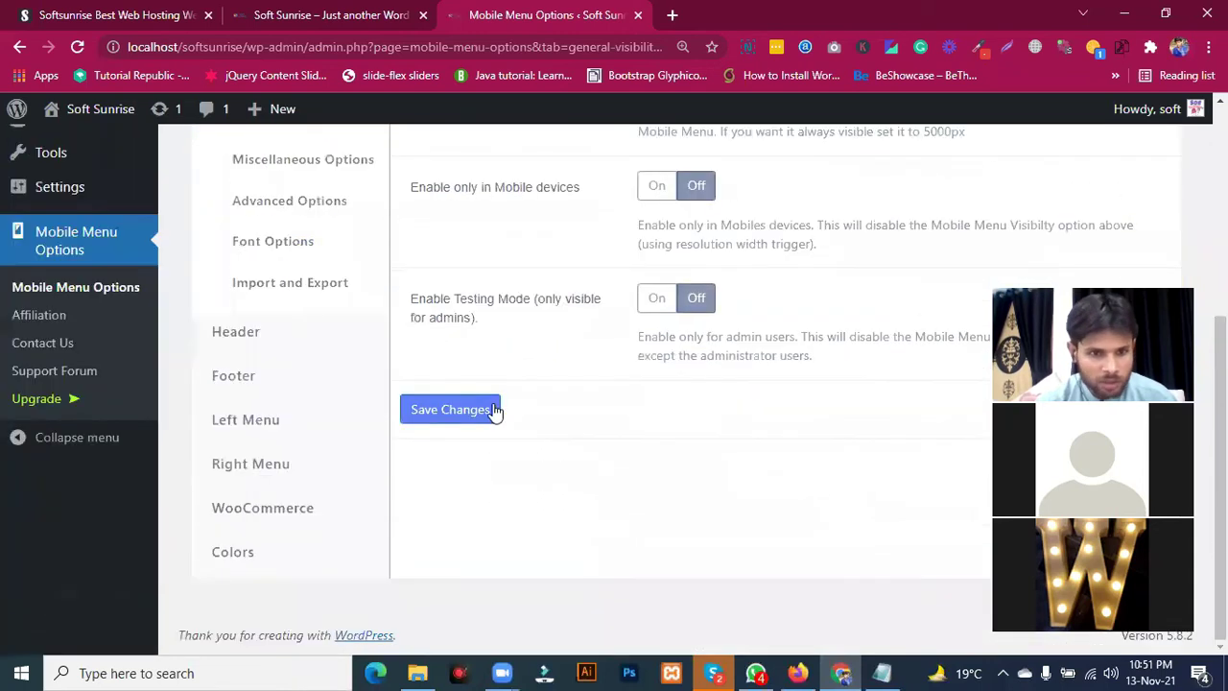
scroll(590, 462, up, 3)
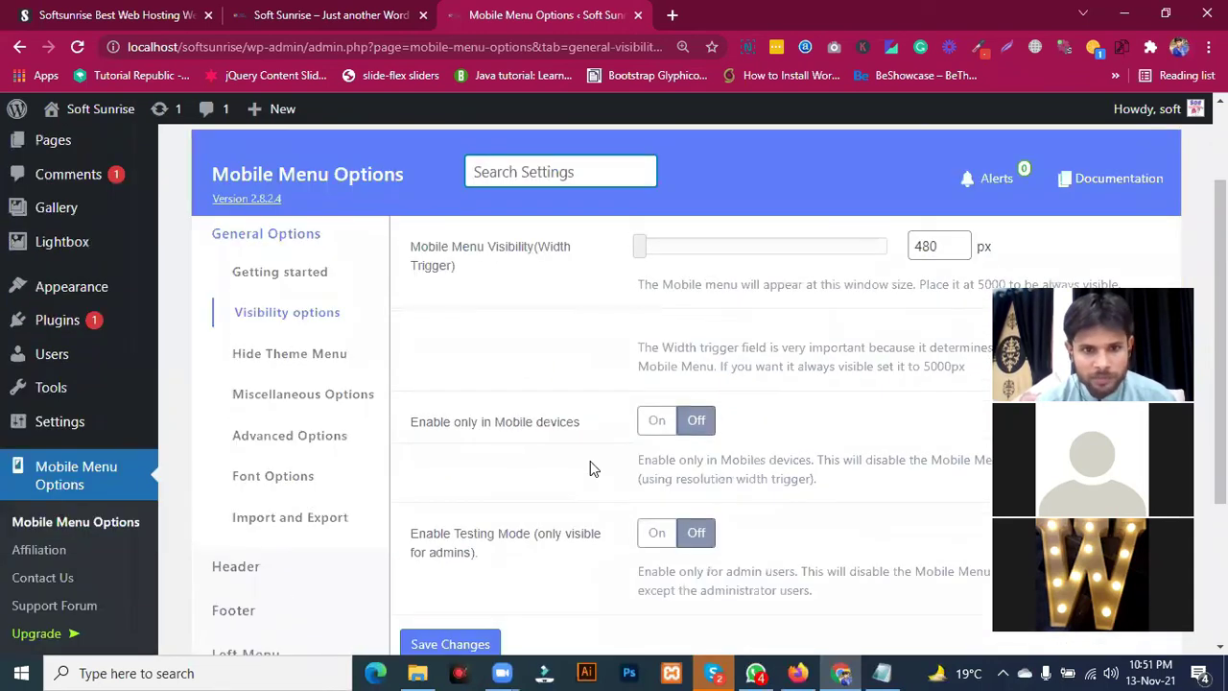
scroll(590, 468, down, 2)
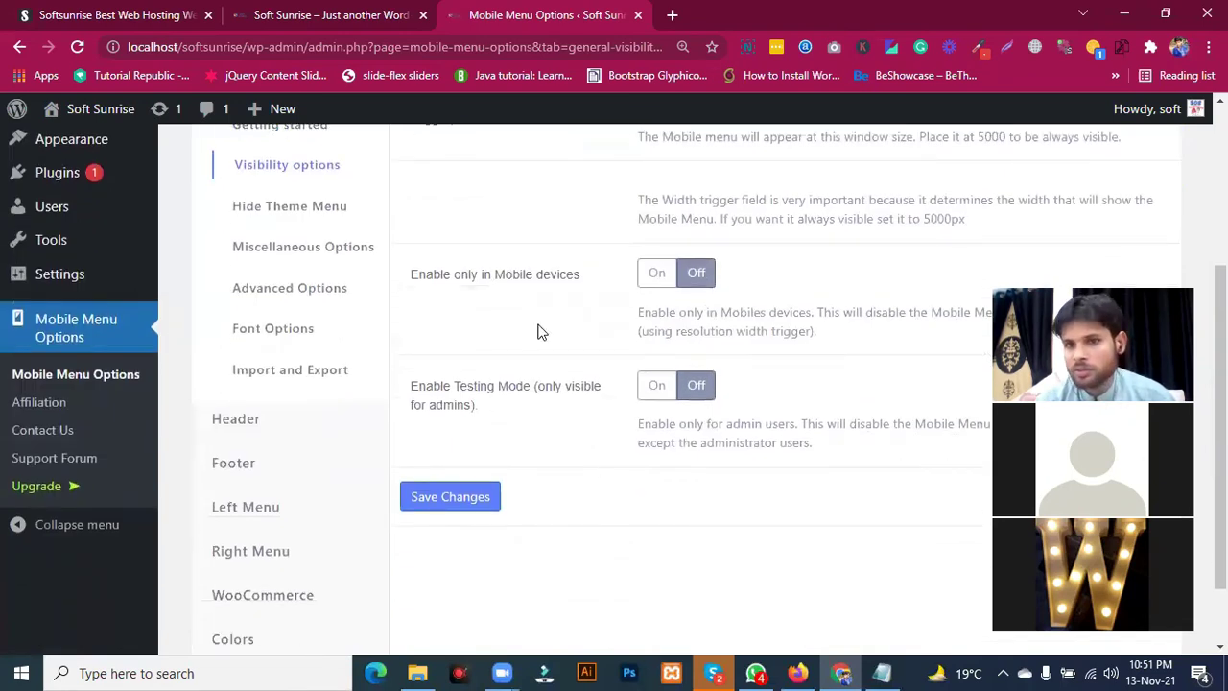
Step: Turn on Enable only in Mobile devices in the visibility options, and review the width trigger and testing mode settings
scroll(540, 330, up, 1)
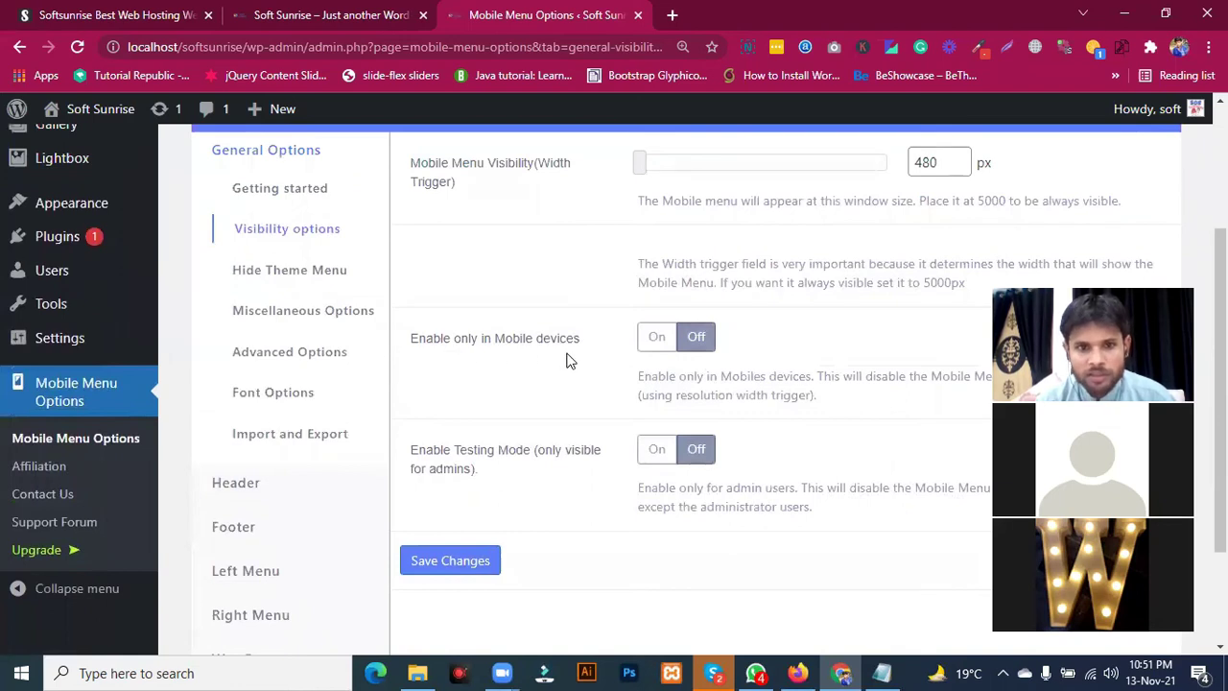
click(658, 336)
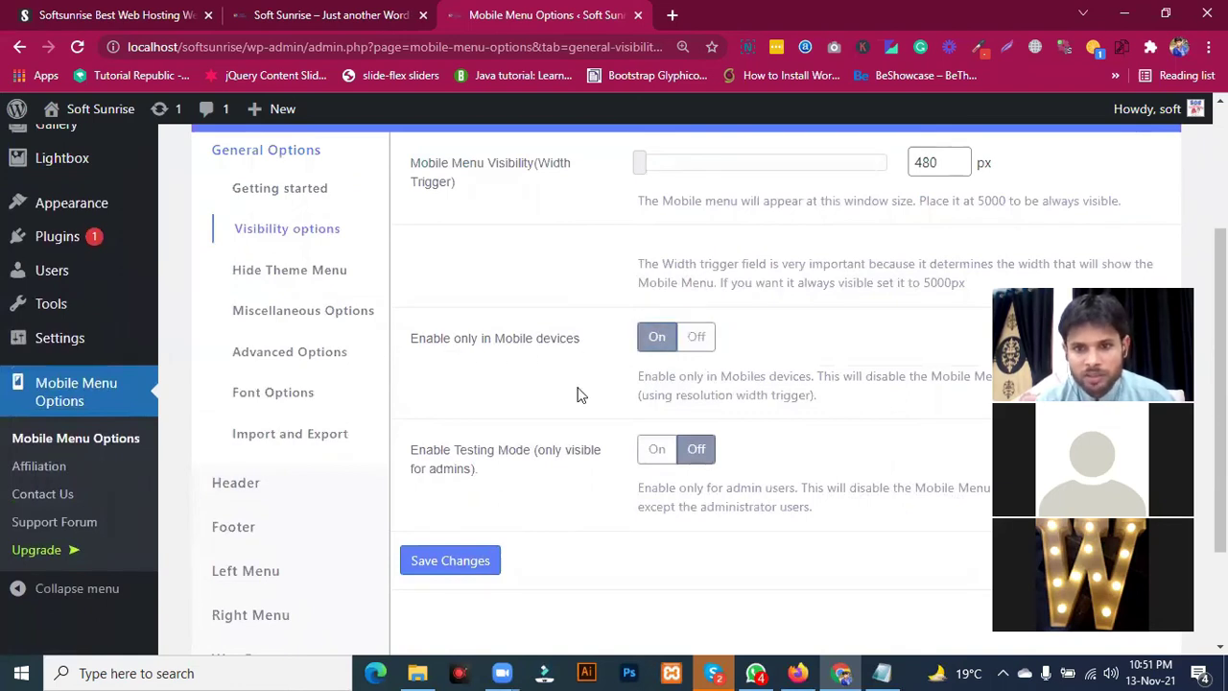
scroll(579, 393, down, 2)
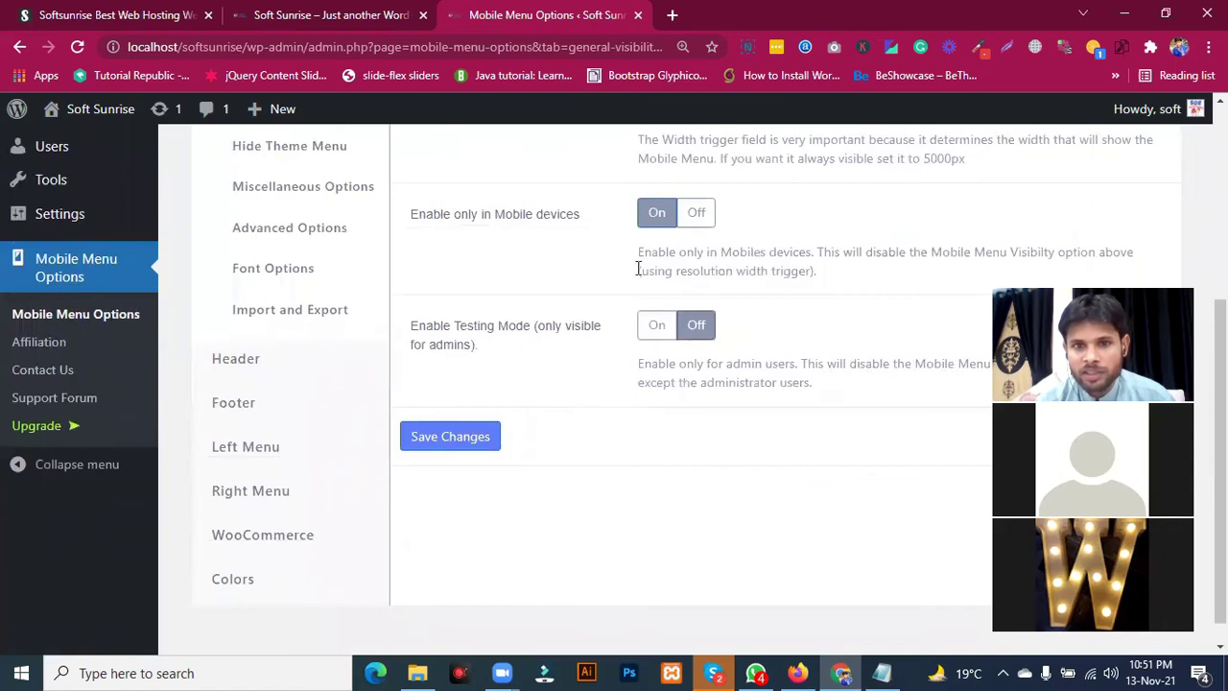
scroll(609, 304, up, 3)
click(930, 227)
double_click(930, 227)
click(556, 342)
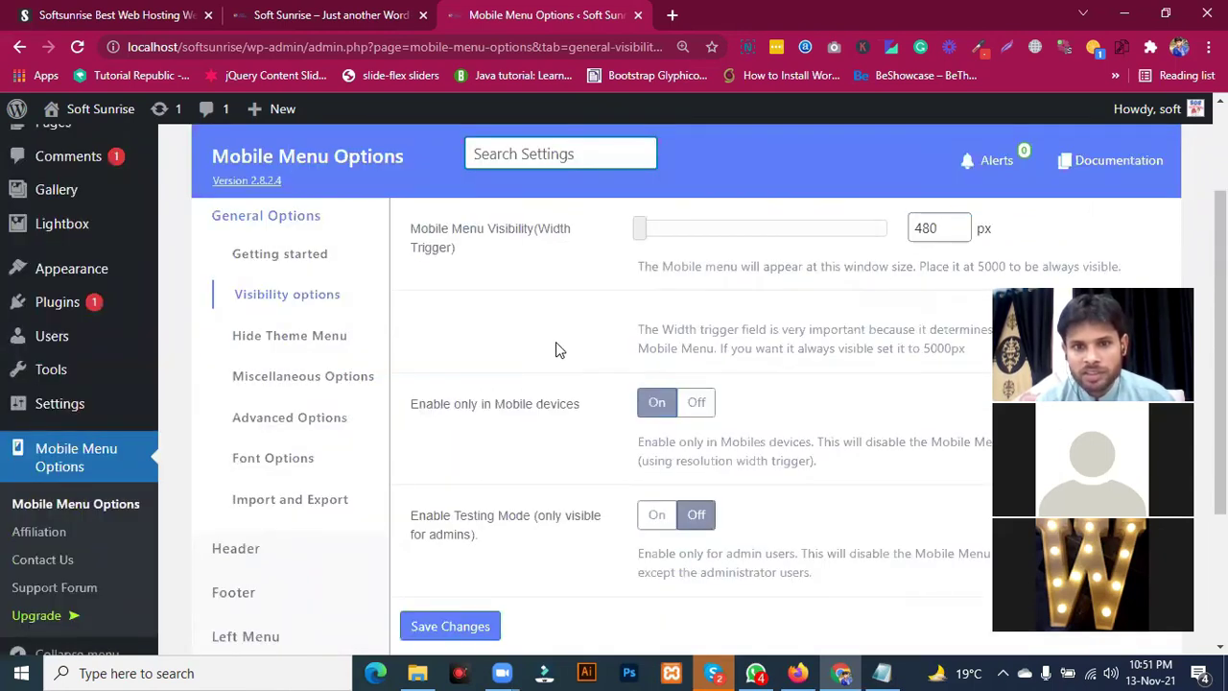
scroll(555, 342, down, 1)
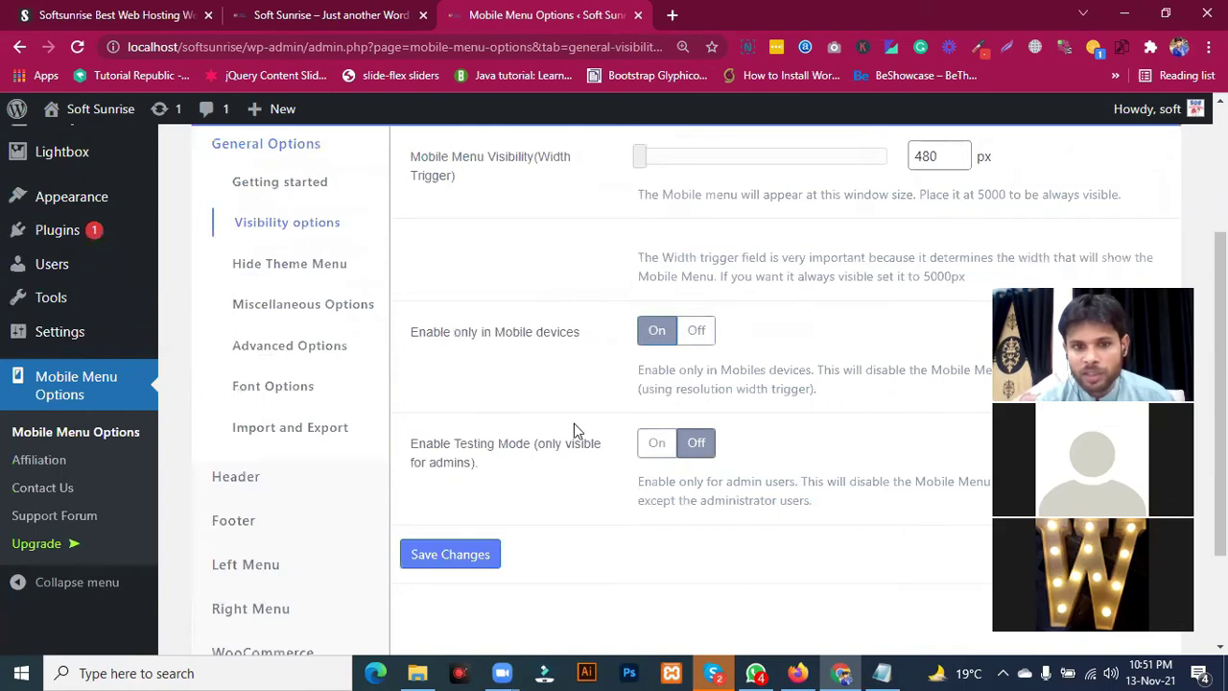
scroll(574, 430, down, 1)
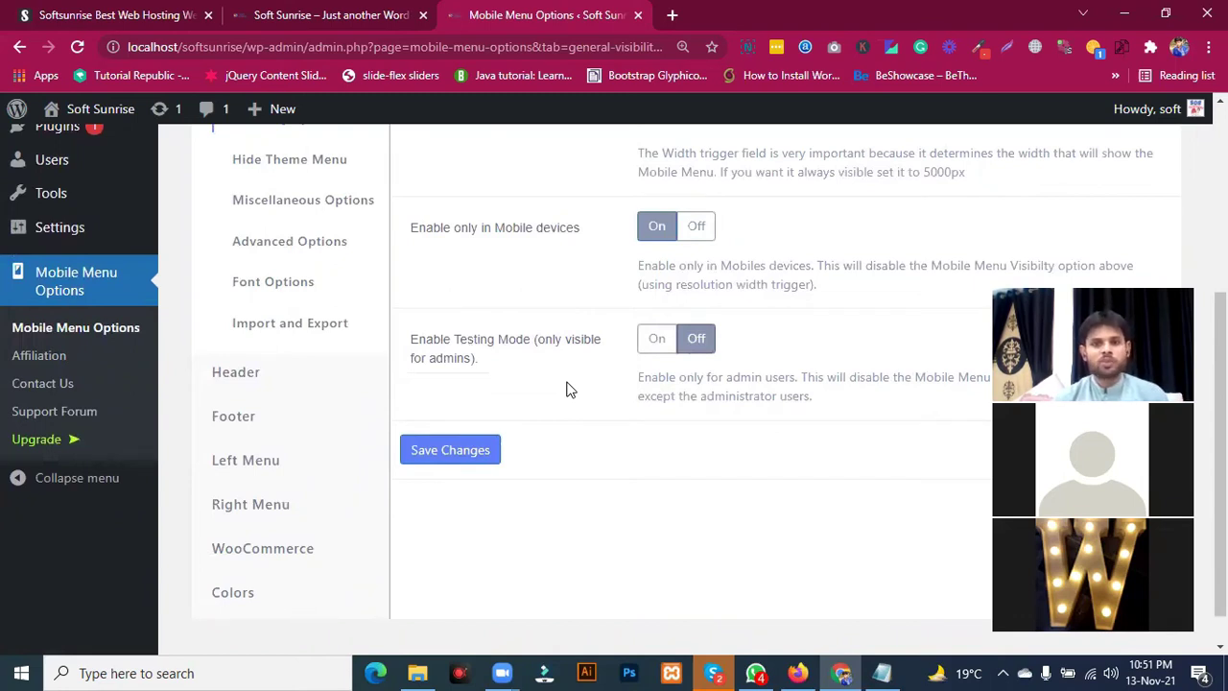
scroll(566, 388, up, 1)
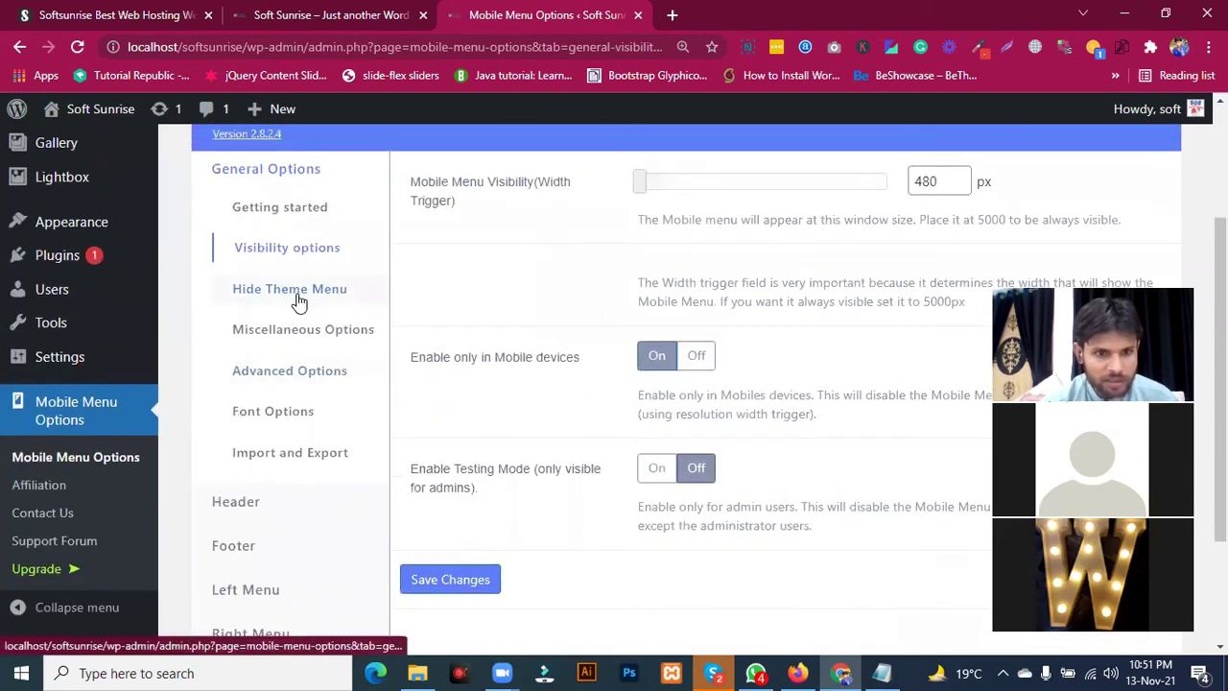
Step: Open the Hide Theme Menu settings and look through the elements hidden by default
click(297, 299)
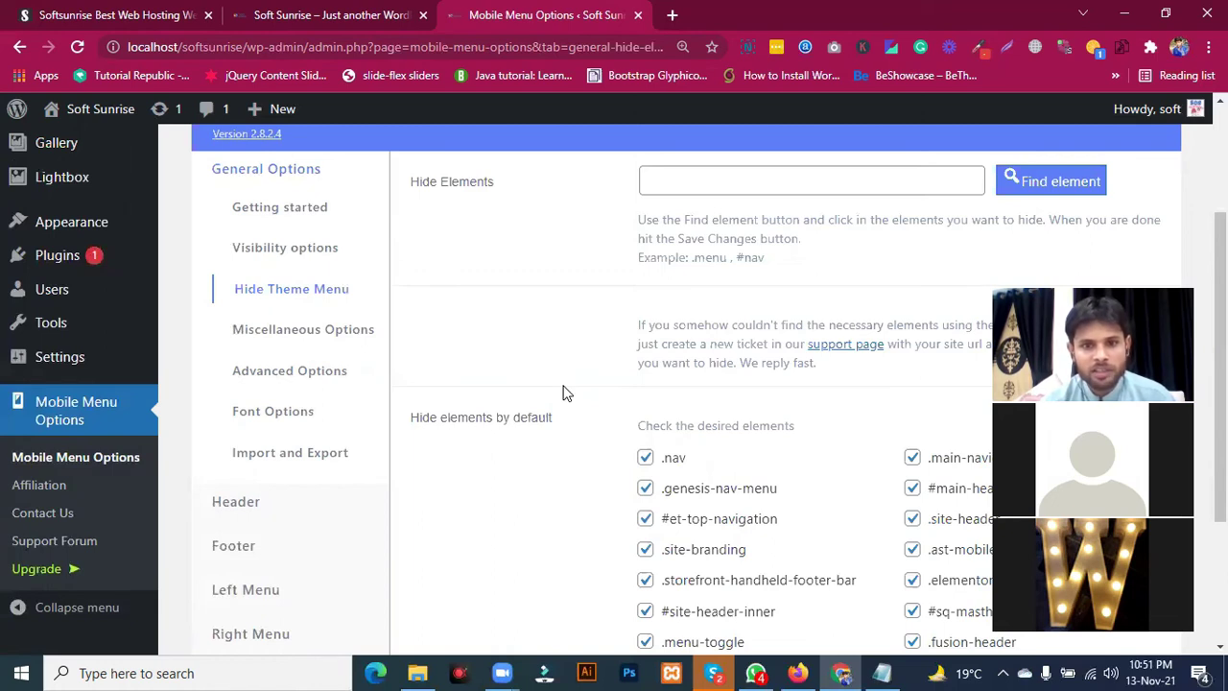
scroll(564, 393, down, 2)
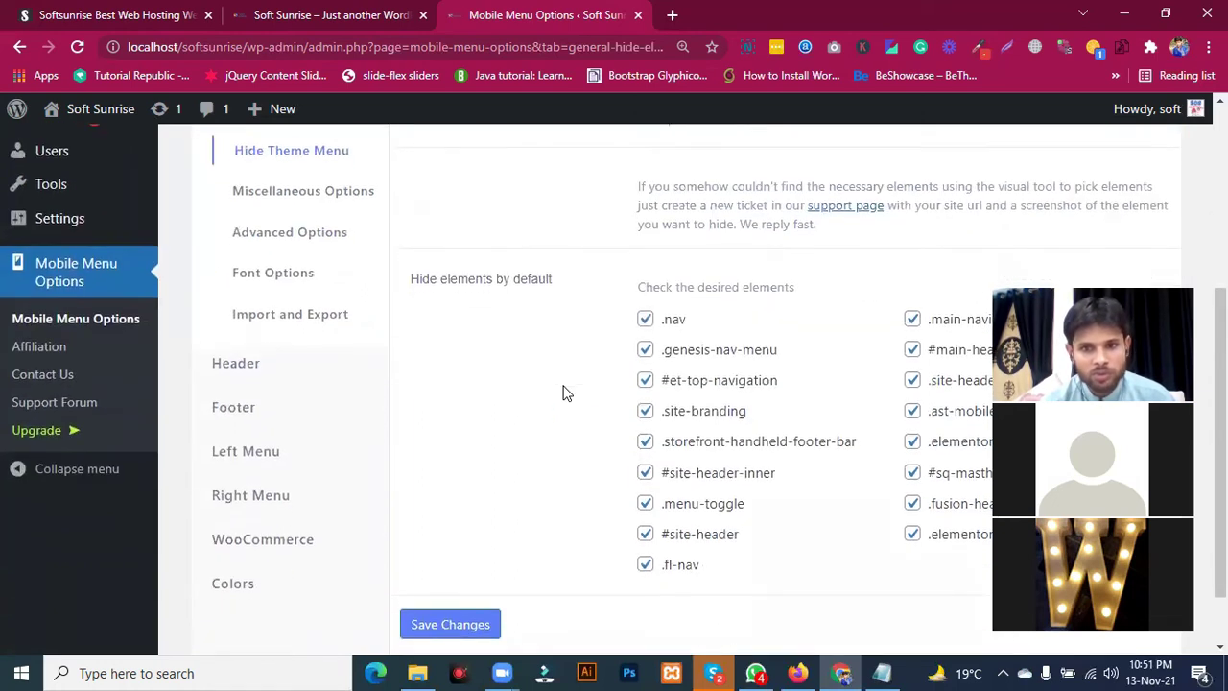
scroll(564, 393, down, 1)
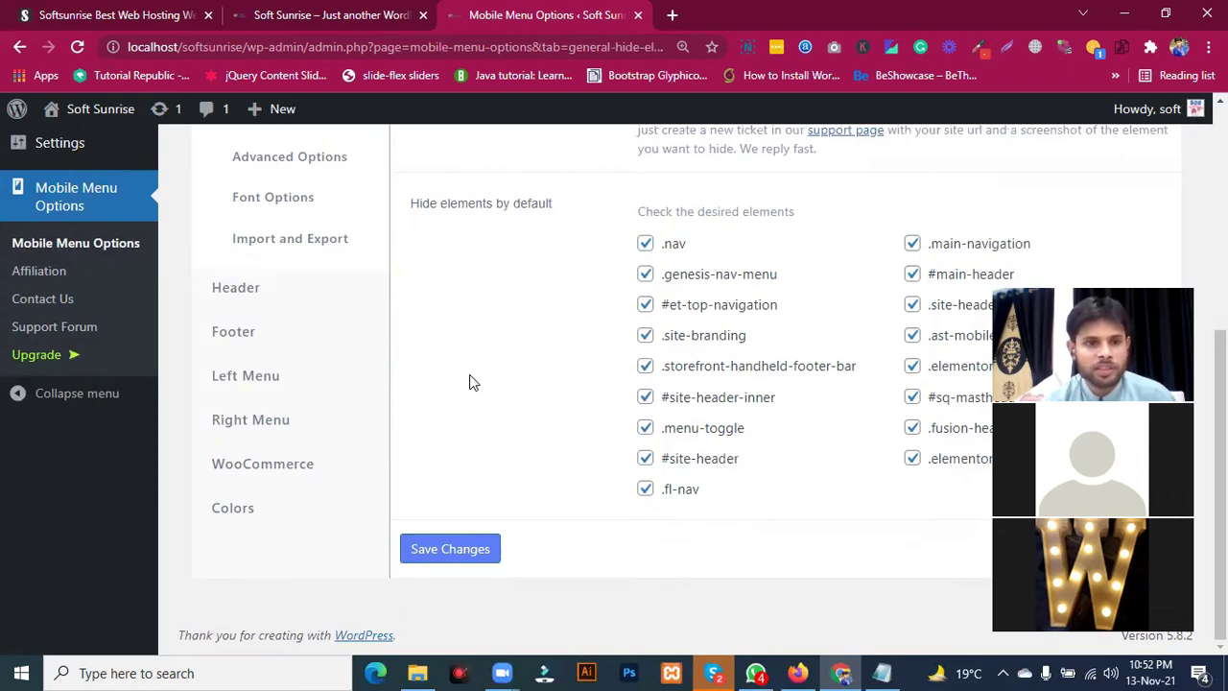
scroll(470, 382, up, 3)
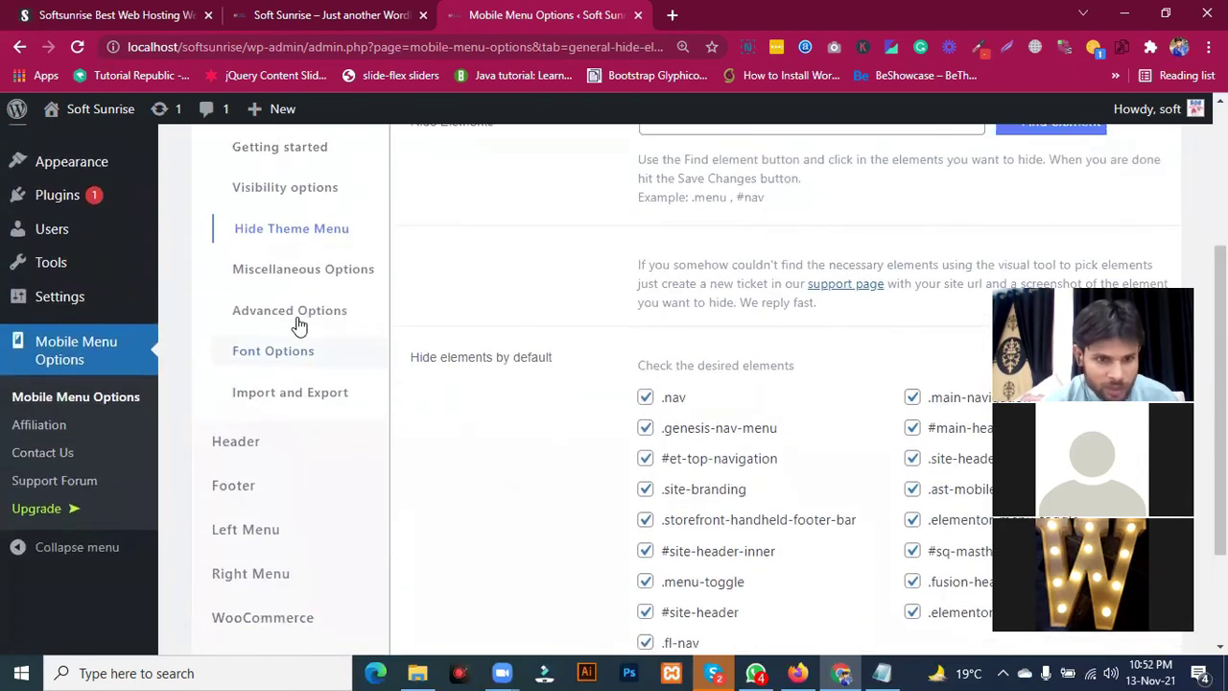
scroll(451, 353, down, 1)
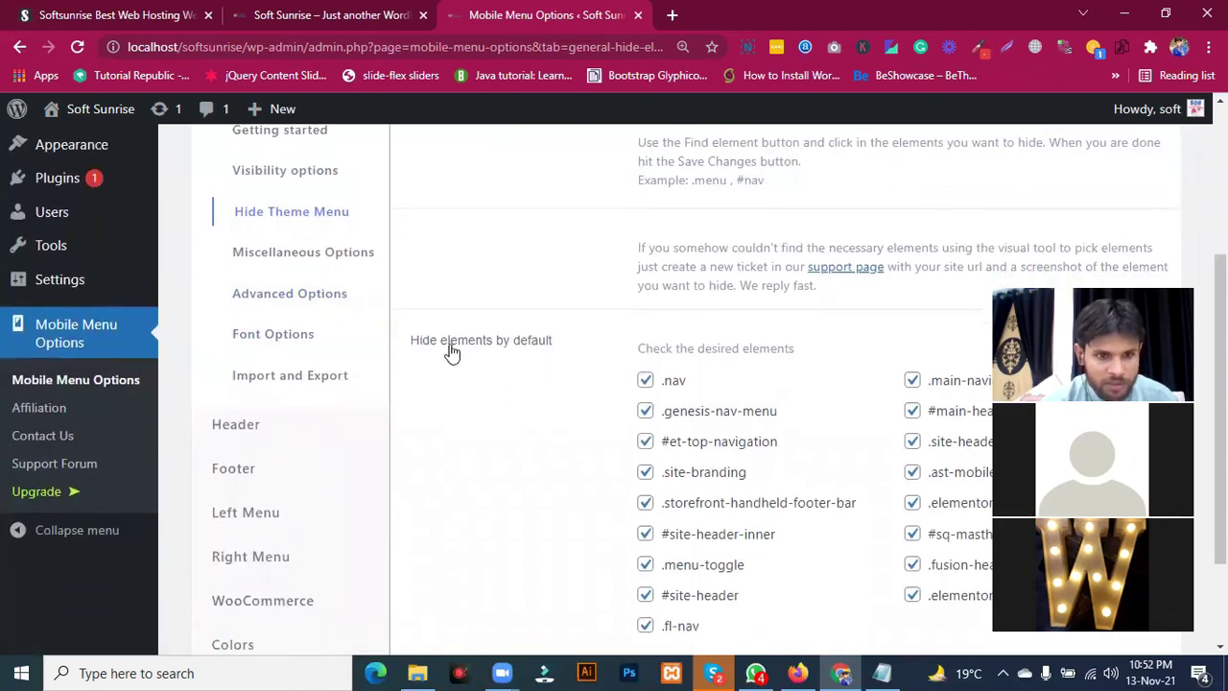
Step: Open the Advanced Options and examine the cache, sticky HTML elements and Custom CSS settings
click(291, 292)
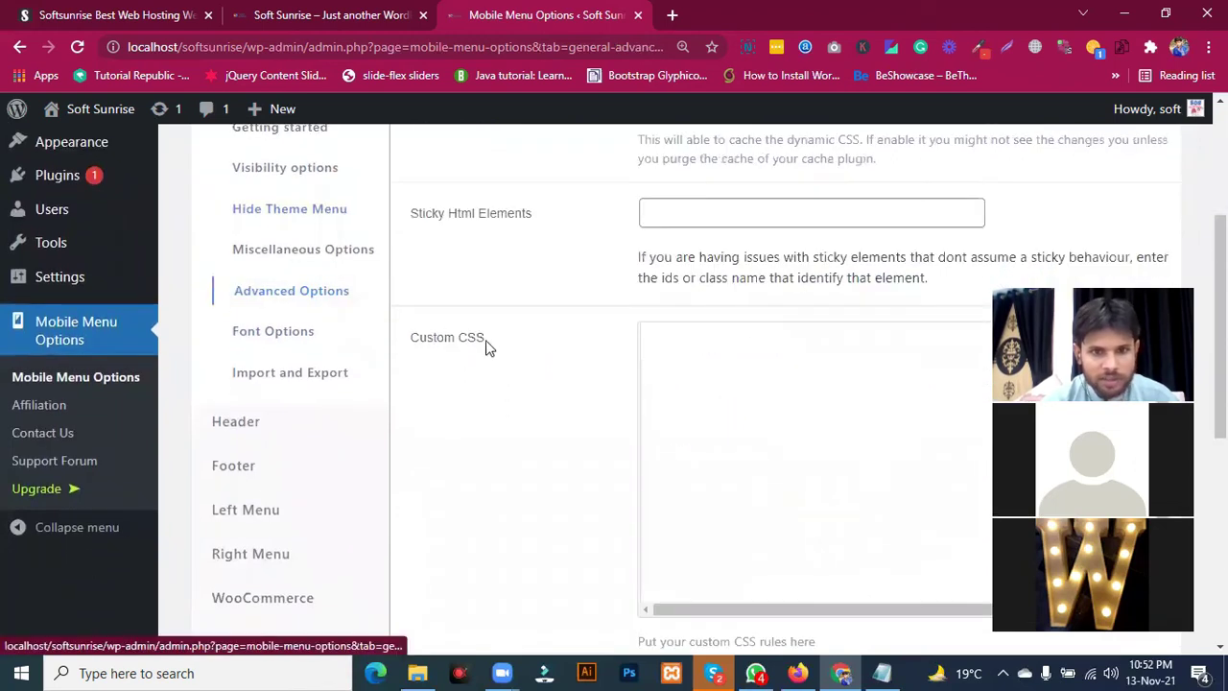
scroll(486, 346, up, 4)
scroll(471, 326, down, 1)
scroll(532, 316, down, 3)
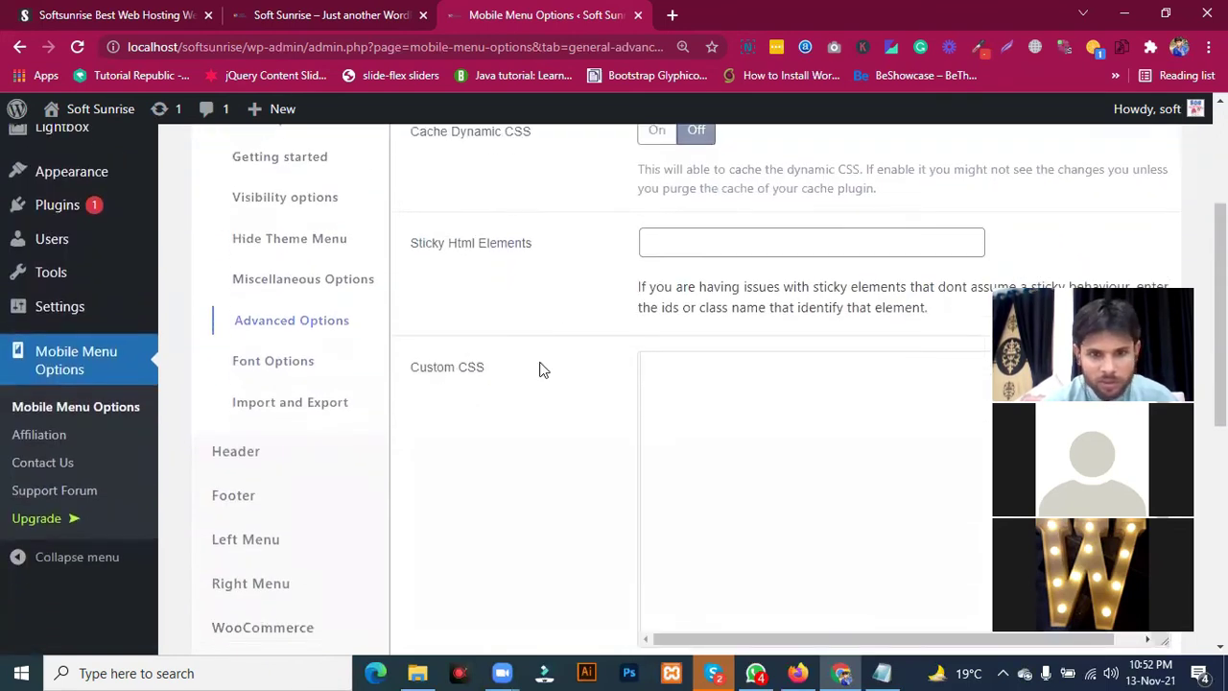
click(675, 406)
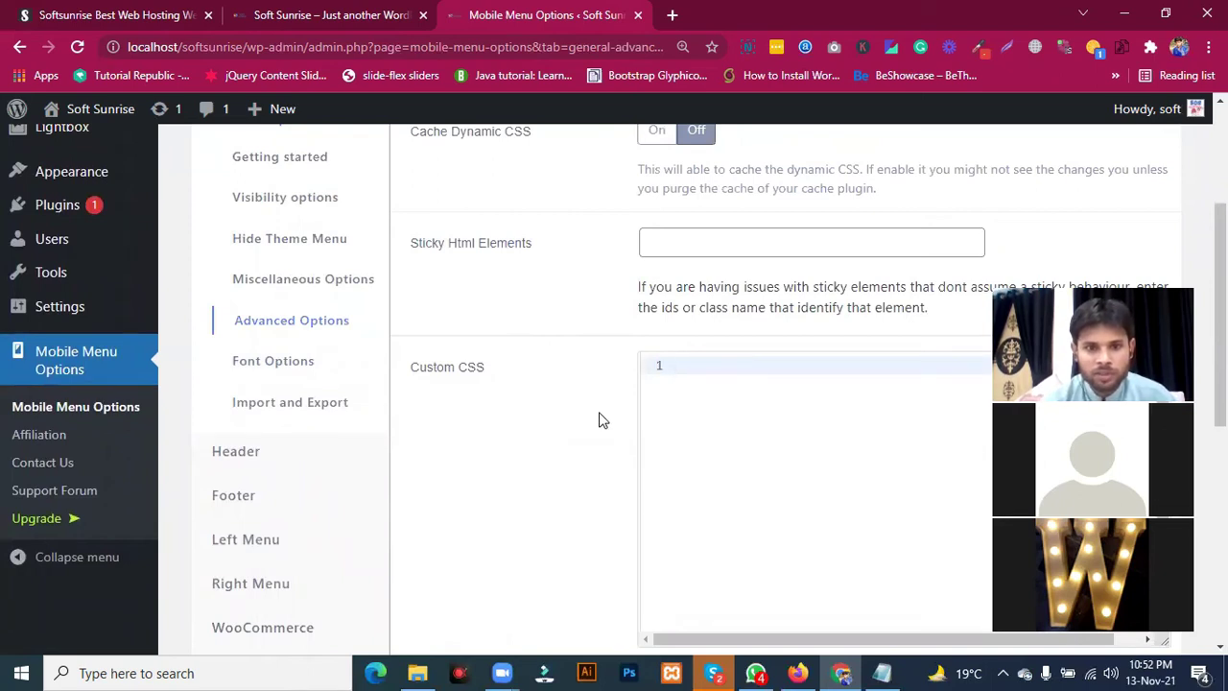
scroll(509, 412, down, 1)
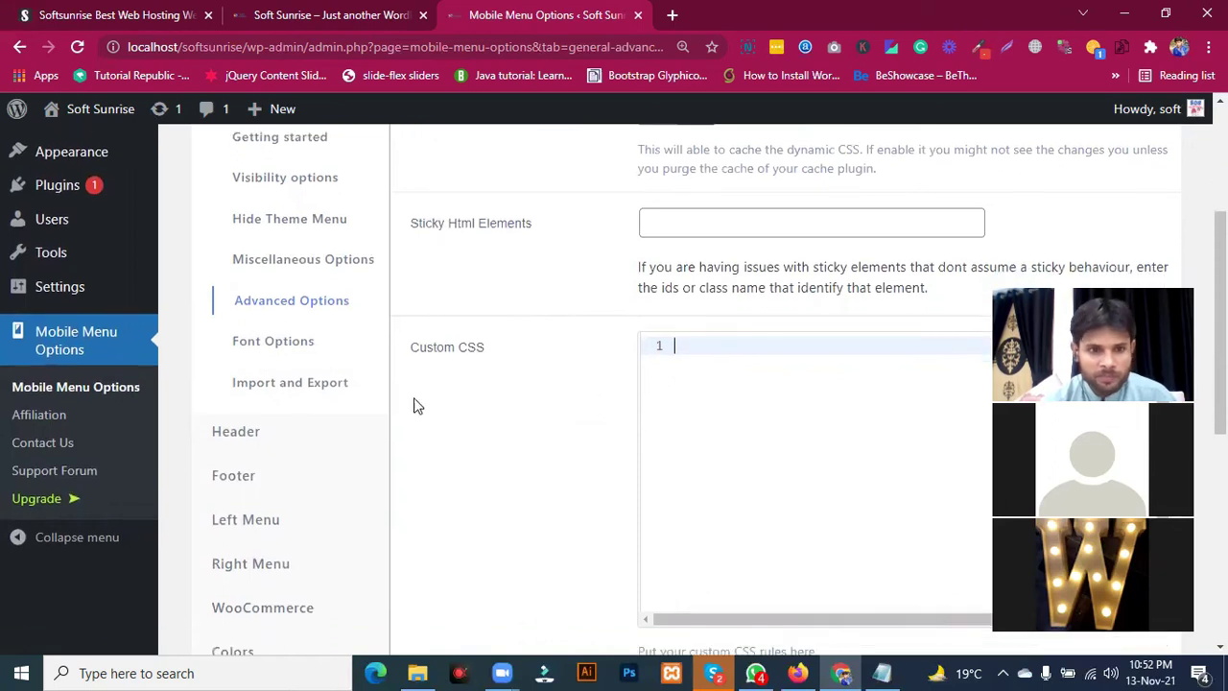
Step: Open the Font Options and examine the font family and font size choices of the Header Menu Font
click(266, 341)
scroll(471, 366, up, 2)
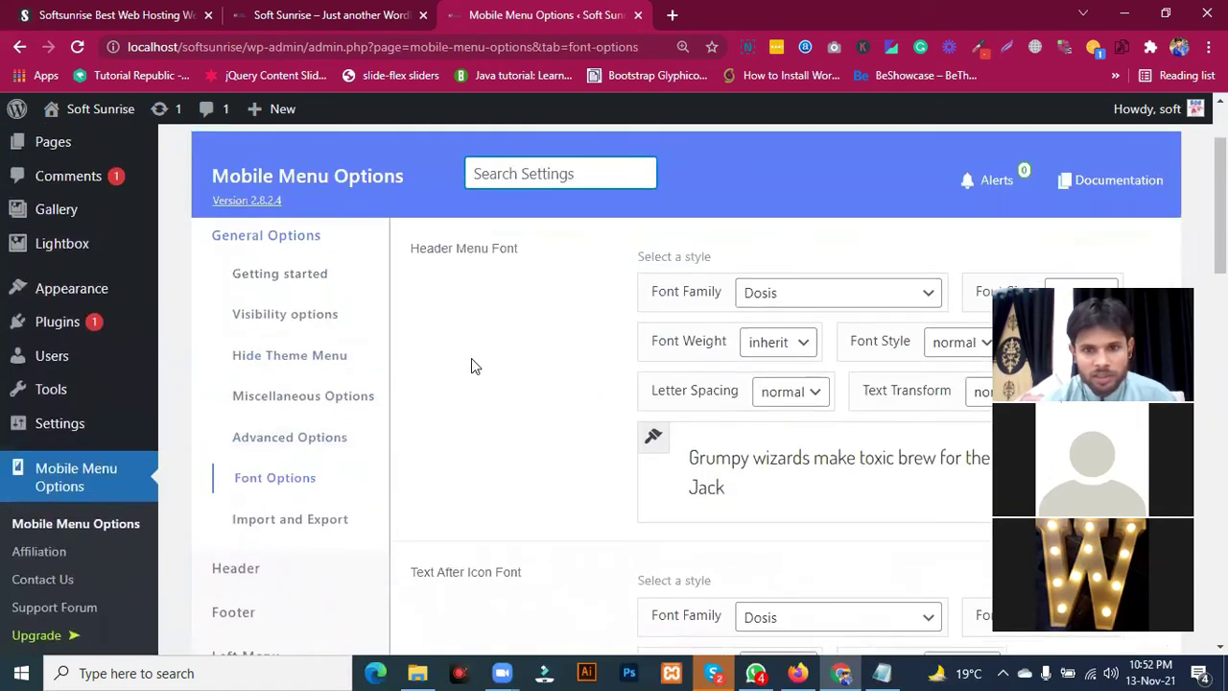
scroll(760, 244, down, 1)
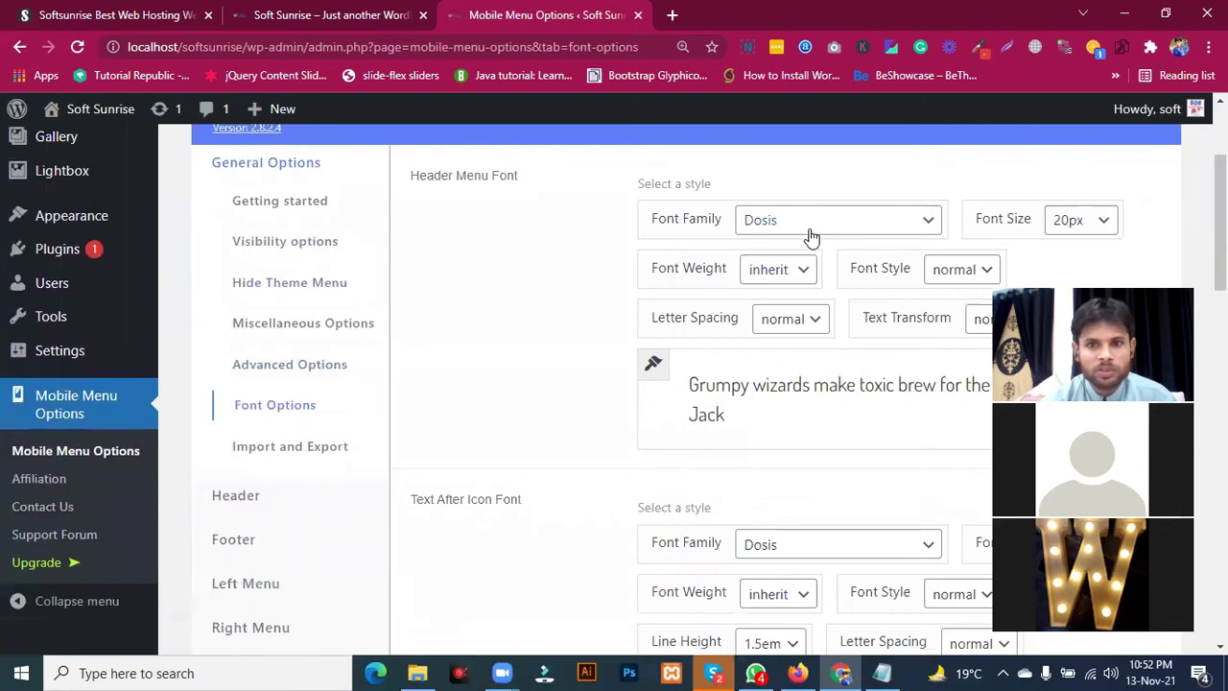
click(801, 229)
click(1076, 223)
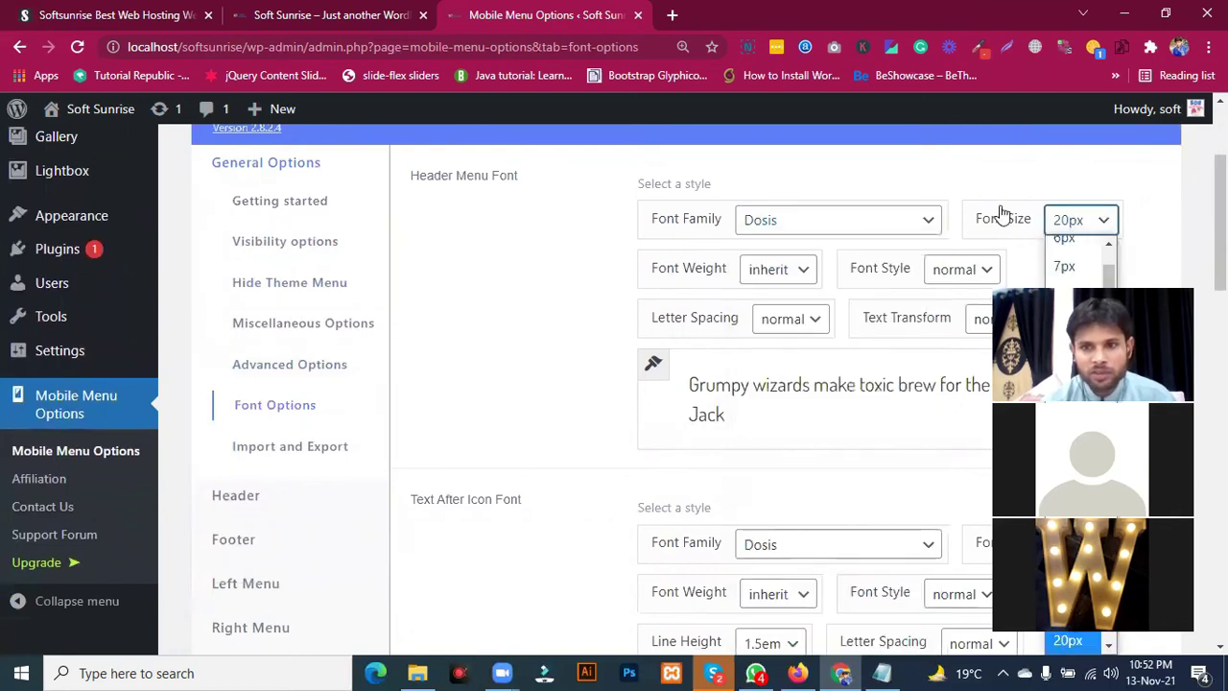
click(528, 359)
Step: Look through the Text After Icon Font and Left Menu Font settings
scroll(527, 365, down, 1)
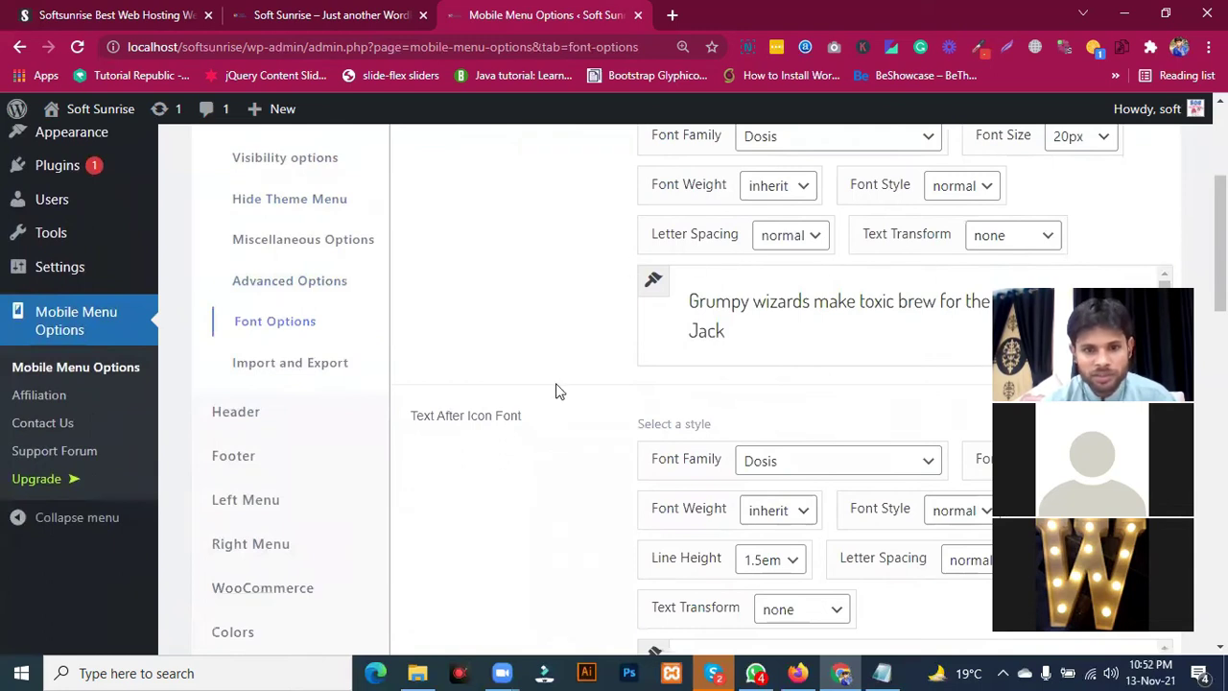
scroll(560, 391, down, 1)
right_click(559, 391)
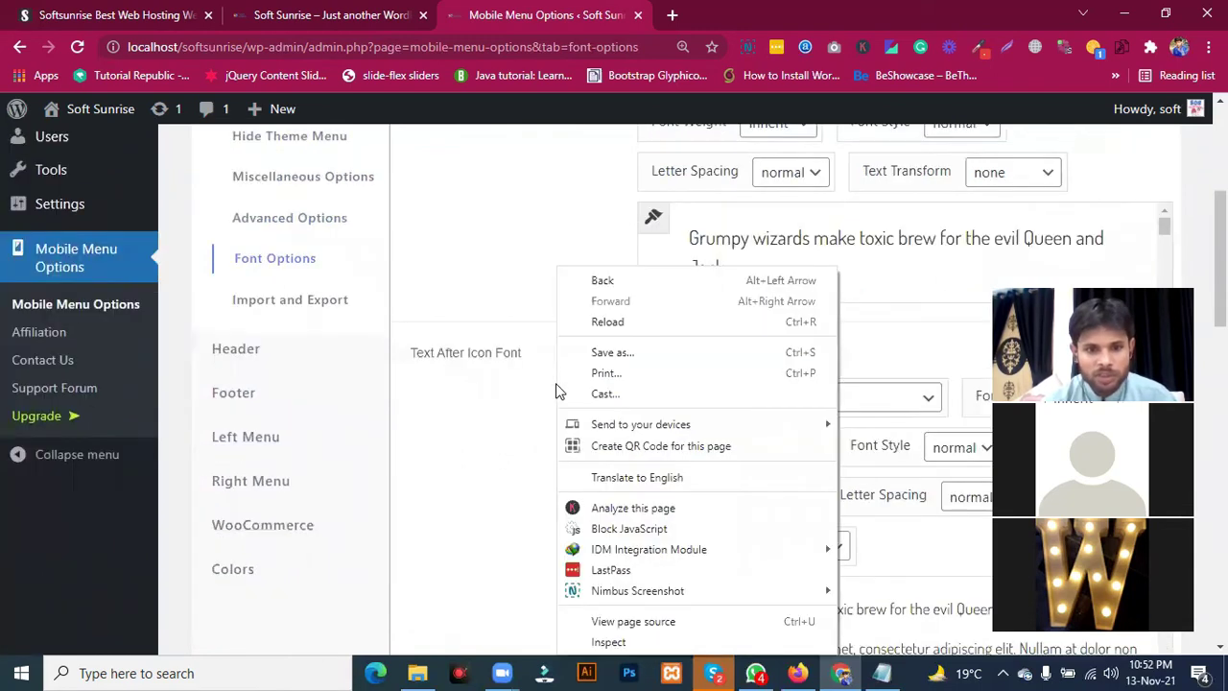
click(504, 438)
scroll(504, 440, down, 3)
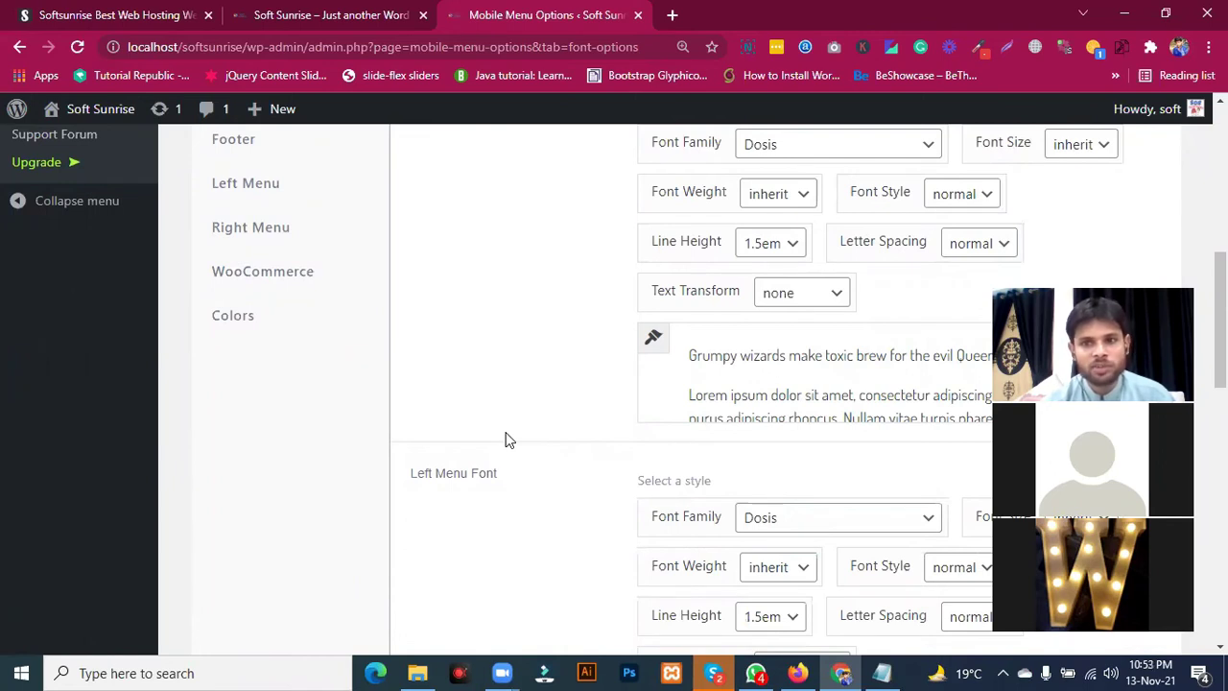
scroll(508, 440, up, 3)
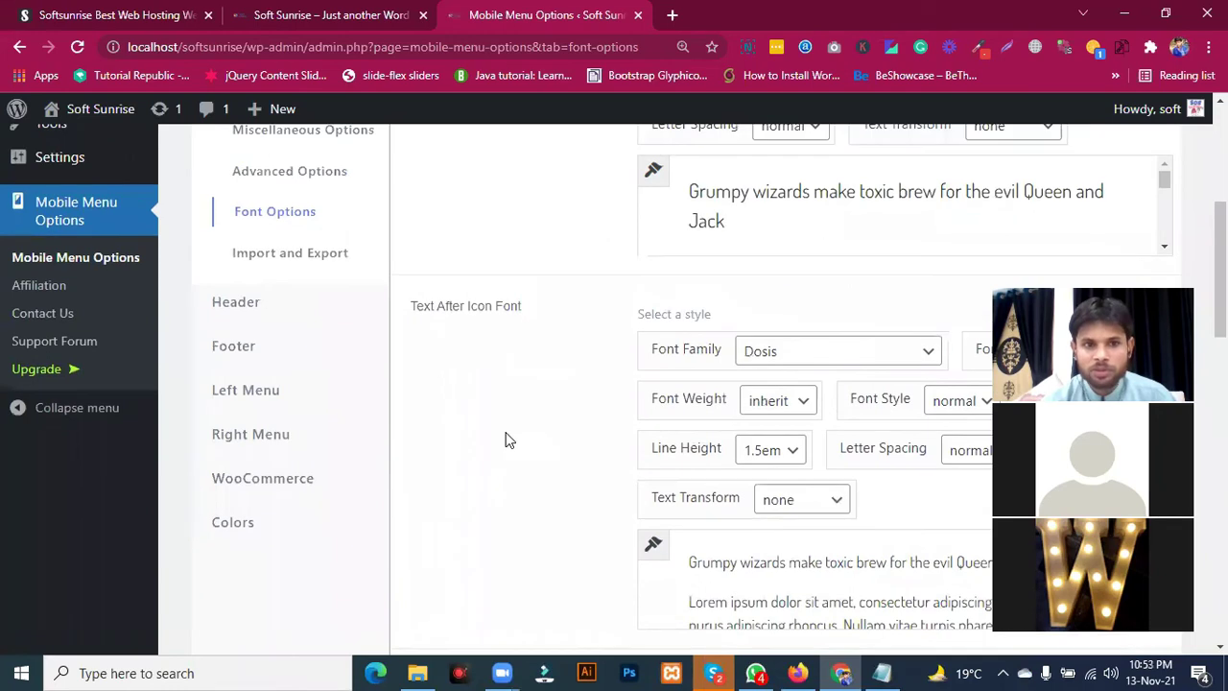
scroll(508, 439, up, 1)
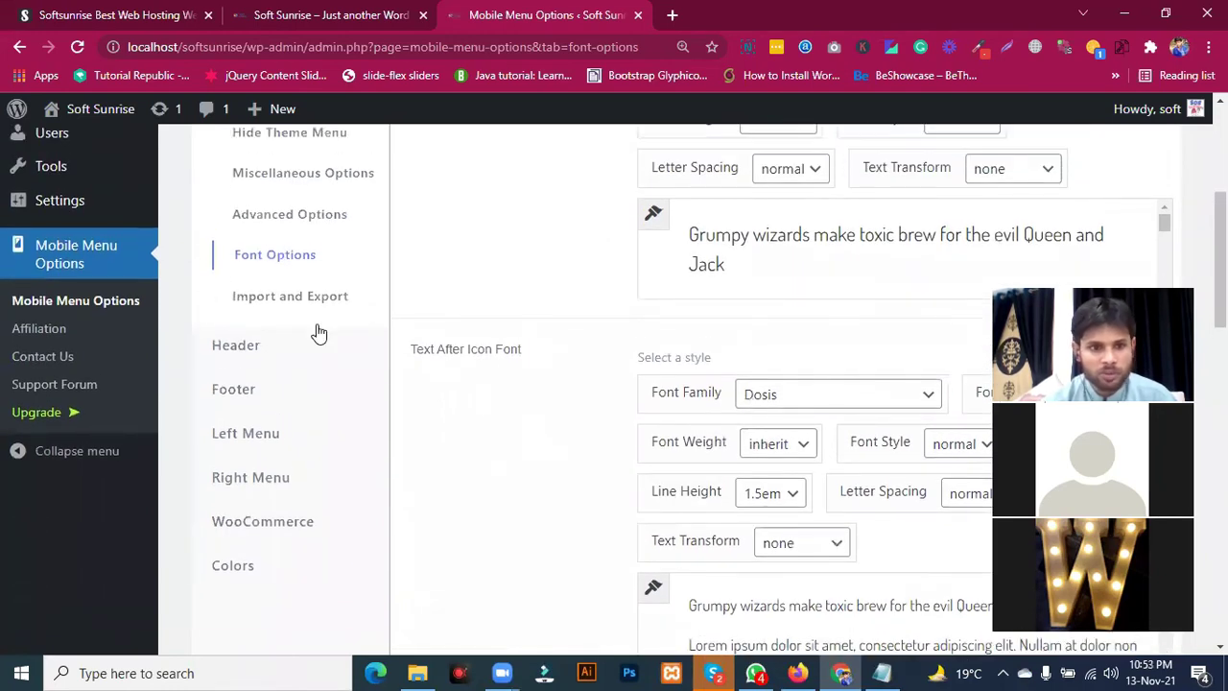
Step: Open the Header options and examine the header style, sticky header, logo and shadow settings
click(257, 359)
scroll(506, 337, up, 3)
scroll(505, 350, up, 1)
scroll(505, 350, down, 1)
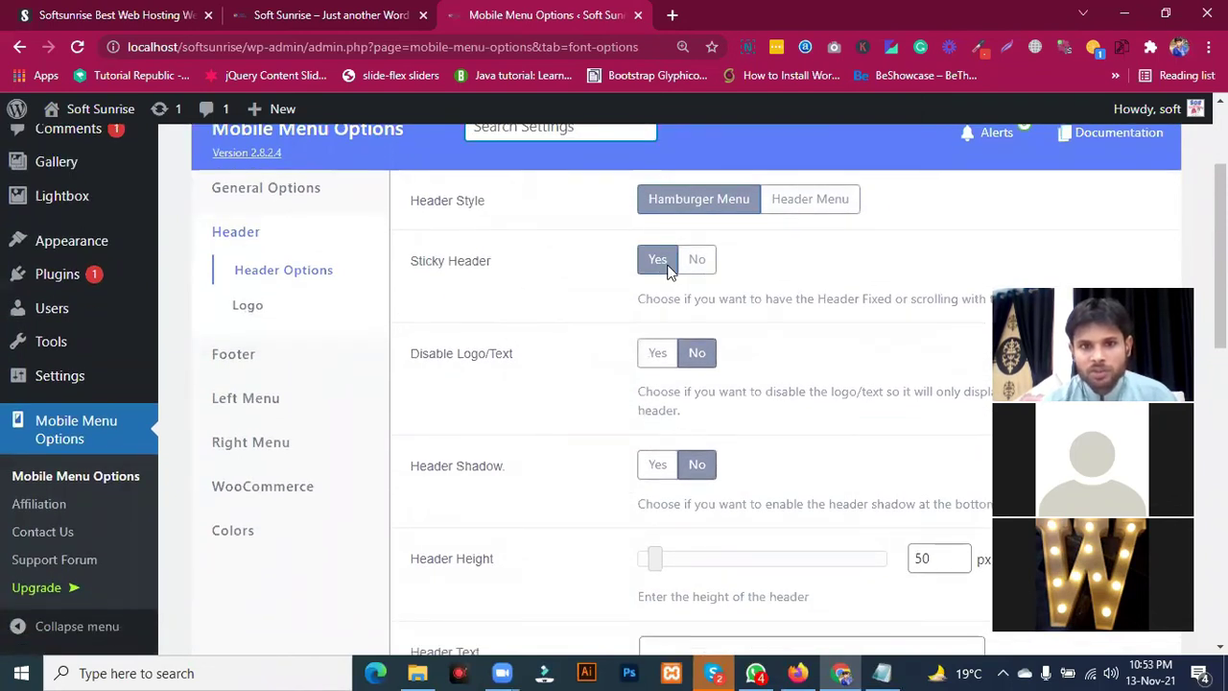
scroll(576, 312, up, 1)
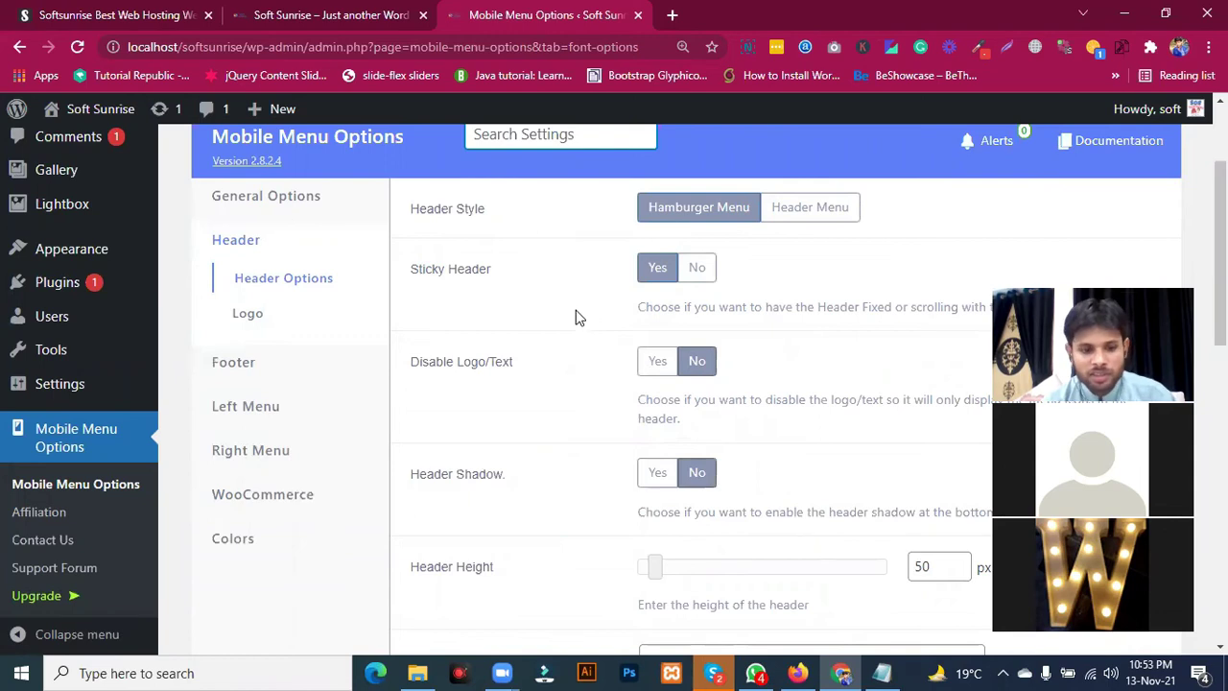
Step: Switch to the Firefox preview at 480 pixels and examine how the header behaves while moving through the home page
key(alt+Tab)
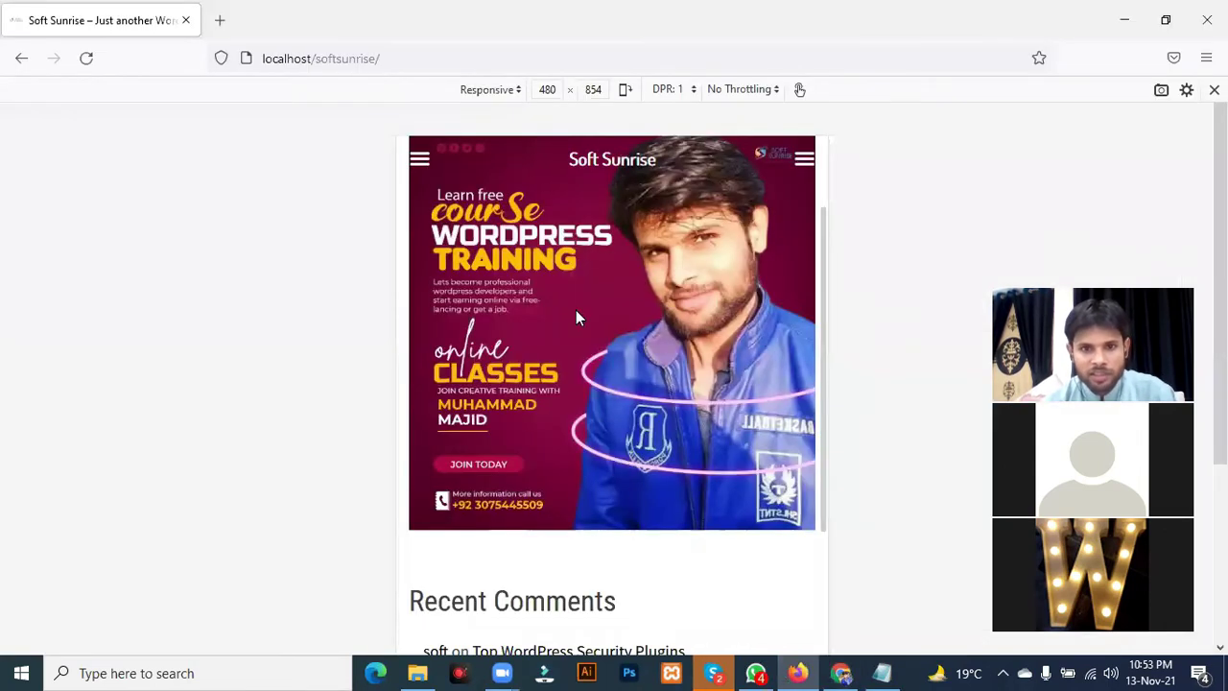
scroll(576, 312, down, 10)
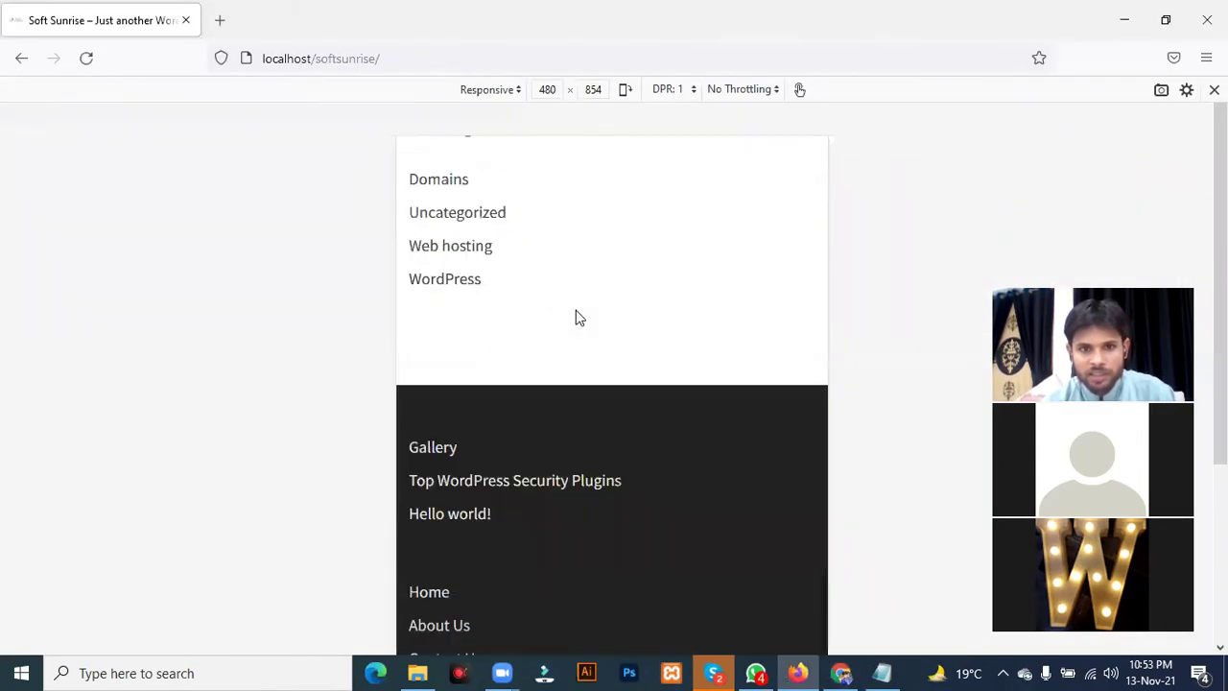
scroll(577, 317, up, 10)
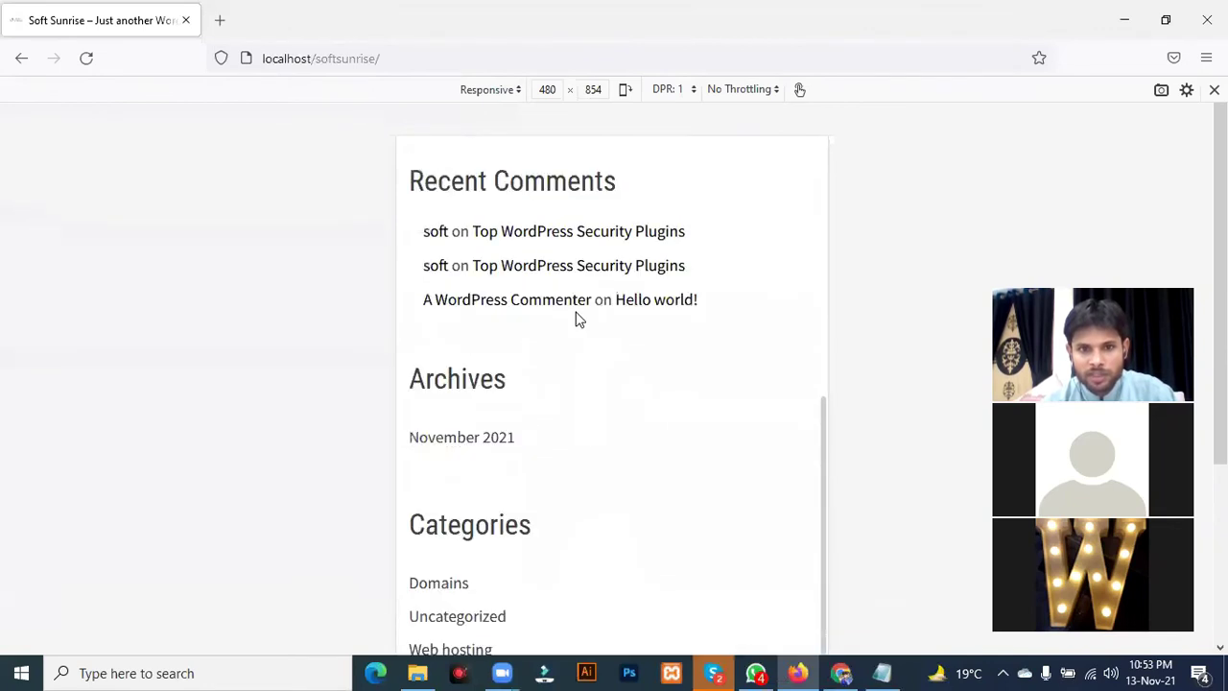
scroll(576, 317, up, 1)
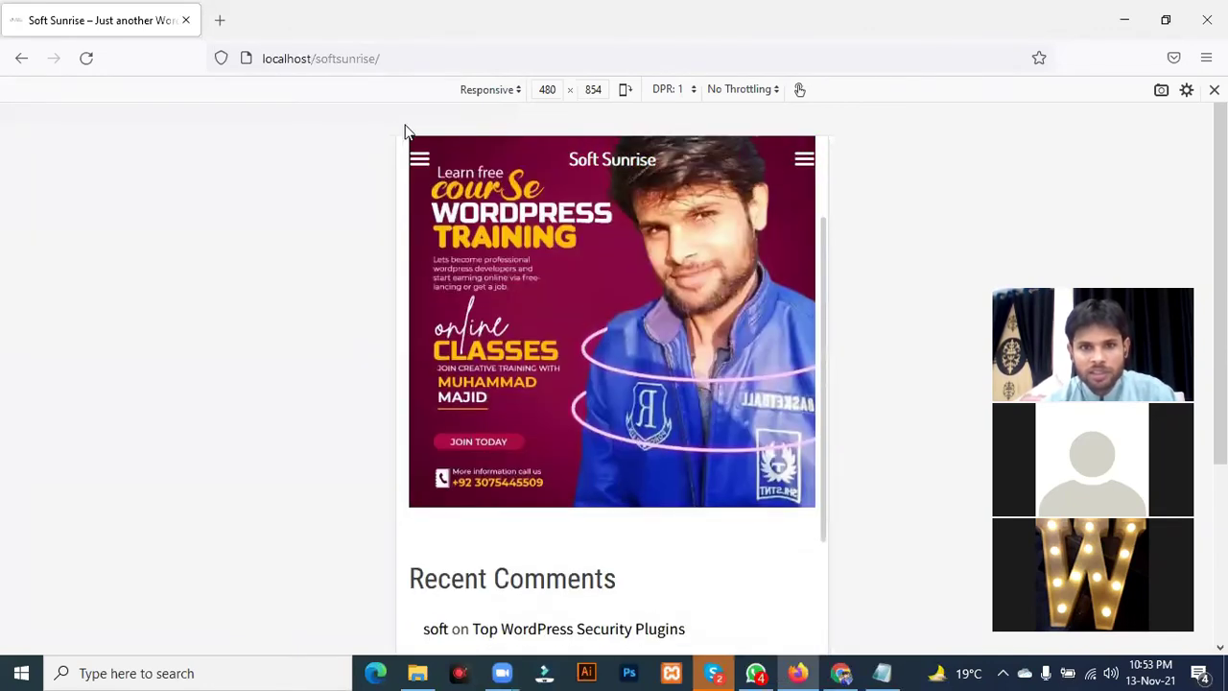
scroll(656, 219, up, 3)
scroll(657, 219, down, 2)
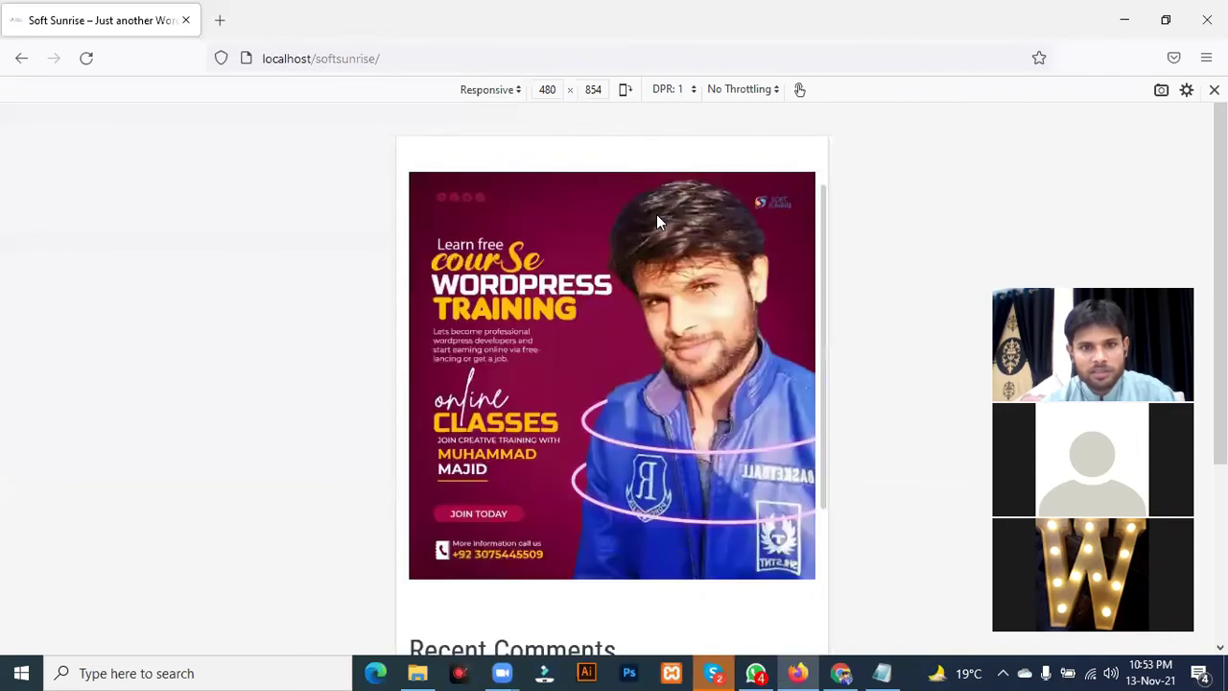
scroll(657, 220, down, 6)
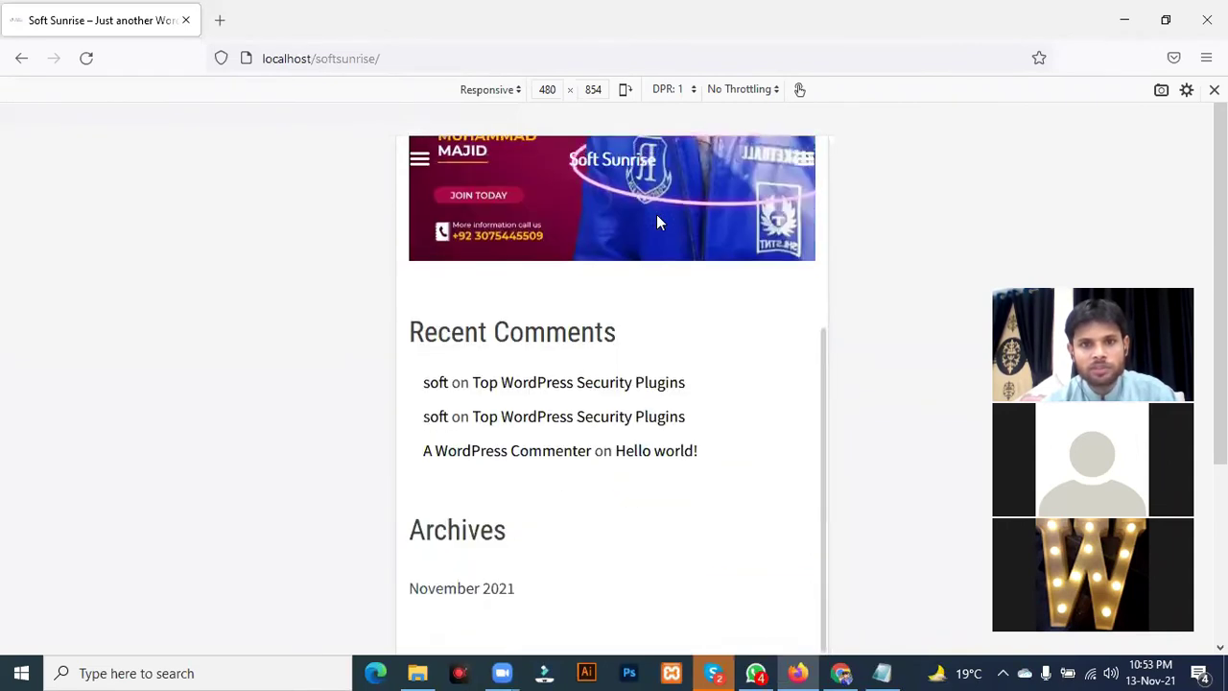
scroll(658, 222, down, 4)
scroll(658, 222, up, 7)
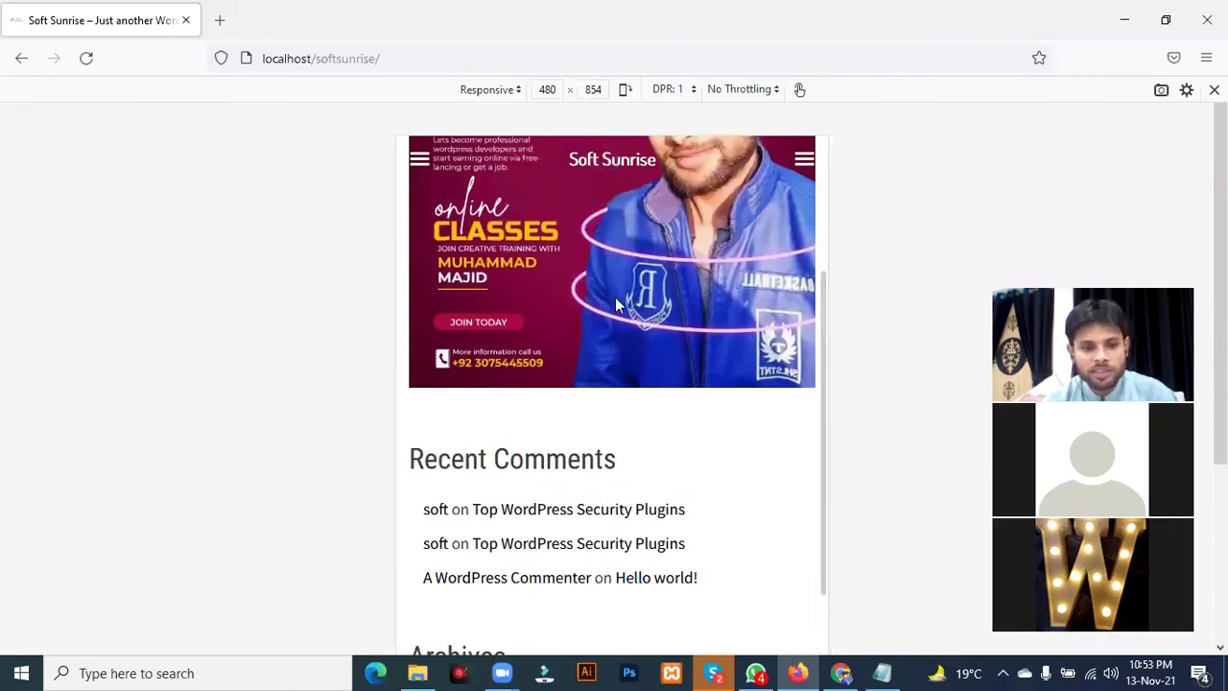
Step: Return to the Header options in Chrome and set Sticky Header to No
key(alt+Tab)
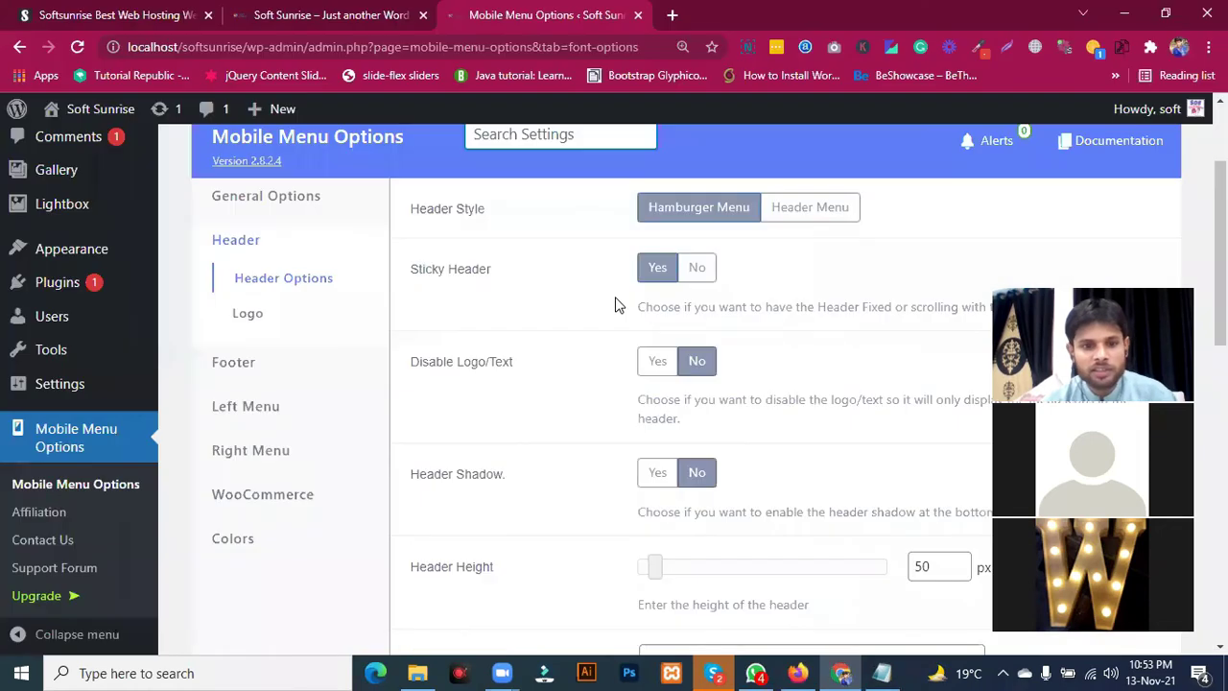
click(701, 271)
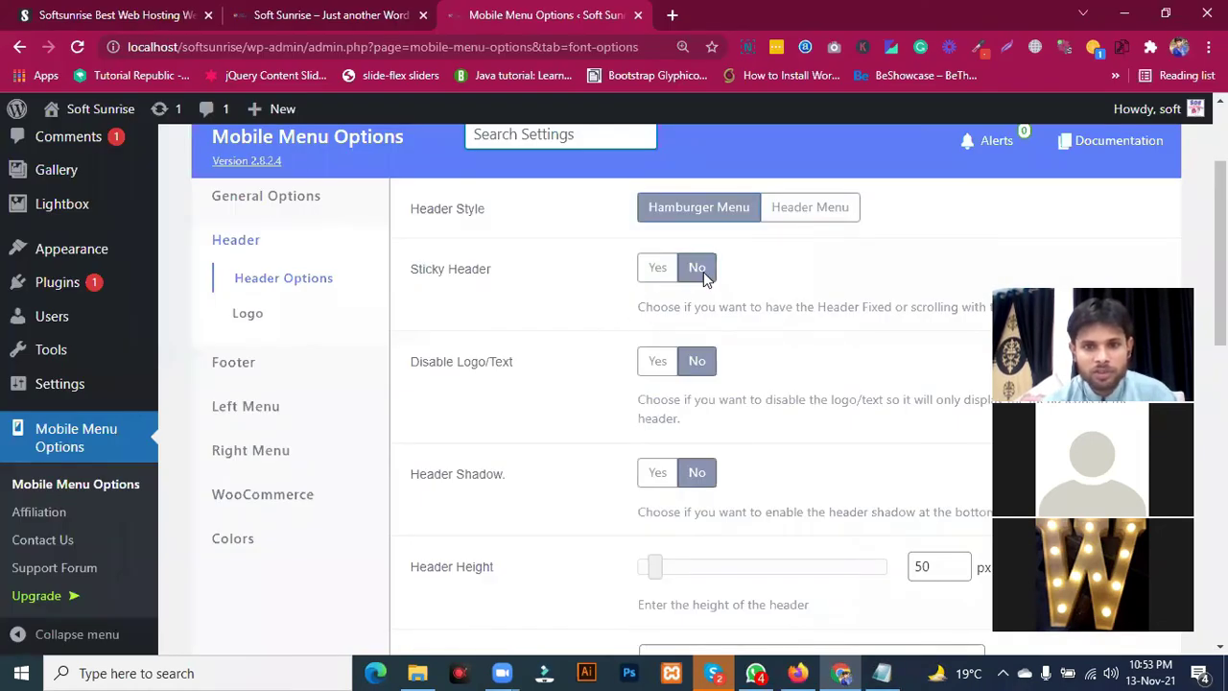
Step: Save the header settings, and reload the Firefox preview to examine how the header behaves while moving through the home page
scroll(580, 441, down, 8)
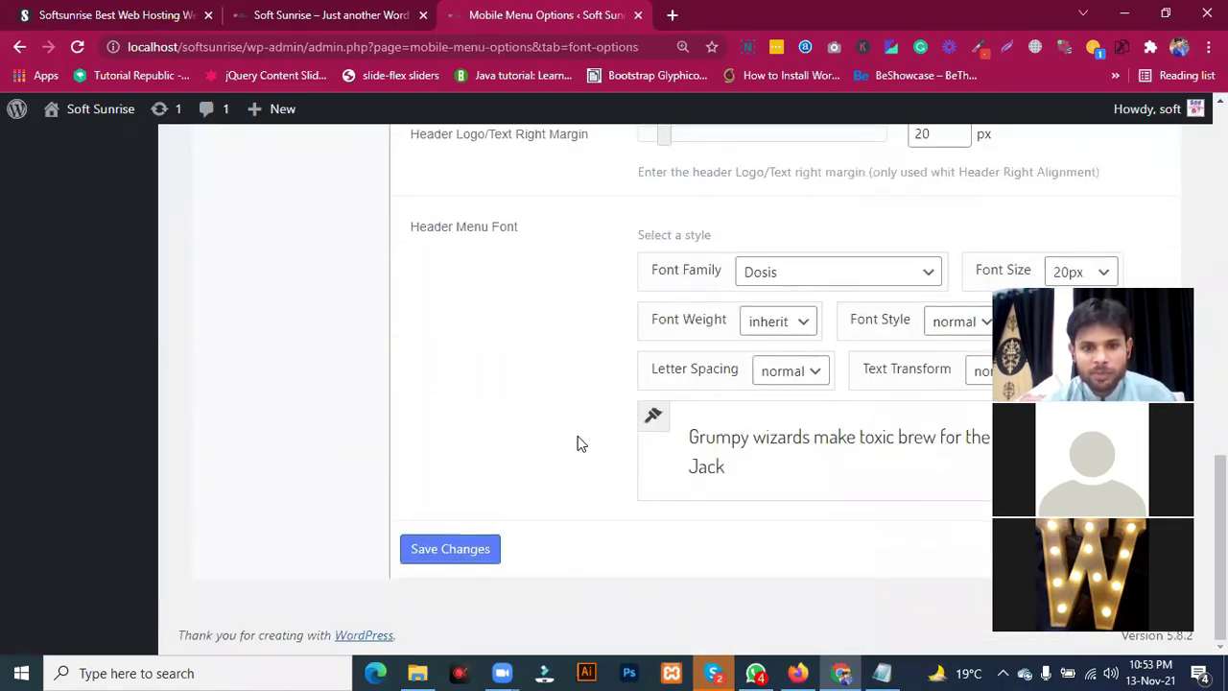
click(450, 550)
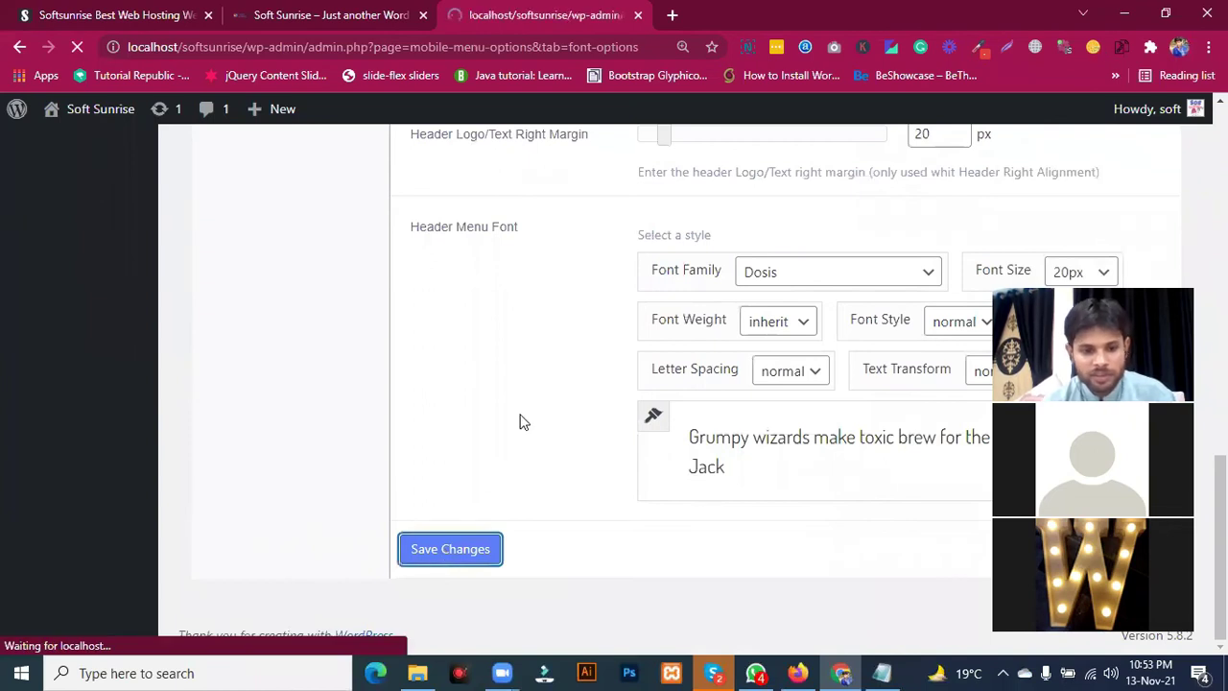
key(alt+Tab)
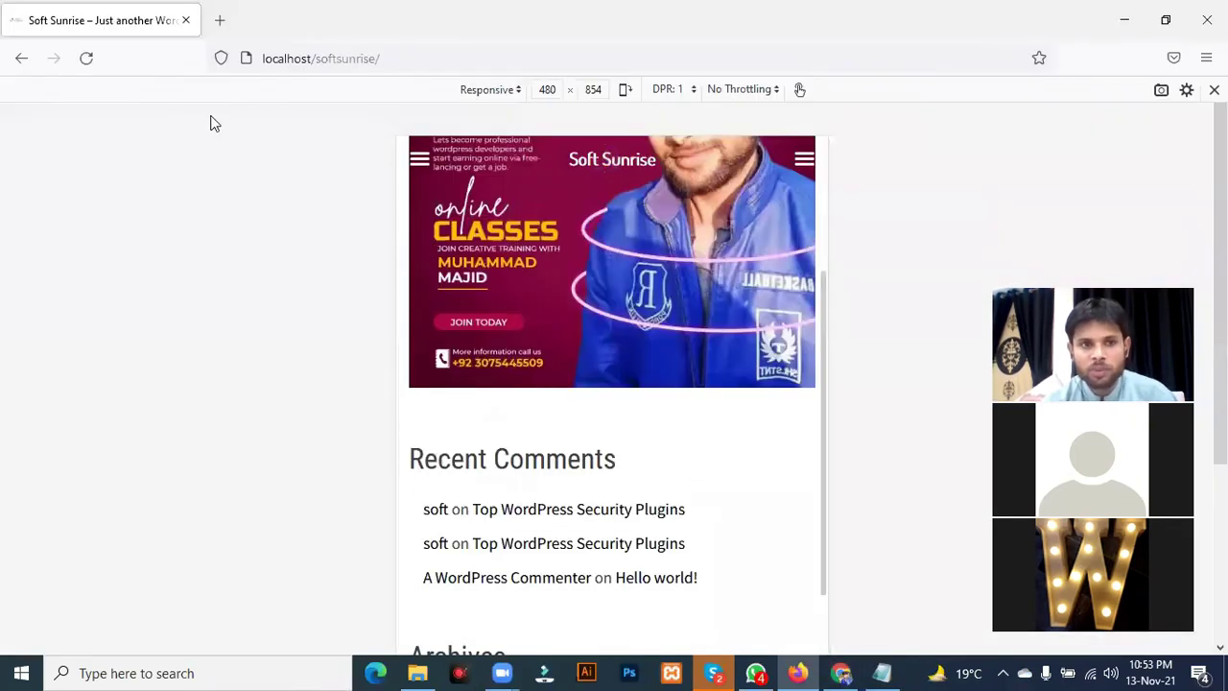
click(85, 59)
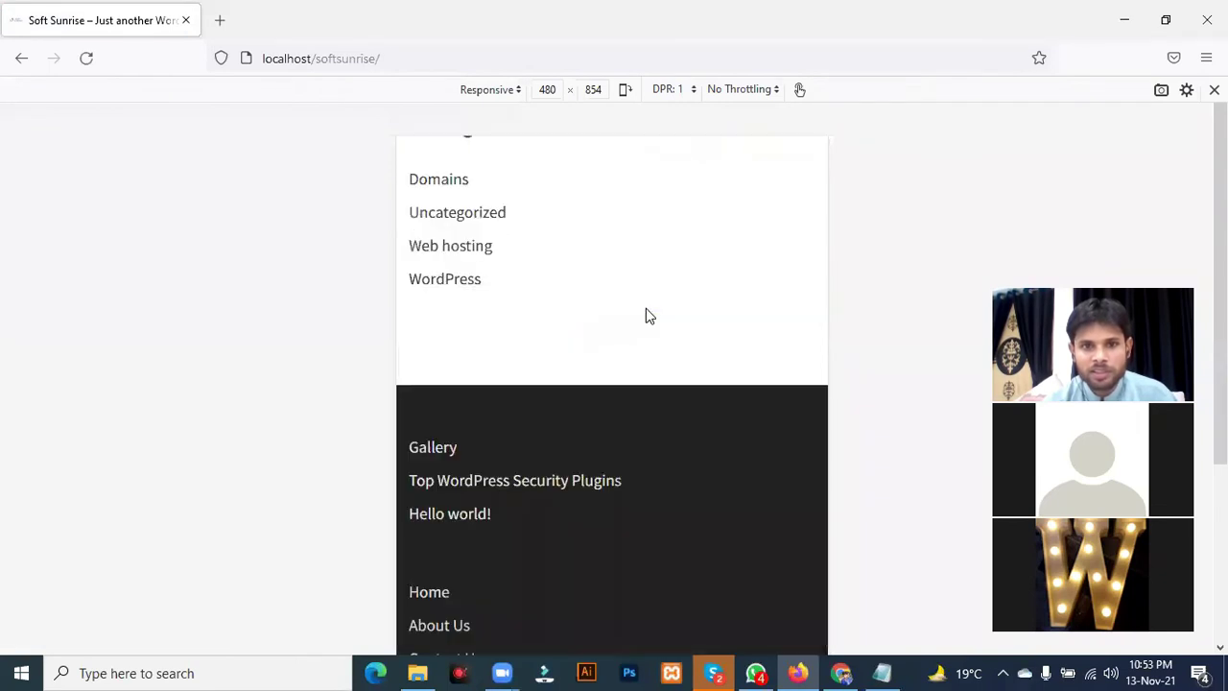
scroll(646, 315, up, 10)
scroll(645, 314, down, 6)
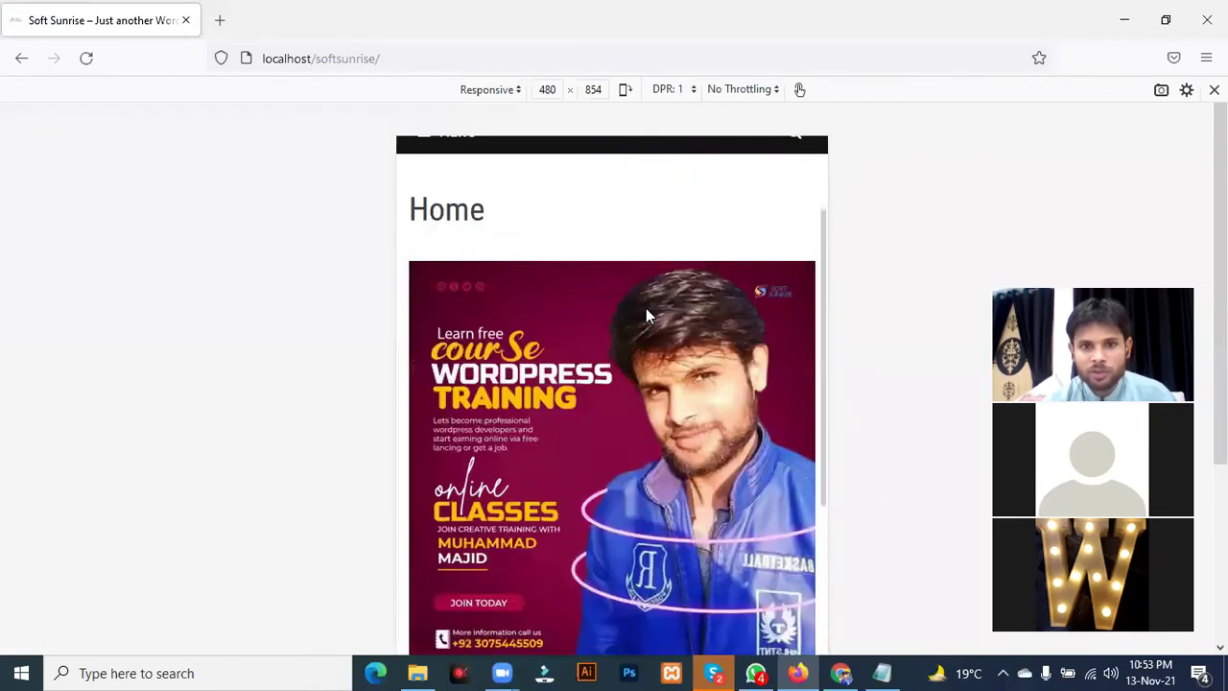
scroll(646, 314, down, 6)
scroll(646, 315, up, 10)
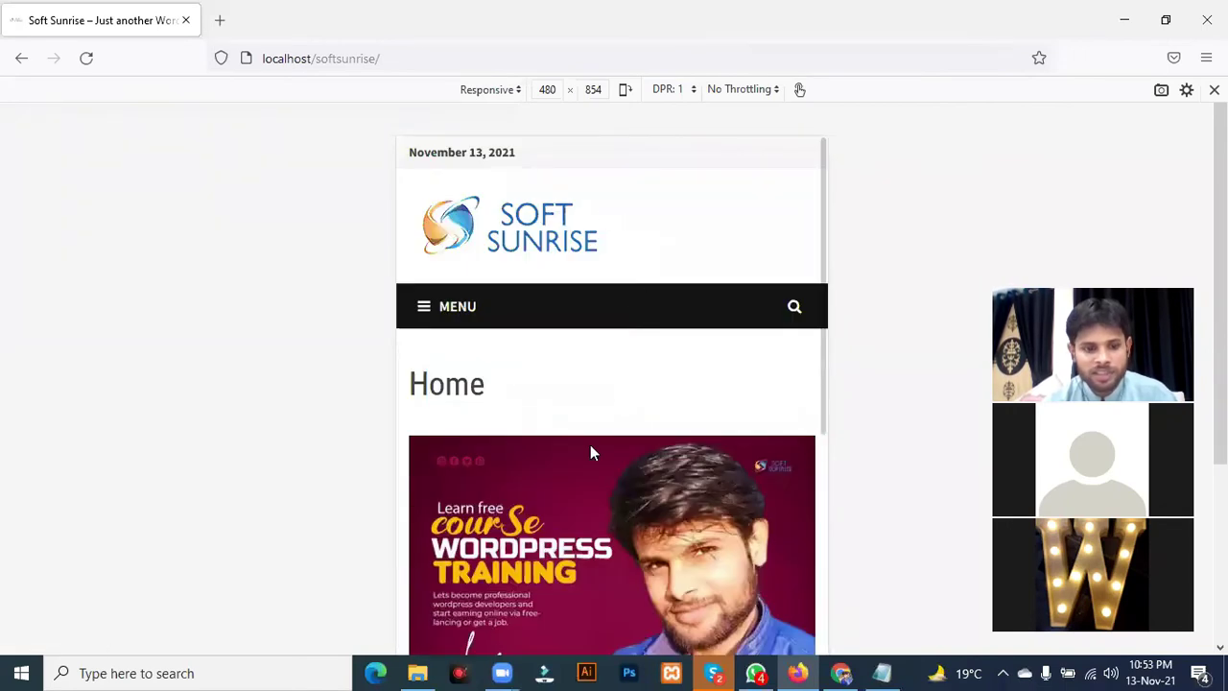
Step: Return to the plugin's Header options in Chrome and set Sticky Header to Yes
key(alt+Tab)
scroll(614, 446, down, 5)
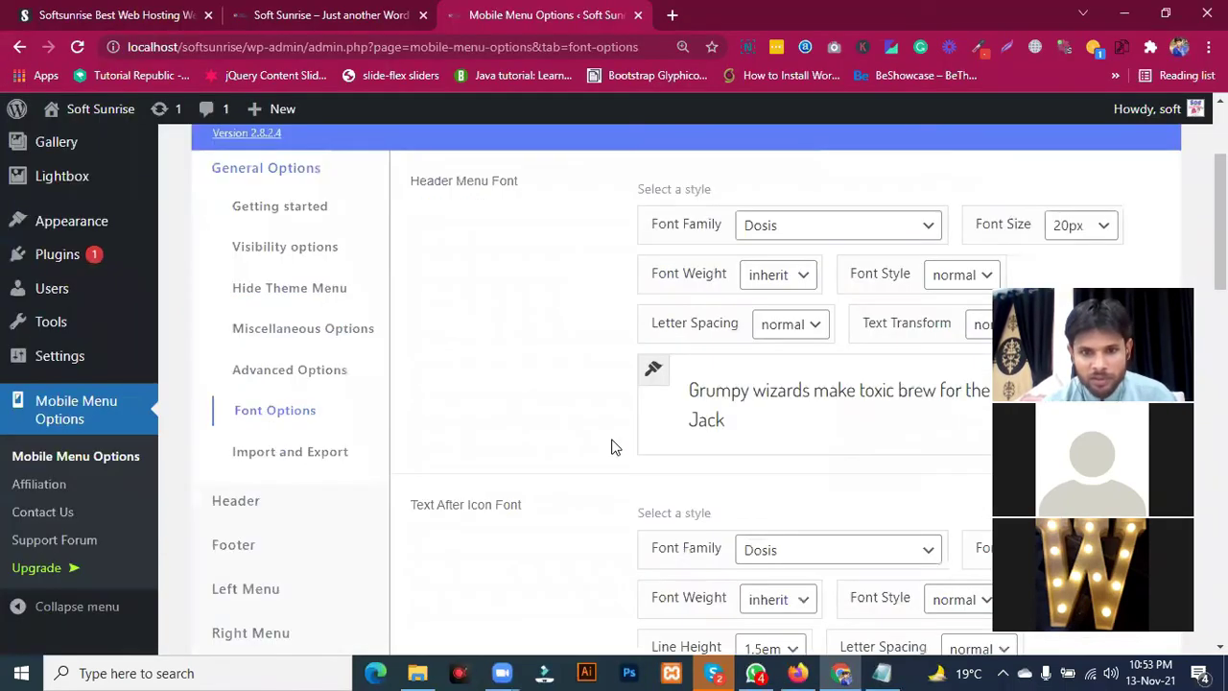
scroll(614, 446, down, 10)
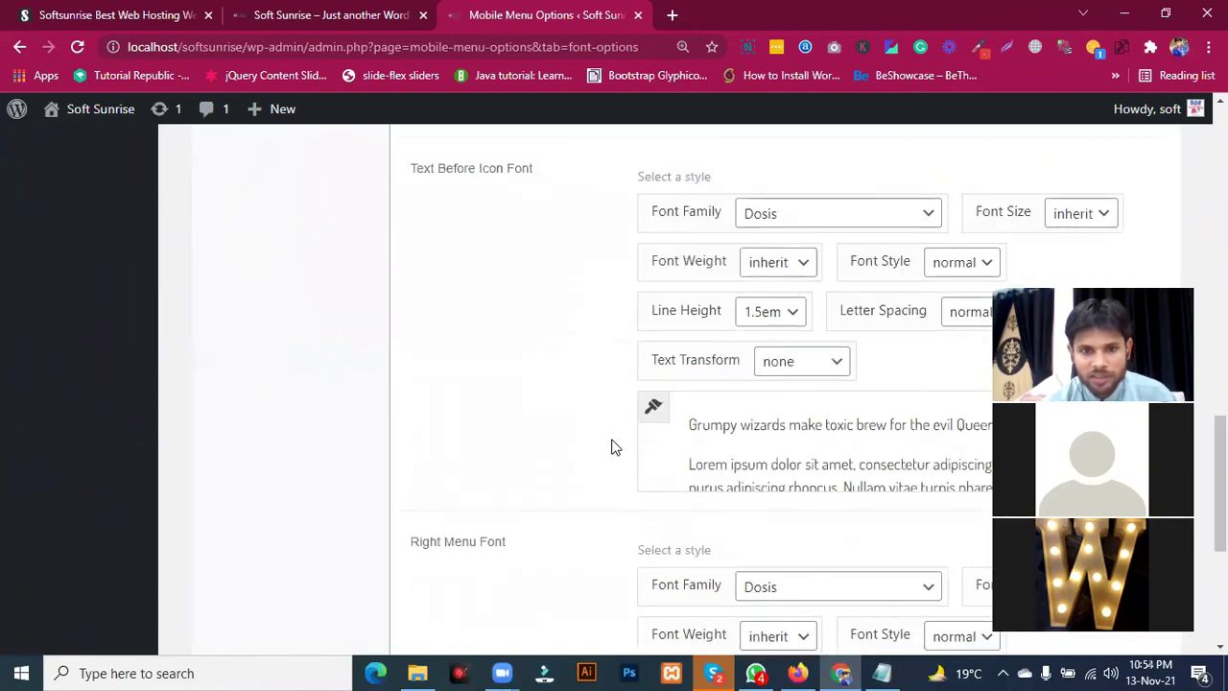
scroll(562, 406, up, 15)
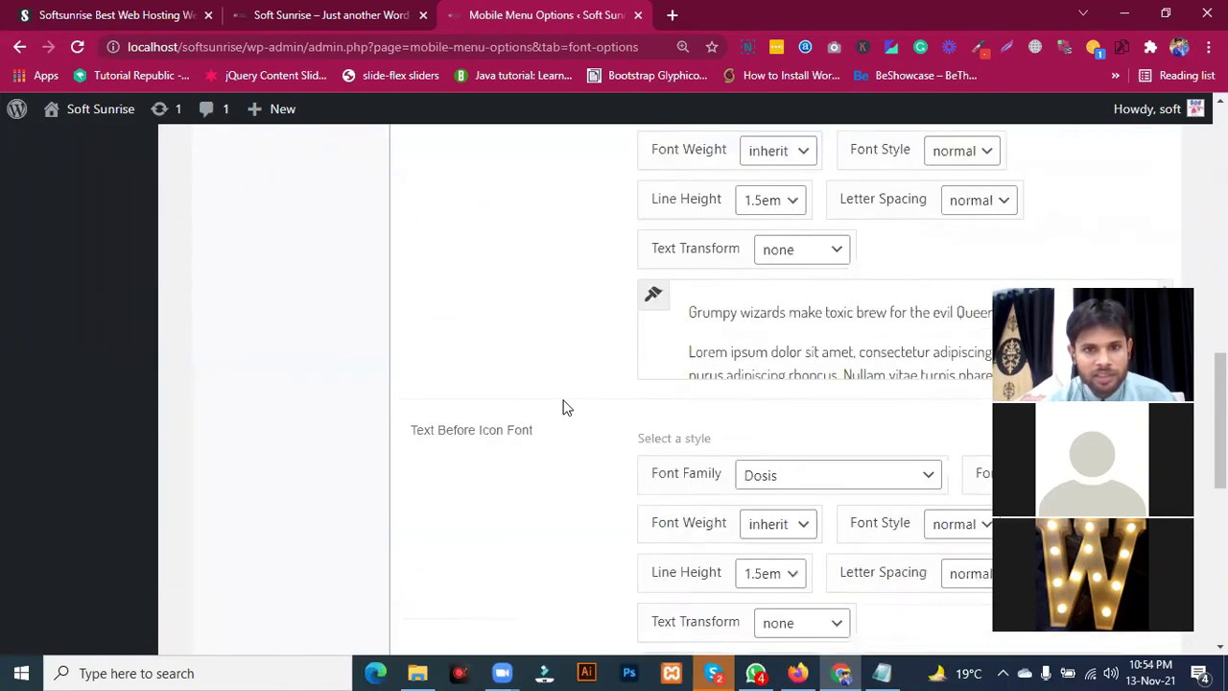
scroll(562, 407, up, 1)
scroll(562, 407, down, 2)
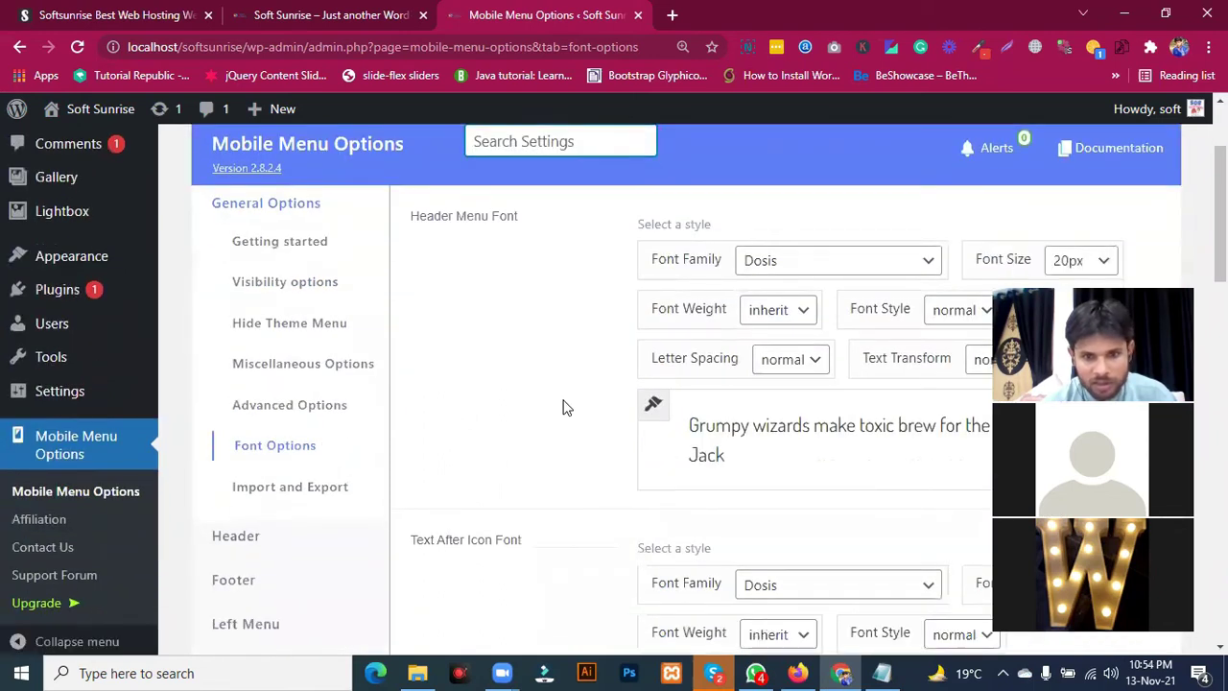
scroll(562, 407, down, 1)
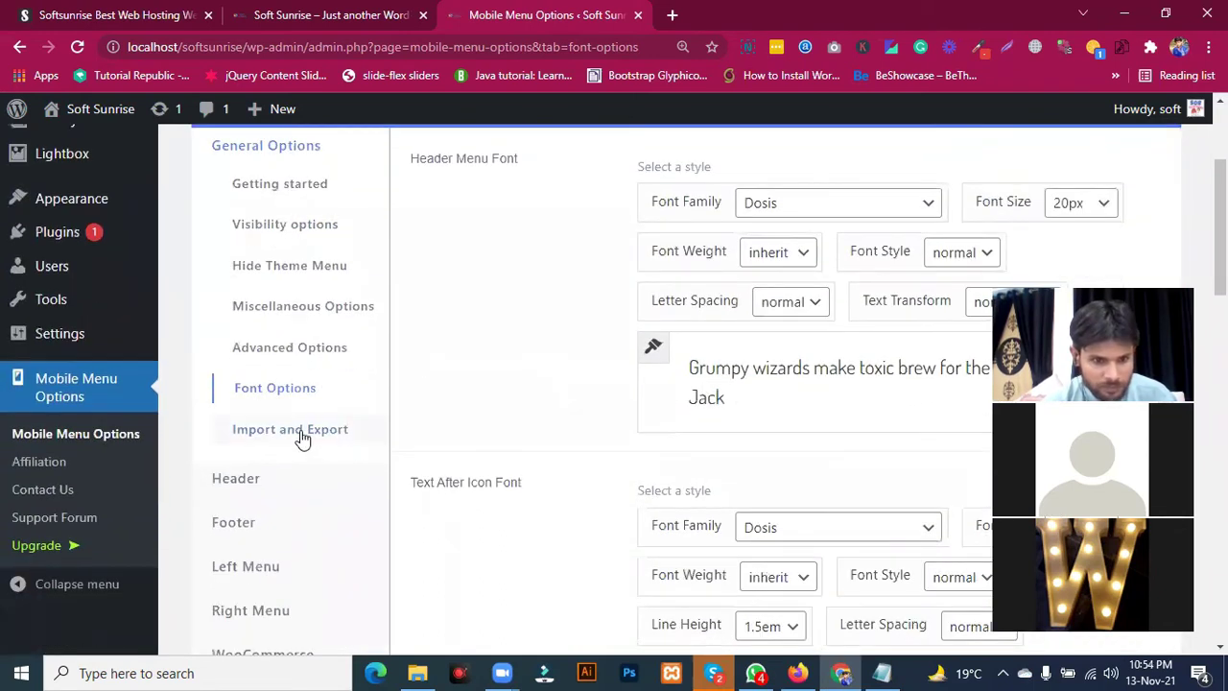
click(259, 482)
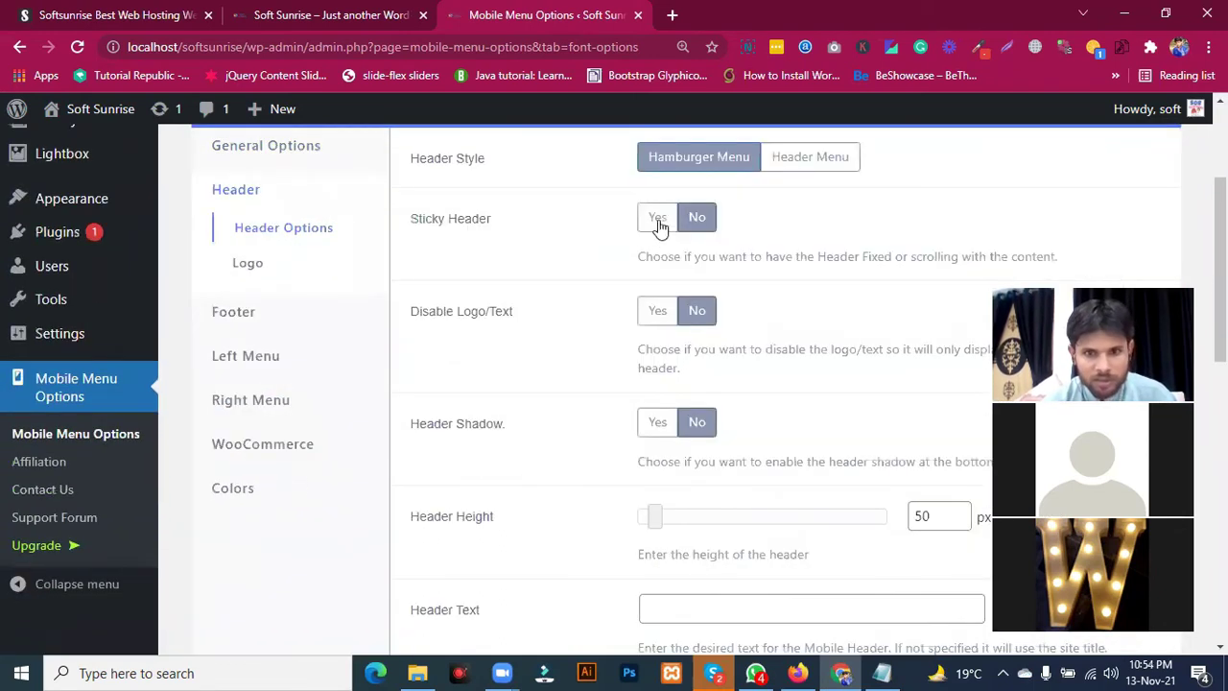
click(658, 220)
Step: Look through the header shadow, height, text, font size, alignment, margin and menu font settings
scroll(588, 354, down, 1)
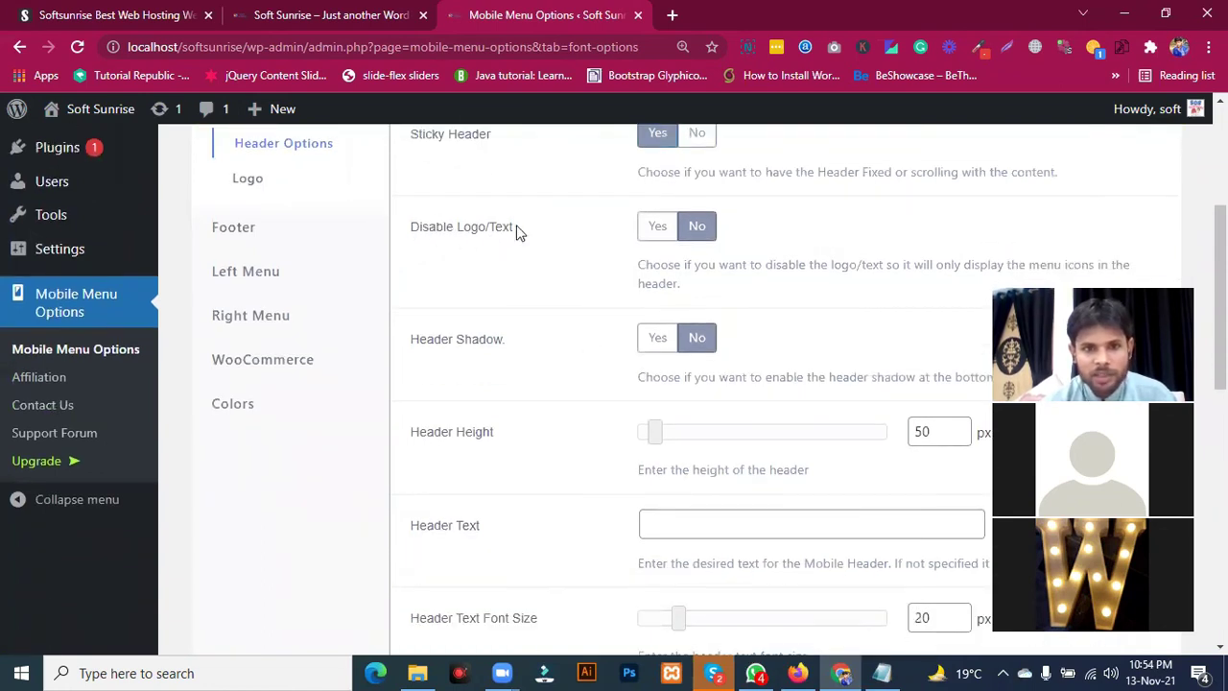
scroll(546, 346, down, 1)
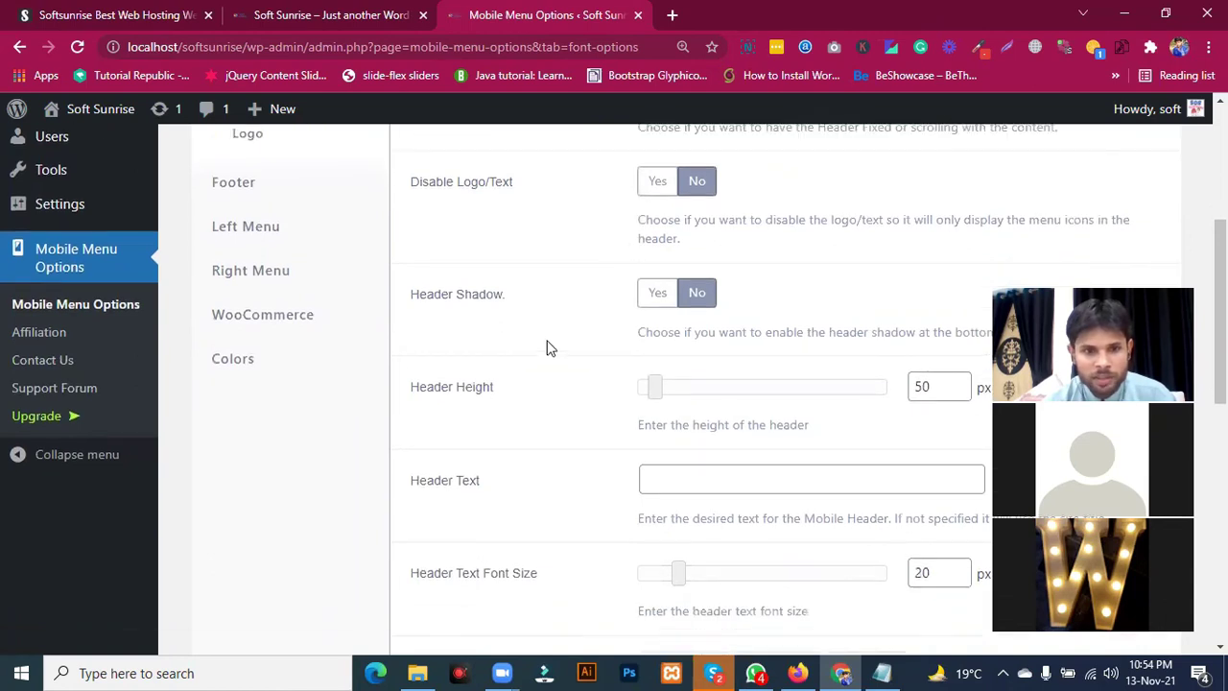
scroll(543, 343, down, 1)
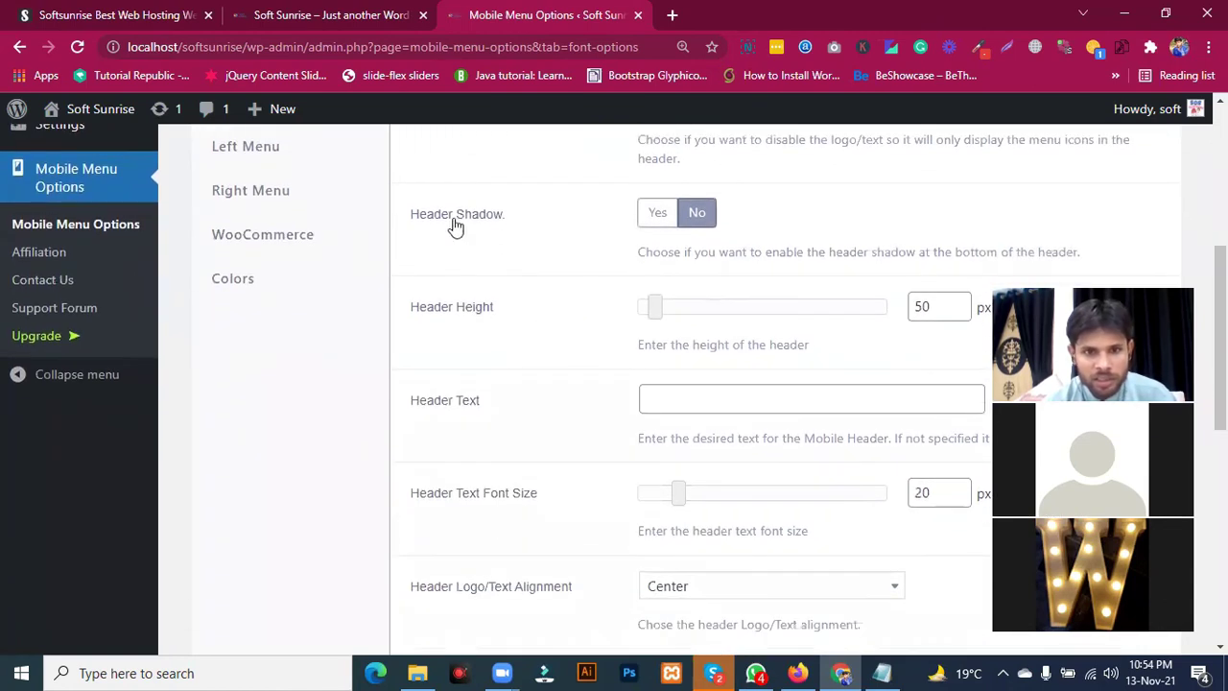
scroll(568, 306, down, 1)
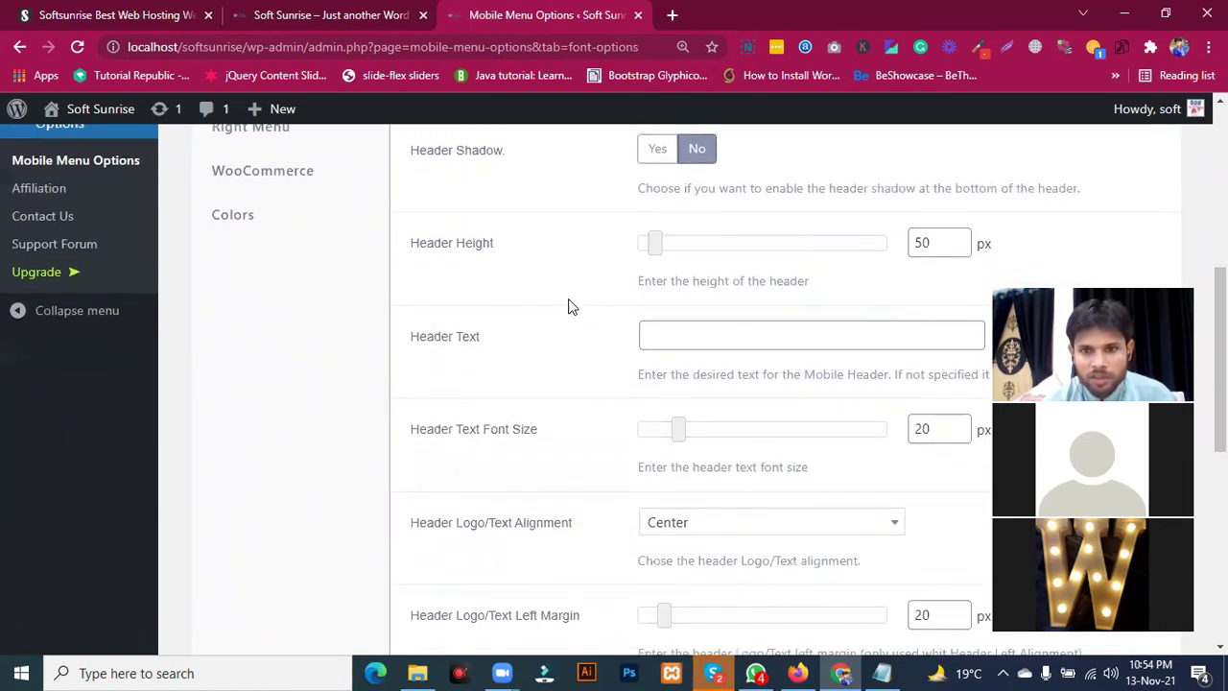
scroll(518, 288, down, 1)
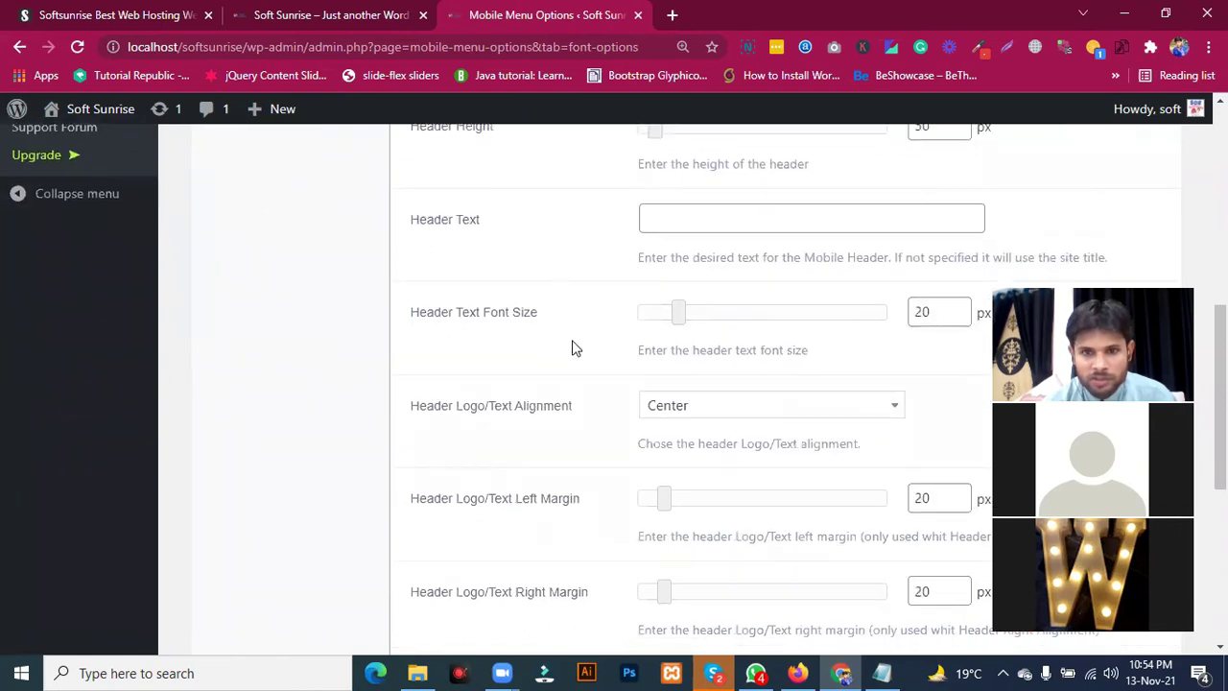
scroll(572, 348, down, 5)
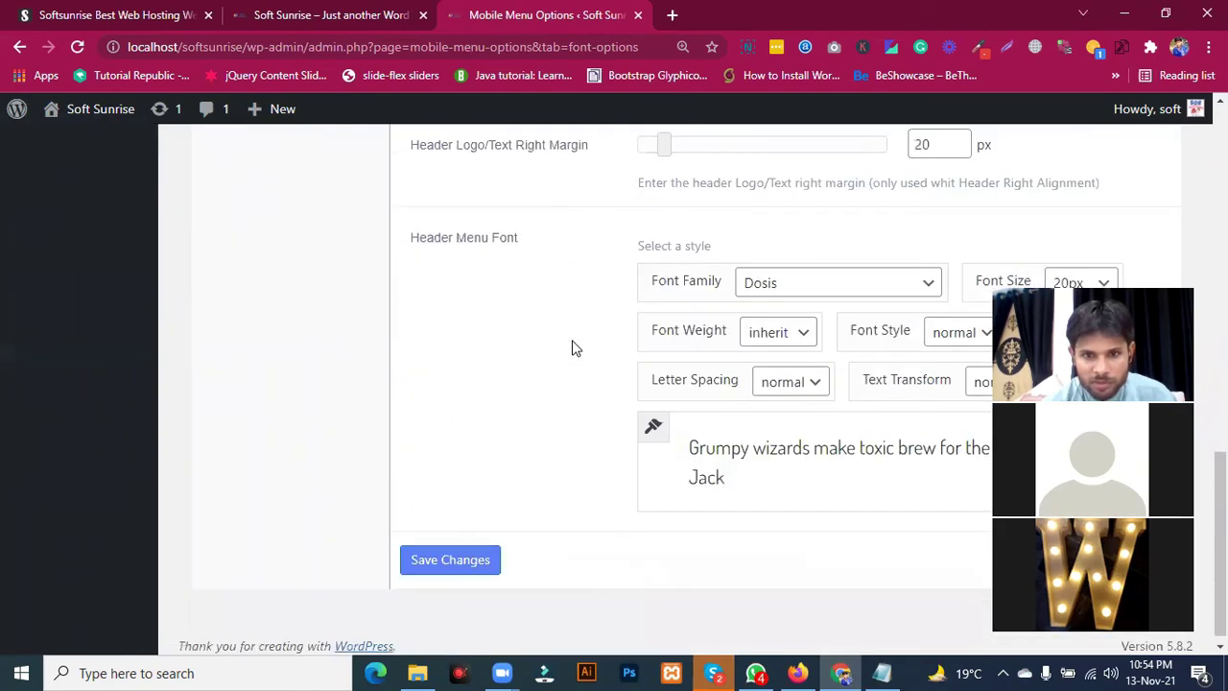
Step: Open the header's Logo settings and display the Site Logo choices
scroll(572, 348, up, 10)
scroll(572, 348, down, 3)
click(247, 233)
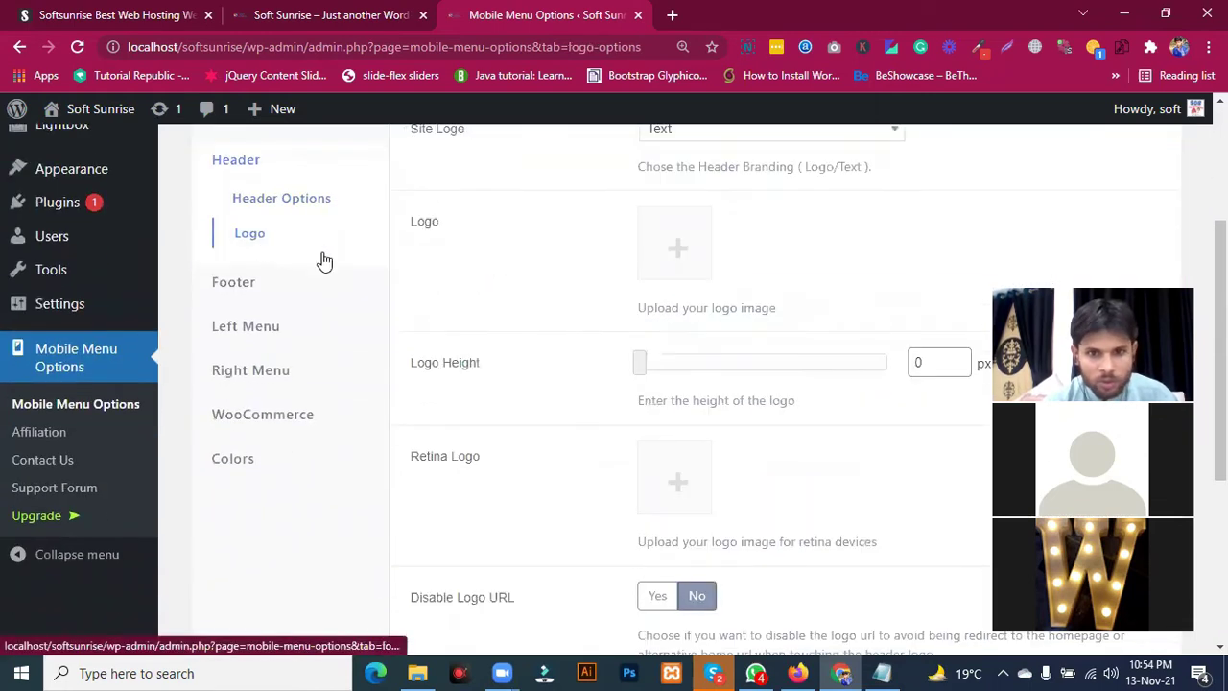
scroll(608, 335, up, 4)
scroll(609, 335, down, 2)
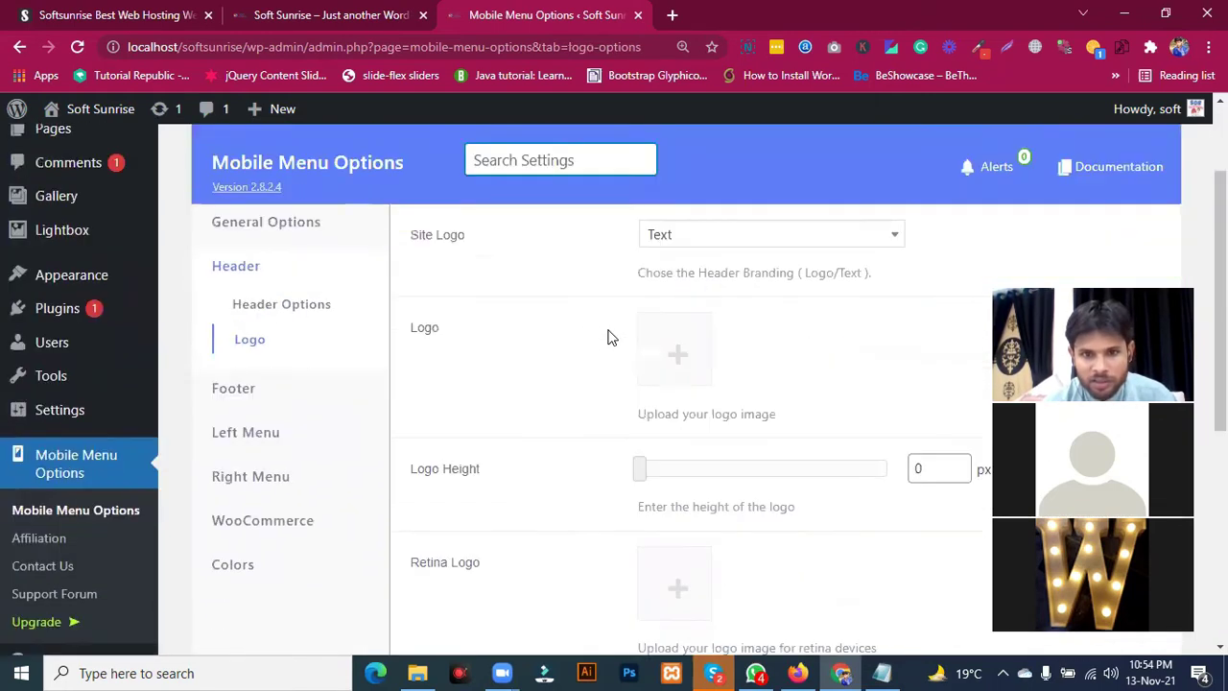
click(710, 223)
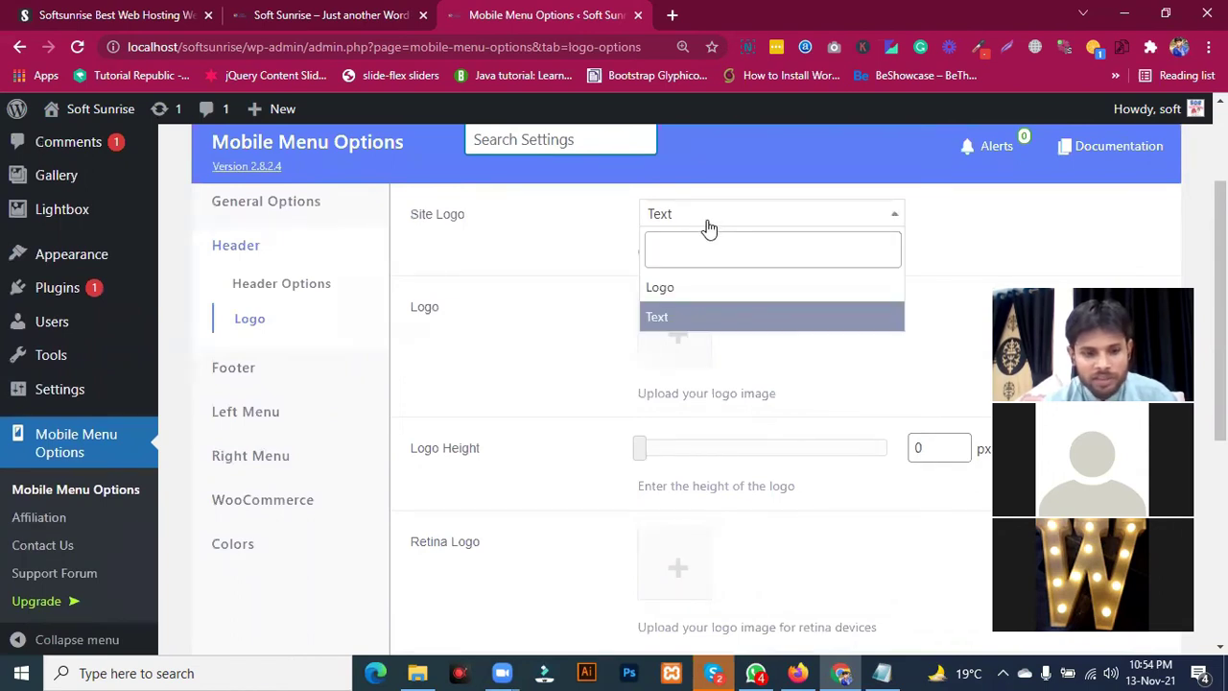
Step: Switch to the Firefox preview, reload the home page and narrow the responsive view to 384 pixels
key(alt+Tab)
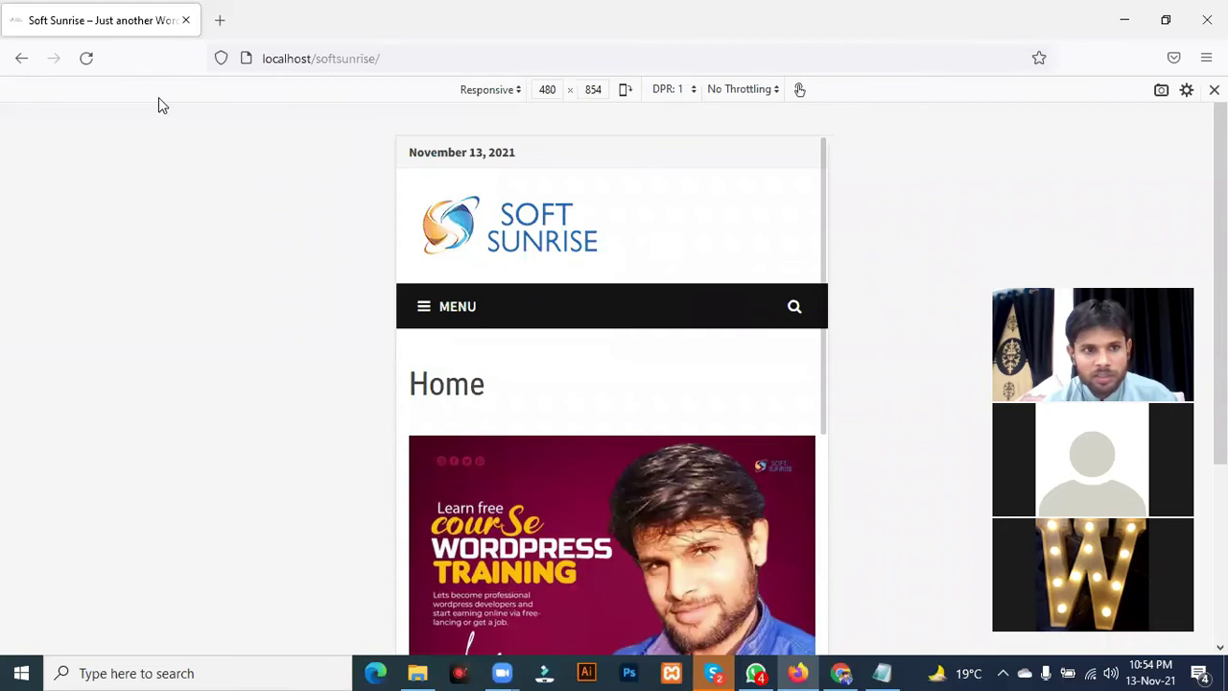
click(86, 58)
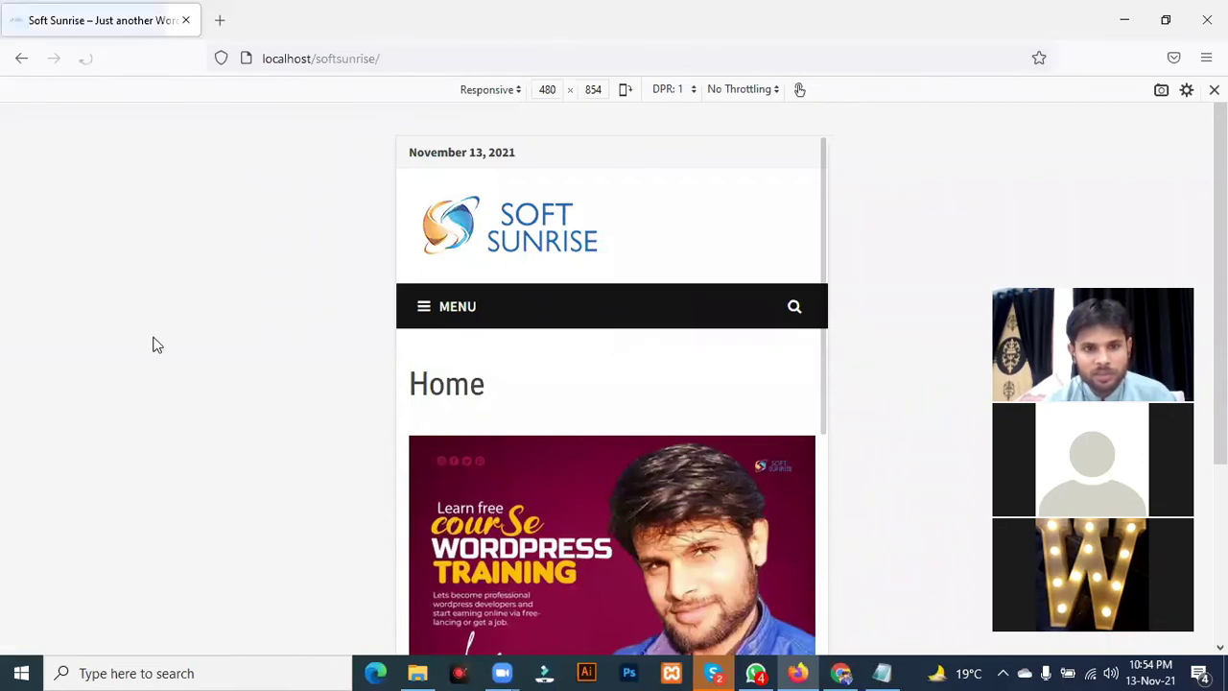
key(alt)
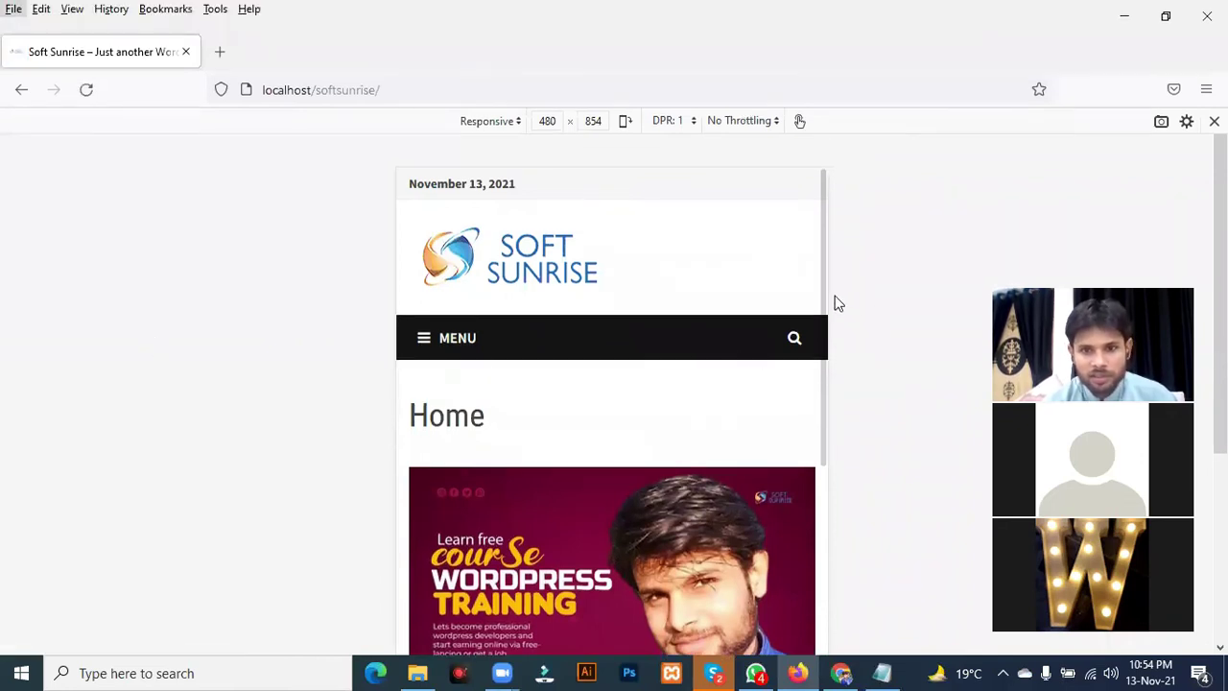
drag(827, 289, 784, 277)
key(alt)
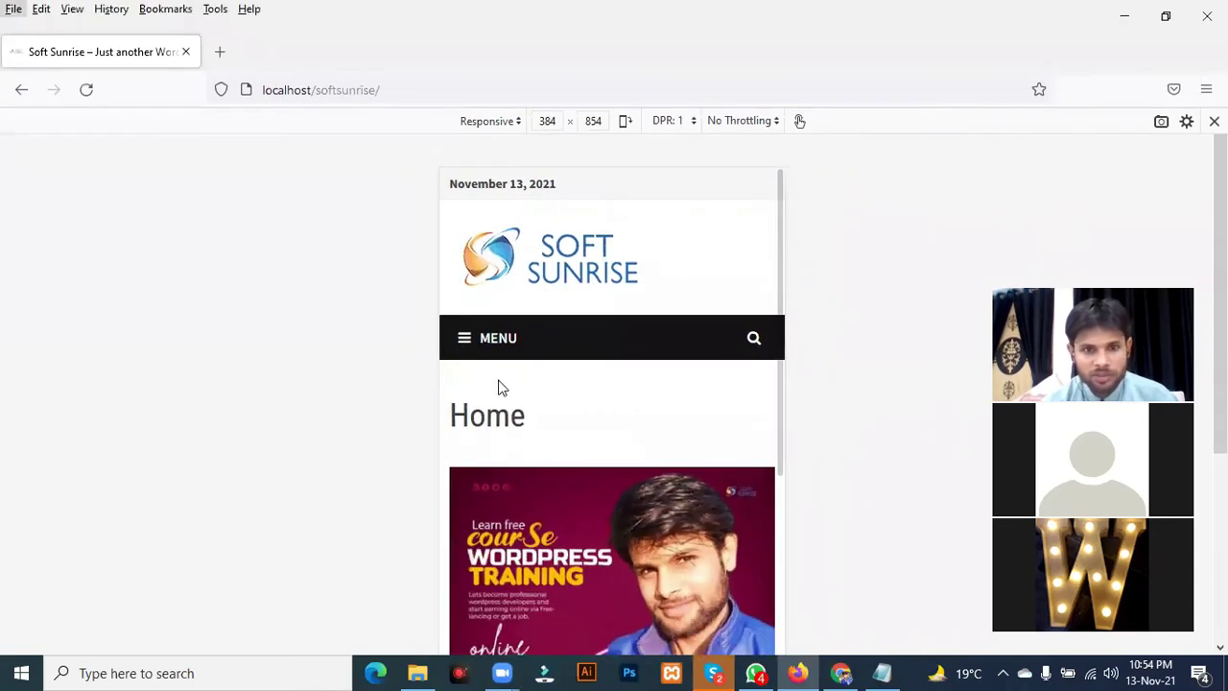
Step: Save the Mobile Menu settings in Chrome, and reload the Firefox preview to check the header on the home page
key(alt+Tab)
scroll(472, 437, down, 5)
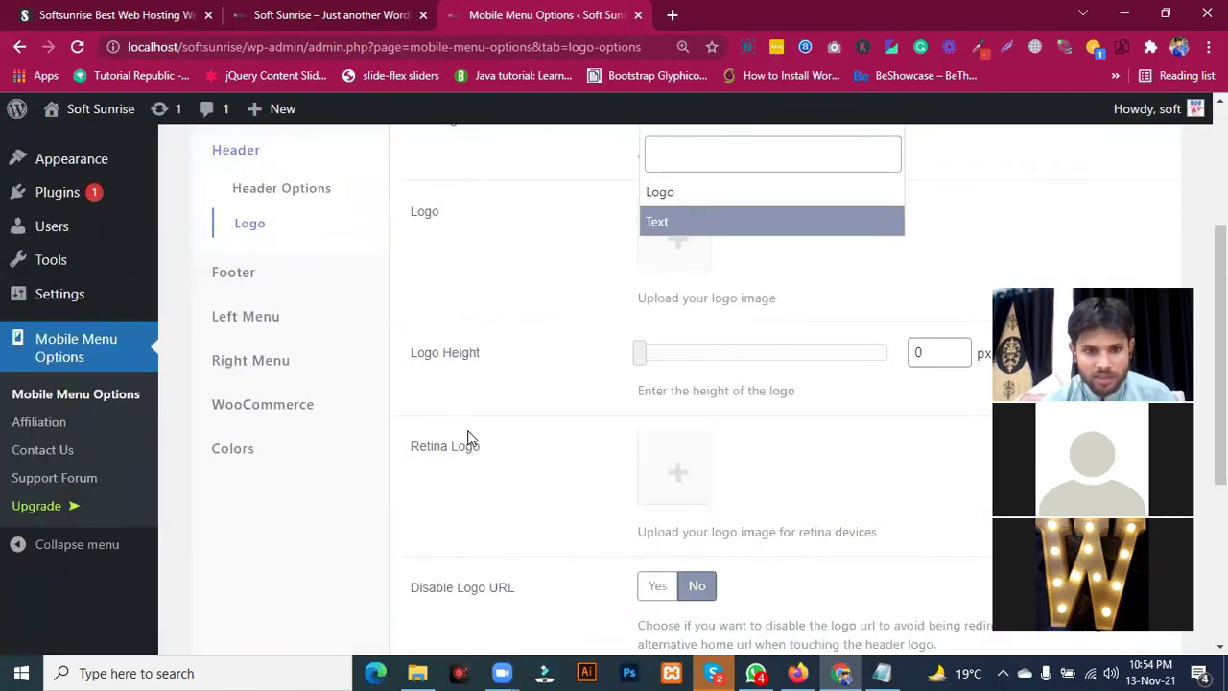
click(447, 553)
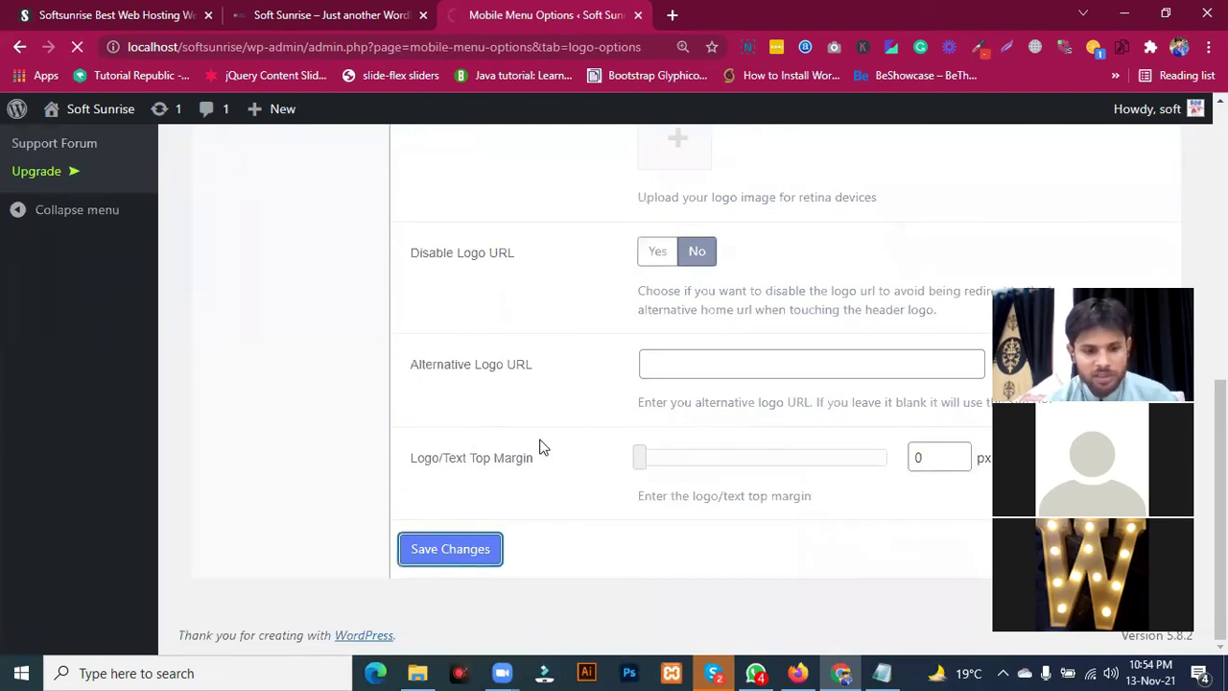
key(alt+Tab)
click(88, 60)
scroll(580, 422, down, 5)
scroll(579, 422, up, 5)
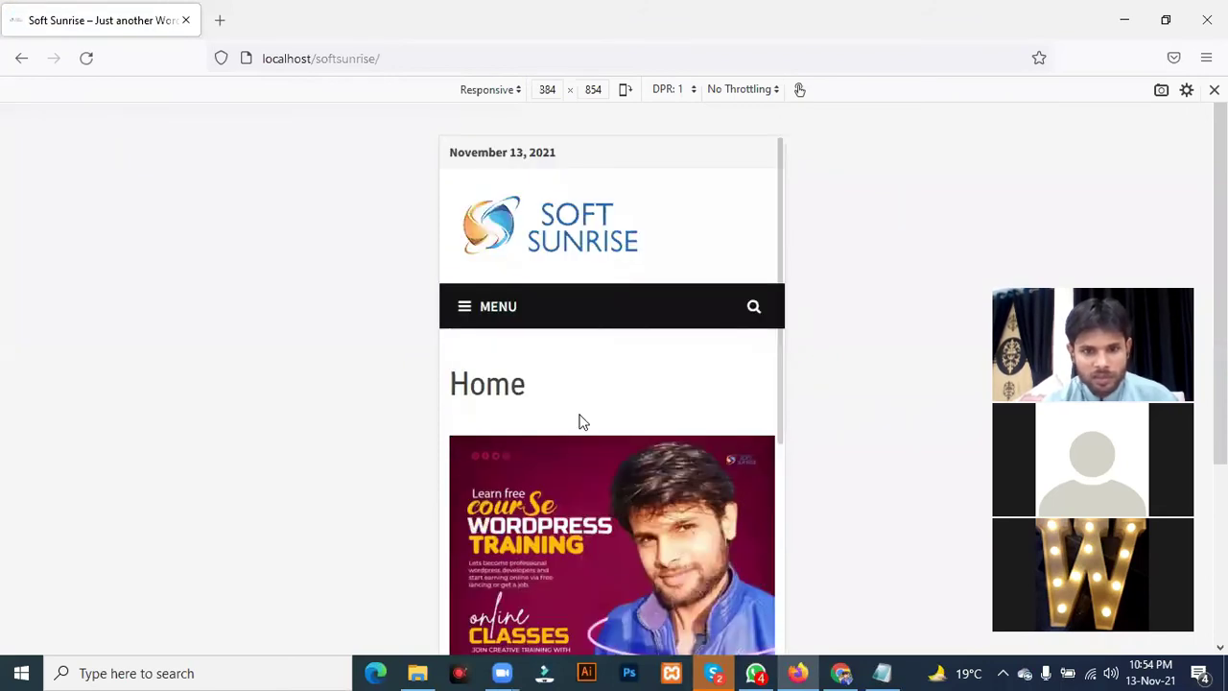
Step: Return to Chrome to save the Mobile Menu settings from Header Options, and reload the home page in the Firefox preview
key(alt+Tab)
scroll(561, 423, down, 1)
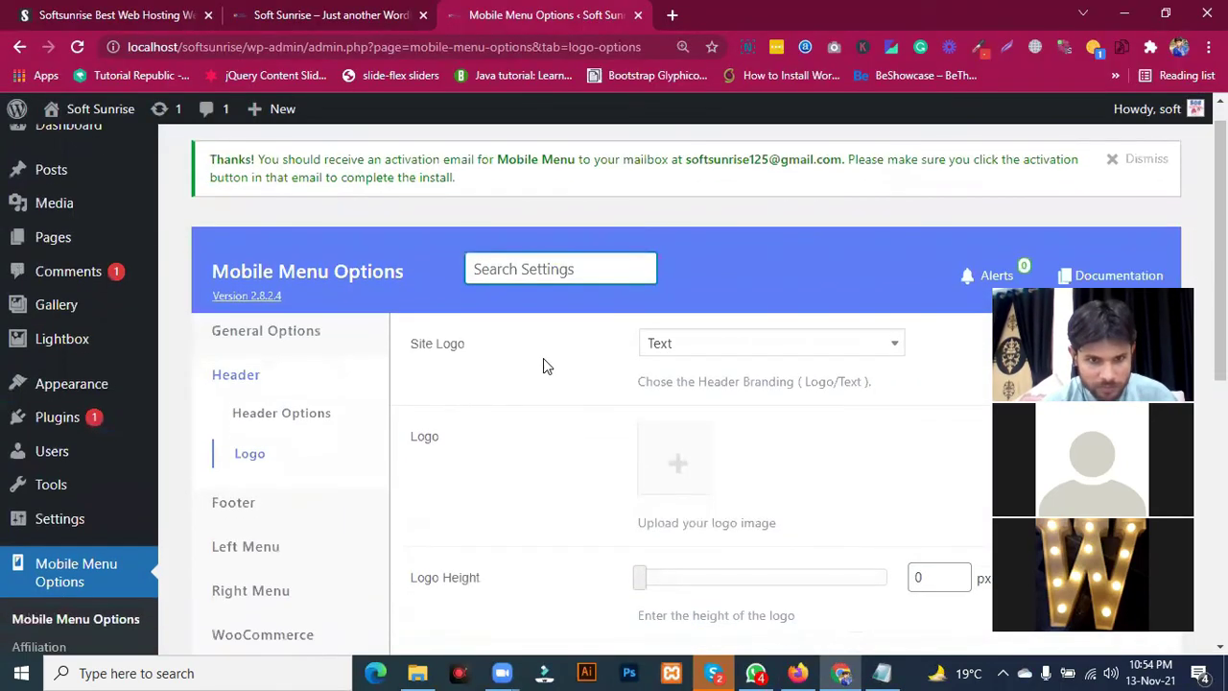
scroll(542, 347, down, 3)
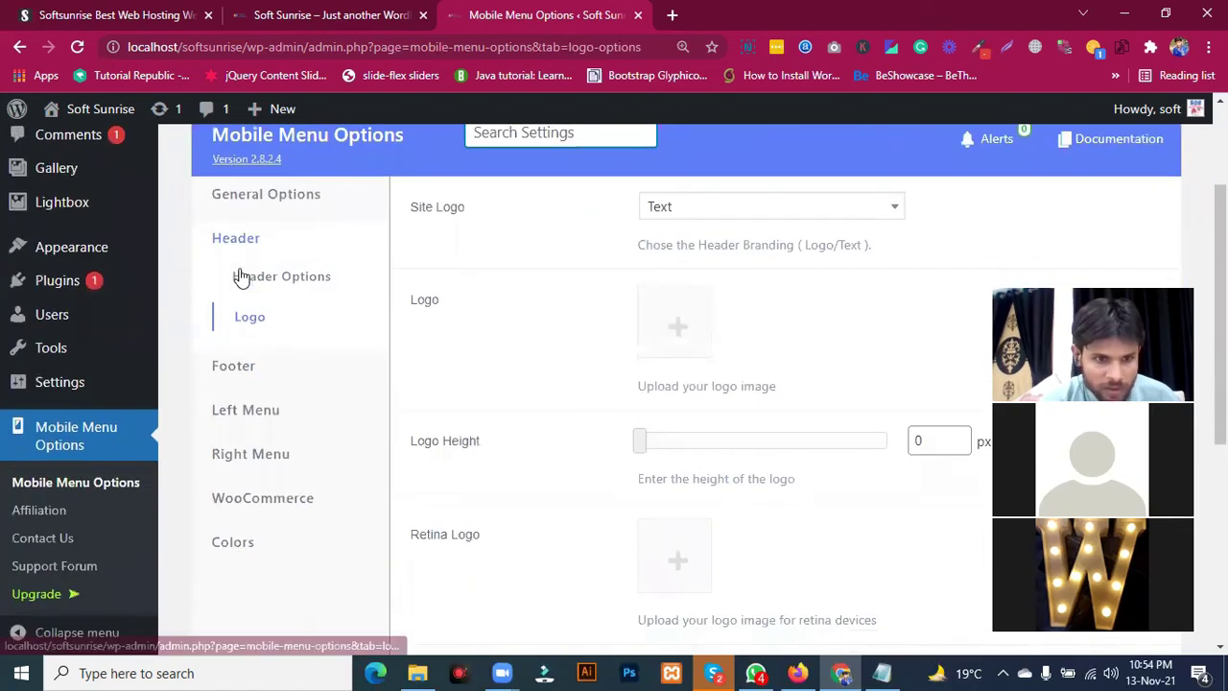
click(262, 280)
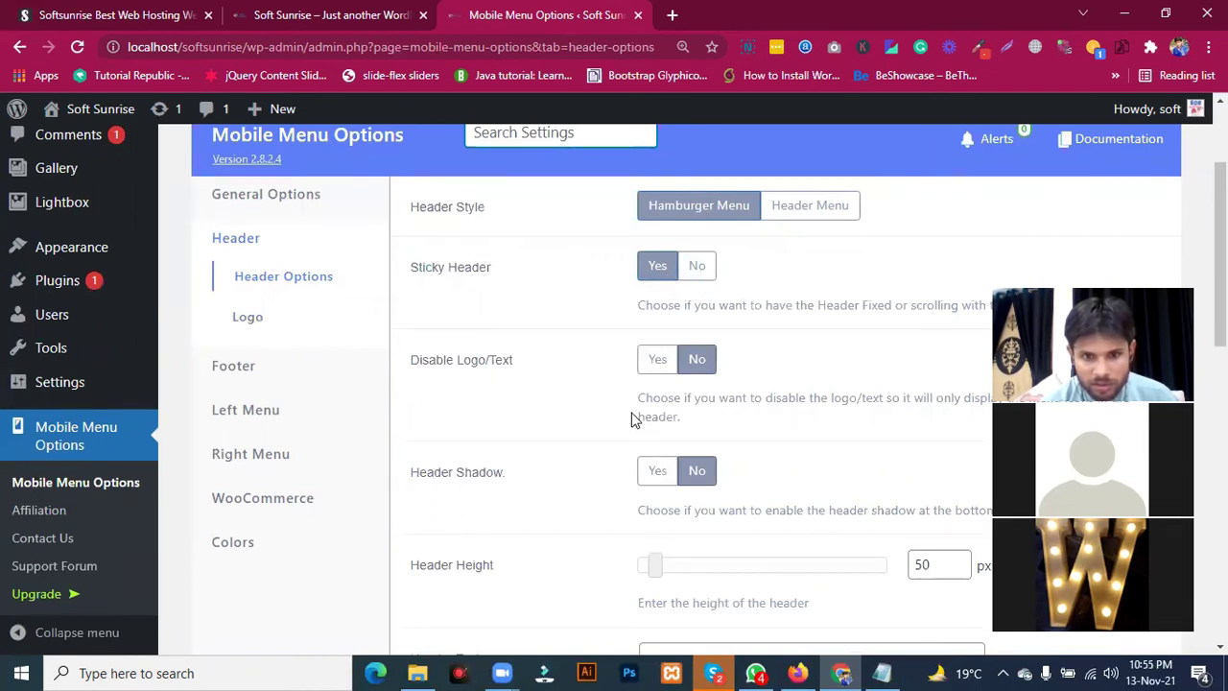
scroll(631, 421, down, 5)
scroll(631, 421, down, 5)
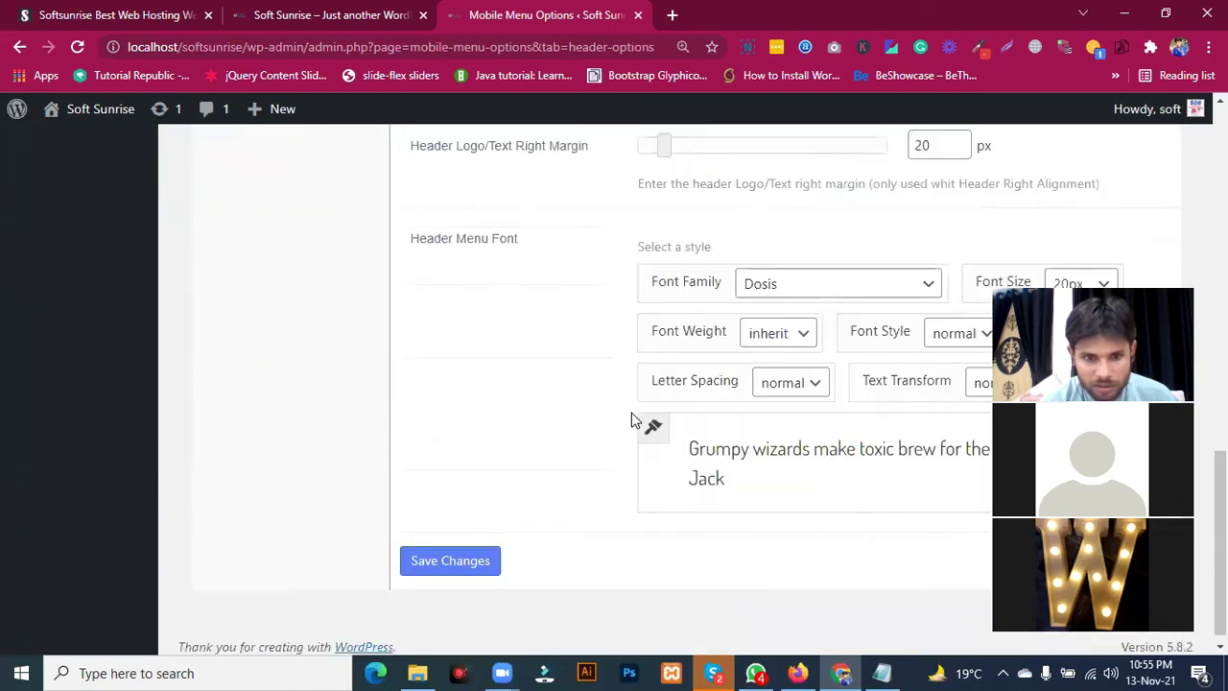
click(444, 550)
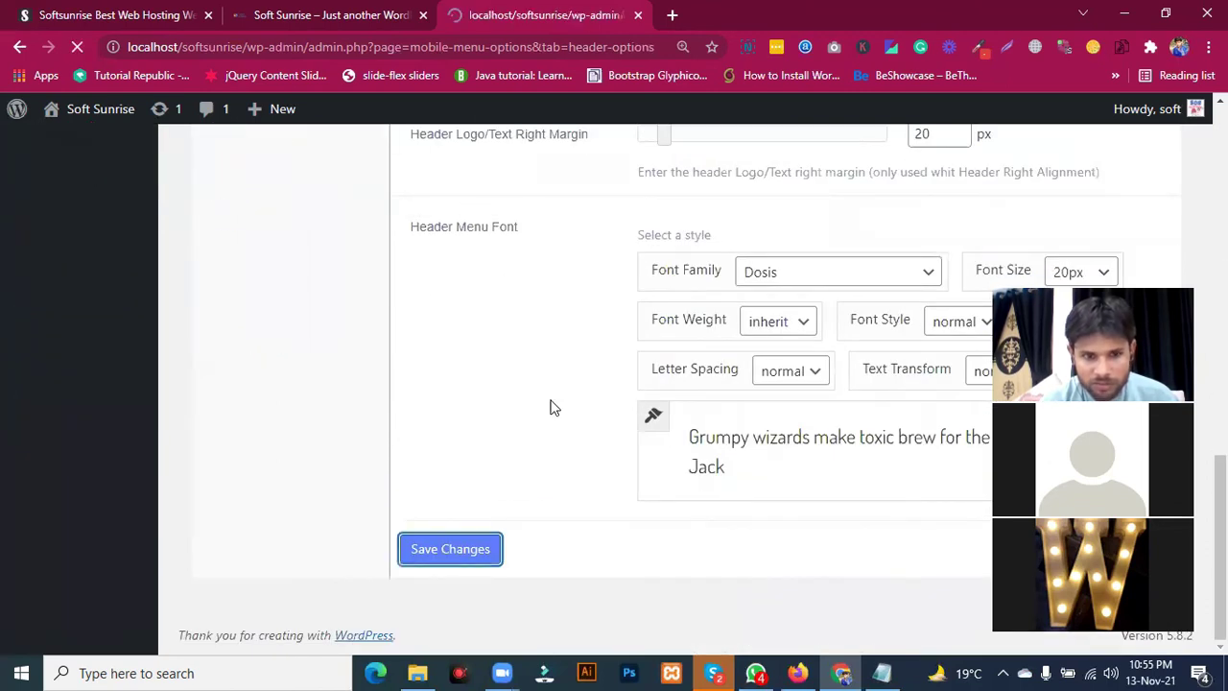
key(alt+Tab)
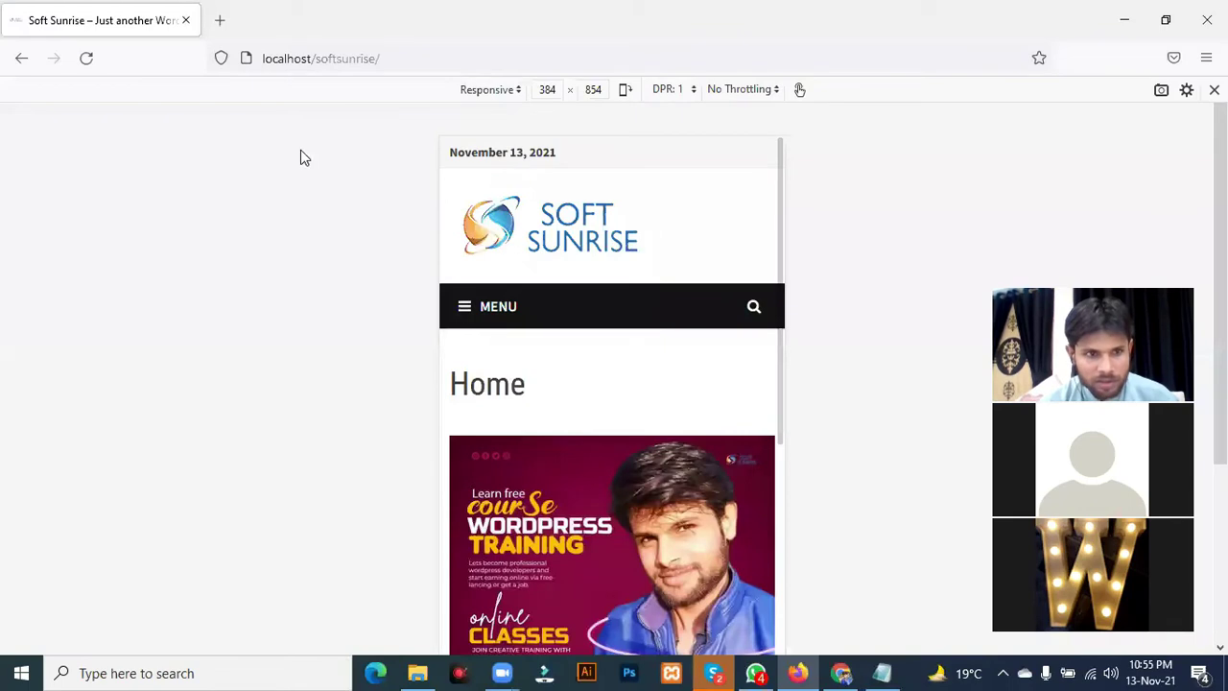
click(88, 59)
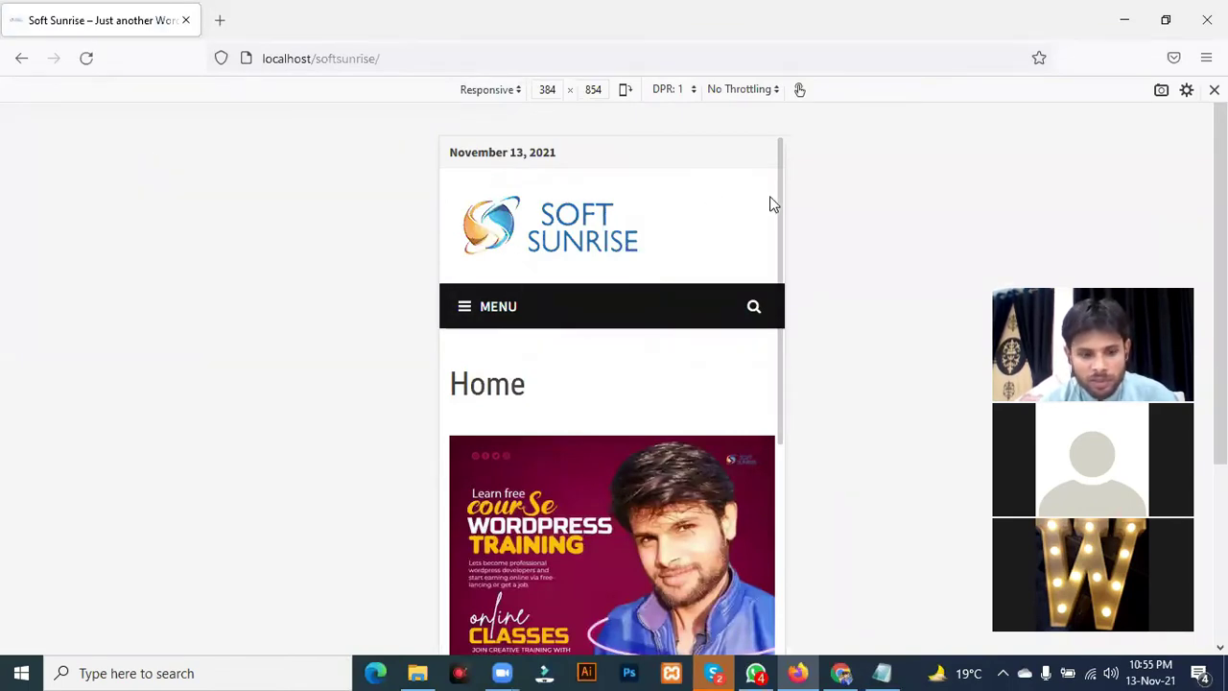
Step: Return to Chrome and examine the Advanced Options and Hide Theme Menu settings under General Options
key(alt+Tab)
scroll(502, 358, down, 3)
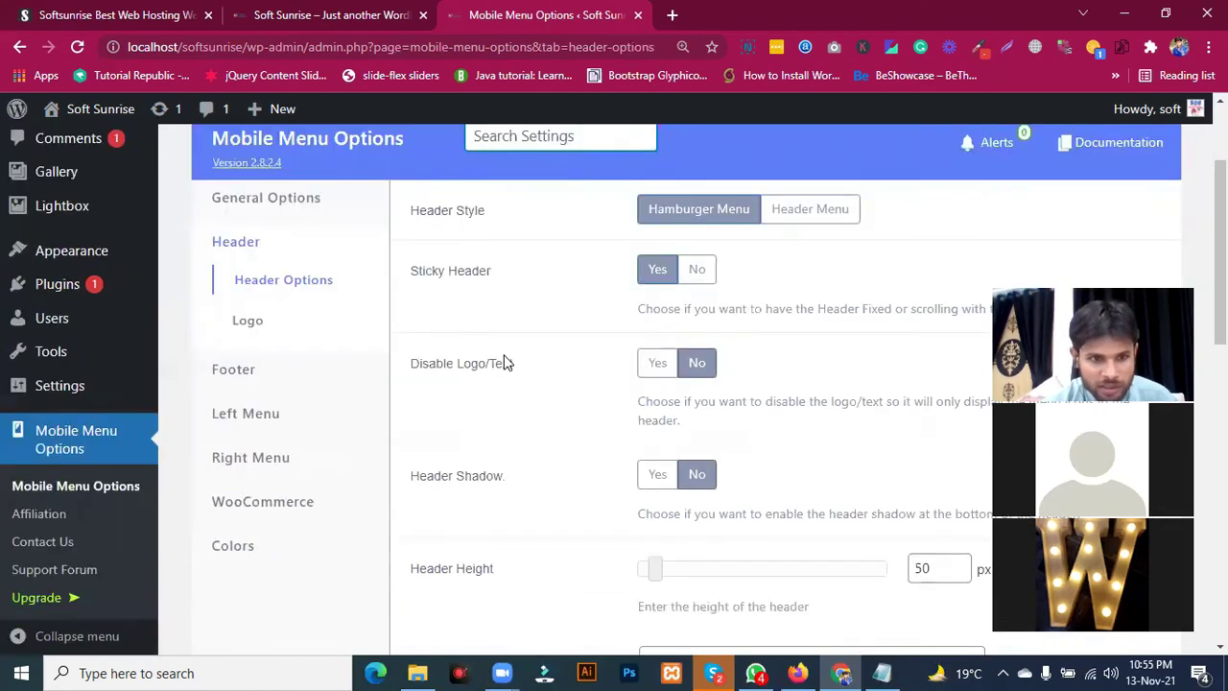
scroll(316, 206, up, 1)
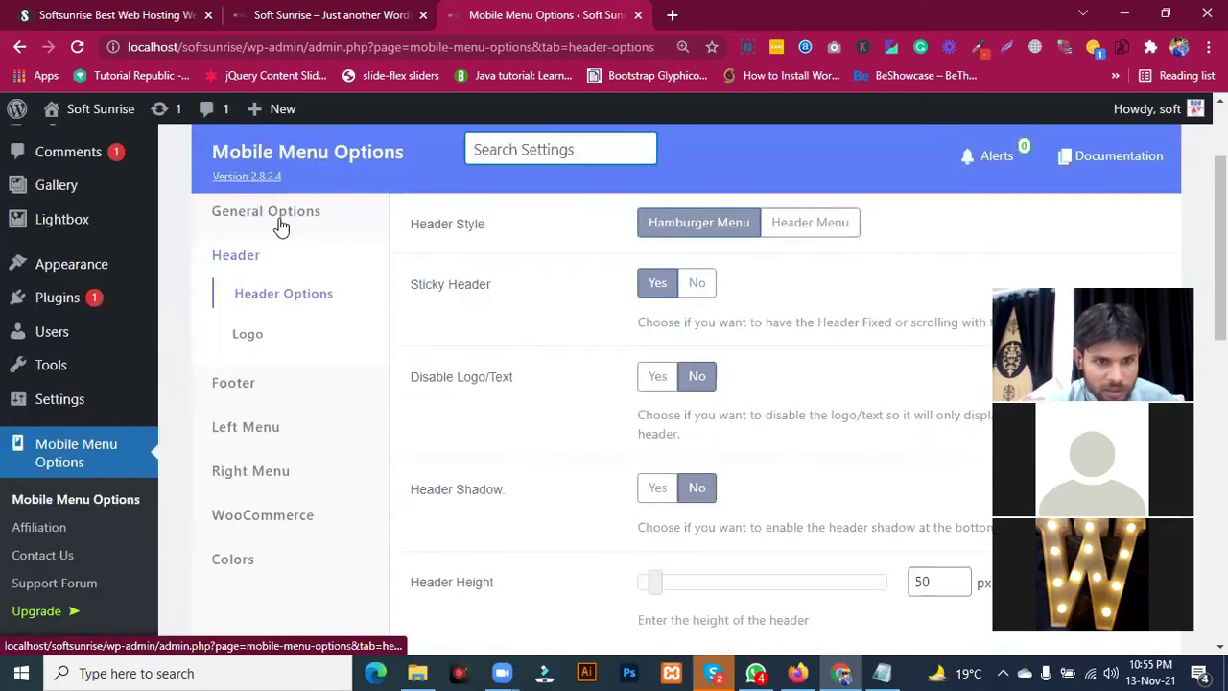
click(277, 213)
scroll(293, 448, down, 1)
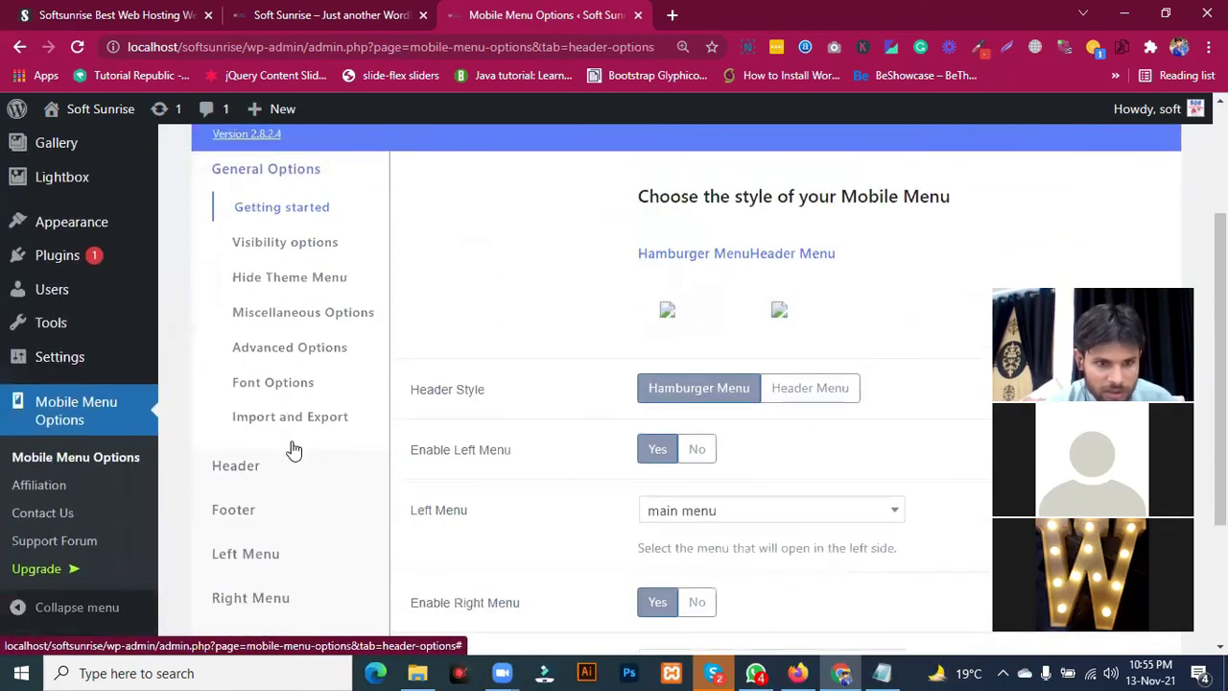
click(269, 350)
scroll(545, 343, down, 1)
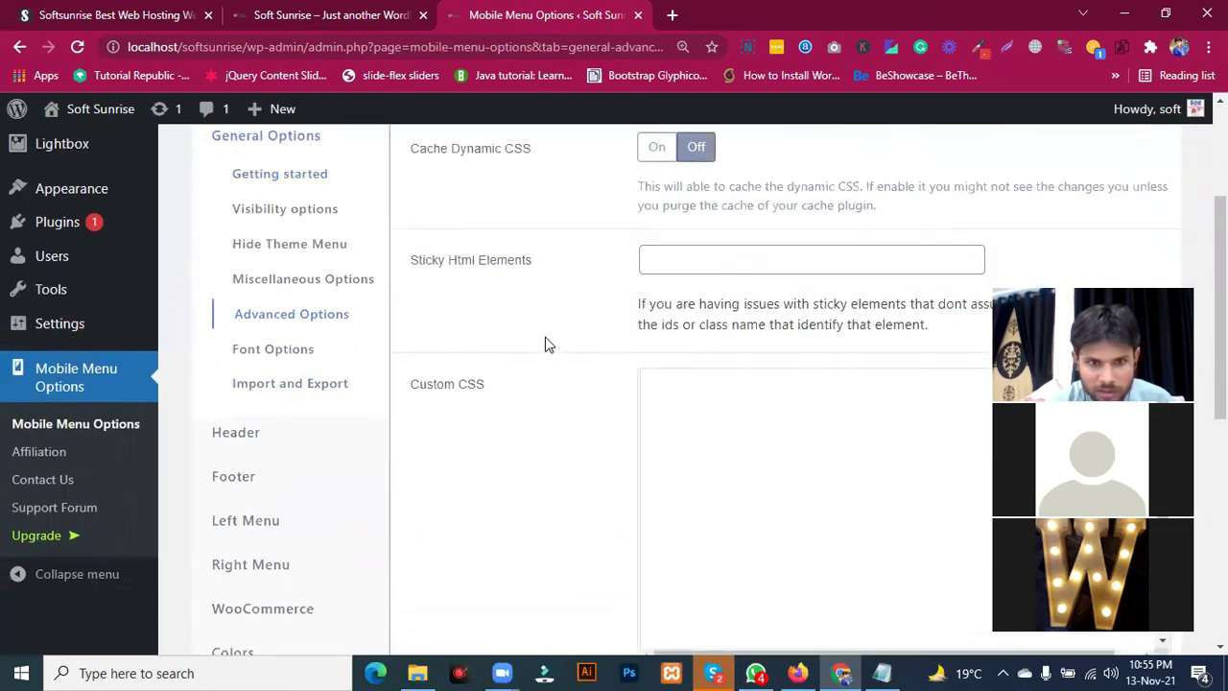
scroll(499, 374, up, 3)
scroll(489, 403, down, 2)
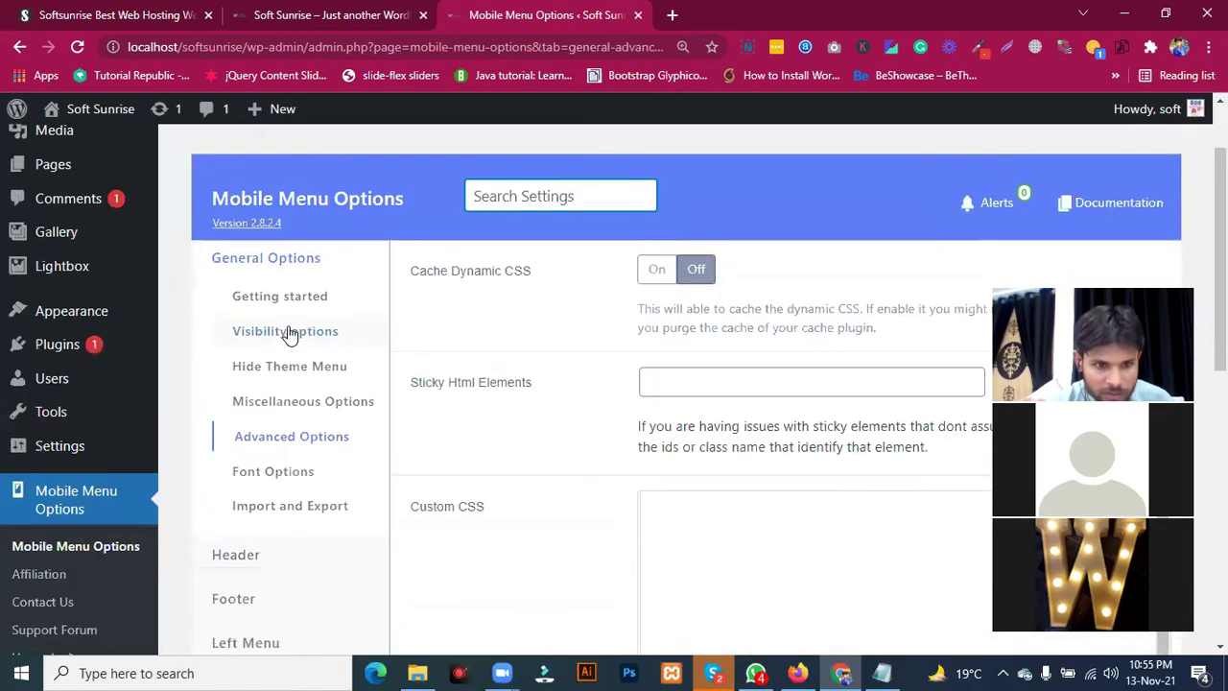
click(286, 370)
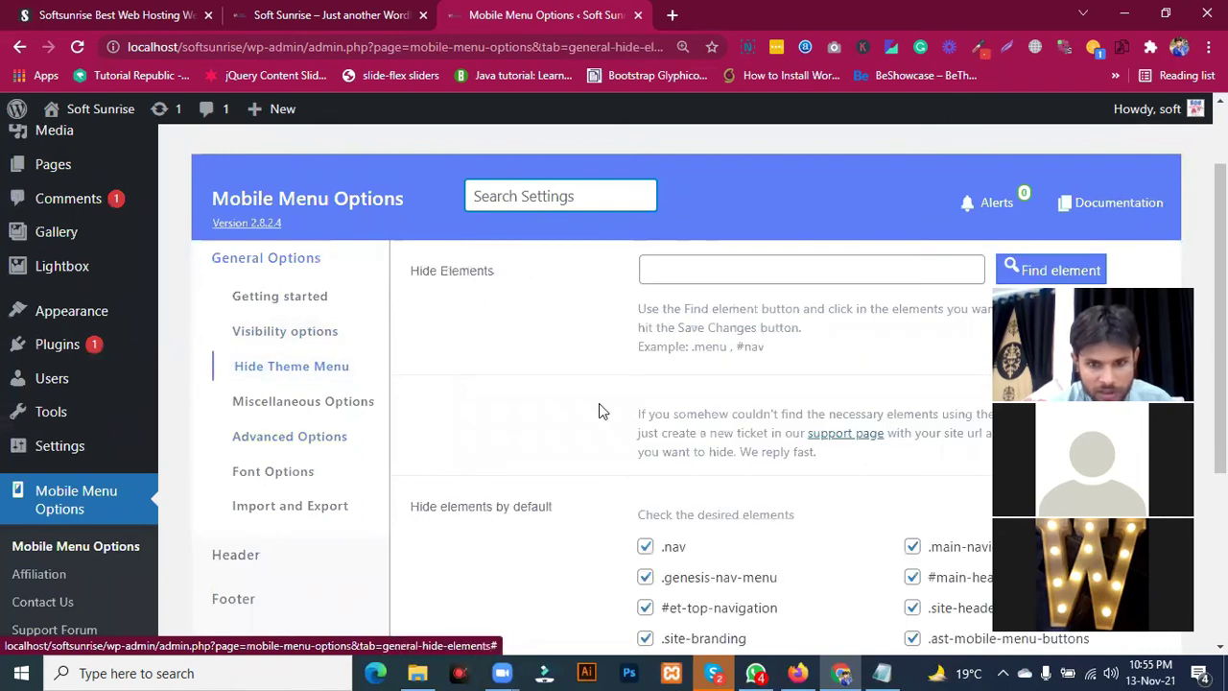
scroll(598, 411, down, 1)
scroll(598, 411, down, 2)
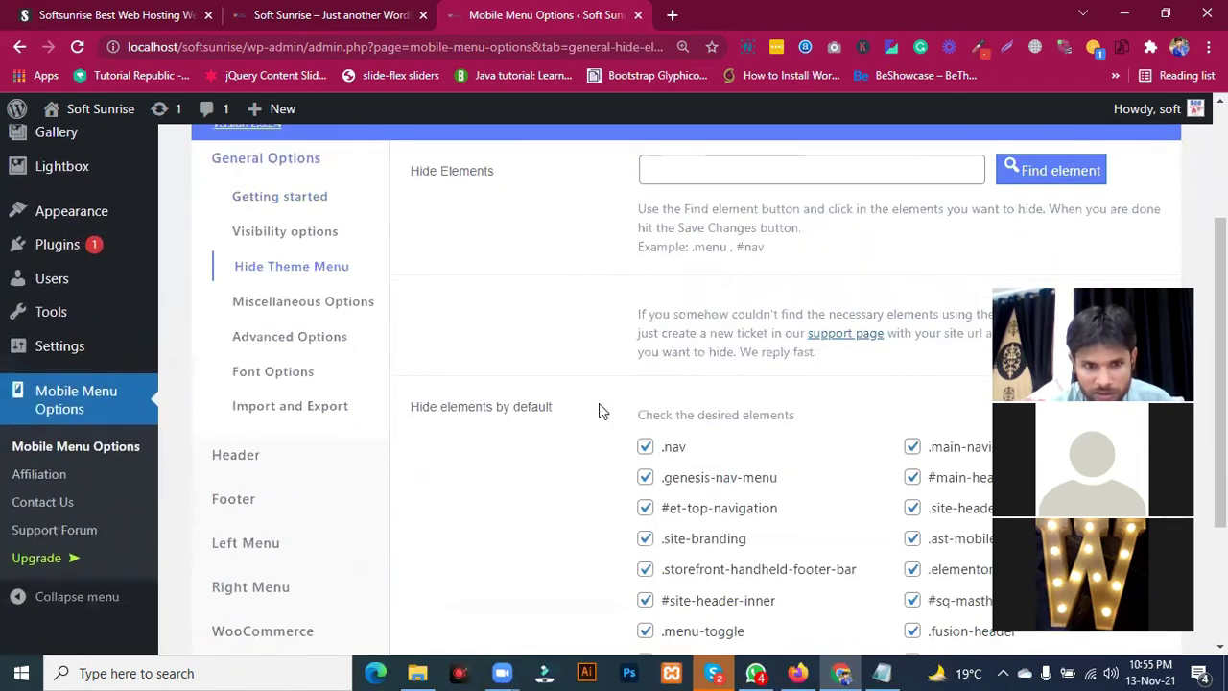
scroll(598, 410, up, 3)
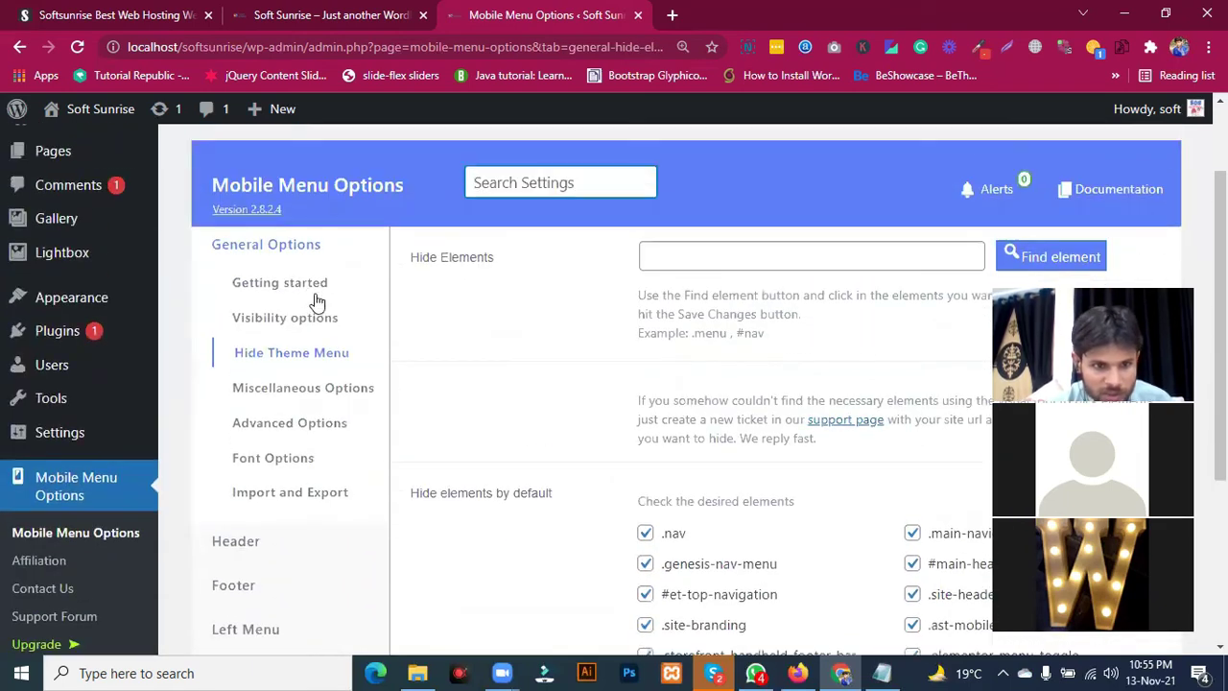
Step: Turn off "Enable only in Mobile devices" in the Visibility options and save the changes
click(278, 321)
scroll(567, 416, down, 1)
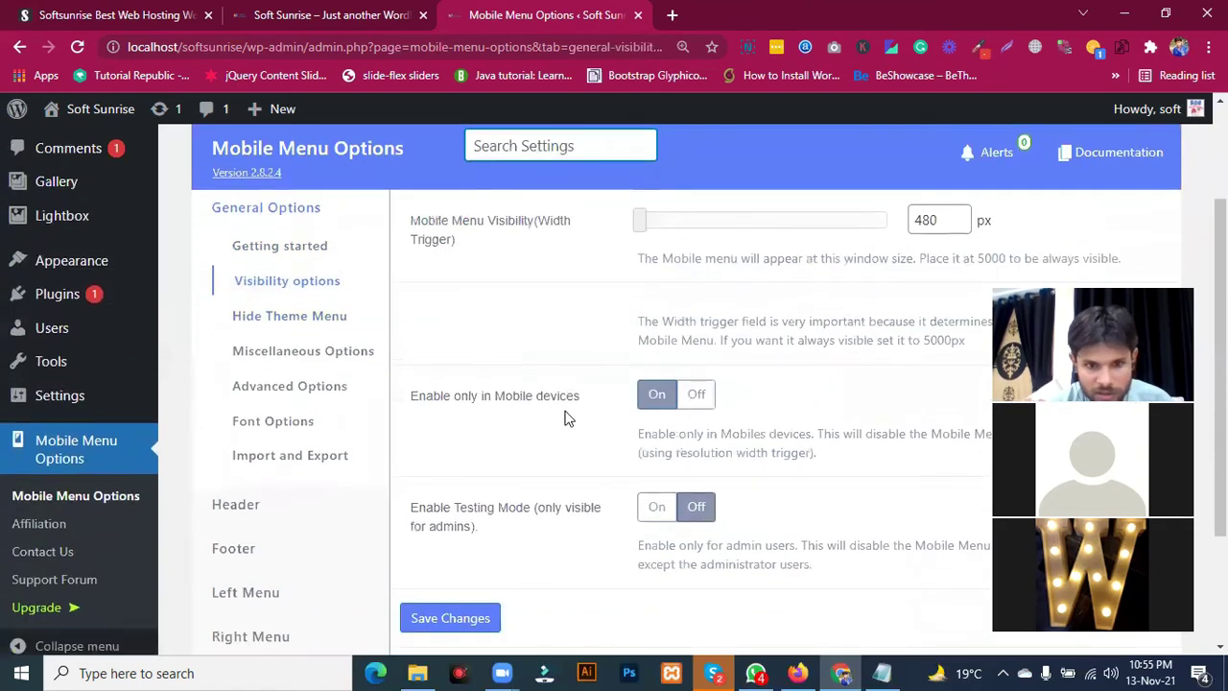
click(700, 375)
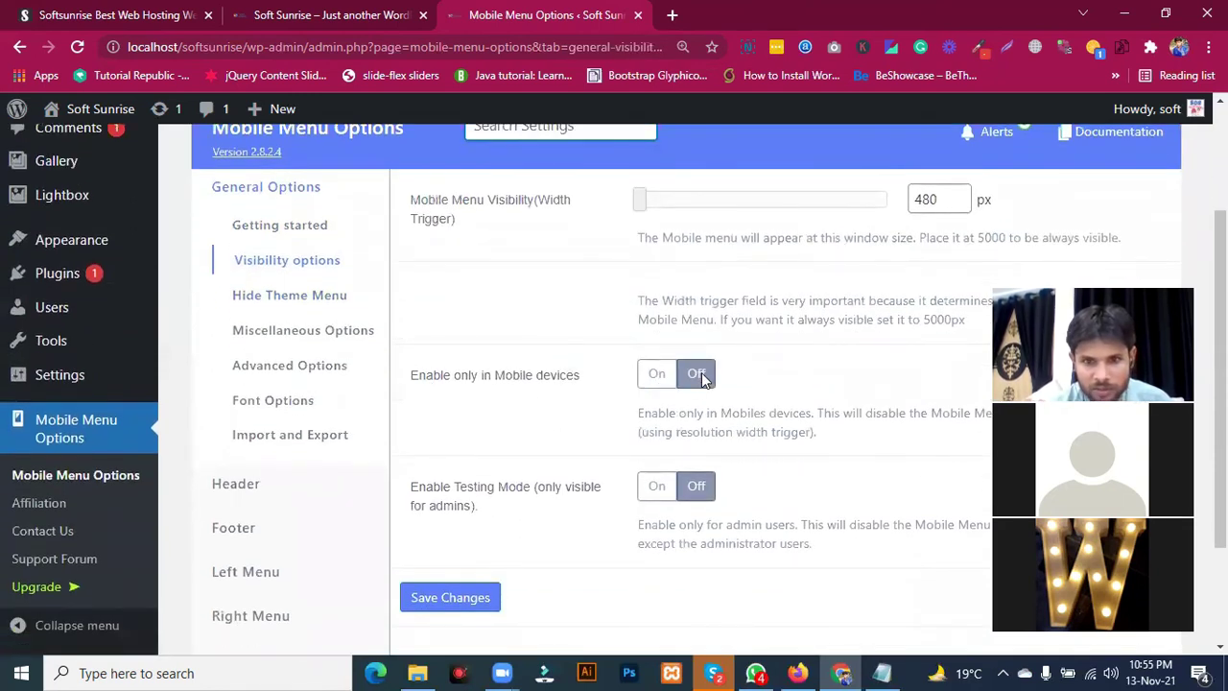
scroll(559, 432, down, 2)
click(448, 451)
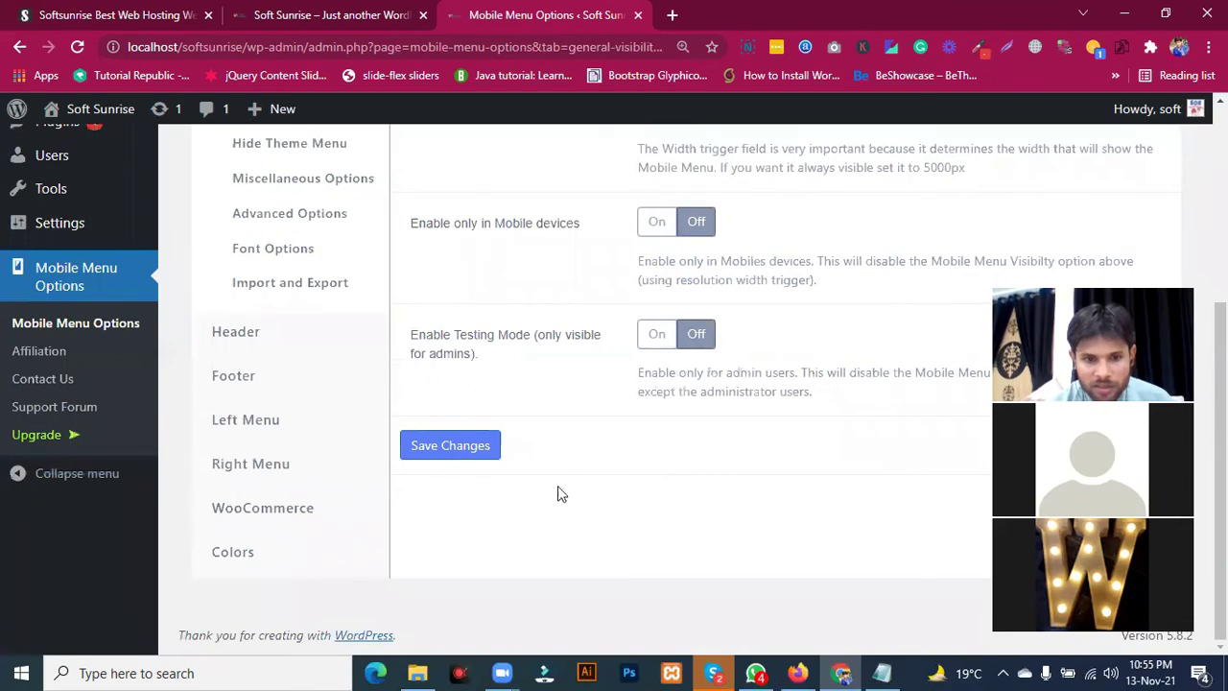
Step: Switch to the Firefox preview, reload the home page and check the mobile menu header while scrolling
key(alt+Tab)
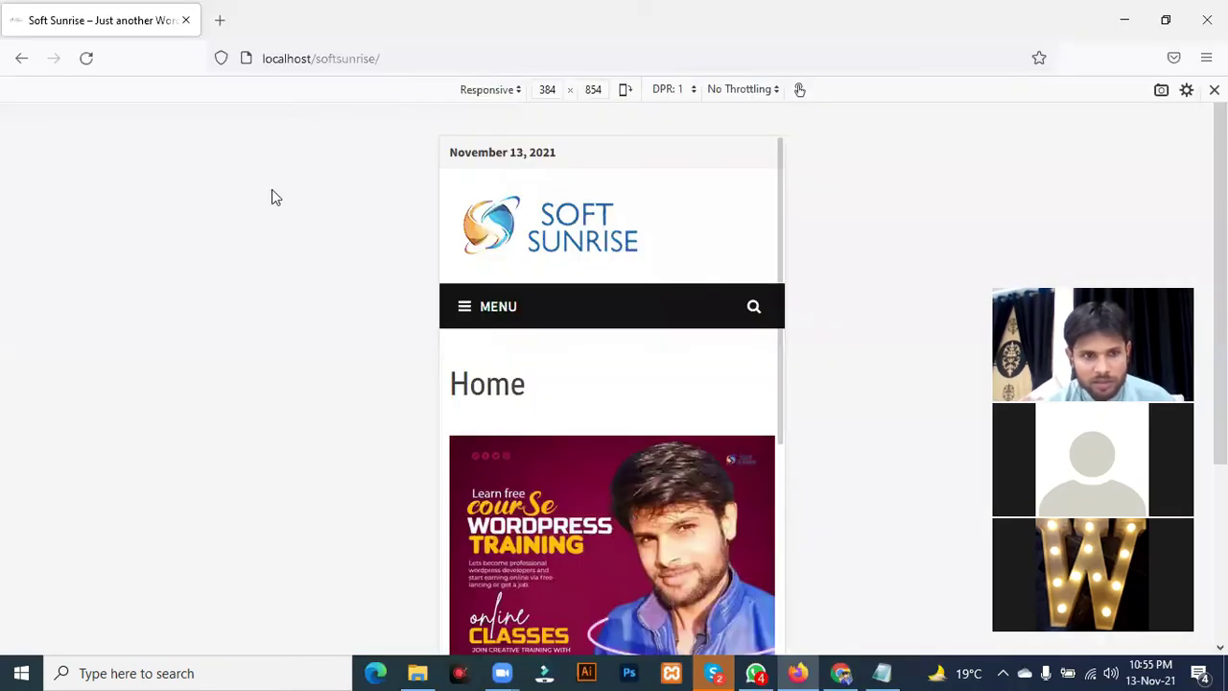
click(88, 59)
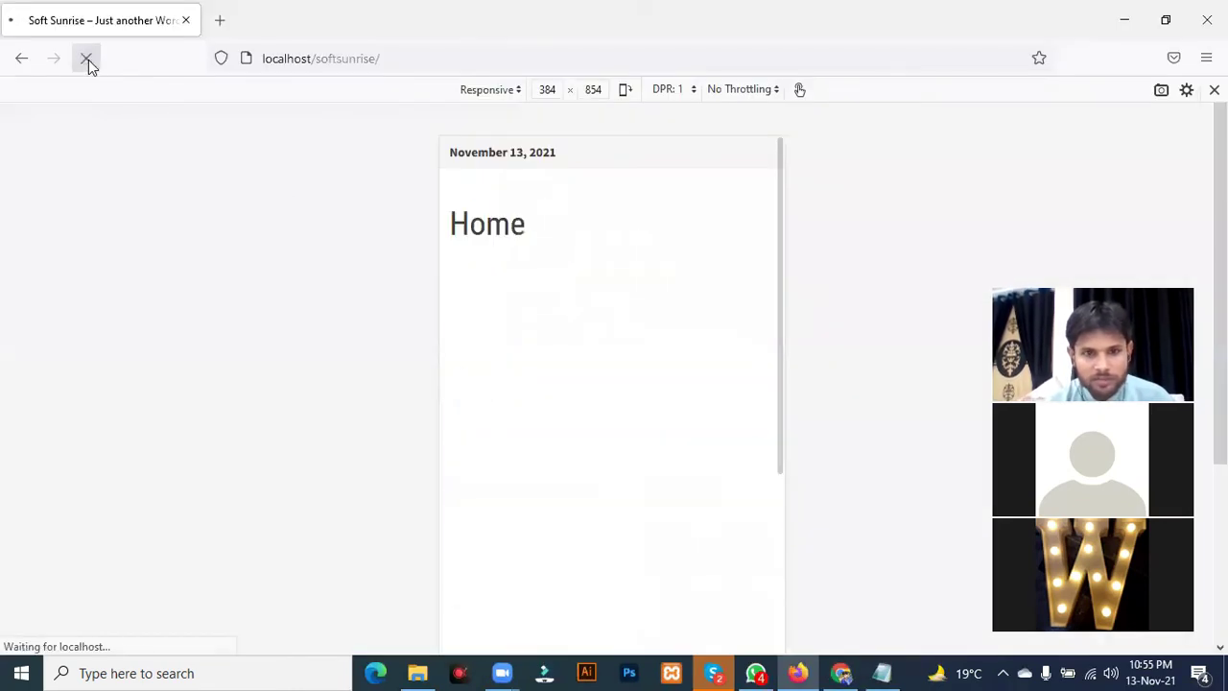
scroll(619, 358, down, 4)
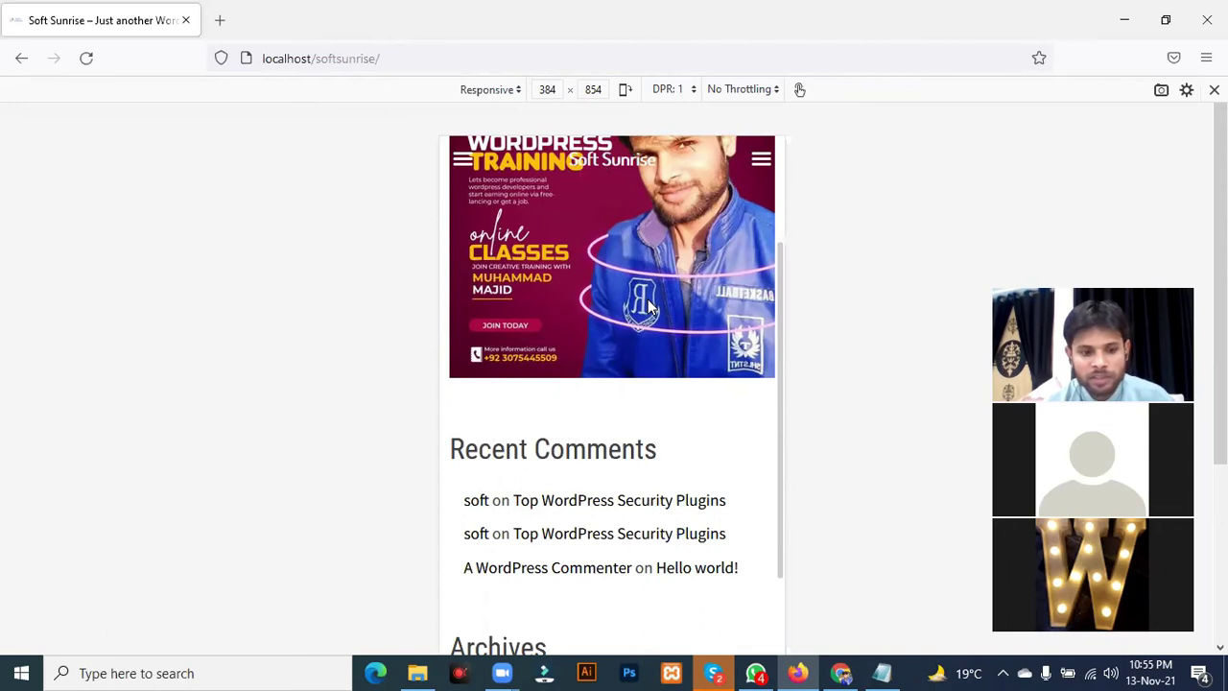
Step: Return to Chrome and review the Header Options, from the header style and sticky header to the header text settings
key(alt+Tab)
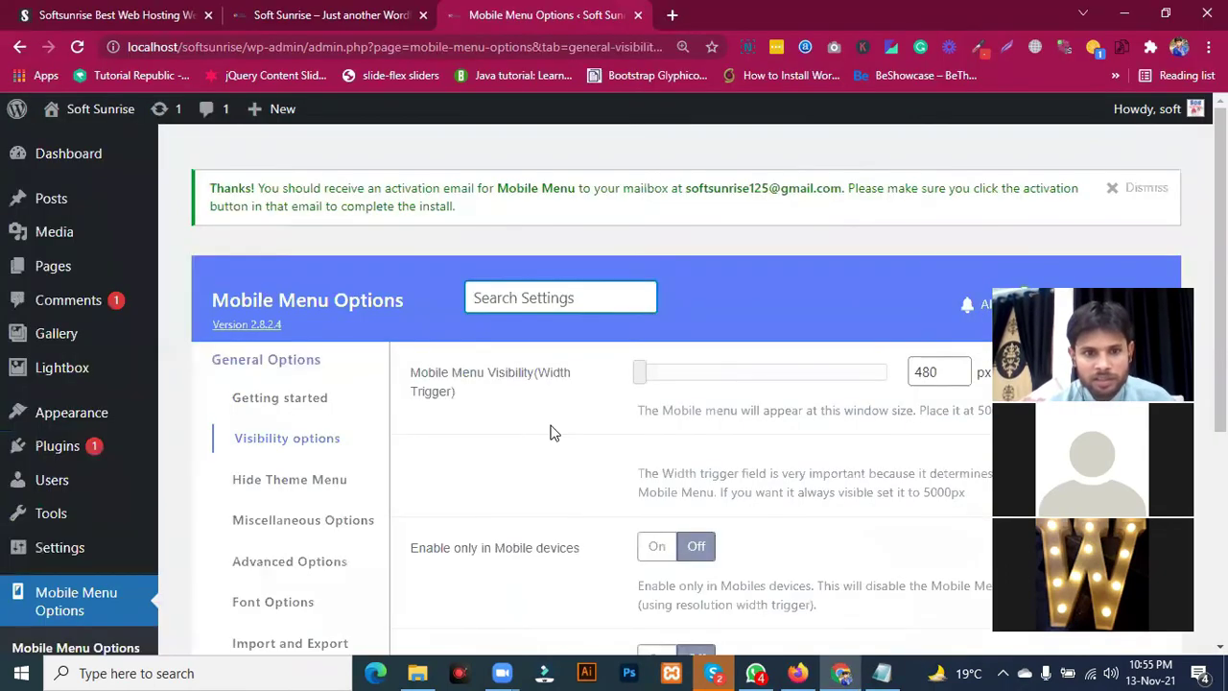
scroll(549, 431, down, 2)
scroll(550, 431, down, 2)
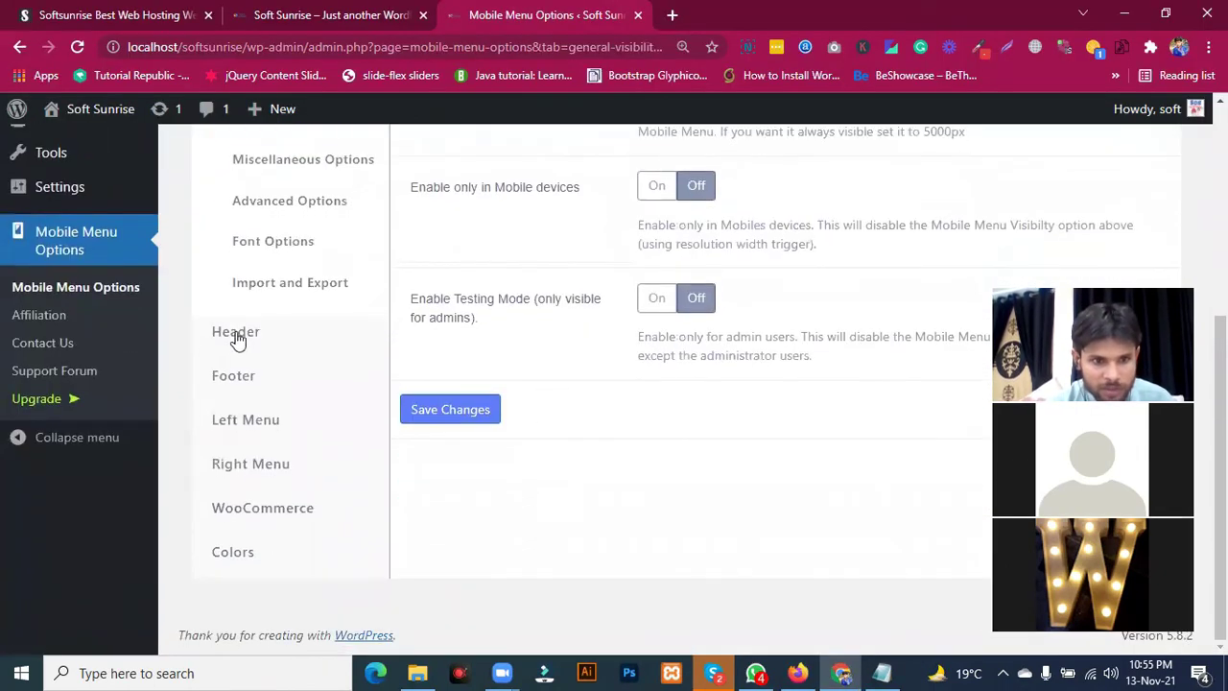
click(237, 336)
scroll(277, 342, down, 2)
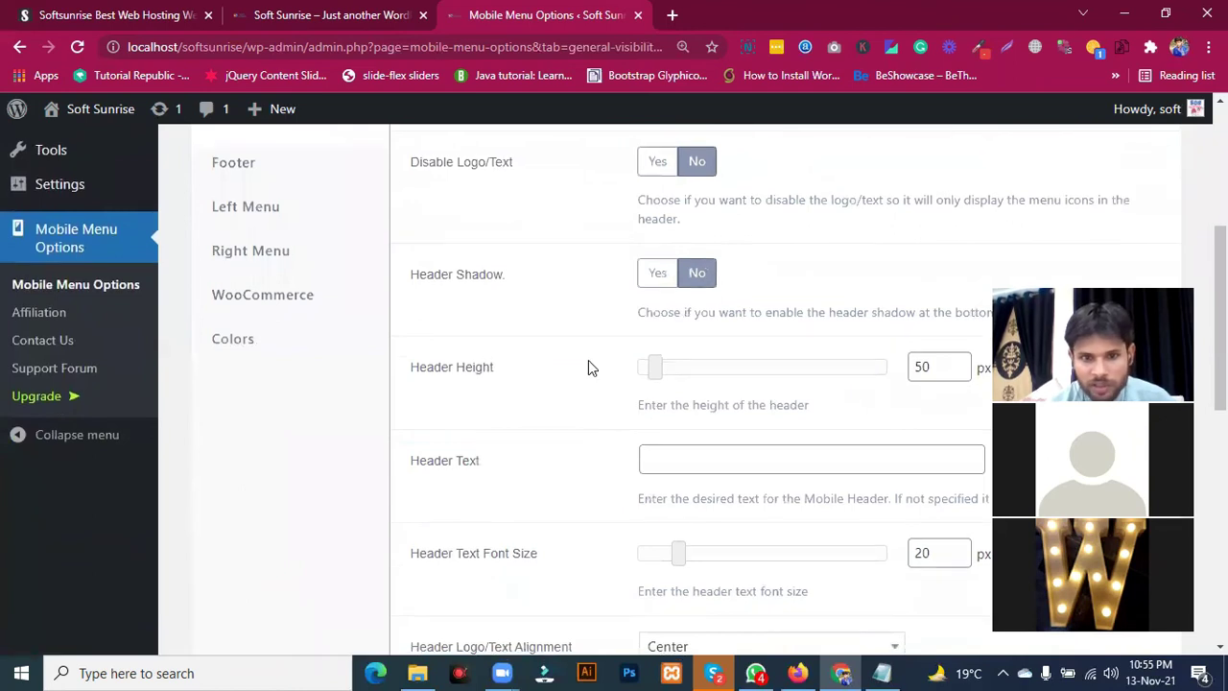
scroll(588, 365, up, 2)
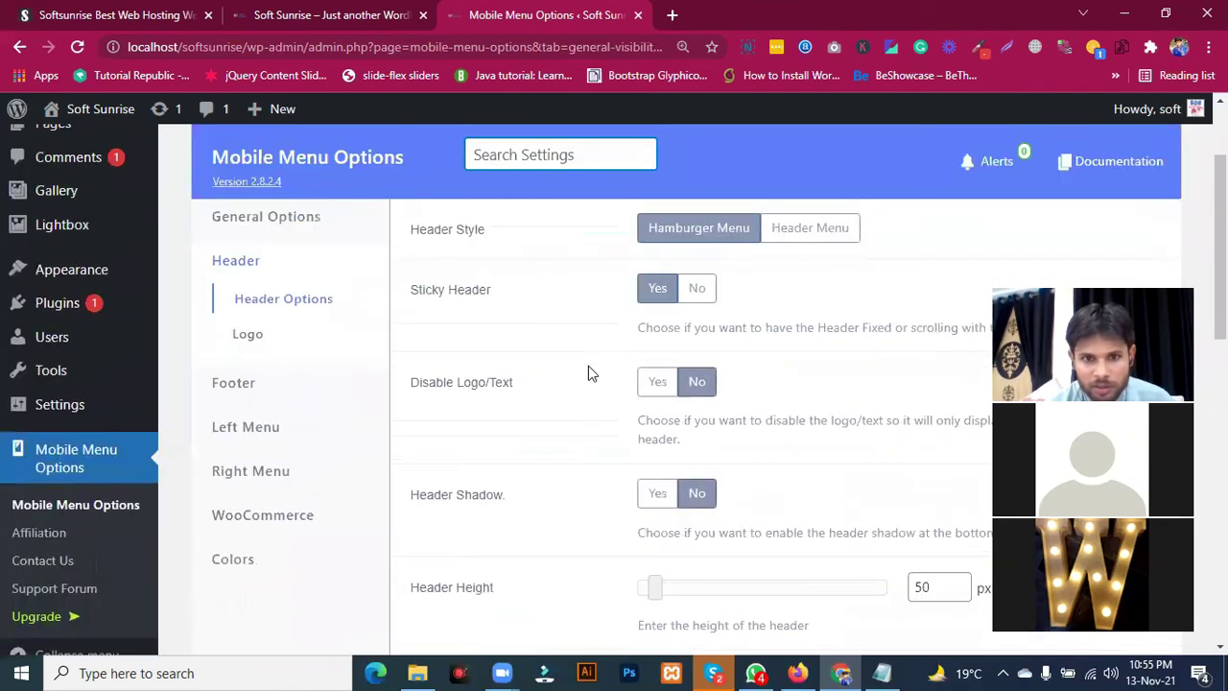
scroll(589, 390, down, 2)
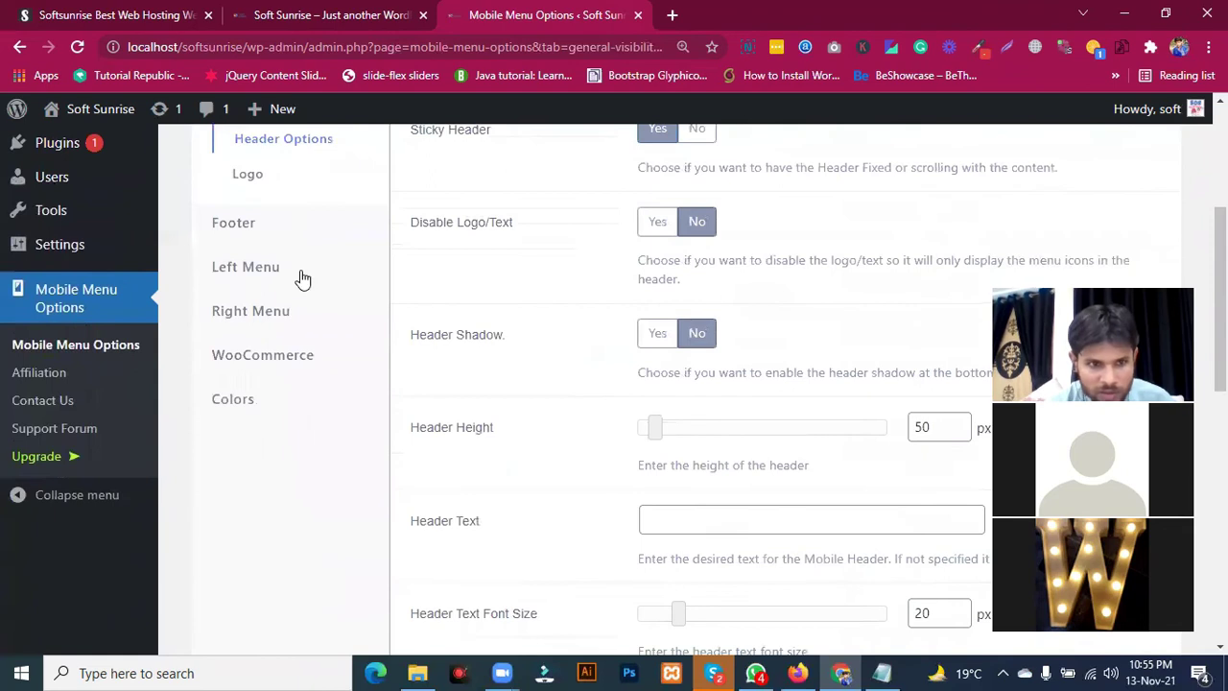
scroll(241, 236, up, 1)
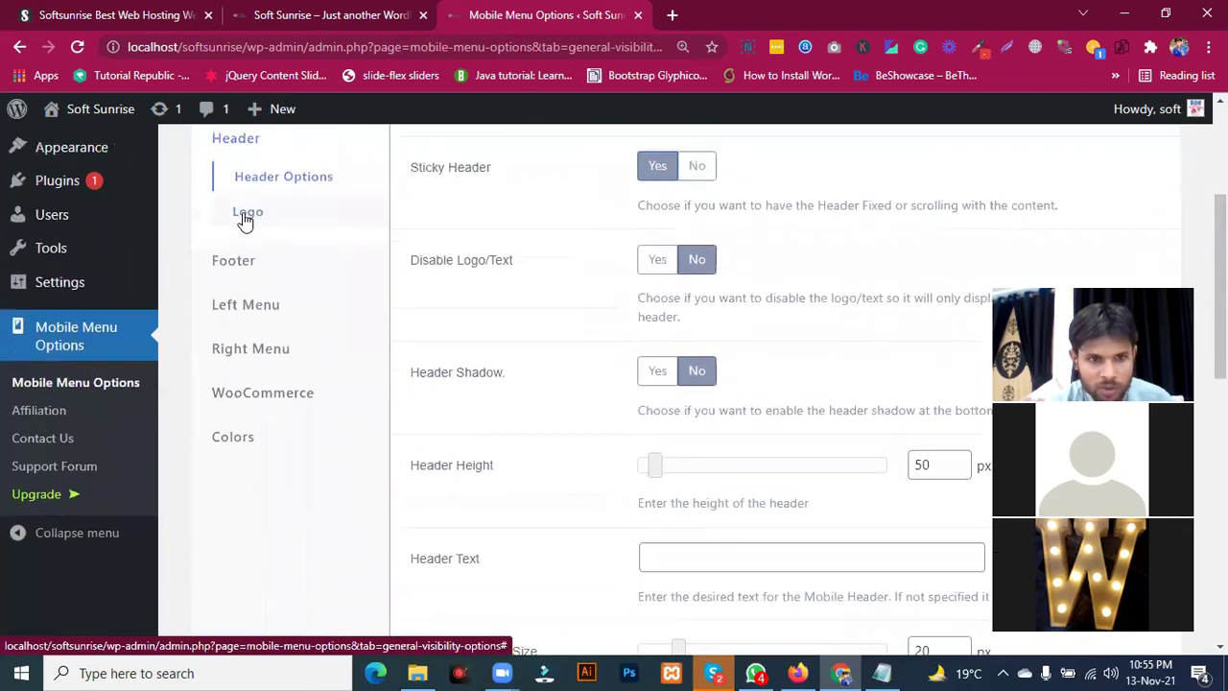
Step: Set the Site Logo branding to Logo in the header's Logo settings
click(244, 216)
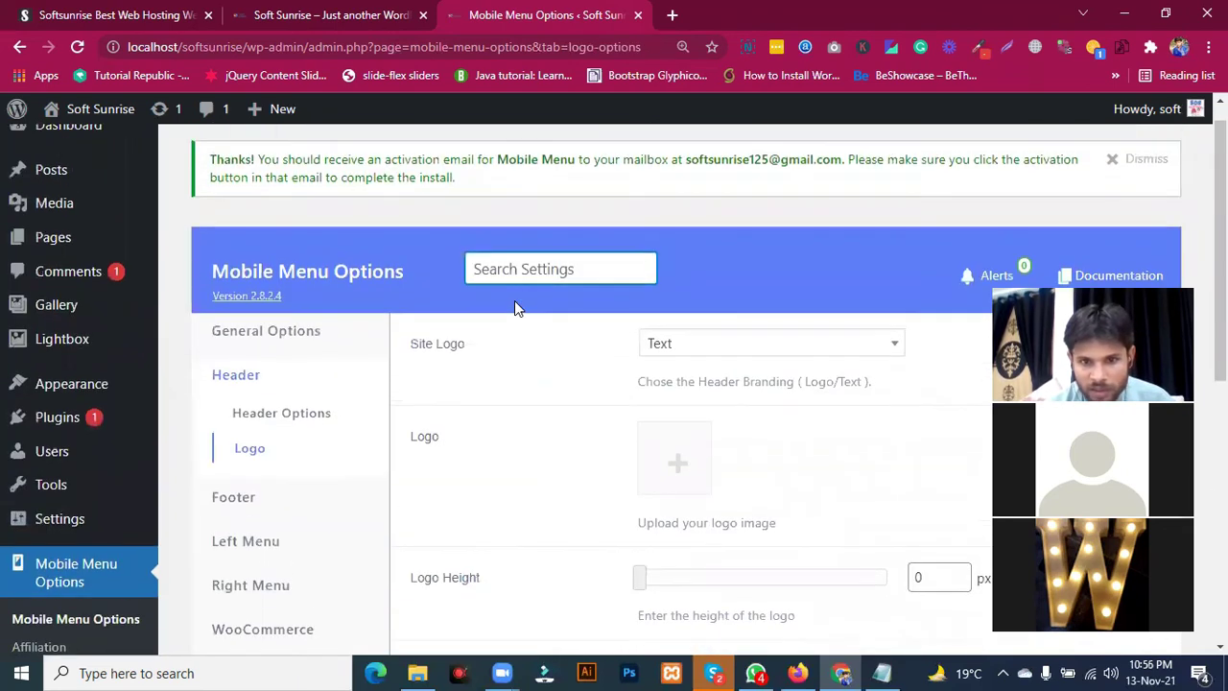
scroll(514, 307, down, 1)
click(703, 255)
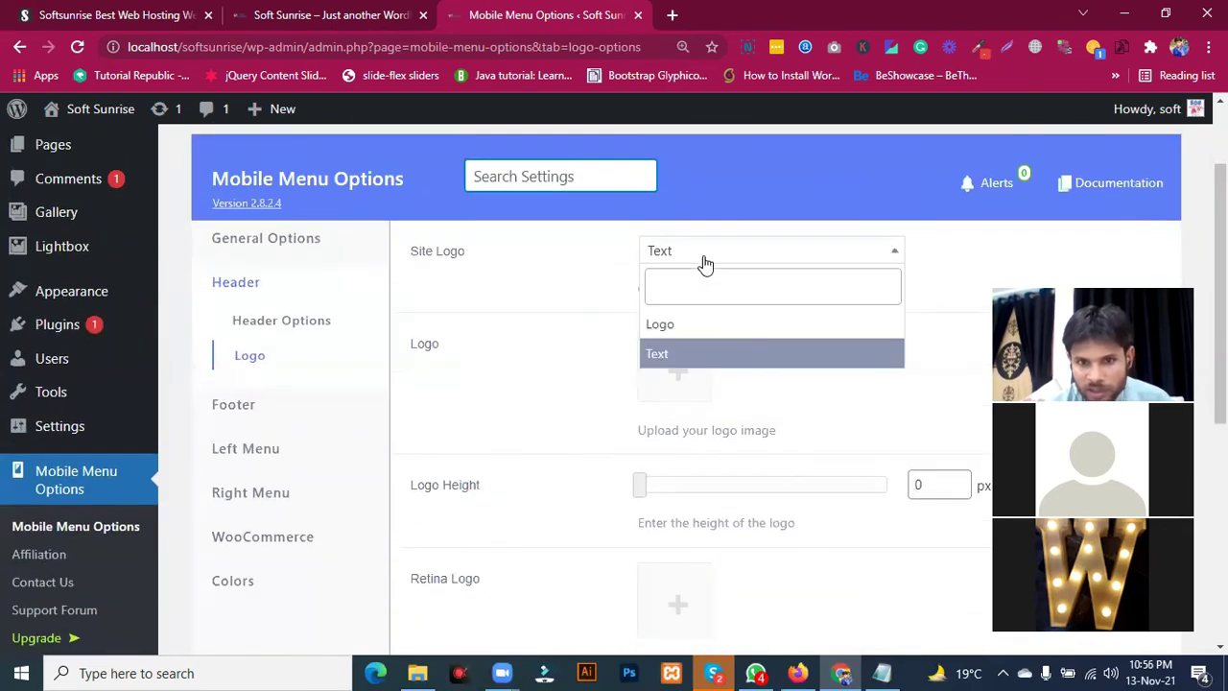
click(681, 326)
Step: Choose cropped-logo-png-1.png from the Media Library as the header logo and save the changes
scroll(509, 355, down, 1)
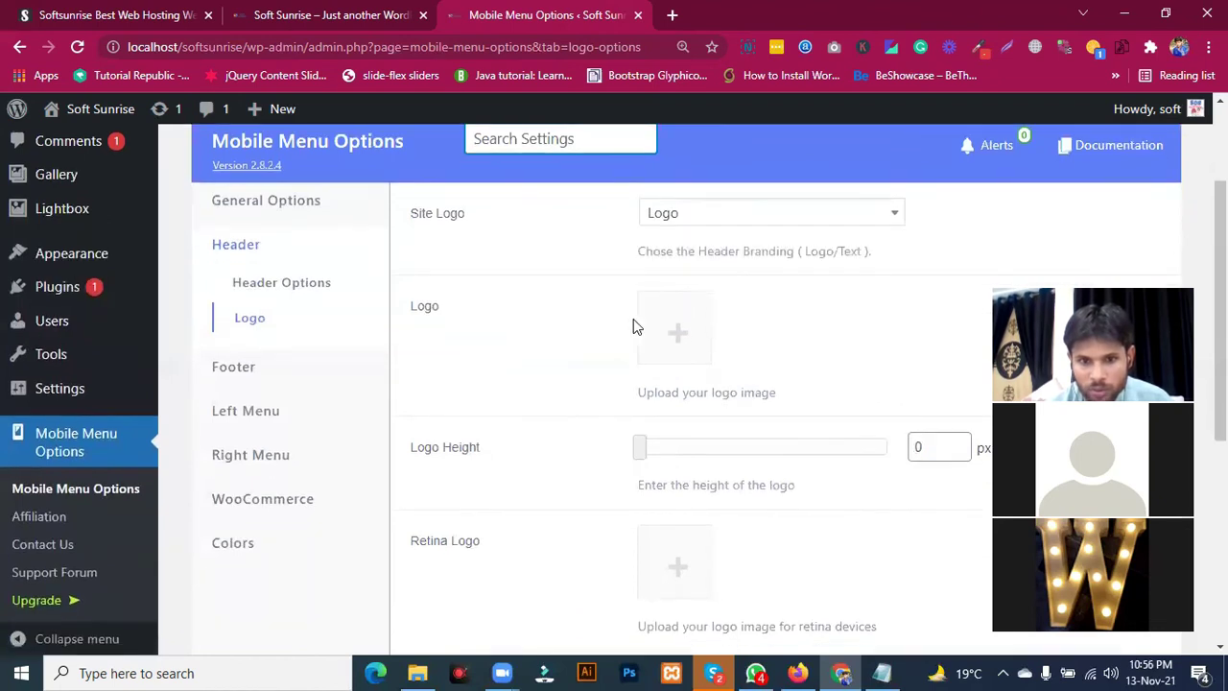
click(675, 343)
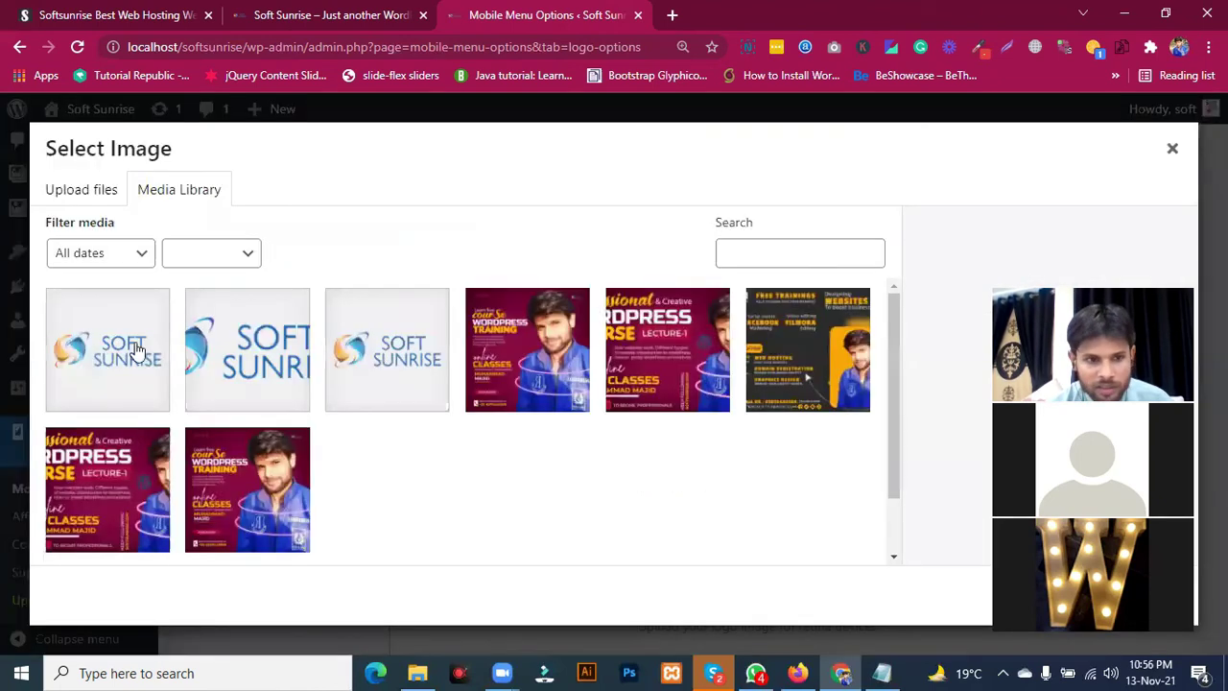
click(110, 348)
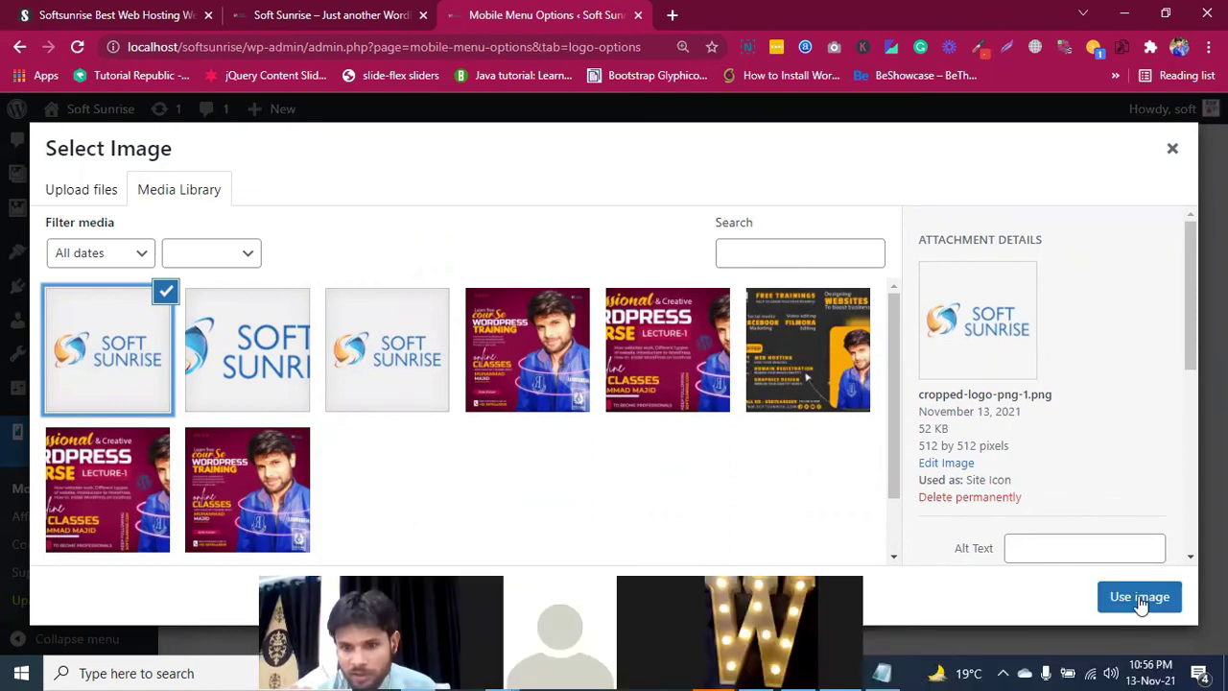
click(1139, 597)
scroll(573, 389, down, 5)
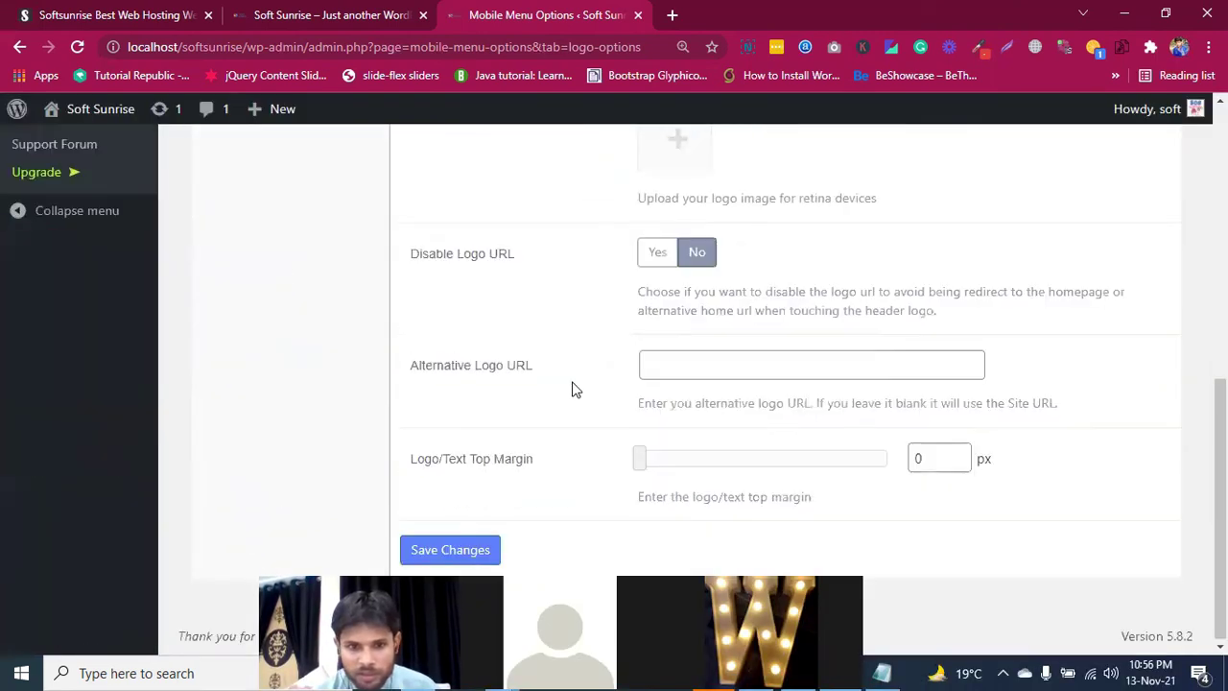
click(470, 546)
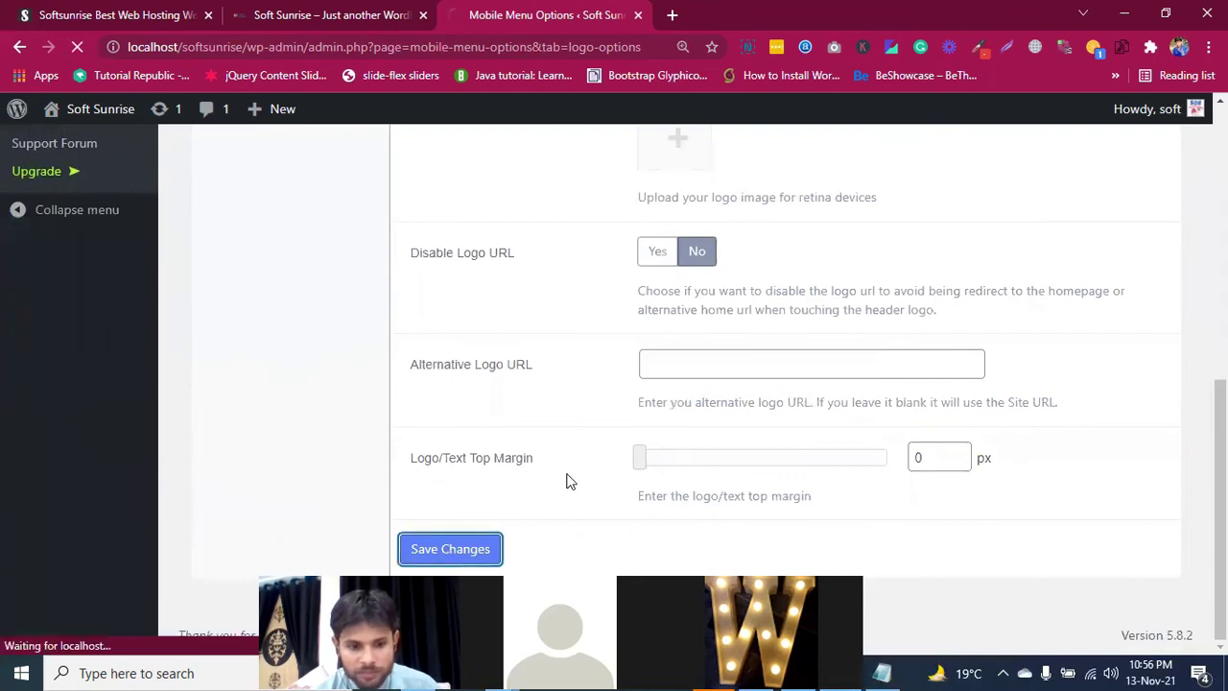
Step: Reload the home page in the Firefox preview and scroll through it to check the logo in the sticky header
key(alt+Tab)
click(86, 61)
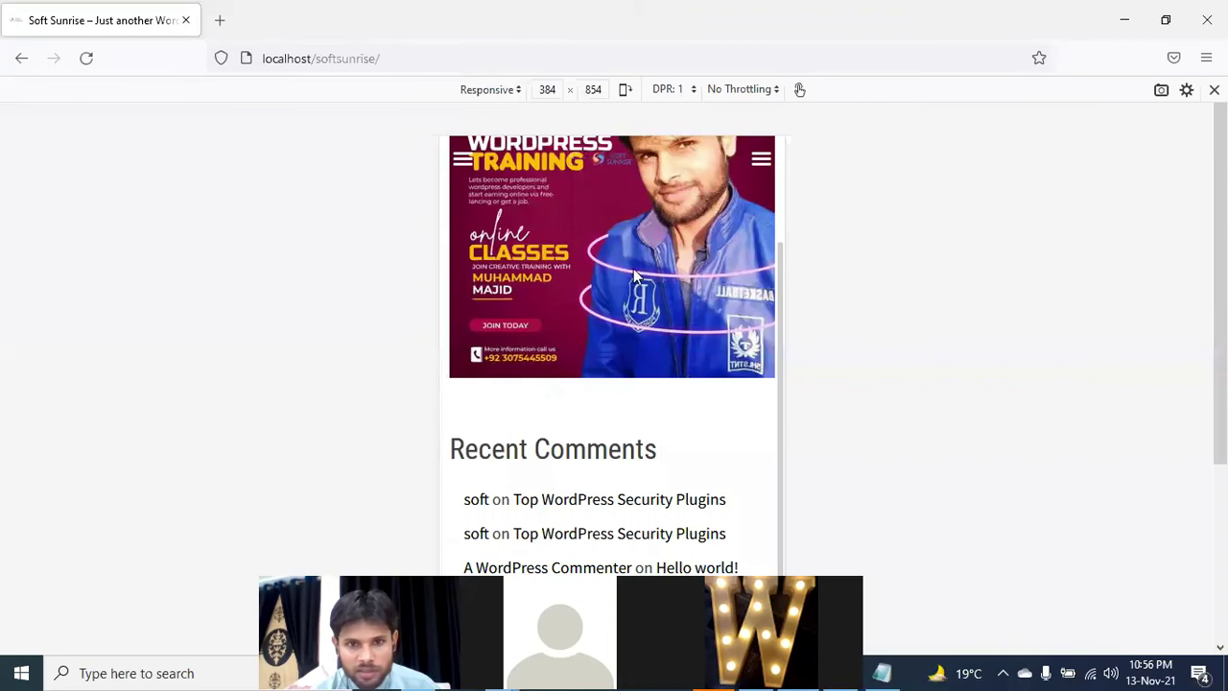
scroll(633, 274, down, 3)
scroll(635, 276, up, 2)
scroll(633, 276, down, 2)
scroll(633, 276, up, 2)
scroll(634, 276, down, 2)
scroll(634, 276, up, 3)
scroll(633, 277, up, 3)
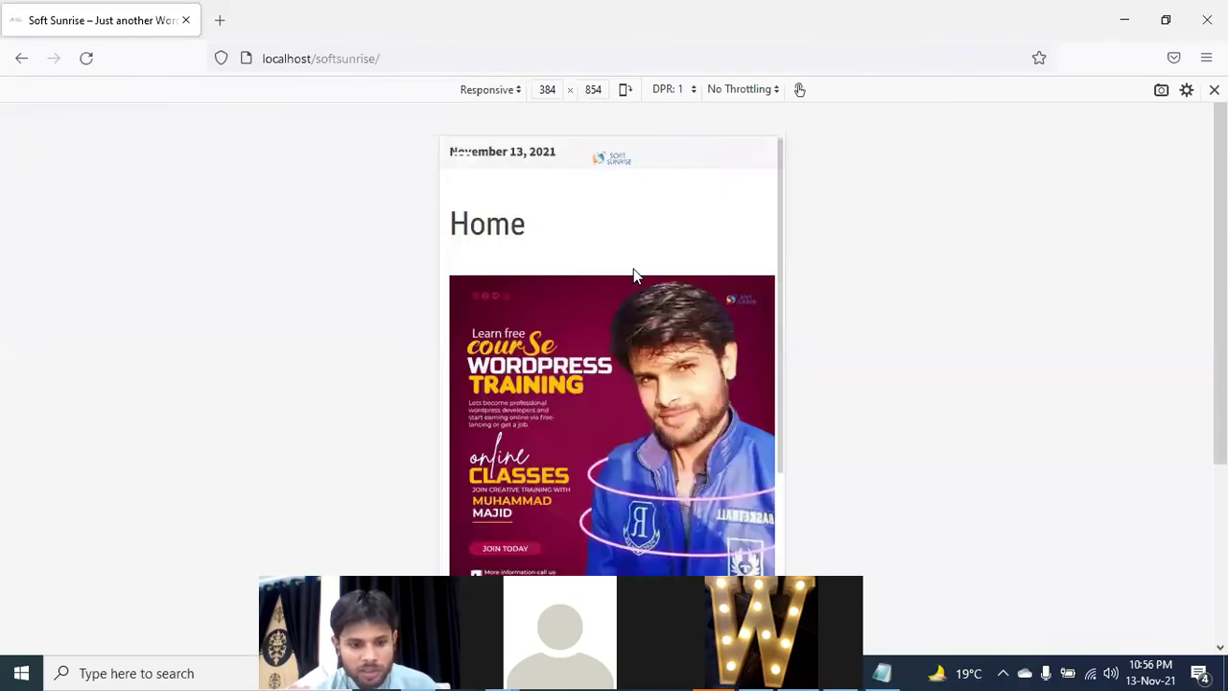
Step: Return to Chrome and open the General color settings of the Mobile Menu options
key(alt+Tab)
scroll(513, 388, down, 3)
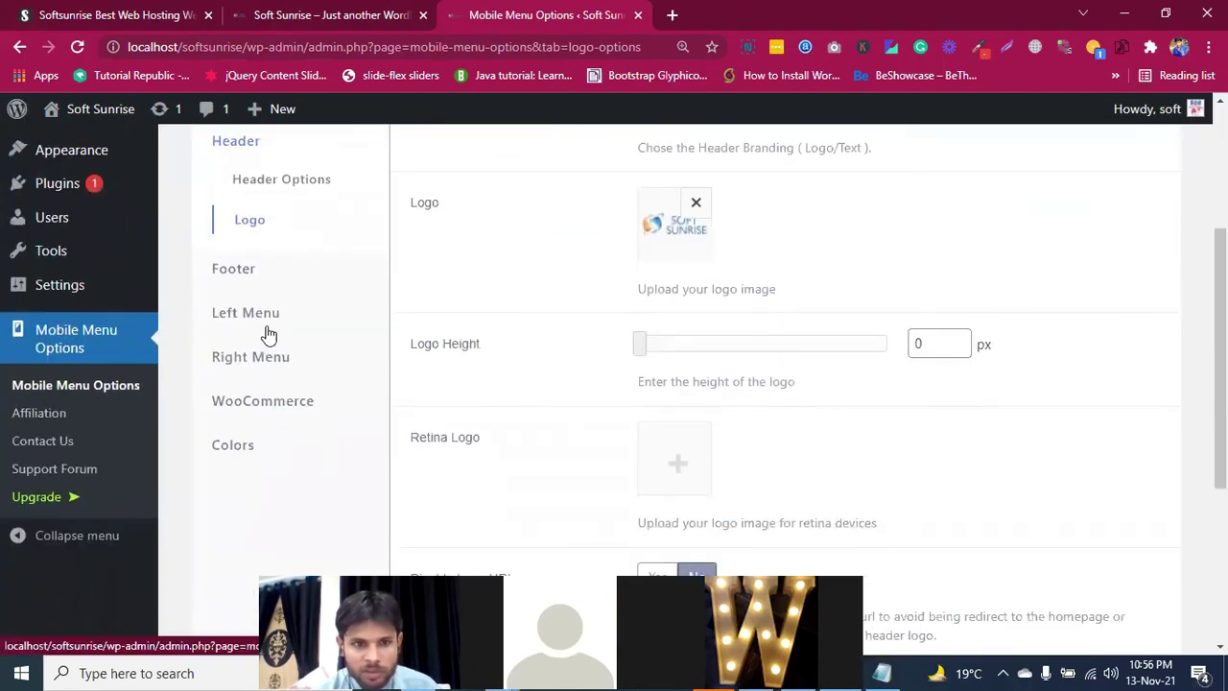
scroll(269, 374, down, 1)
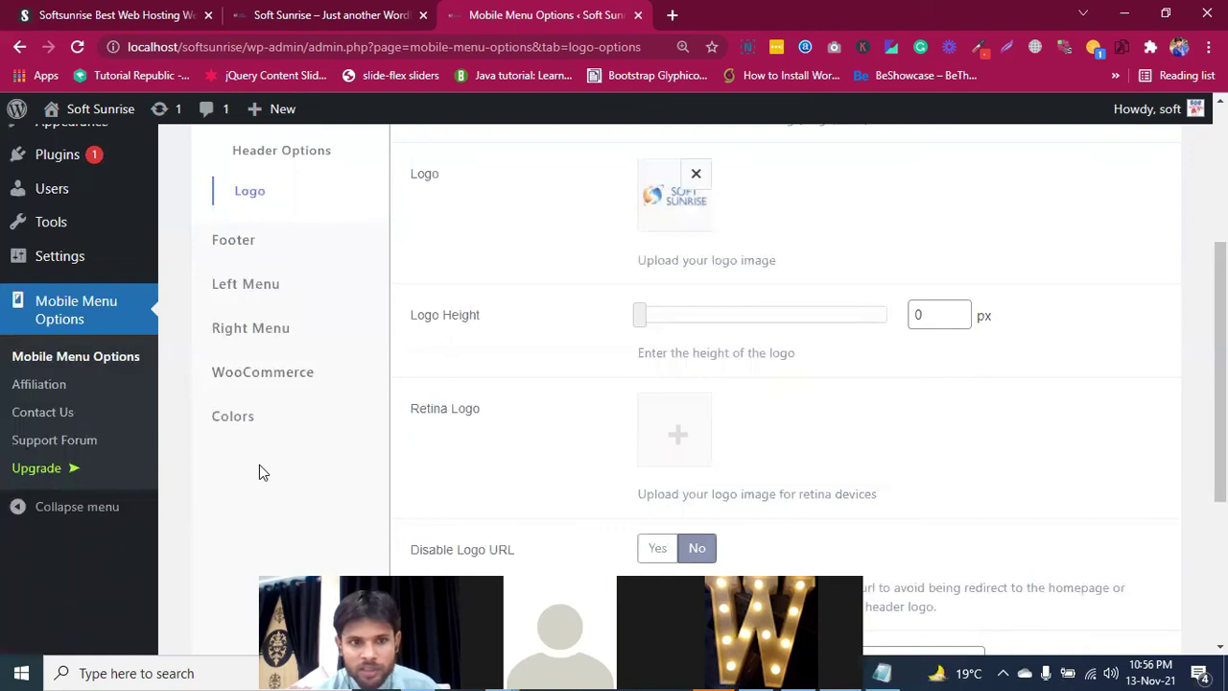
scroll(259, 464, down, 1)
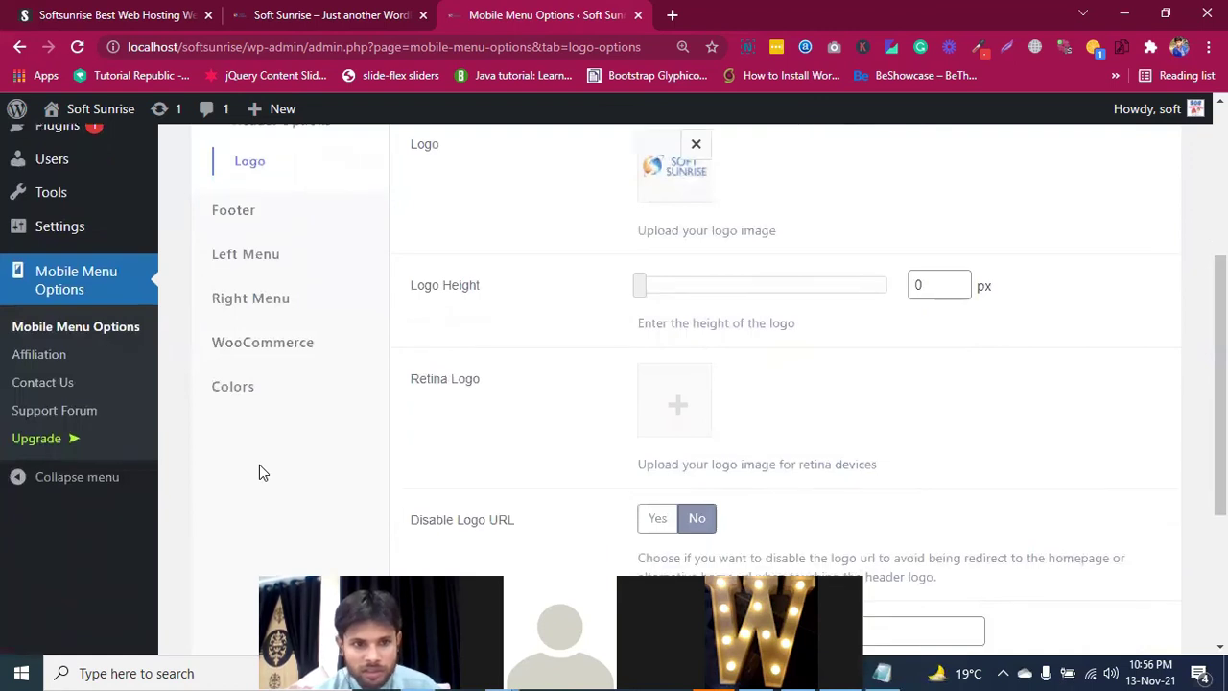
click(236, 364)
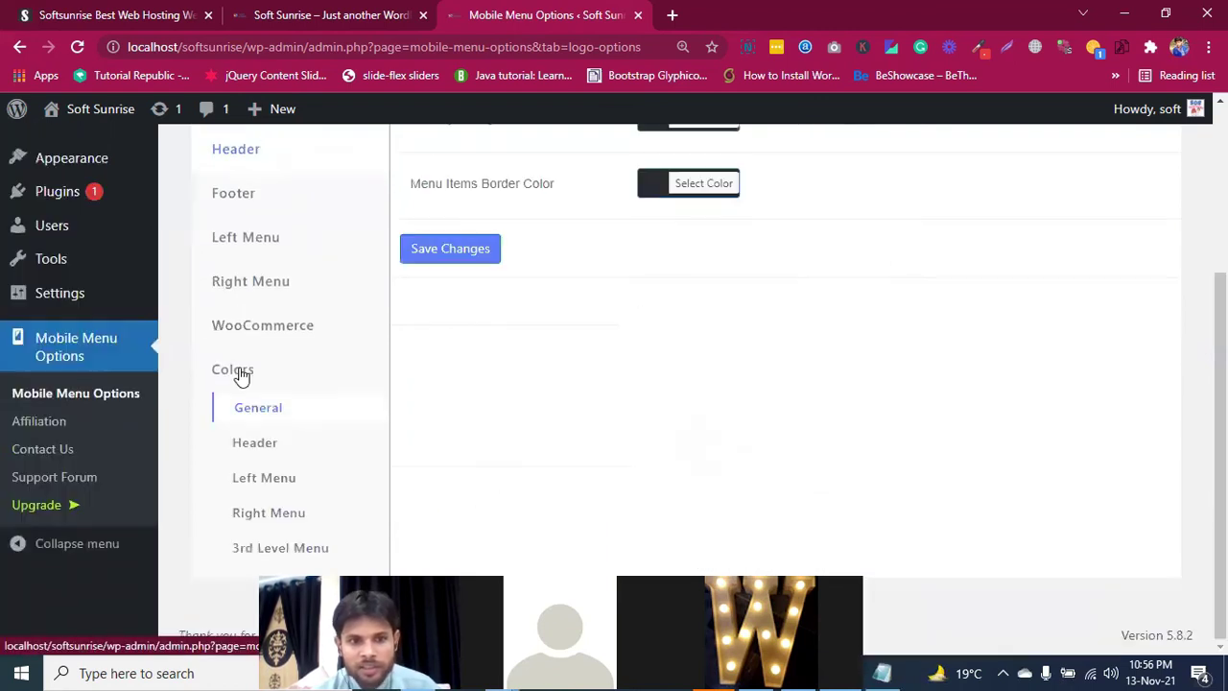
scroll(573, 390, up, 3)
scroll(573, 388, up, 1)
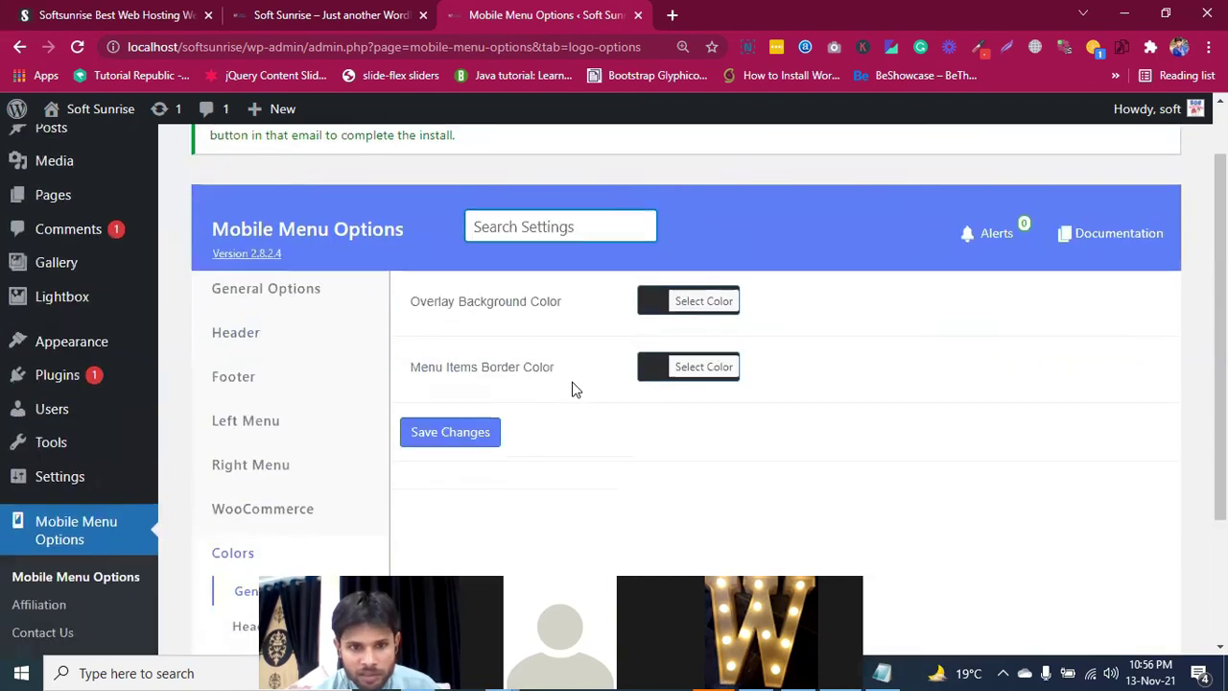
scroll(518, 297, down, 1)
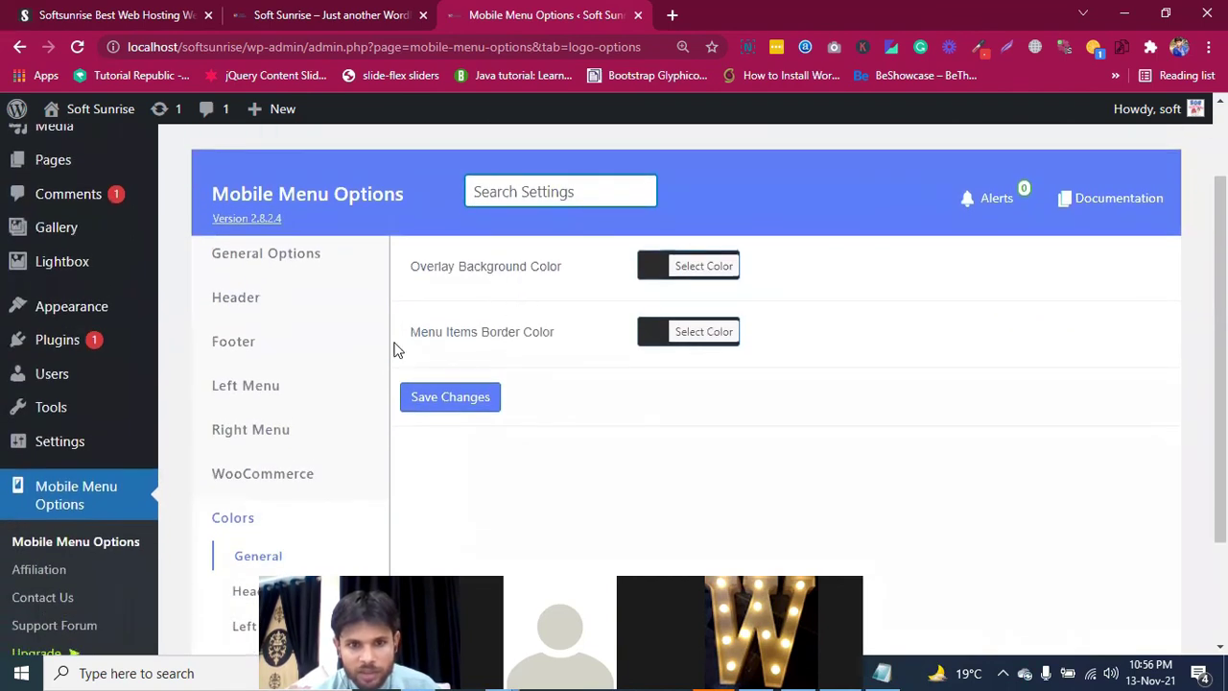
Step: Switch to the Firefox preview, open and close the left mobile menu, and open the right one to check the overlay
scroll(594, 396, down, 1)
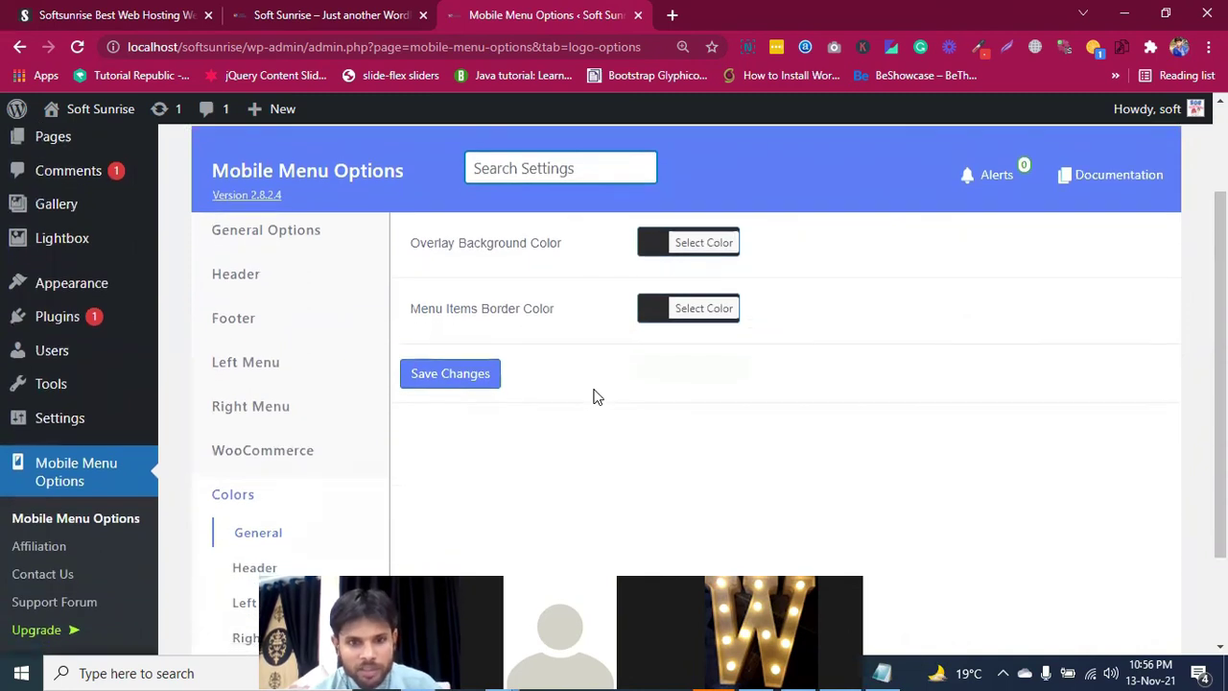
key(alt+Tab)
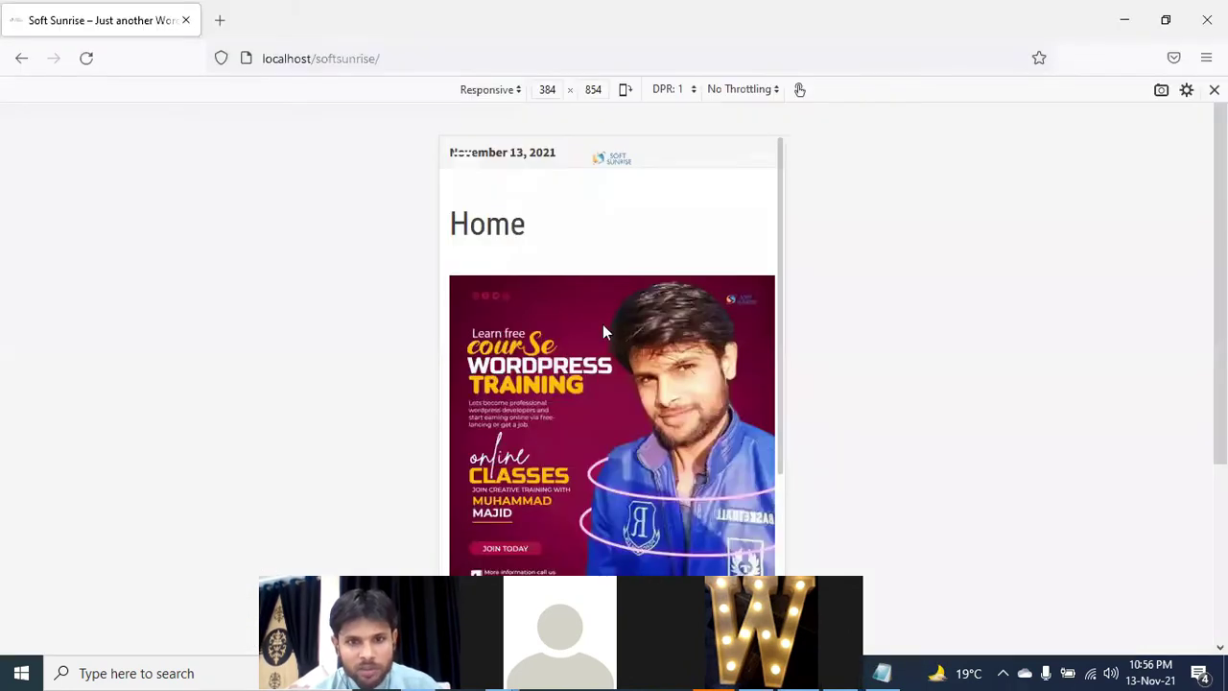
click(460, 159)
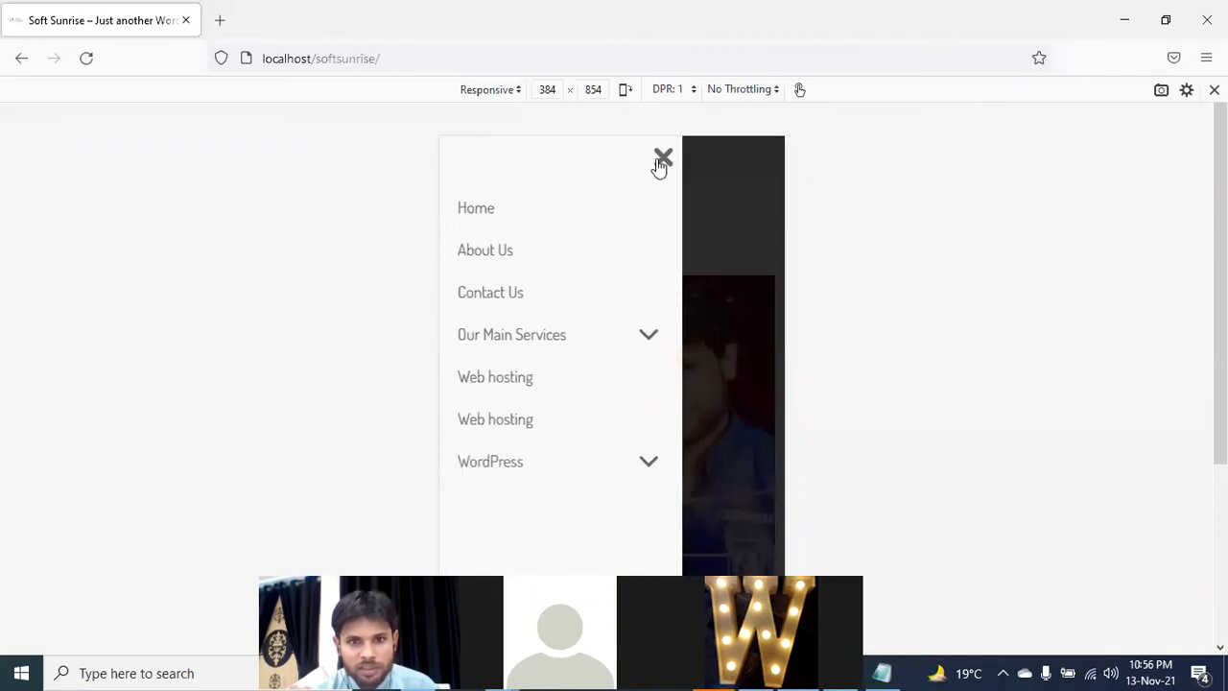
click(661, 163)
click(760, 163)
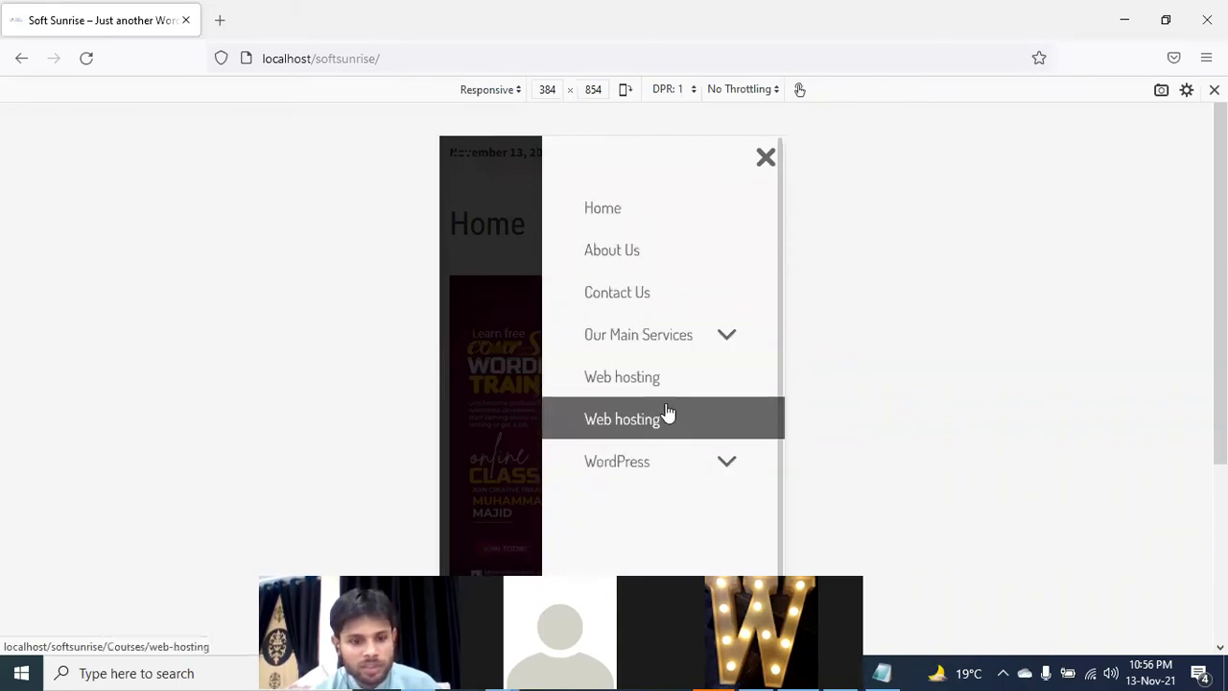
Step: Open the WordPress category from the right mobile menu in Firefox and check the header while scrolling through that page
key(alt+Tab)
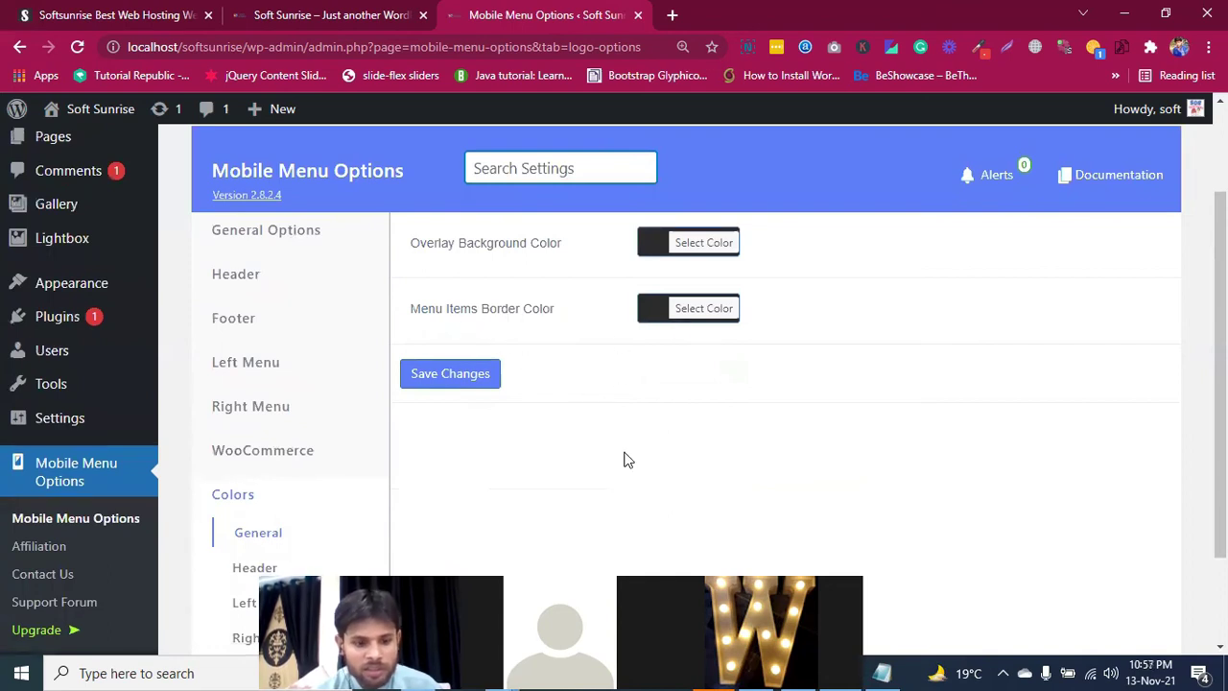
key(alt+Tab)
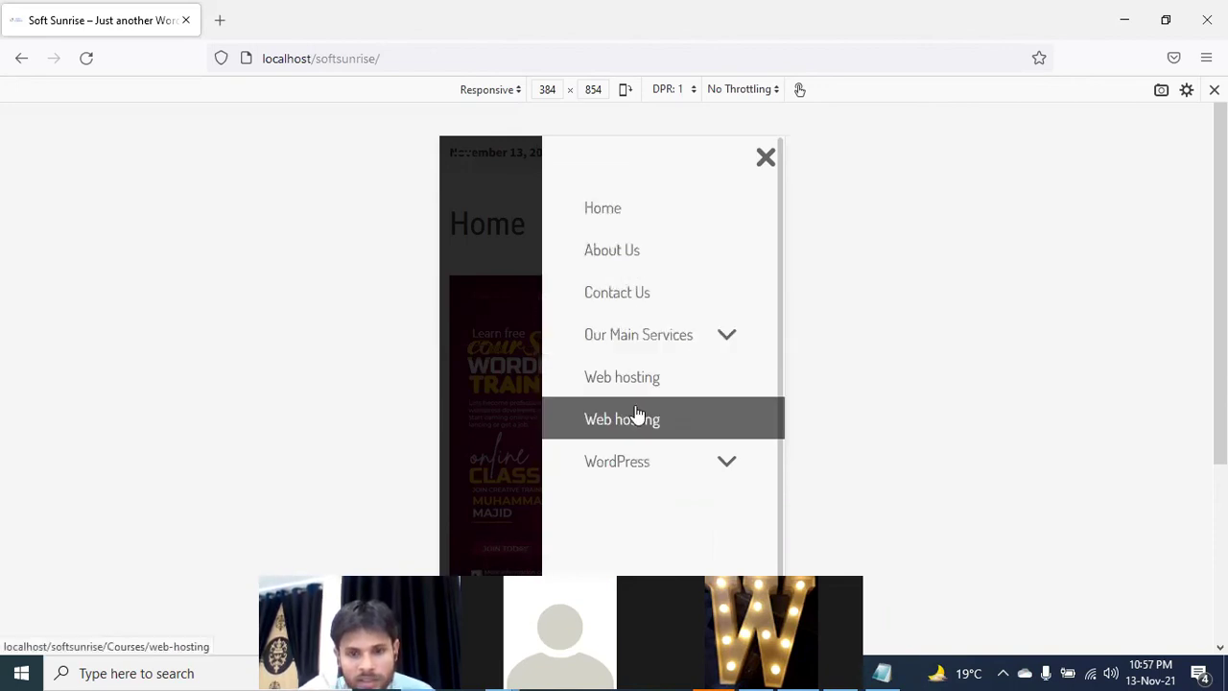
click(746, 473)
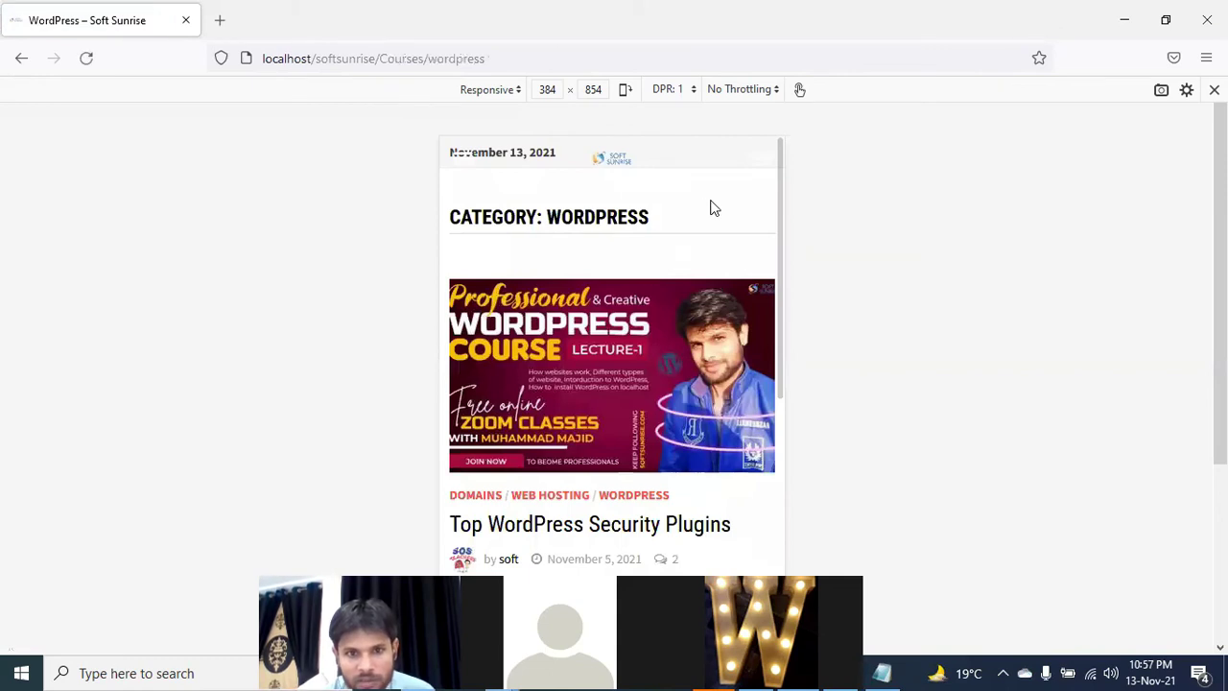
scroll(712, 208, down, 4)
scroll(712, 208, up, 4)
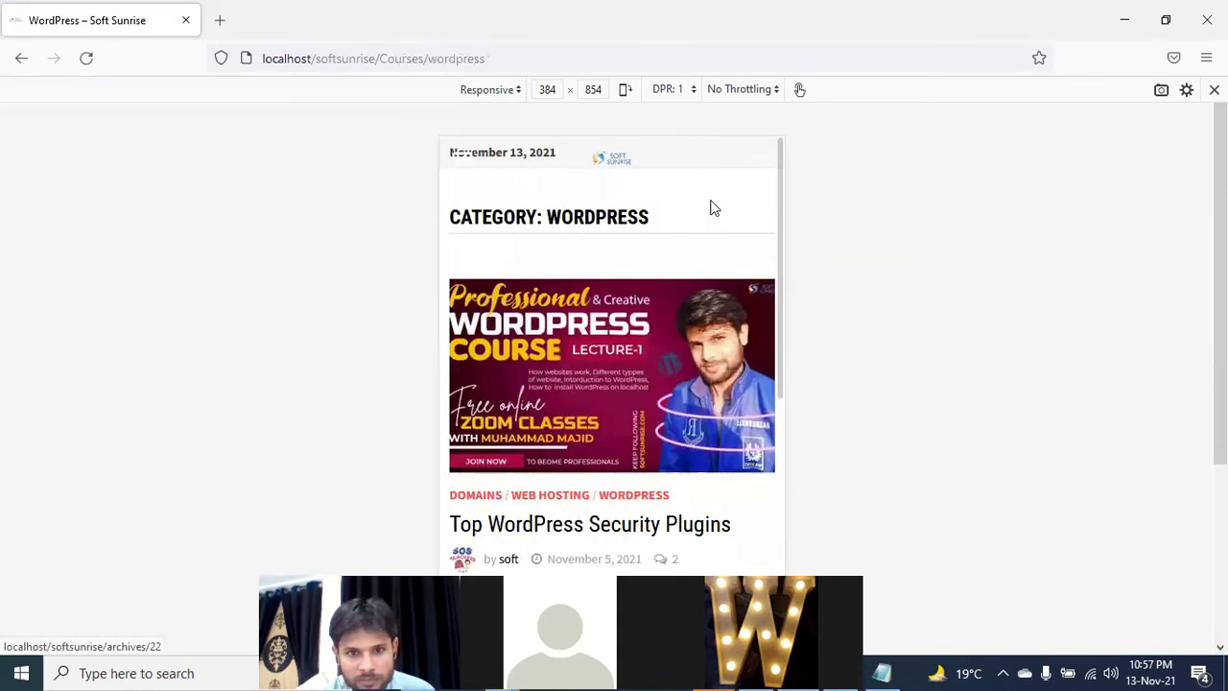
scroll(712, 208, down, 4)
scroll(712, 209, down, 3)
scroll(710, 206, up, 6)
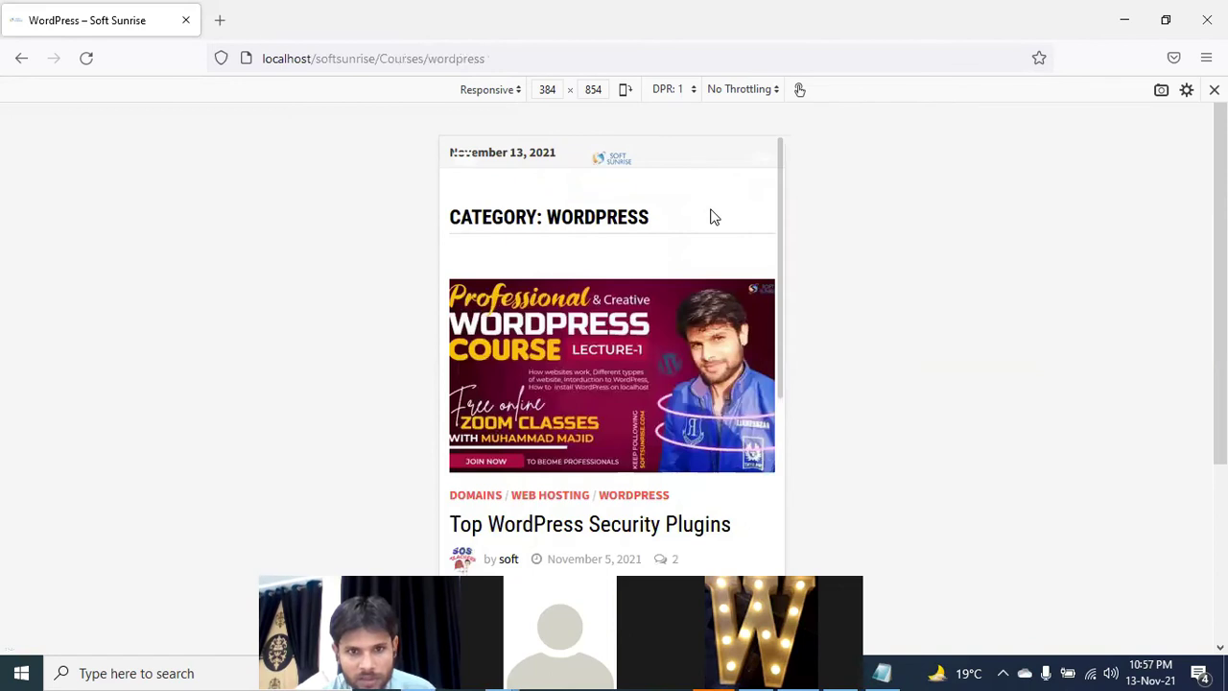
Step: Return to Chrome and examine the General color settings and the other color sections of the Mobile Menu options
key(alt+Tab)
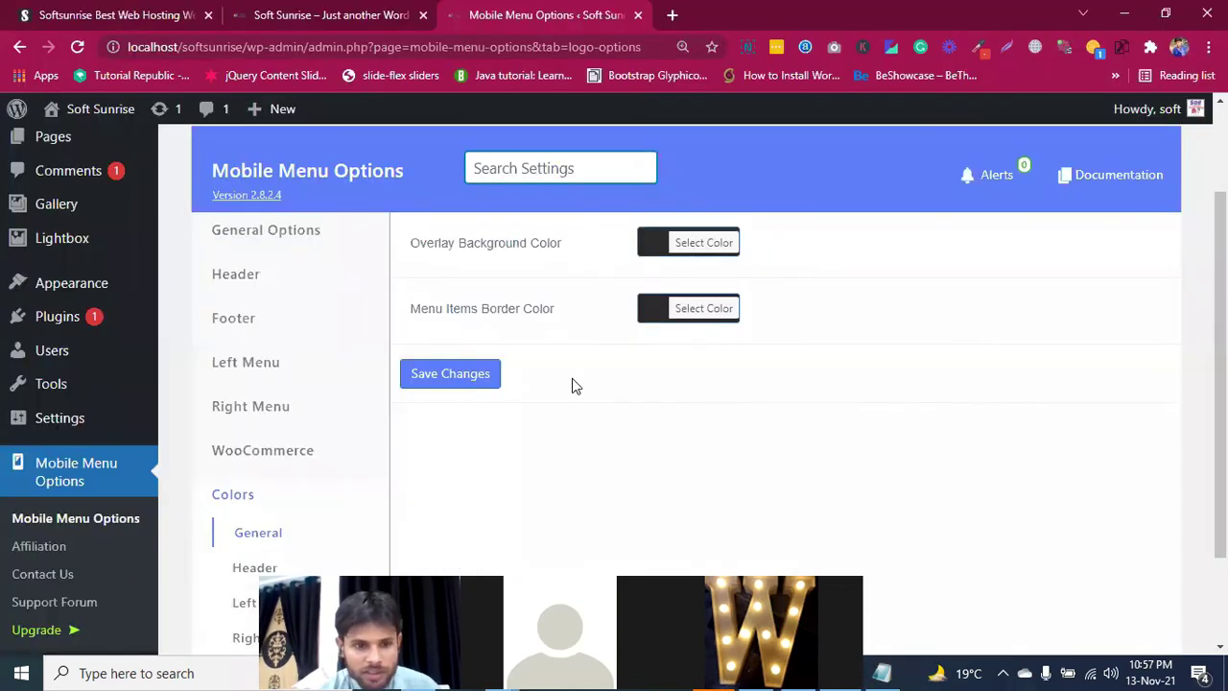
scroll(327, 471, down, 2)
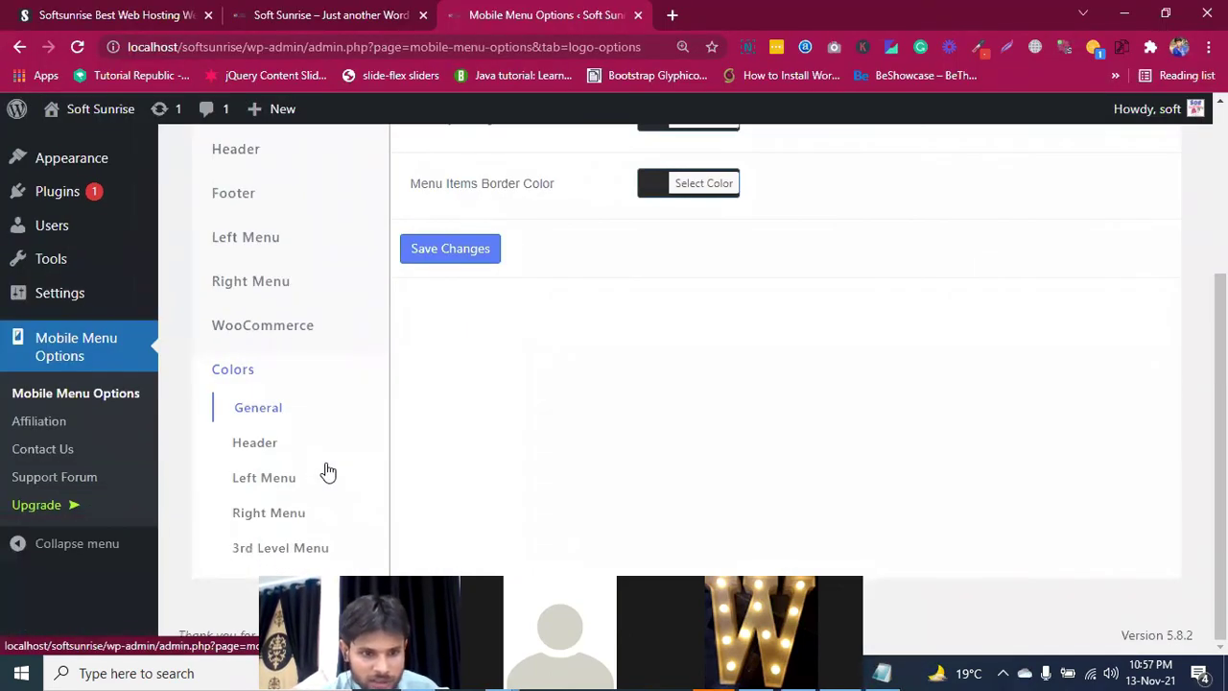
scroll(327, 471, up, 2)
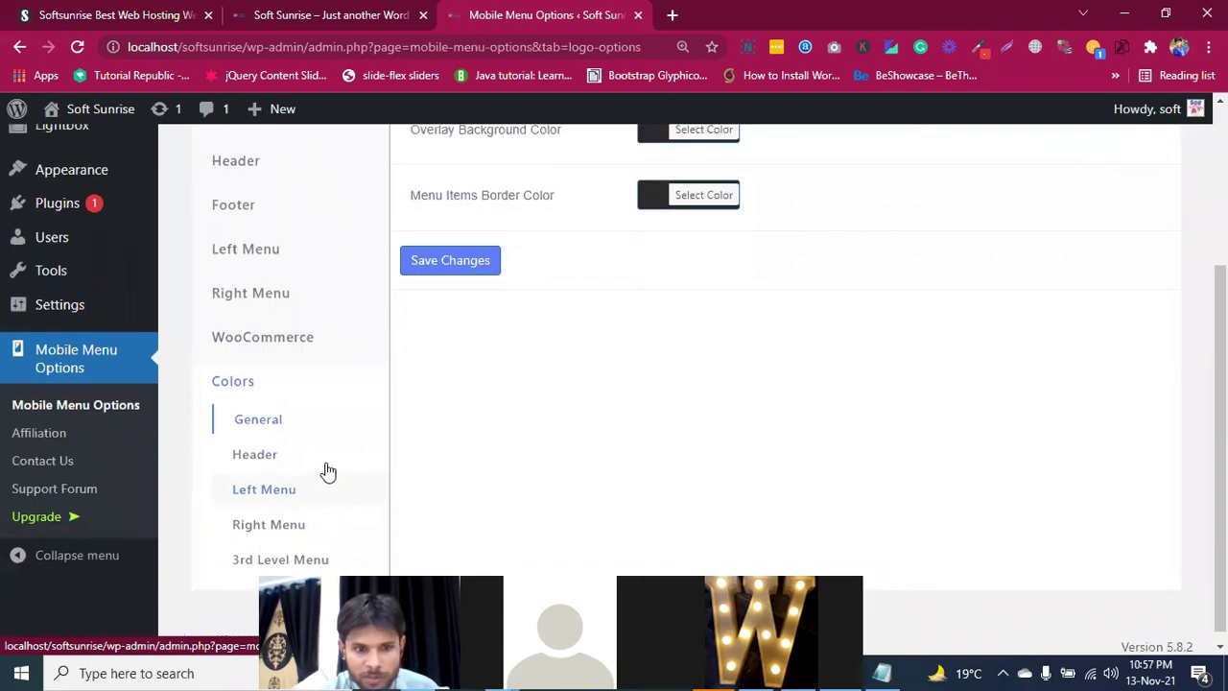
scroll(327, 471, up, 2)
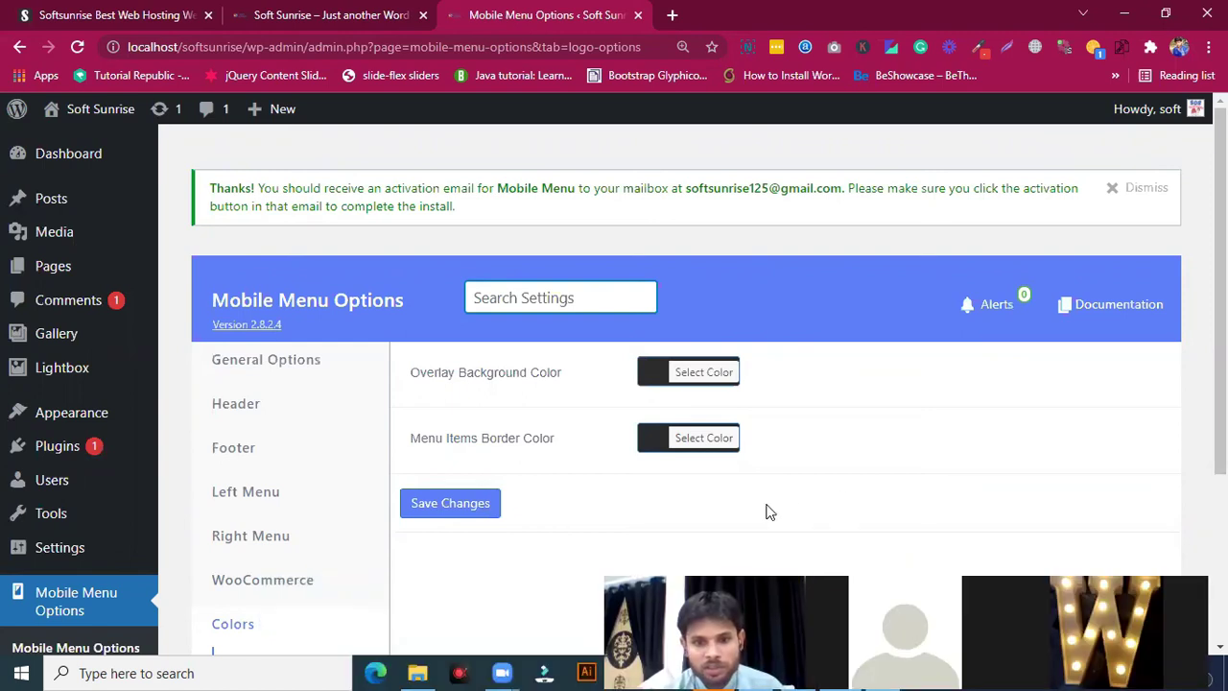
scroll(605, 515, down, 1)
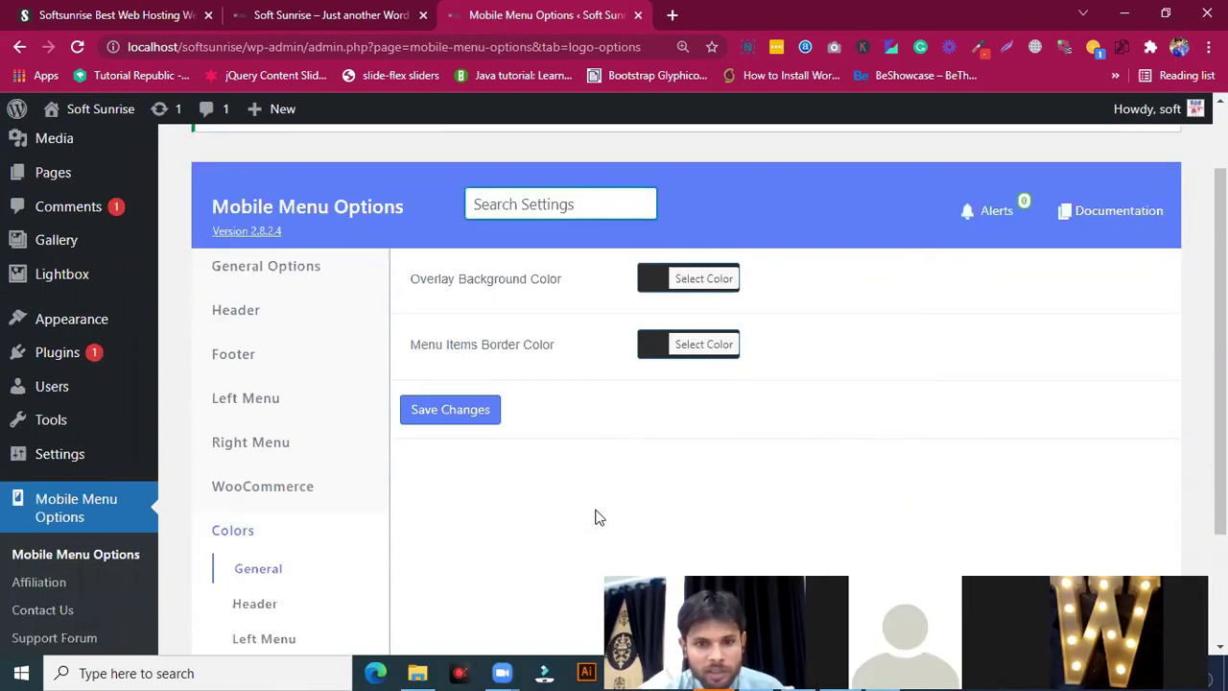
scroll(425, 501, down, 1)
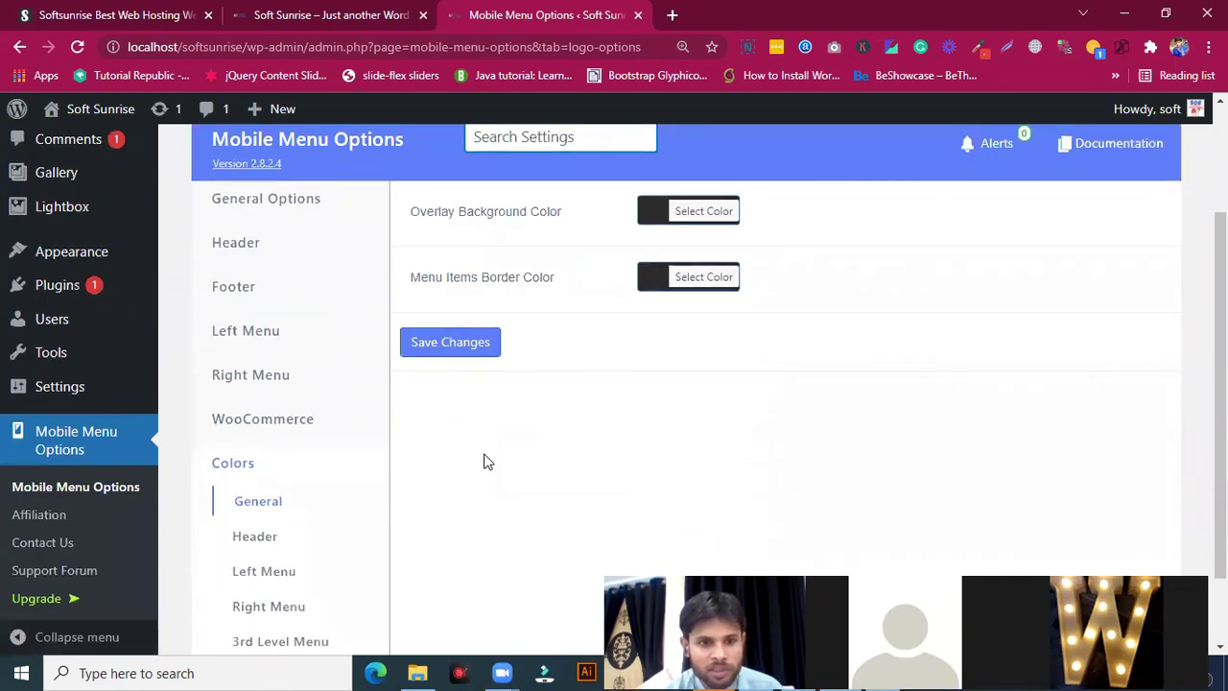
scroll(485, 461, down, 1)
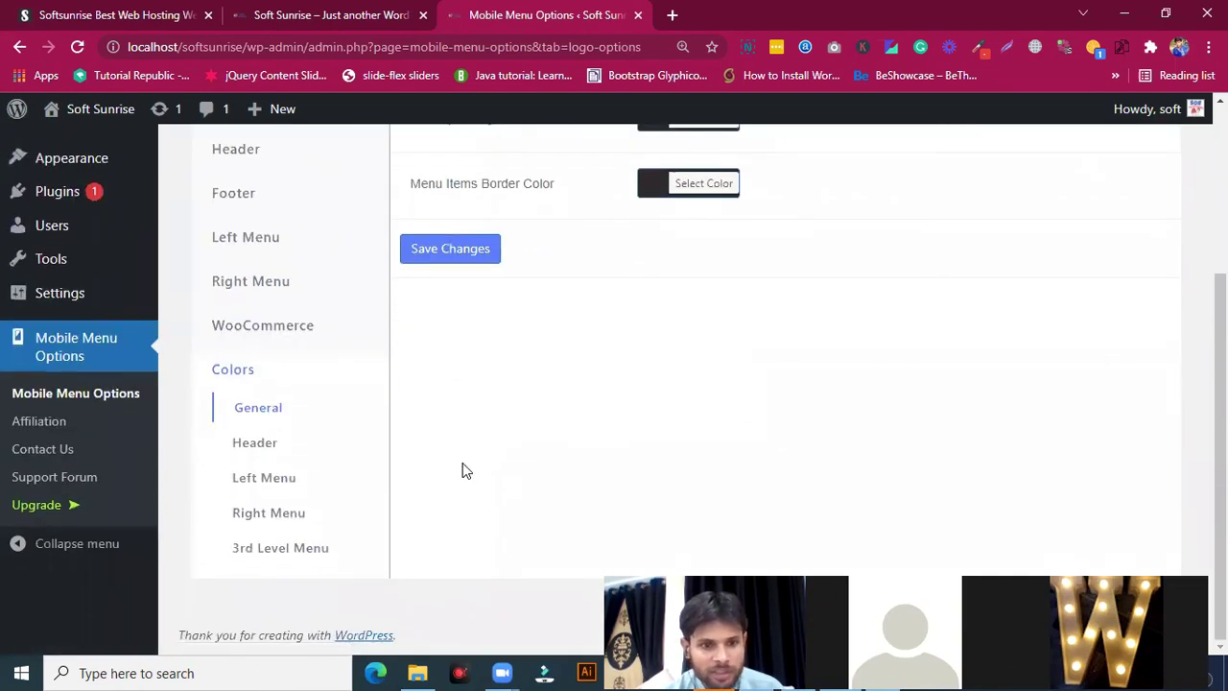
scroll(462, 463, up, 1)
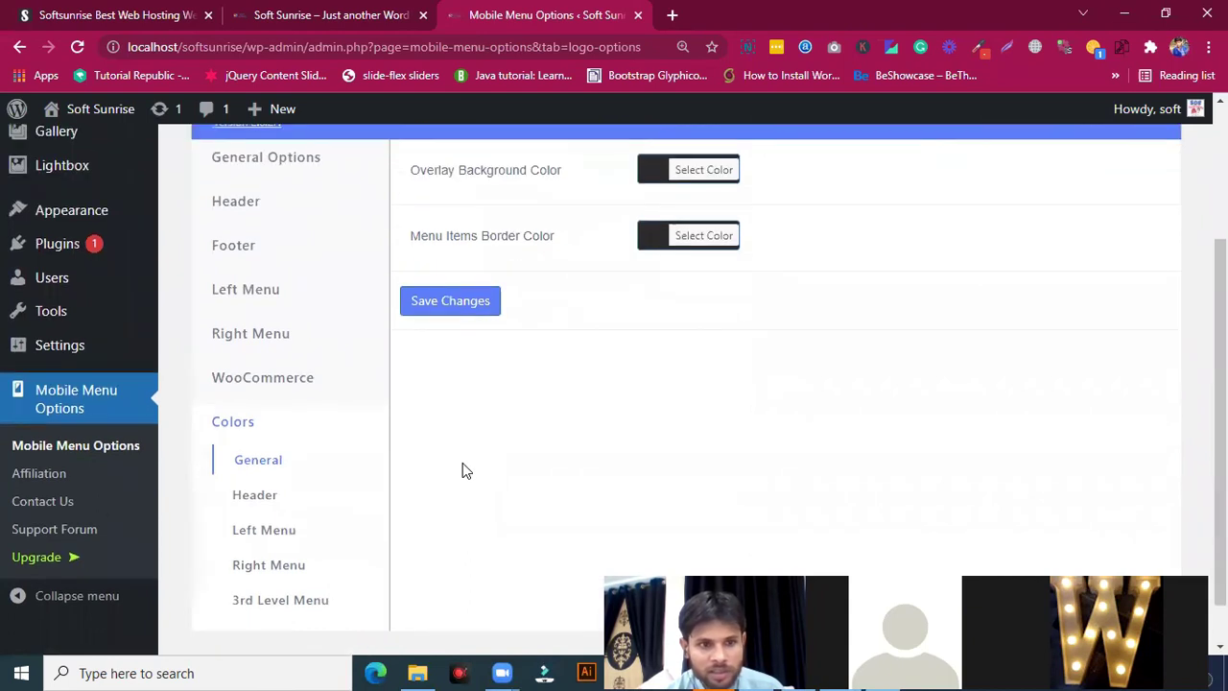
scroll(462, 470, up, 2)
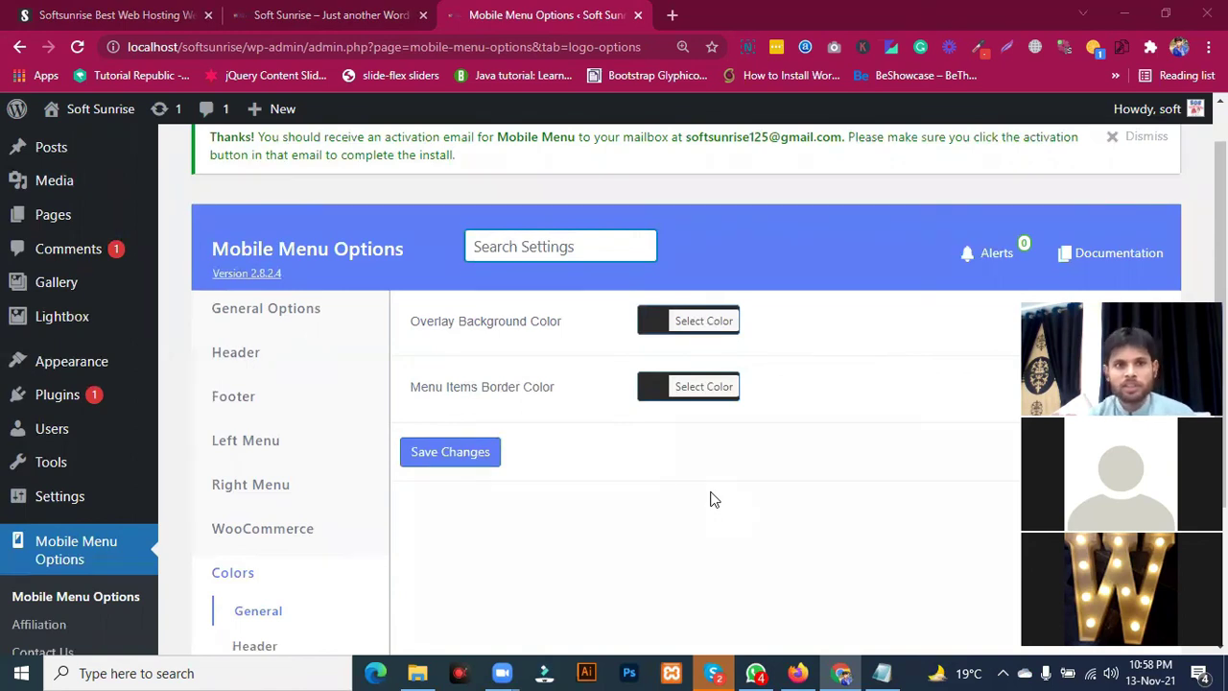
Step: Close the developer tools on the Soft Sunrise home page and review the desktop layout from the logo down to the footer
click(303, 14)
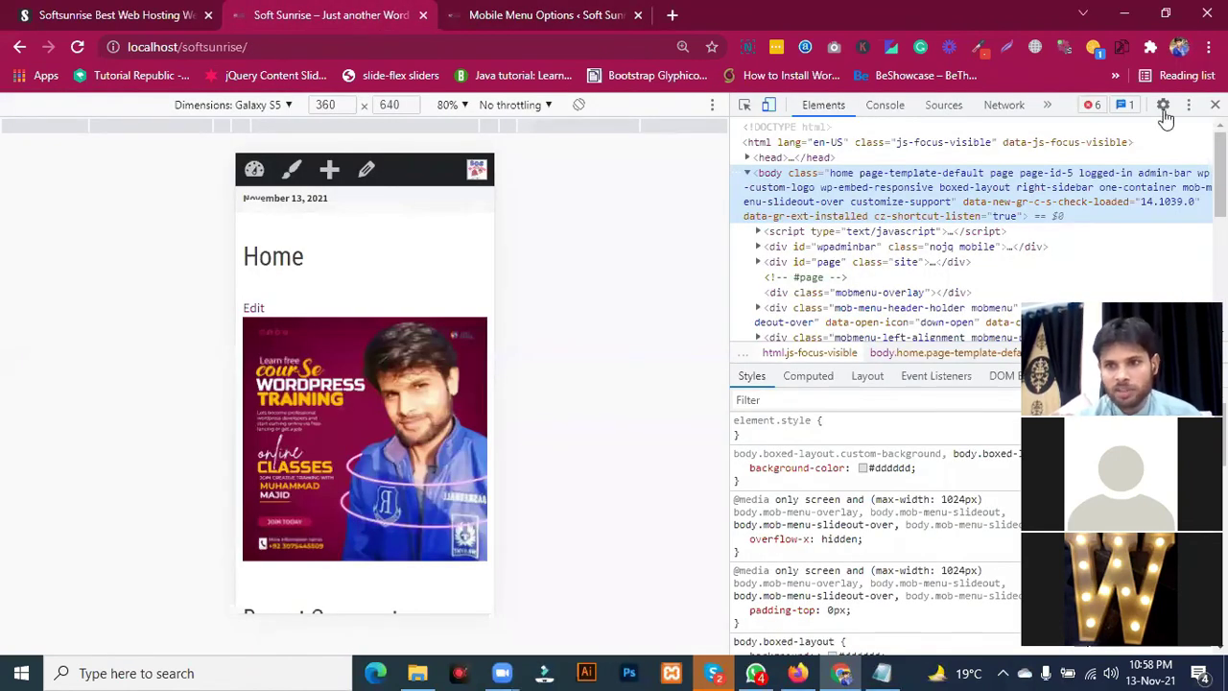
click(1216, 105)
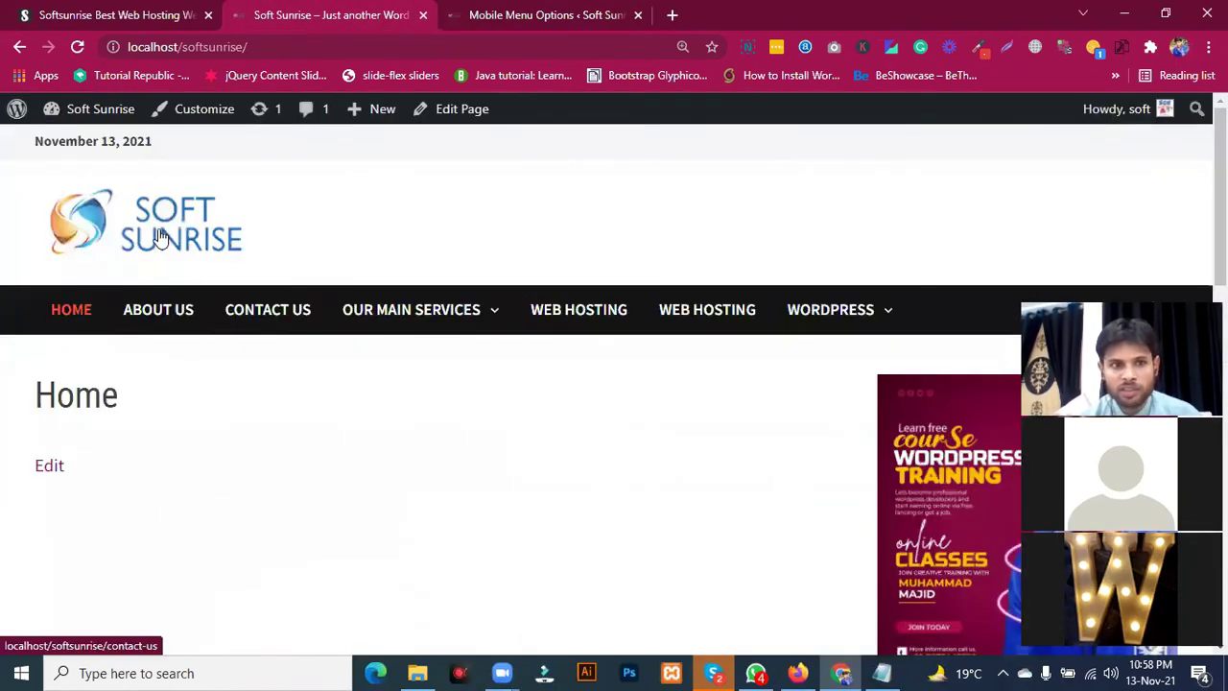
scroll(324, 403, down, 1)
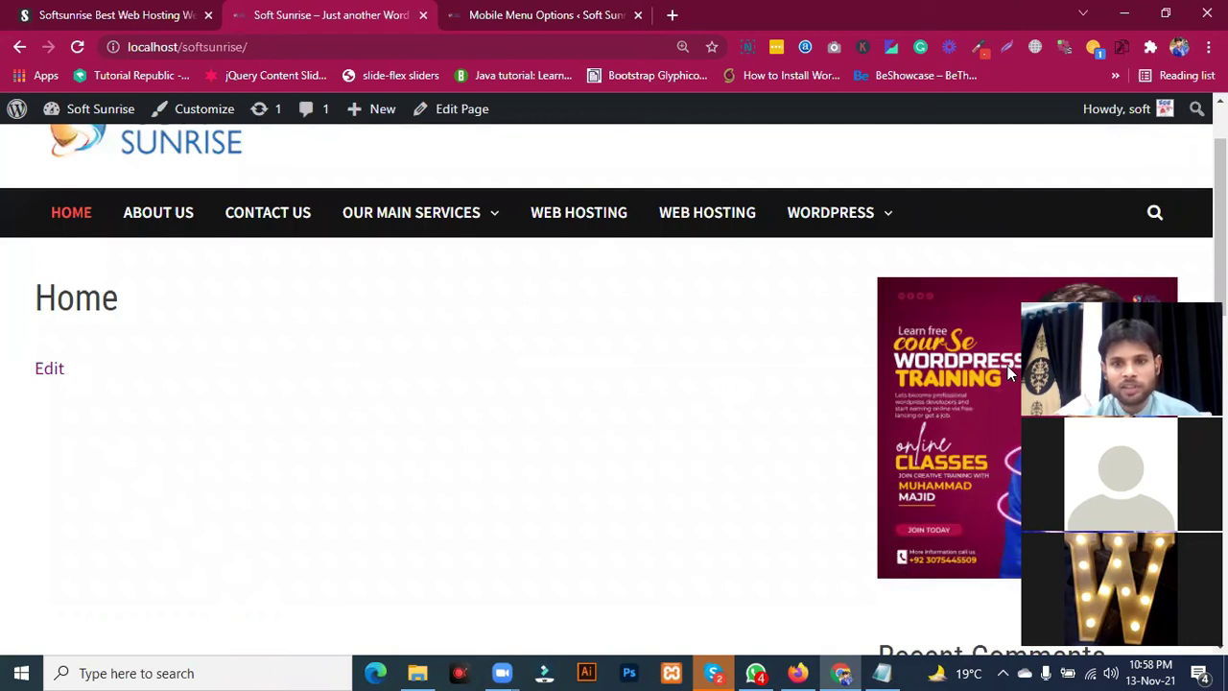
scroll(547, 425, down, 1)
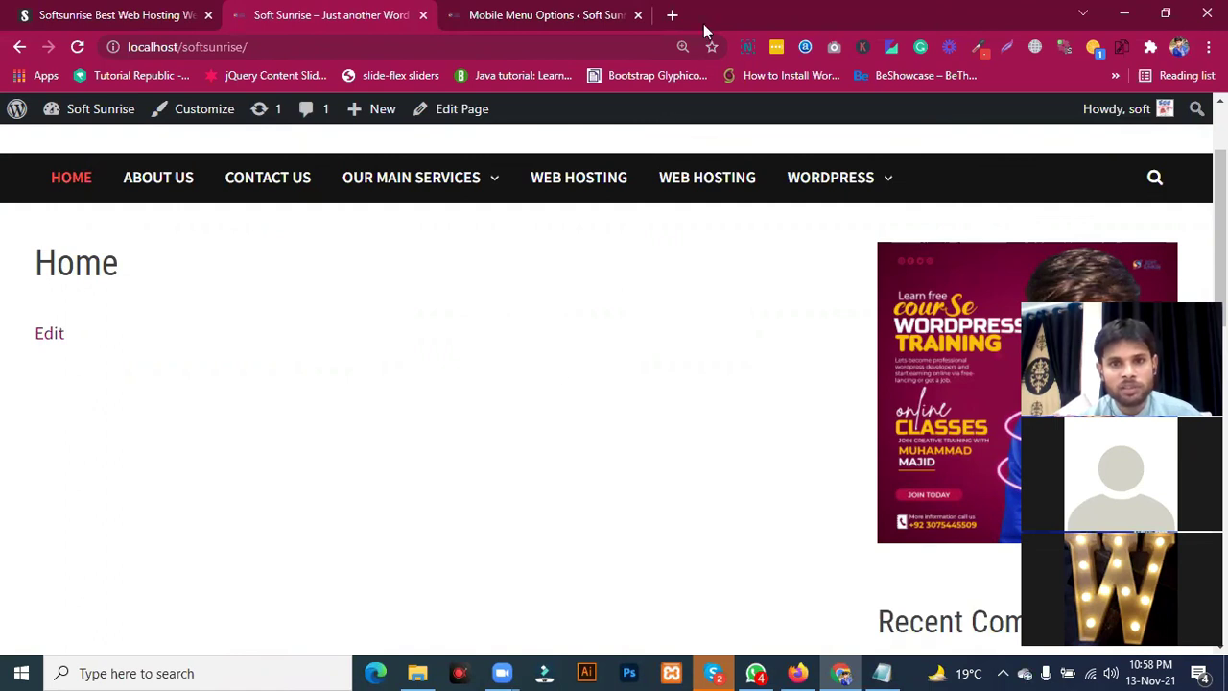
scroll(462, 345, down, 1)
scroll(462, 344, up, 2)
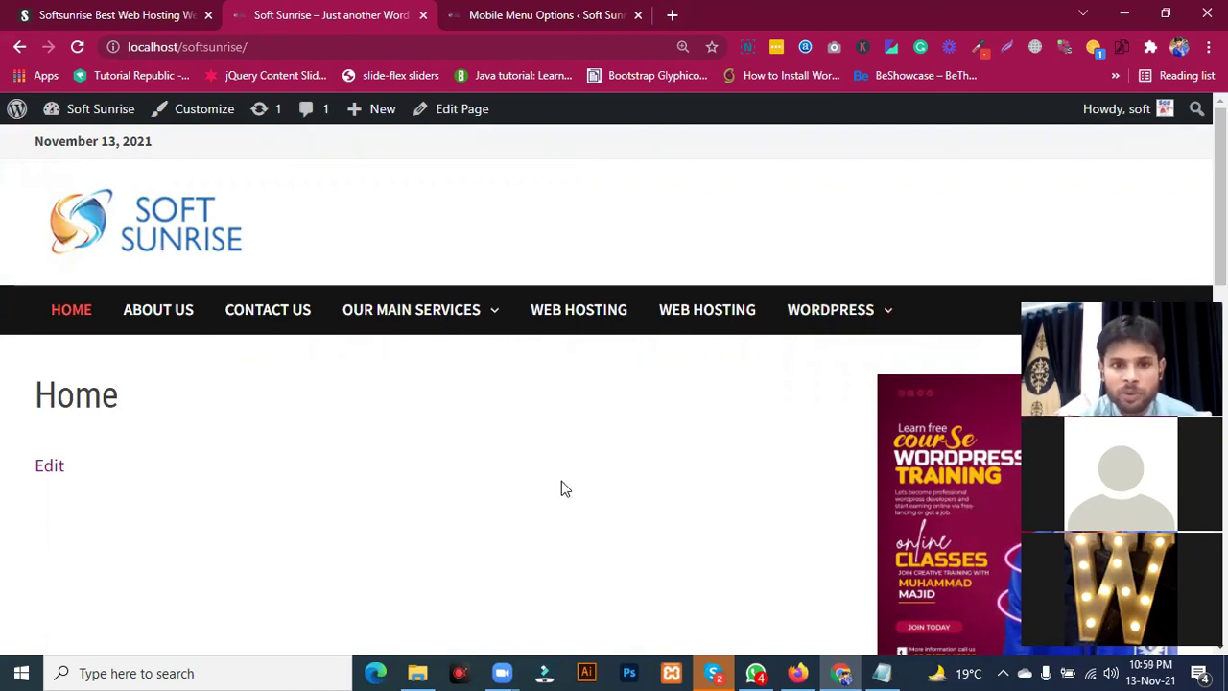
scroll(562, 484, down, 5)
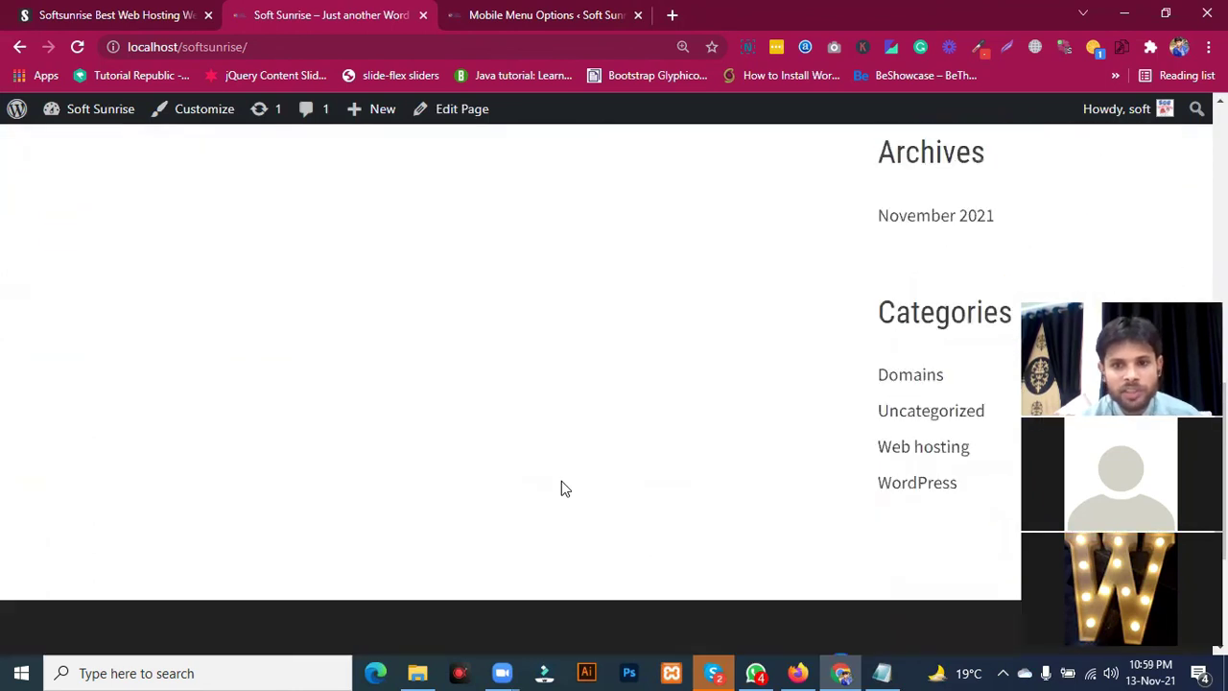
scroll(561, 489, down, 3)
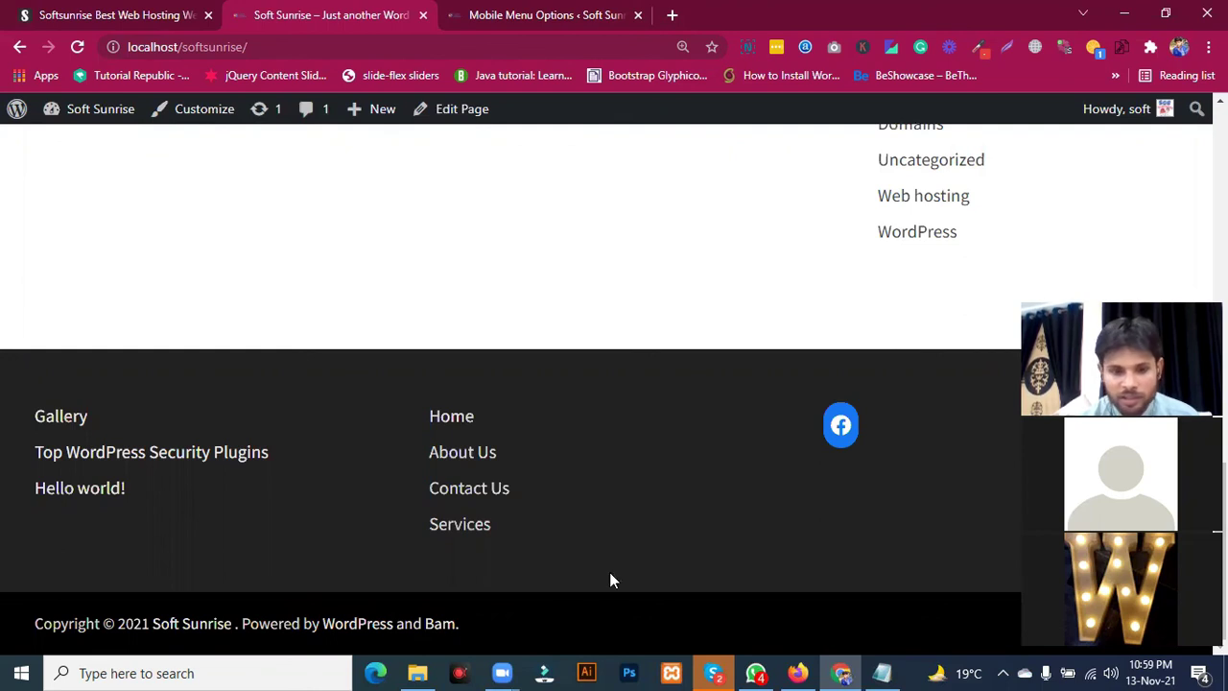
click(503, 669)
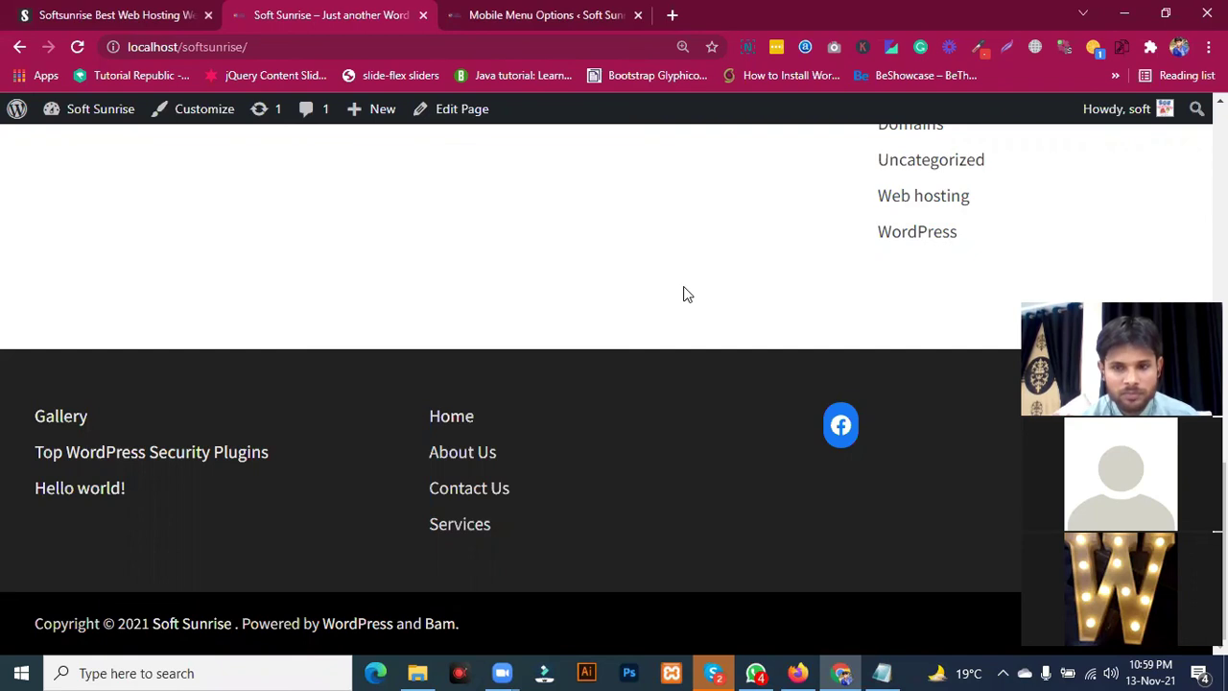
scroll(687, 294, up, 1)
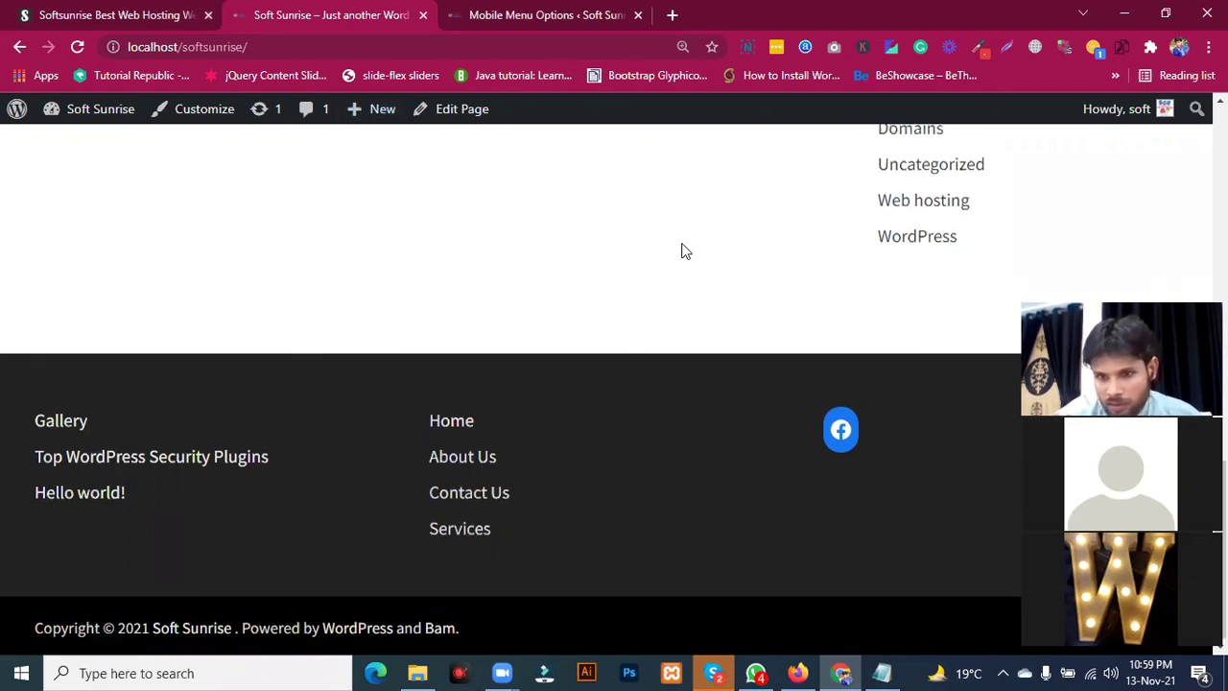